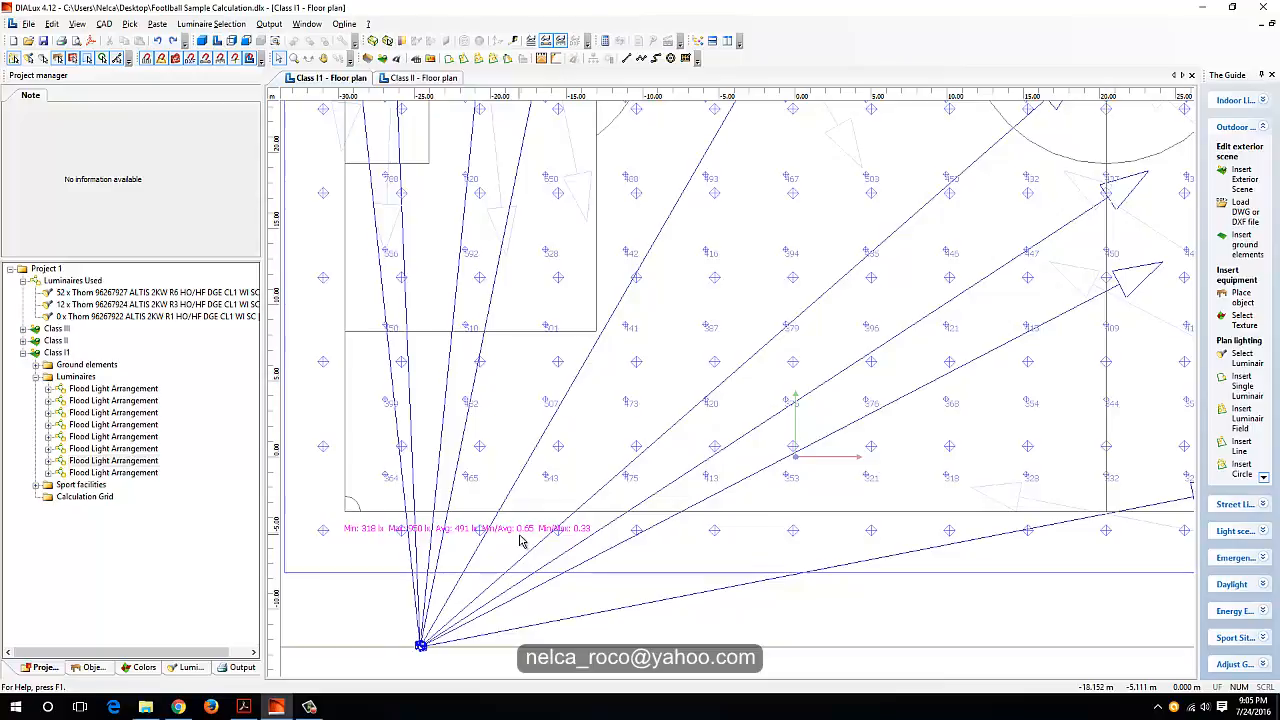
Examine the illuminance values and aiming arrows across the Class I1 pitch and compare them with the Class II floor plan.
scroll(520, 541, "down", 3)
middle_click_drag(671, 548, 616, 657)
middle_click_drag(669, 300, 760, 413)
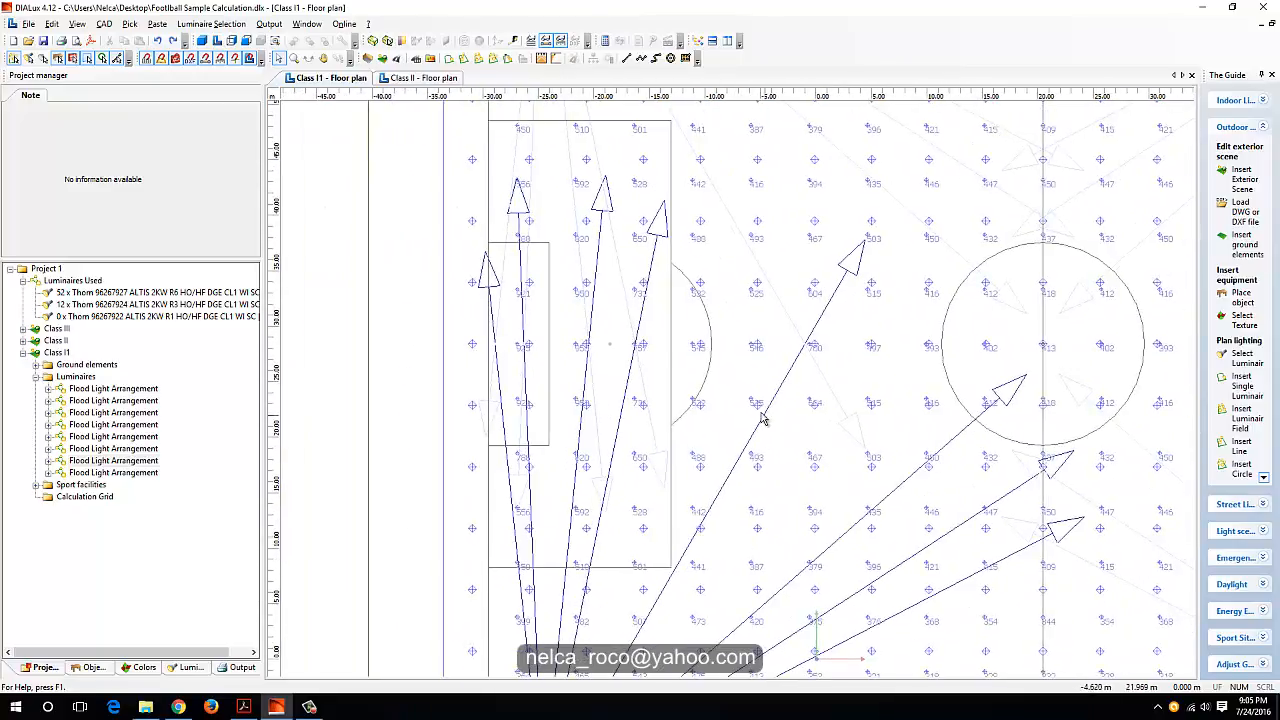
middle_click_drag(997, 420, 555, 425)
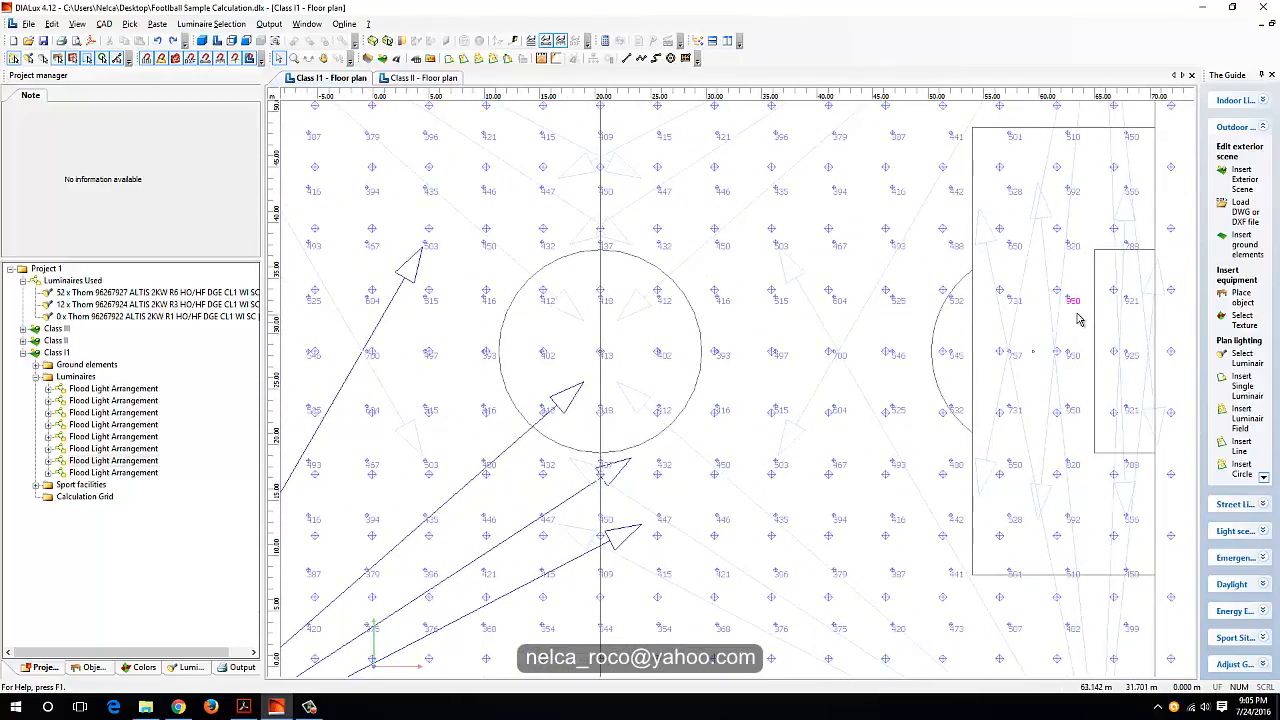
scroll(1073, 319, "down", 1)
middle_click_drag(681, 318, 847, 321)
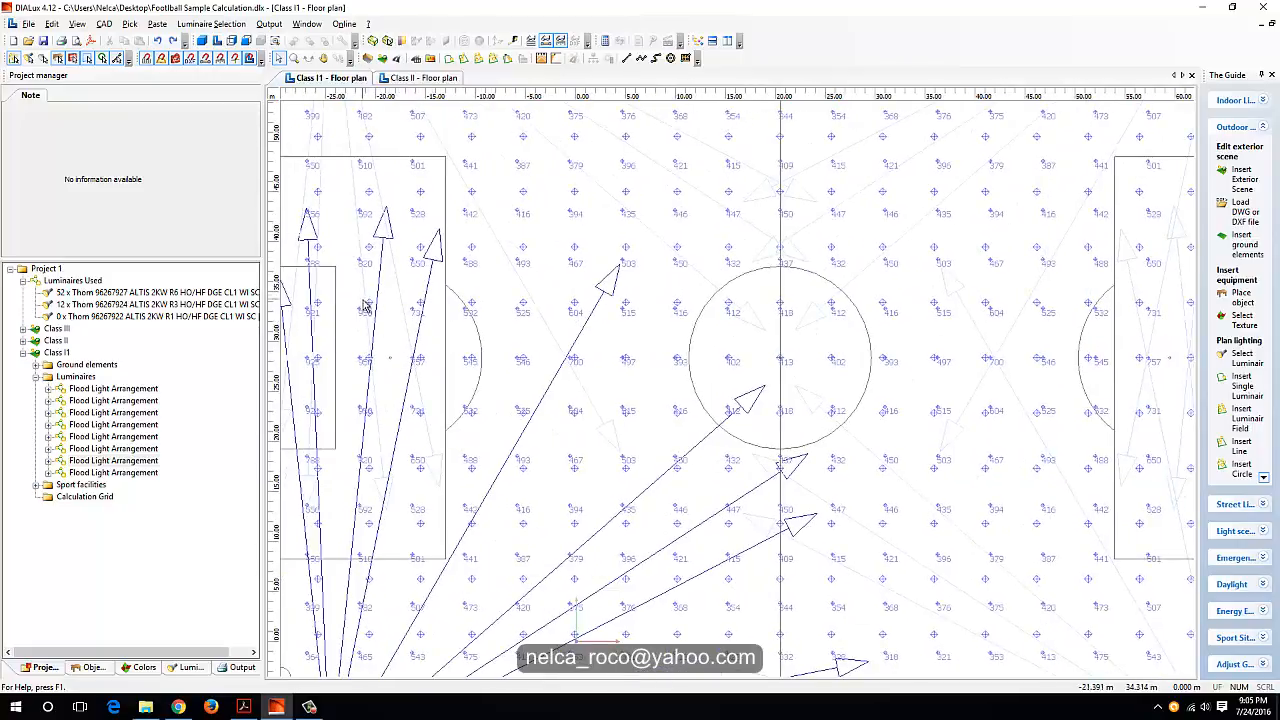
middle_click_drag(583, 396, 622, 512)
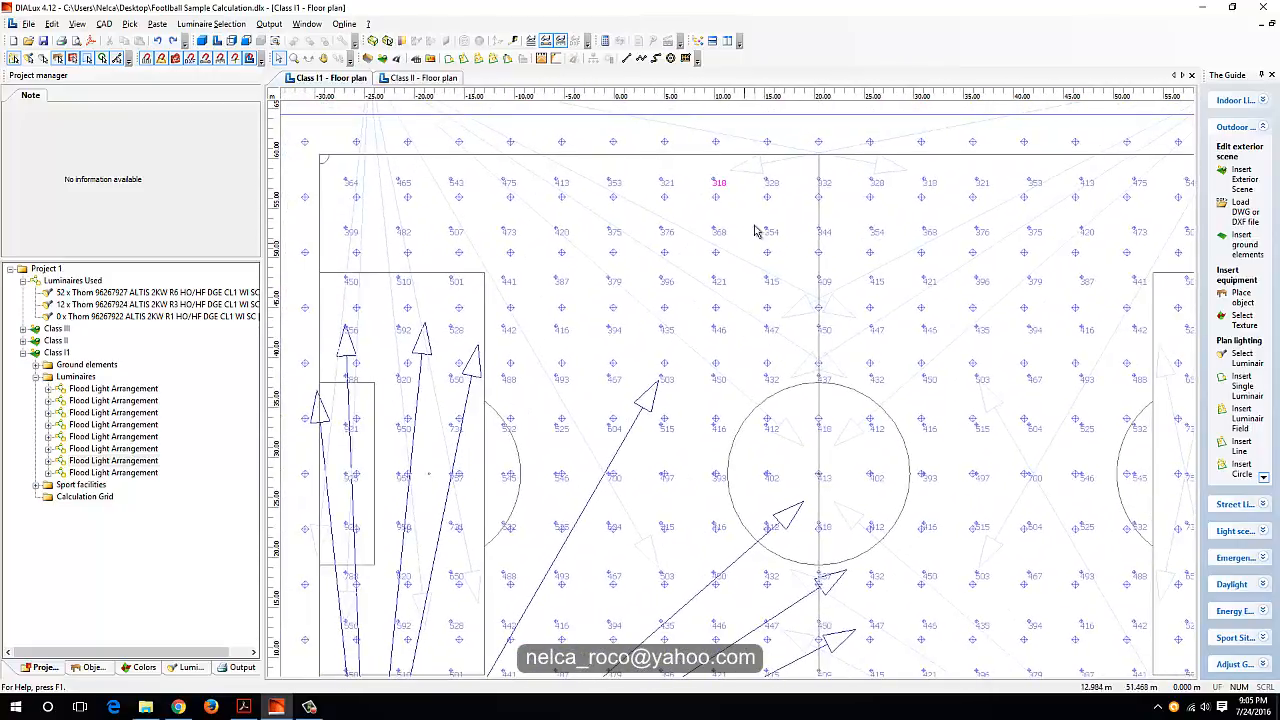
middle_click_drag(688, 448, 792, 102)
scroll(832, 426, "up", 1)
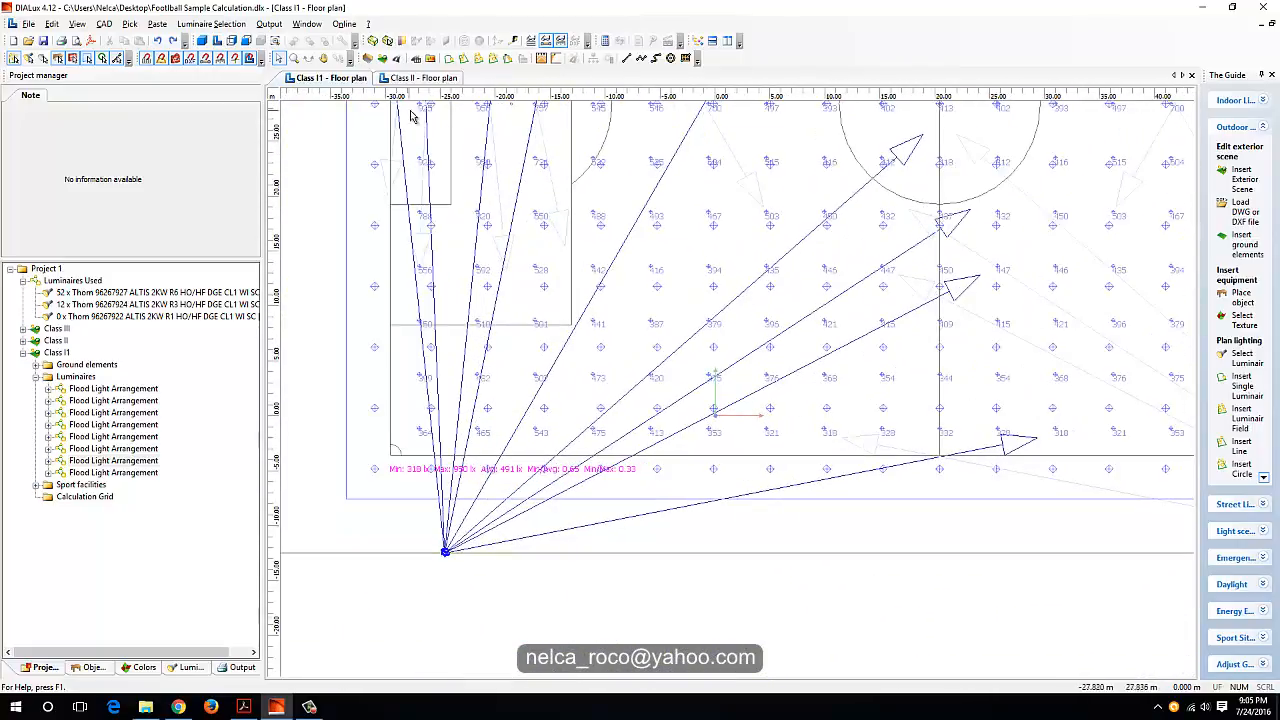
left_click(418, 79)
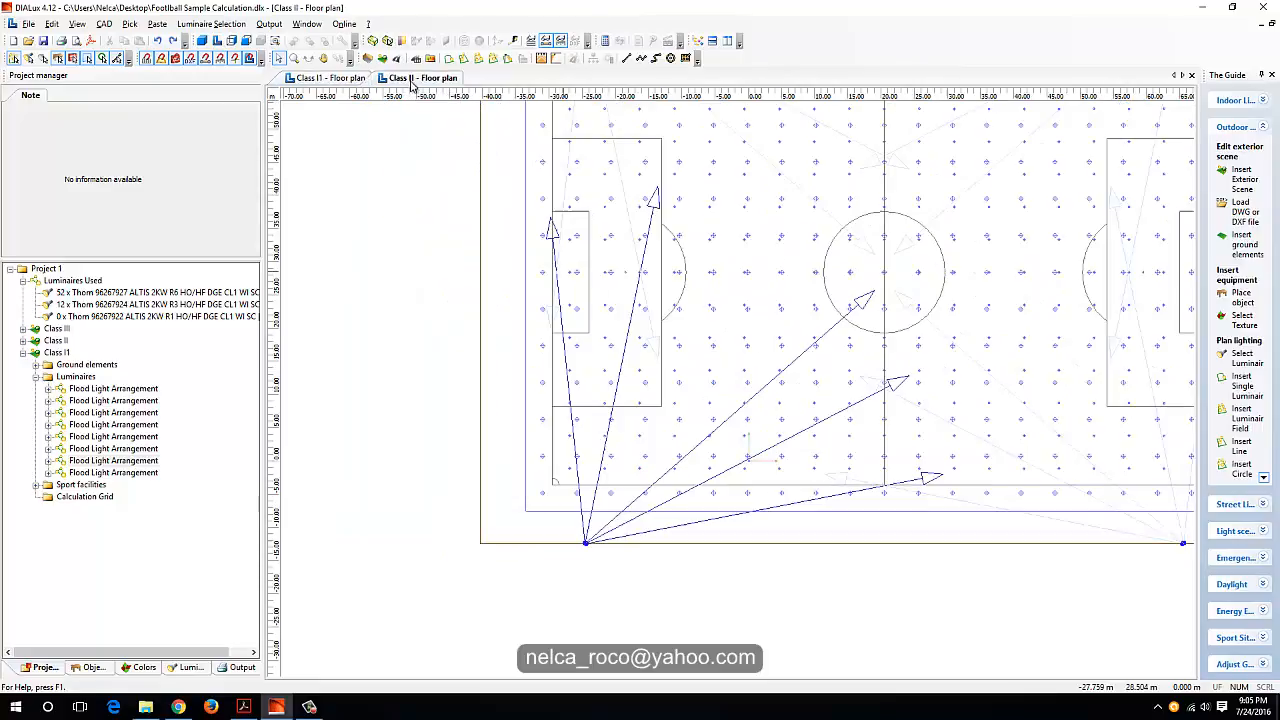
left_click(338, 80)
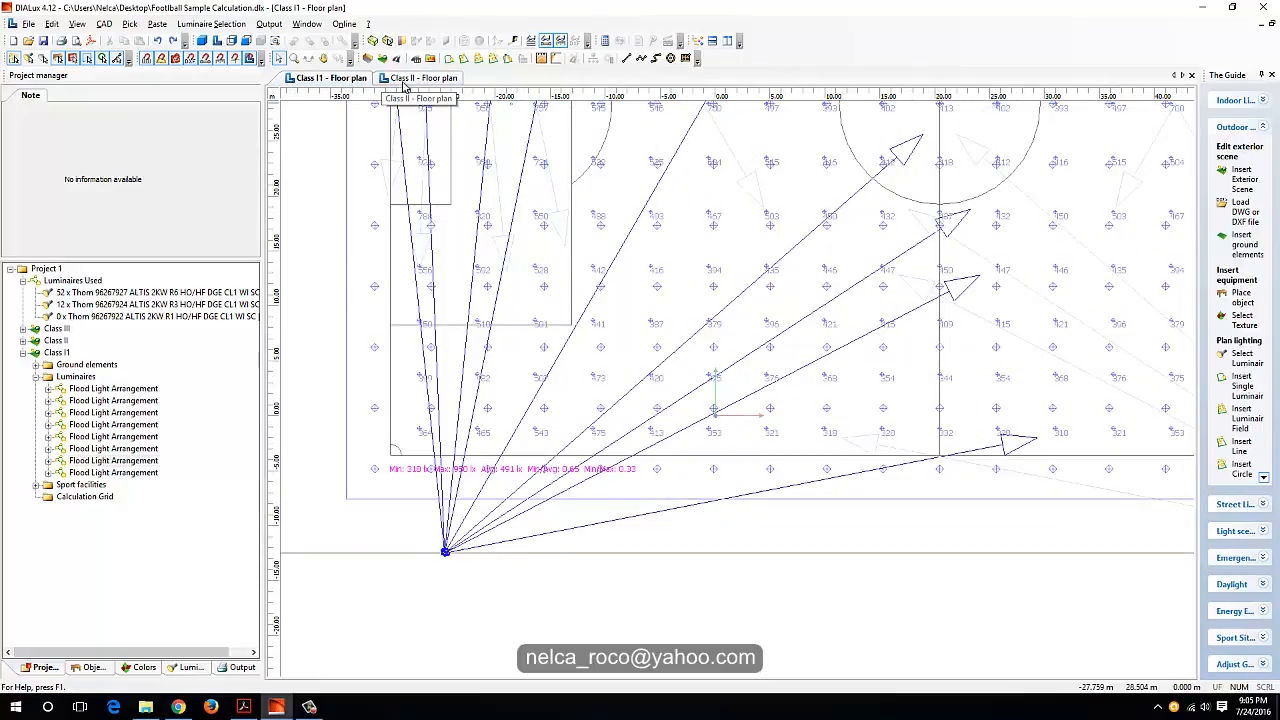
Re-aim the Class I1 floodlight pointing just below the centre circle to a spot between the two lowest aiming arrows, beyond the halfway line.
left_click(903, 264)
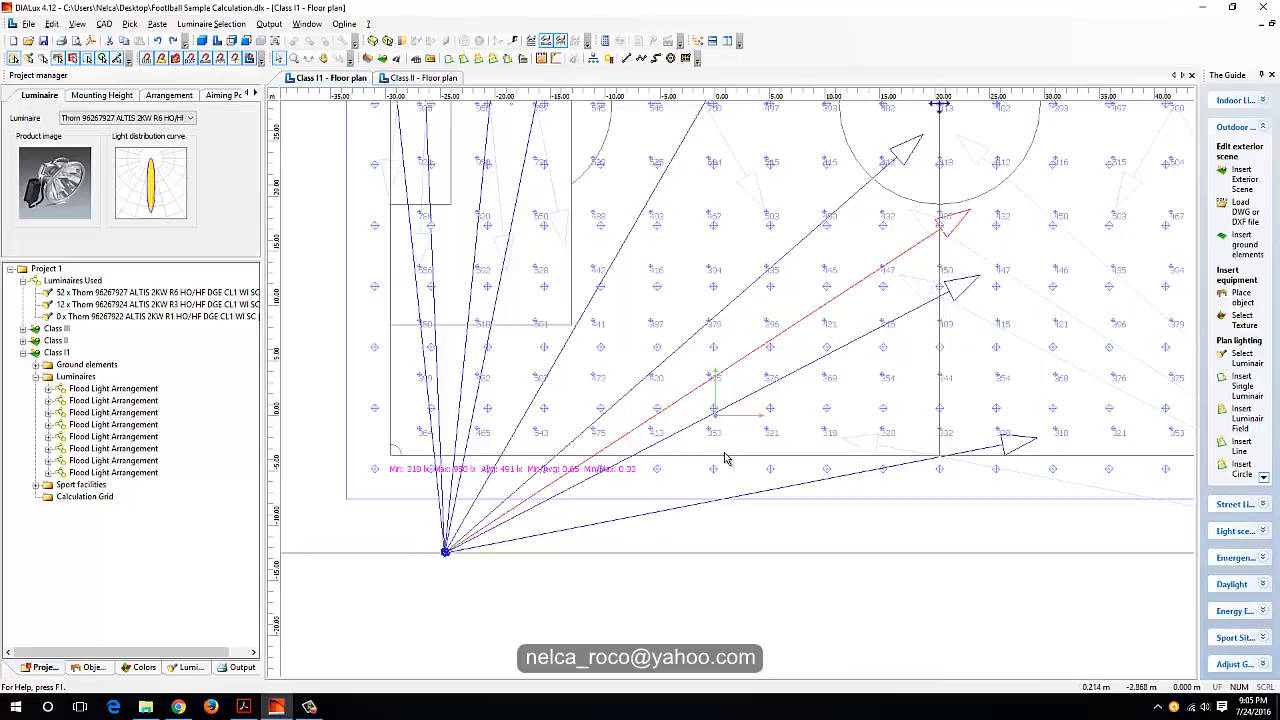
left_click(410, 78)
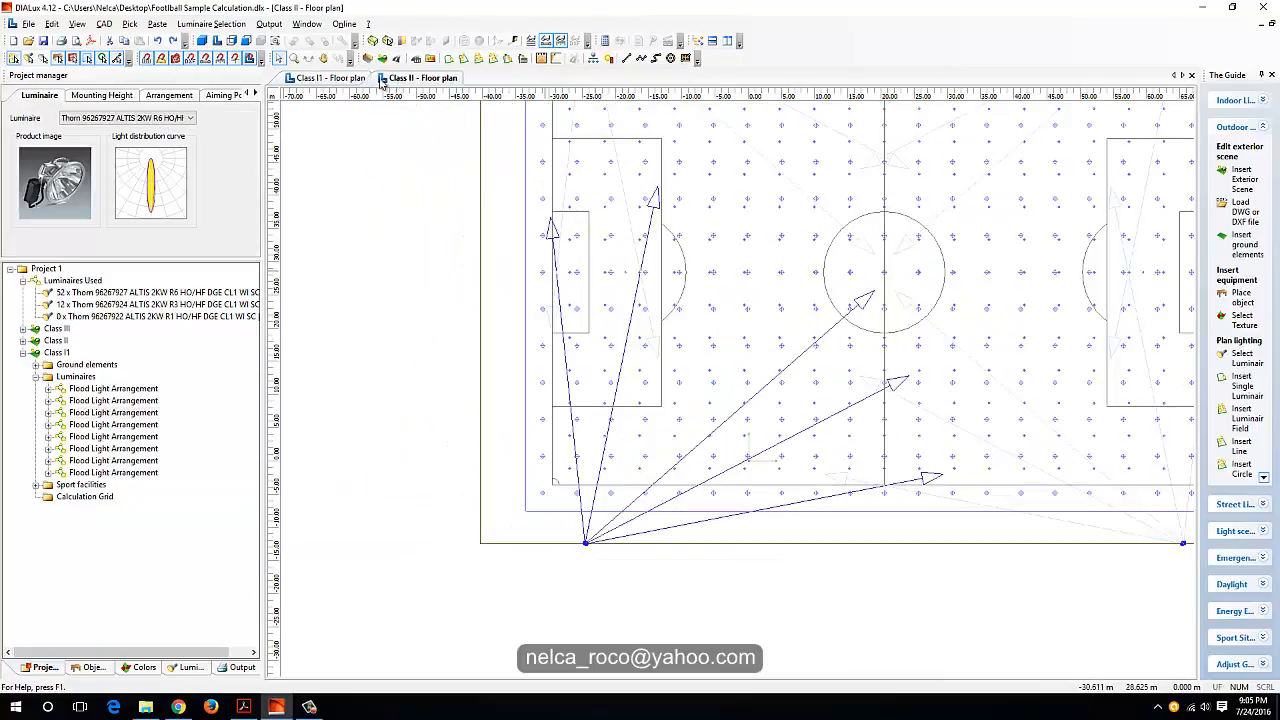
left_click(330, 79)
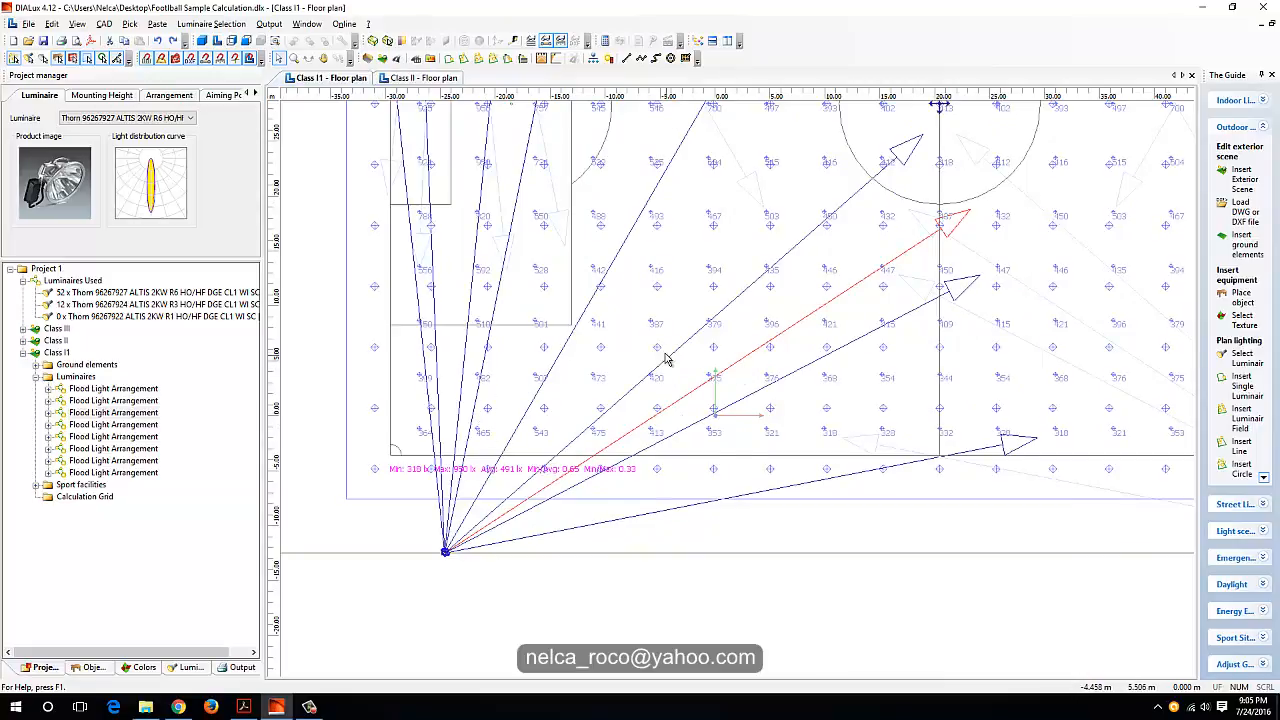
scroll(609, 449, "down", 2)
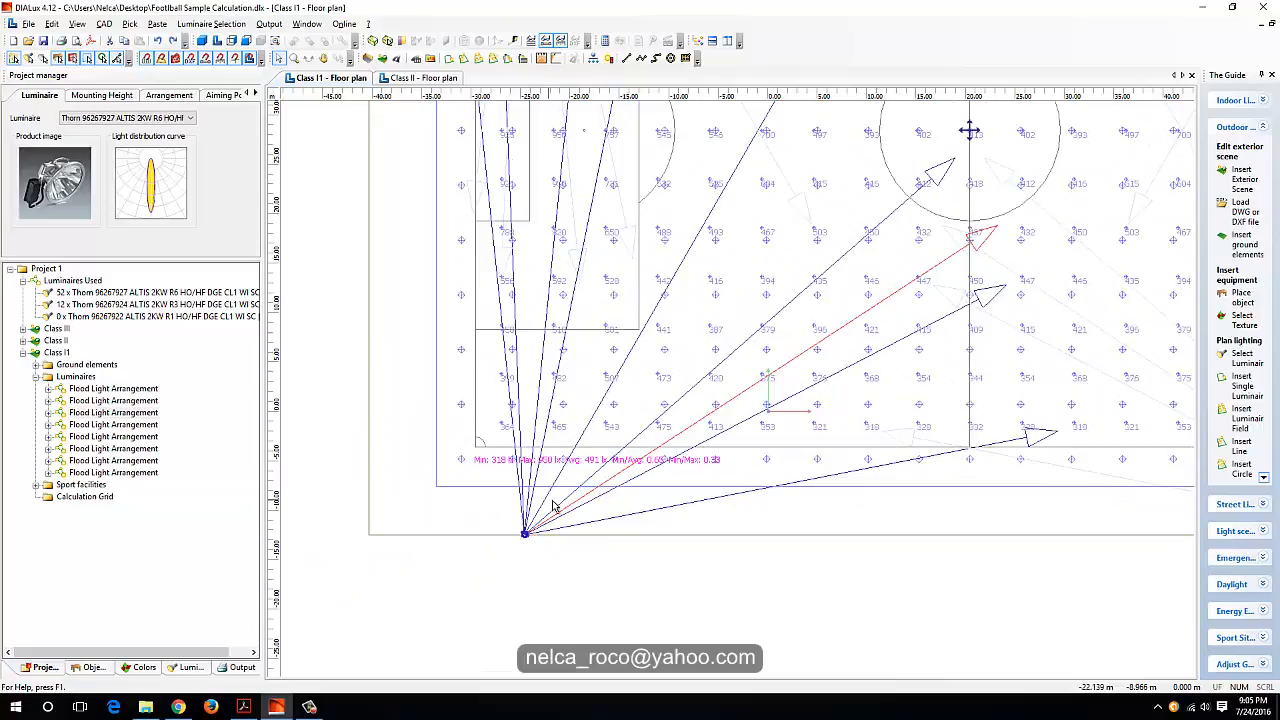
left_click_drag(1006, 237, 1049, 364)
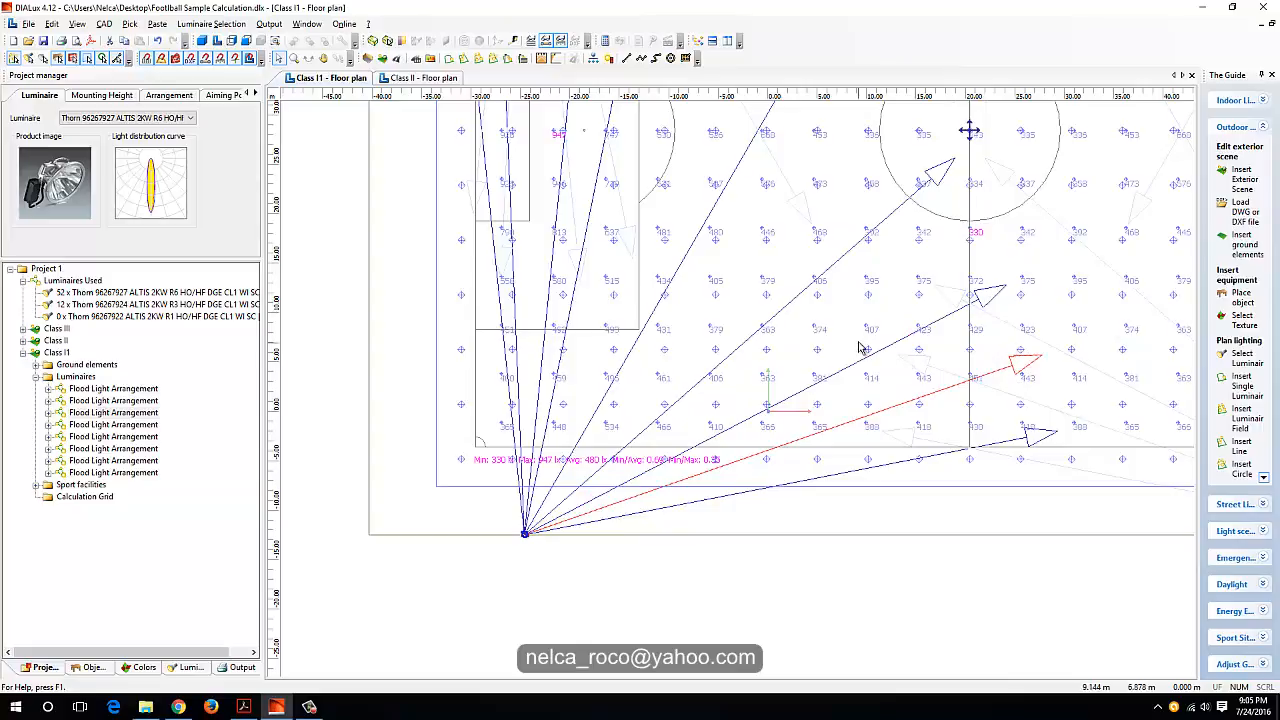
Re-aim a Thorn 96267924 ALTIS 2KW R3 floodlight from the left penalty area to the left edge of the centre circle and fine-tune its aiming point.
scroll(650, 472, "up", 1)
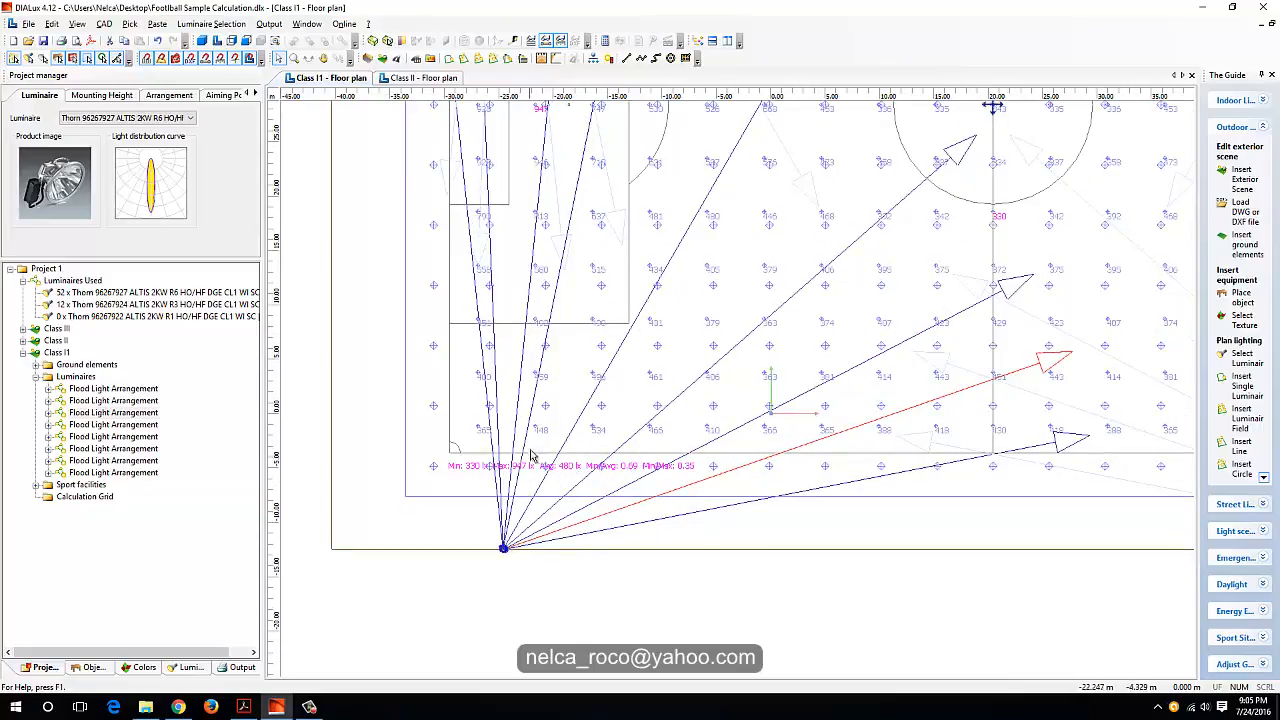
middle_click_drag(554, 480, 592, 606)
scroll(632, 209, "down", 3)
left_click_drag(644, 168, 880, 280)
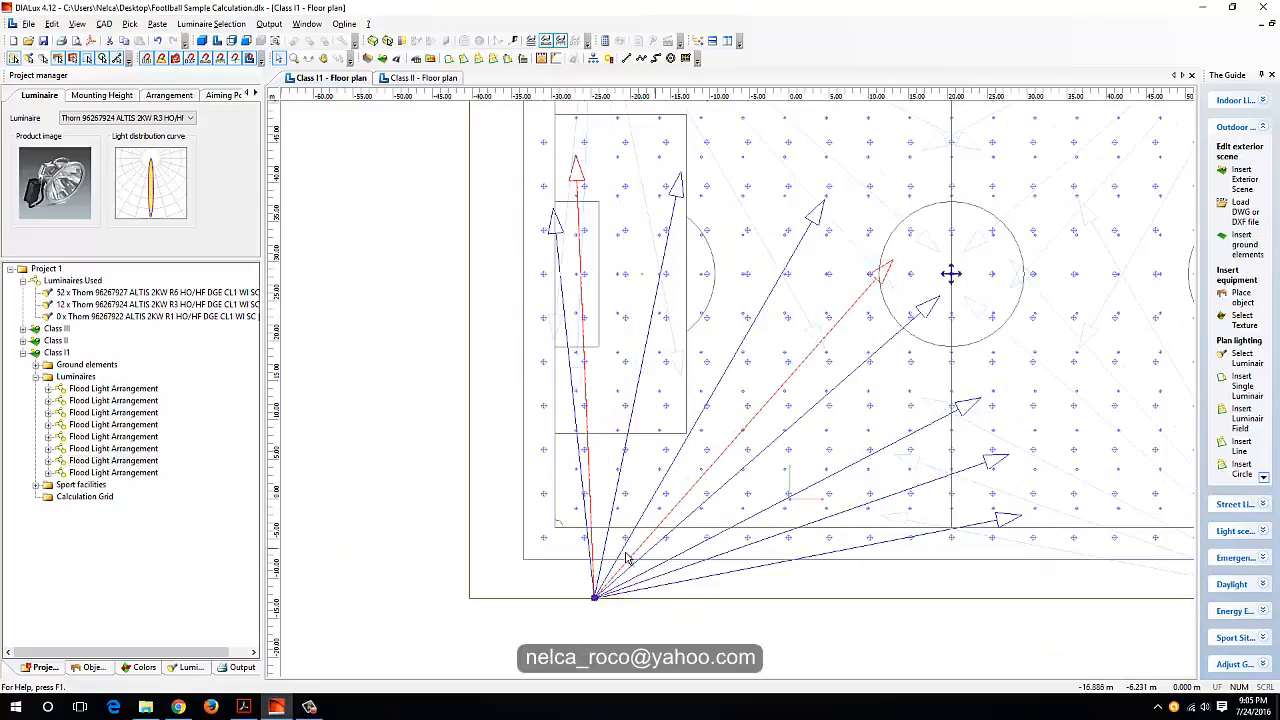
scroll(638, 503, "up", 2)
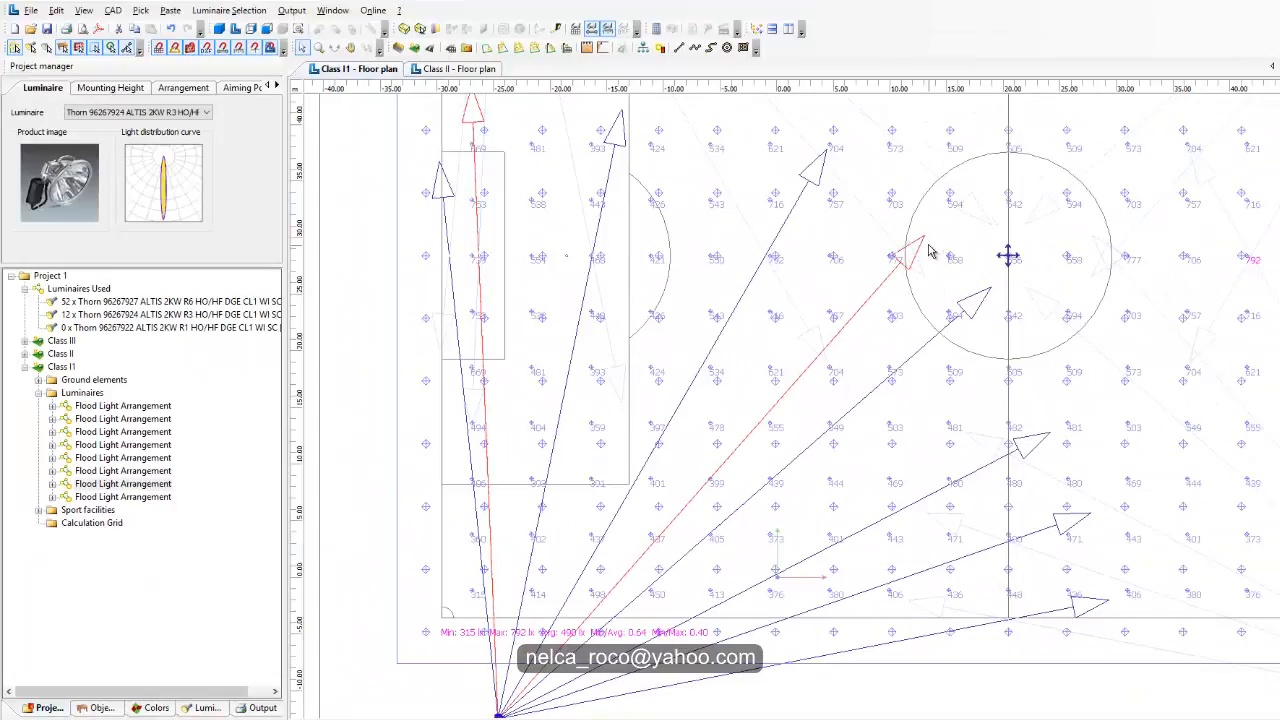
left_click_drag(928, 250, 960, 206)
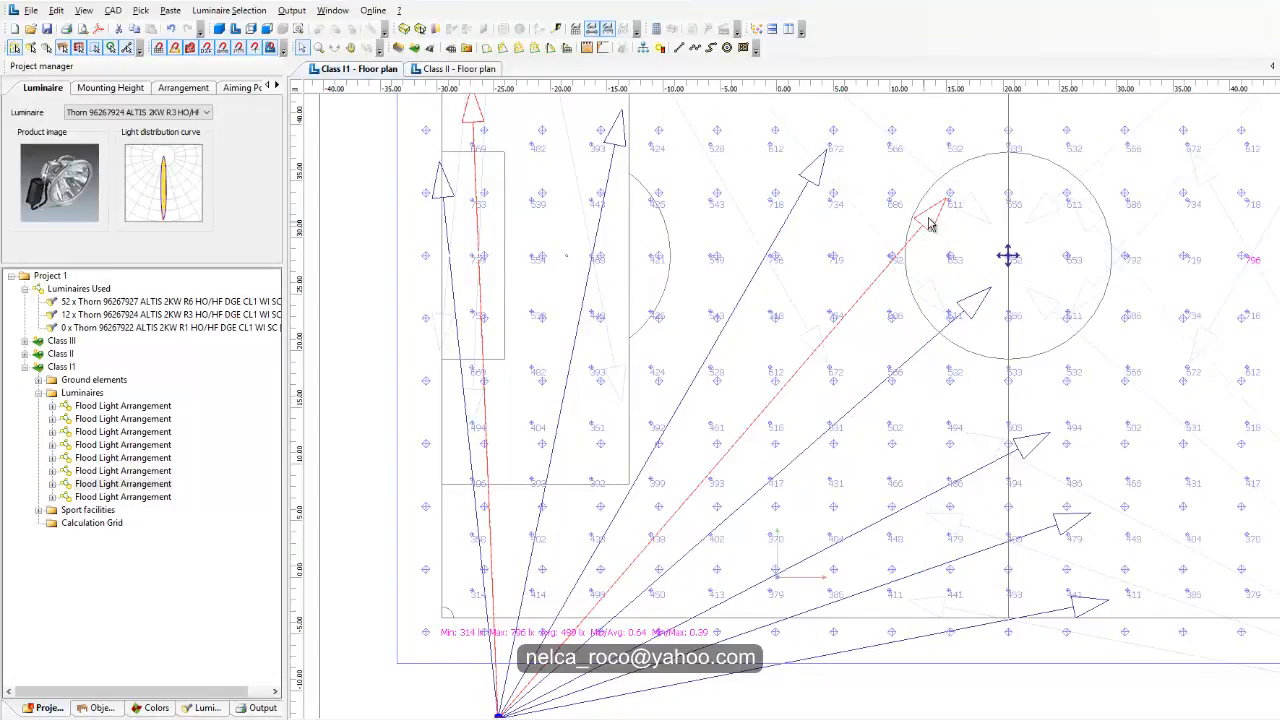
left_click_drag(957, 208, 938, 273)
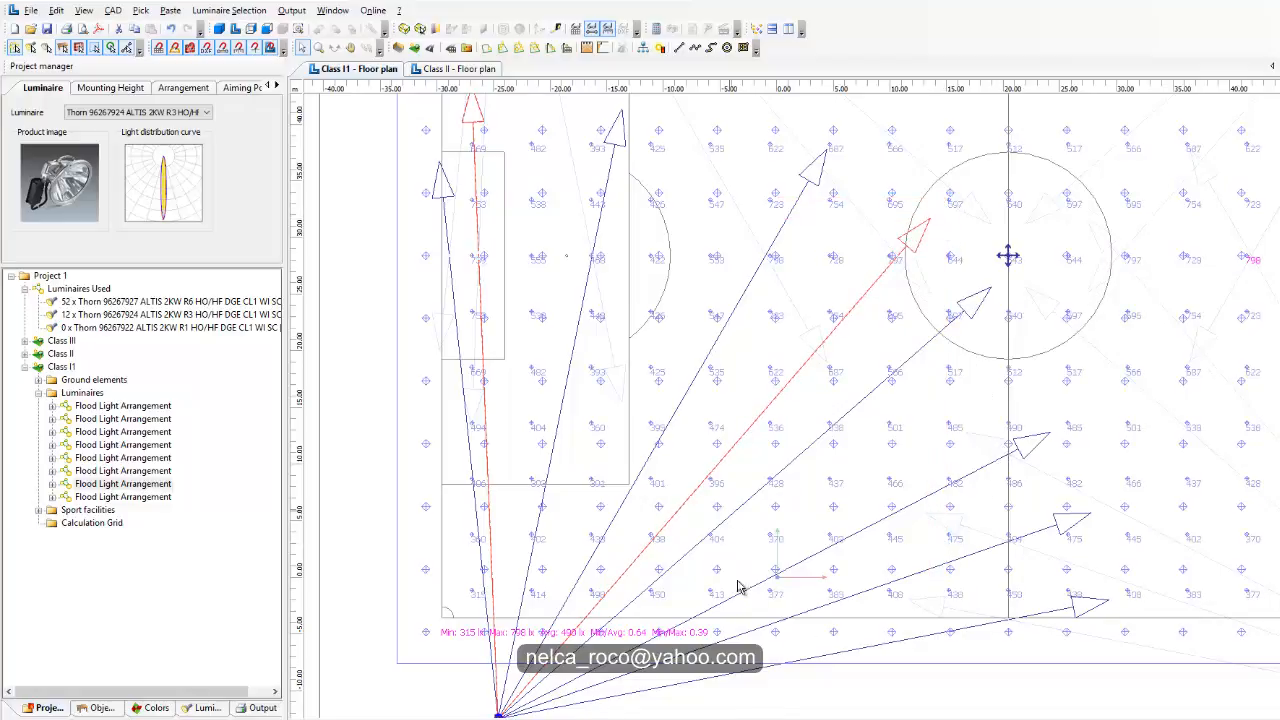
Try the Thorn 96267922 ALTIS 2KW R1 on the floodlight with the second-lowest aiming arrow, and finally assign it the 96267924 R3 luminaire.
scroll(879, 667, "down", 3)
left_click(966, 466)
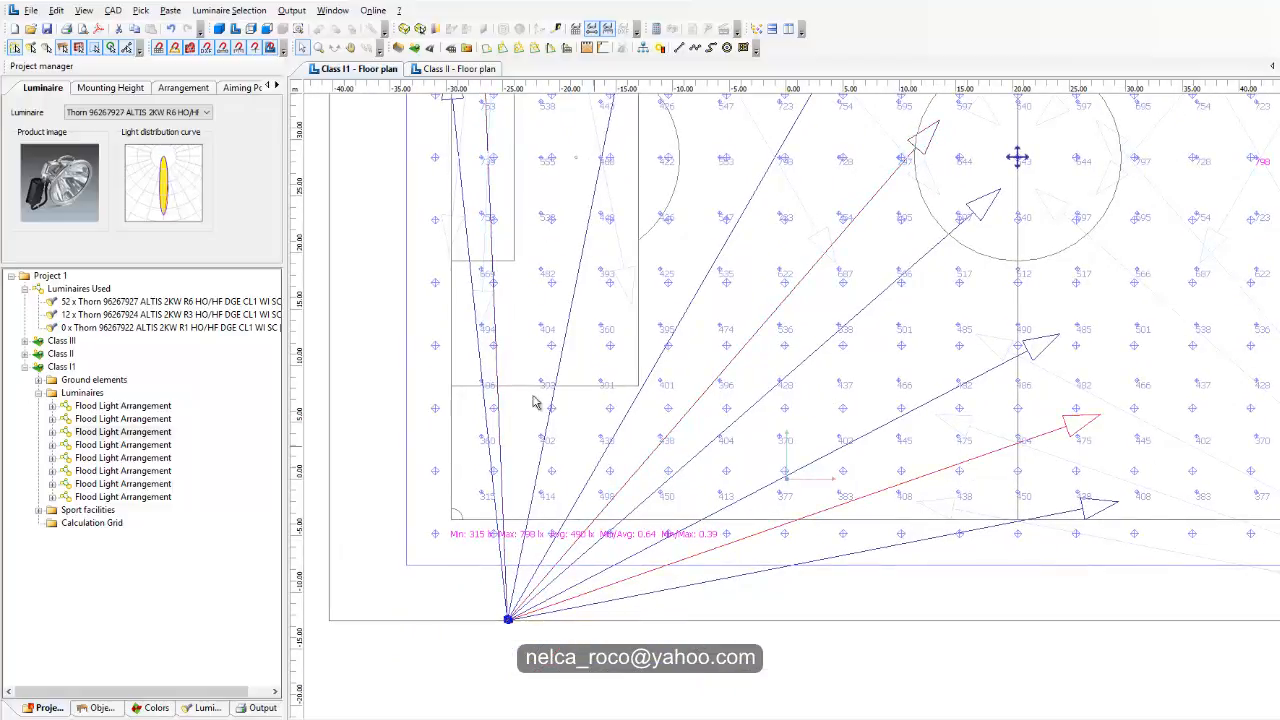
left_click(118, 112)
left_click(109, 146)
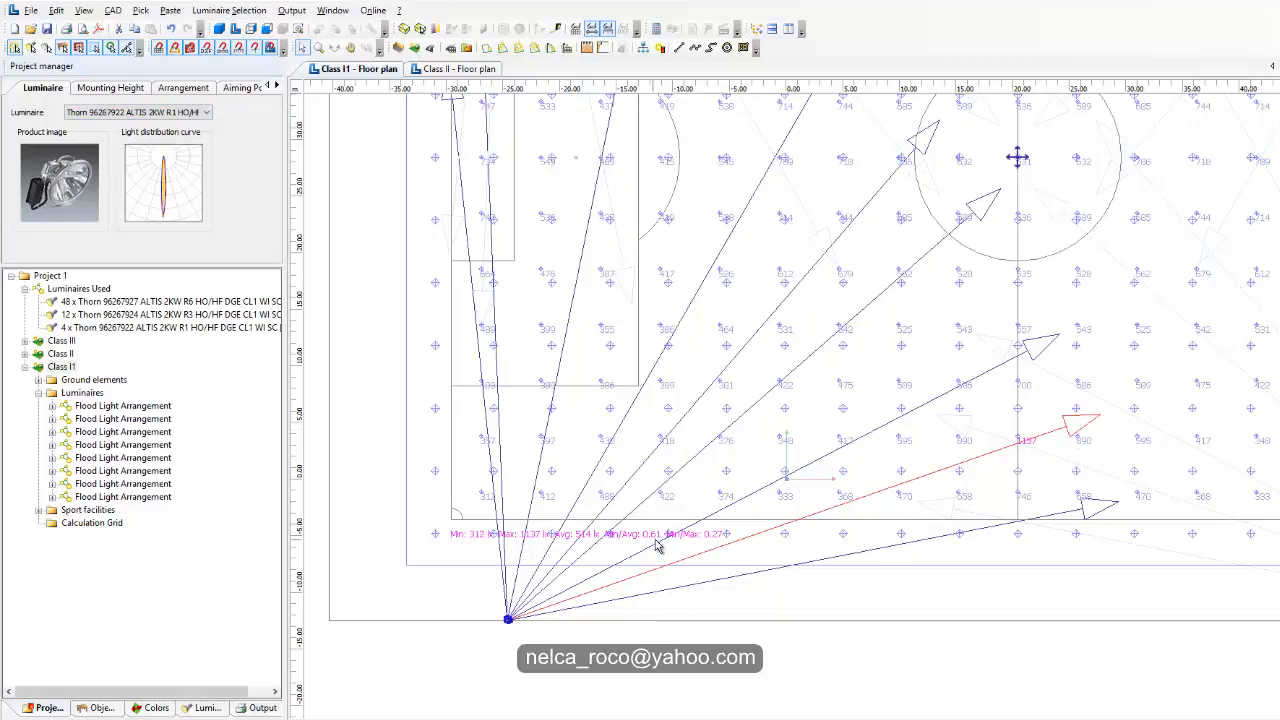
left_click(150, 112)
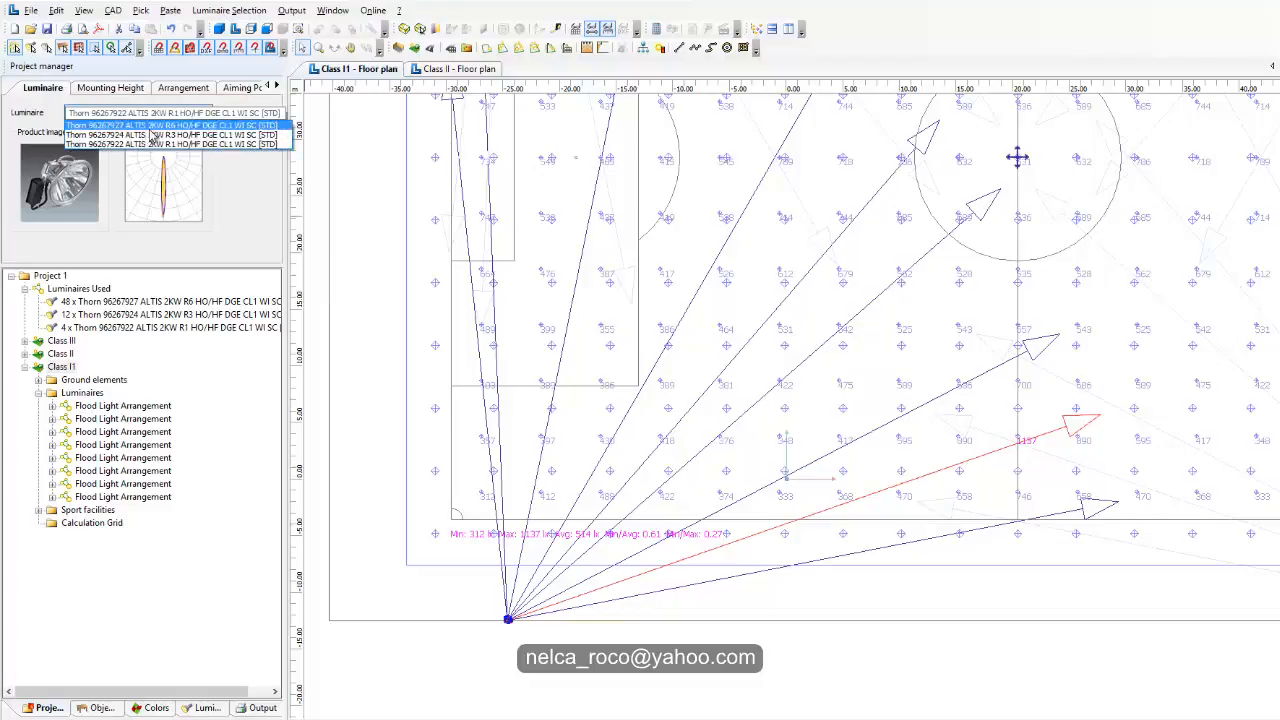
left_click(152, 136)
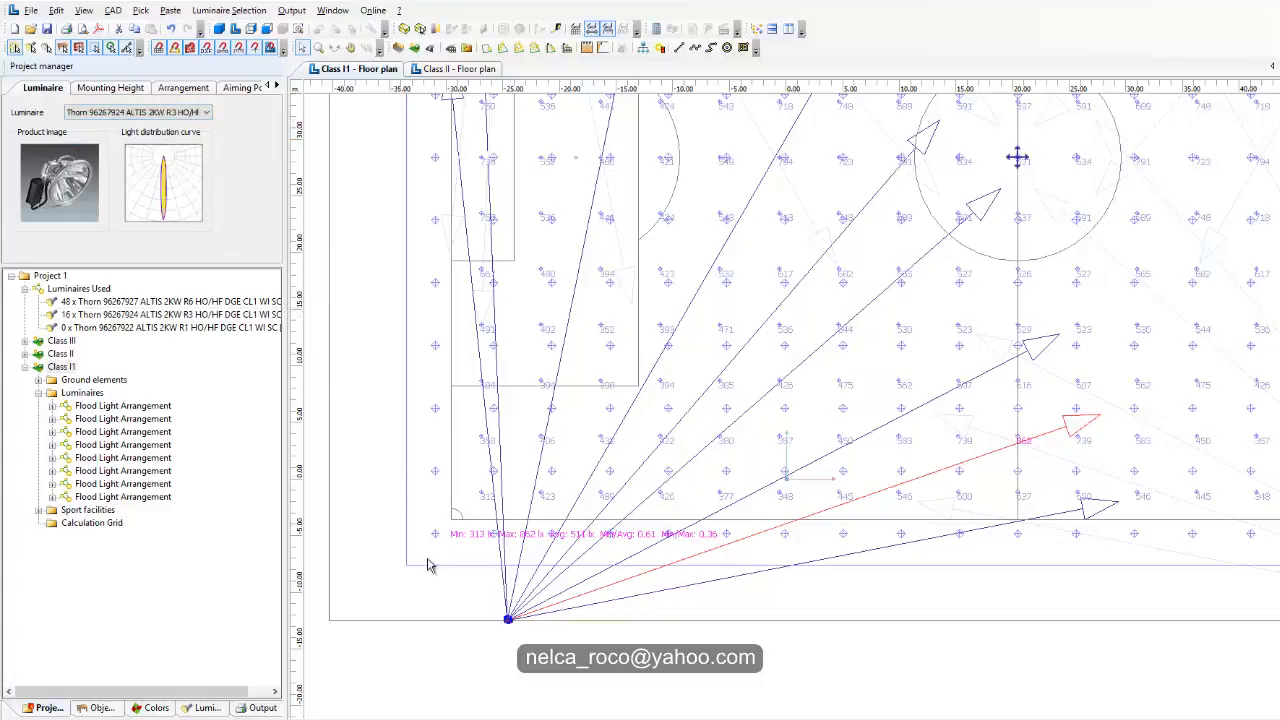
Assign the Thorn 96267924 ALTIS 2KW R3 luminaire to the floodlight with the lowest aiming arrow and aim it slightly farther past the halfway line.
left_click(734, 359)
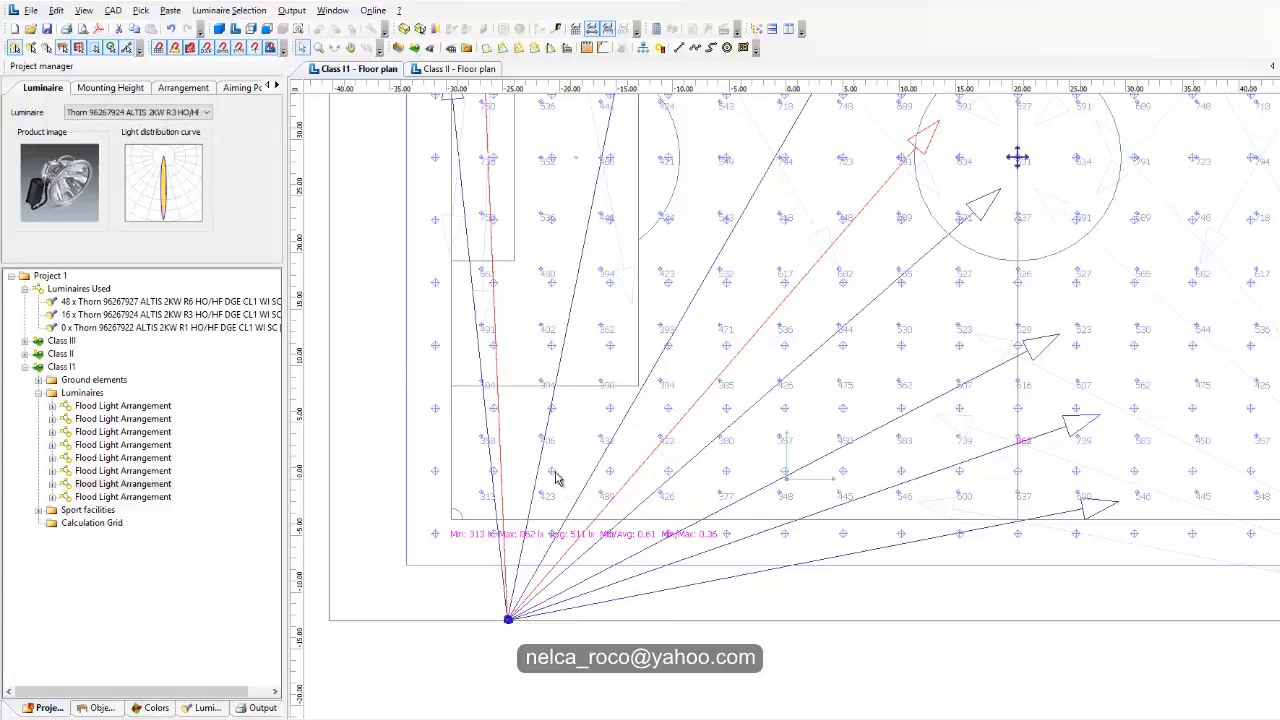
left_click(813, 566)
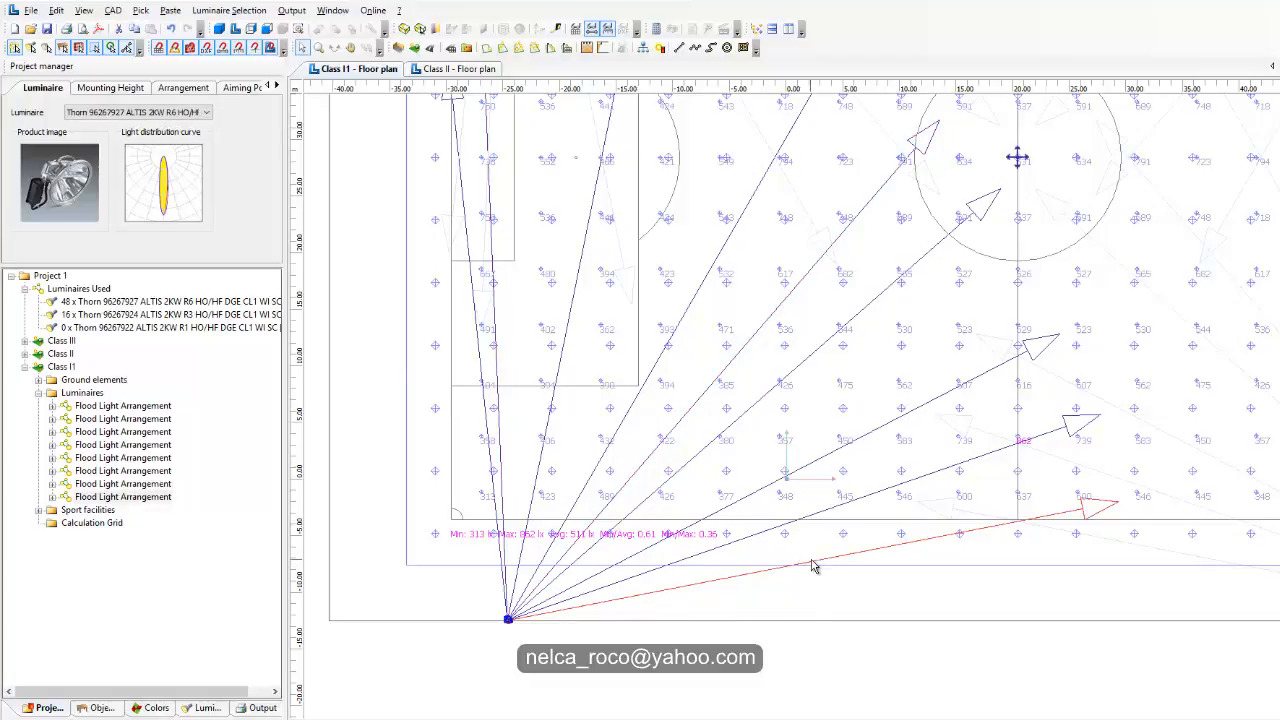
left_click(170, 114)
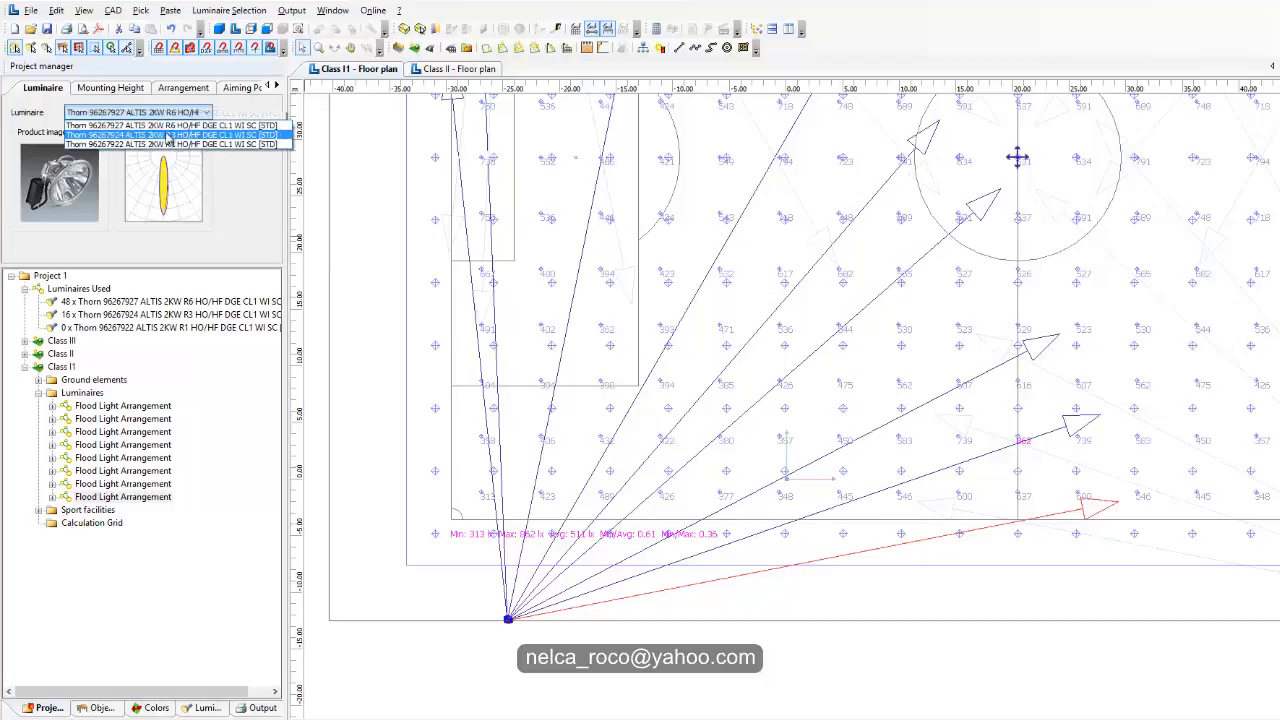
left_click(166, 131)
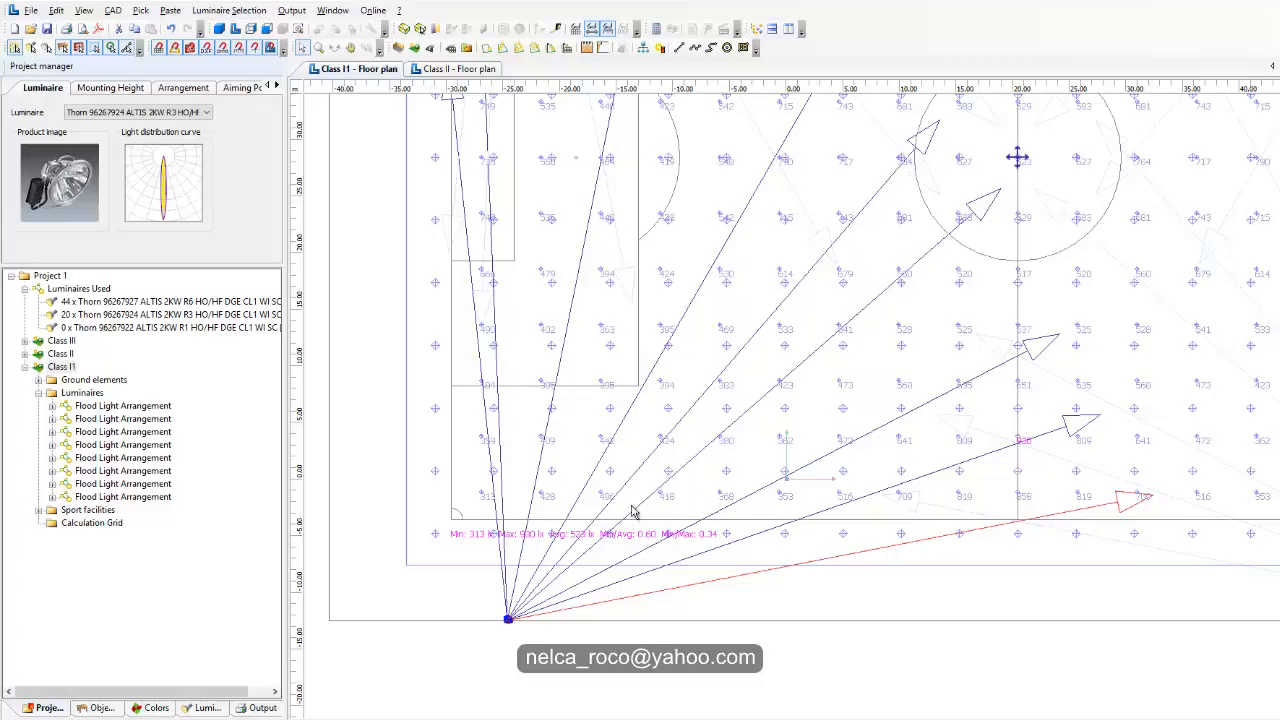
Examine the illuminance values and summary across the upper, central and lower parts of the Class I1 pitch.
middle_click_drag(627, 463, 593, 565)
middle_click_drag(988, 541, 665, 714)
middle_click_drag(650, 504, 1035, 684)
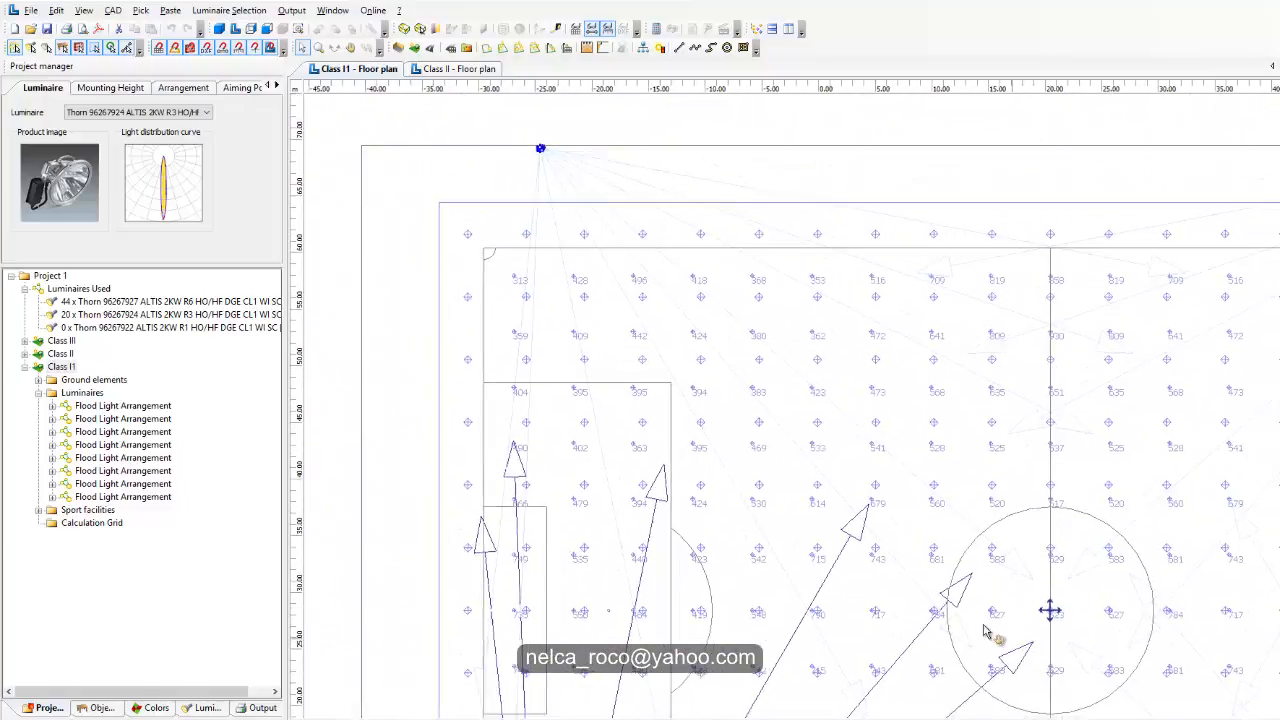
middle_click_drag(988, 627, 552, 283)
middle_click_drag(792, 621, 1059, 510)
middle_click_drag(605, 541, 932, 469)
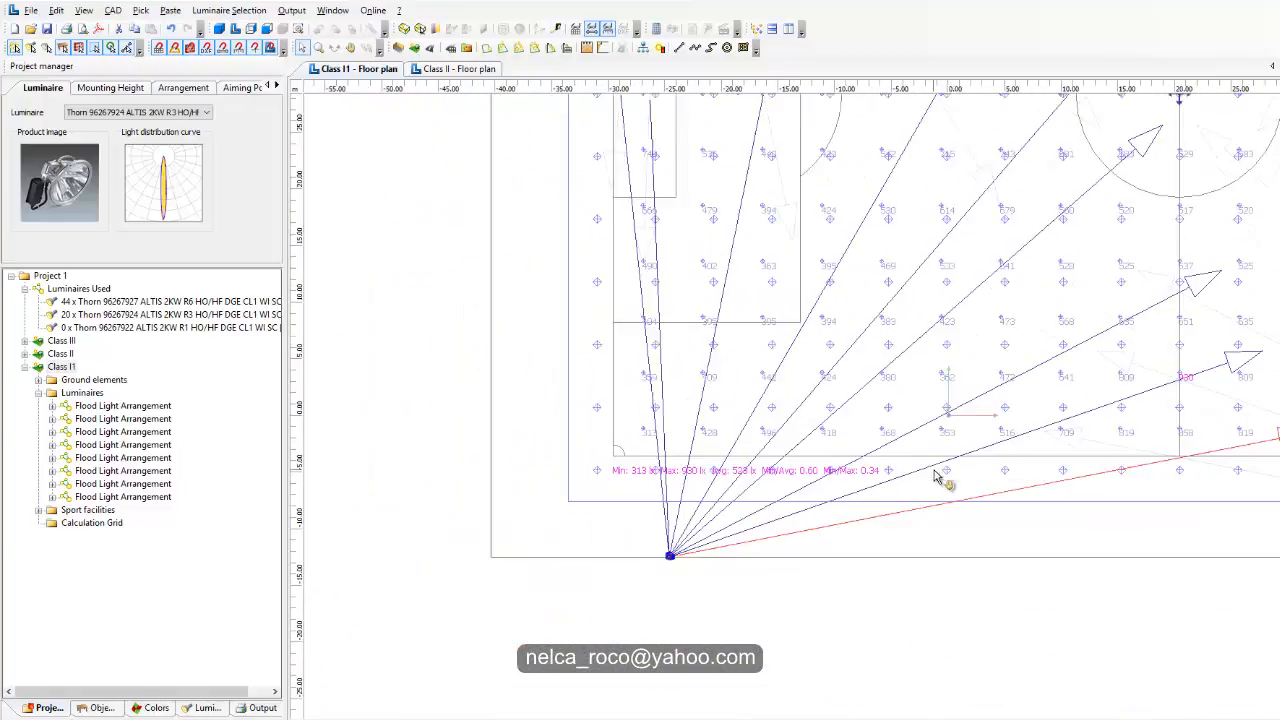
middle_click_drag(1066, 477, 946, 668)
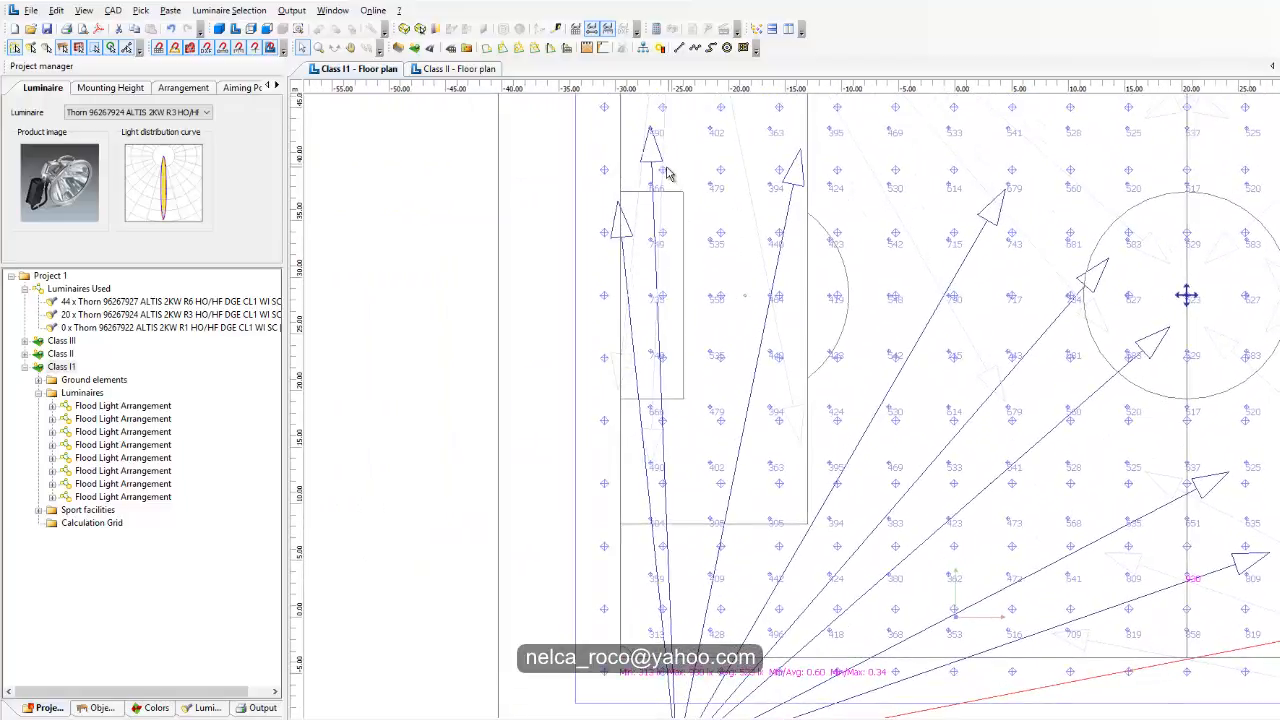
Try the Thorn 96267922 ALTIS 2KW R1 luminaire on the paired floodlights aimed at the left penalty area and the centre circle's left edge.
middle_click_drag(669, 175, 674, 283)
left_click(671, 270)
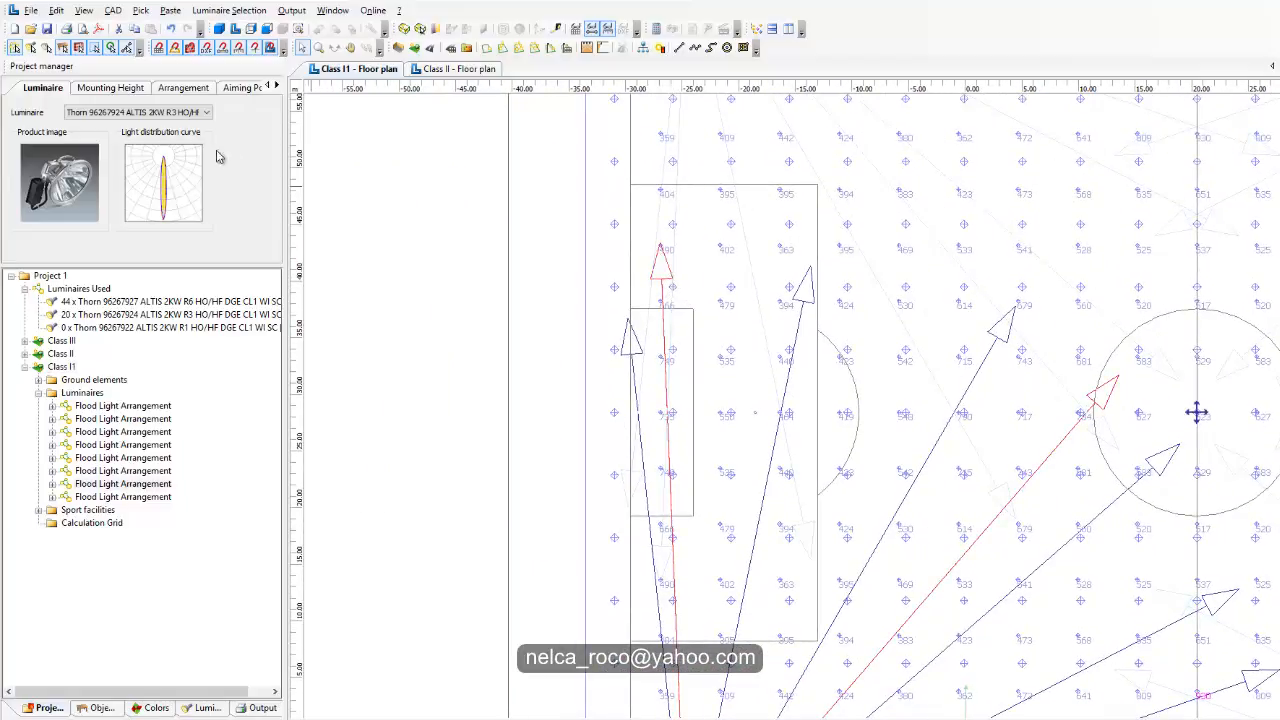
left_click(170, 113)
left_click(172, 144)
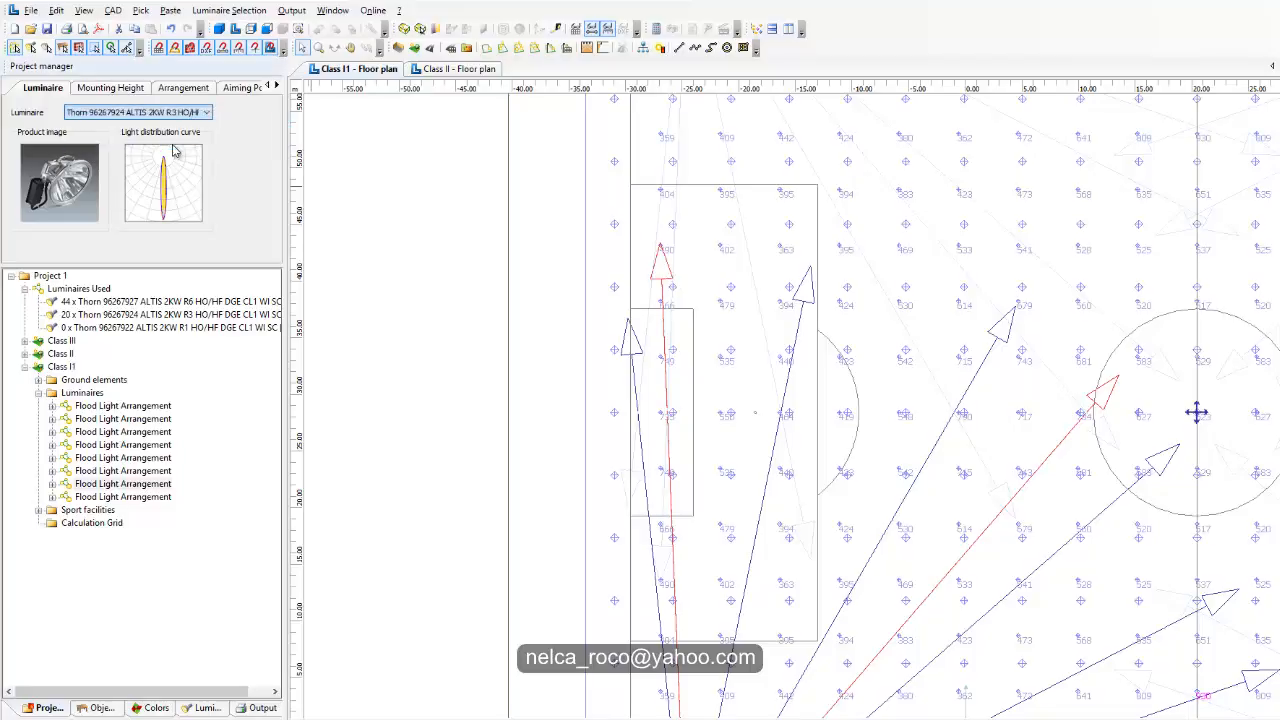
middle_click_drag(636, 426, 660, 214)
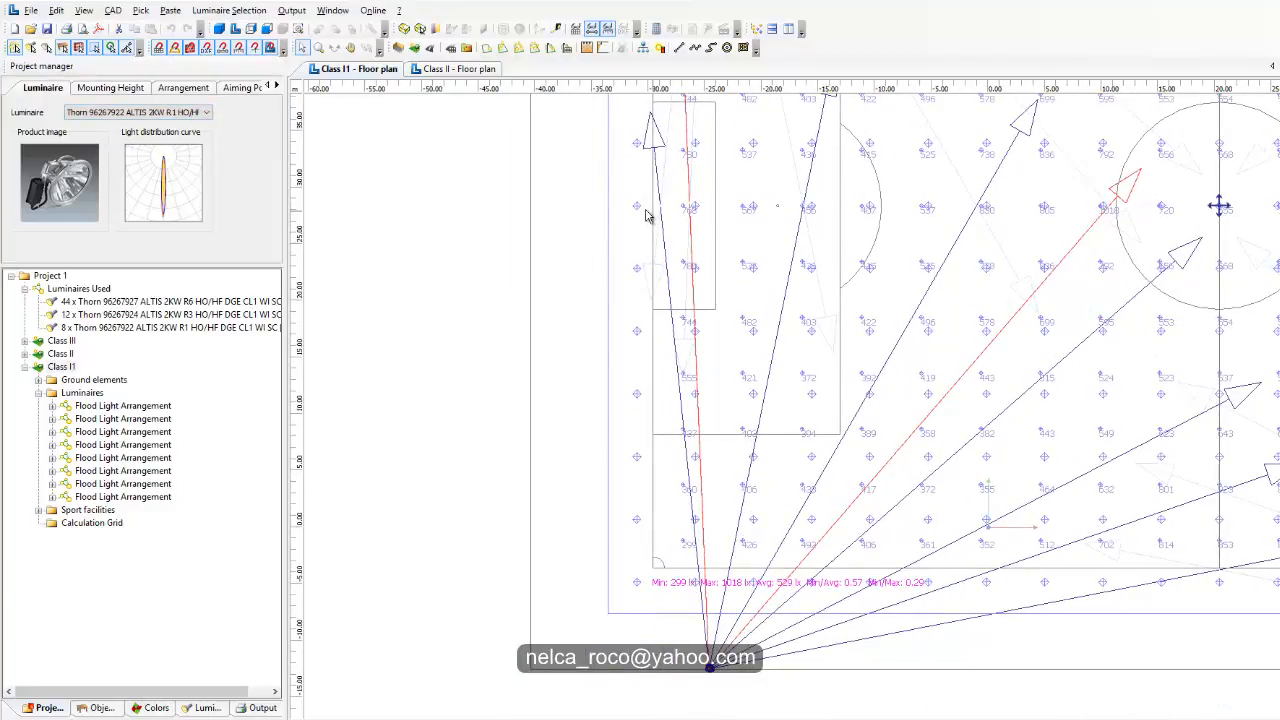
Try the Thorn 96267927 ALTIS 2KW R6 luminaire on the same paired floodlights, restore the 96267924 R3, and review the illuminance values.
left_click(118, 113)
left_click(119, 125)
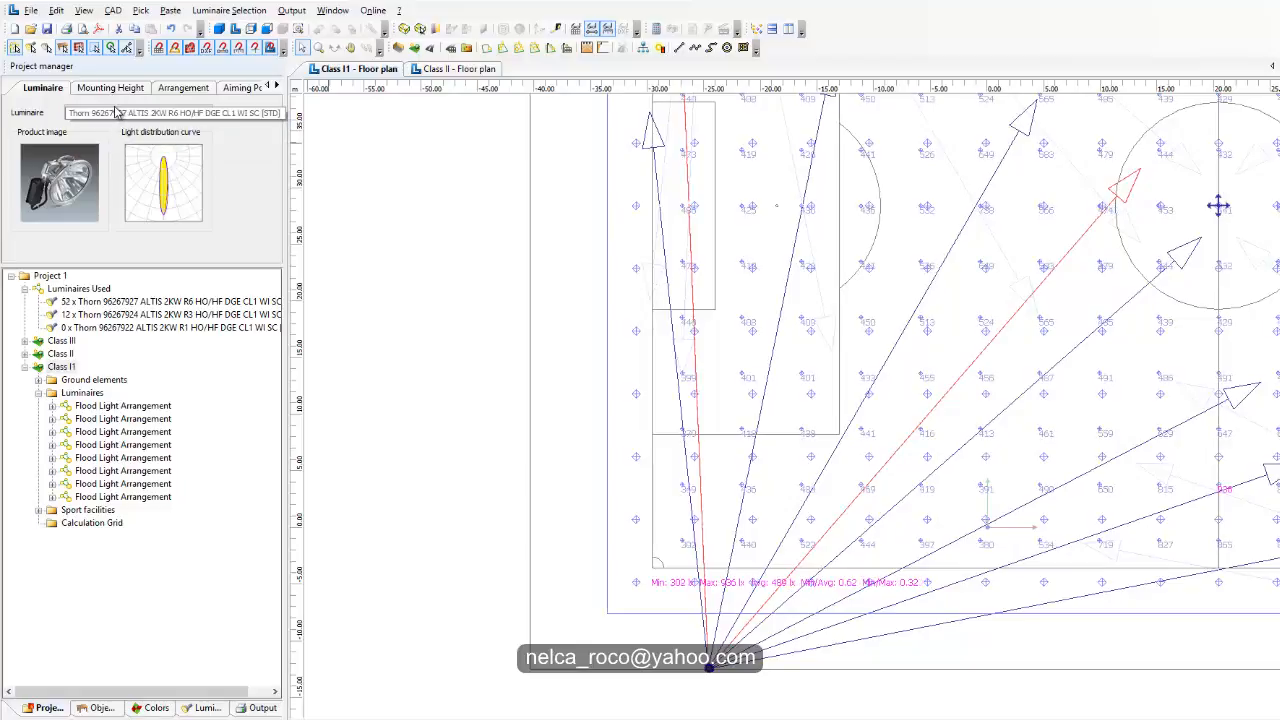
left_click(119, 113)
left_click(126, 136)
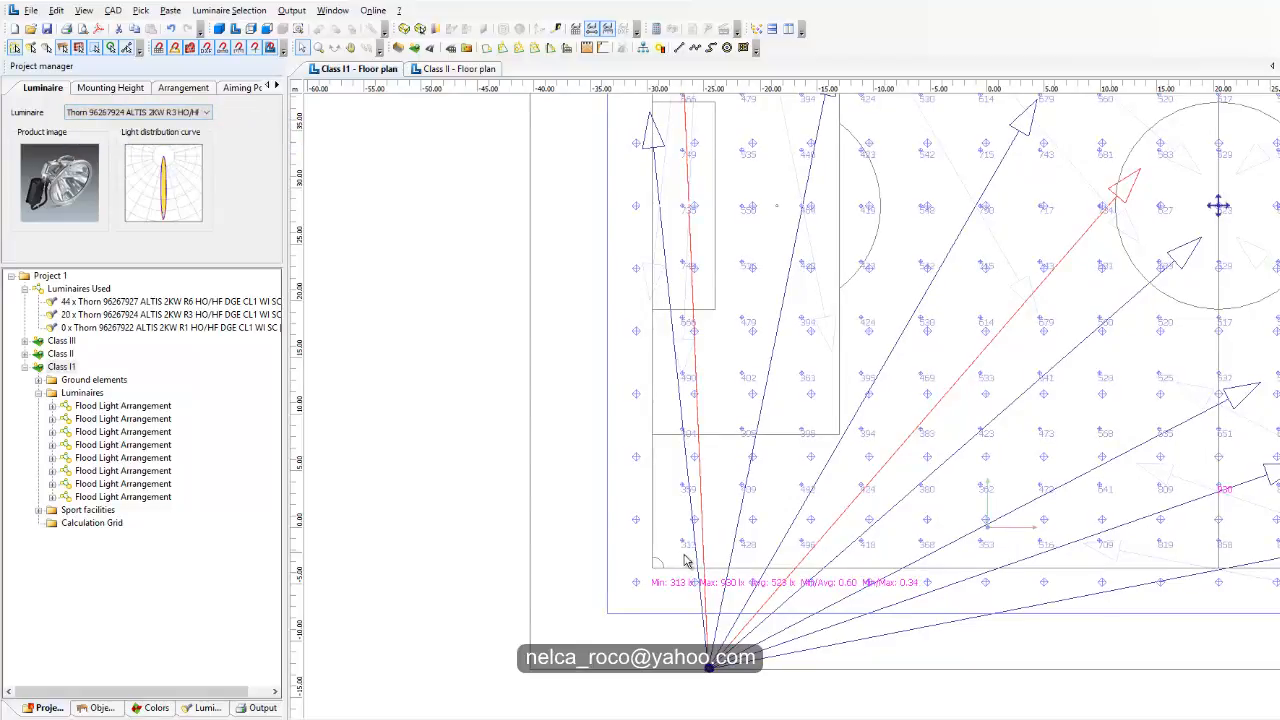
middle_click_drag(718, 358, 704, 538)
middle_click_drag(722, 464, 619, 232)
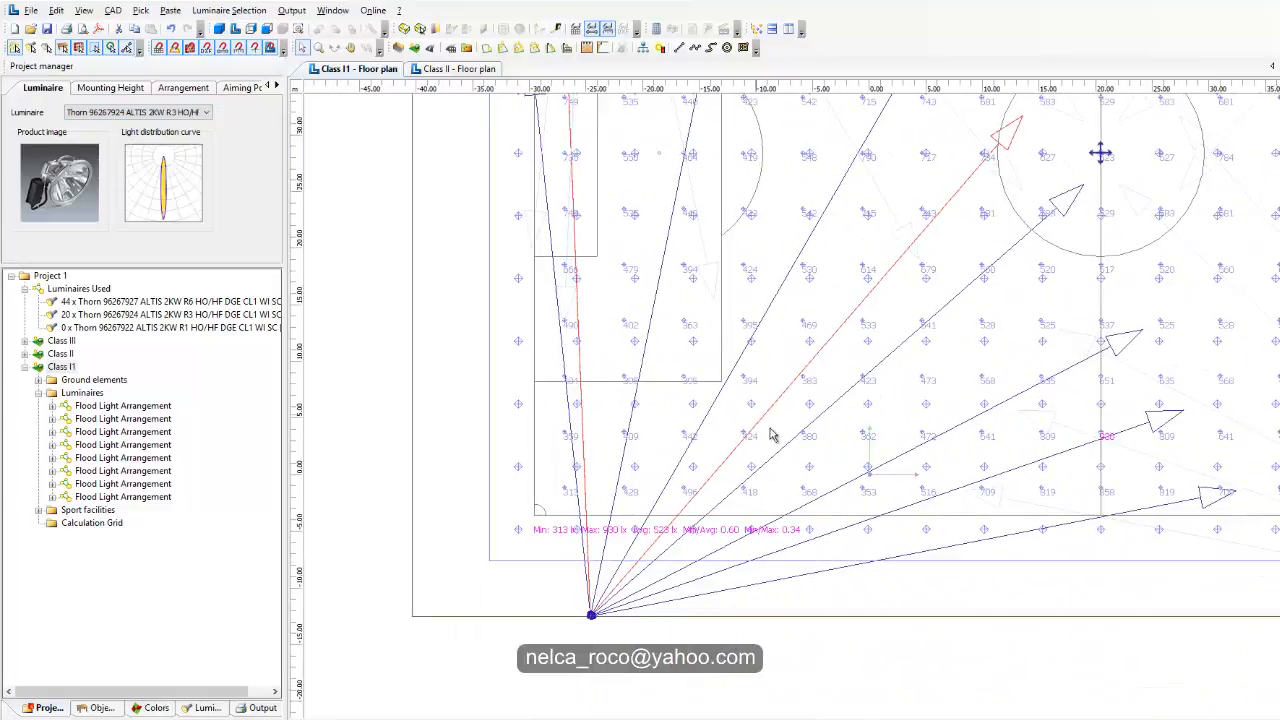
scroll(960, 535, "down", 2)
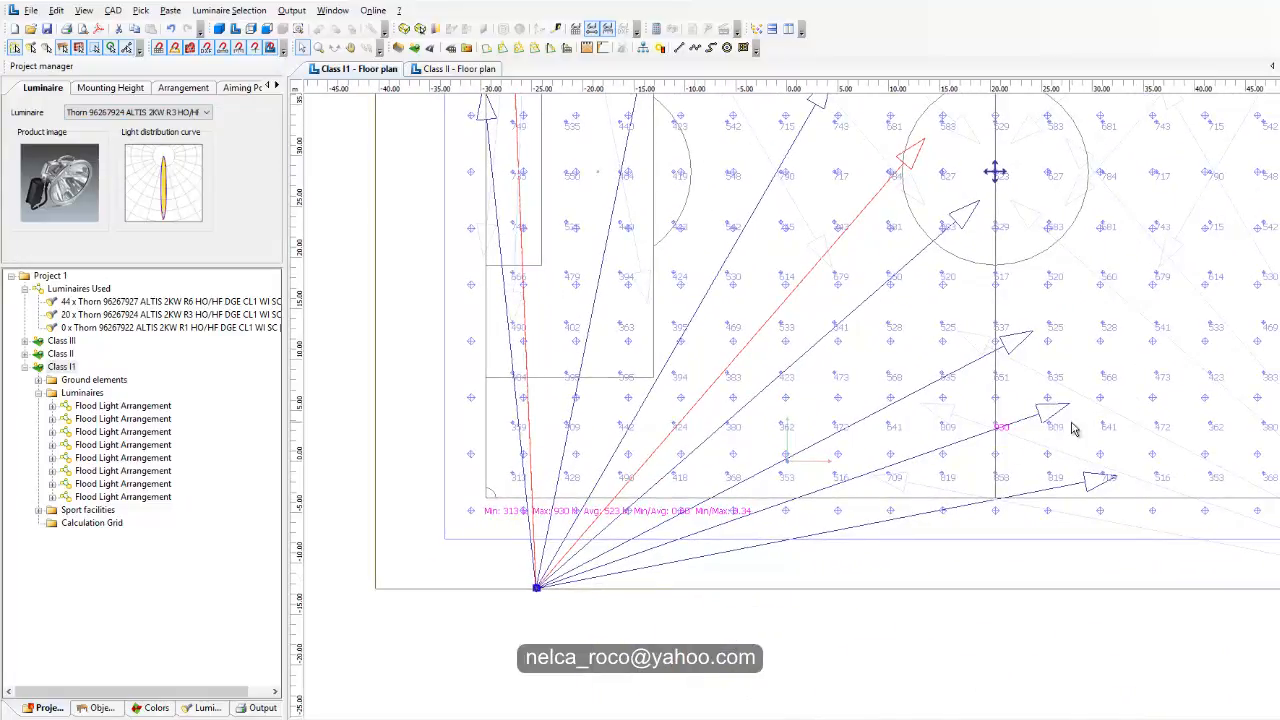
Try aiming the floodlight with the second-lowest arrow farther past the halfway line and slightly away from the near touchline, and review the illuminance.
left_click_drag(1071, 414, 1115, 402)
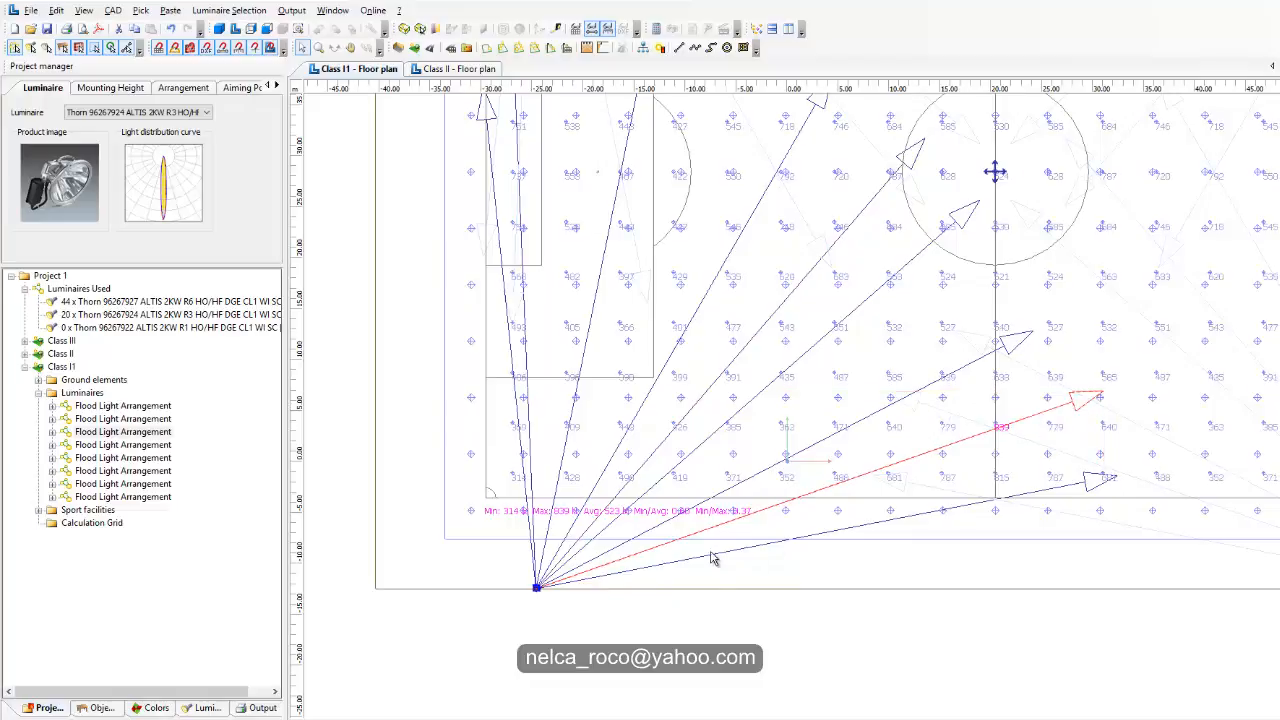
scroll(713, 558, "up", 2)
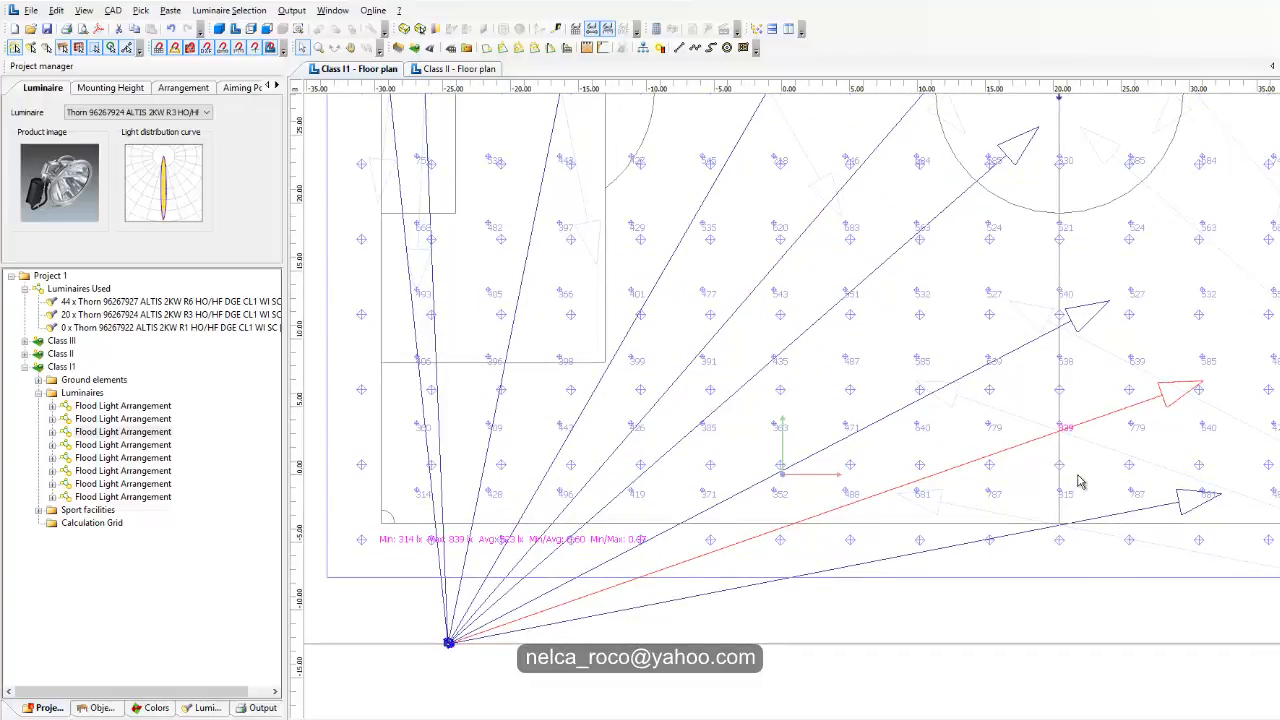
scroll(507, 563, "up", 2)
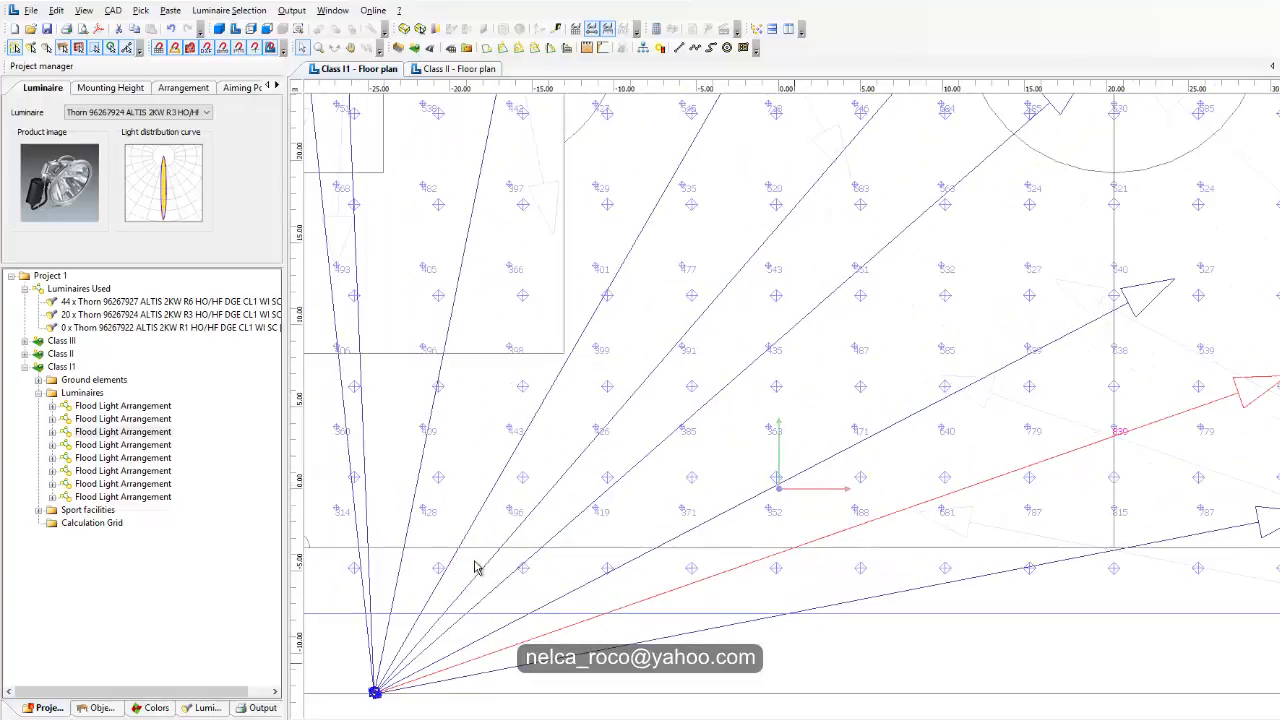
middle_click_drag(475, 563, 695, 412)
scroll(682, 454, "down", 1)
scroll(684, 455, "down", 1)
middle_click_drag(892, 461, 697, 645)
scroll(703, 640, "down", 1)
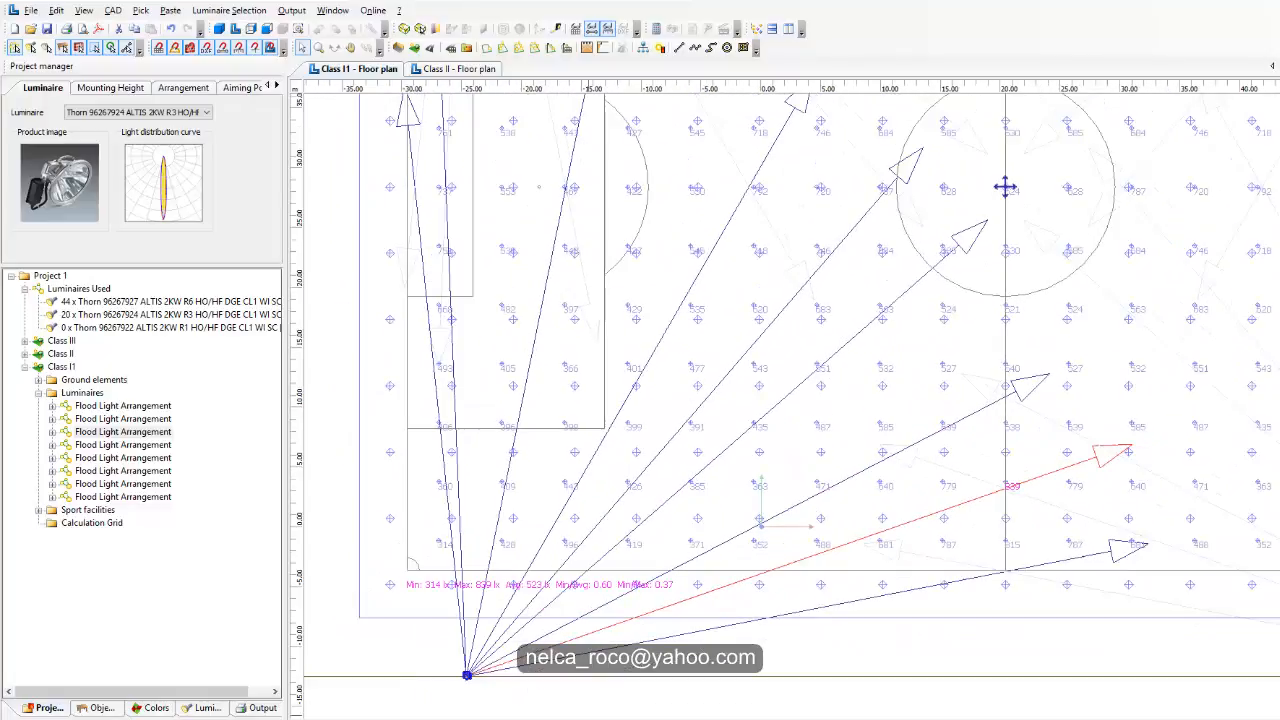
Compare the floodlight aiming layout of the Class I1 floor plan with the Class II floor plan.
left_click(459, 70)
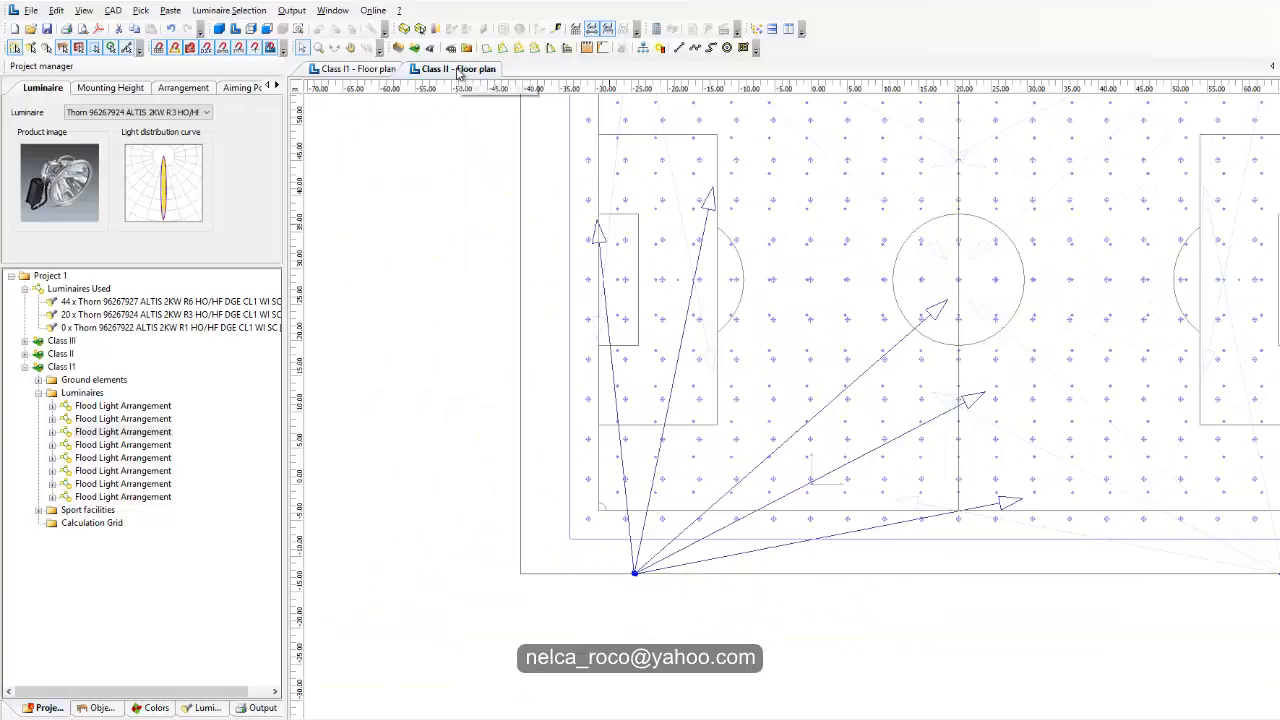
left_click(372, 74)
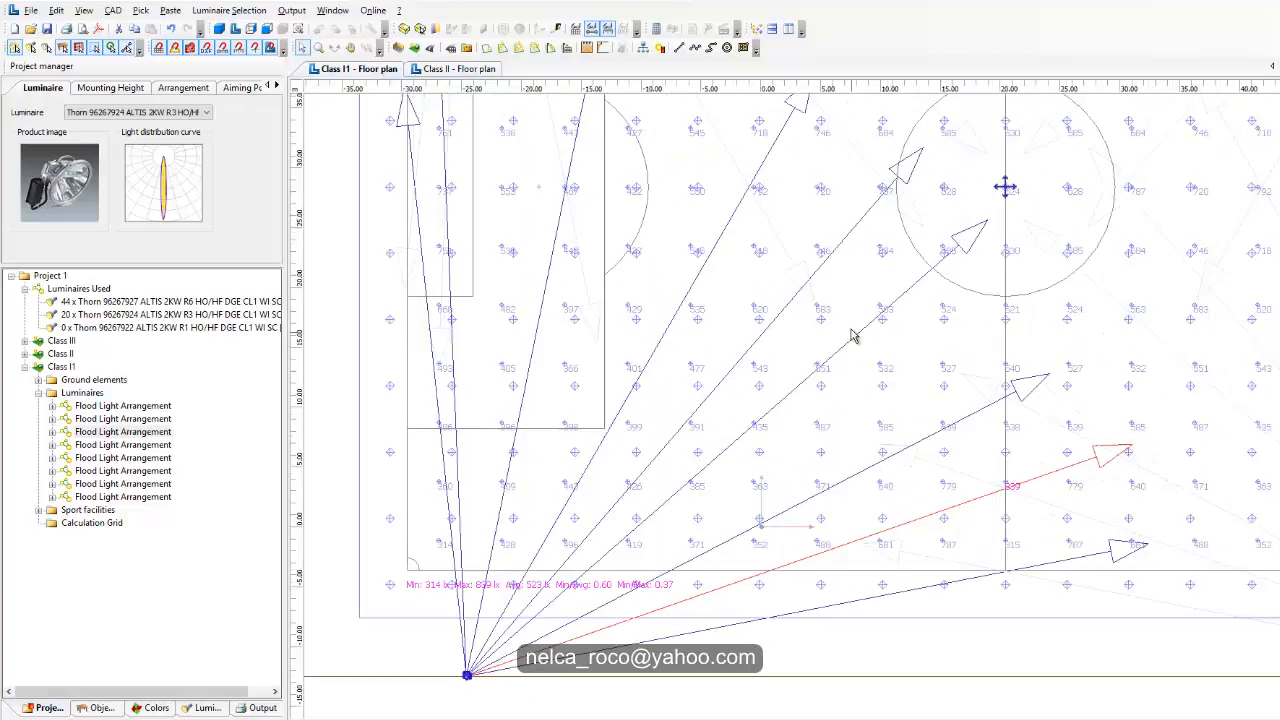
left_click(456, 69)
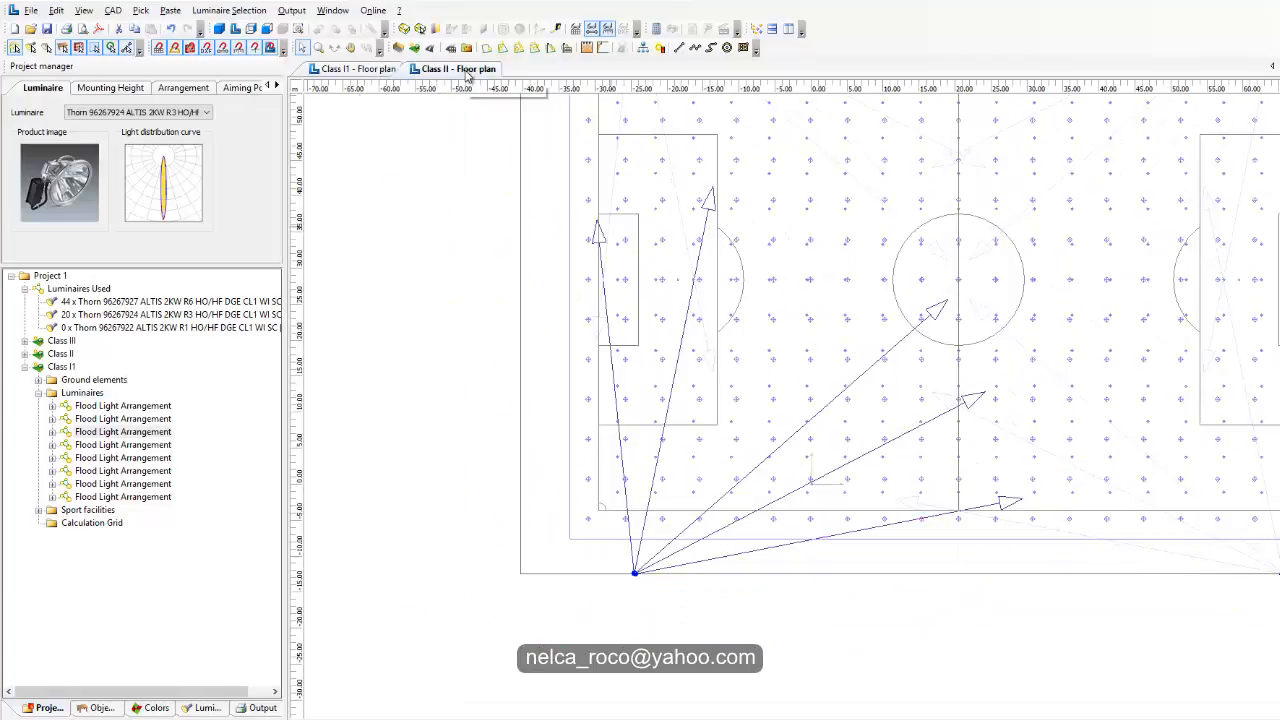
left_click(369, 75)
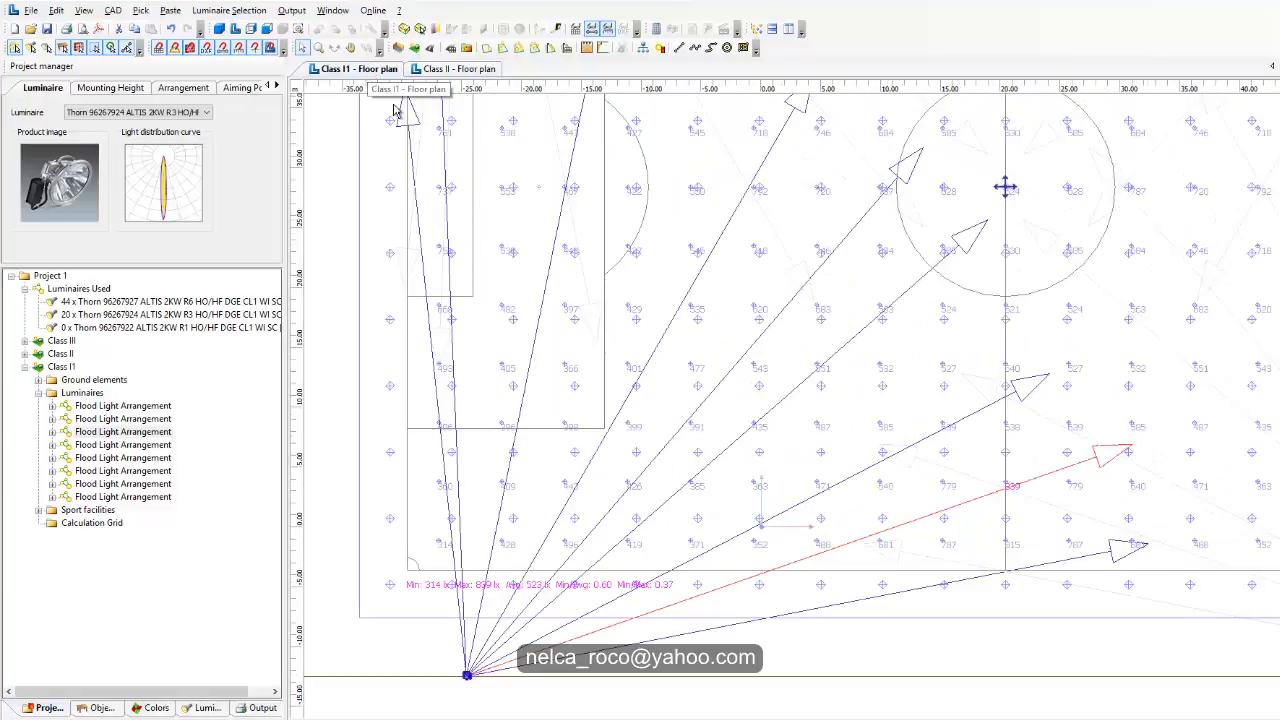
Try aiming the second-lowest floodlight closer to the near touchline with the Thorn 96267922 ALTIS 2KW R1 luminaire.
left_click_drag(1138, 452, 1143, 523)
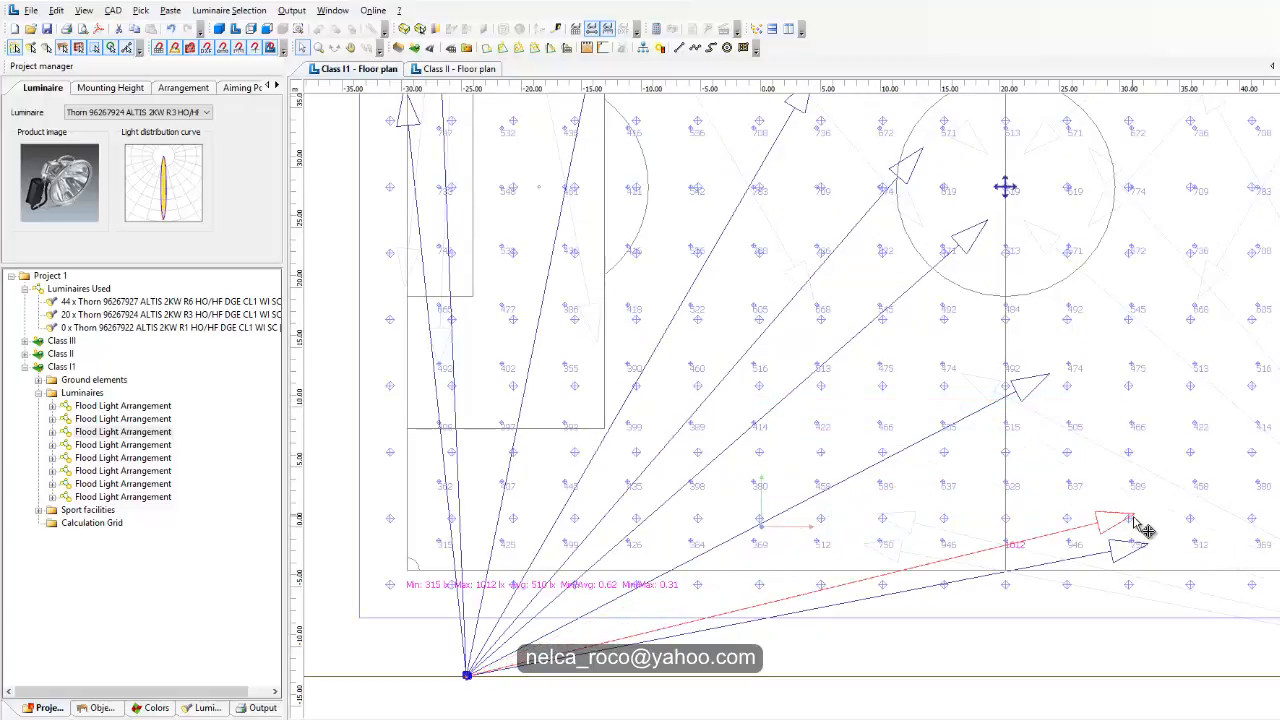
left_click(150, 113)
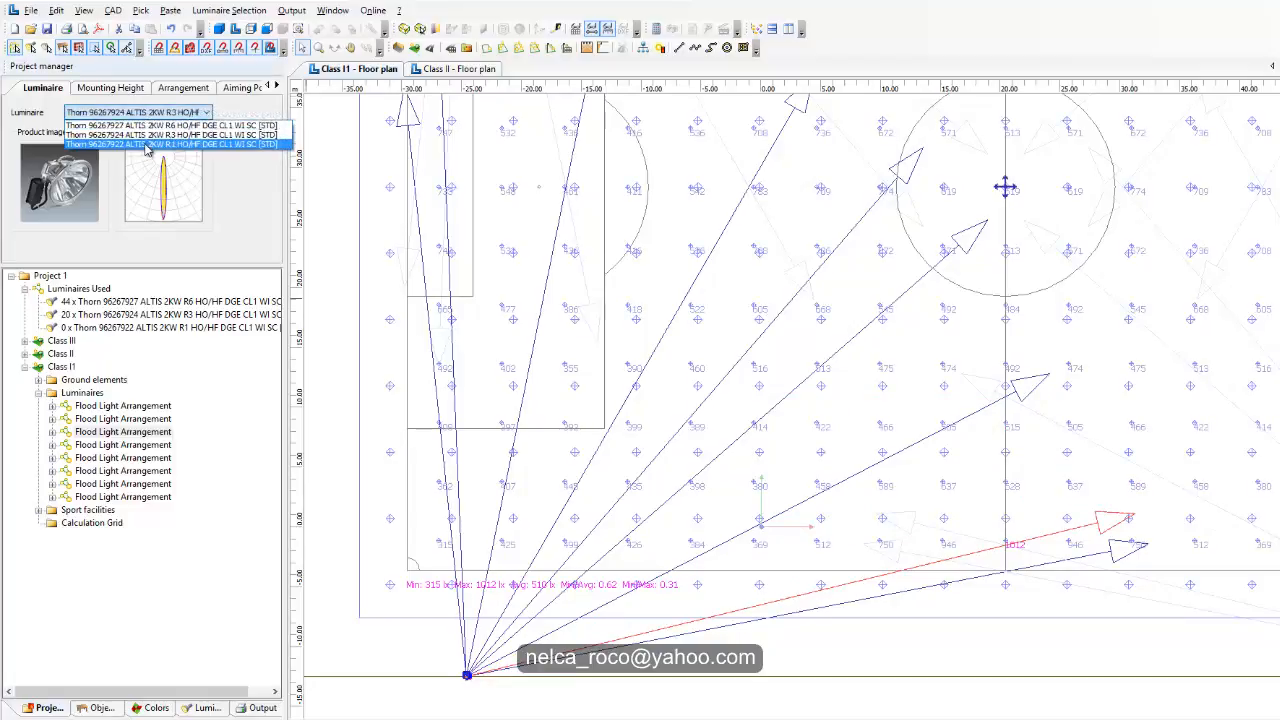
left_click(147, 145)
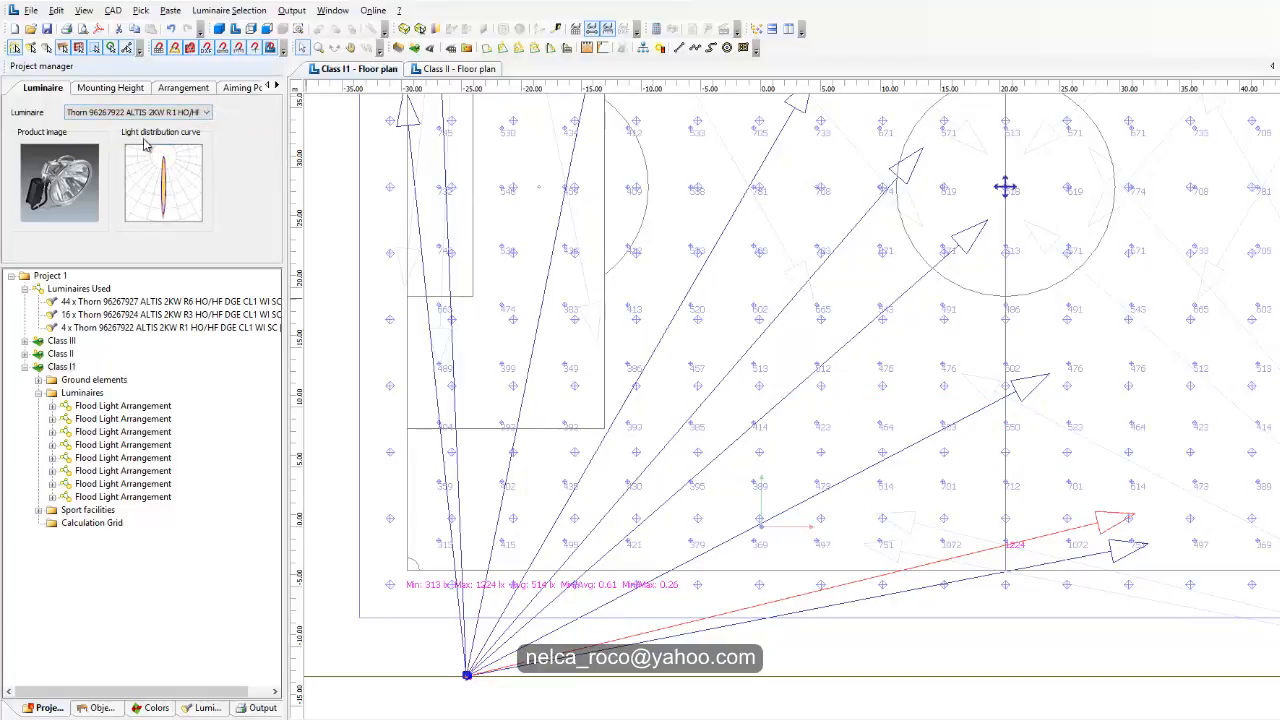
Assign the Thorn 96267927 ALTIS 2KW R6 luminaire to this floodlight and aim it at about x 28.9 m, y 6.8 m.
left_click(145, 113)
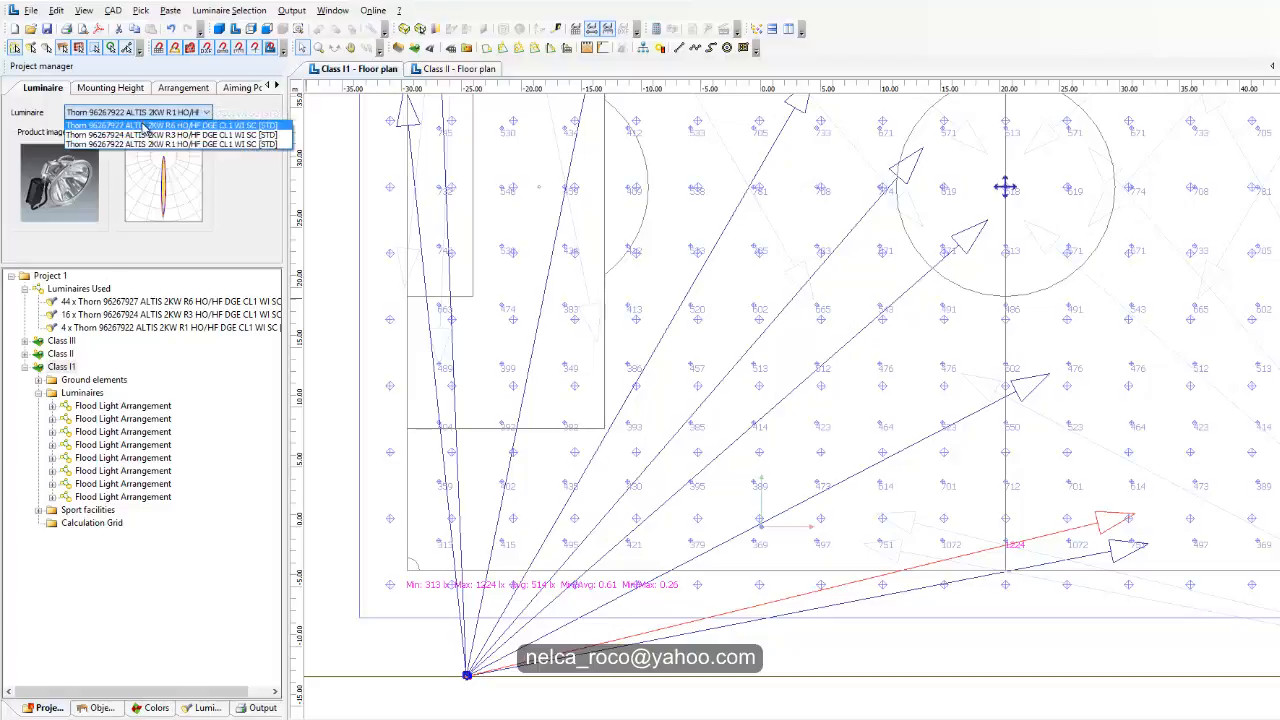
left_click(146, 126)
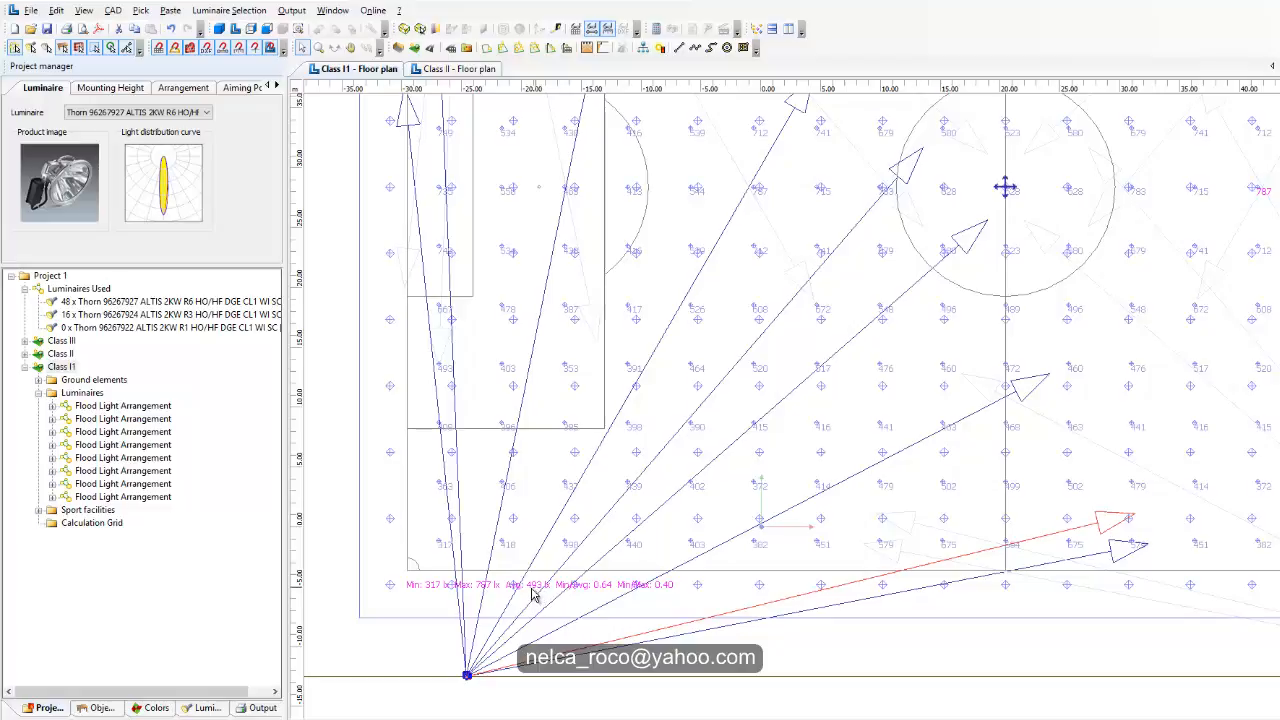
middle_click_drag(601, 490, 648, 529)
left_click_drag(1180, 557, 1152, 493)
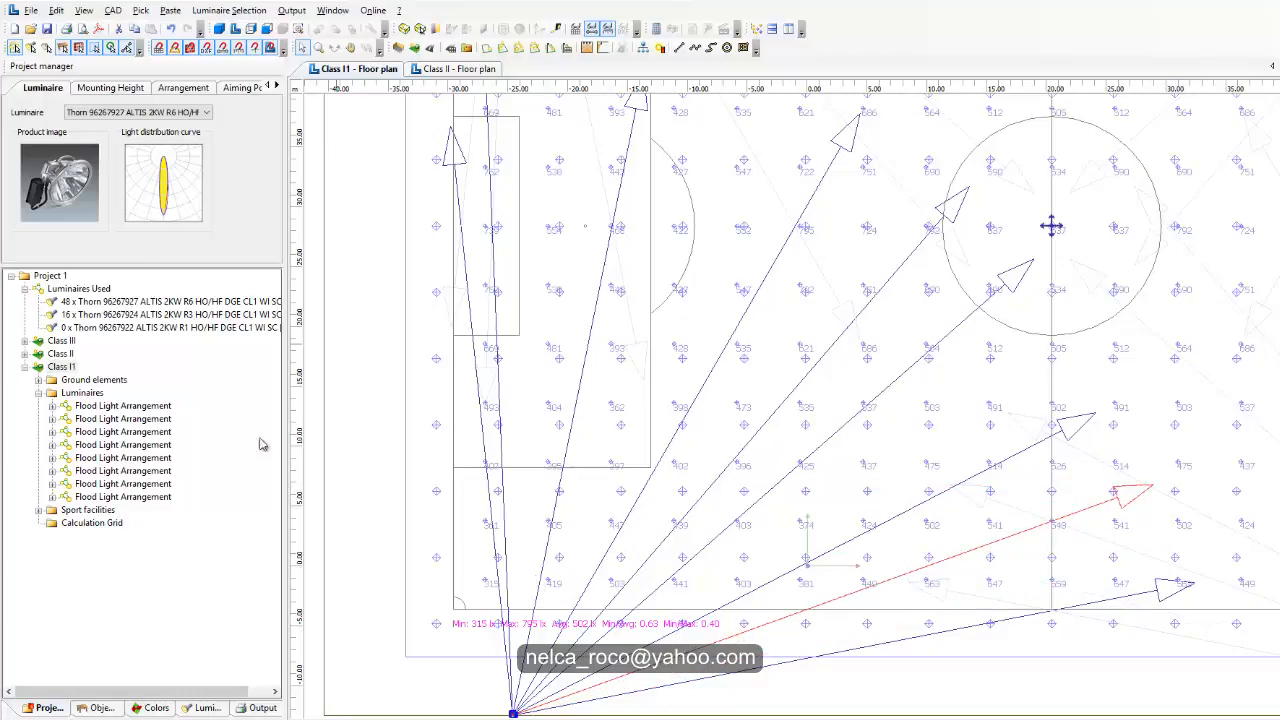
middle_click_drag(838, 631, 817, 603)
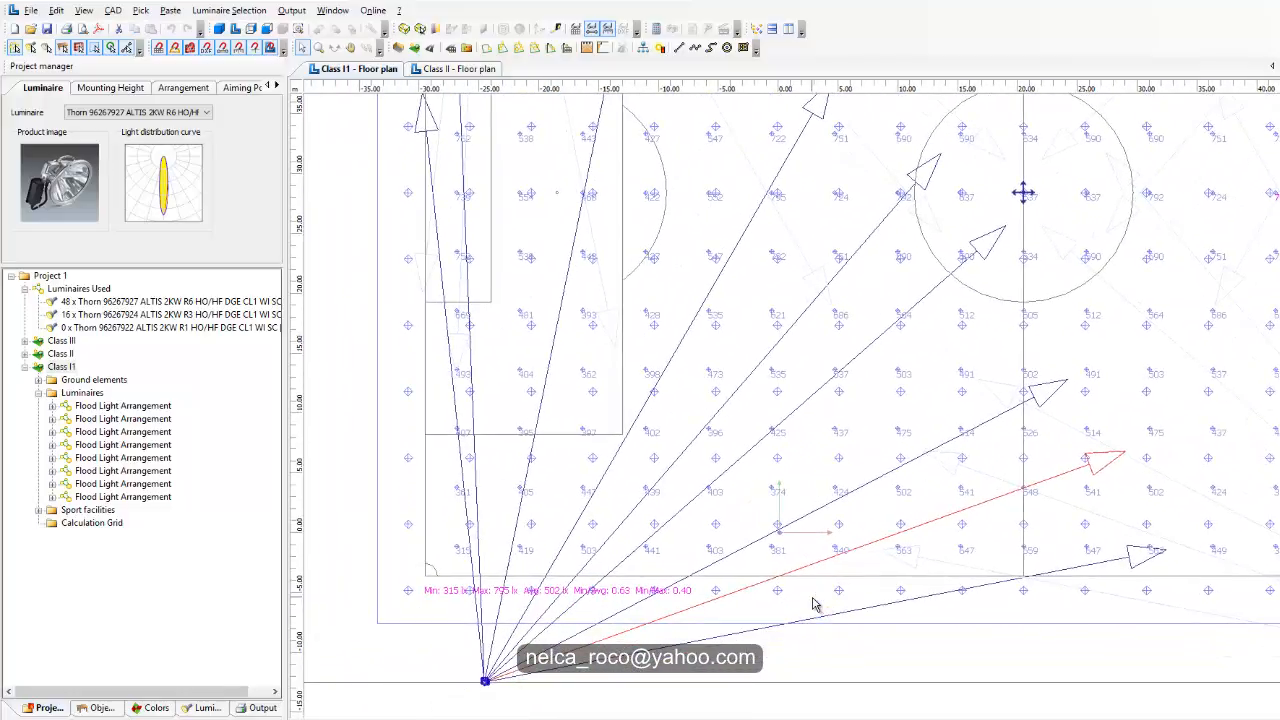
Define the selected floodlight's aiming by beam angle, with y at -70° and z at 20°.
left_click(208, 89)
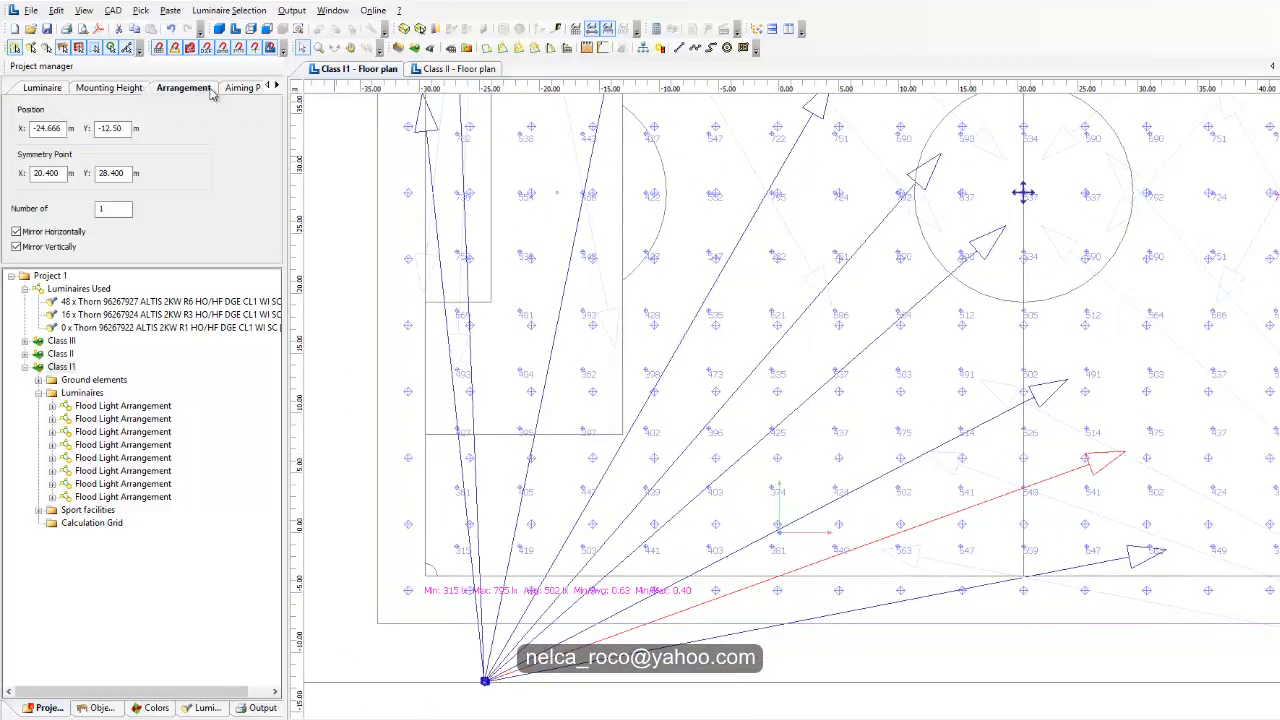
left_click(246, 90)
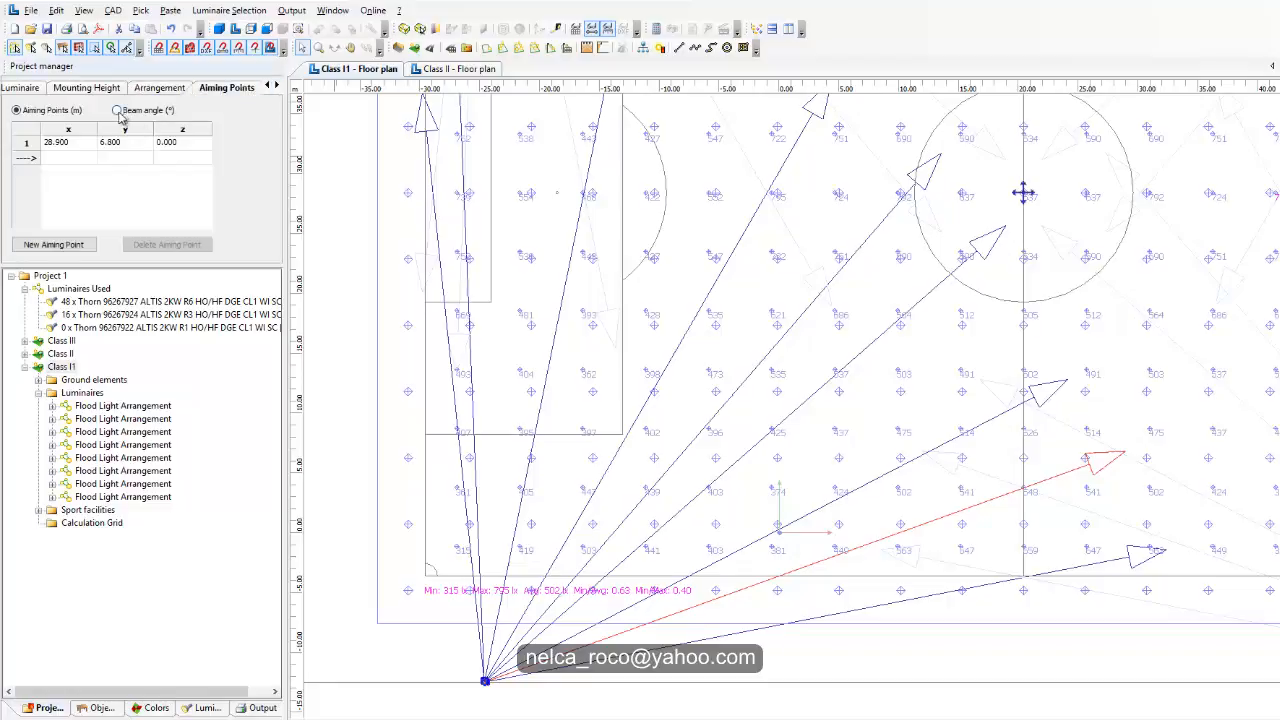
left_click(132, 146)
type("-70")
key("Return")
left_click(176, 146)
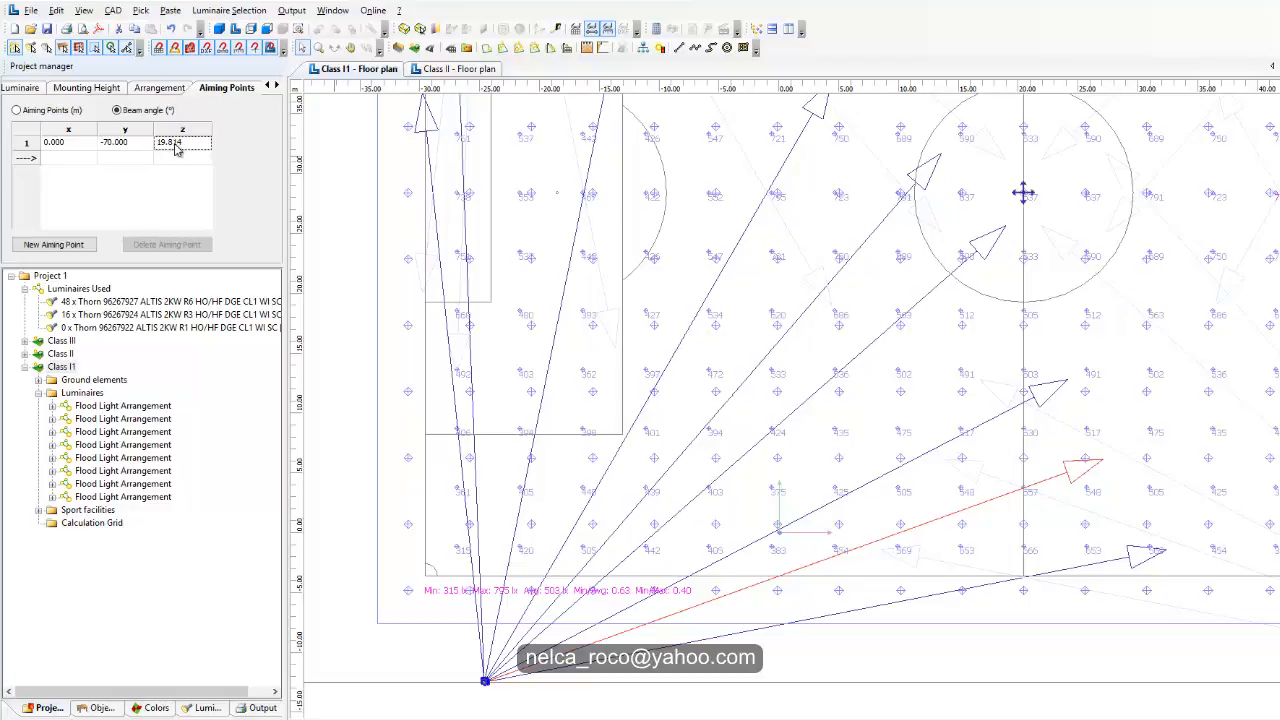
type("20.000")
key("Return")
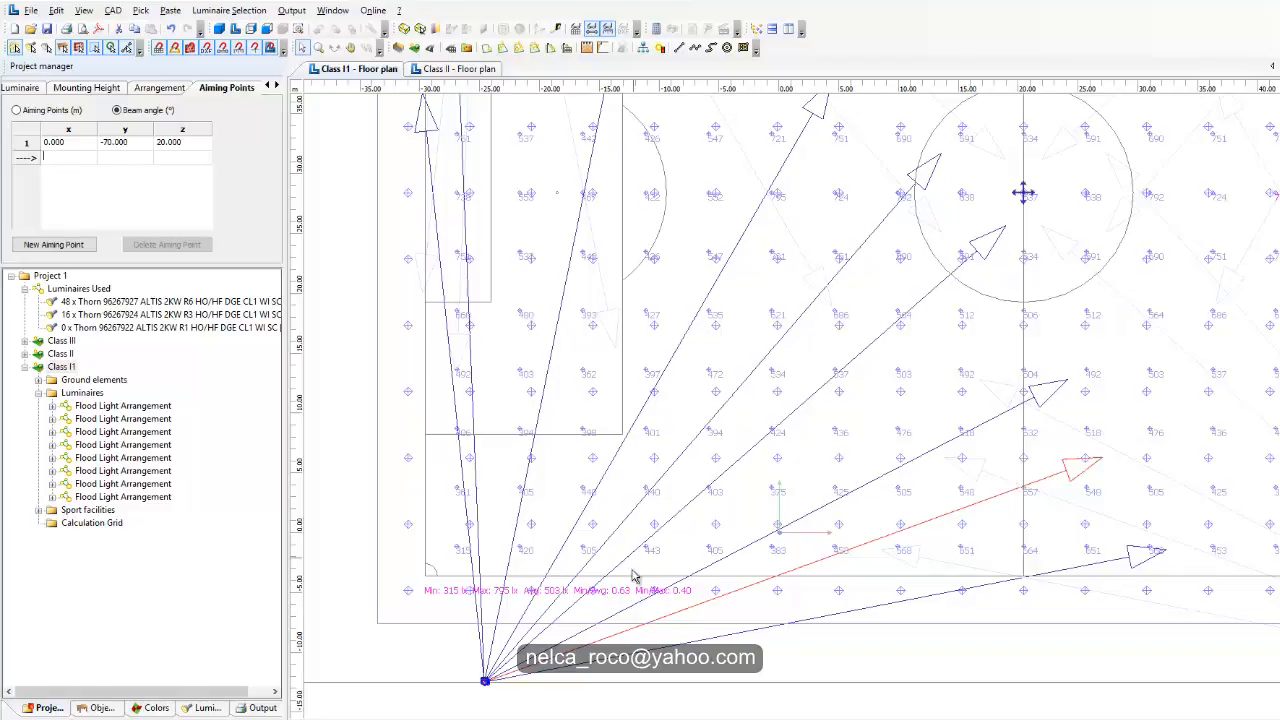
Examine the illuminance values across the Class I1 pitch and compare its floor plan with Class II.
middle_click_drag(631, 510, 407, 636)
middle_click_drag(867, 571, 743, 595)
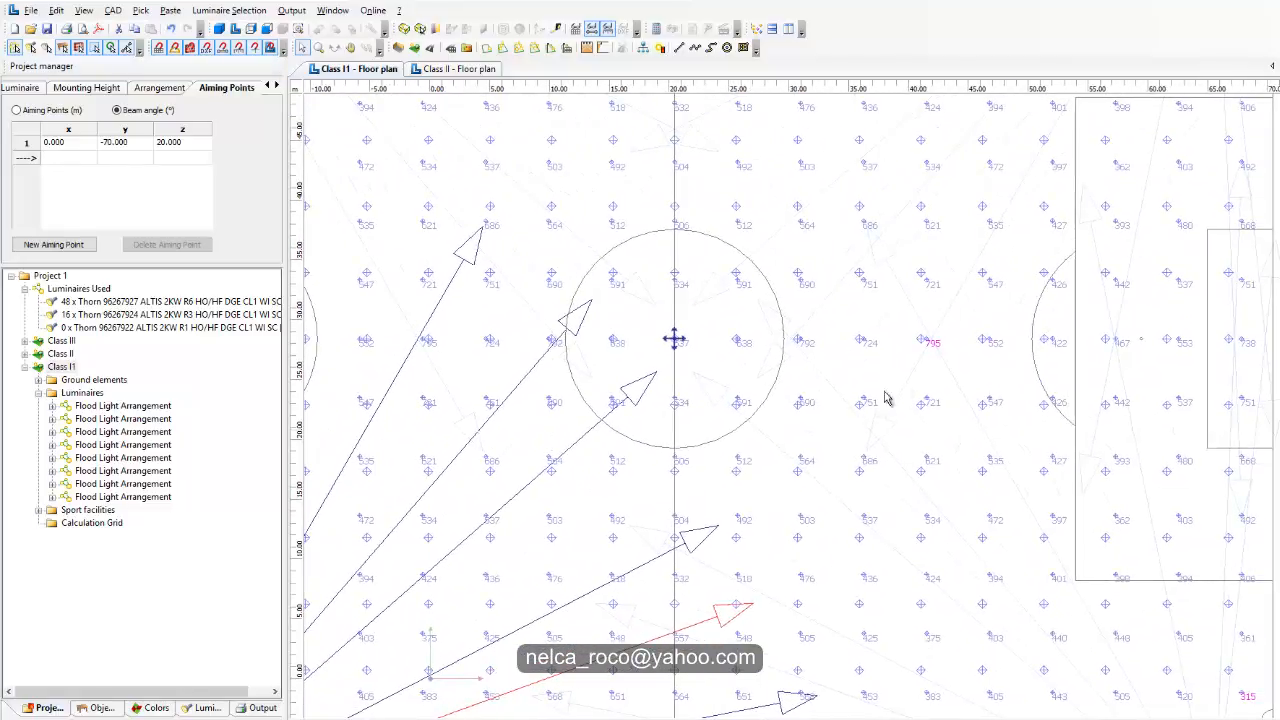
middle_click_drag(913, 390, 1046, 354)
middle_click_drag(631, 390, 829, 361)
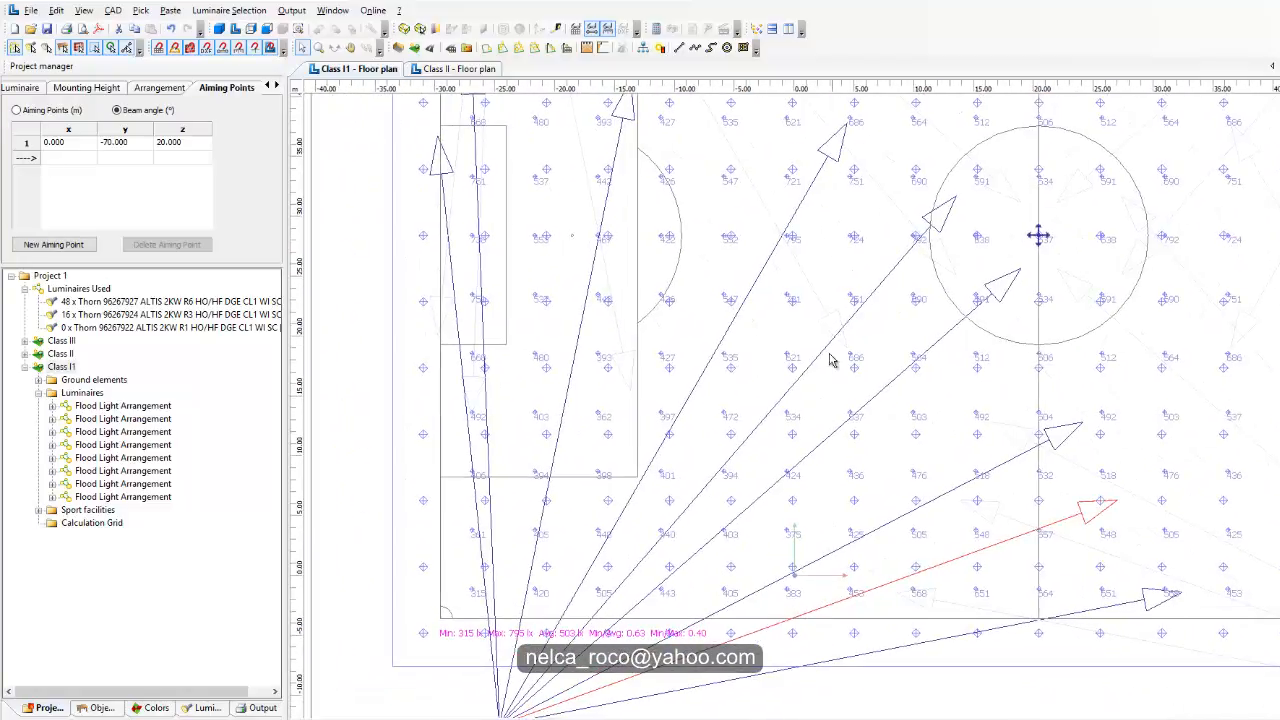
left_click(460, 70)
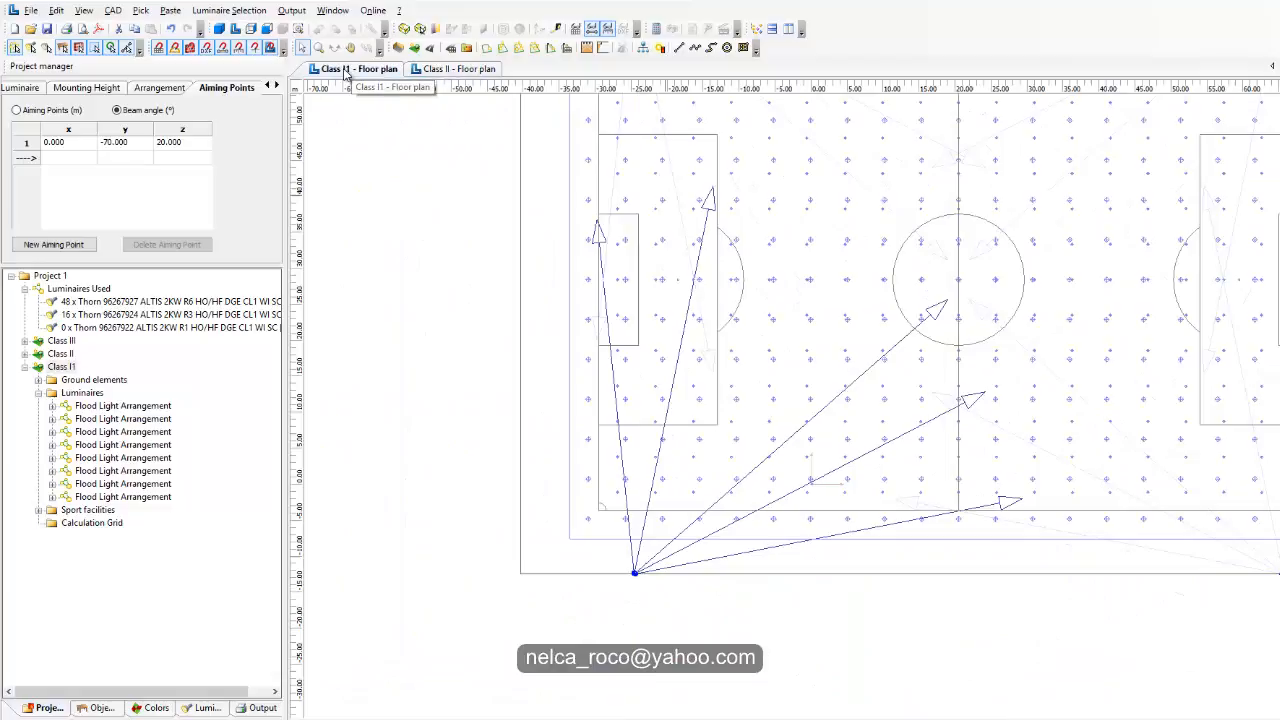
left_click(345, 70)
left_click(447, 70)
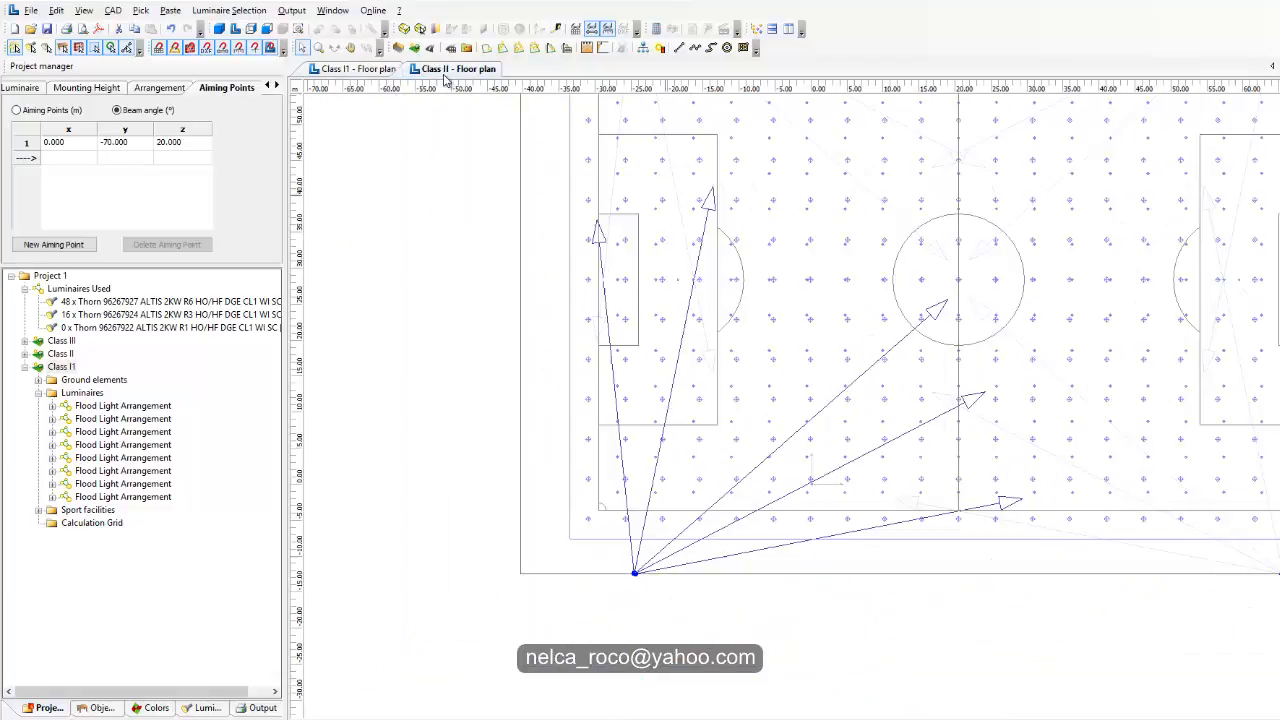
left_click(368, 72)
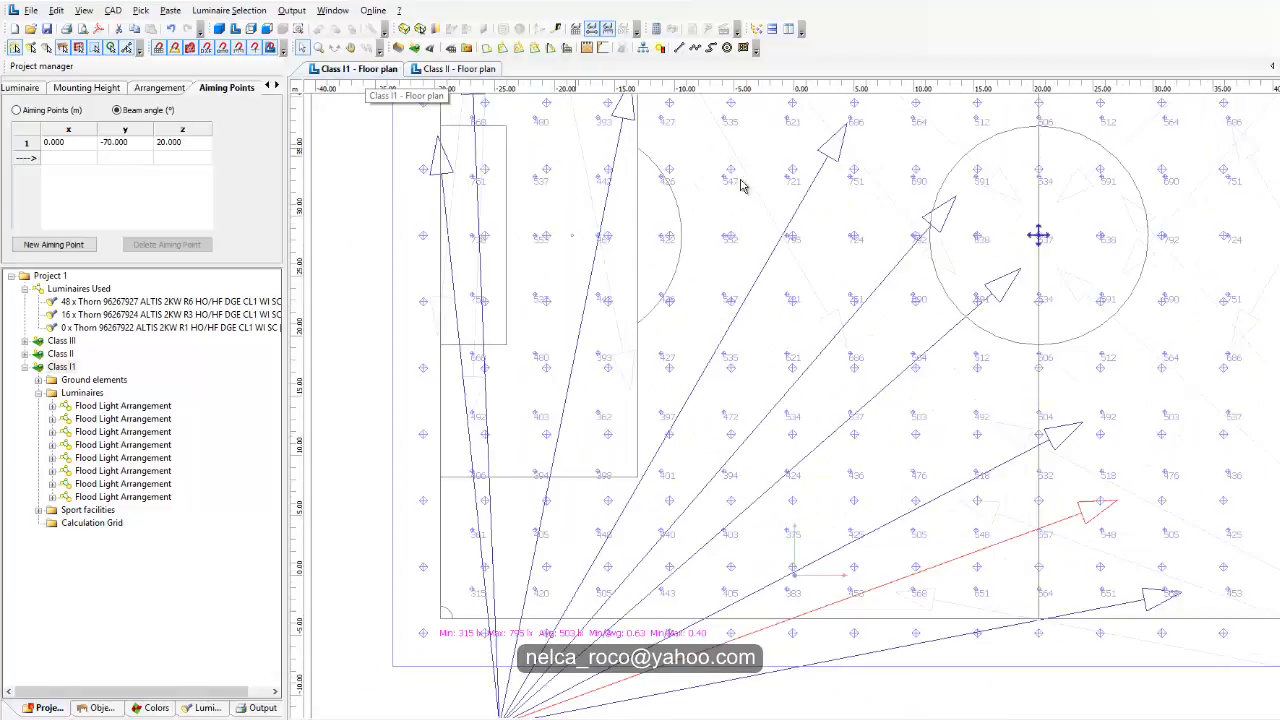
Re-aim the floodlight pointing at the centre circle's left edge just outside the circle, at about x 11.2 m, y 33.1 m.
left_click(936, 227)
middle_click_drag(894, 251, 723, 275)
left_click_drag(722, 275, 751, 268)
left_click_drag(731, 259, 697, 236)
scroll(648, 220, "down", 1)
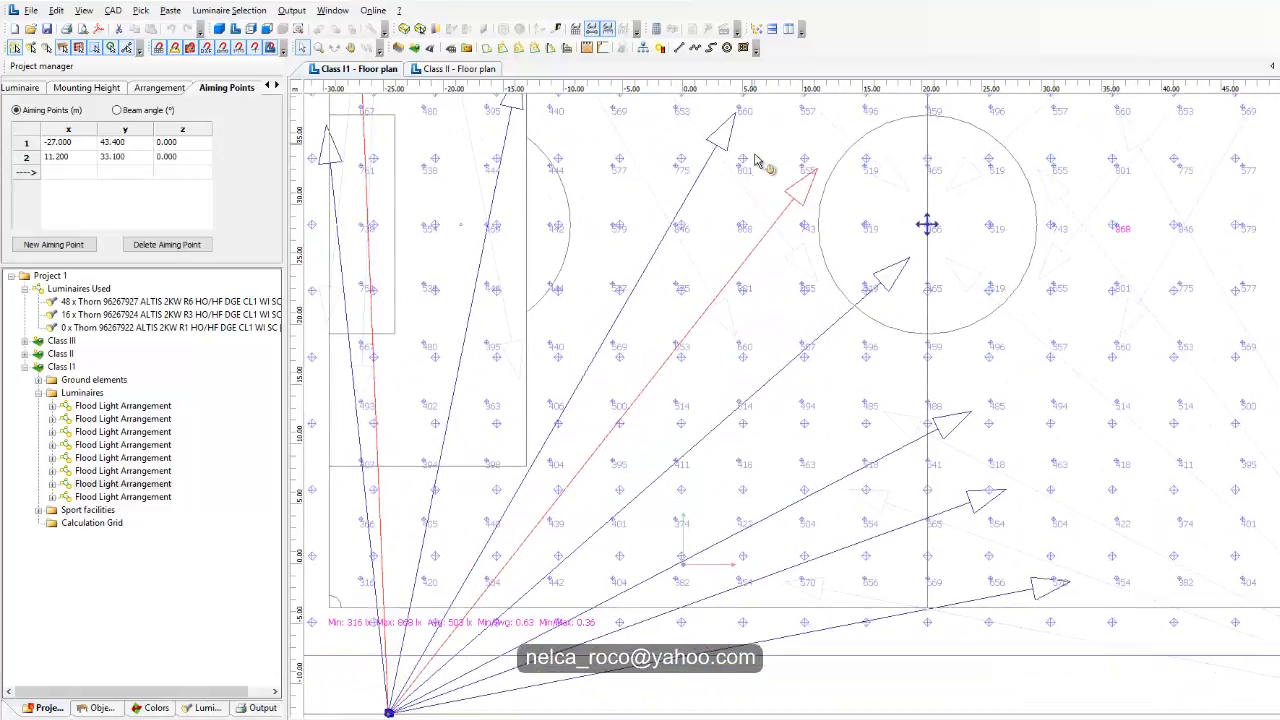
Re-aim the floodlight between the penalty area and centre circle close to the penalty arc, at about x -8.5 m, y 41.5 m.
scroll(757, 162, "up", 1)
left_click_drag(750, 158, 618, 137)
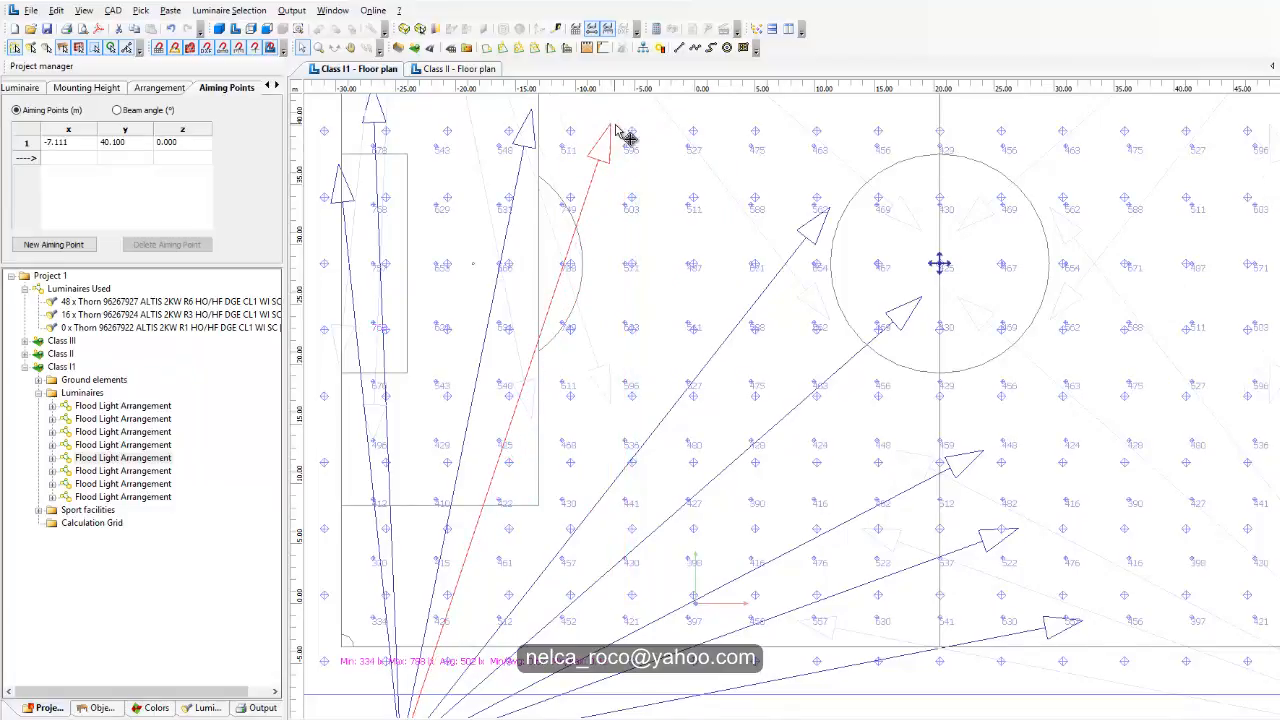
middle_click_drag(630, 158, 686, 151)
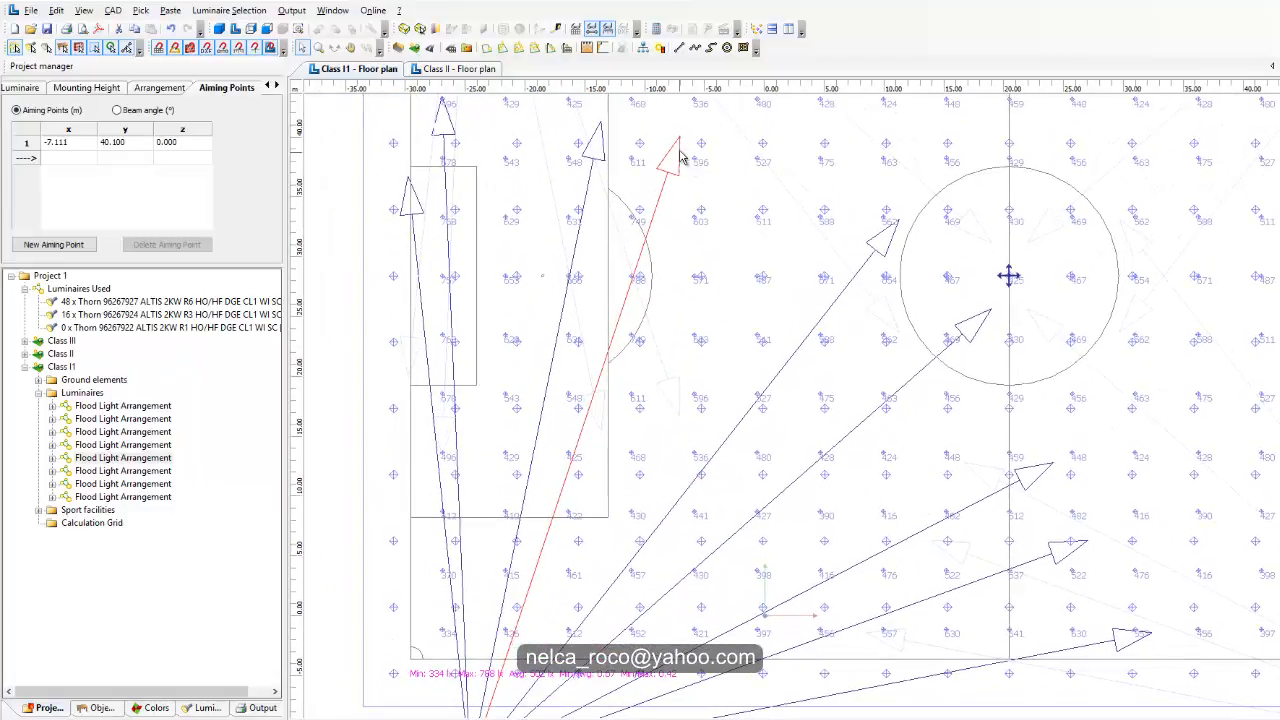
left_click_drag(688, 149, 653, 135)
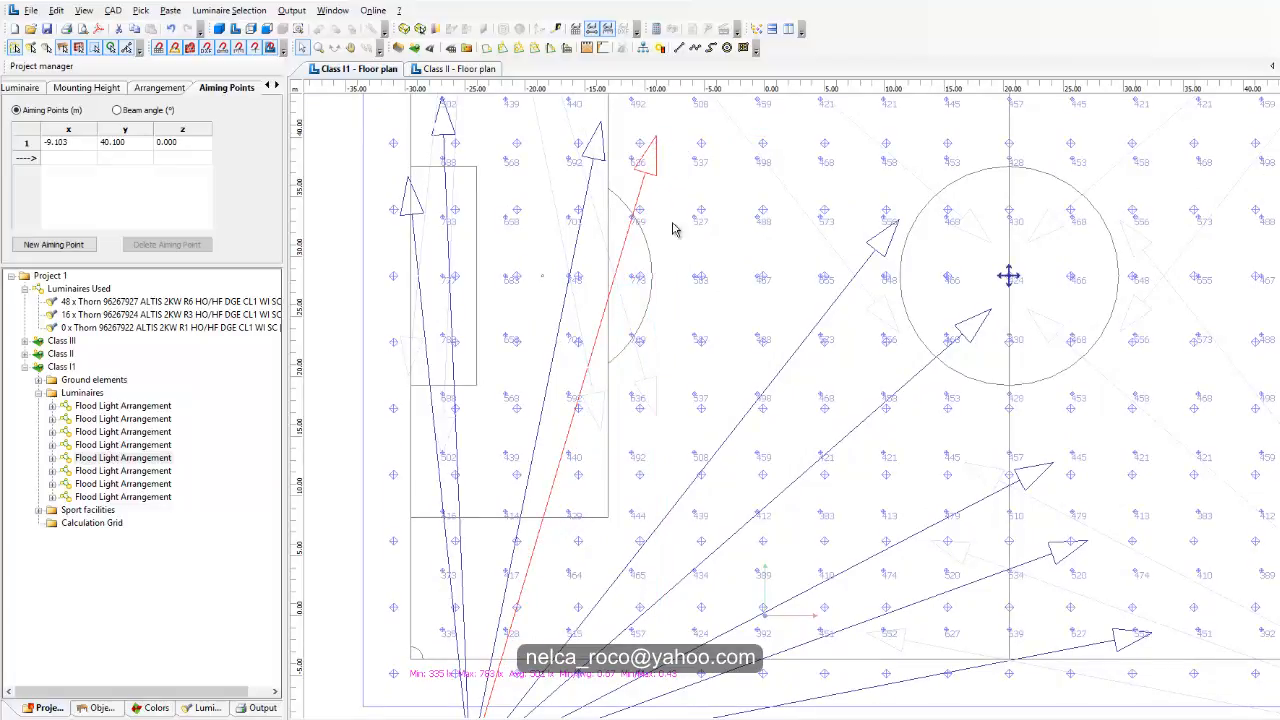
mouse_move(666, 149)
left_mouse_down()
mouse_move(686, 157)
mouse_move(666, 160)
left_mouse_up()
middle_click_drag(630, 370, 651, 366)
left_click_drag(694, 149, 704, 127)
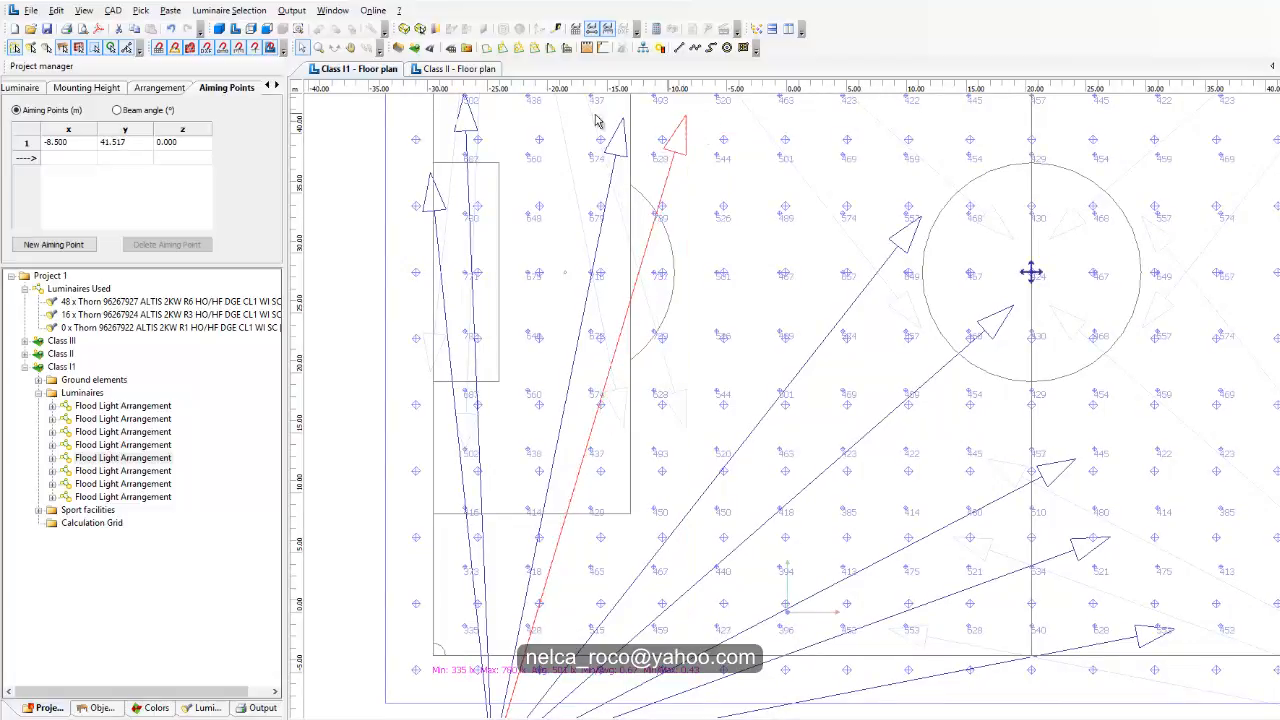
Assign the Thorn 96267922 ALTIS 2KW R1 luminaire to the floodlight beside the penalty arc and aim it slightly closer to midfield.
left_click(20, 88)
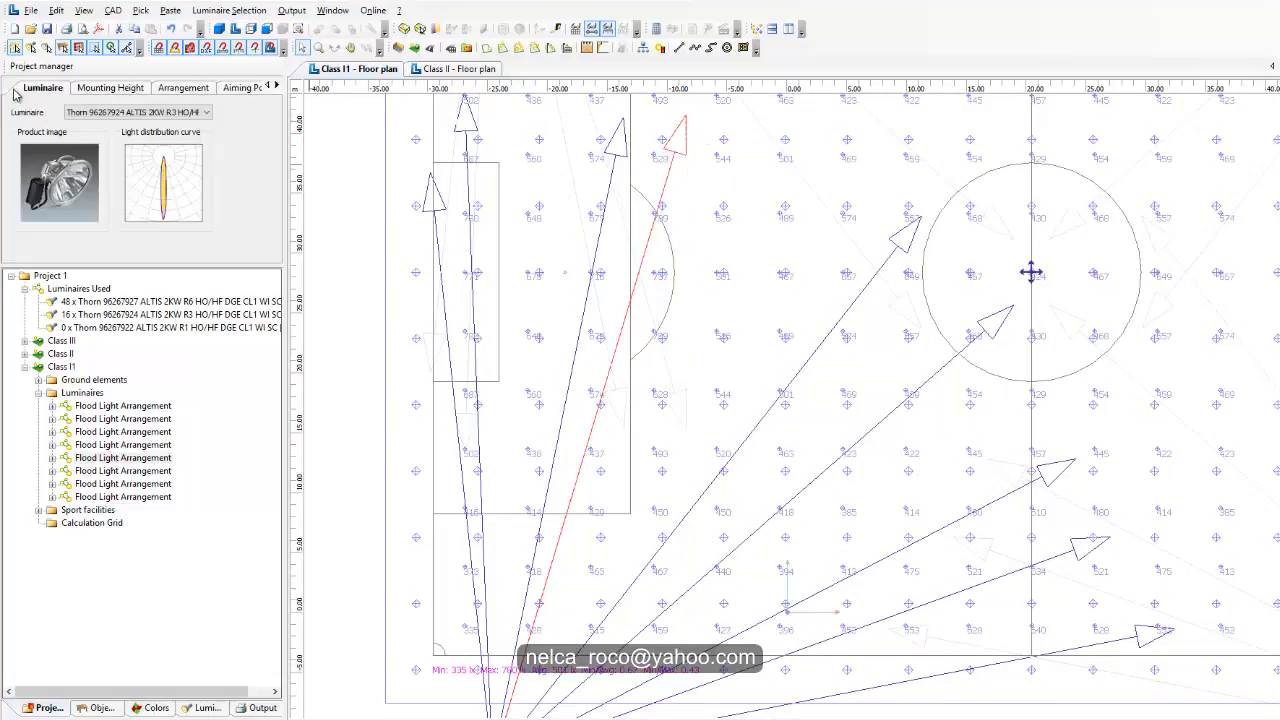
left_click(95, 113)
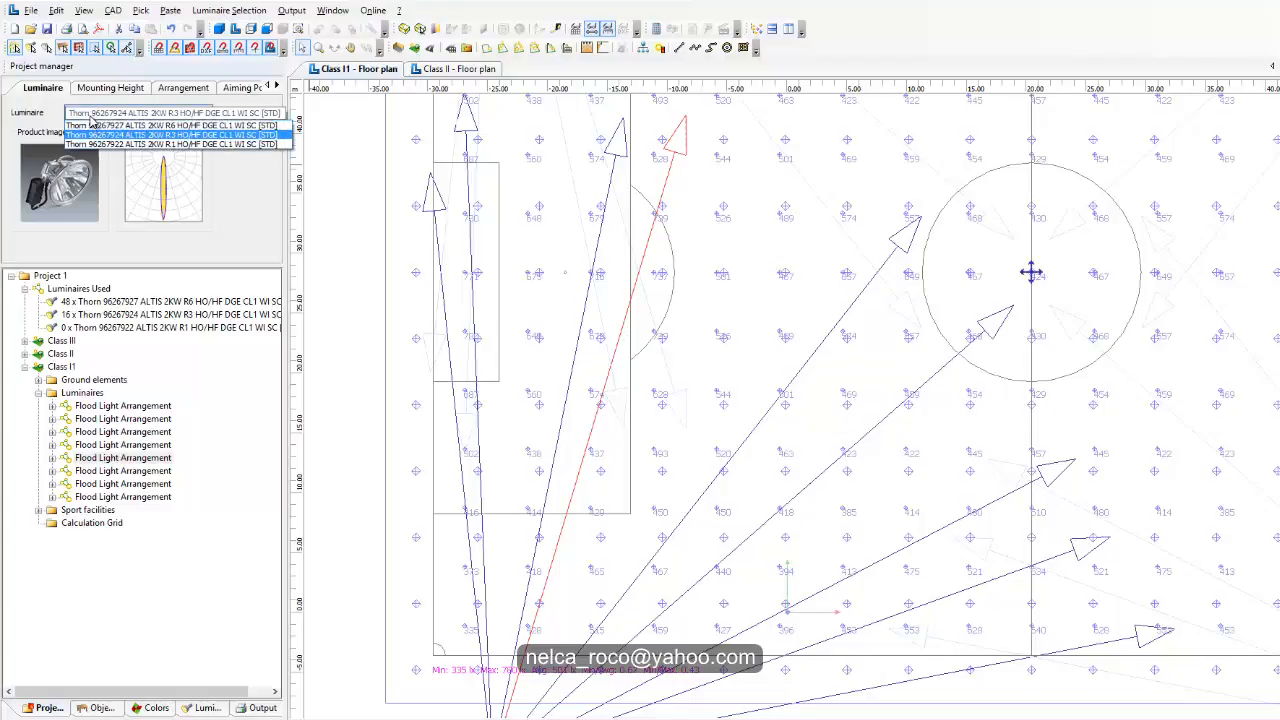
left_click(110, 146)
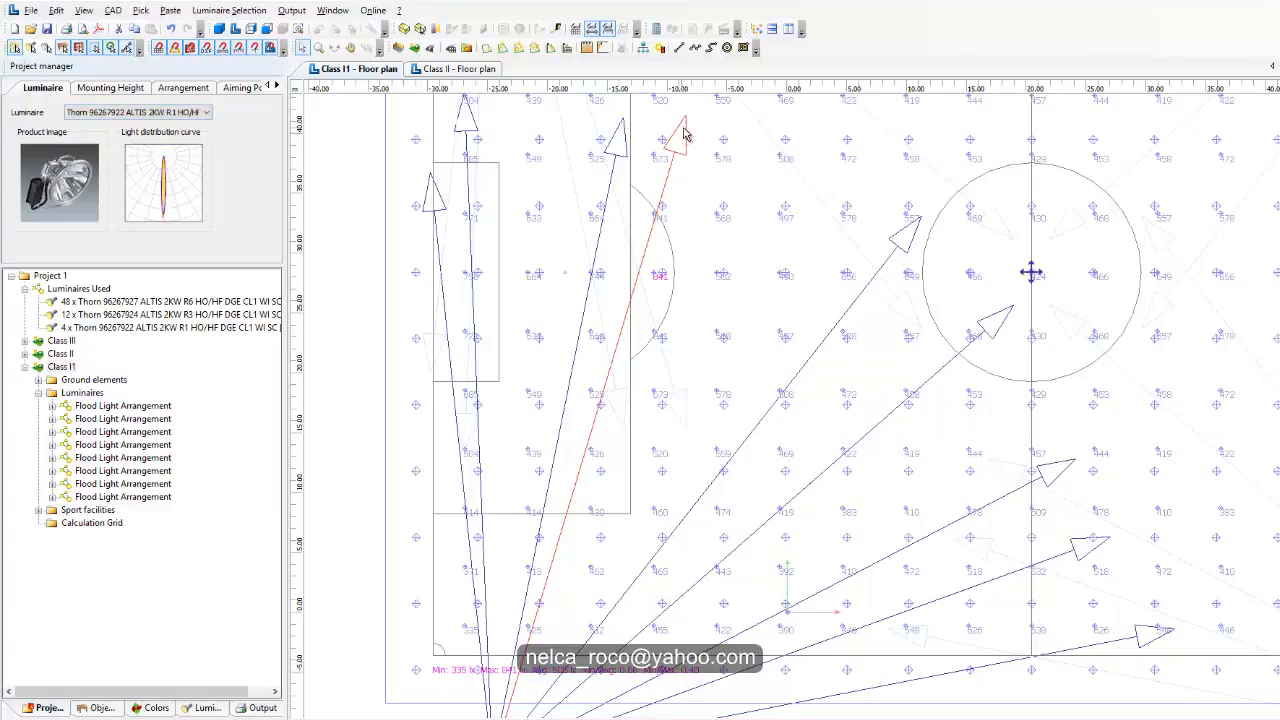
left_click_drag(686, 133, 695, 160)
middle_click_drag(670, 278, 728, 249)
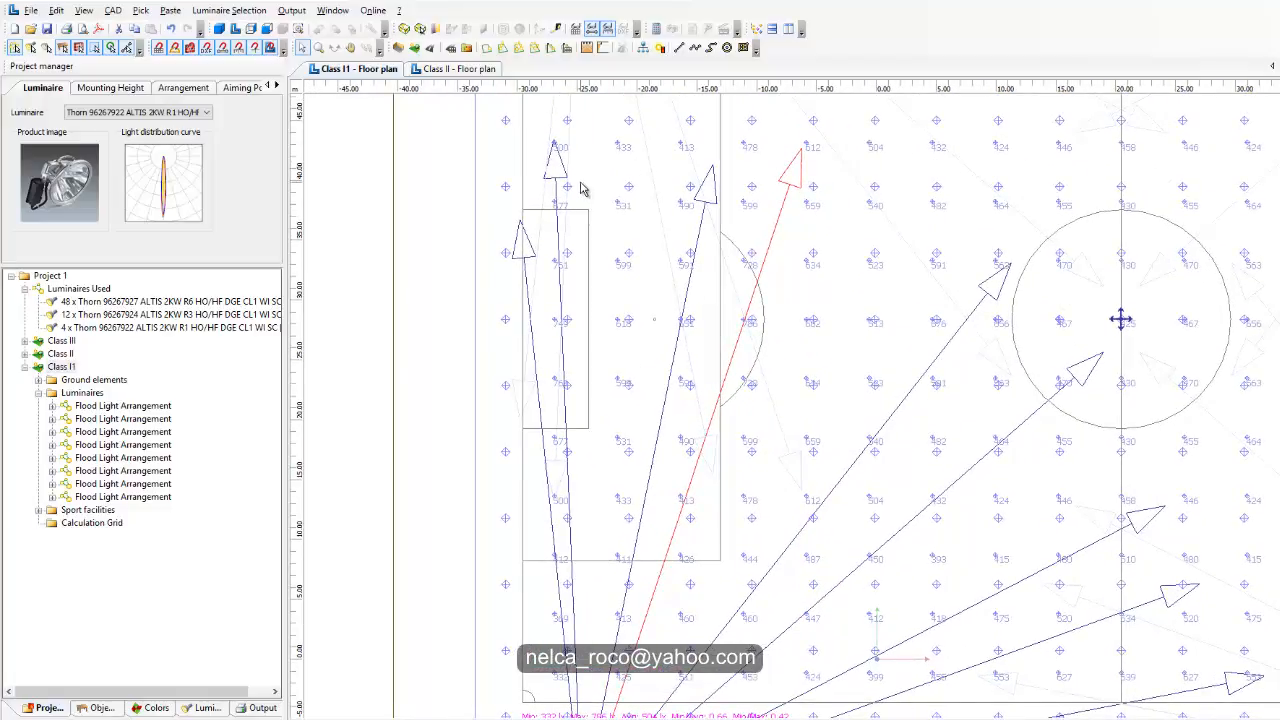
Select the paired floodlights and shift the aiming point above the left goal area slightly toward midfield.
middle_click_drag(583, 191, 623, 182)
scroll(870, 385, "down", 1)
middle_click_drag(885, 393, 849, 386)
left_click(560, 137)
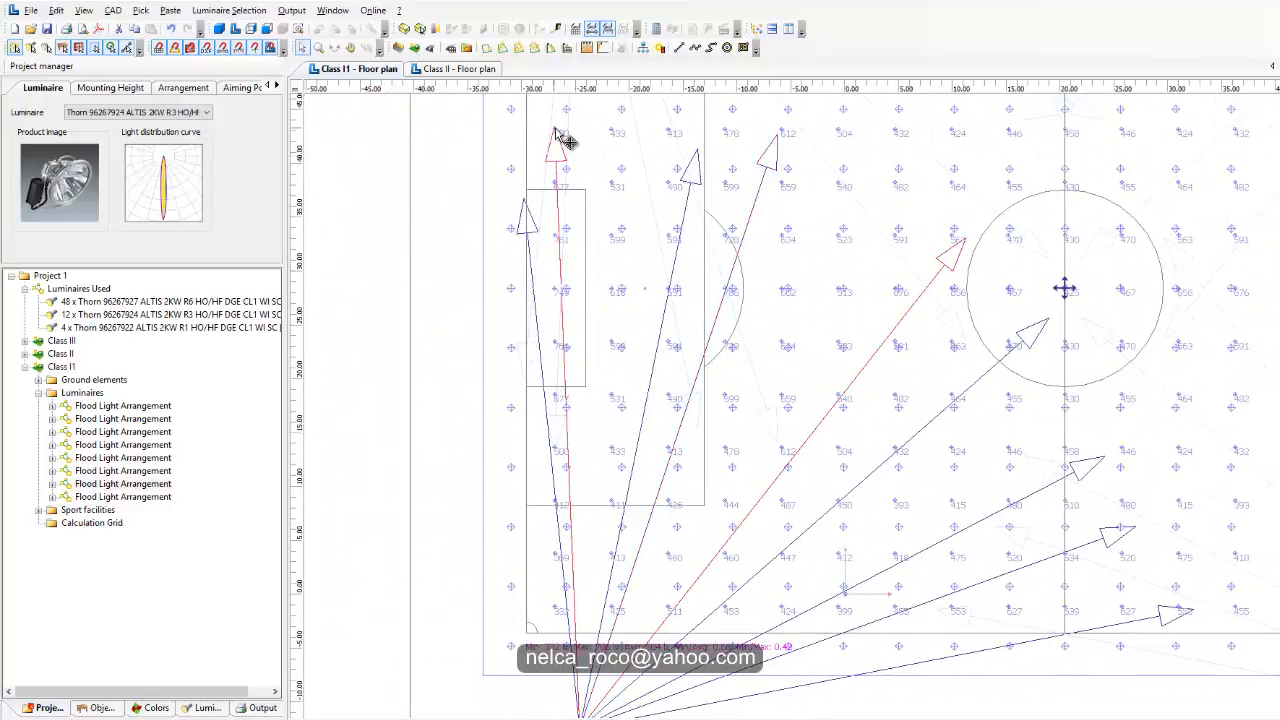
left_click_drag(566, 137, 592, 138)
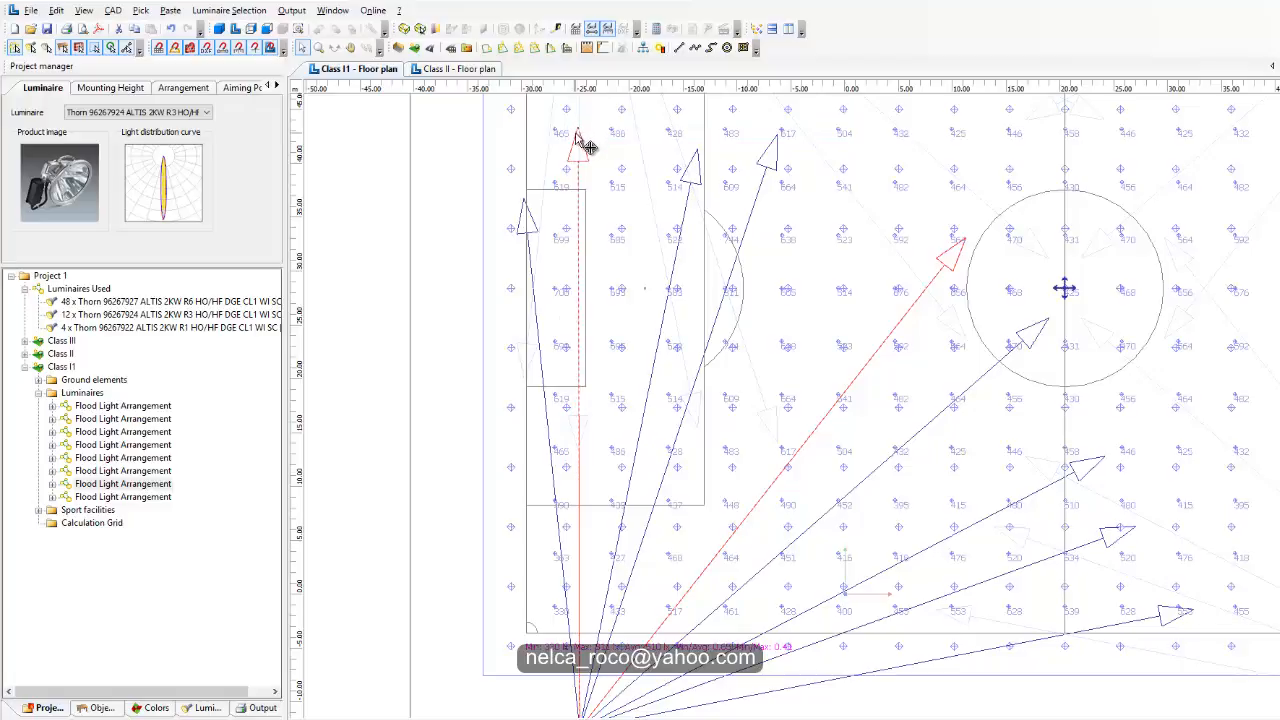
Re-aim the paired floodlight above the left goal area slightly away from midfield, at about x -26.4 m, y 44.9 m.
left_click_drag(584, 129, 561, 112)
middle_click_drag(653, 227, 639, 201)
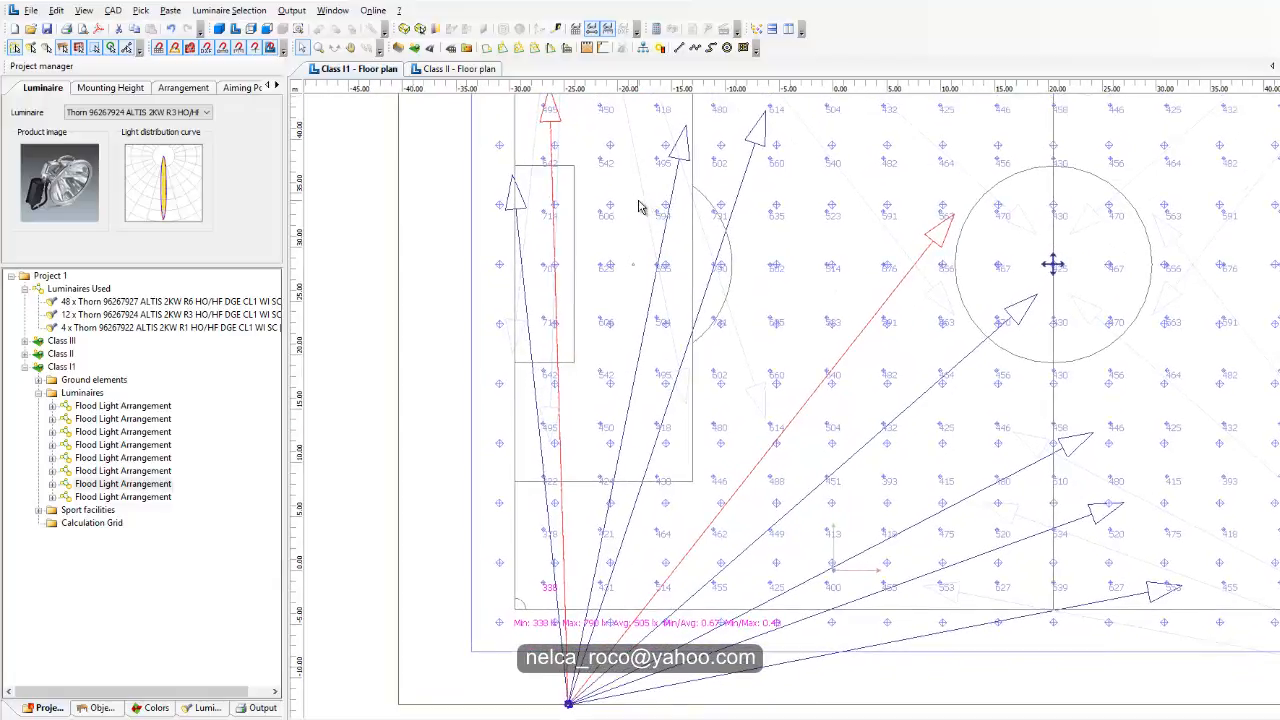
Try aiming the R1 floodlight beside the penalty arc into the penalty area and, as an alternative, toward midfield at about x -1.3 m, y 38 m.
left_click(763, 122)
left_click_drag(765, 111, 747, 105)
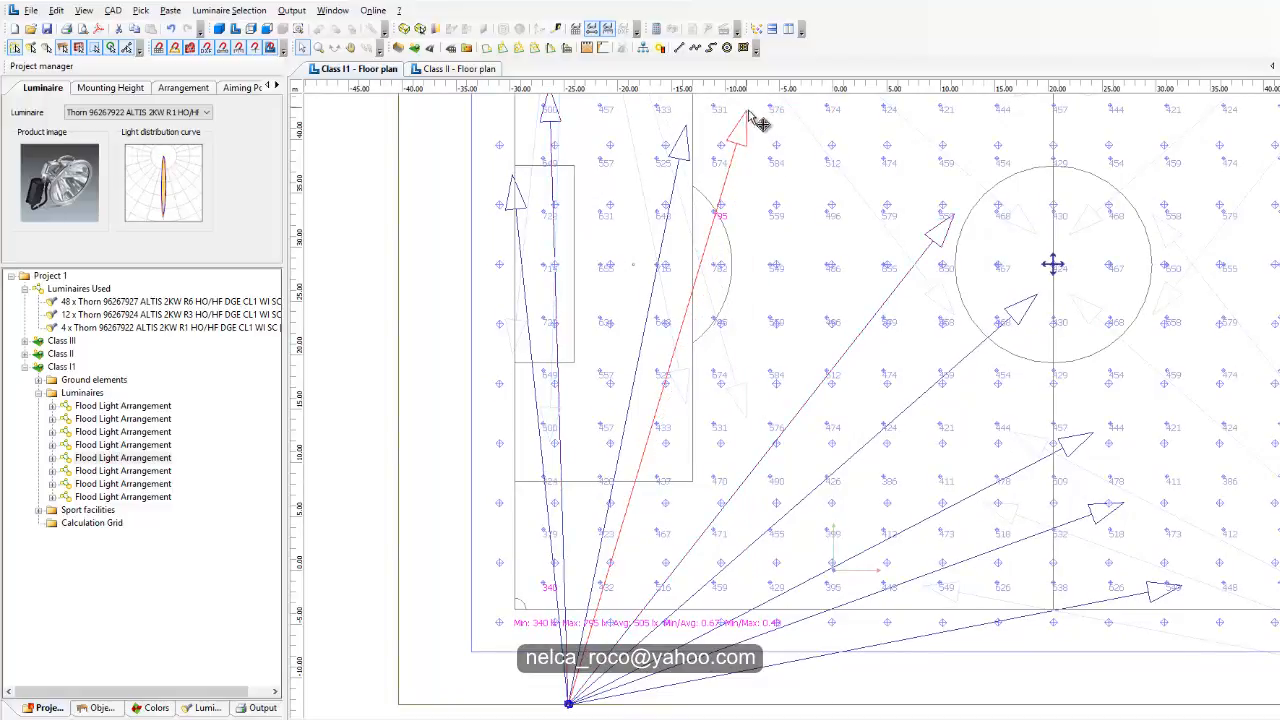
middle_click_drag(760, 122, 704, 164)
left_click_drag(704, 164, 610, 148)
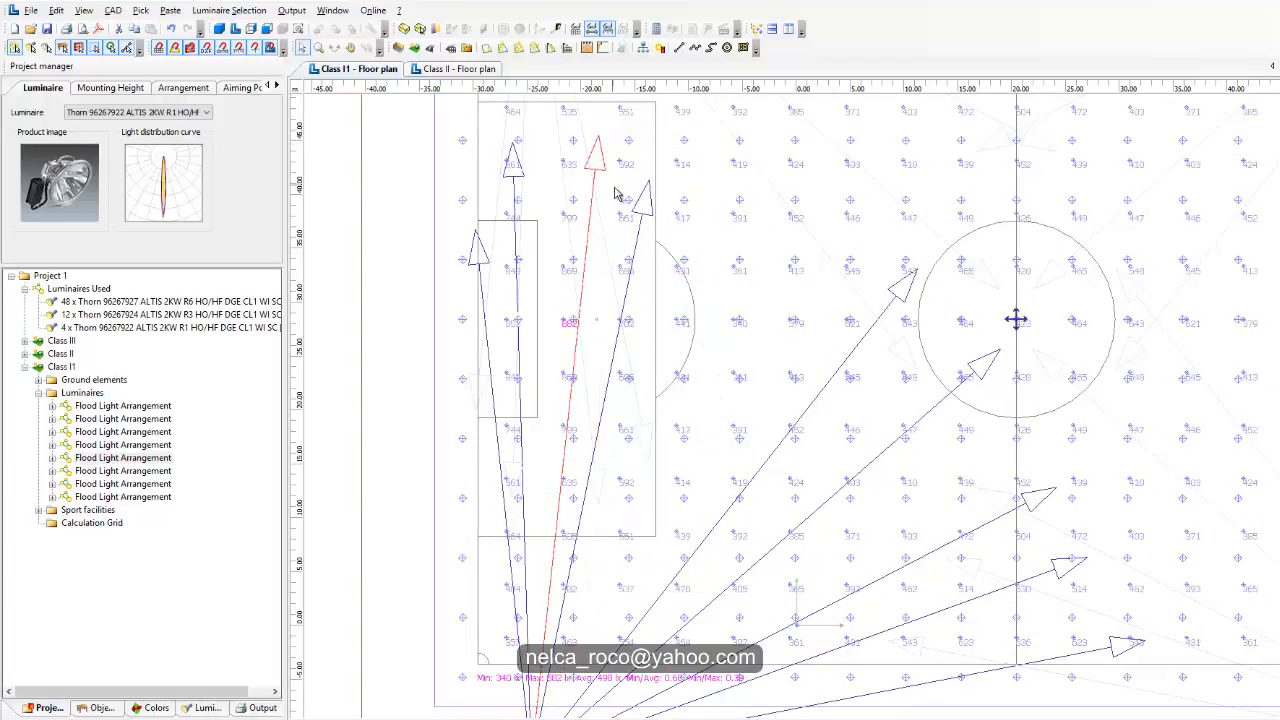
scroll(632, 602, "down", 3)
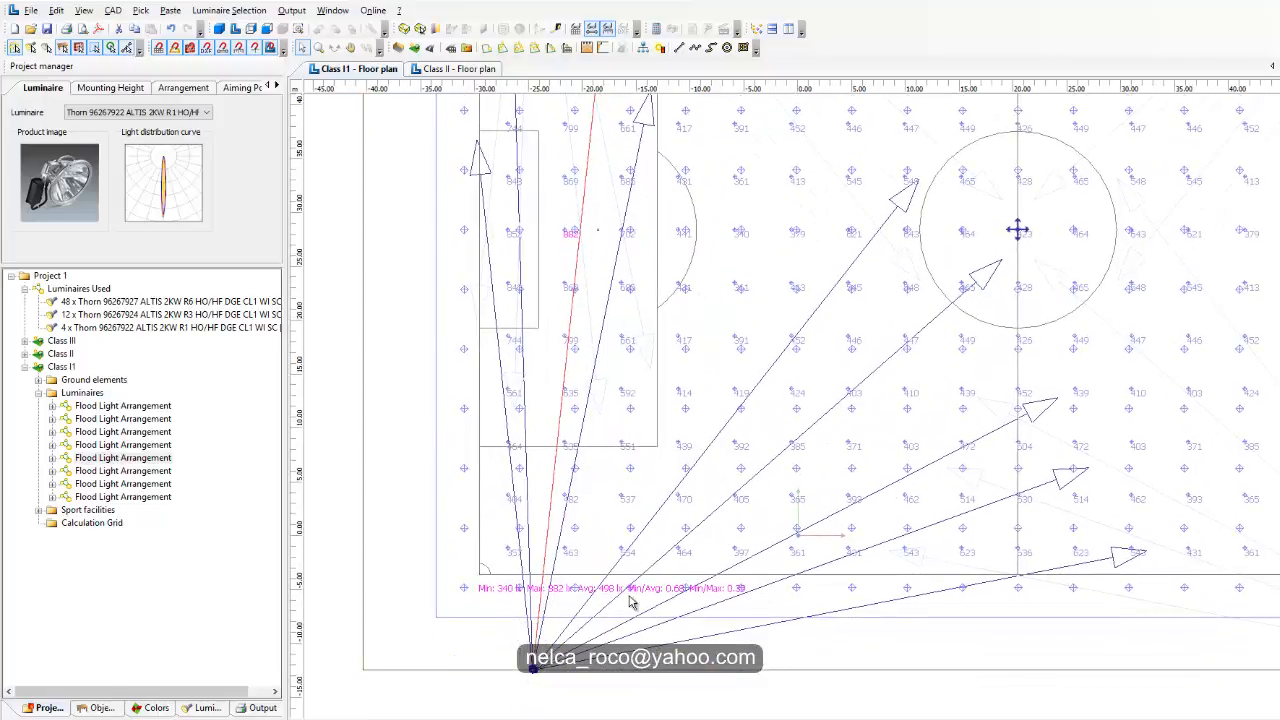
scroll(647, 597, "up", 1)
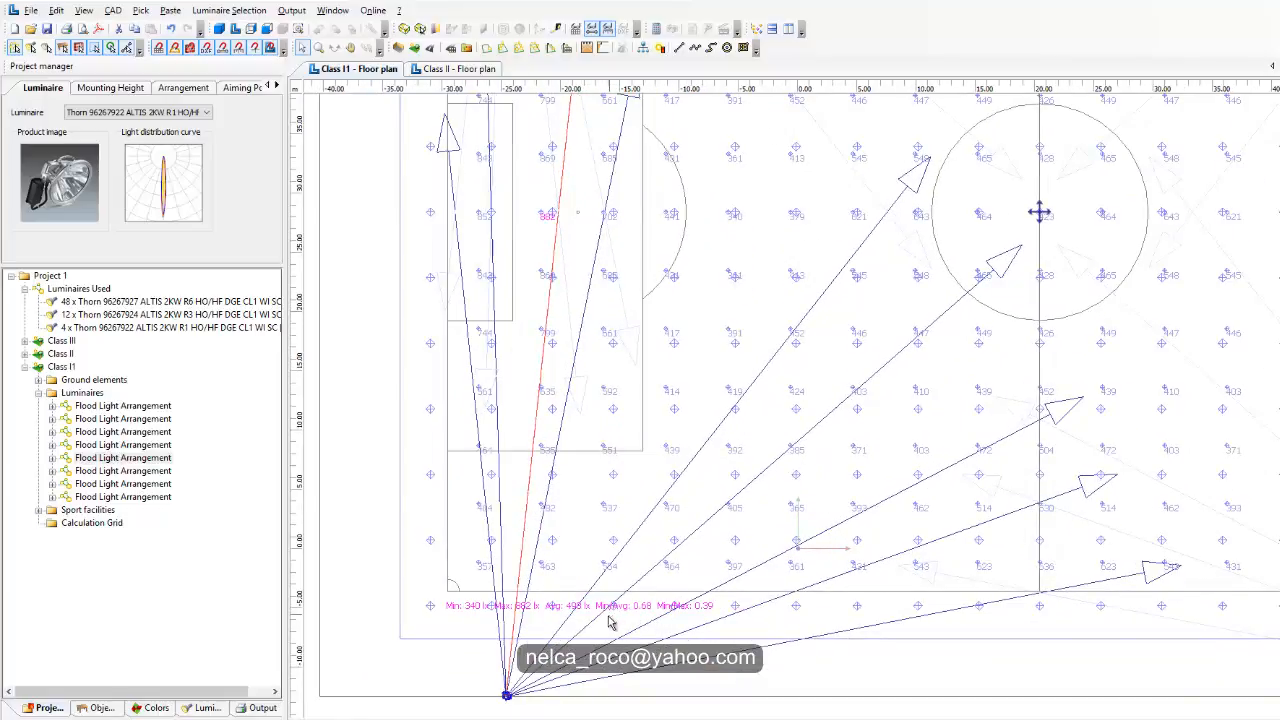
scroll(620, 624, "down", 3)
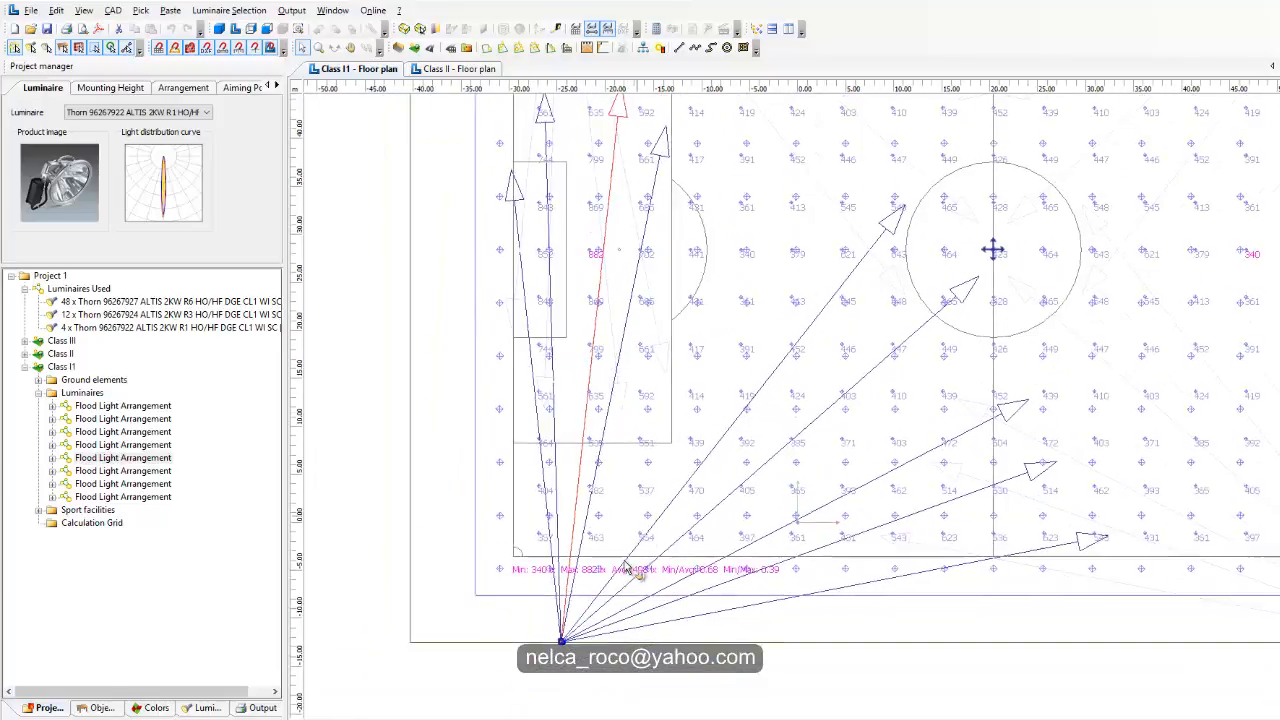
left_click_drag(614, 180, 762, 236)
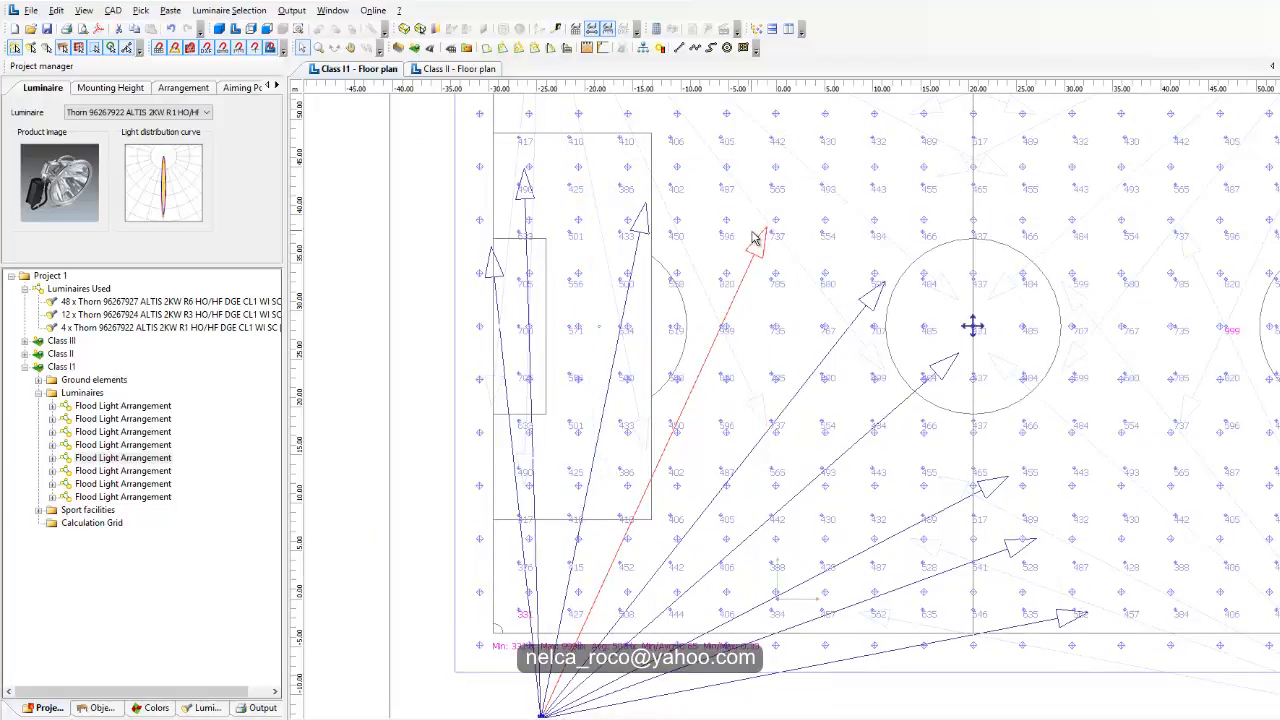
Assign the Thorn 96267922 ALTIS 2KW R1 luminaire to the paired floodlights aimed above the left goal area and beside the centre circle.
left_click(527, 188)
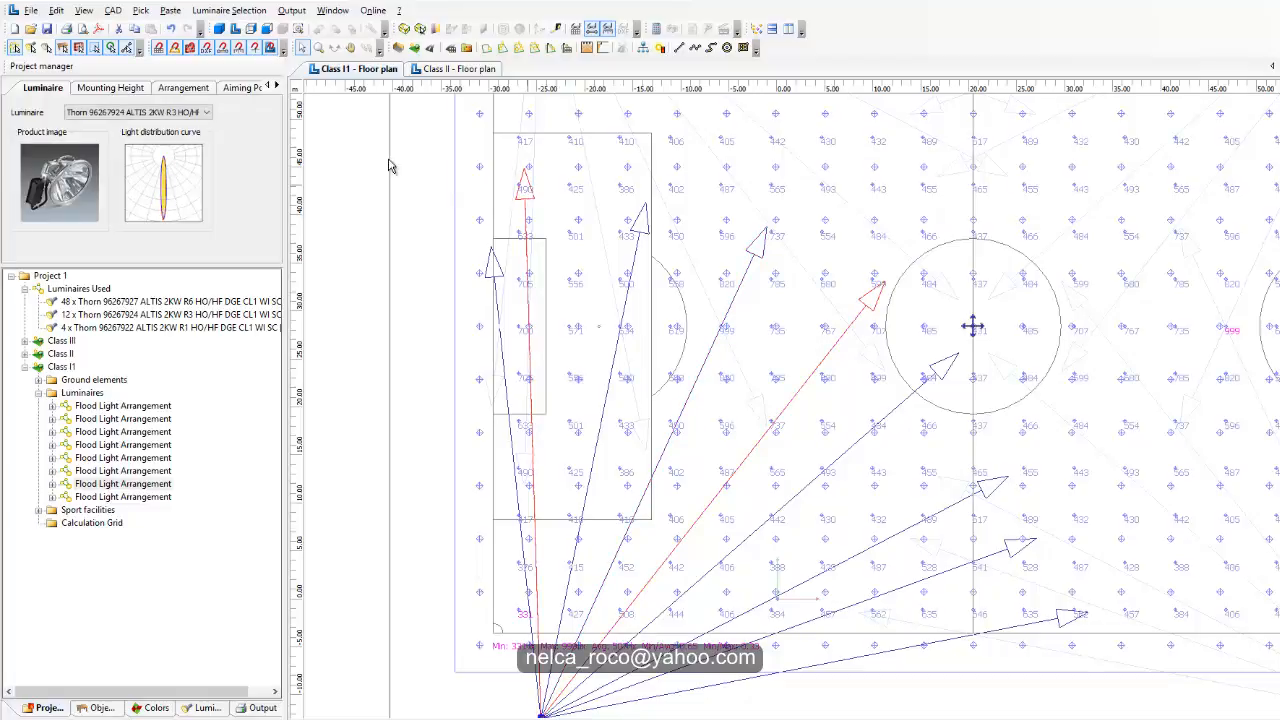
left_click(186, 113)
left_click(130, 150)
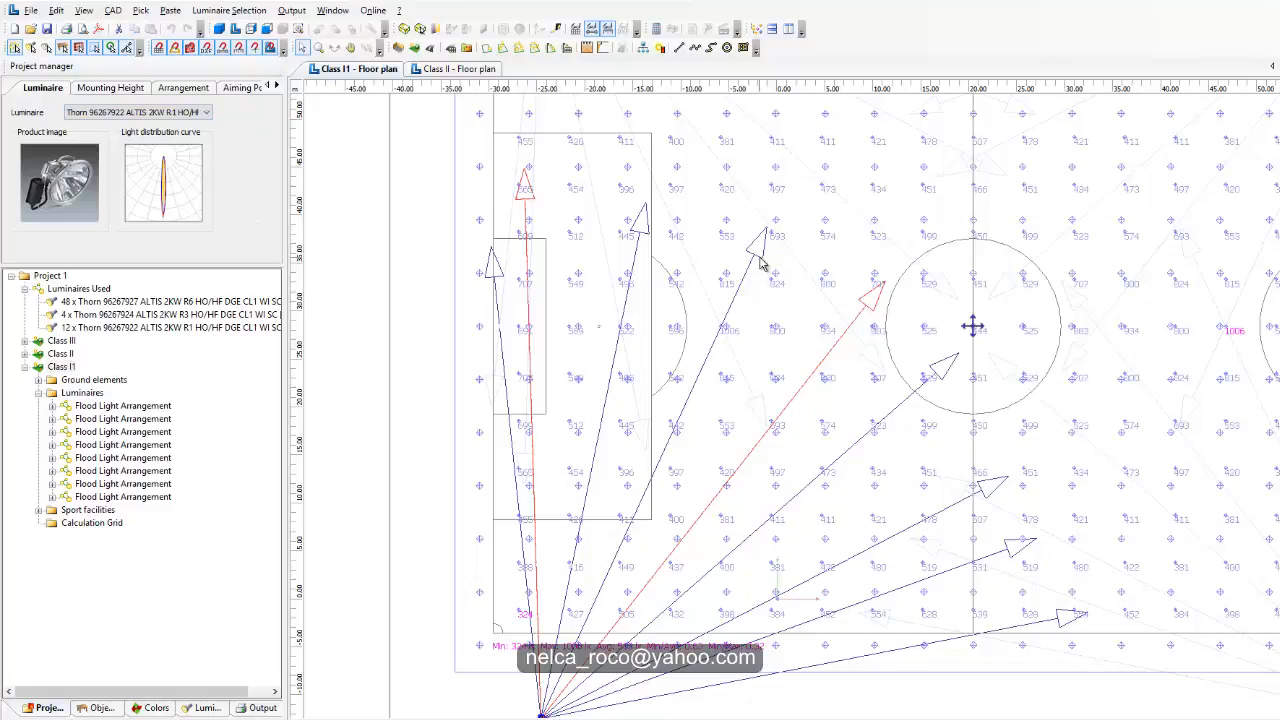
Re-aim the separate R1 floodlight from midfield into the left penalty area, at about x -18.8 m, y 44.4 m.
left_click_drag(764, 235, 595, 206)
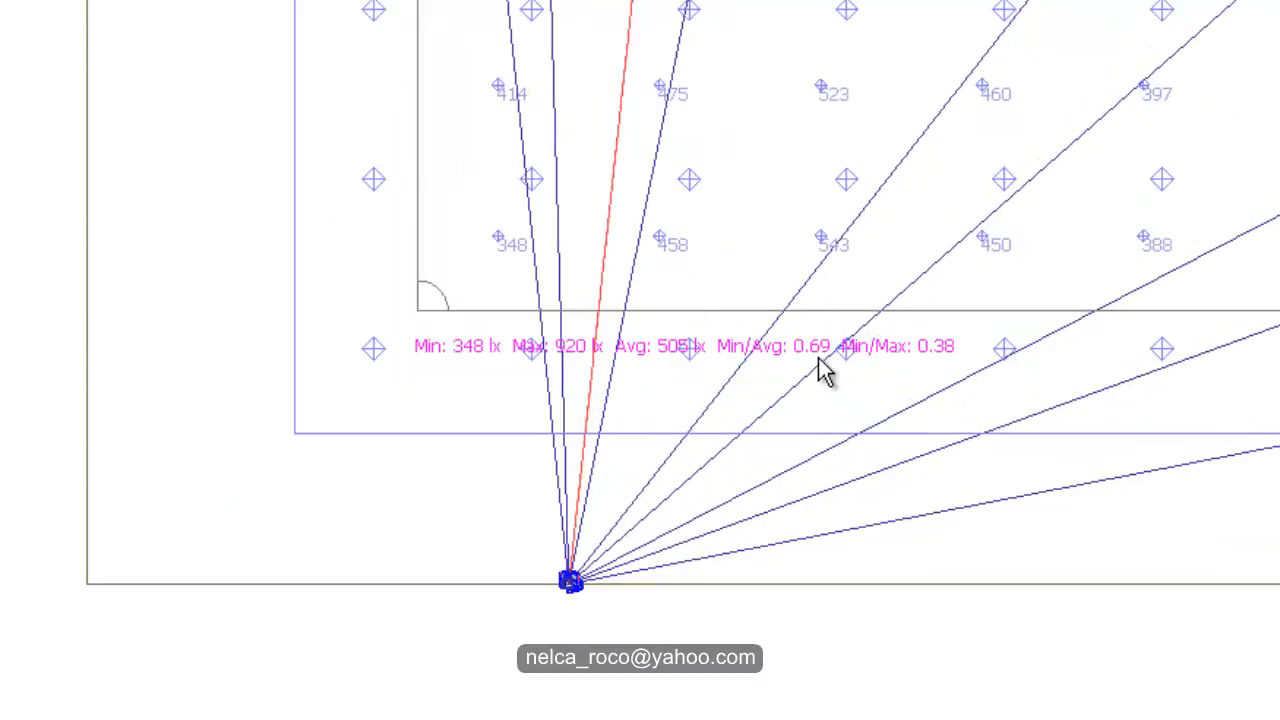
scroll(880, 140, "down", 2)
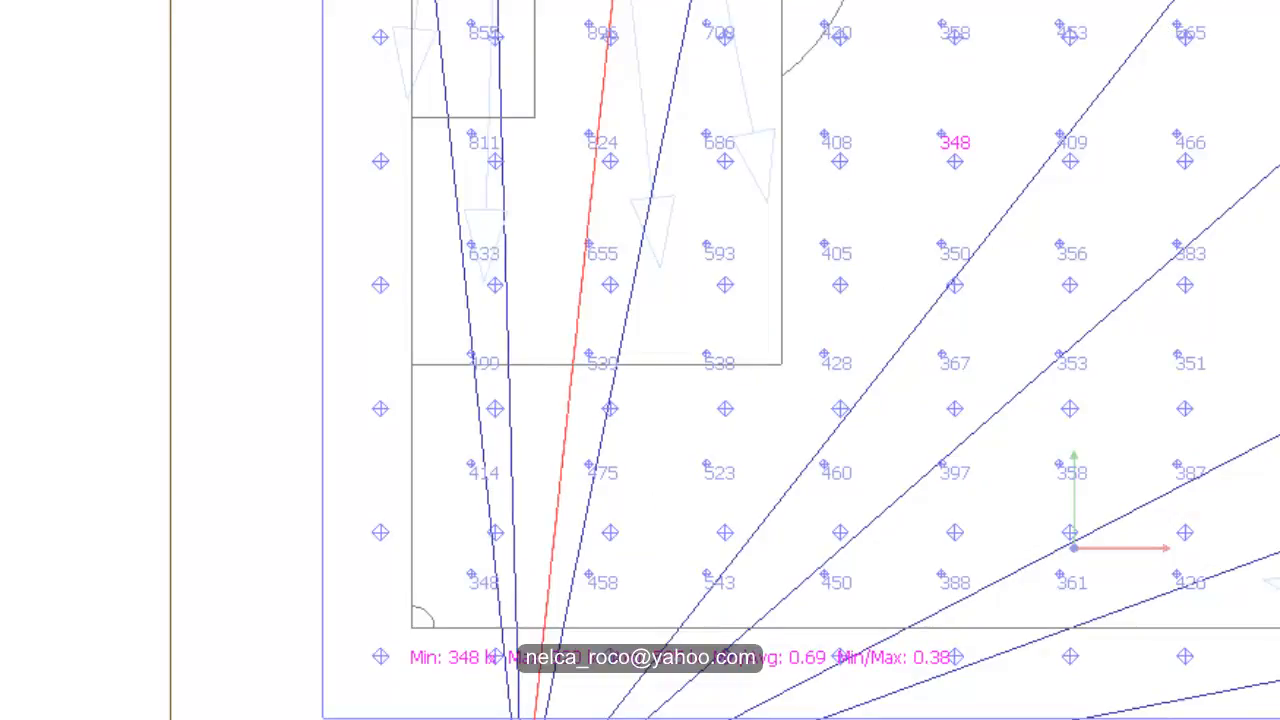
middle_click_drag(1030, 50, 1055, 2)
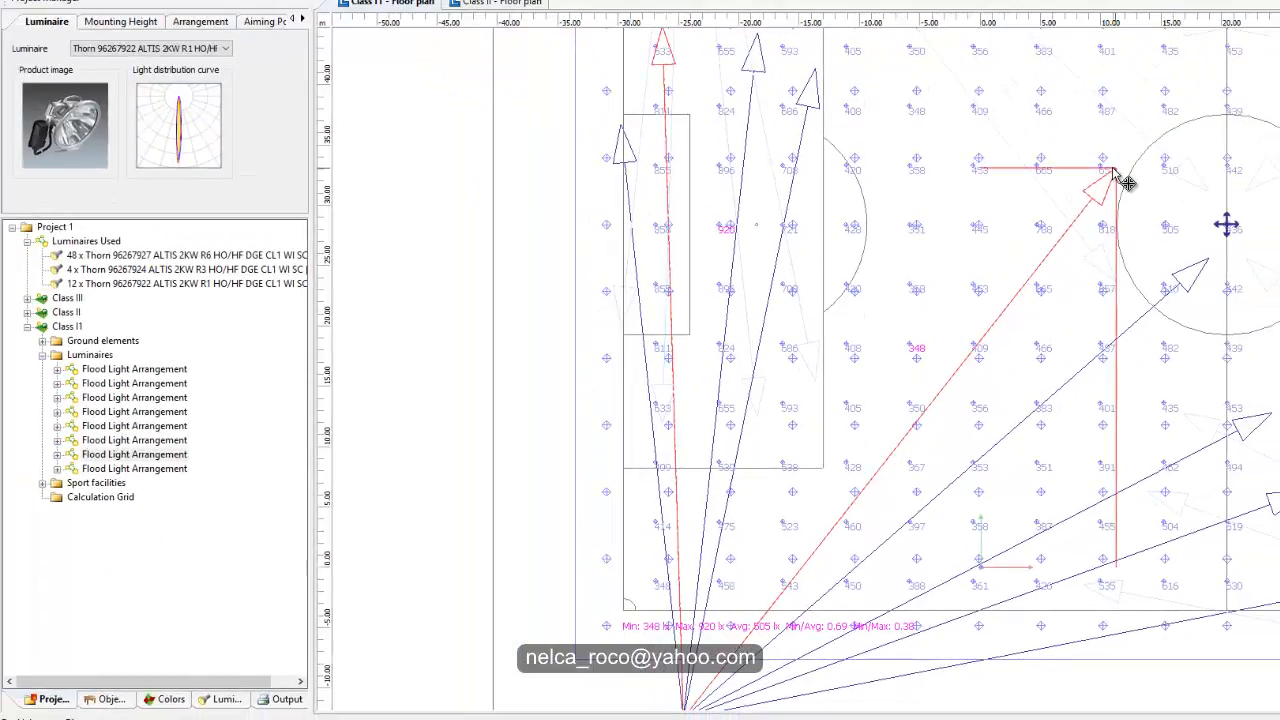
Re-aim the paired floodlight beside the centre circle to about x 10.7 m, y 35.0 m and show the pair's aiming as beam angles.
mouse_move(1113, 170)
left_mouse_down()
mouse_move(1093, 161)
mouse_move(1088, 180)
mouse_move(1105, 158)
mouse_move(1143, 180)
mouse_move(1126, 161)
left_mouse_up()
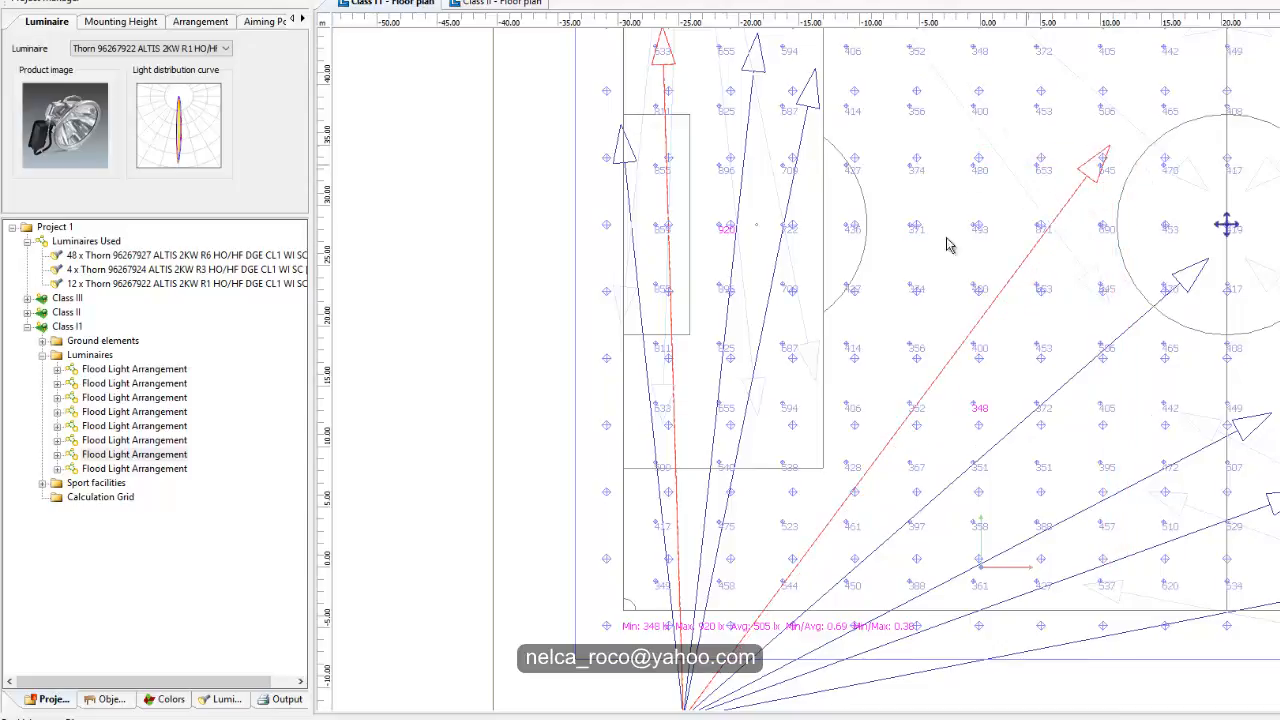
left_click(200, 21)
left_click(262, 21)
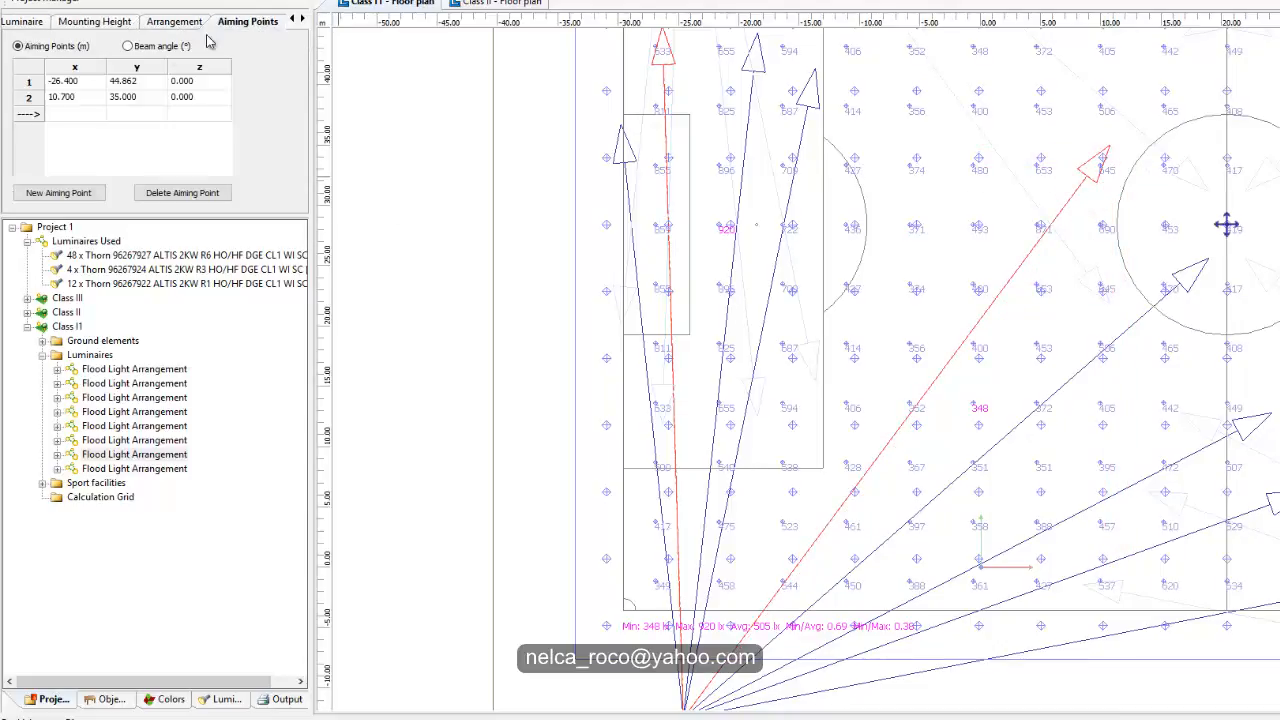
left_click(127, 46)
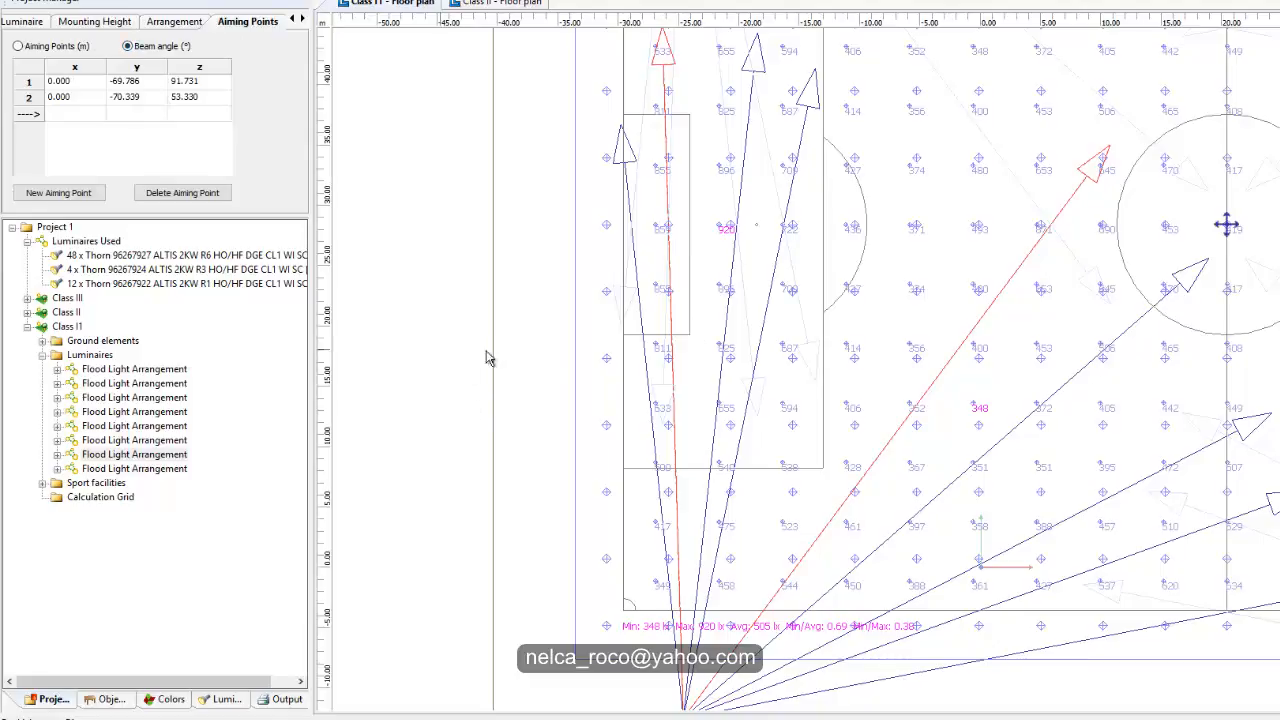
Split the paired floodlights into separate arrangements so each aiming point can be adjusted independently.
right_click(900, 443)
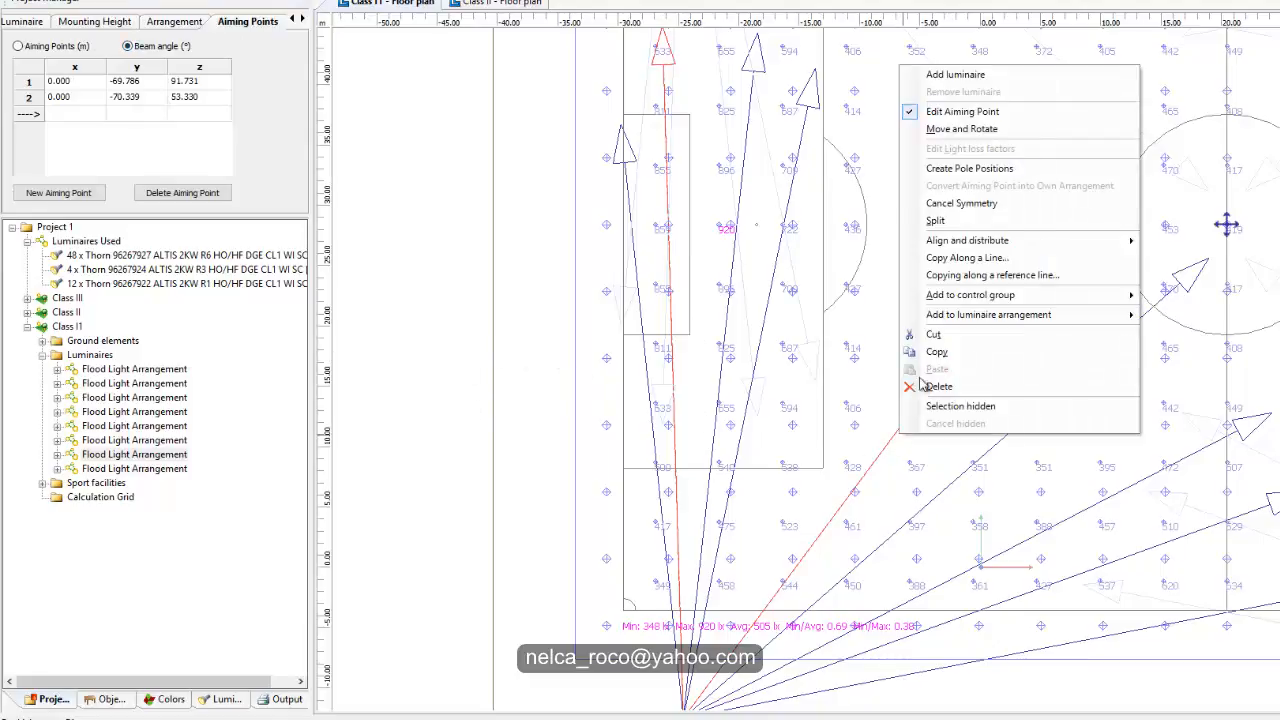
left_click(945, 201)
left_click(995, 305)
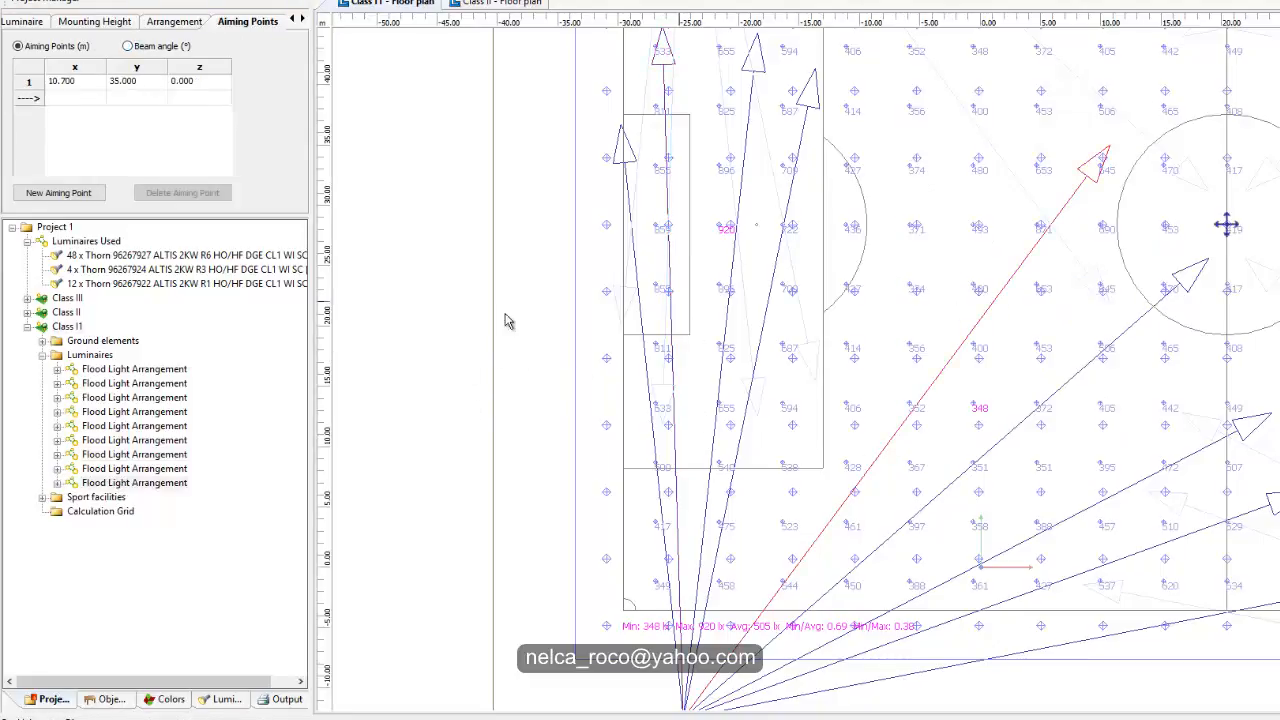
Try a y beam angle of -70° for the floodlight beside the centre circle, and re-aim it to about y -69.4°, z 51.4°.
left_click(128, 46)
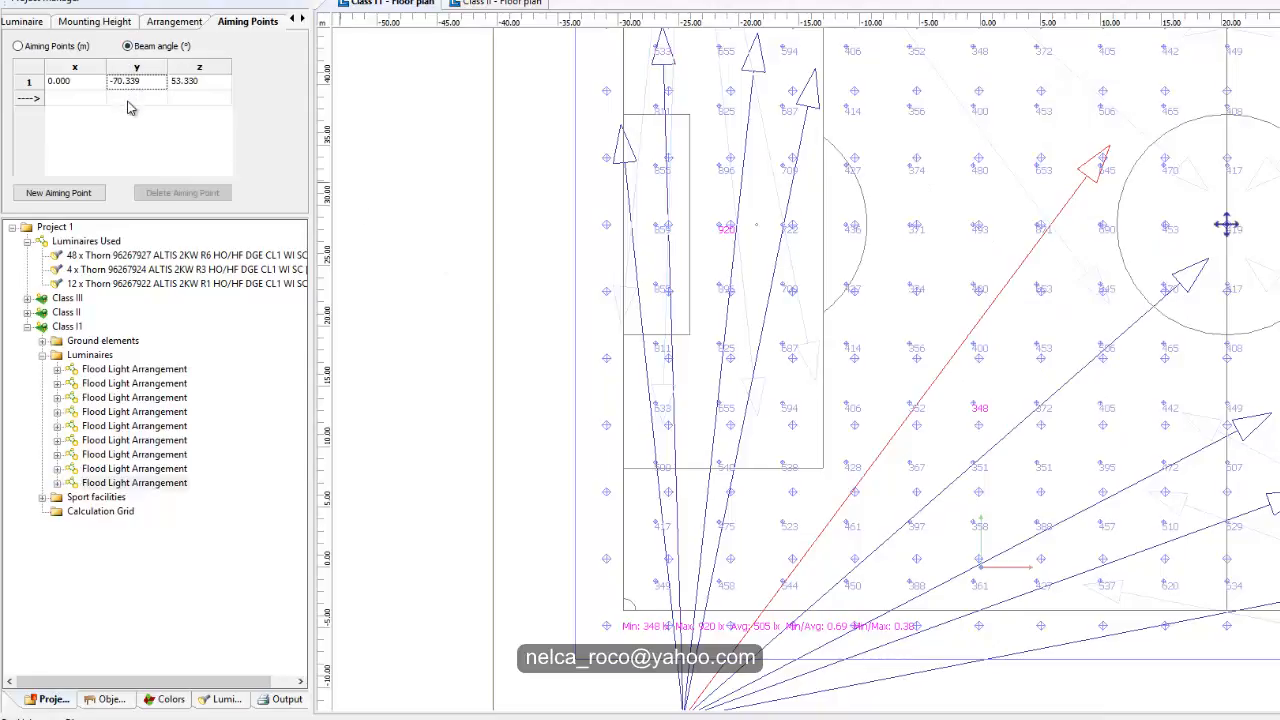
type("-70")
key("Return")
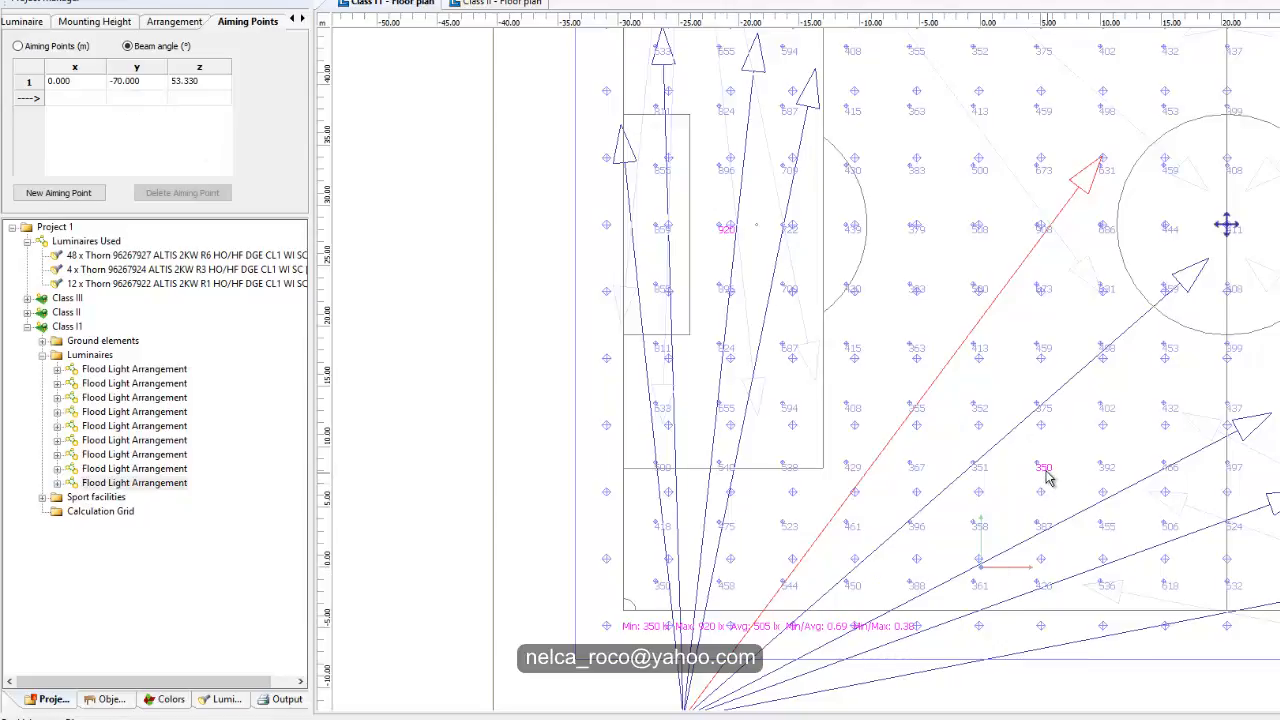
left_click_drag(1103, 163, 1111, 212)
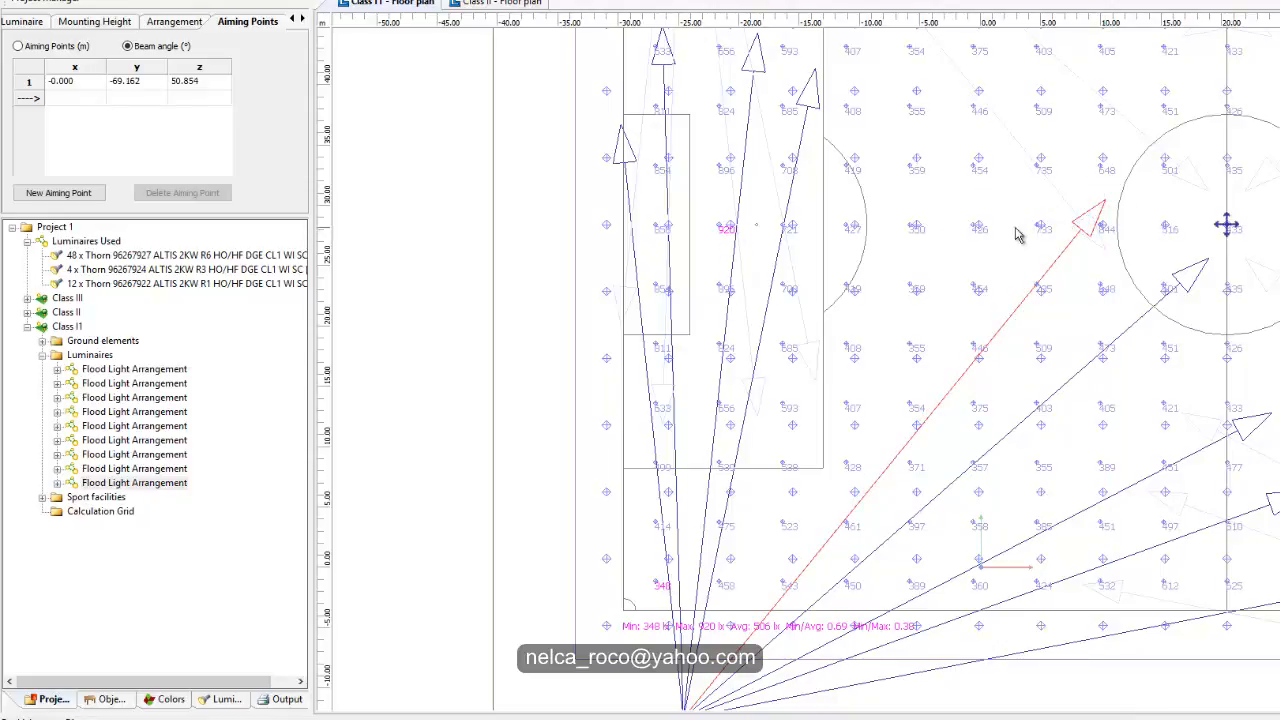
left_click_drag(1113, 211, 1104, 198)
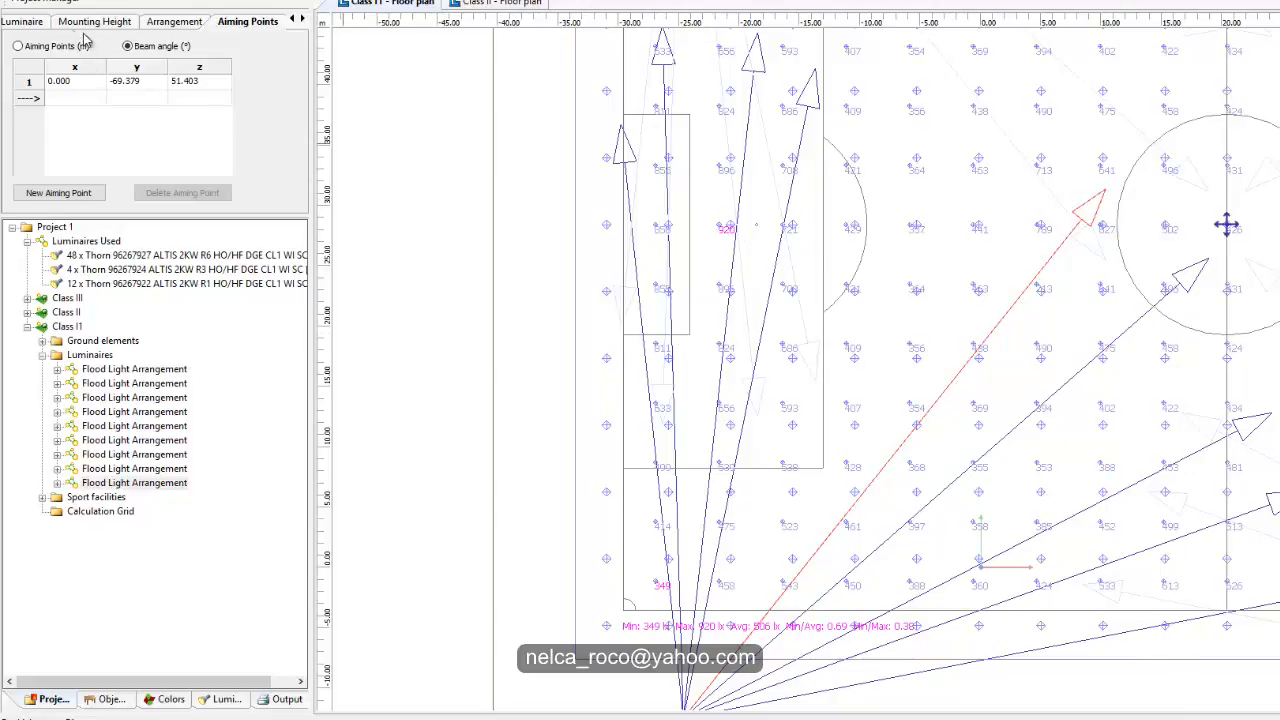
Try the Thorn ALTIS 2KW R3 and R6 luminaires on the floodlight beside the centre circle, and restore the R1 type.
left_click(22, 21)
left_click(130, 48)
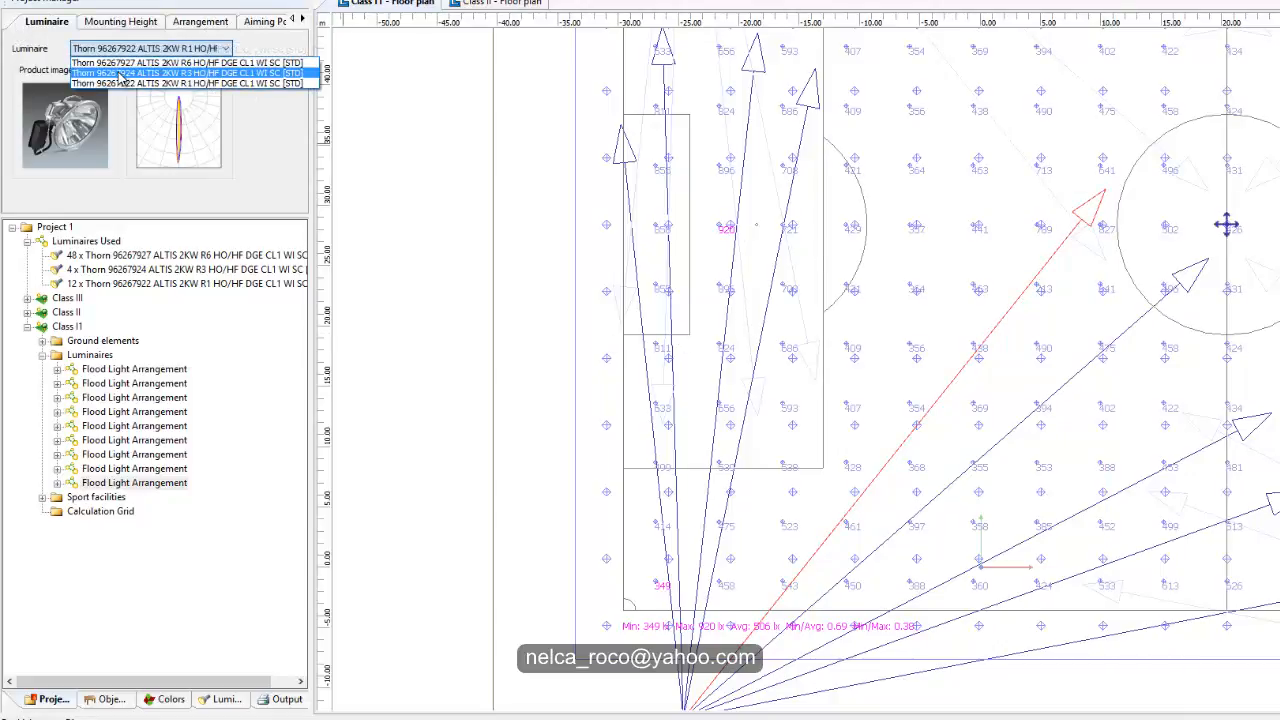
left_click(120, 73)
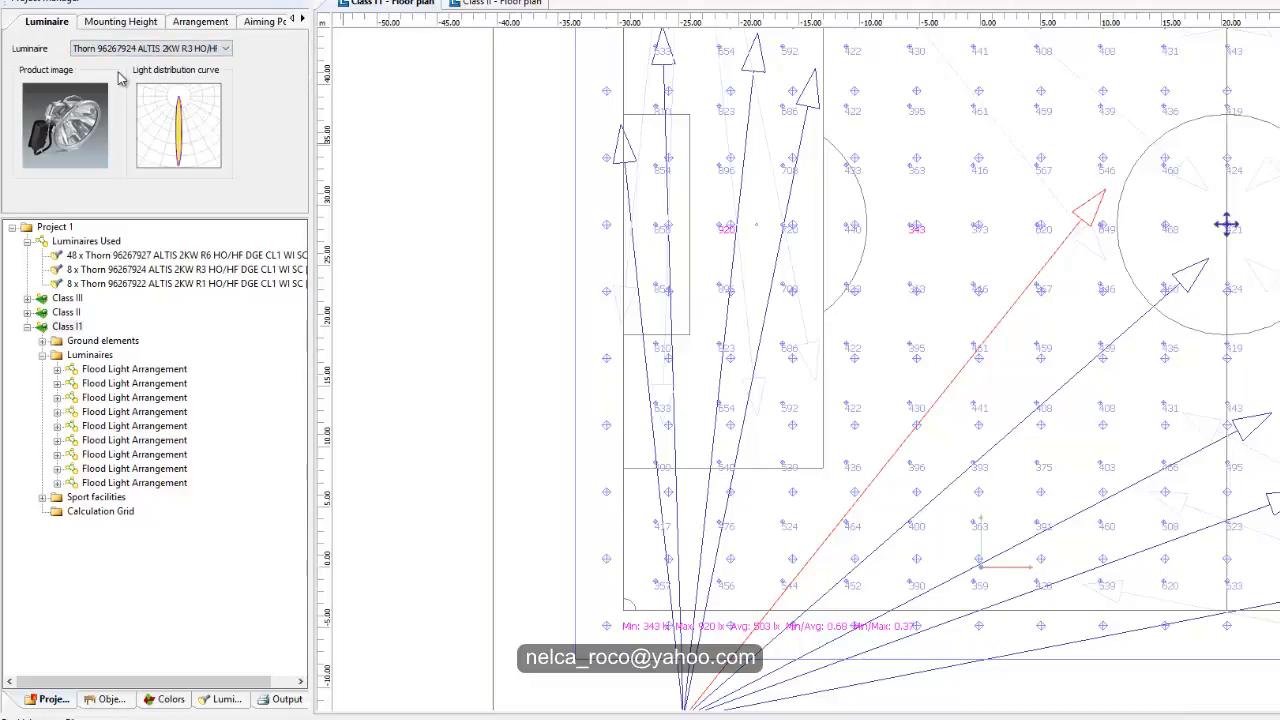
left_click(125, 48)
left_click(126, 63)
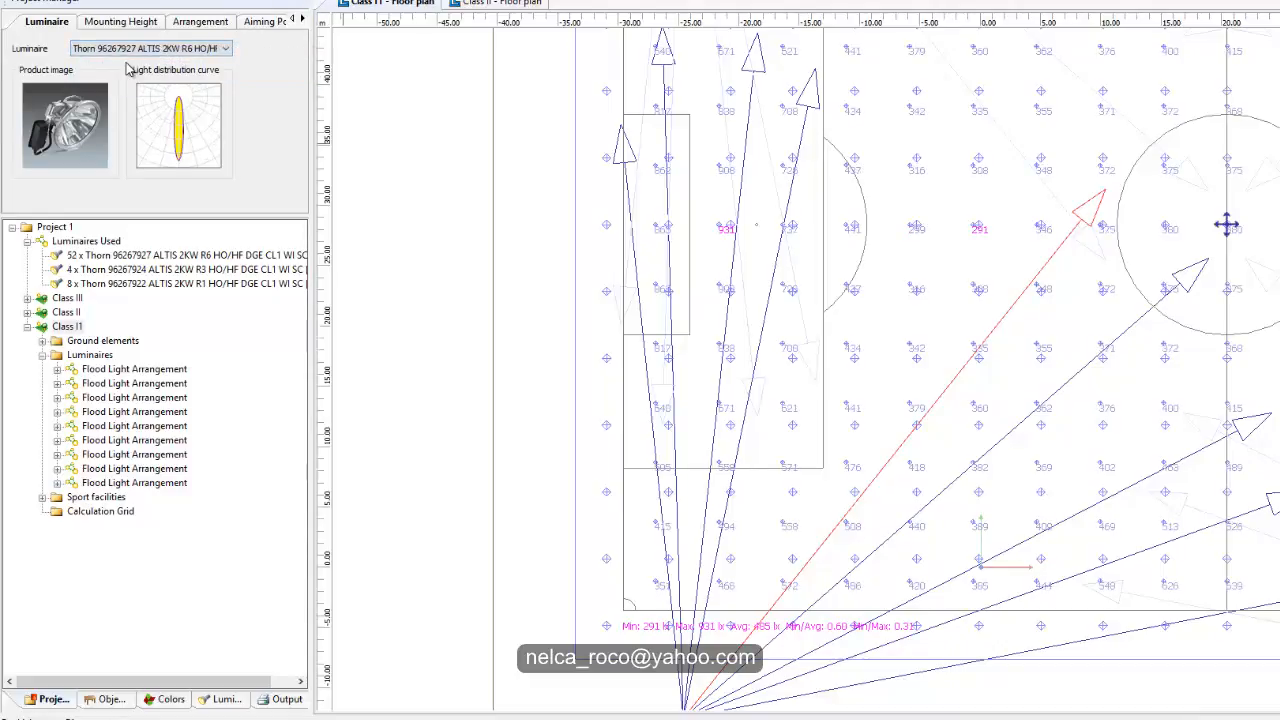
left_click(130, 48)
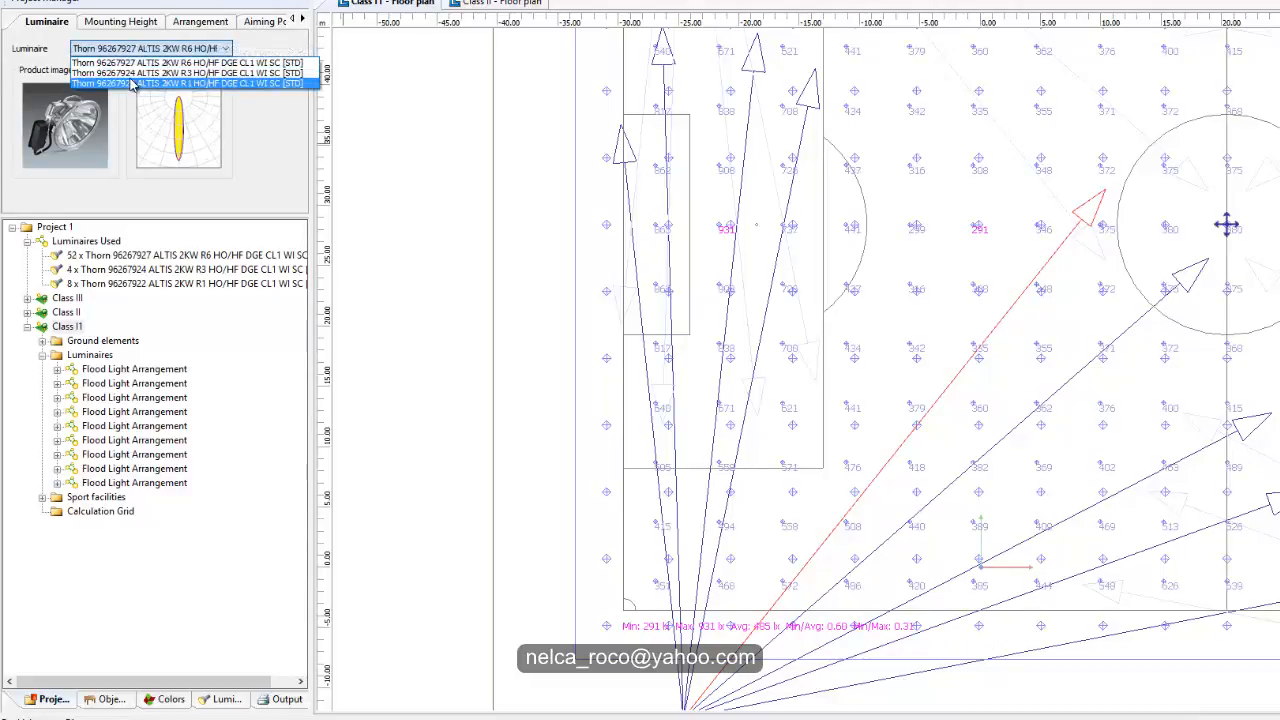
left_click(125, 77)
Set the y beam angle of the R1 floodlight beside the centre circle to -70°.
left_click(200, 21)
left_click(260, 22)
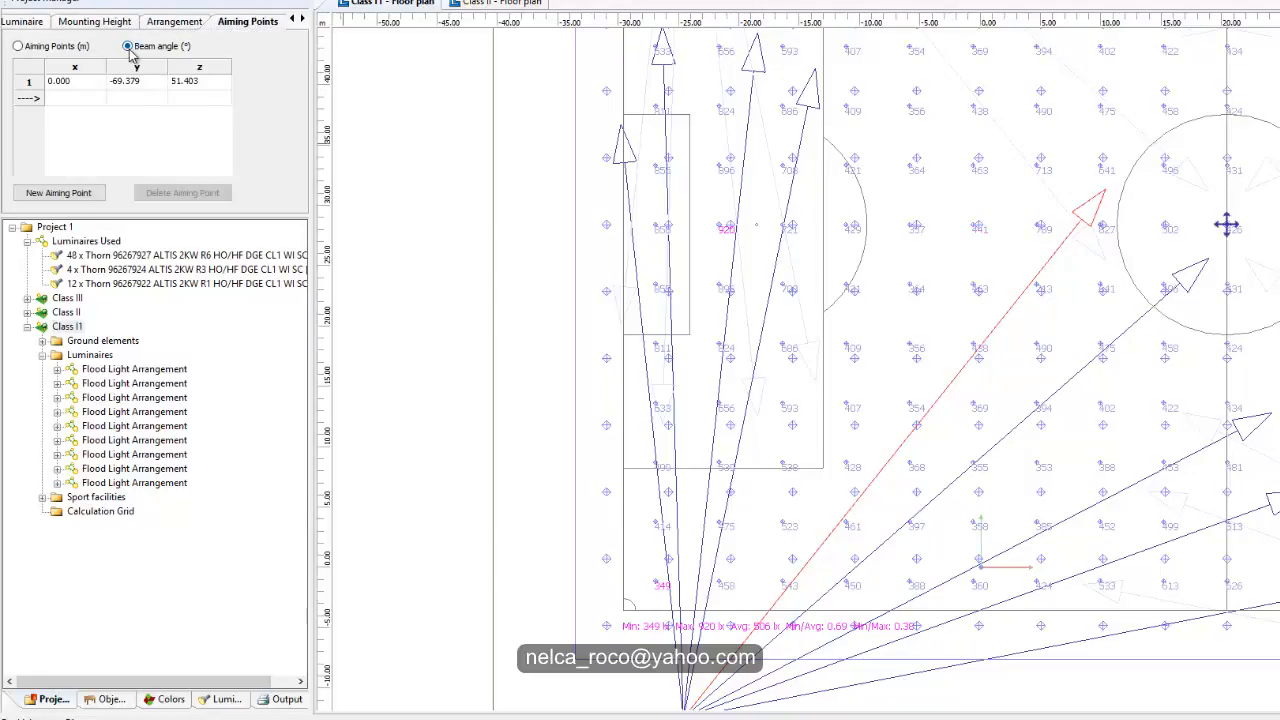
left_click(133, 84)
type("-70")
key("Return")
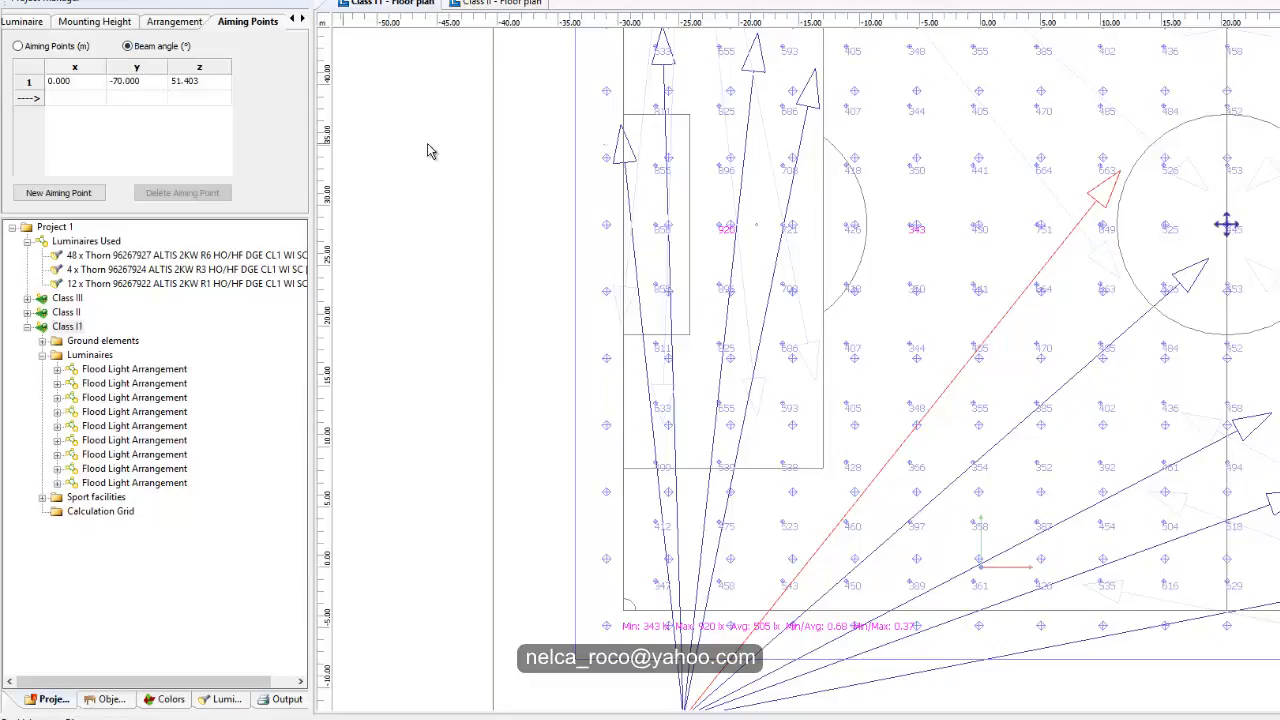
Re-aim the floodlight beside the centre circle to a z beam angle of about 52.3° and set its y beam angle to -70°.
left_click_drag(1128, 189, 1120, 180)
left_click(123, 85)
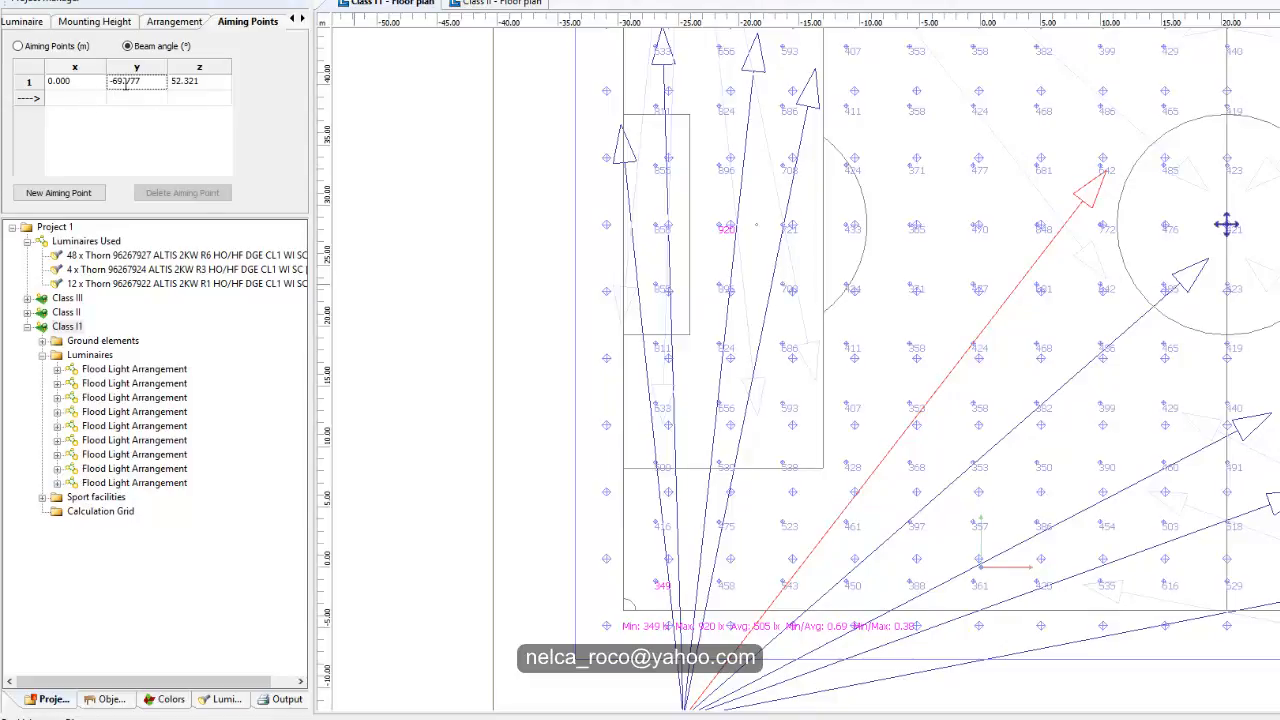
type("-70")
key("Return")
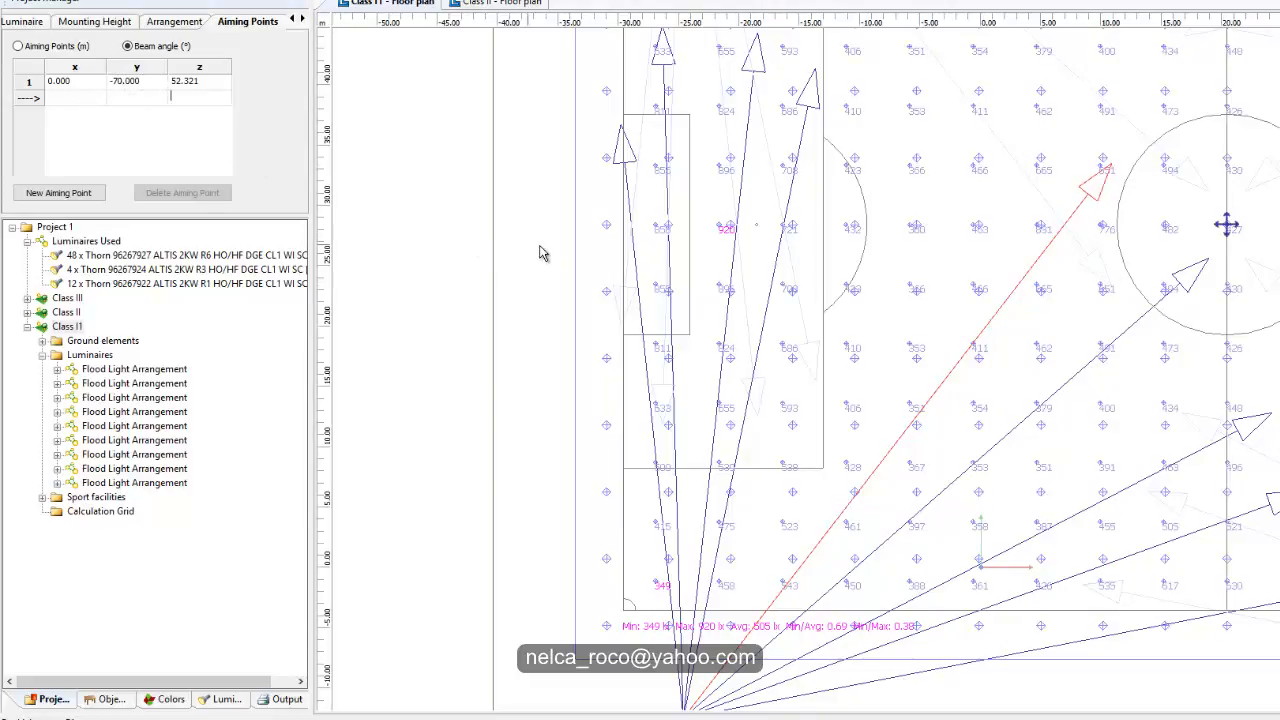
Check the illuminance and uniformity results below the pitch, and save the project.
middle_click_drag(718, 319, 758, 297)
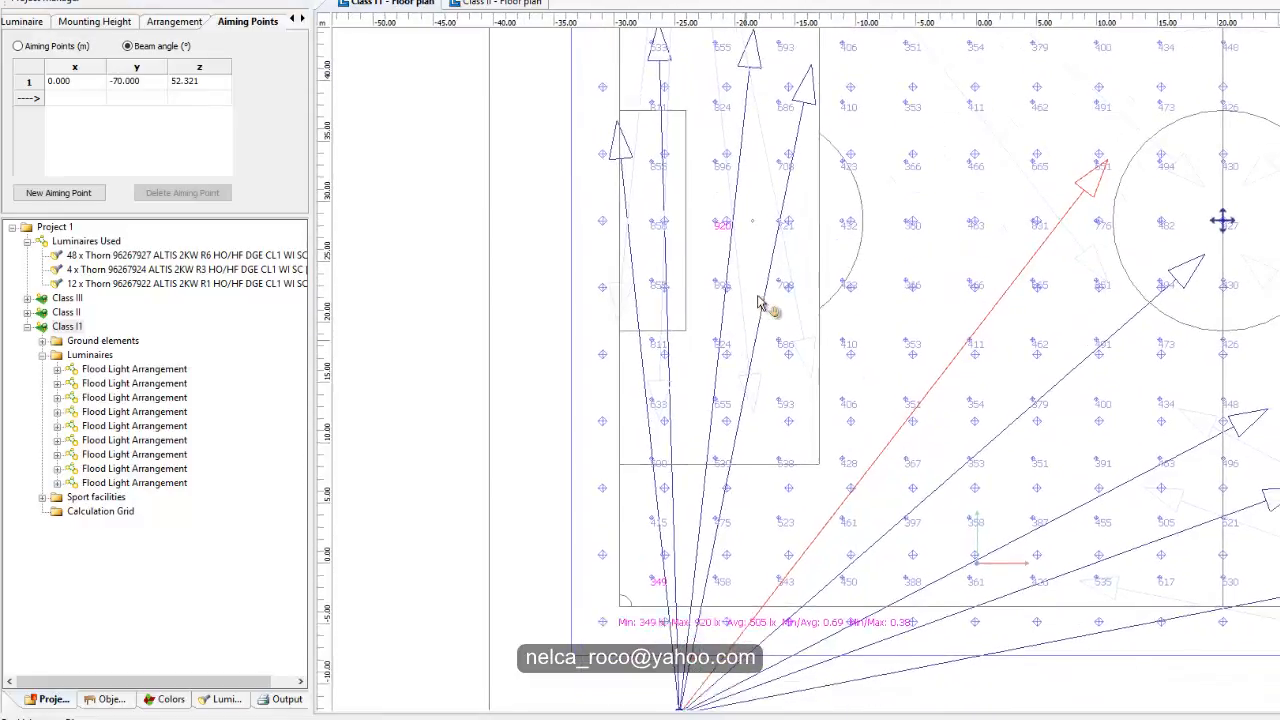
scroll(786, 610, "up", 3)
middle_click_drag(753, 614, 783, 473)
scroll(743, 513, "up", 1)
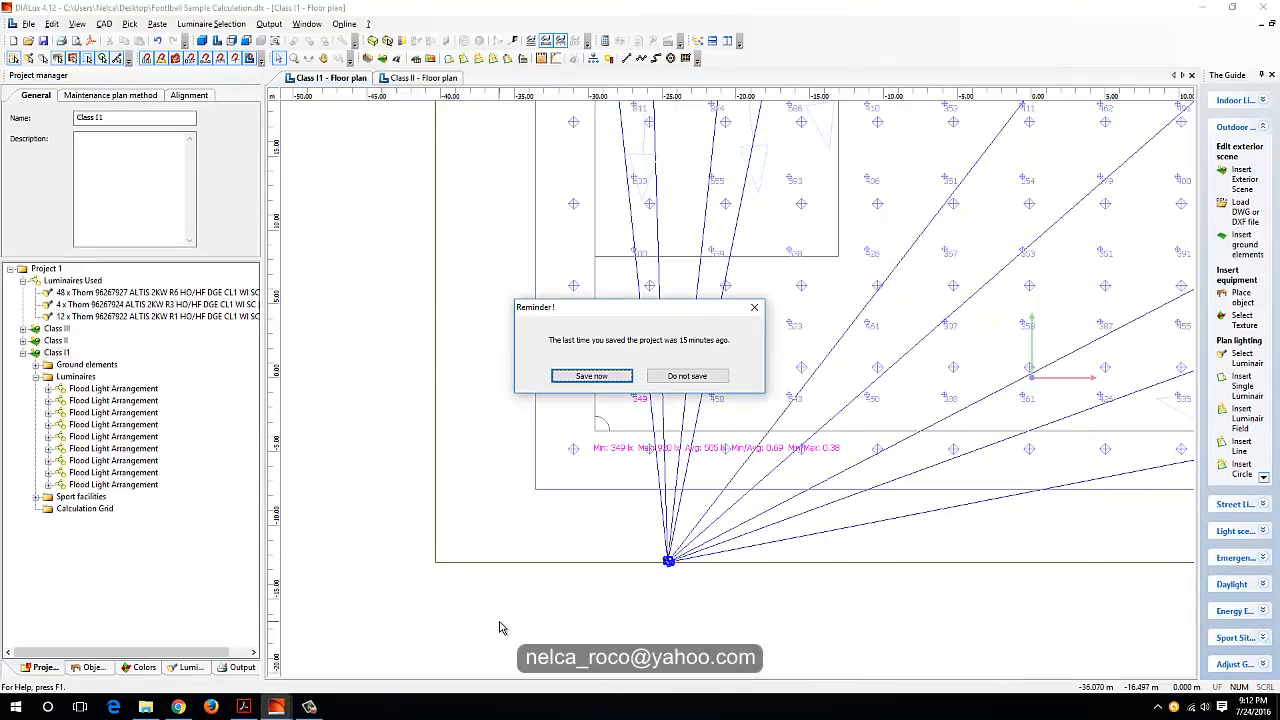
left_click(591, 376)
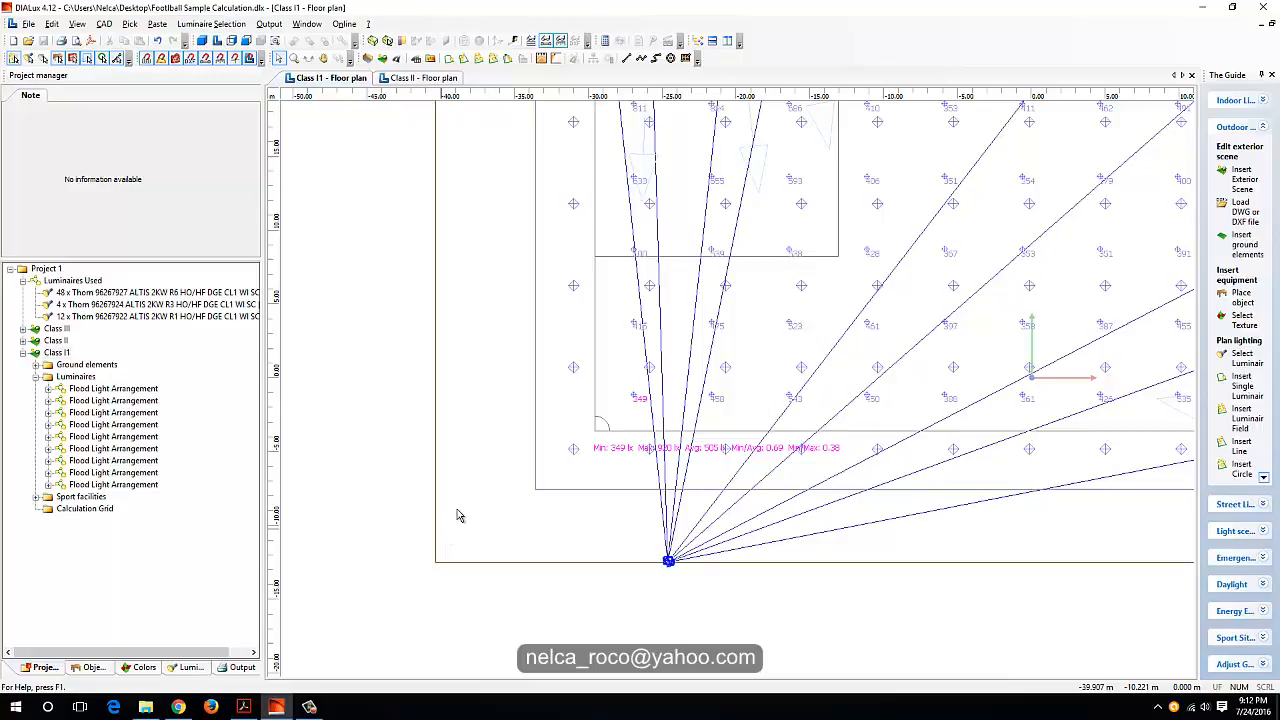
Set the y beam angle to -70° for the floodlight aimed almost straight across the goal area, just inside the goal line.
scroll(550, 440, "down", 2)
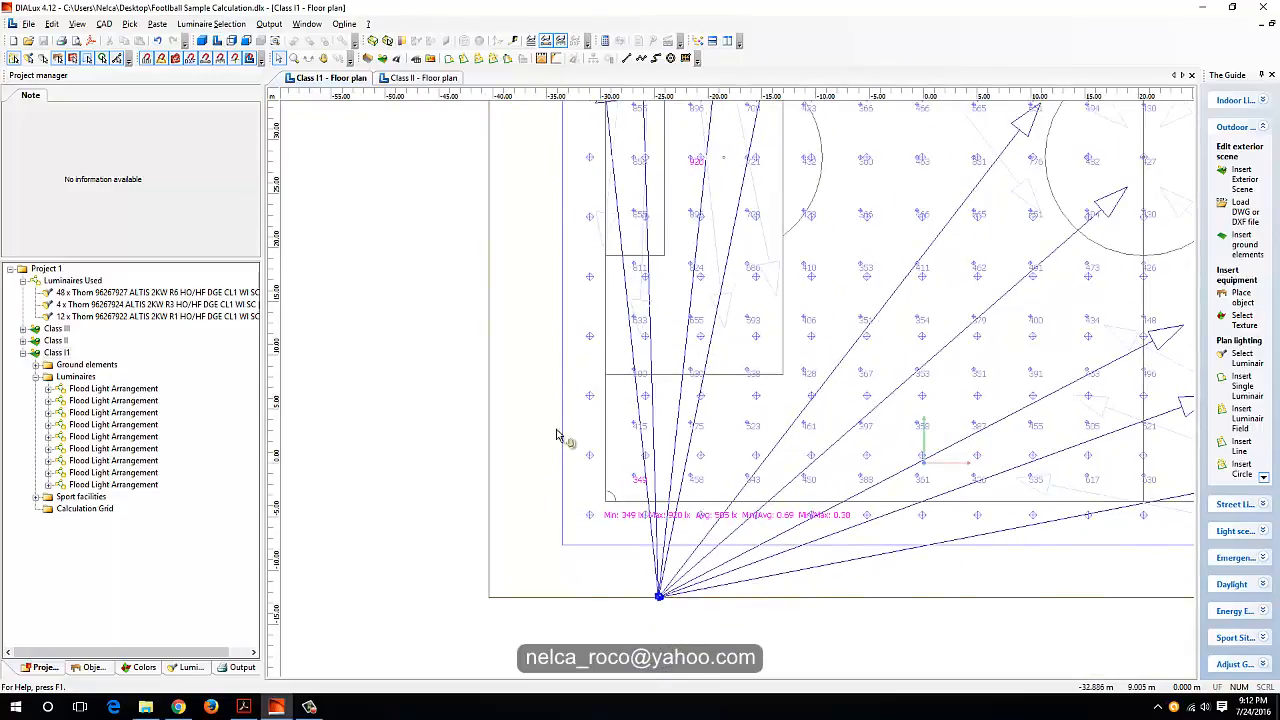
middle_click_drag(692, 148, 660, 316)
left_click(612, 222)
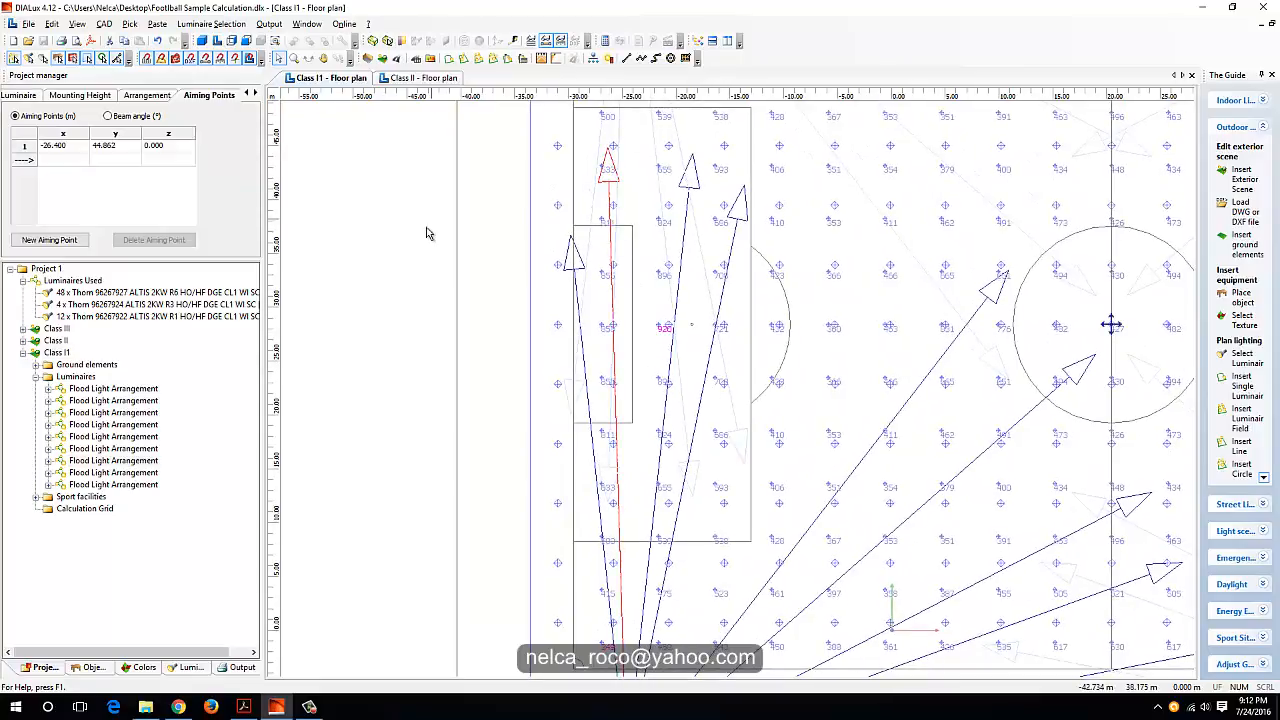
left_click(108, 116)
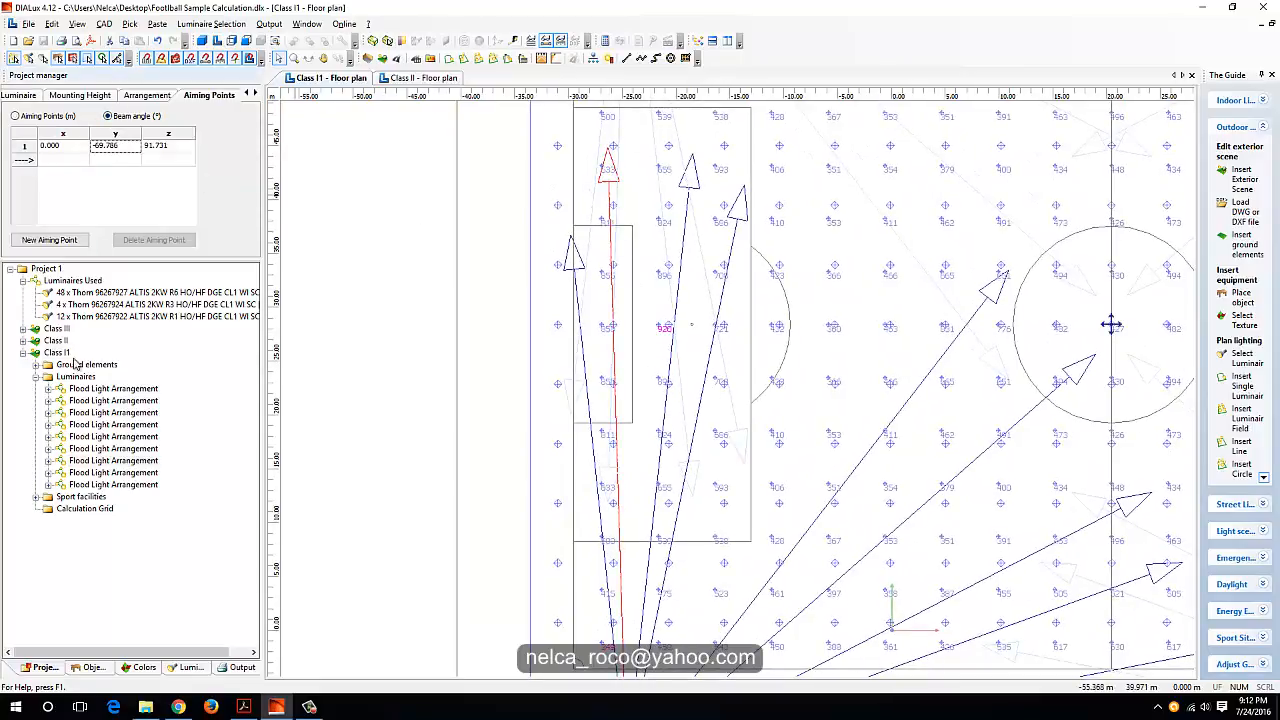
type("-70")
key("Return")
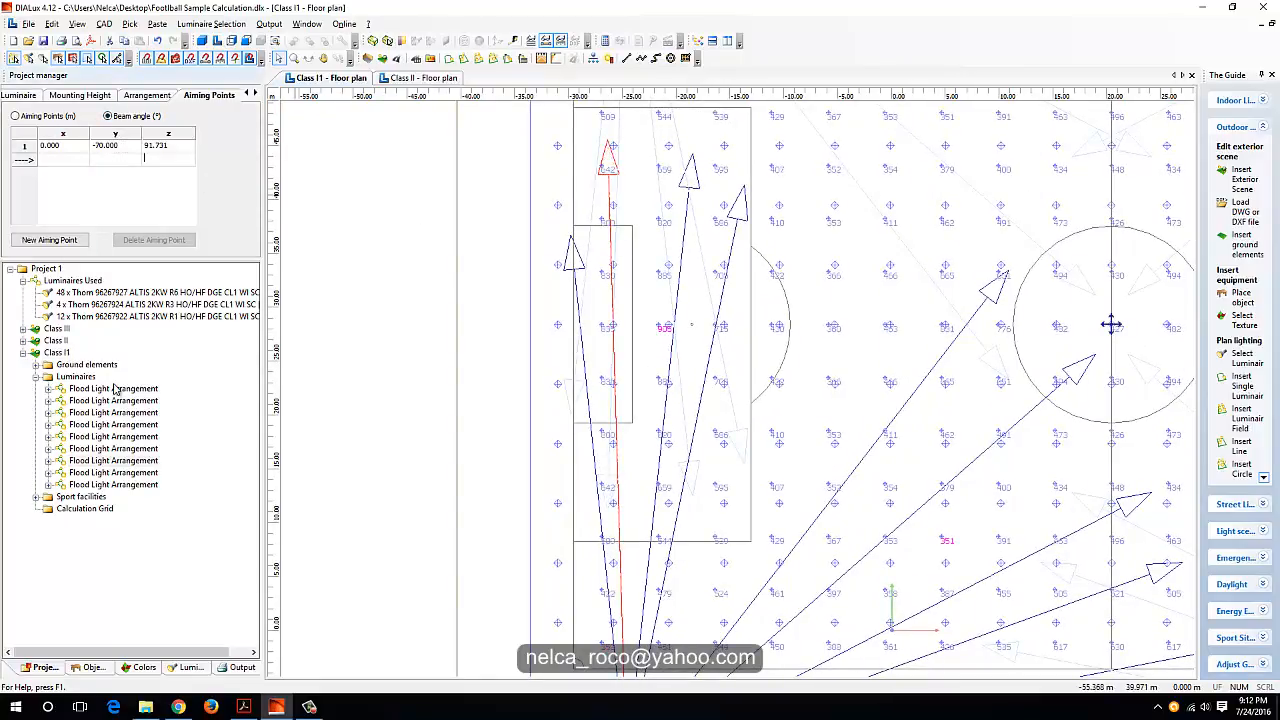
Set the y beam angle to -70° for the adjacent floodlight aimed through the penalty area, between the goal area and the outermost penalty-area beam.
middle_click_drag(368, 503, 308, 507)
left_click(614, 274)
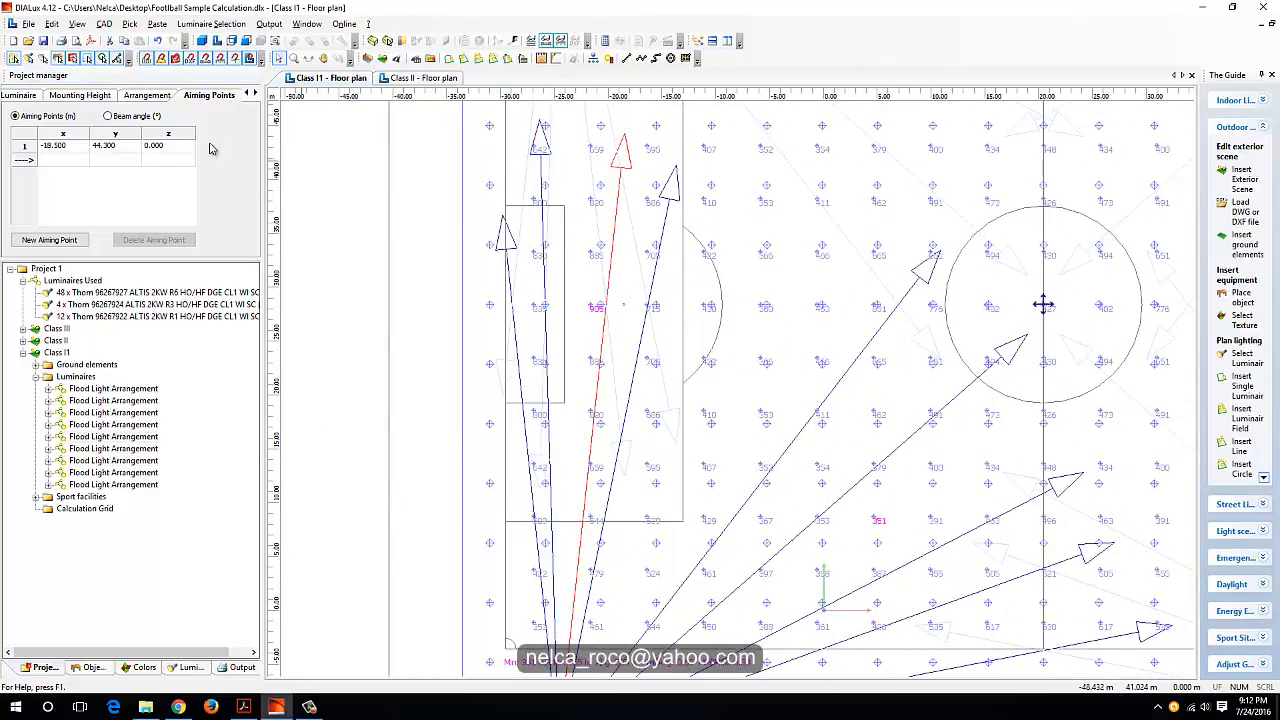
left_click(109, 117)
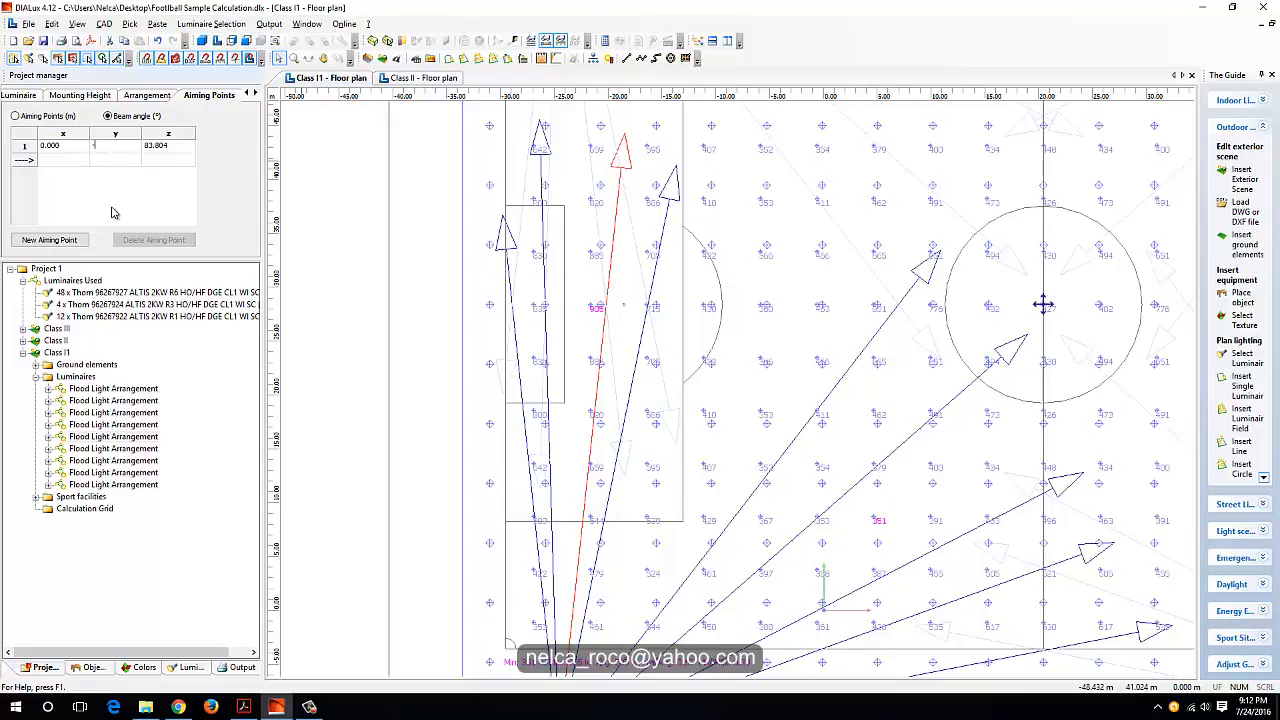
type("-70")
key("Return")
Examine the minimum, maximum and average illuminance and the uniformity ratios below the Class I1 pitch, along with the surrounding grid values.
middle_click_drag(608, 420, 690, 180)
scroll(720, 420, "up", 4)
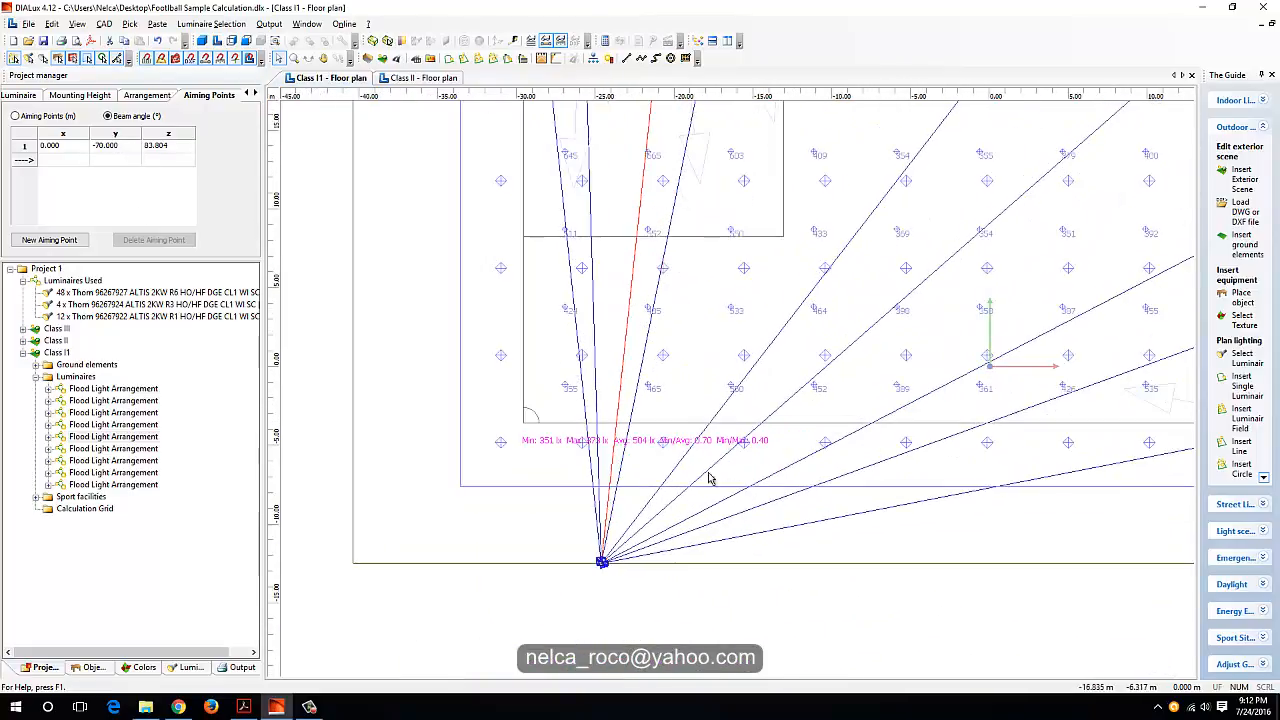
scroll(605, 400, "up", 3)
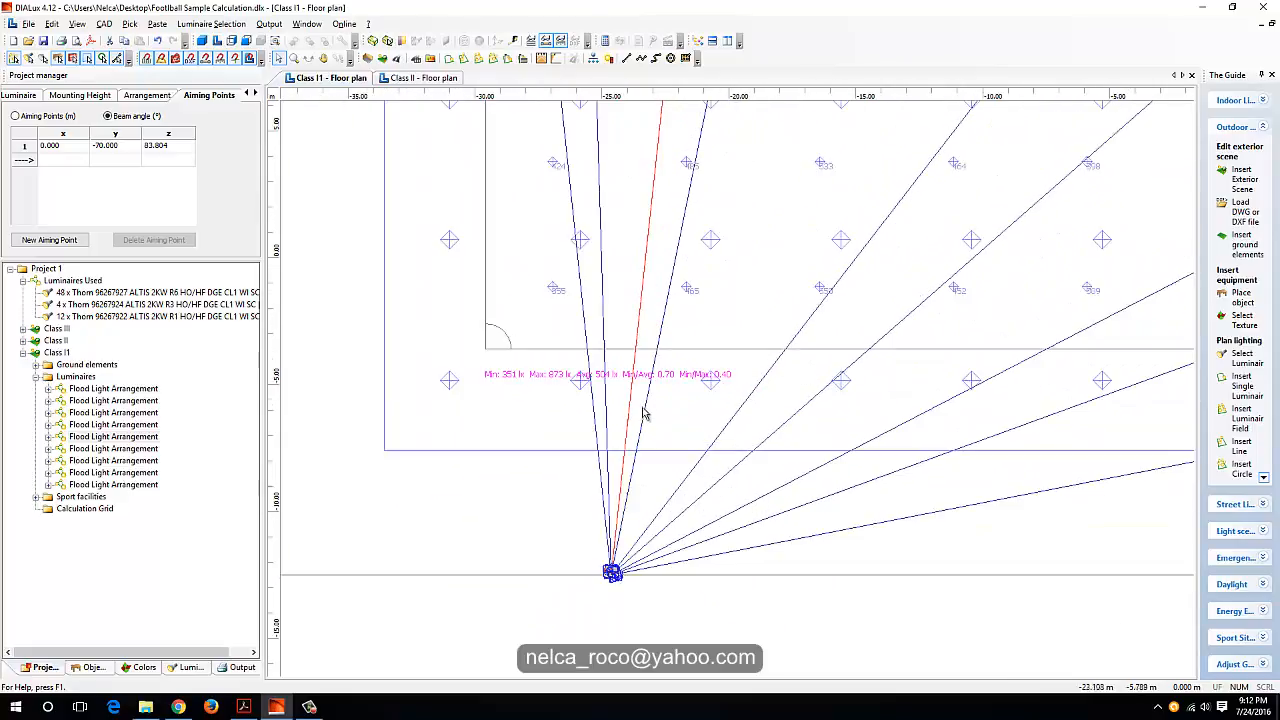
scroll(545, 380, "up", 1)
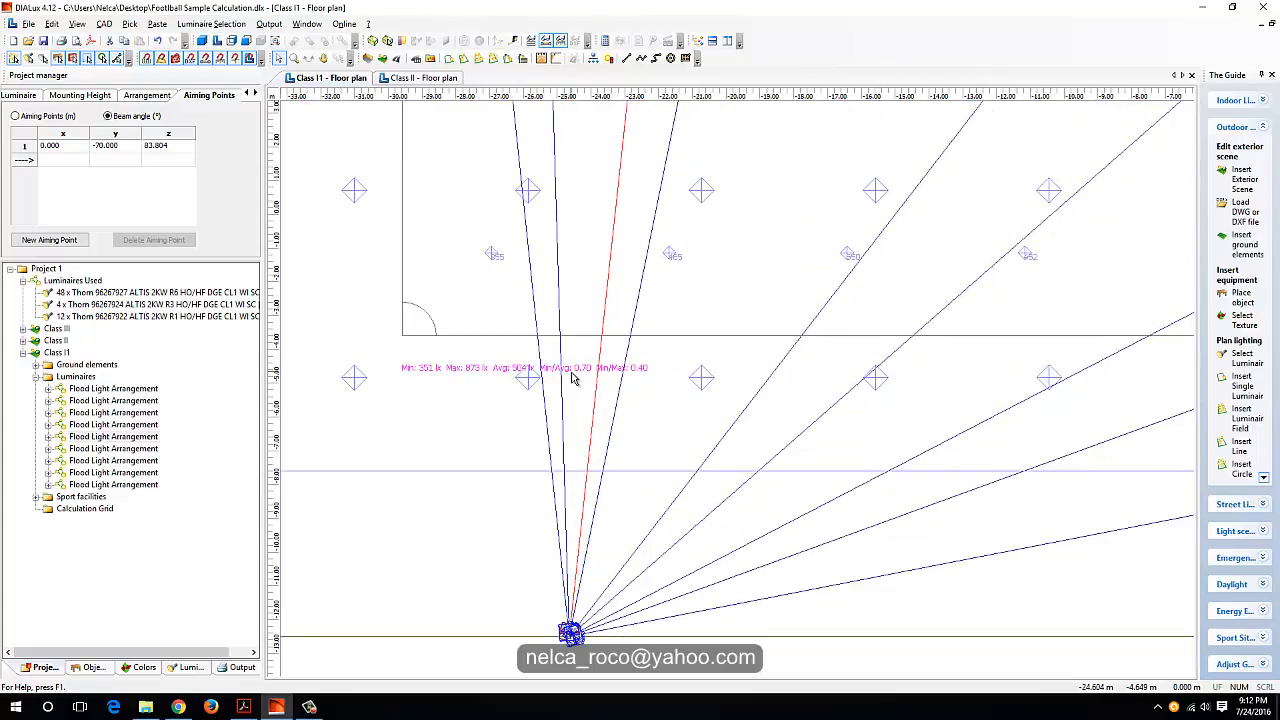
scroll(575, 383, "down", 4)
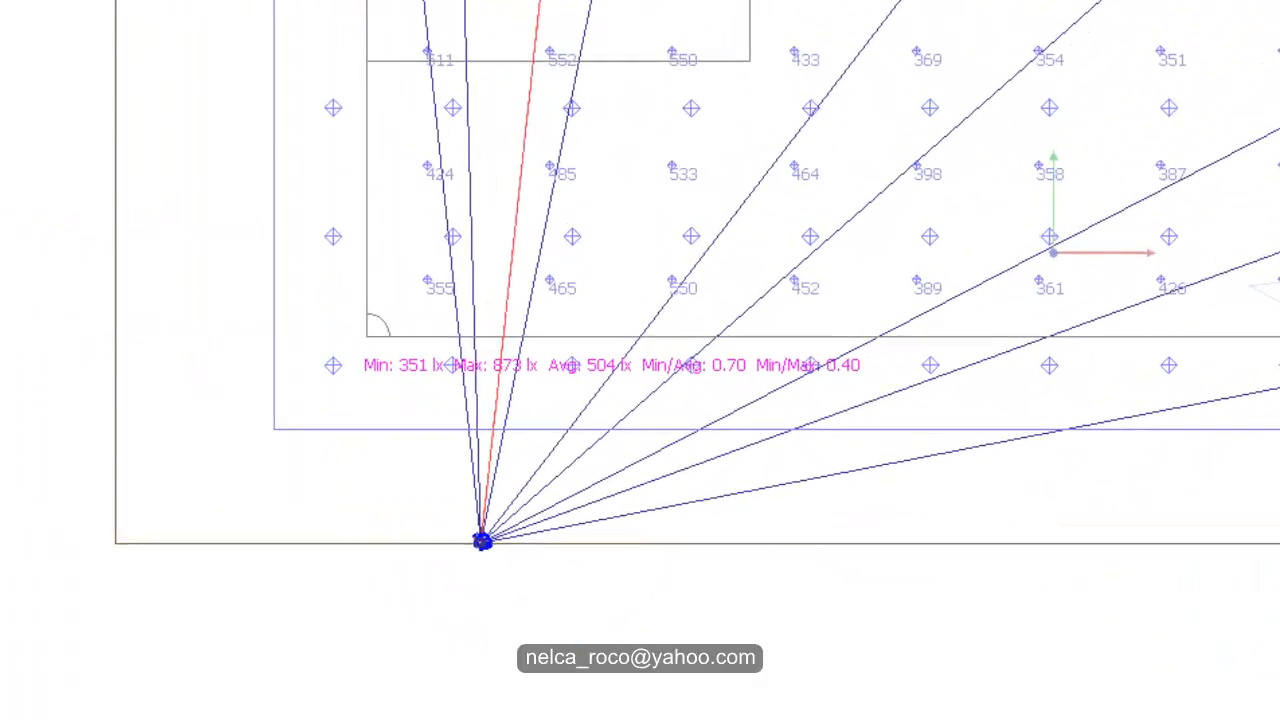
scroll(540, 400, "up", 1)
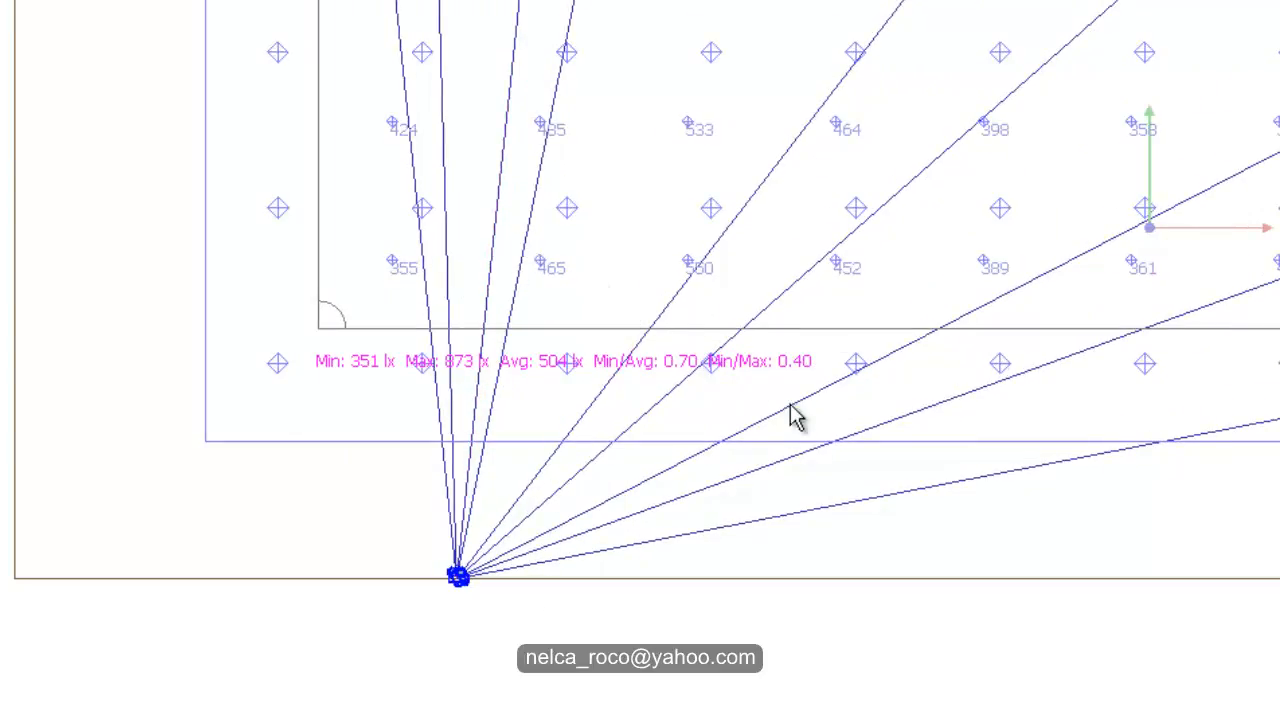
scroll(543, 680, "down", 2)
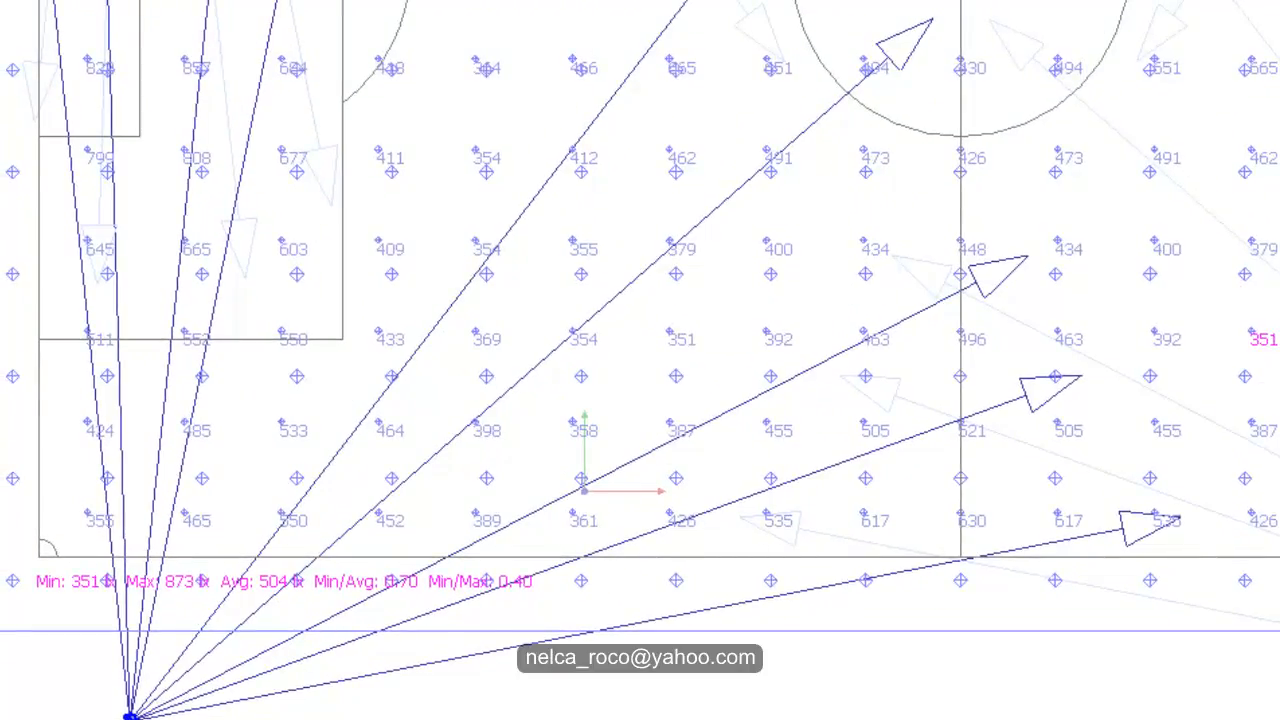
scroll(1121, 519, "down", 1)
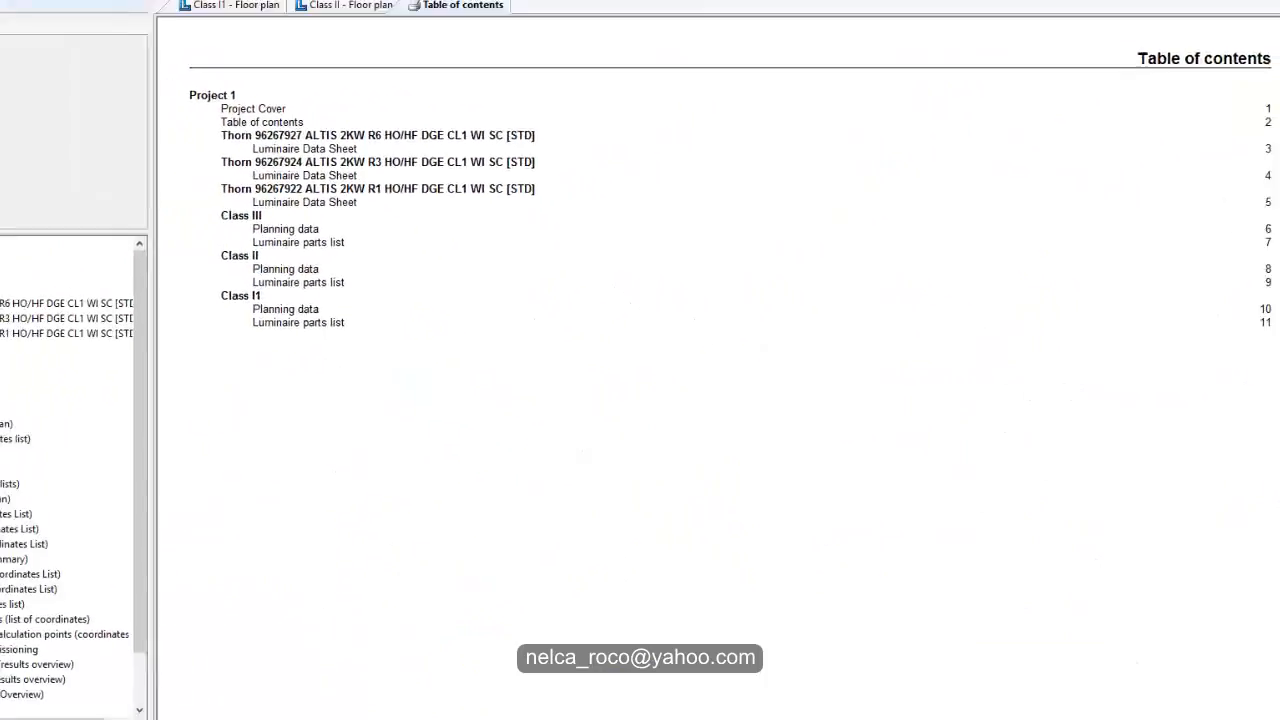
Review the project's luminaire parts list for the number of pieces per floodlight type, and return to the Class I1 floor plan.
left_click(363, 335)
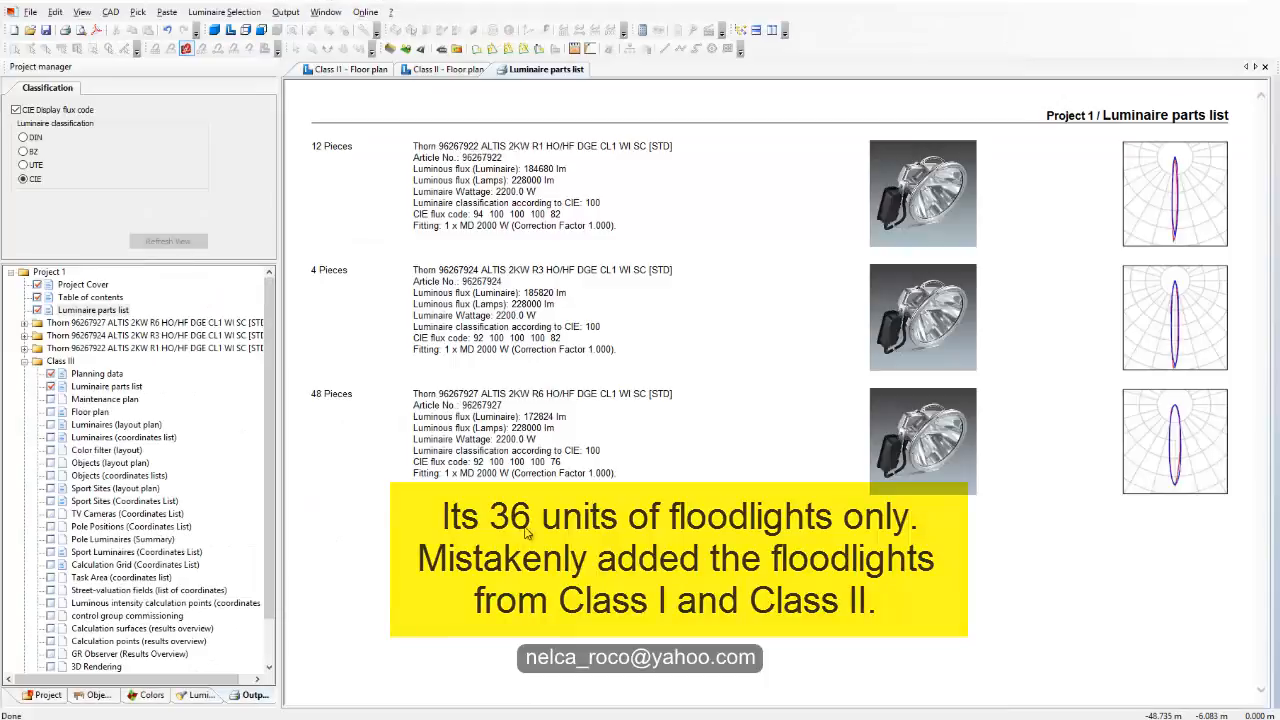
left_click(365, 69)
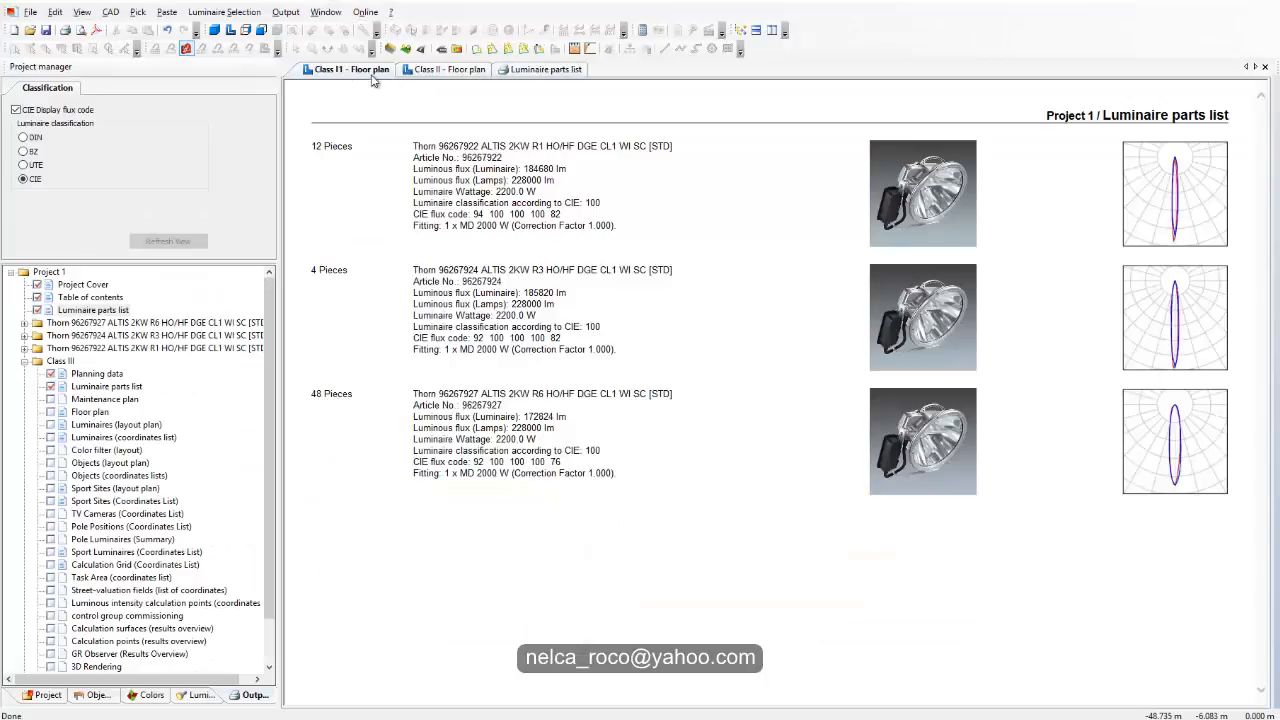
scroll(600, 420, "up", 4)
scroll(648, 462, "down", 3)
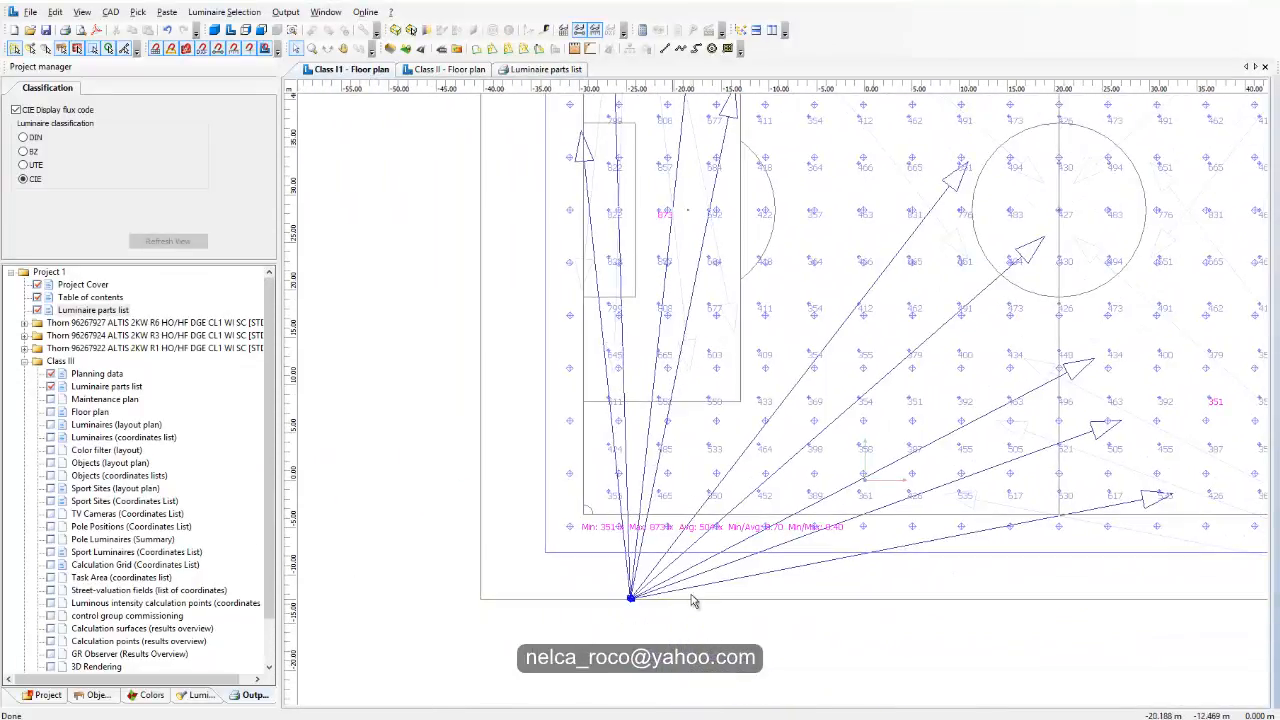
middle_click_drag(820, 576, 780, 528)
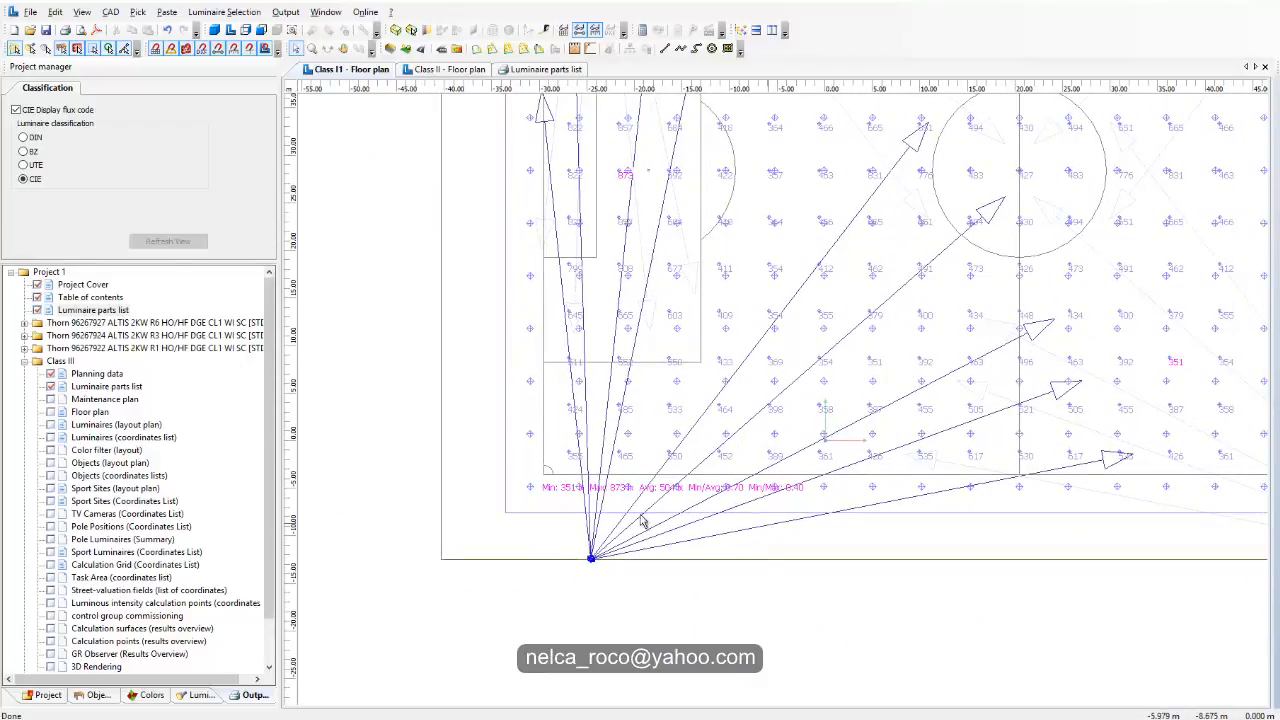
Check the beam angles of the two floodlights aimed closest to the near touchline.
left_click(650, 546)
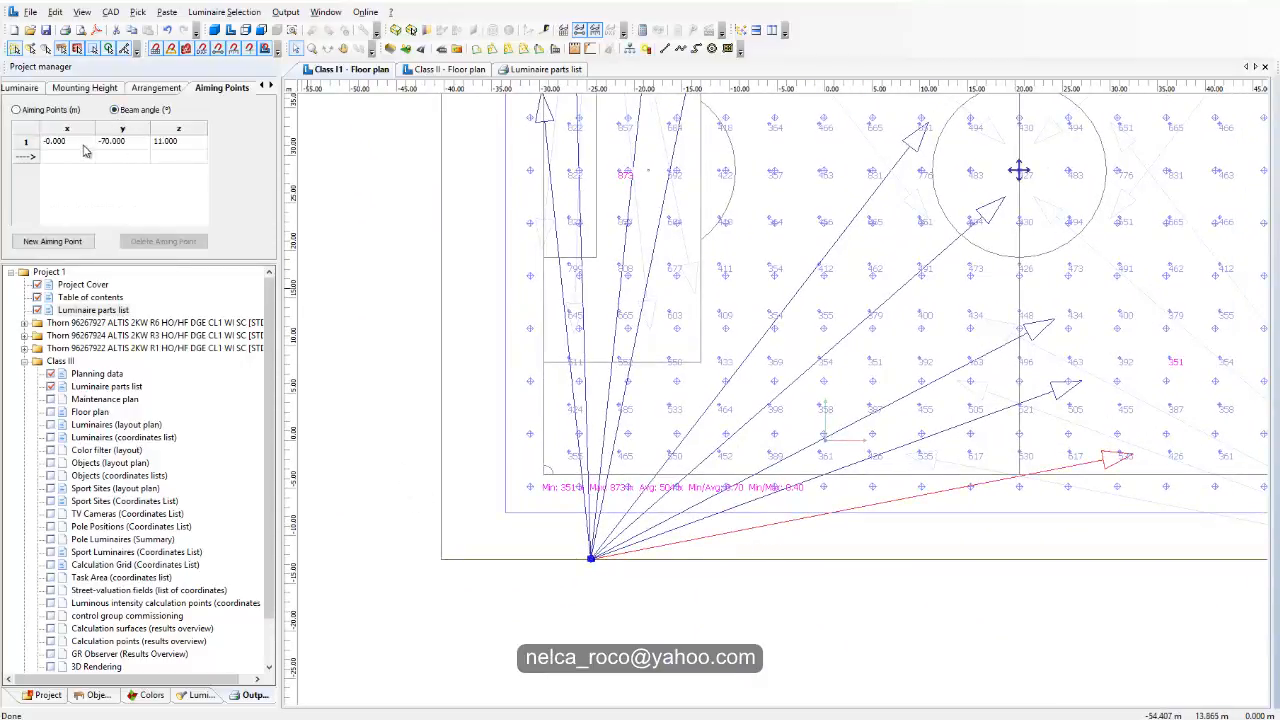
left_click(689, 522)
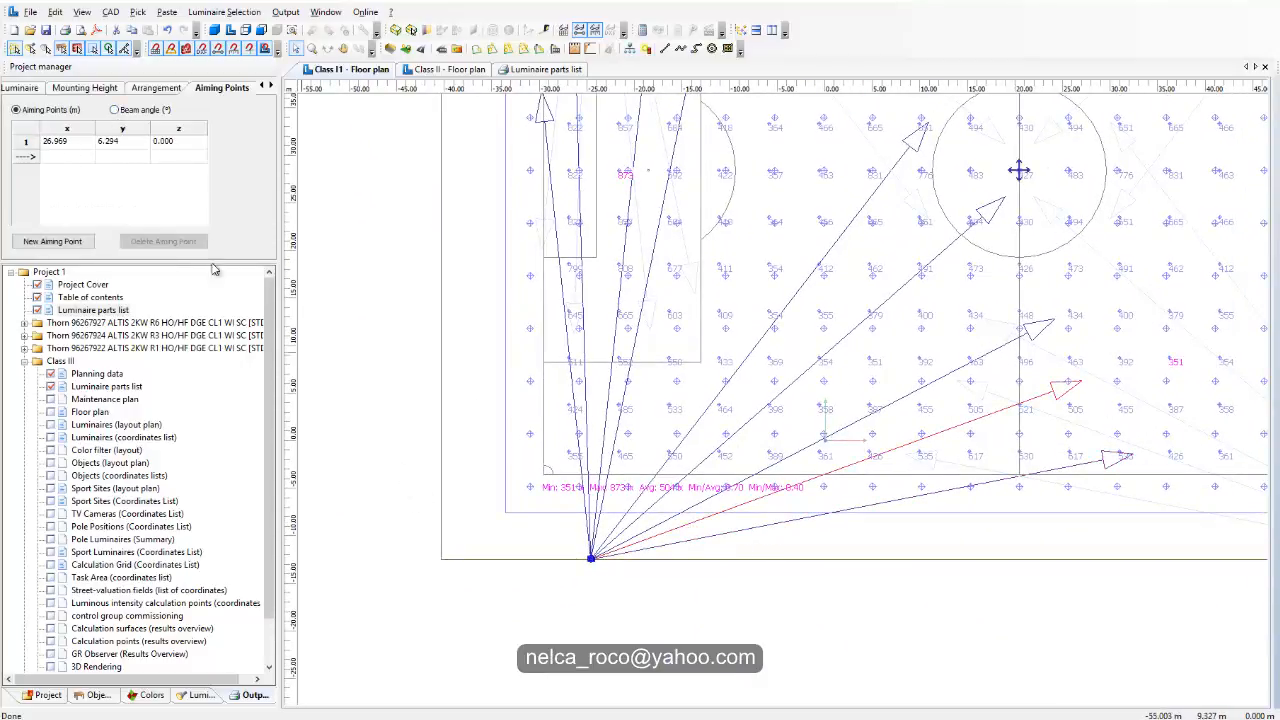
left_click(136, 110)
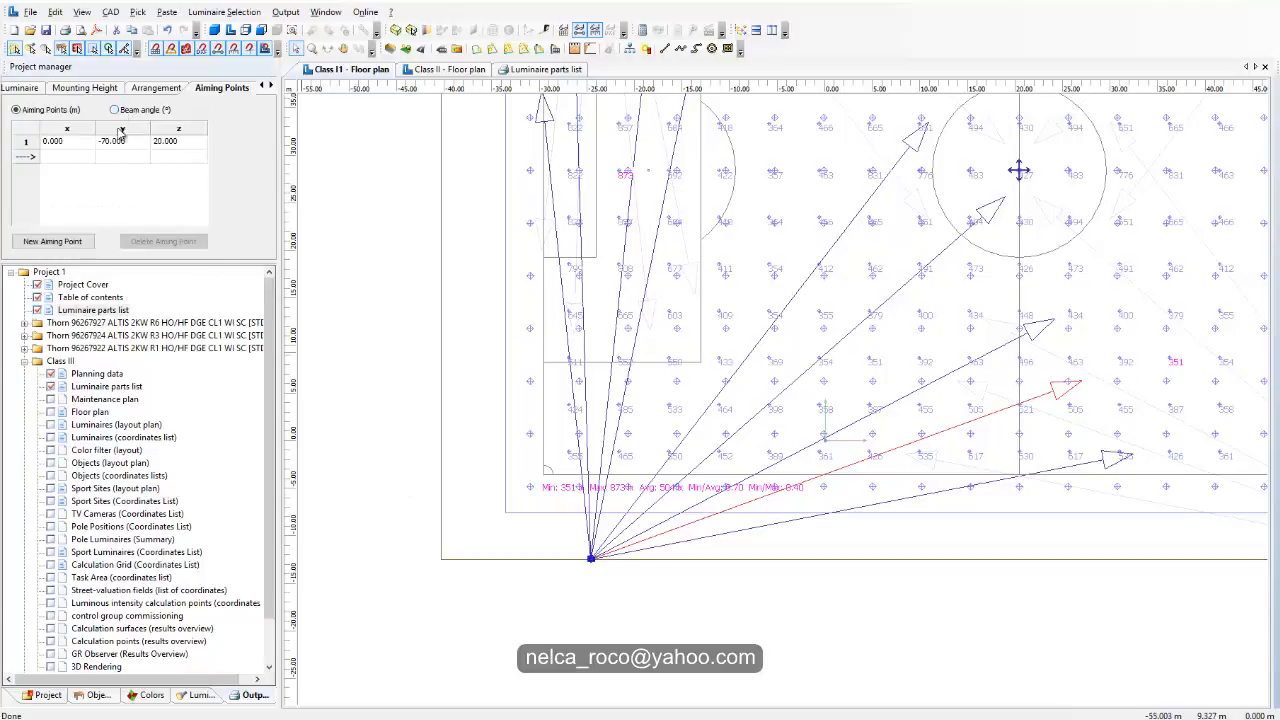
Set the z beam angle to 27° for the third floodlight up from the near touchline.
left_click(706, 497)
left_click(116, 110)
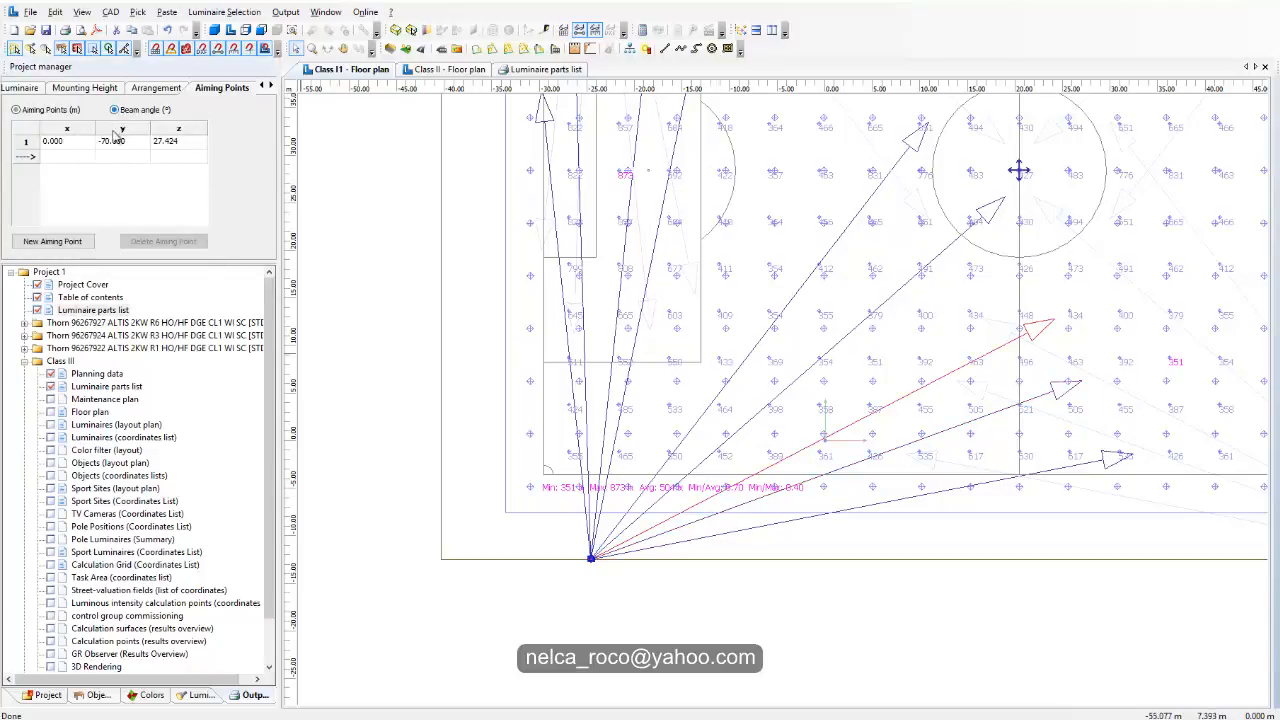
left_click(169, 147)
type("27")
key("Return")
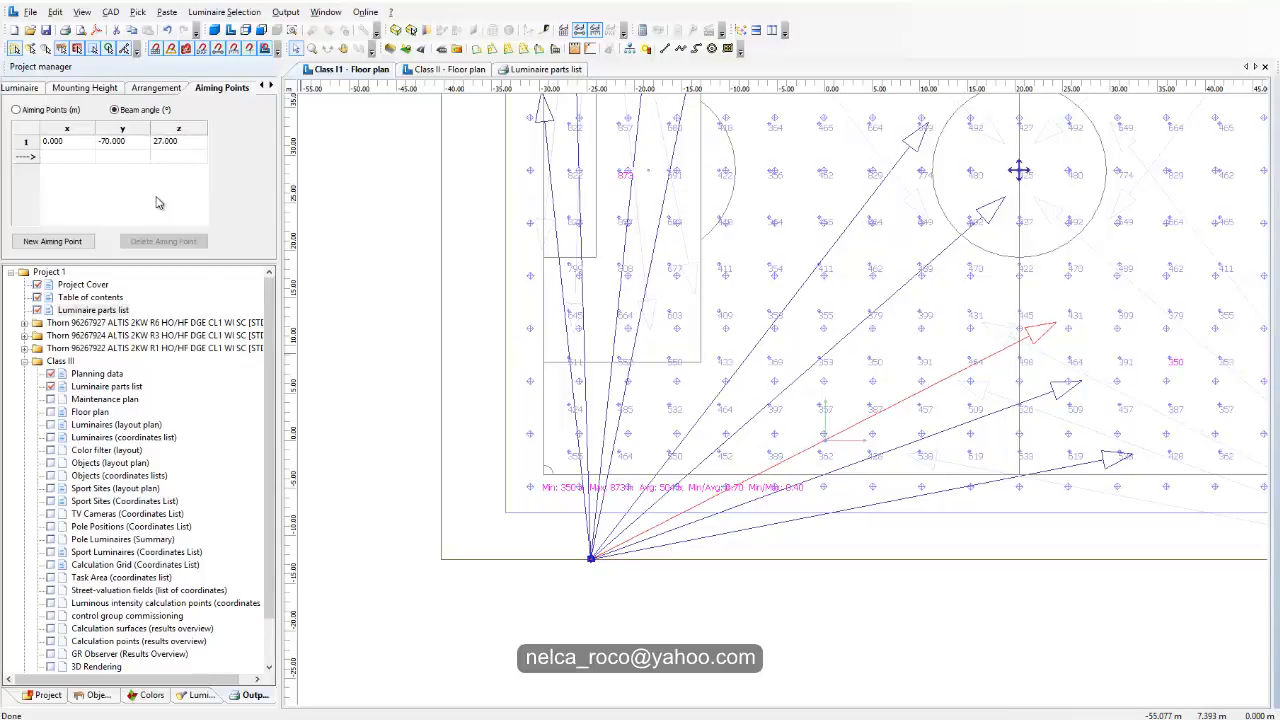
Set the Class I1 floodlight aimed inside the centre circle to a y beam angle of -70° and a z beam angle of 41°.
left_click(798, 378)
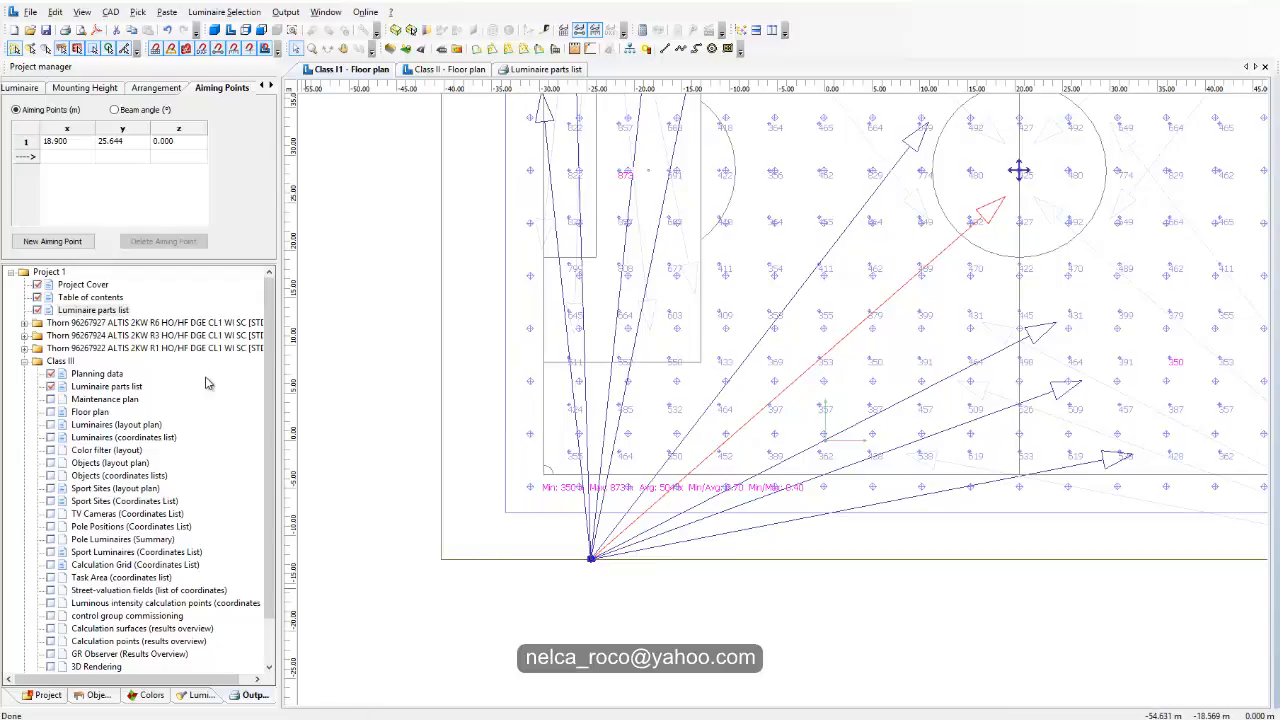
left_click(115, 110)
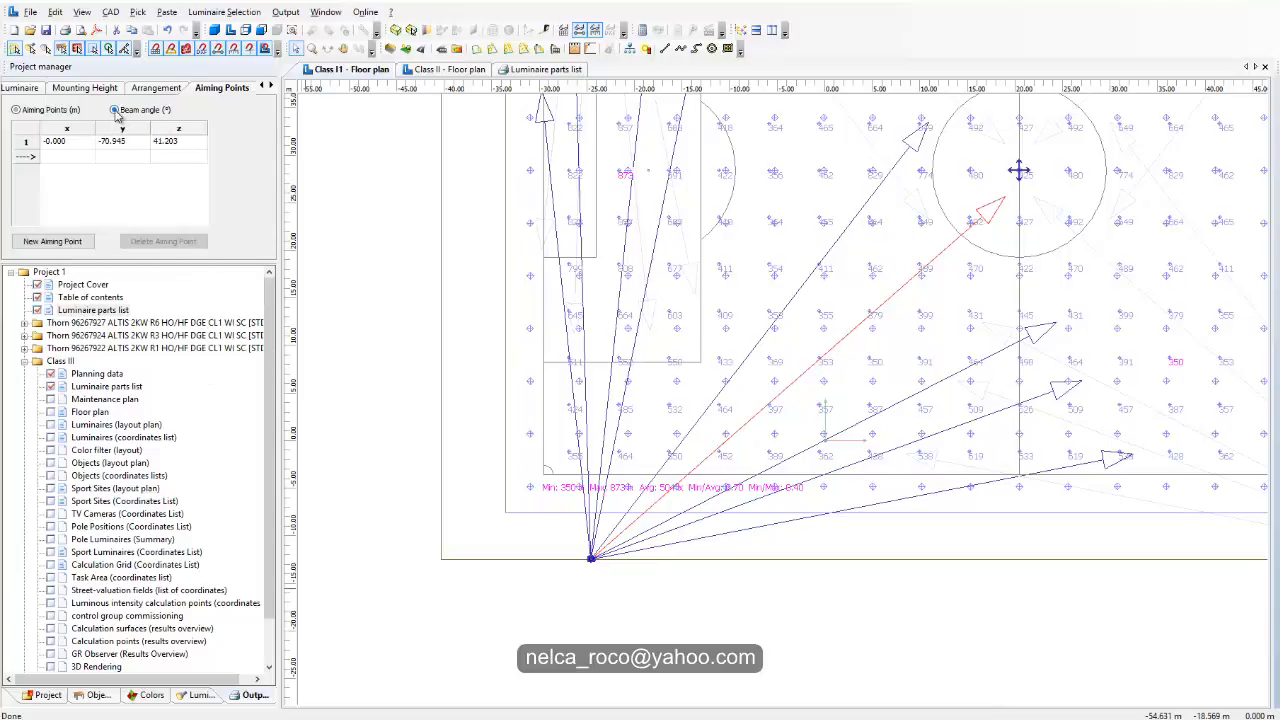
left_click(120, 145)
type("-70")
key("Return")
left_click(168, 146)
type("41")
key("Return")
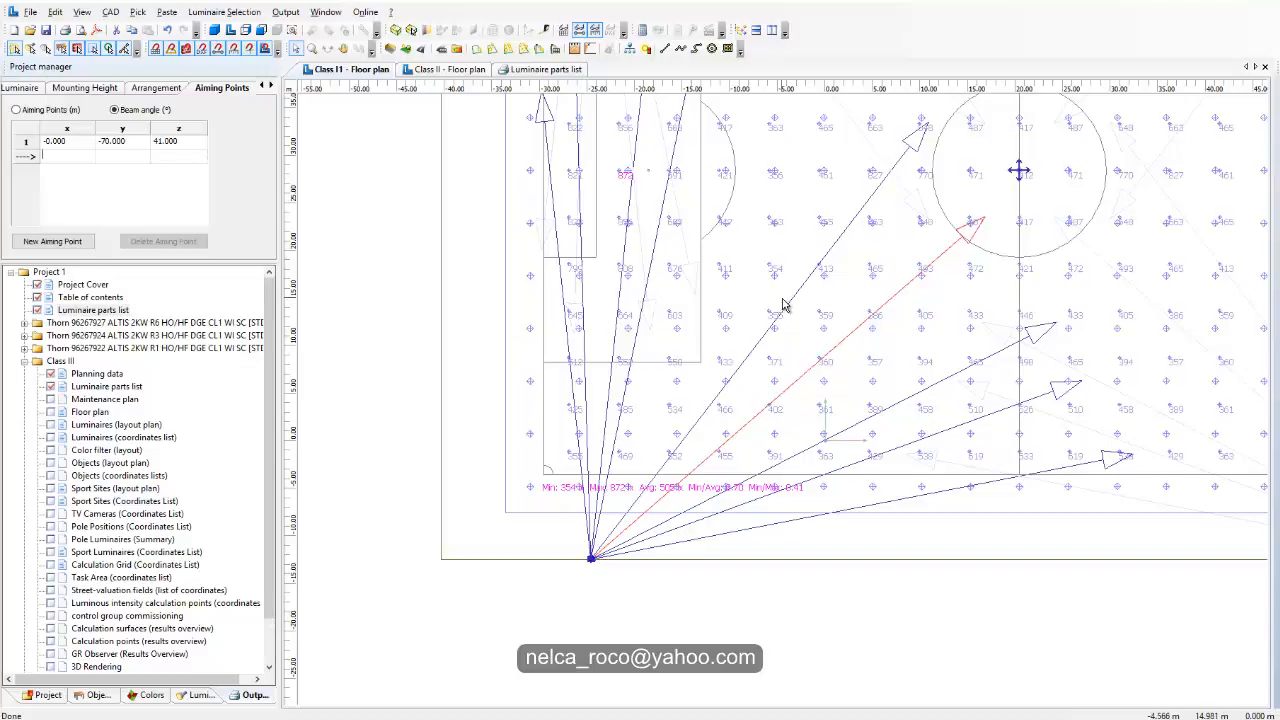
In the Class II floor plan, set the floodlight aimed inside the centre circle to beam angles of y -70° and z 41°.
left_click(458, 71)
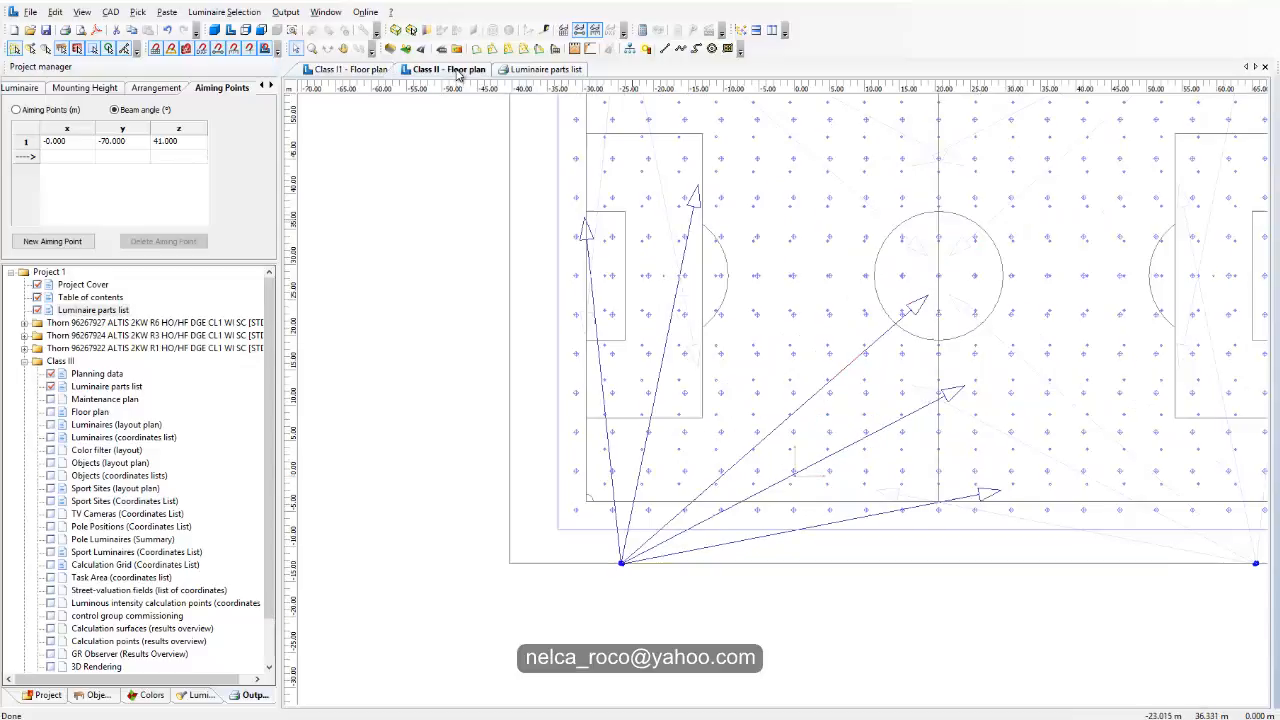
left_click(366, 72)
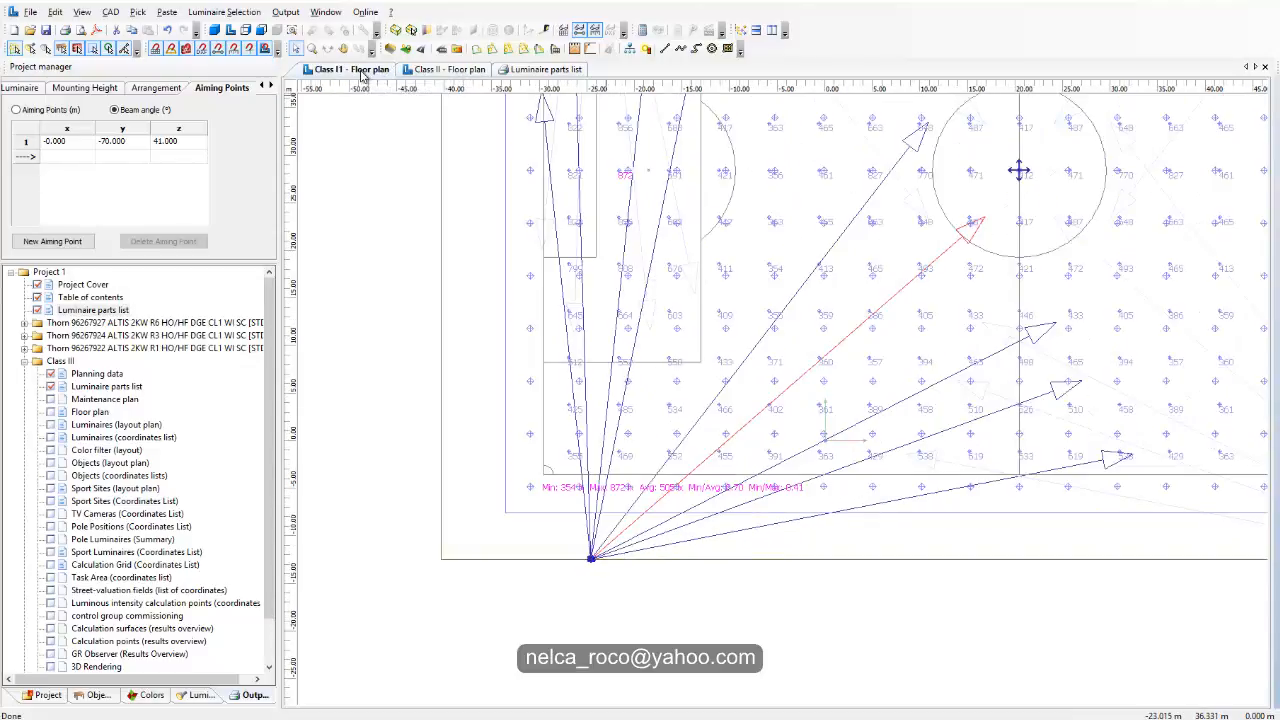
left_click(424, 72)
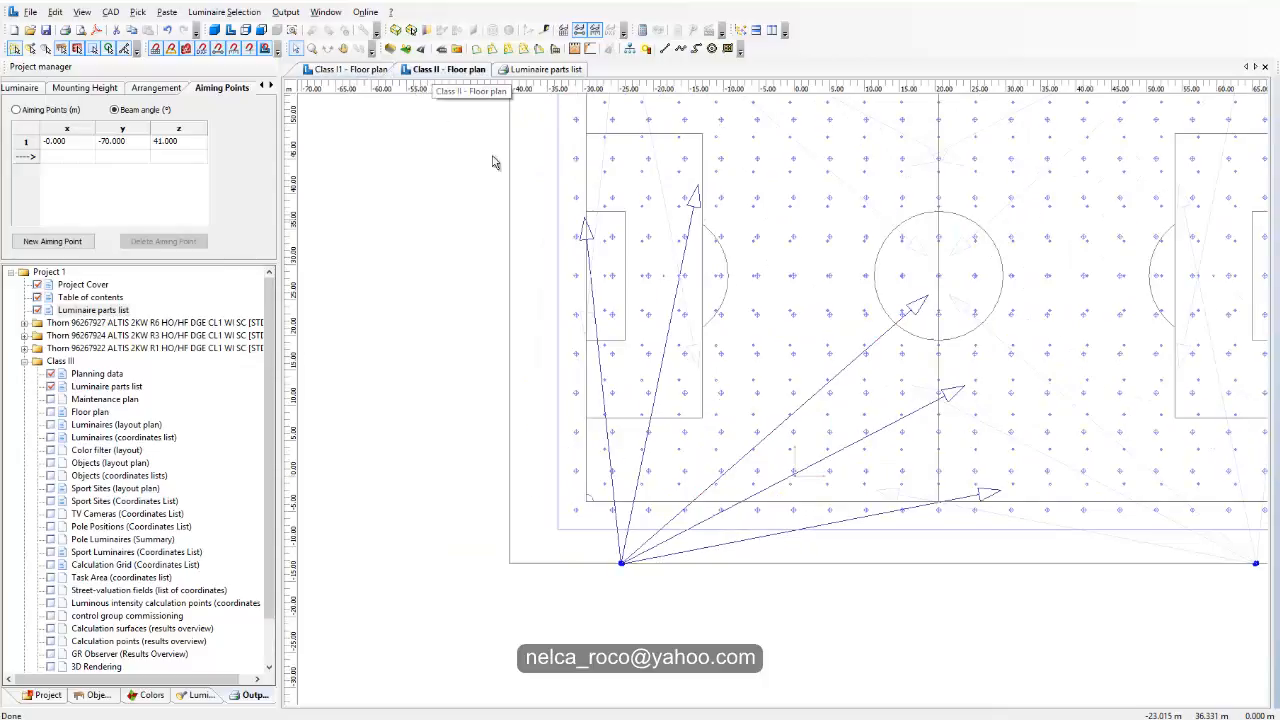
left_click(873, 342)
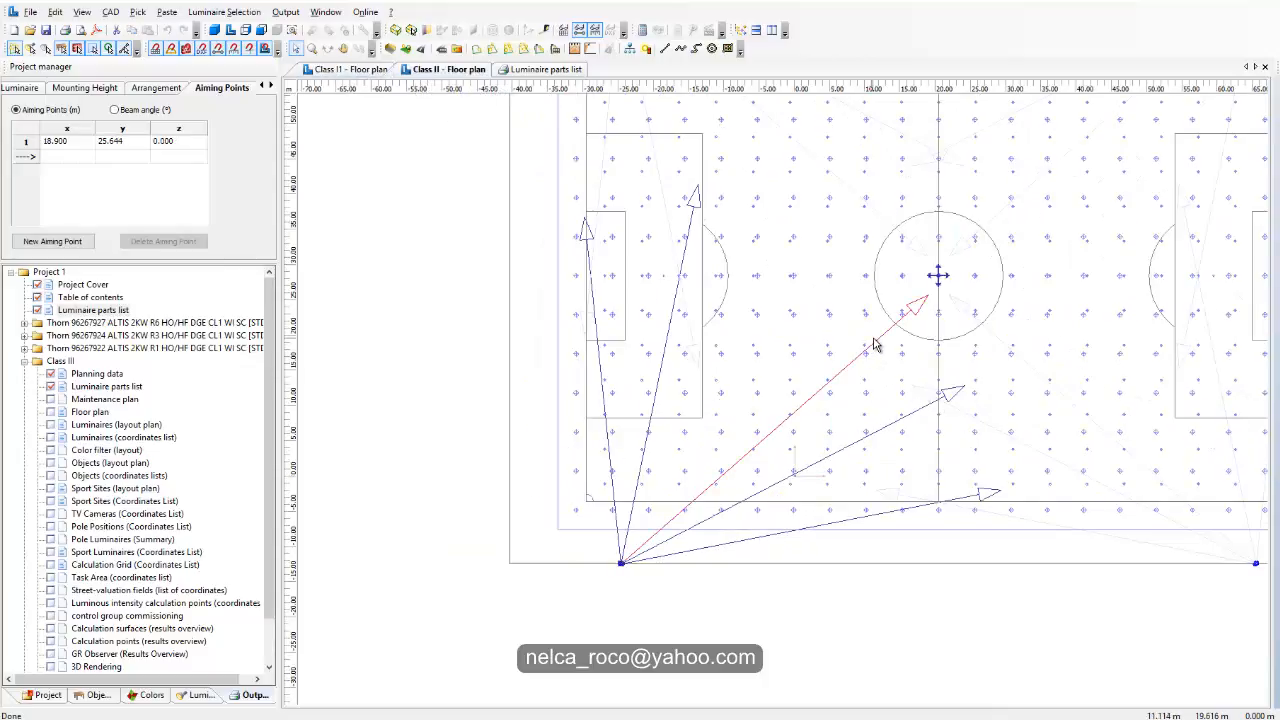
left_click(114, 111)
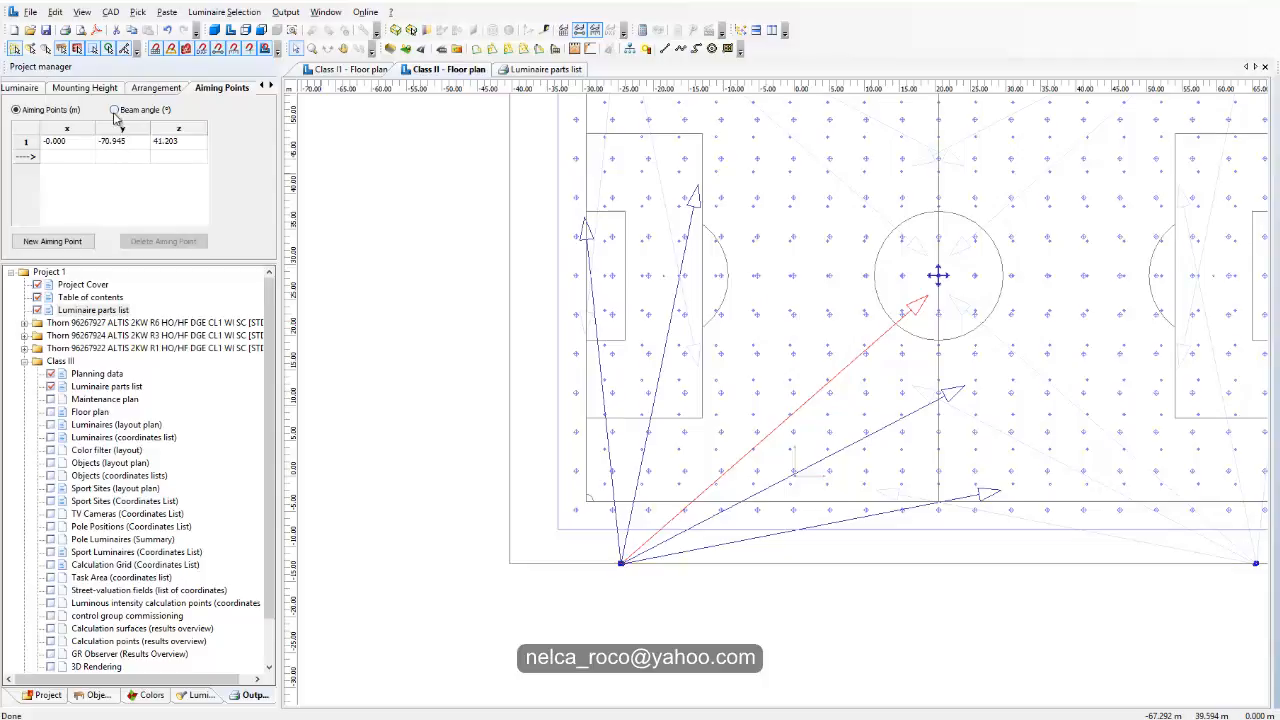
left_click(120, 145)
type("-70")
key("Return")
type("41")
key("Return")
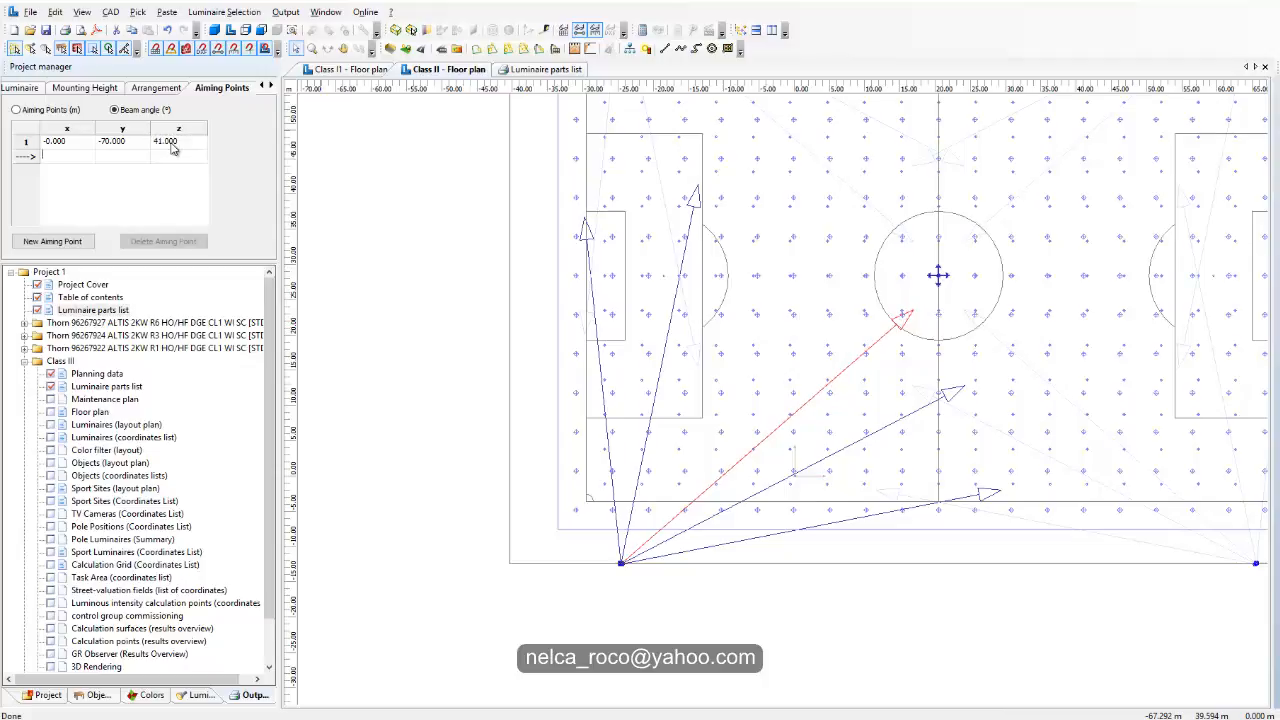
Check the illuminance and uniformity results below the Class II pitch.
scroll(648, 374, "up", 2)
scroll(645, 380, "up", 2)
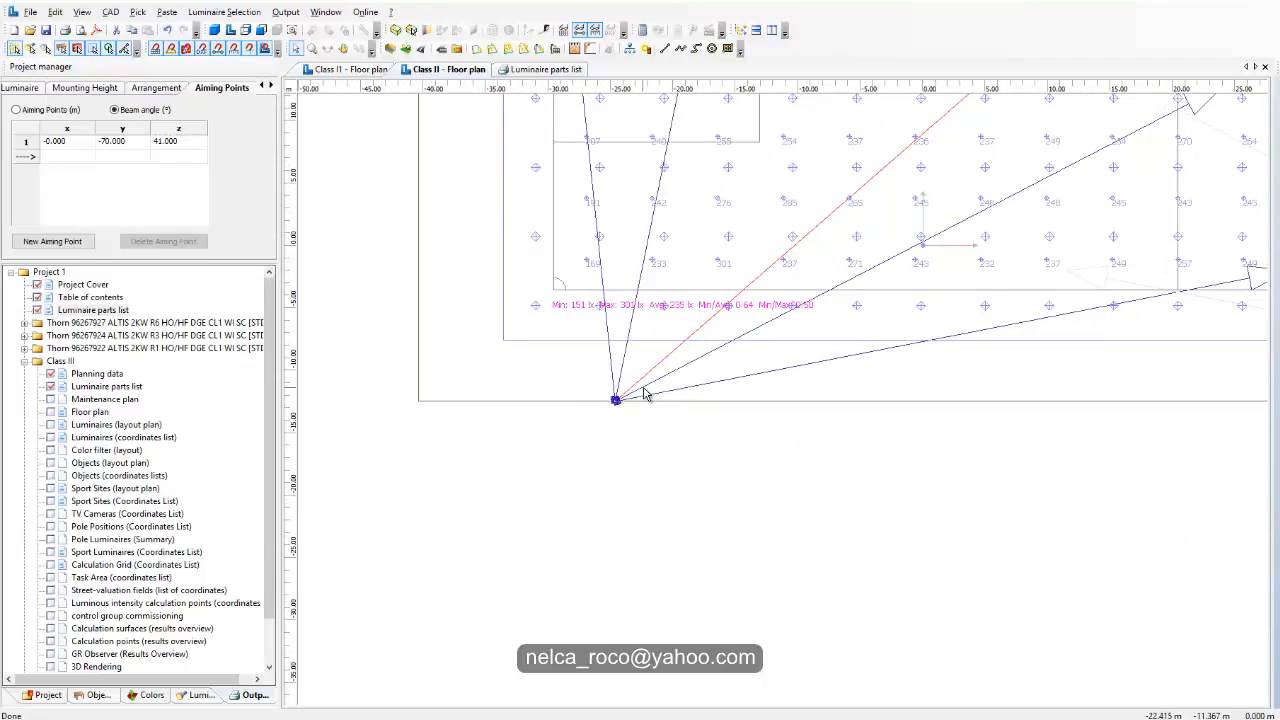
scroll(645, 393, "down", 3)
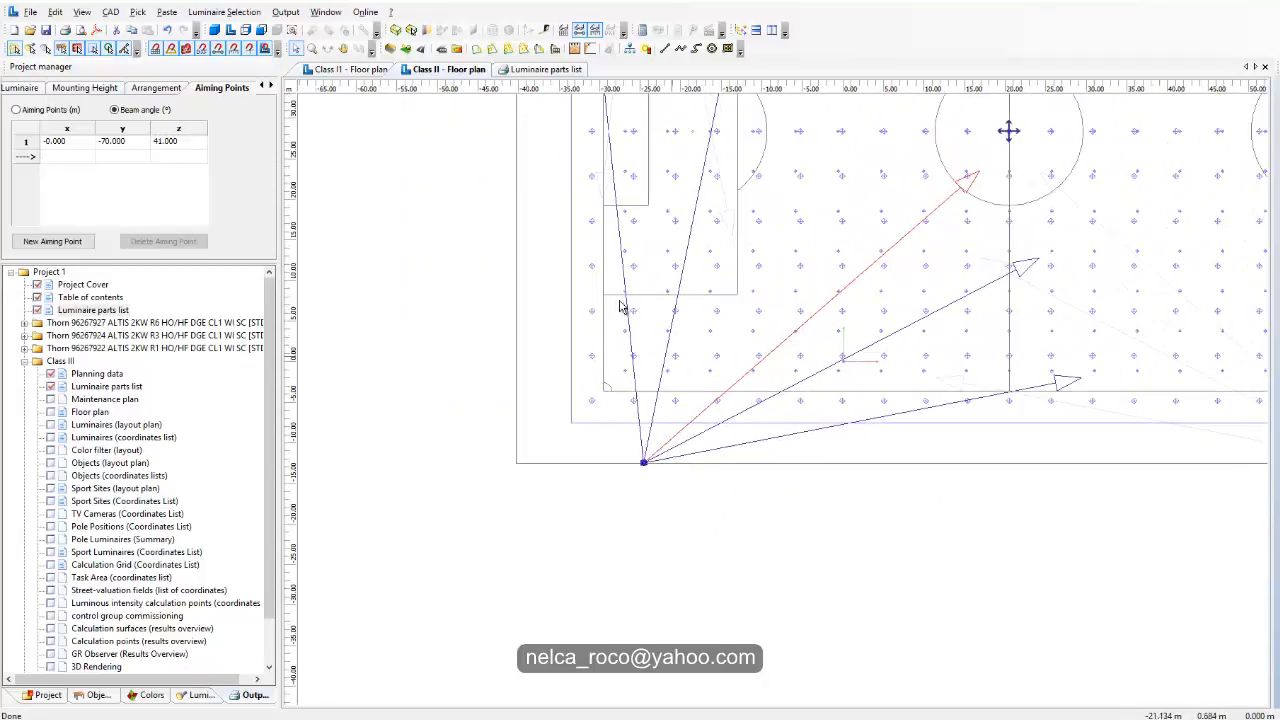
In the Class I1 floor plan, try z beam angles of 52° and 54° for the floodlight aimed just outside the centre circle, settling on 53°.
left_click(392, 71)
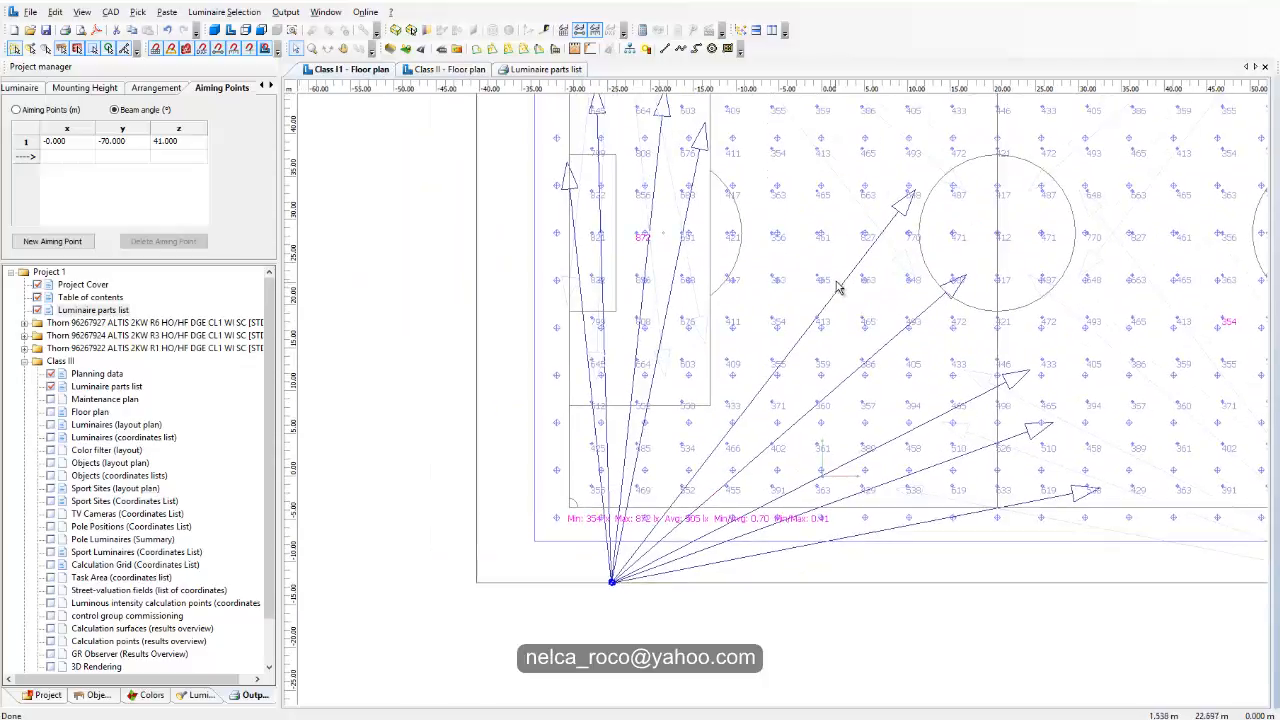
left_click(838, 292)
left_click(115, 110)
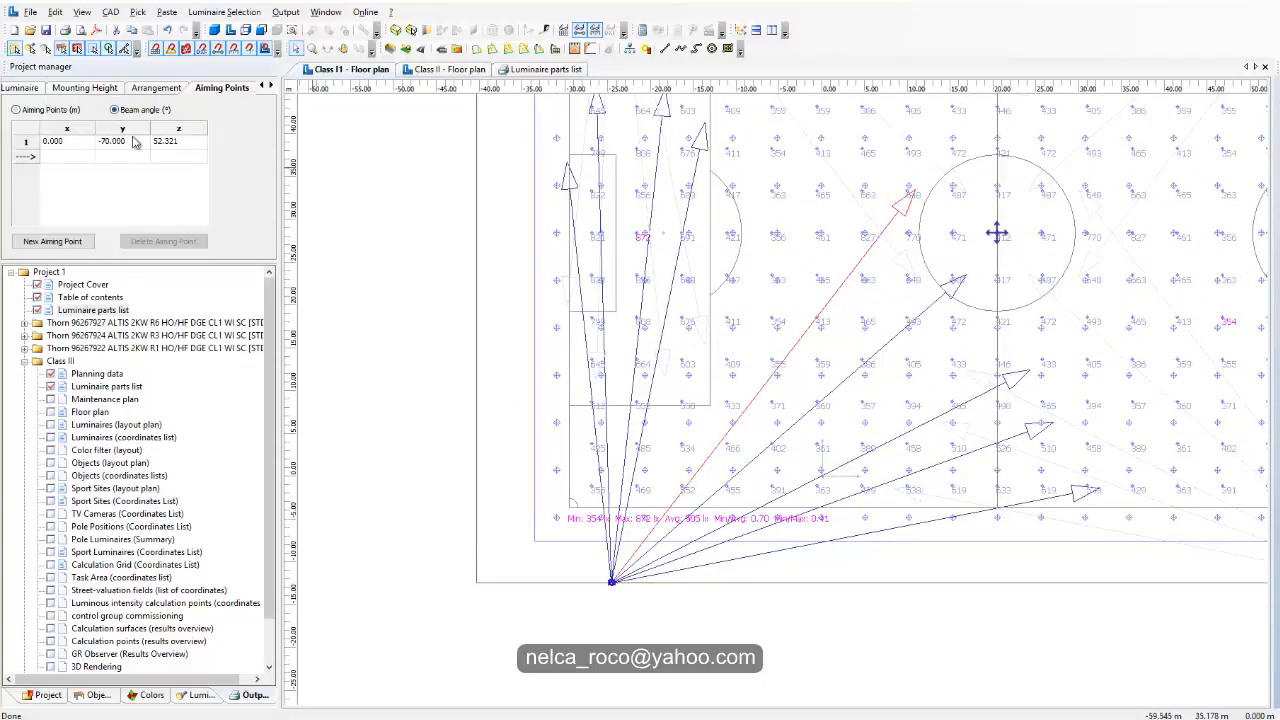
left_click(169, 145)
type("52")
key("Return")
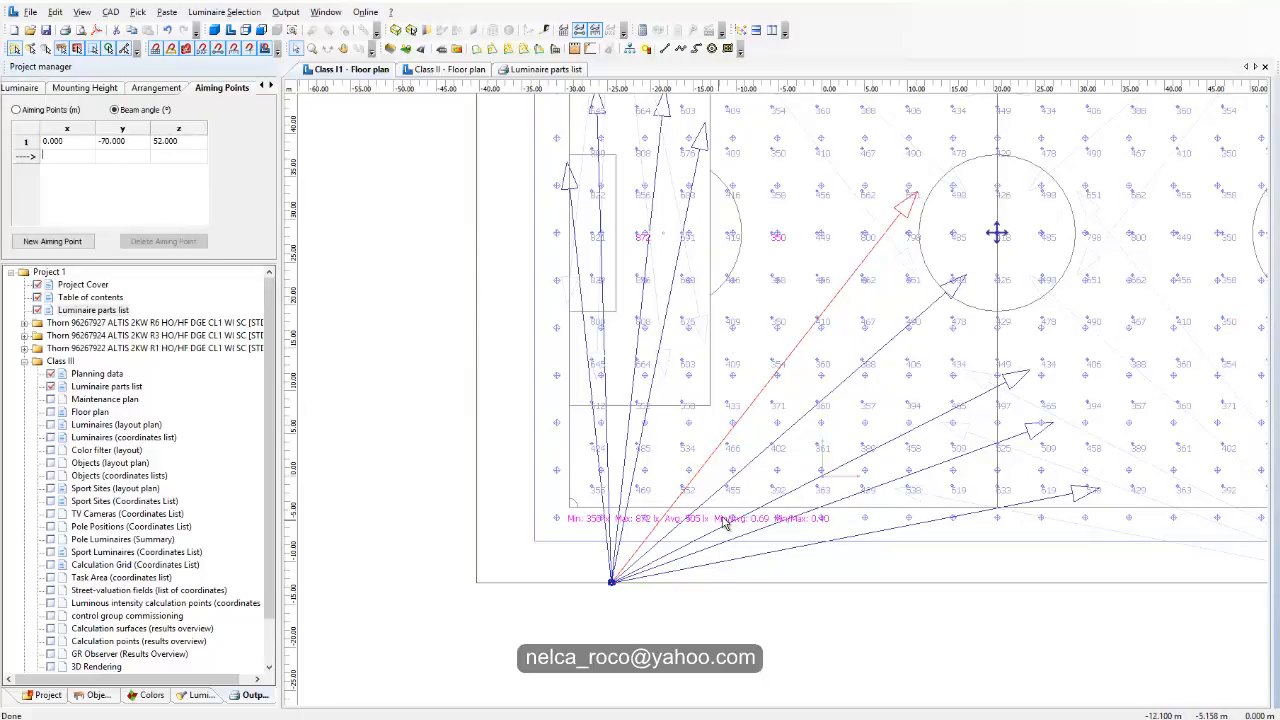
left_click(168, 145)
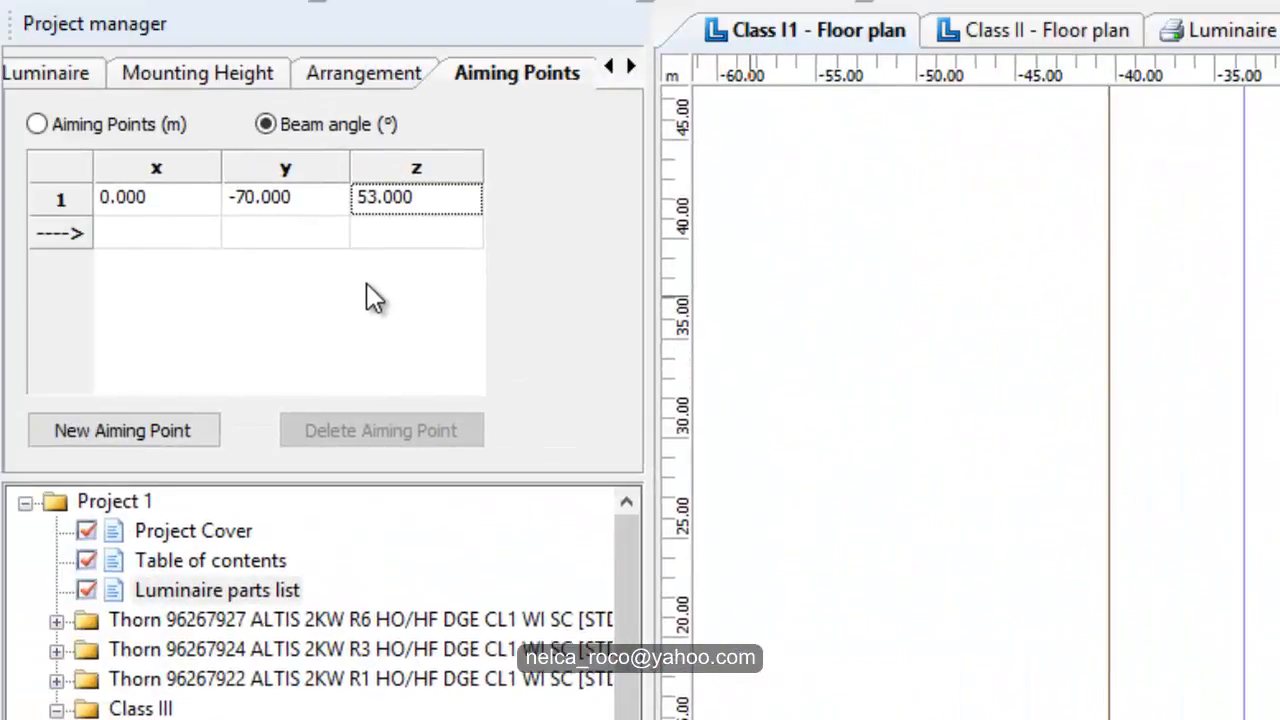
type("54")
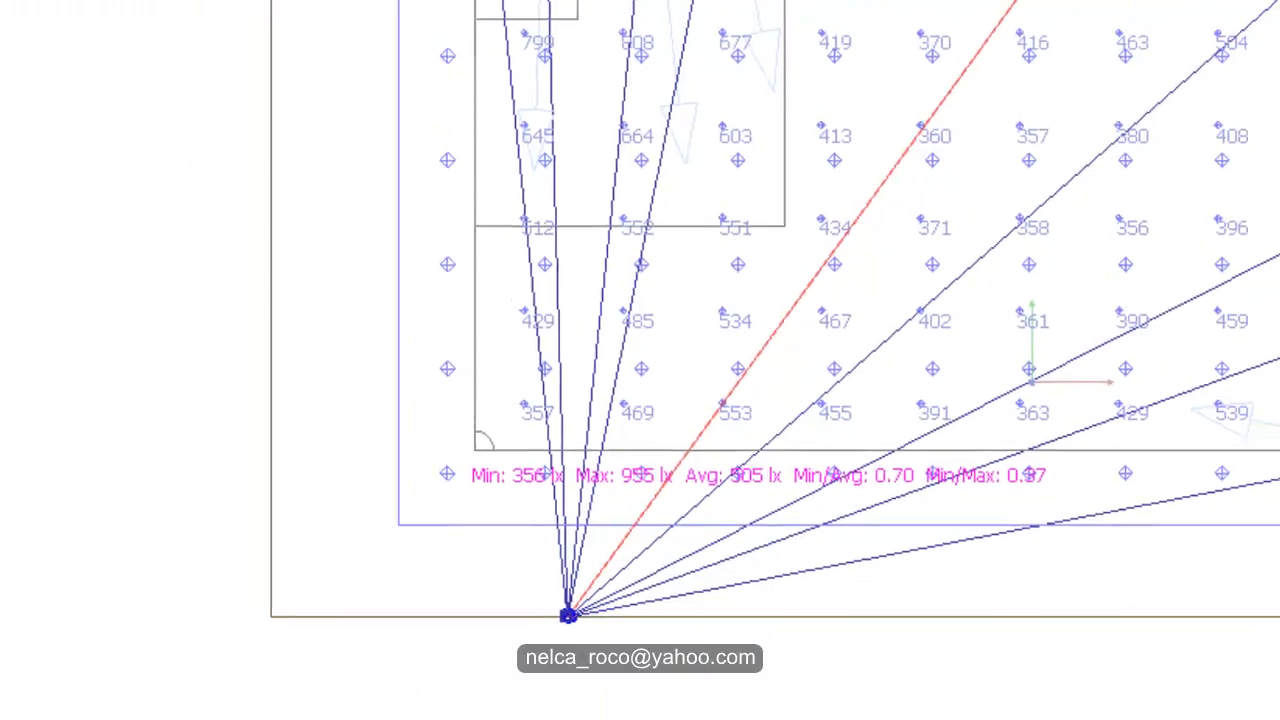
key("Return")
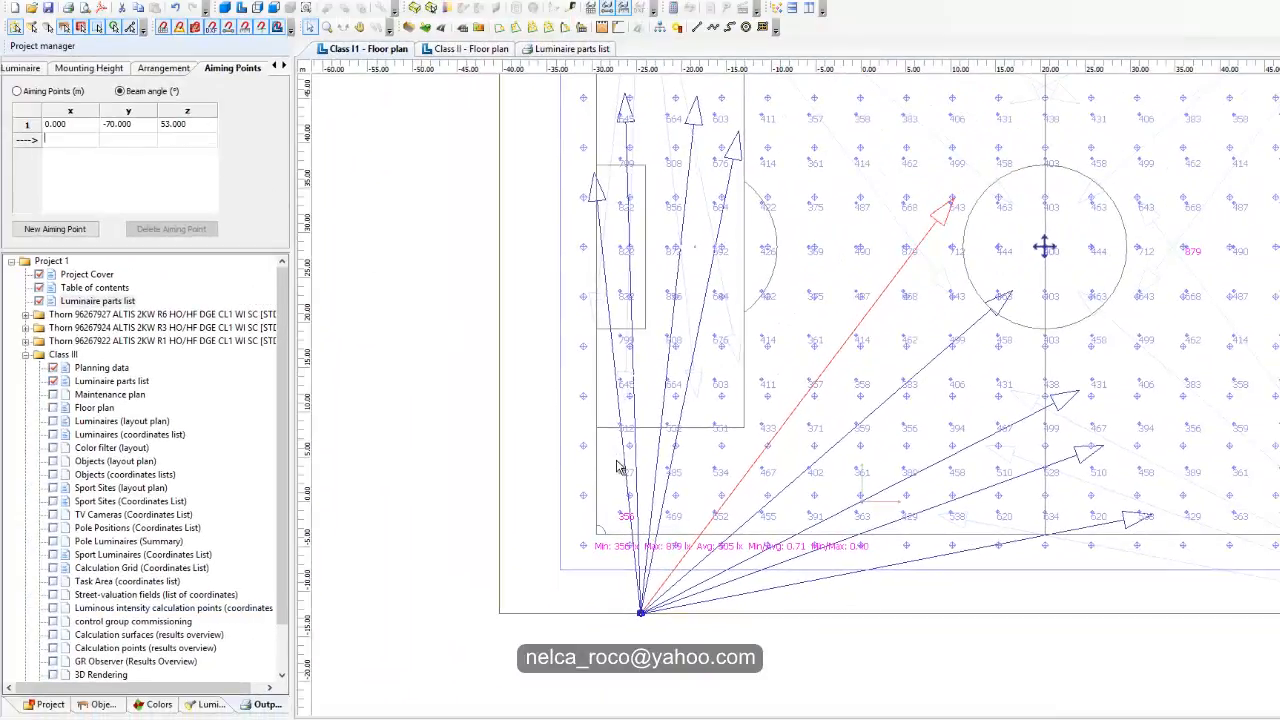
Show the beam angles of the Class I1 floodlight aimed at the penalty area's edge nearest midfield.
scroll(788, 576, "up", 3)
middle_click_drag(795, 561, 865, 424)
scroll(824, 412, "down", 4)
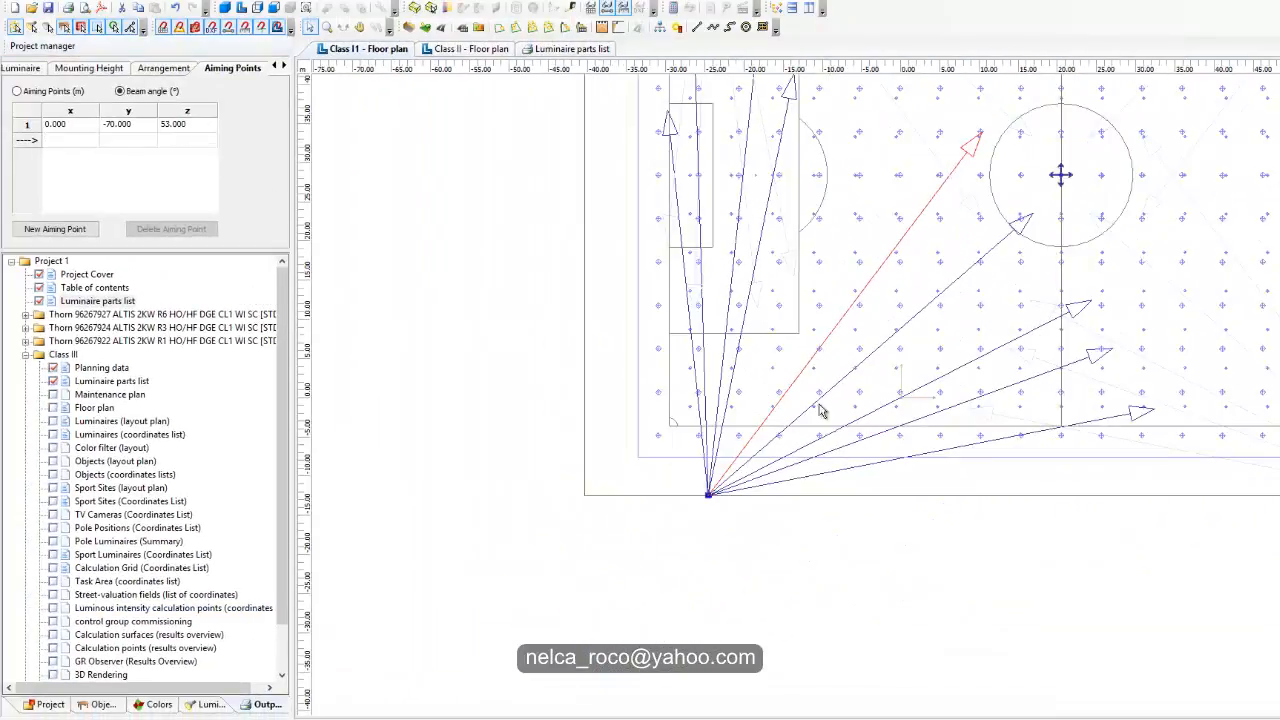
middle_click_drag(799, 334, 789, 380)
left_click(752, 278)
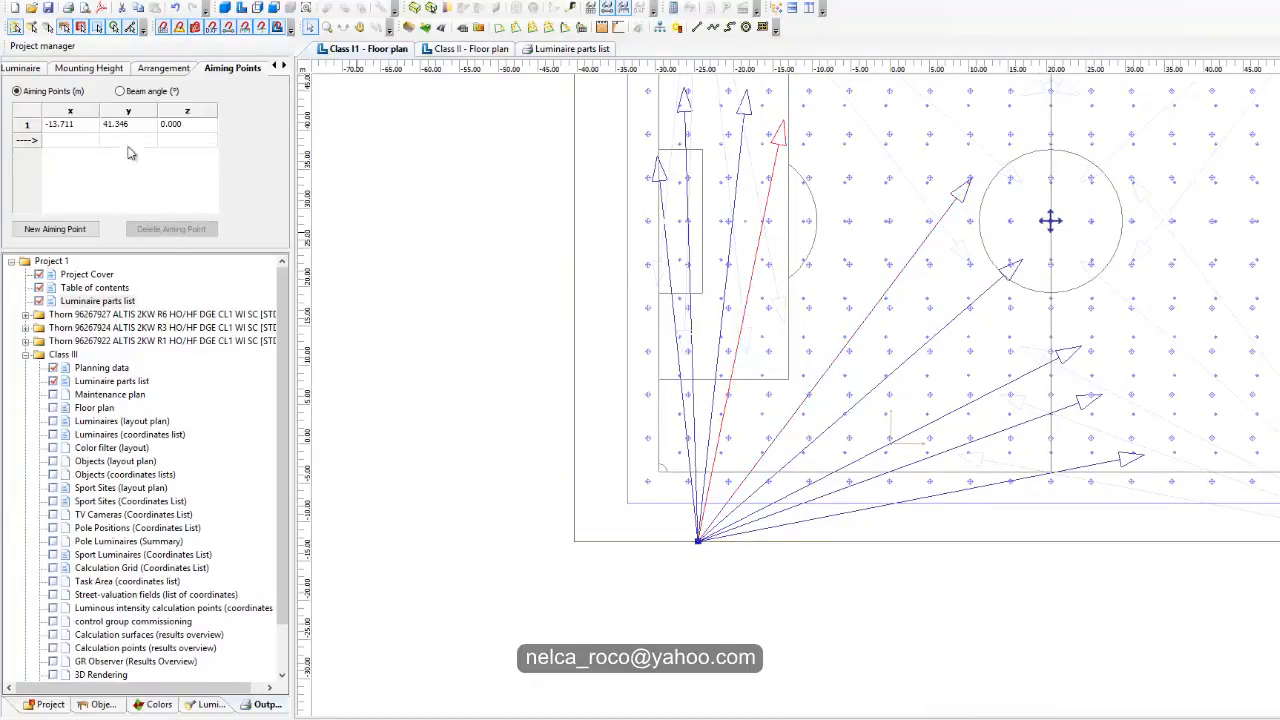
left_click(120, 92)
left_click(175, 128)
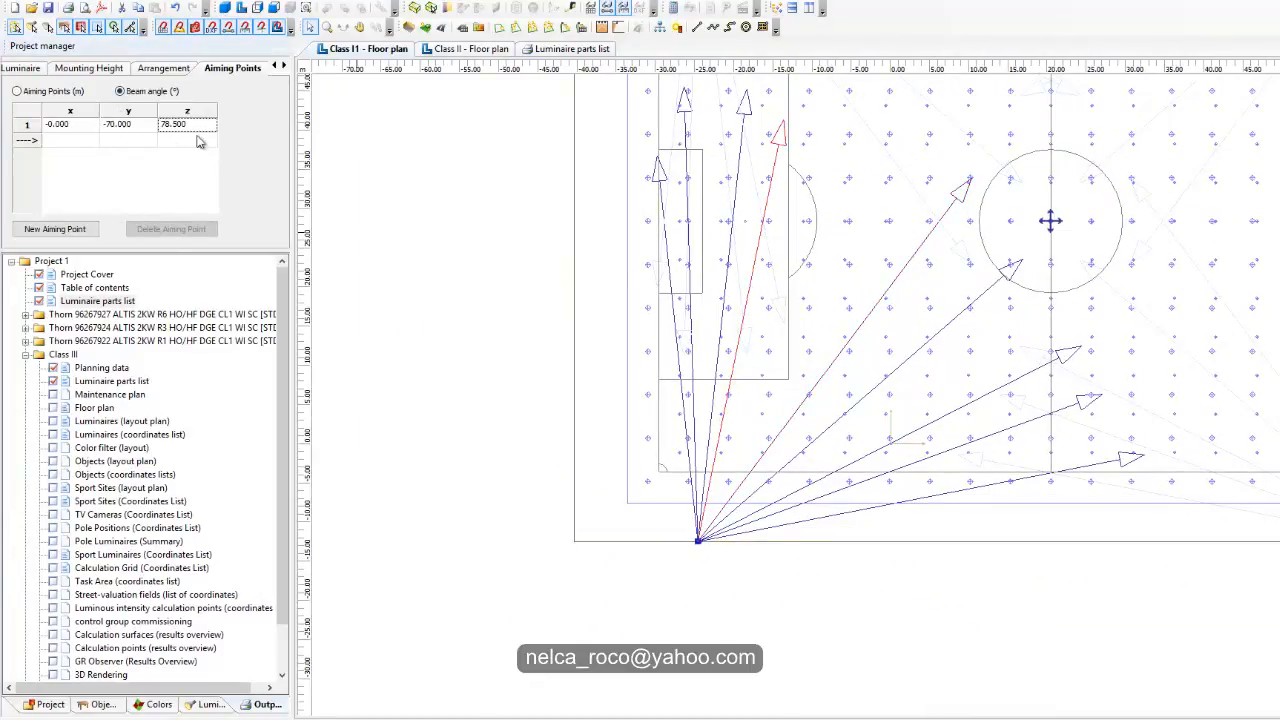
Set the z beam angle to 84° for the adjacent floodlight aimed into the penalty area.
left_click(737, 220)
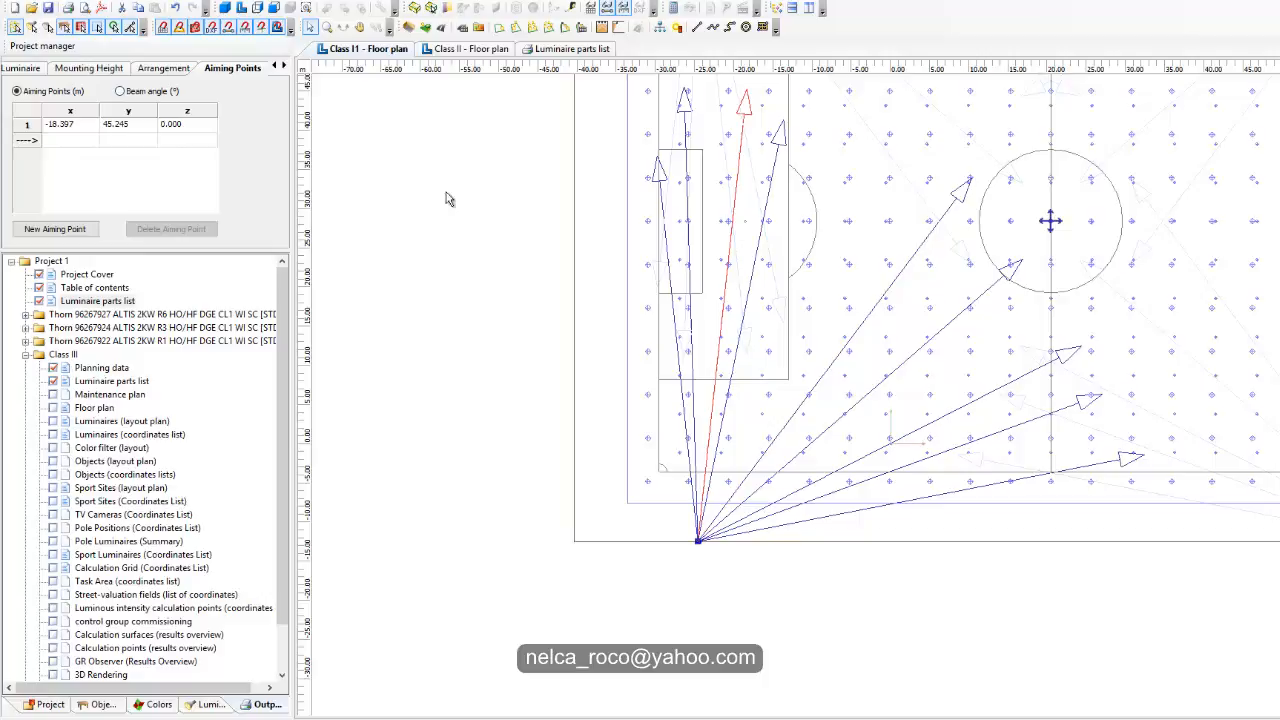
left_click(120, 92)
left_click(174, 130)
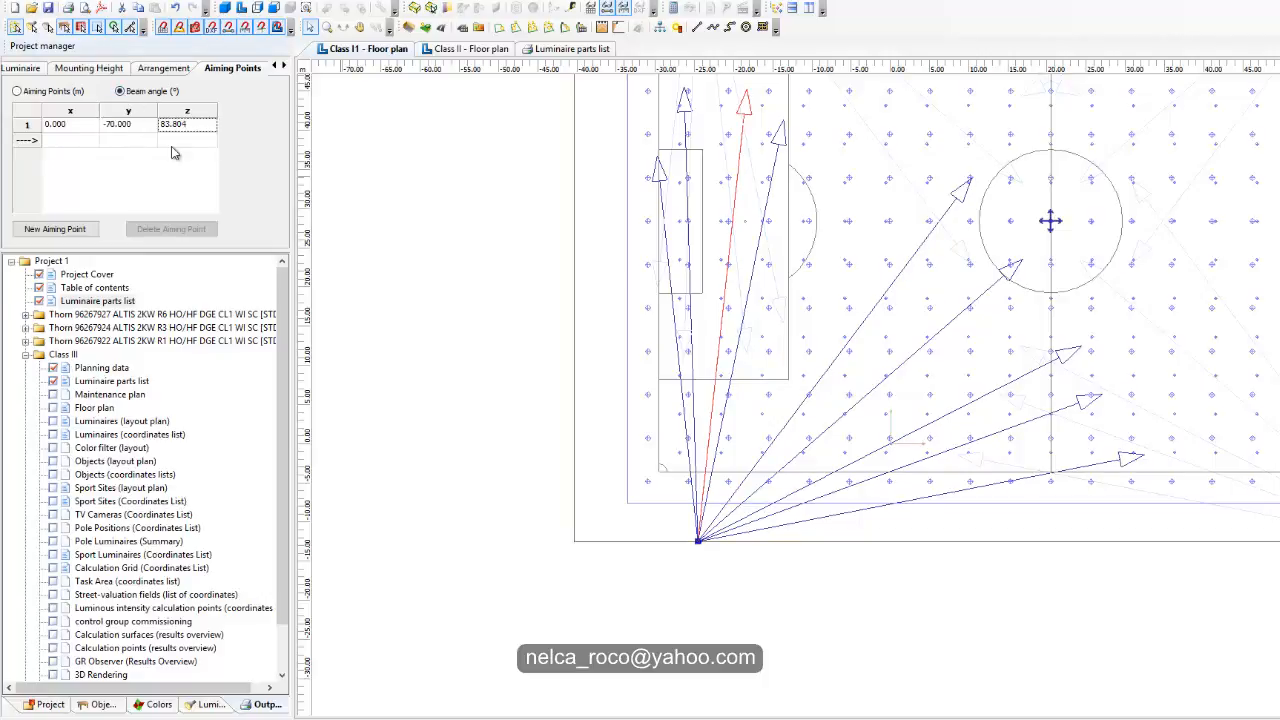
type("84")
key("Return")
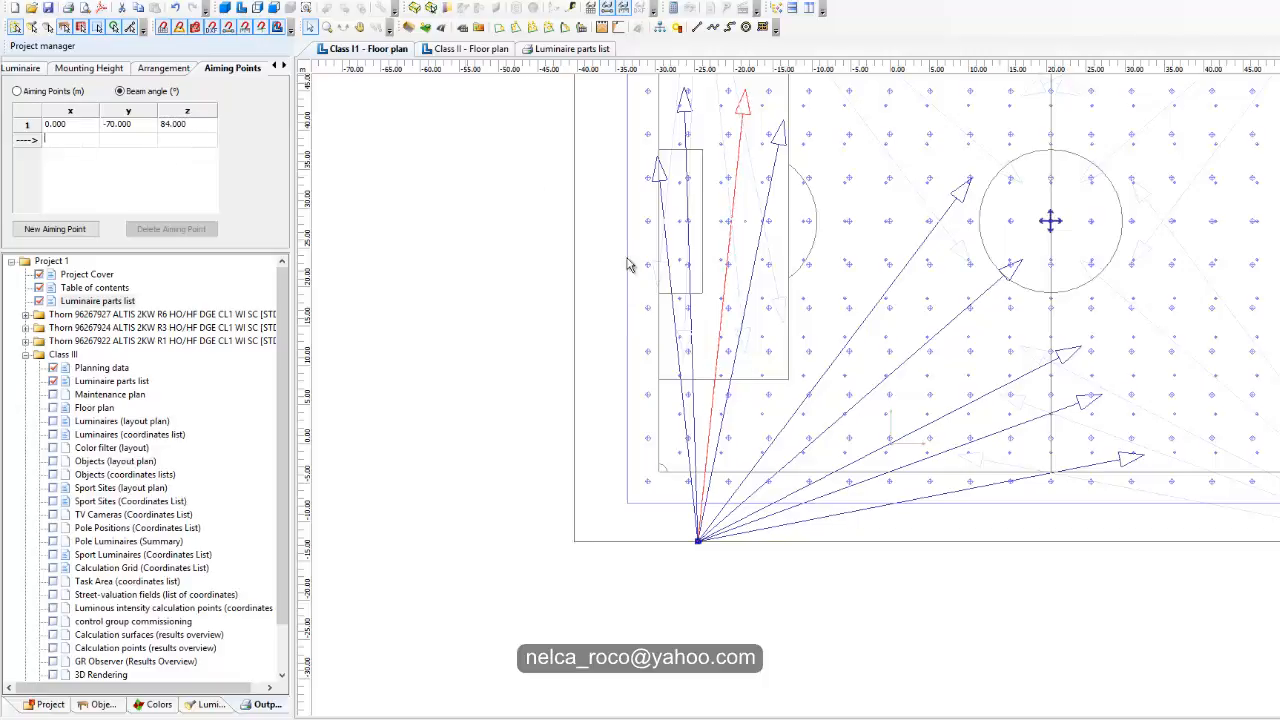
Set the z beam angle to 92° for the next floodlight towards the goal line.
scroll(630, 265, "up", 3)
middle_click_drag(647, 289, 655, 465)
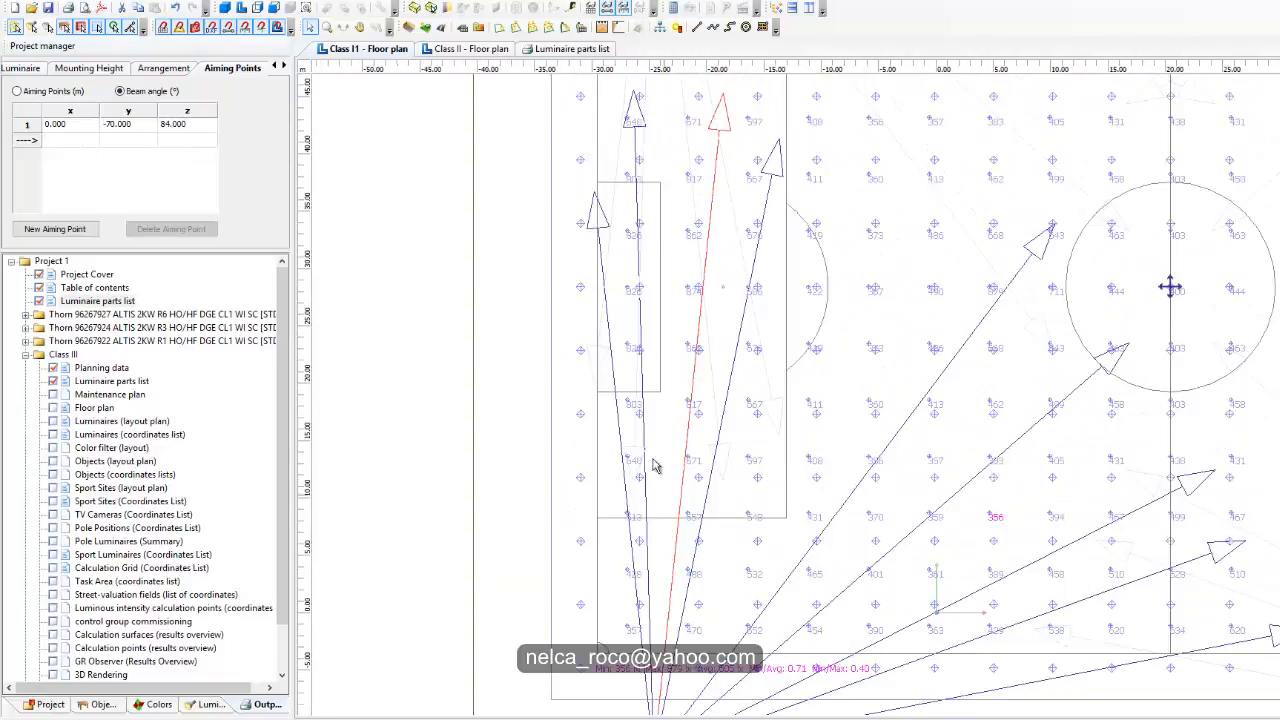
left_click(640, 150)
left_click(120, 91)
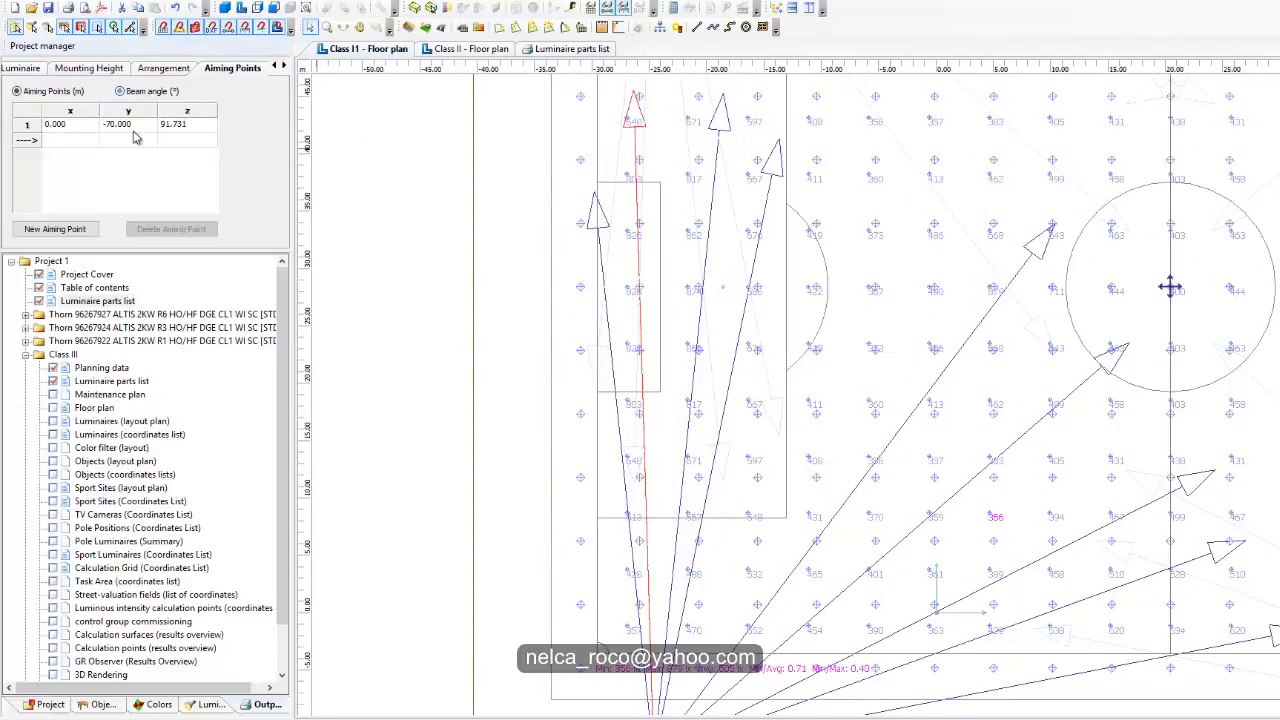
left_click(172, 127)
type("92")
key("Return")
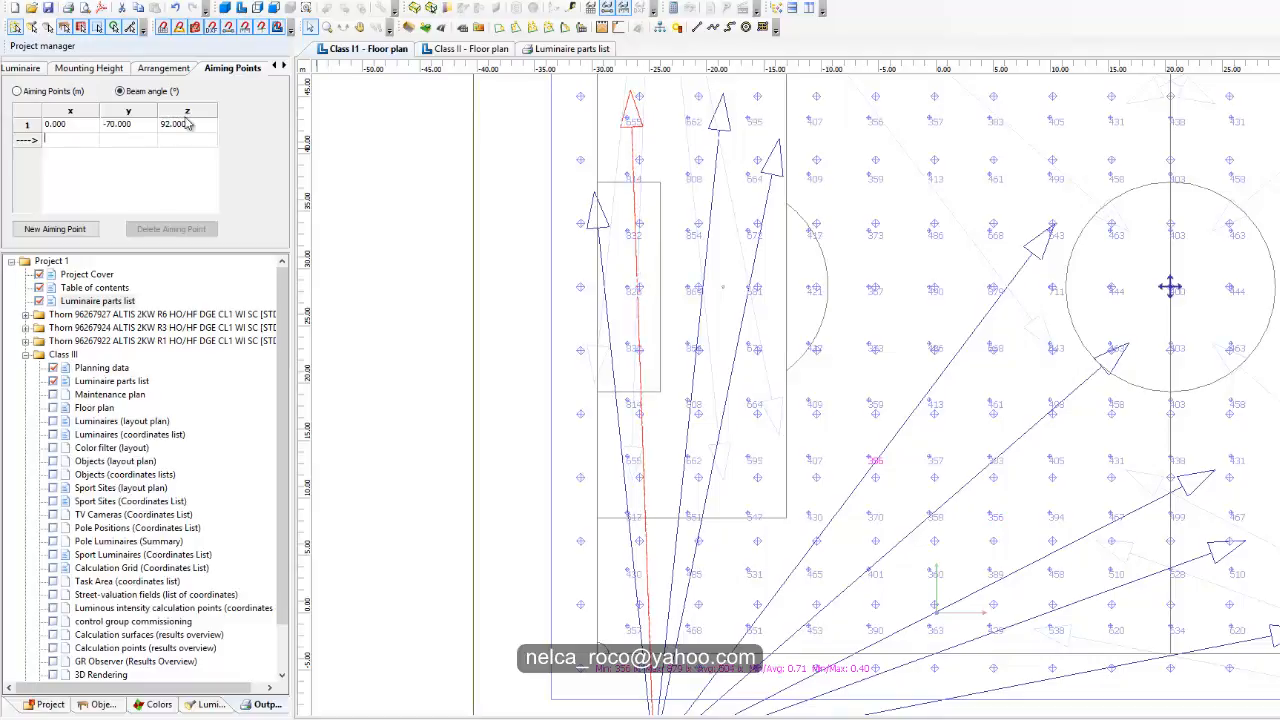
Open the Class I1 pitch in a 3D view and pick out one floodlight aimed near the halfway line to inspect its aiming point.
left_click(241, 8)
left_click(224, 8)
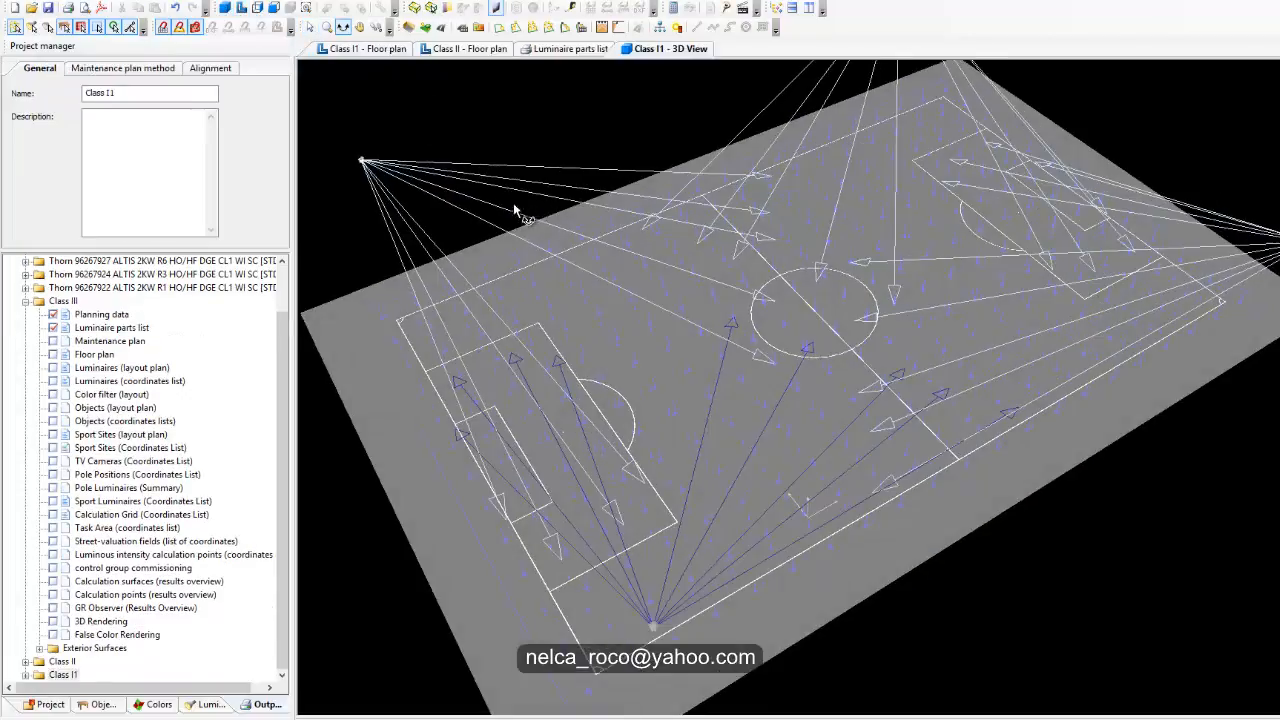
left_click_drag(513, 203, 520, 155)
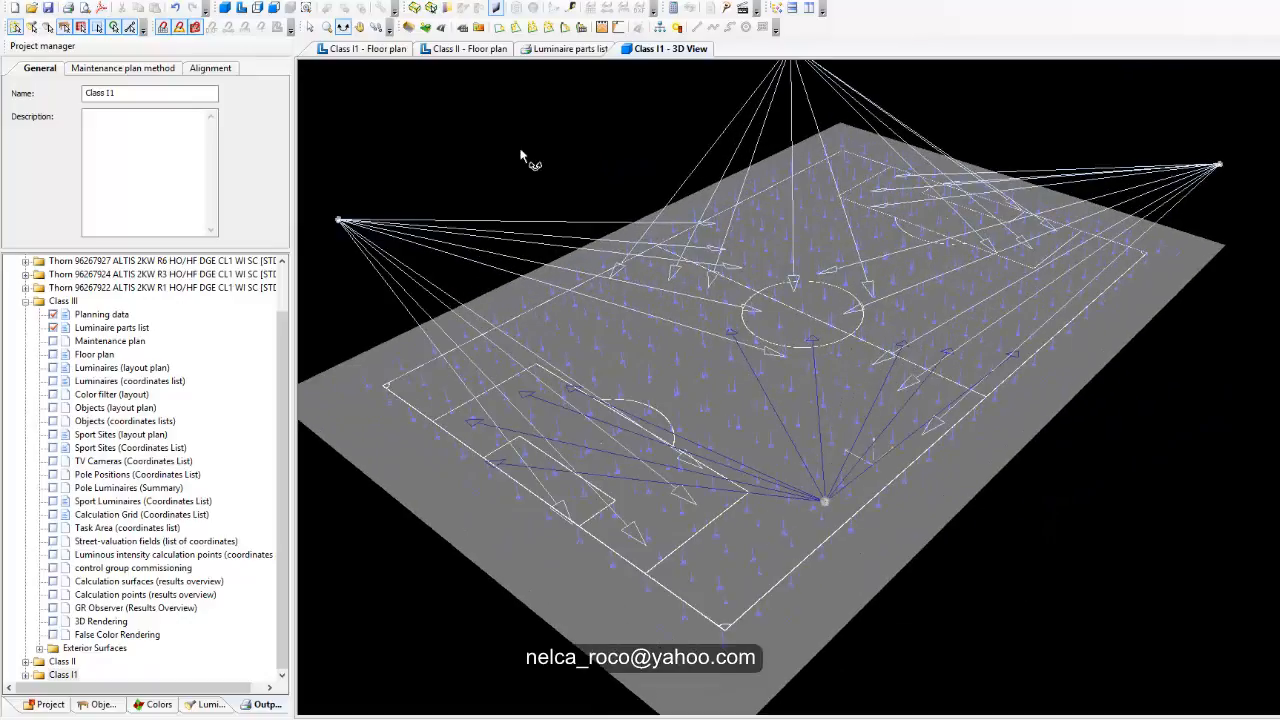
left_click(310, 27)
left_click(878, 401)
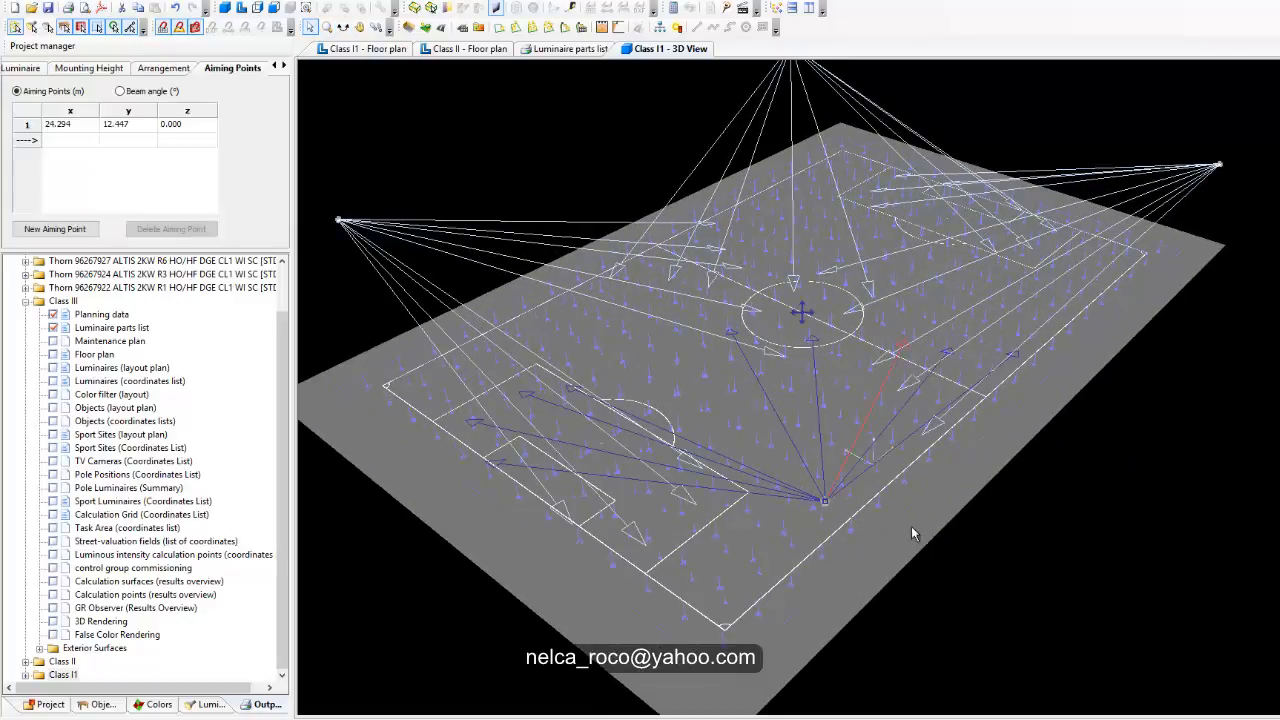
left_click(573, 147)
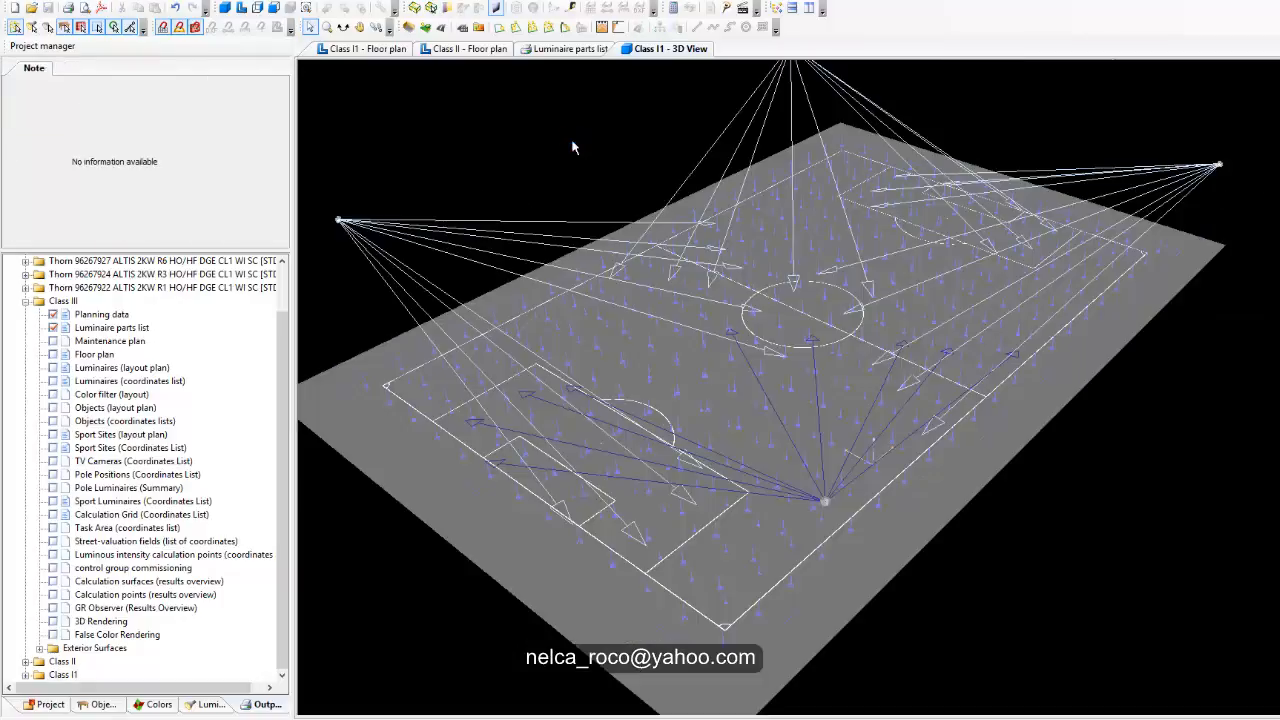
Examine the aiming of all four floodlight groups in the 3D view from above, close up and low across the pitch.
left_click_drag(569, 130, 657, 437)
left_click(343, 27)
left_click_drag(679, 373, 706, 500)
scroll(736, 452, "down", 1)
left_click_drag(973, 305, 928, 366)
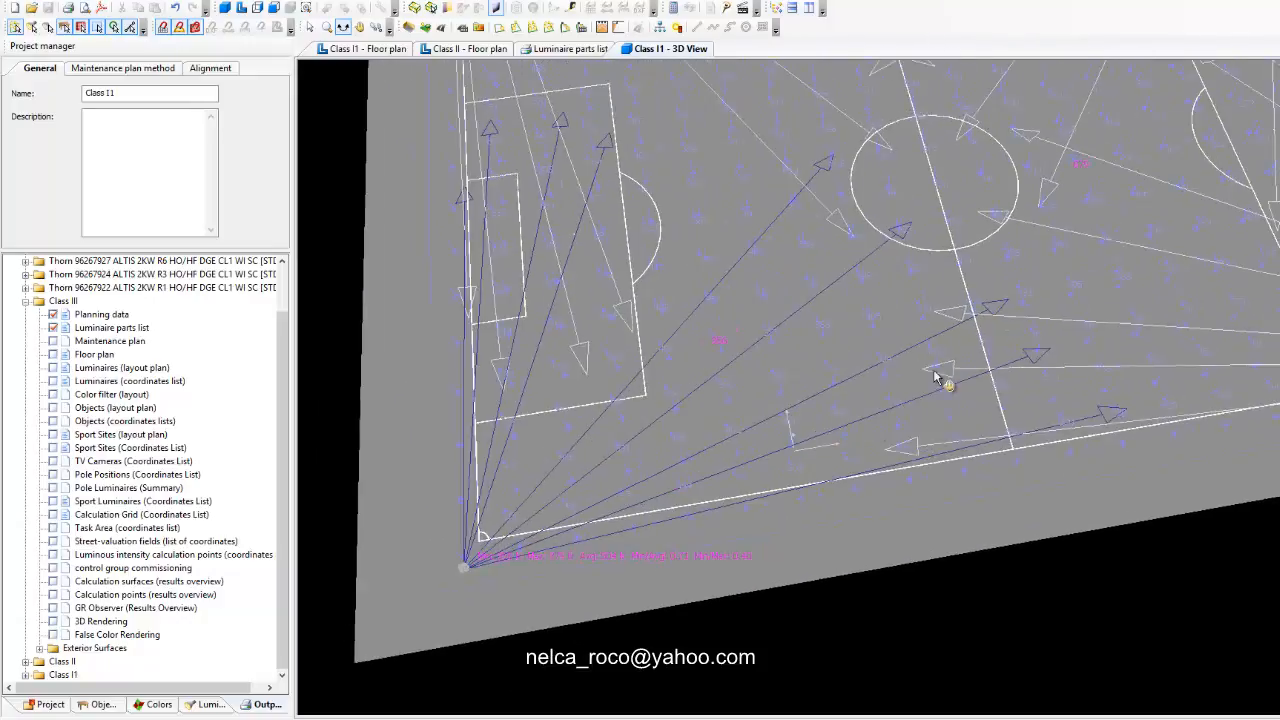
left_click_drag(598, 402, 763, 516)
left_click_drag(879, 463, 919, 464)
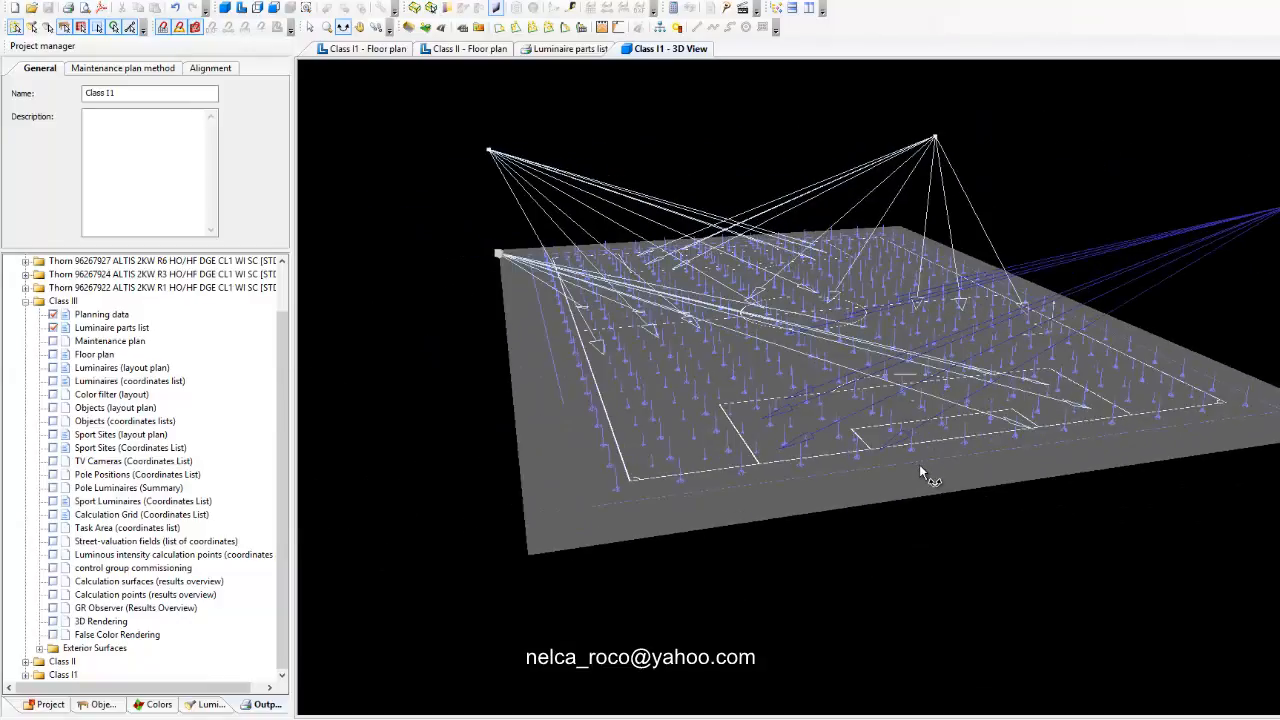
left_click_drag(920, 523, 730, 440)
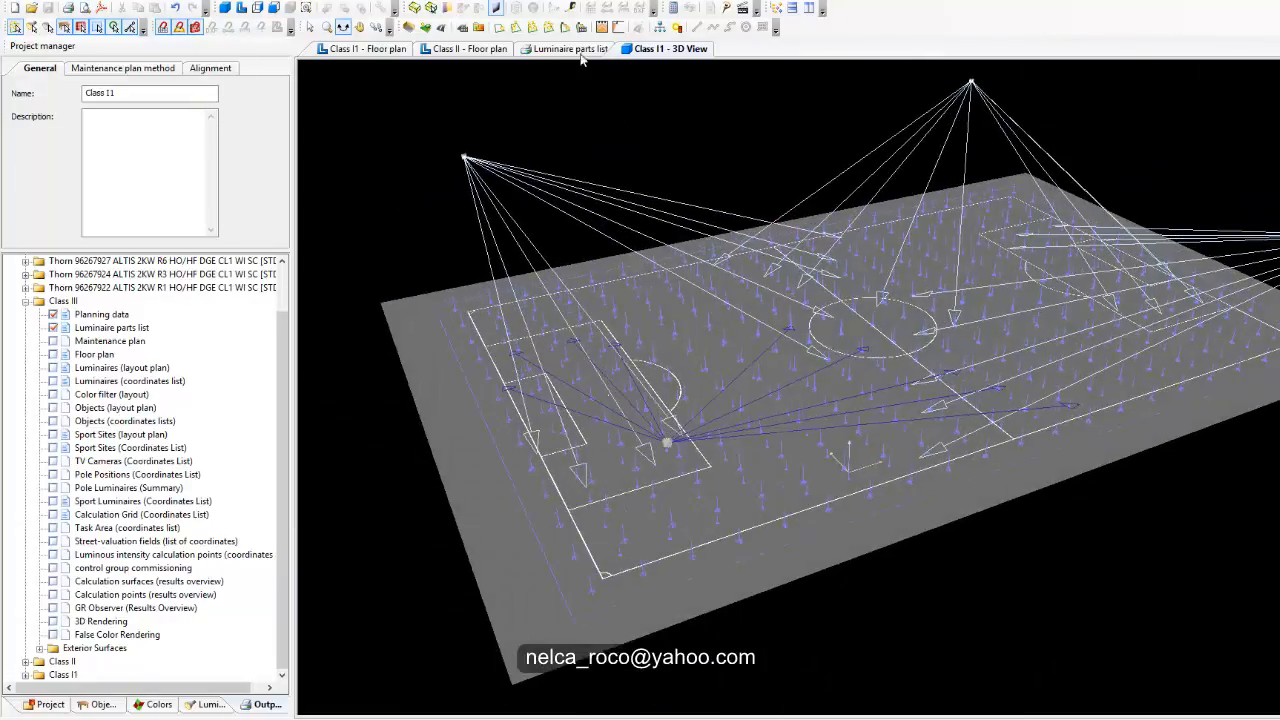
Collapse the Class III output branch and open the project cover and the table of contents.
left_click(463, 52)
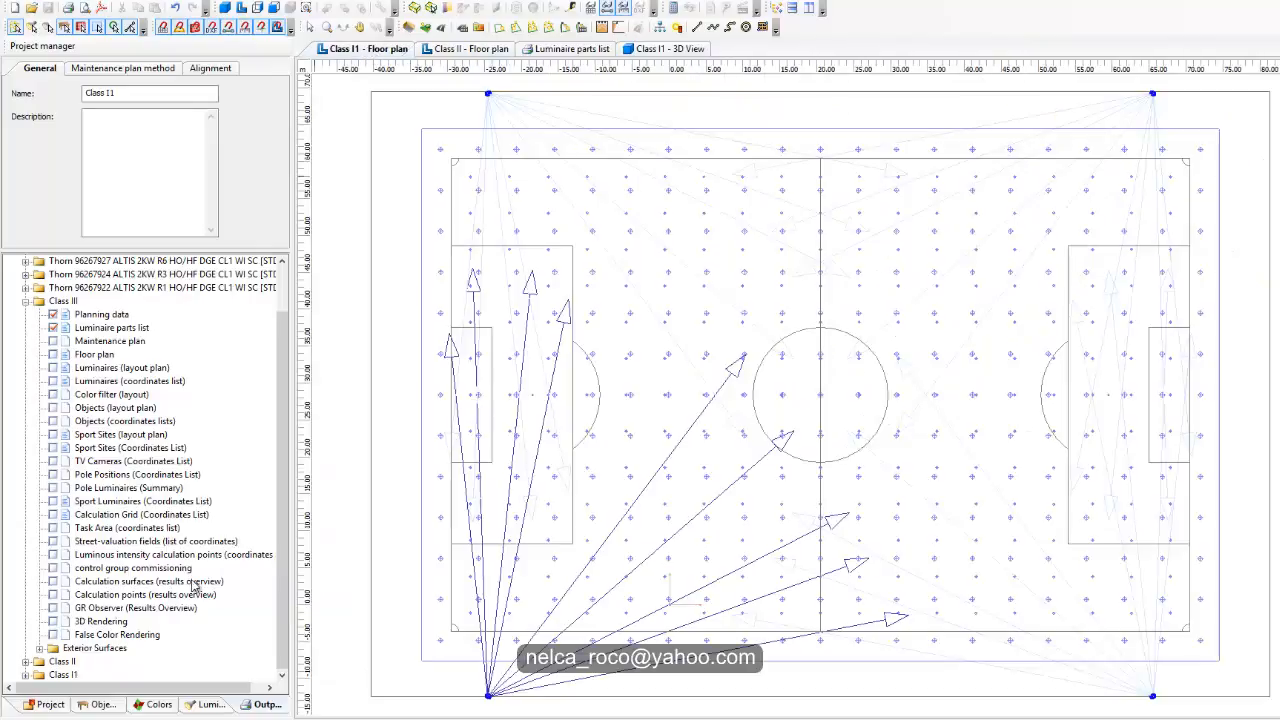
left_click(25, 301)
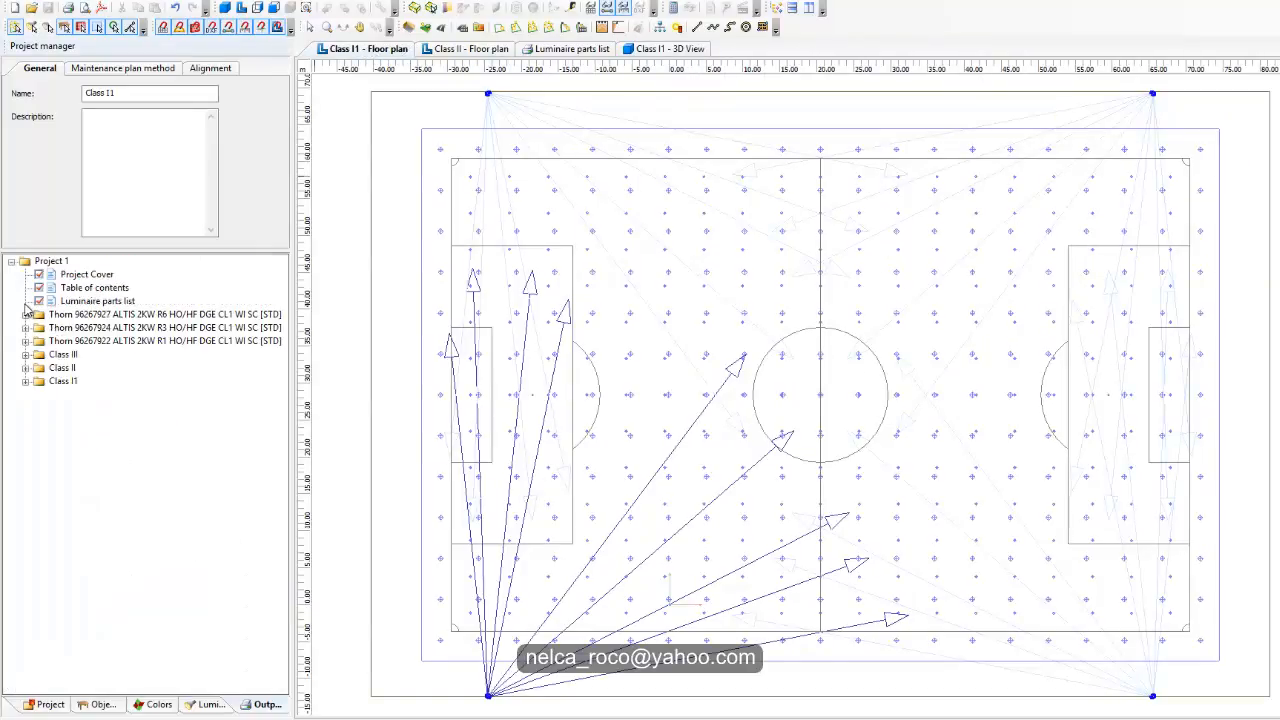
double_click(82, 275)
double_click(80, 288)
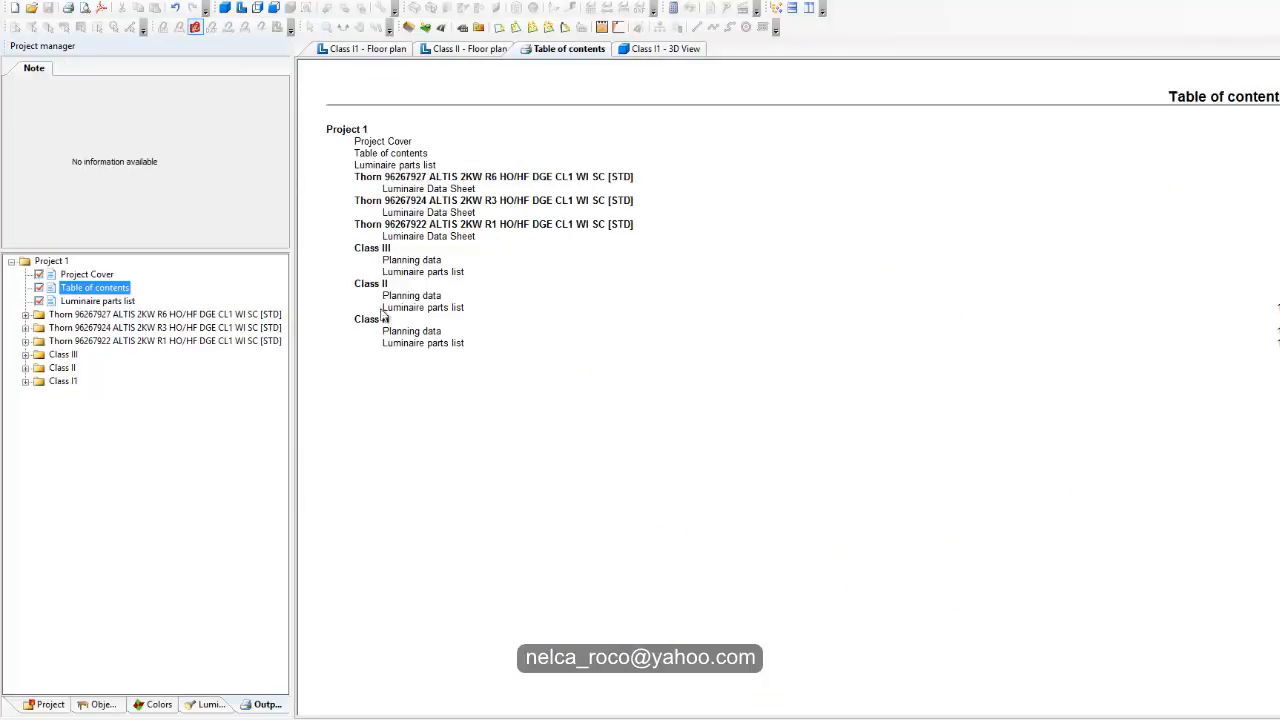
Rename the Class I1 exterior scene as Class I and reopen the table of contents output.
left_click(62, 381)
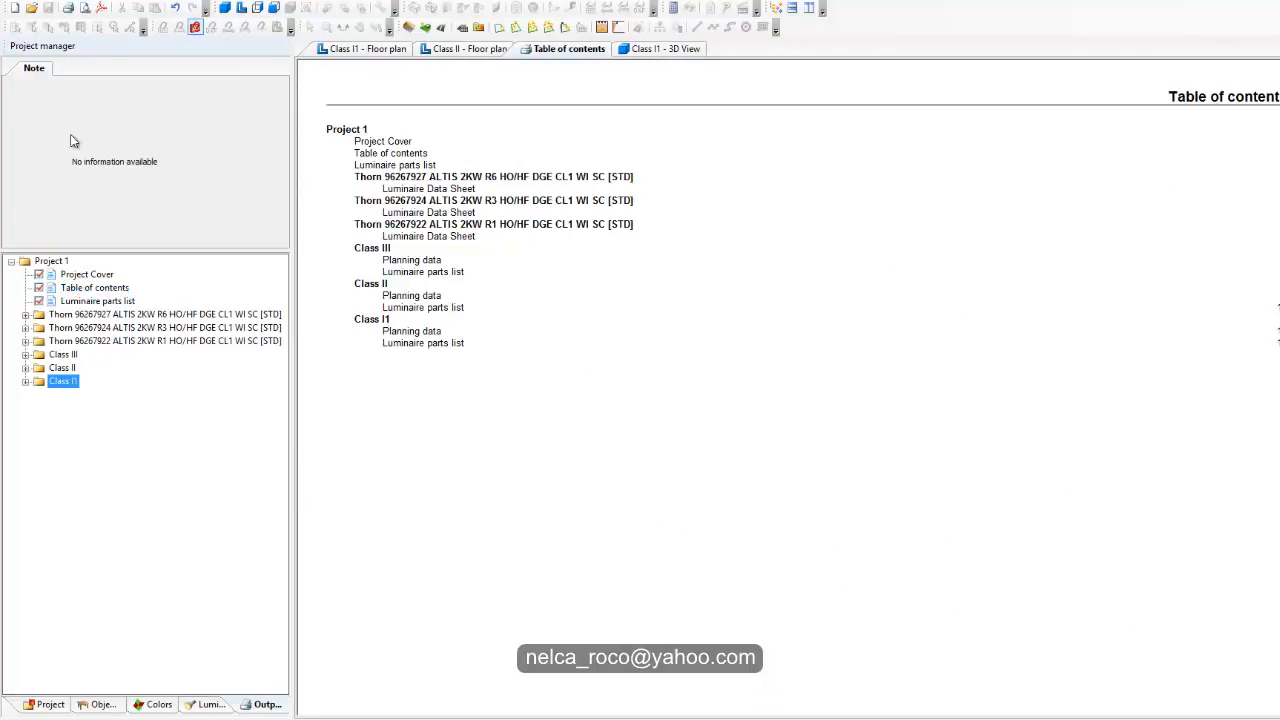
left_click(45, 704)
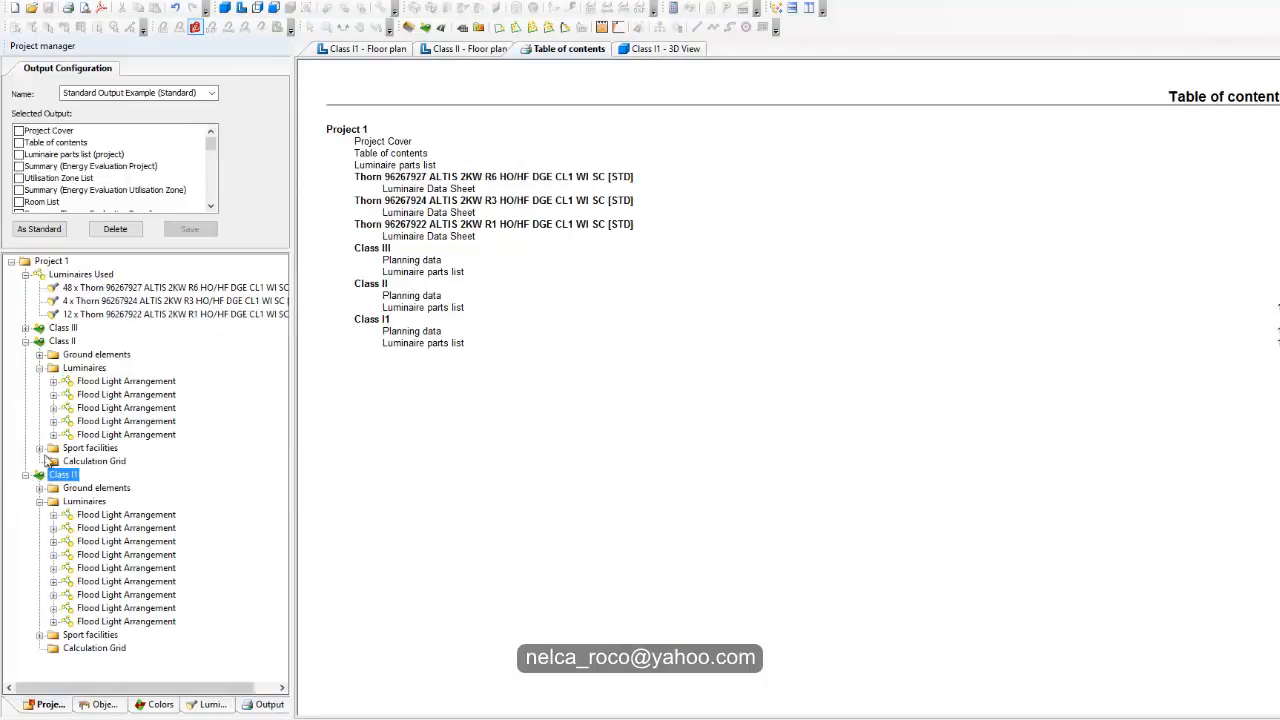
double_click(62, 341)
double_click(62, 474)
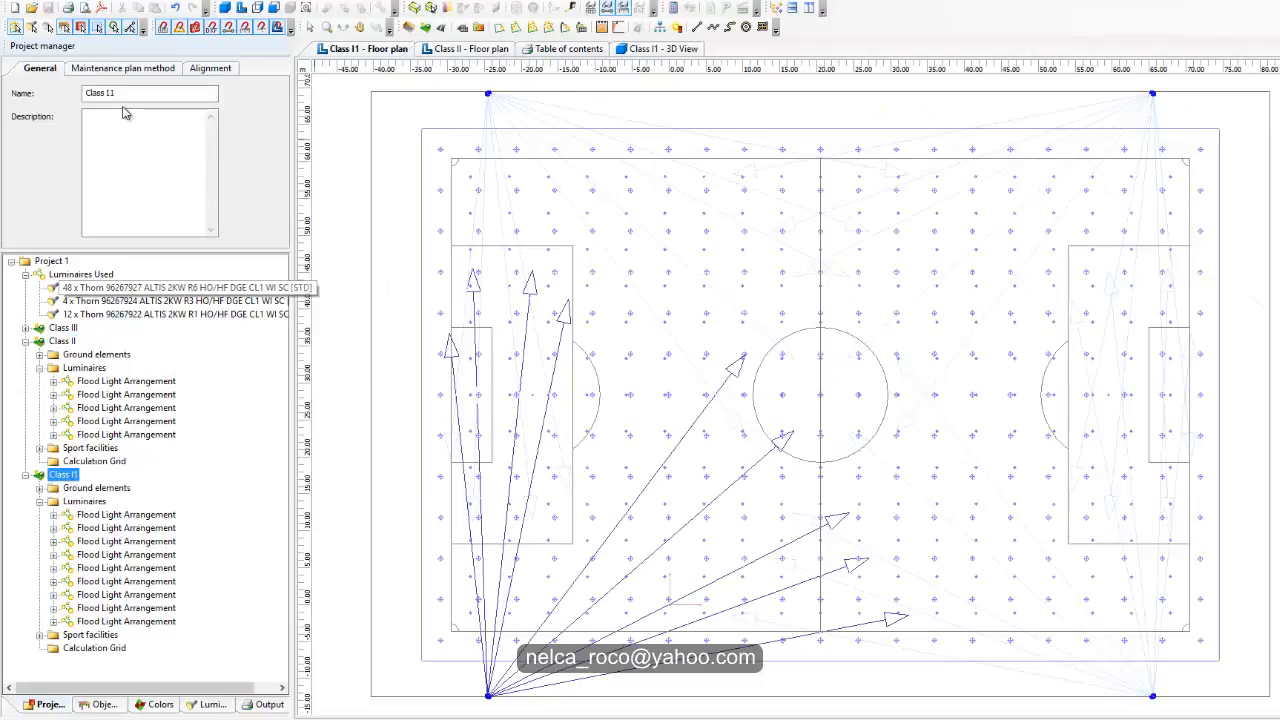
left_click(127, 92)
key("Return")
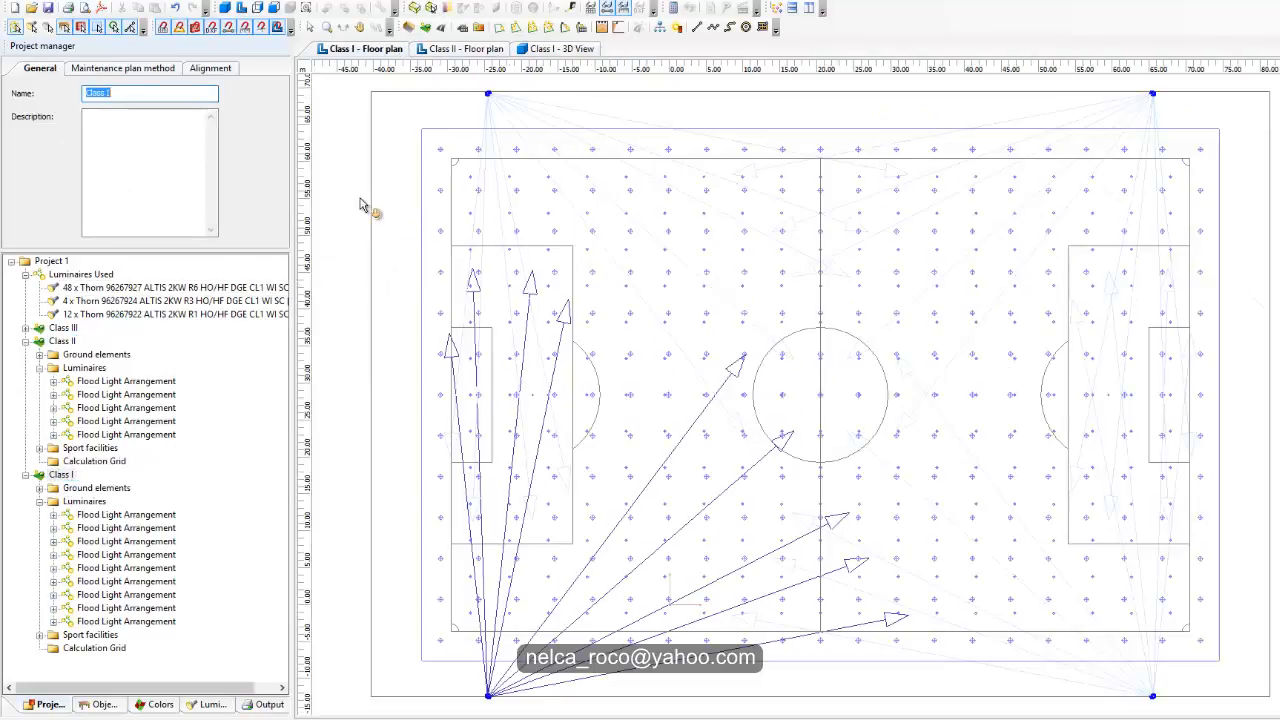
left_click(265, 704)
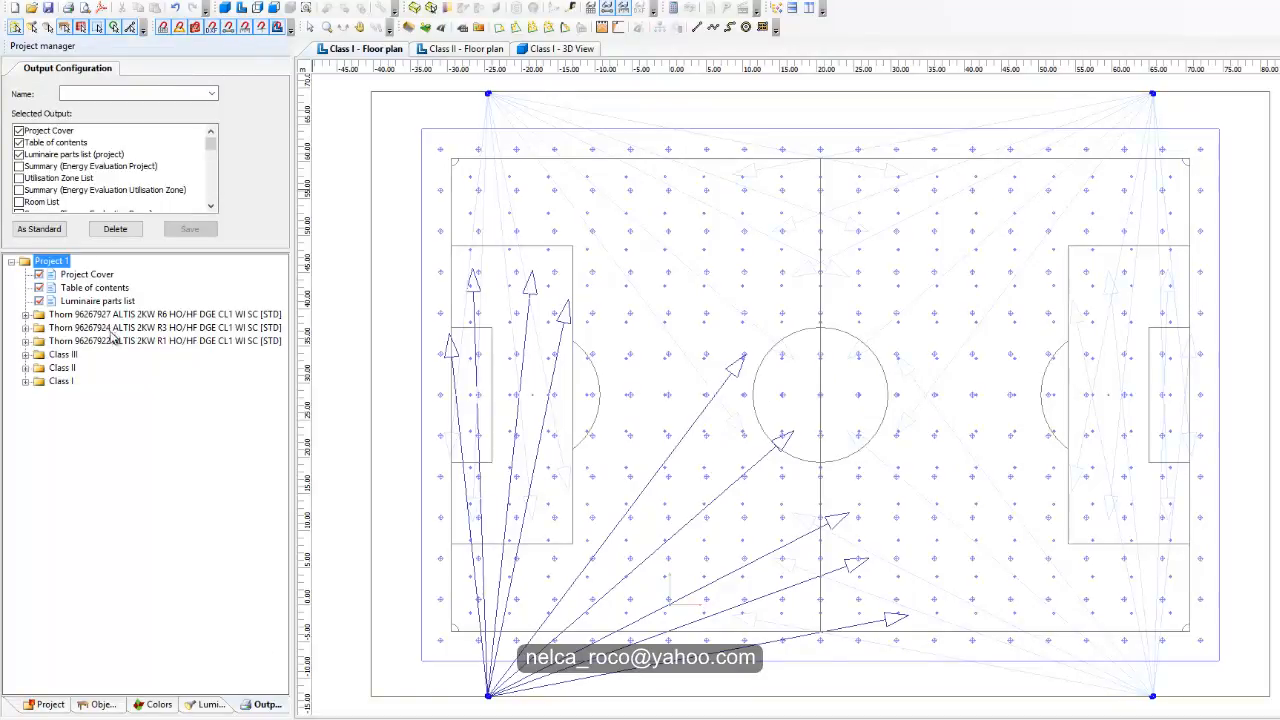
left_click(78, 289)
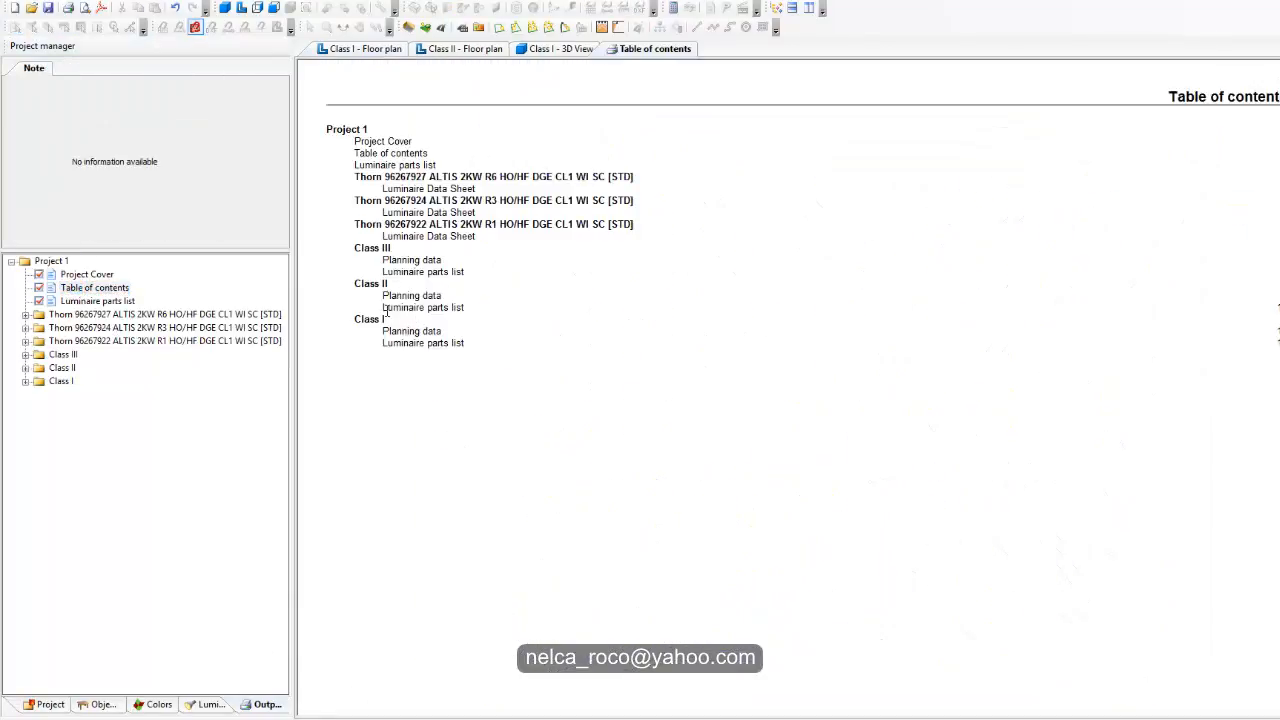
For the Class III output, exclude planning data and luminaire parts list, and include the coordinates lists for Calculation Grid and Sport Luminaires.
left_click(27, 355)
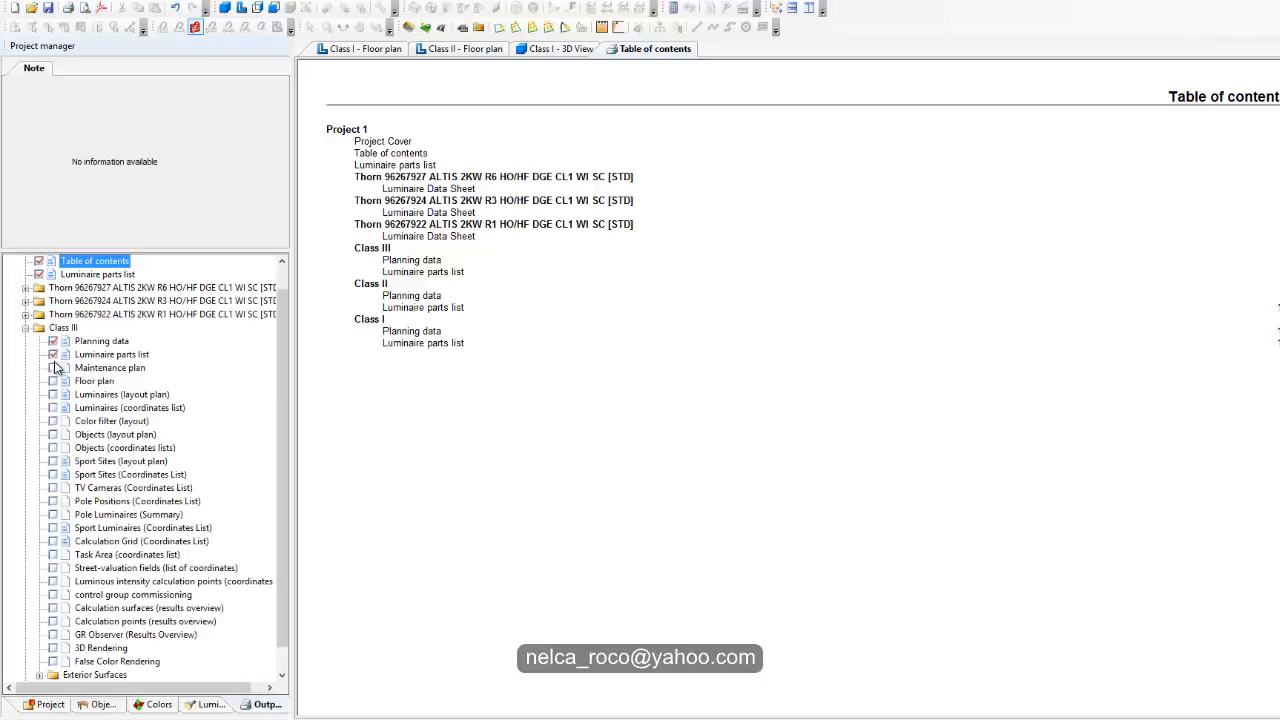
left_click(56, 341)
left_click(56, 354)
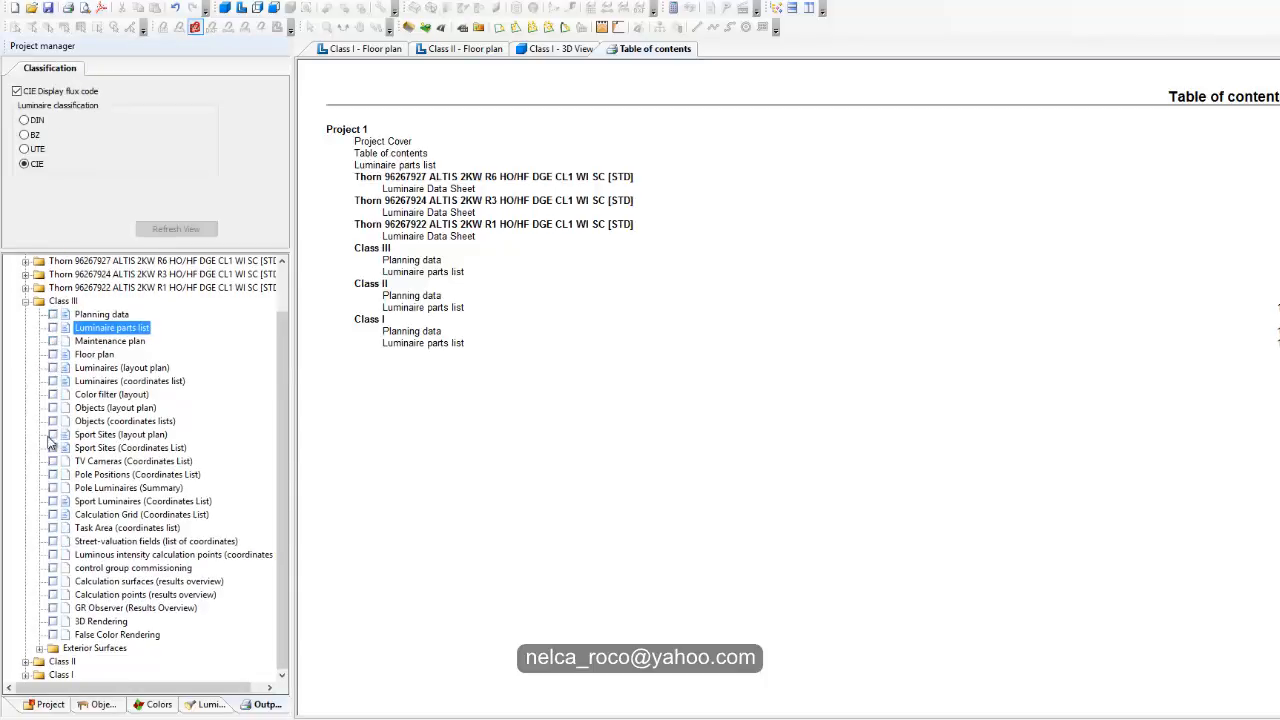
left_click(54, 516)
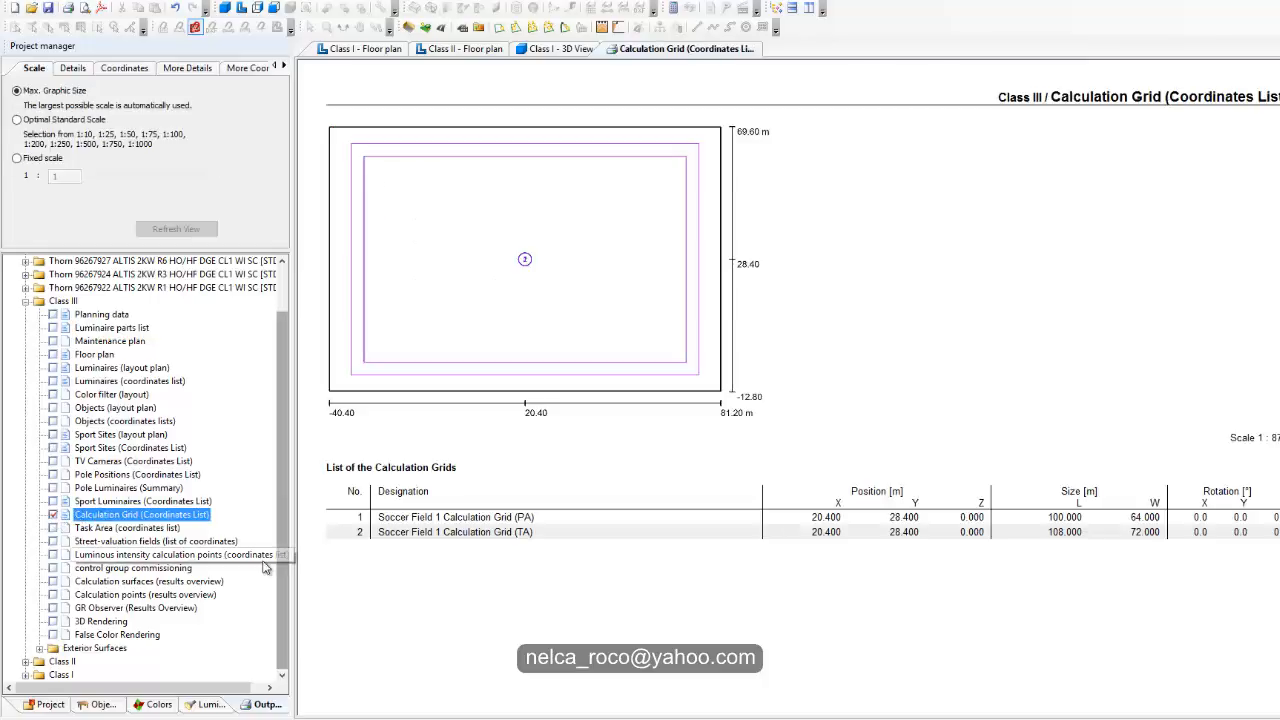
left_click(54, 502)
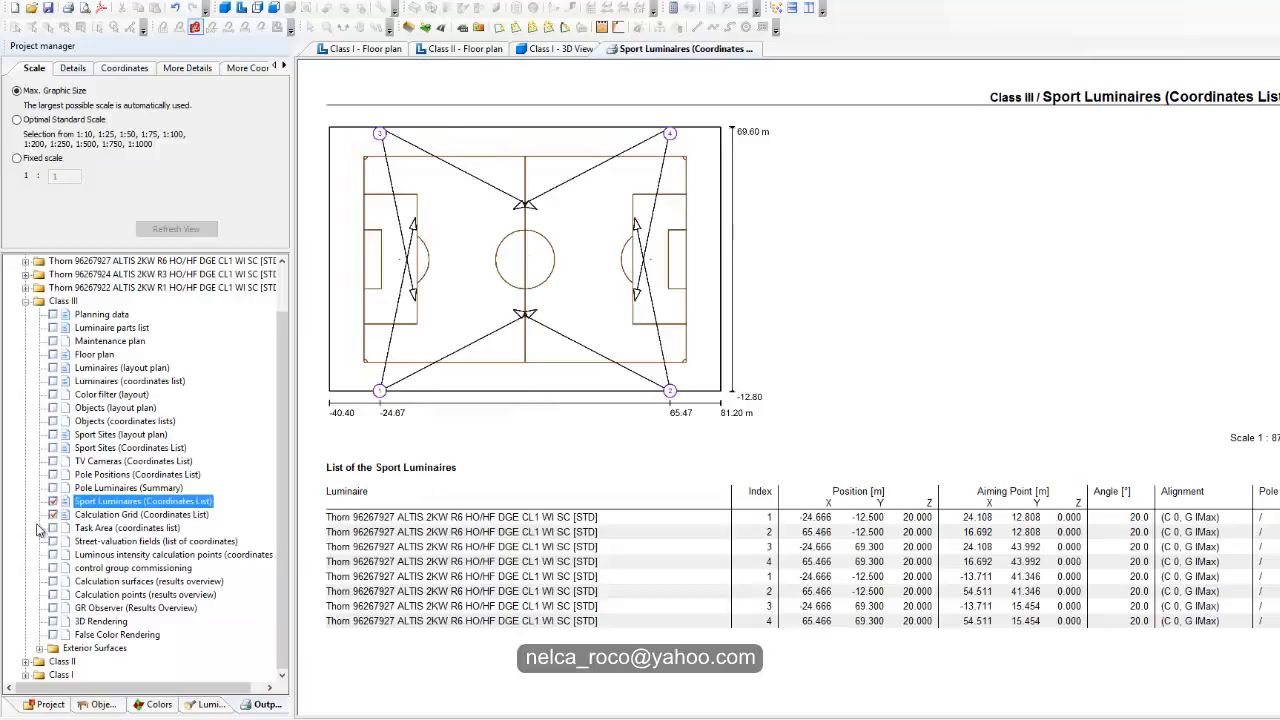
In the Class III output, exclude the calculation grid coordinates list and include the Summary of Soccer Field 1 Calculation Grid (PA).
left_click(54, 515)
left_click(40, 649)
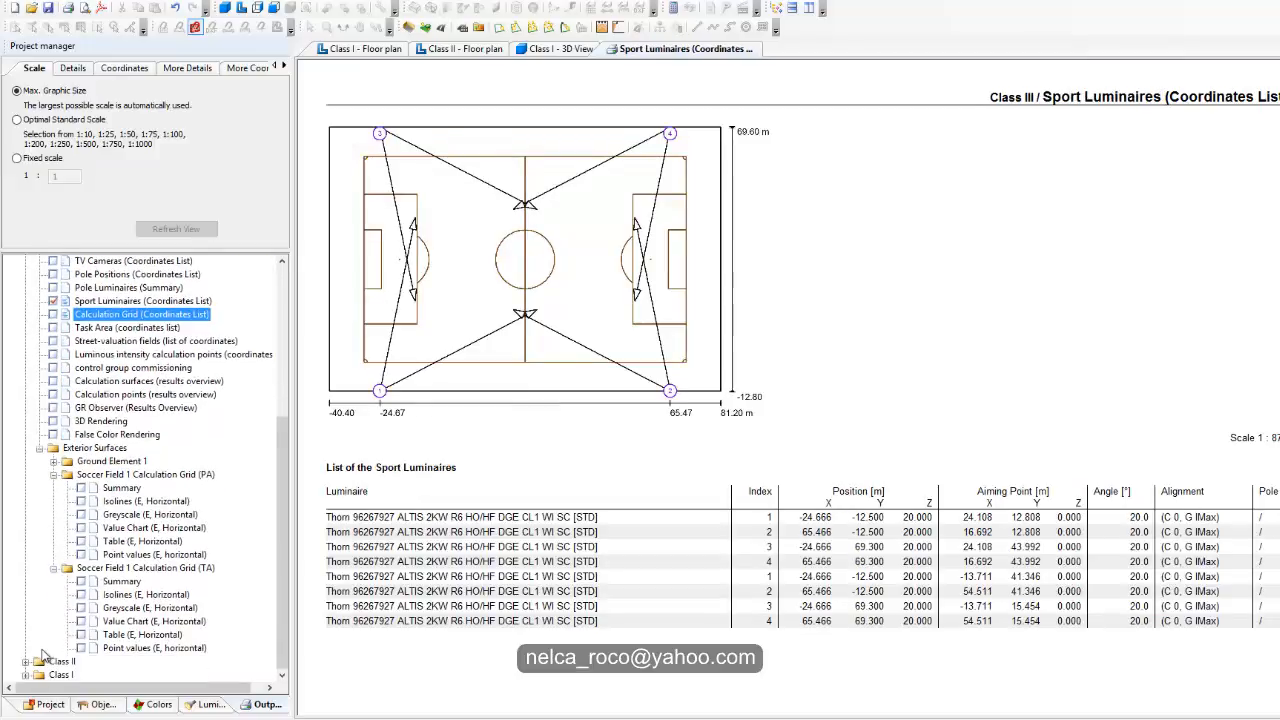
left_click(82, 488)
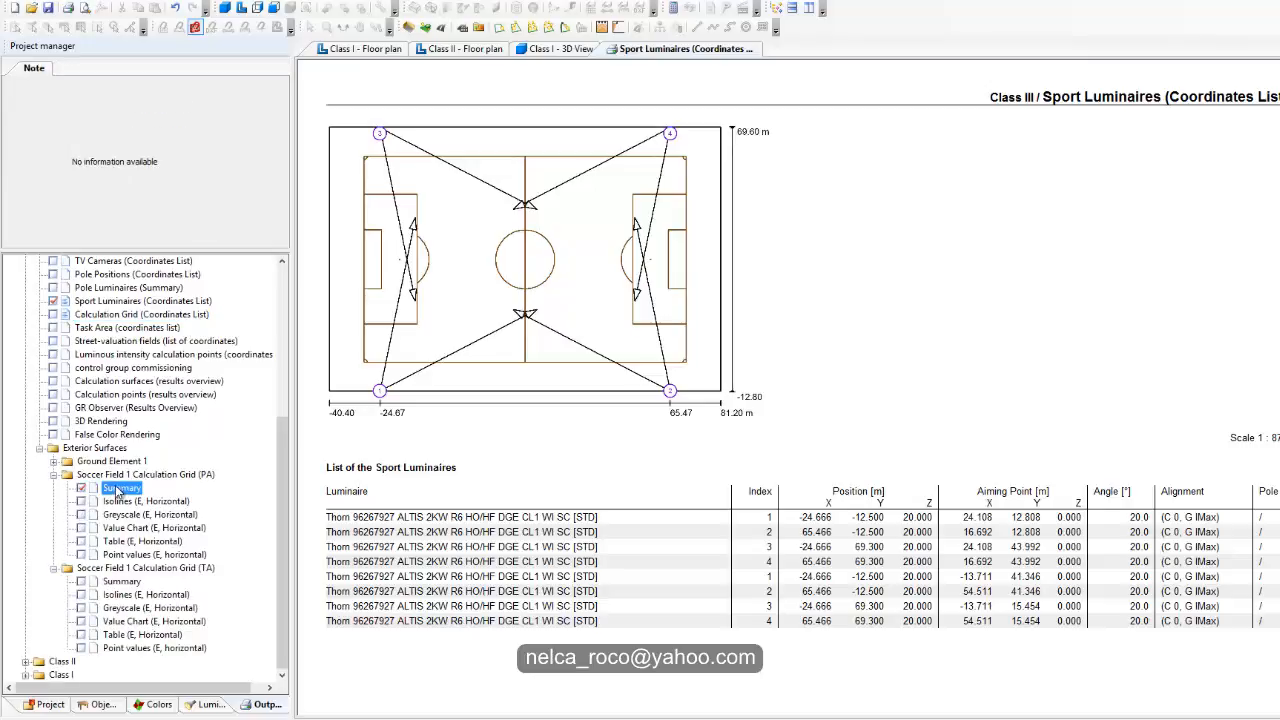
left_click(1129, 264)
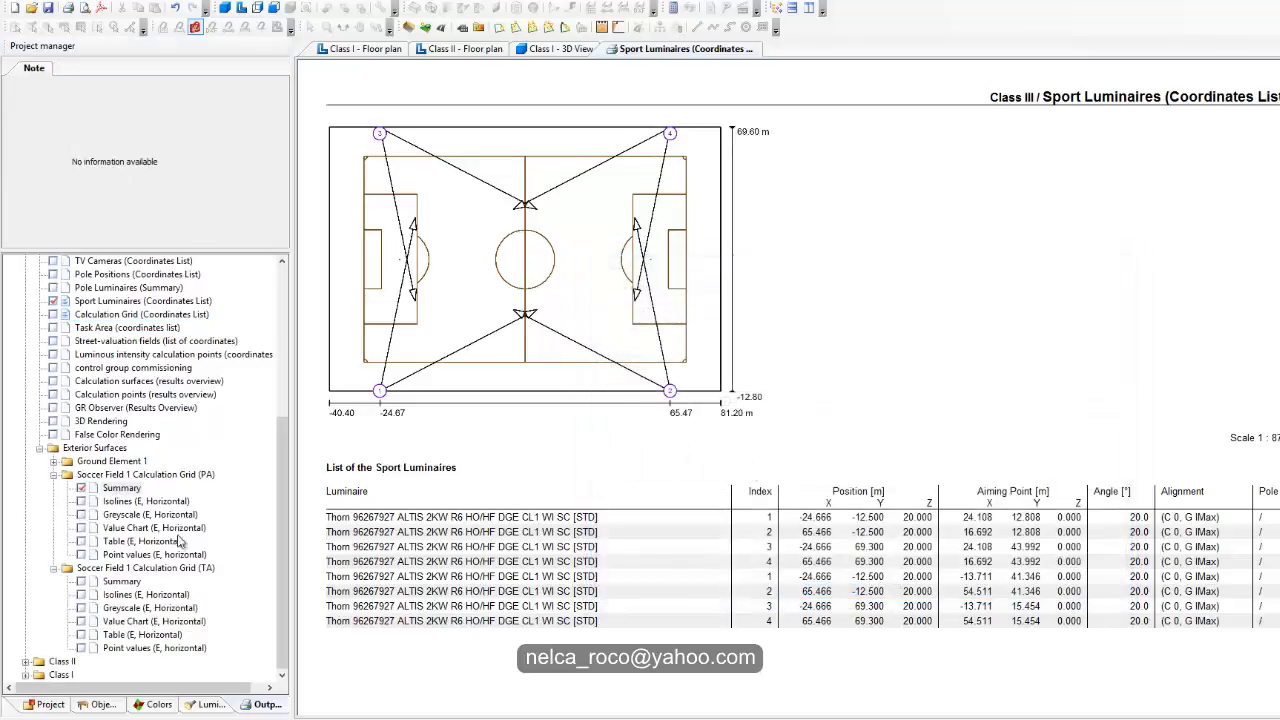
left_click(53, 474)
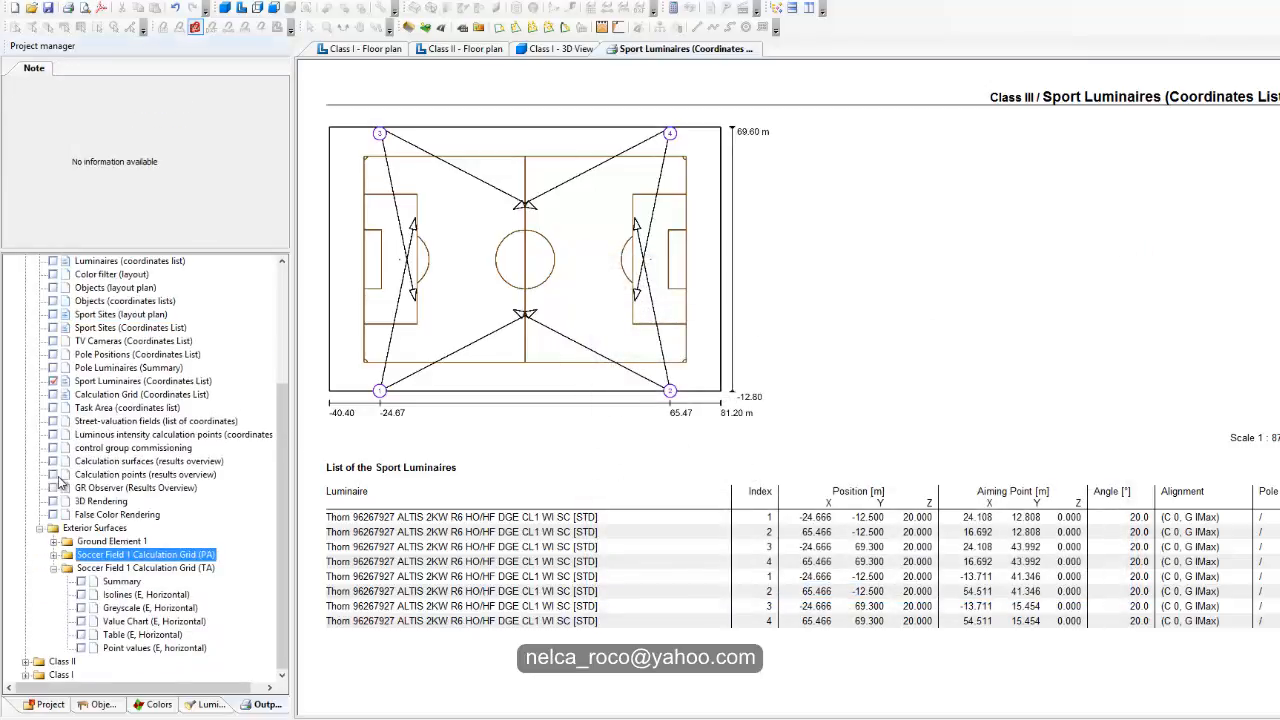
Examine the output pages available for Surface 1 of Ground Element 1, and collapse the Class III output branch.
left_click(53, 541)
left_click(67, 554)
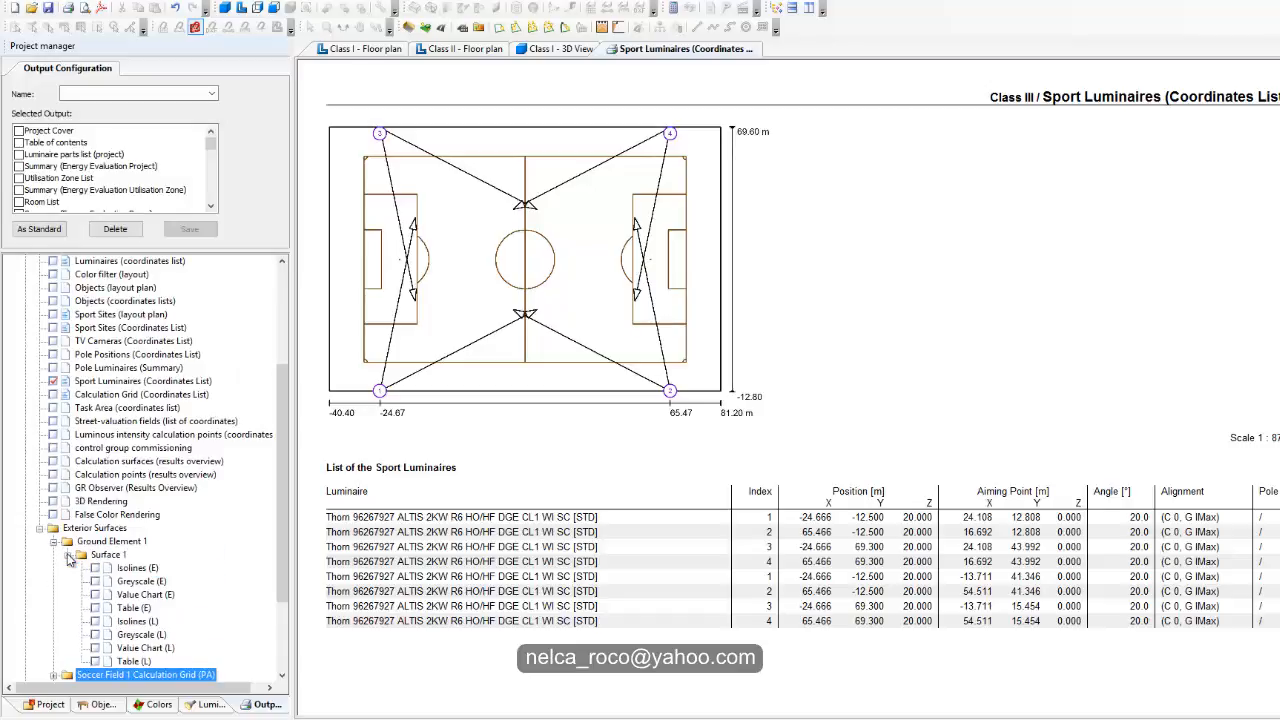
scroll(60, 516, "down", 2)
left_click(54, 462)
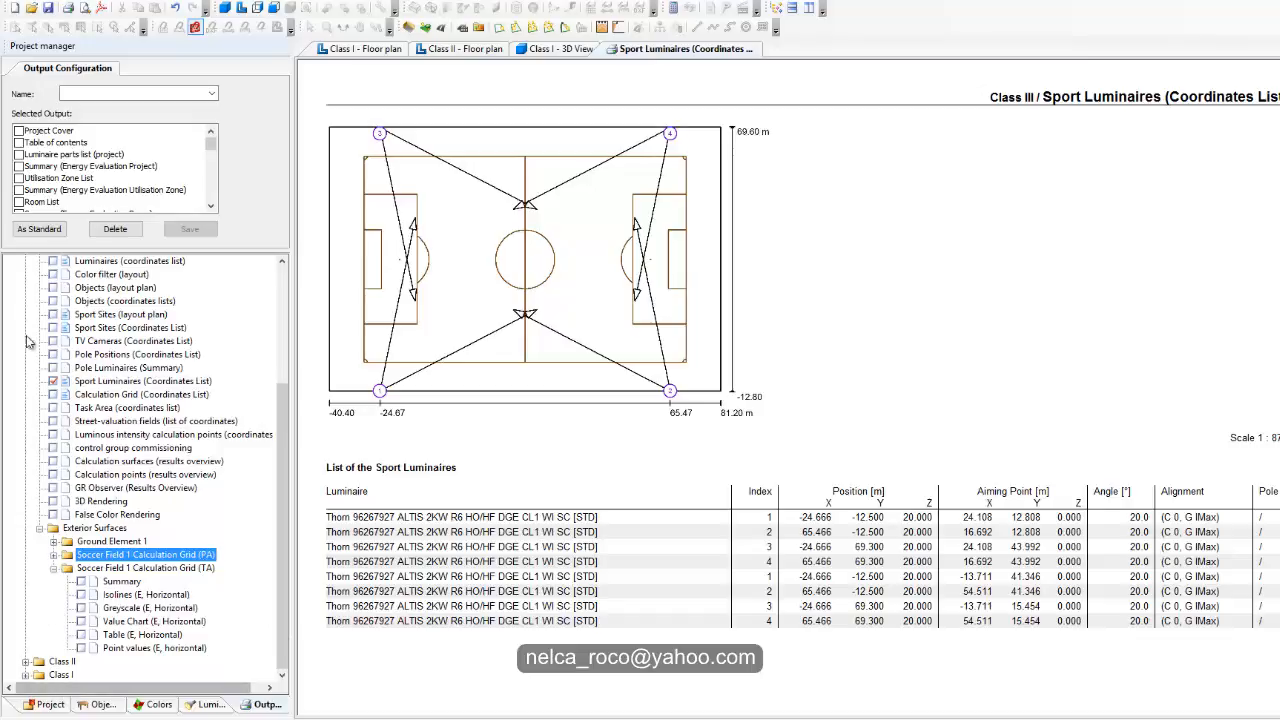
scroll(45, 338, "up", 5)
left_click(25, 354)
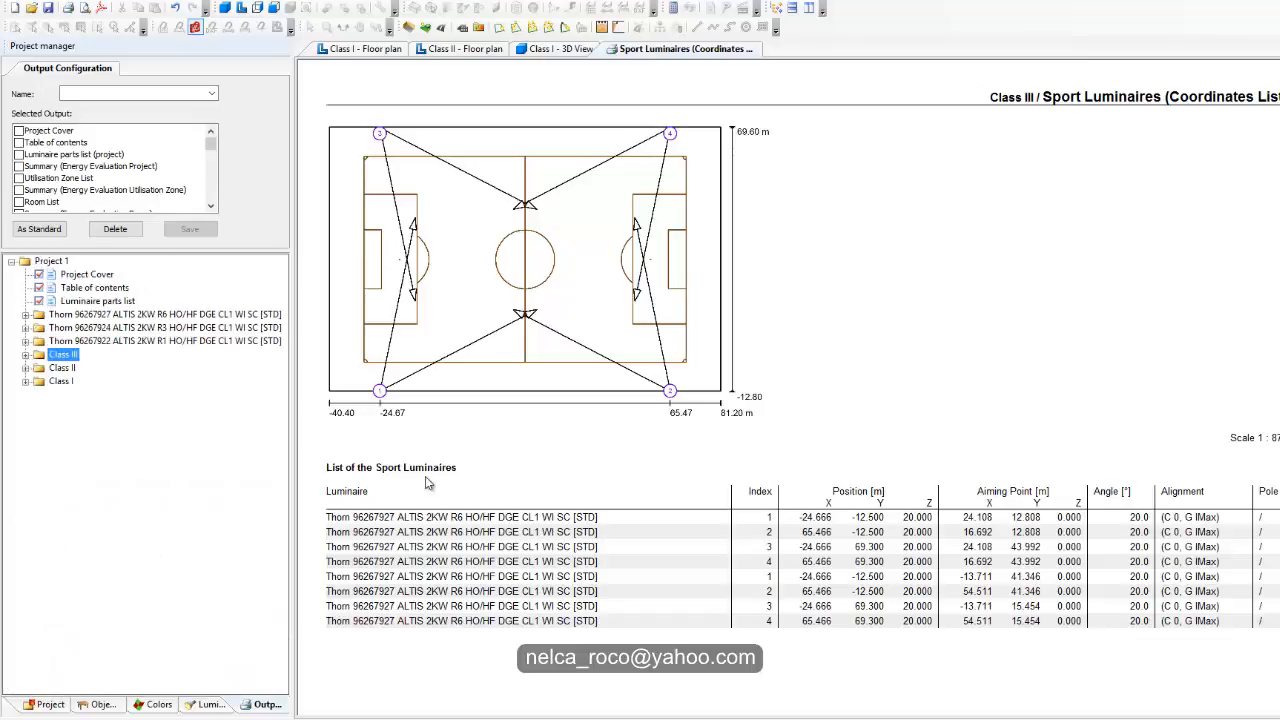
Run the lighting calculation for the Class I, Class II and Class III scenes and view the Class I result in 3D.
left_click(423, 49)
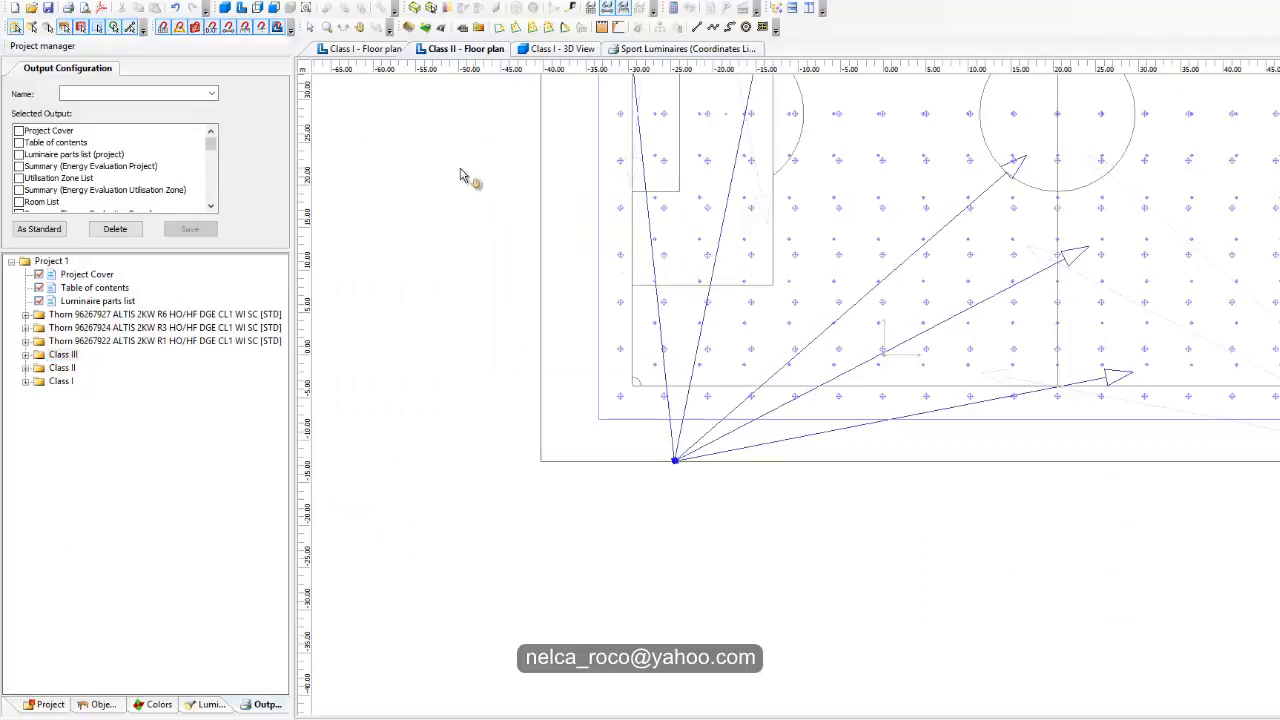
left_click(360, 49)
left_click(532, 49)
left_click_drag(522, 163, 409, 180)
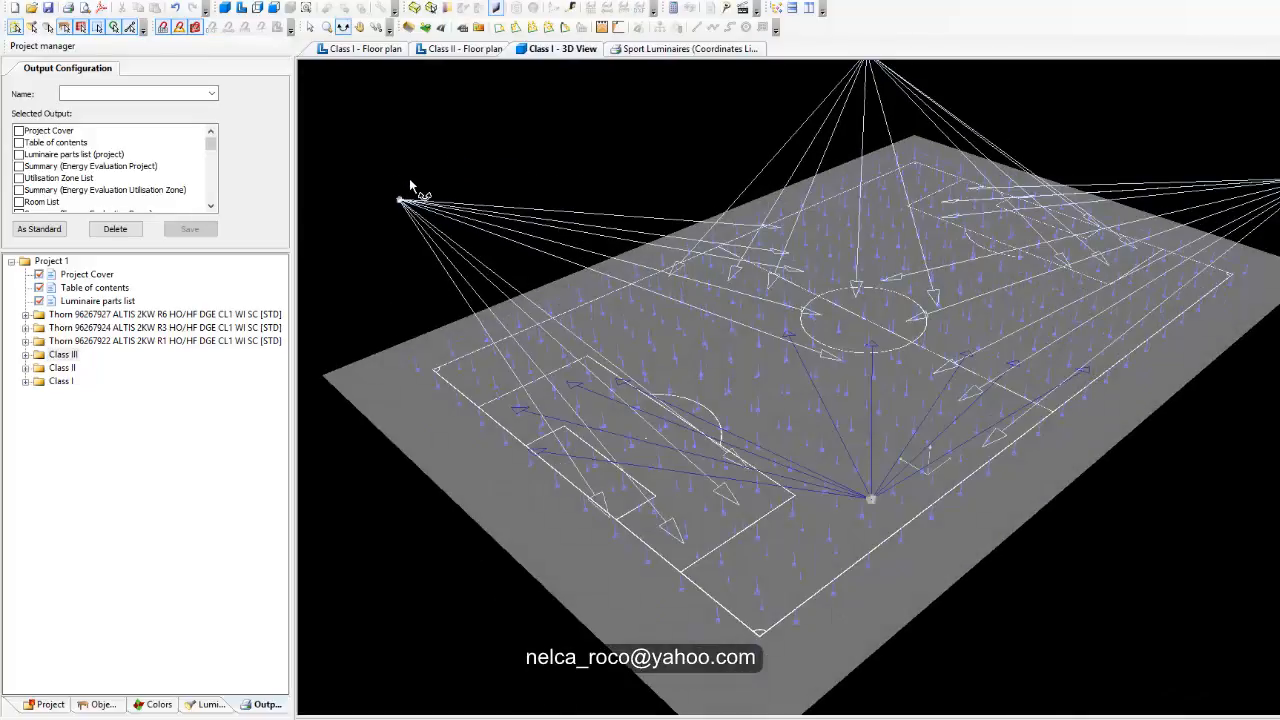
left_click(673, 8)
left_click(831, 592)
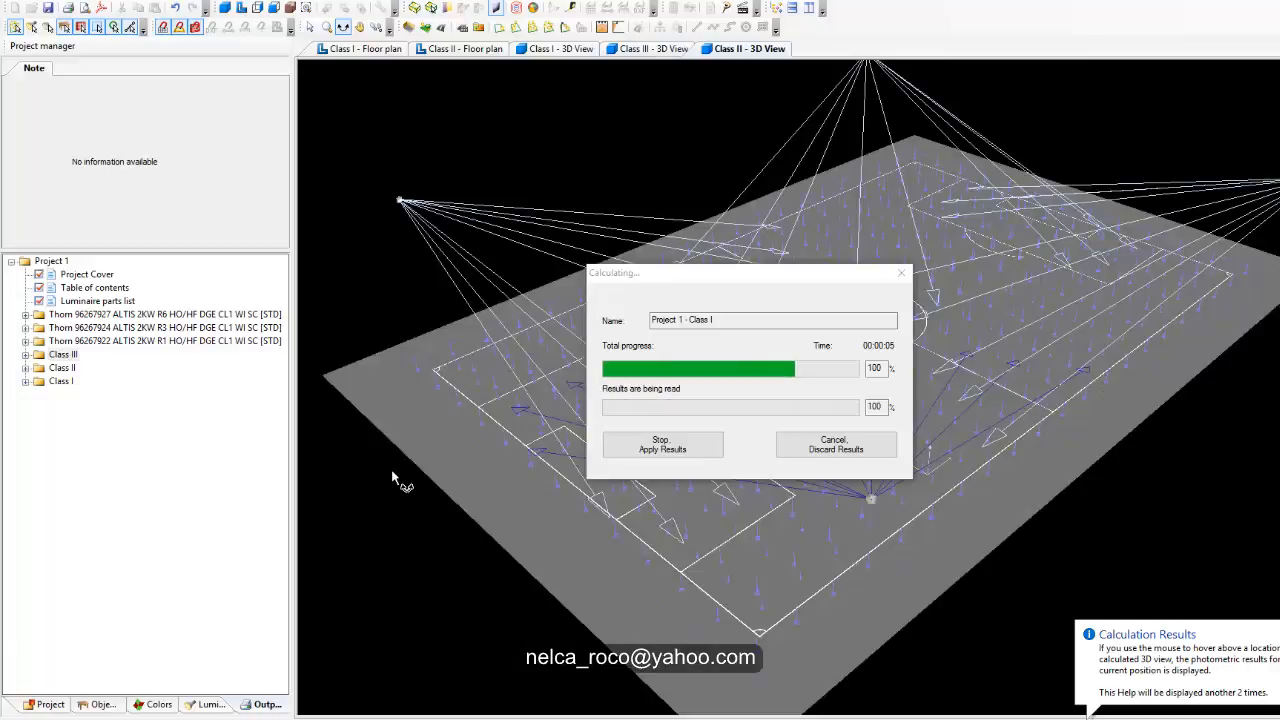
left_click_drag(421, 260, 395, 285)
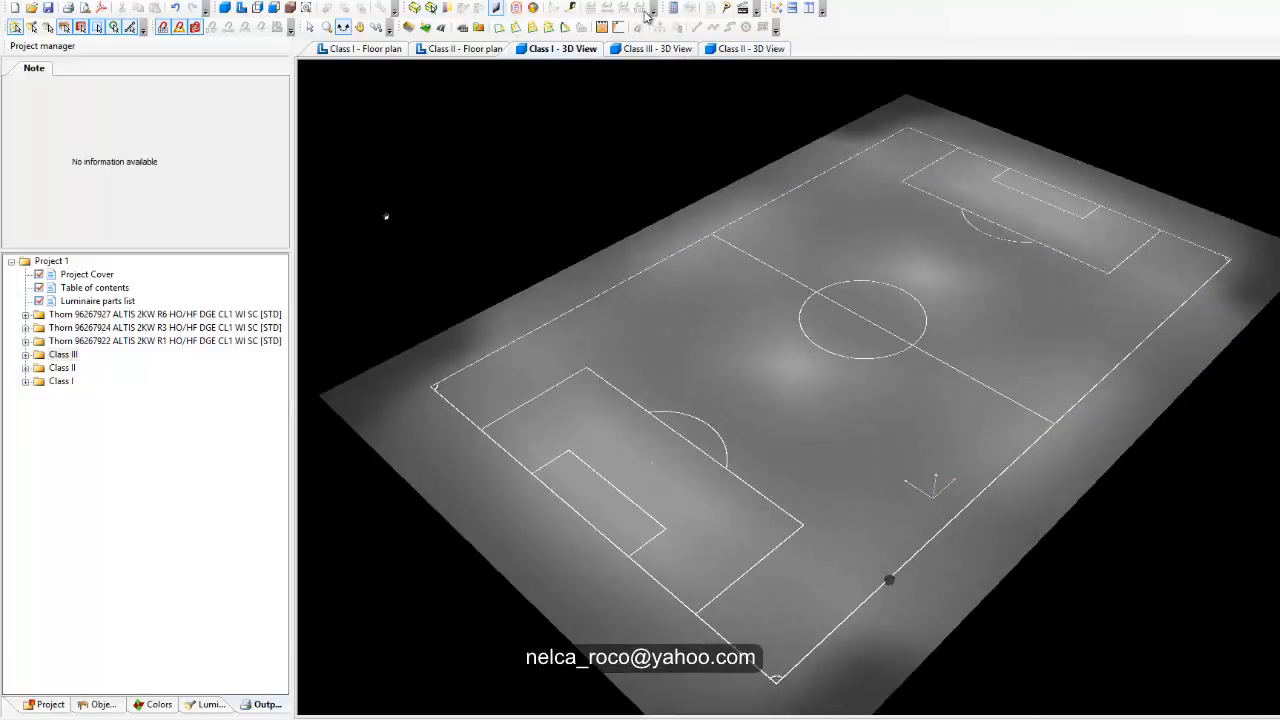
Show the Class I 3D view in false colours with the illuminance scale interpolated from 0 up to 1500 lx.
left_click(533, 8)
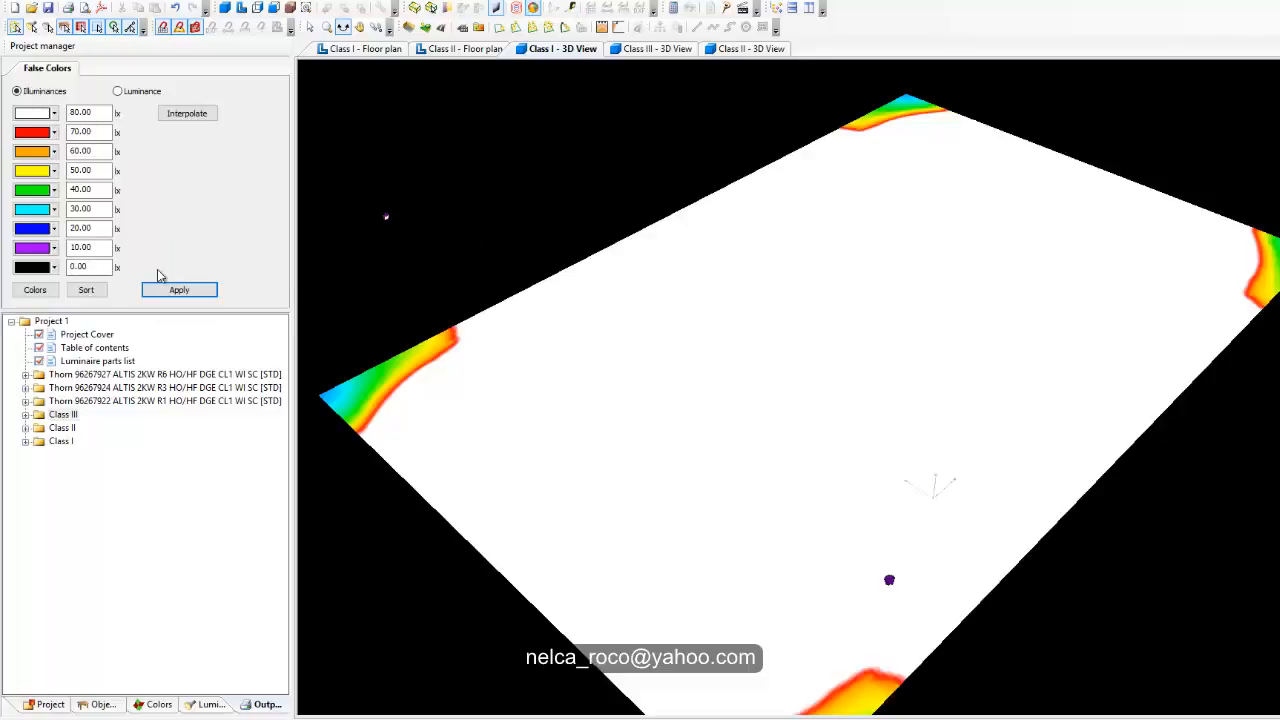
double_click(82, 112)
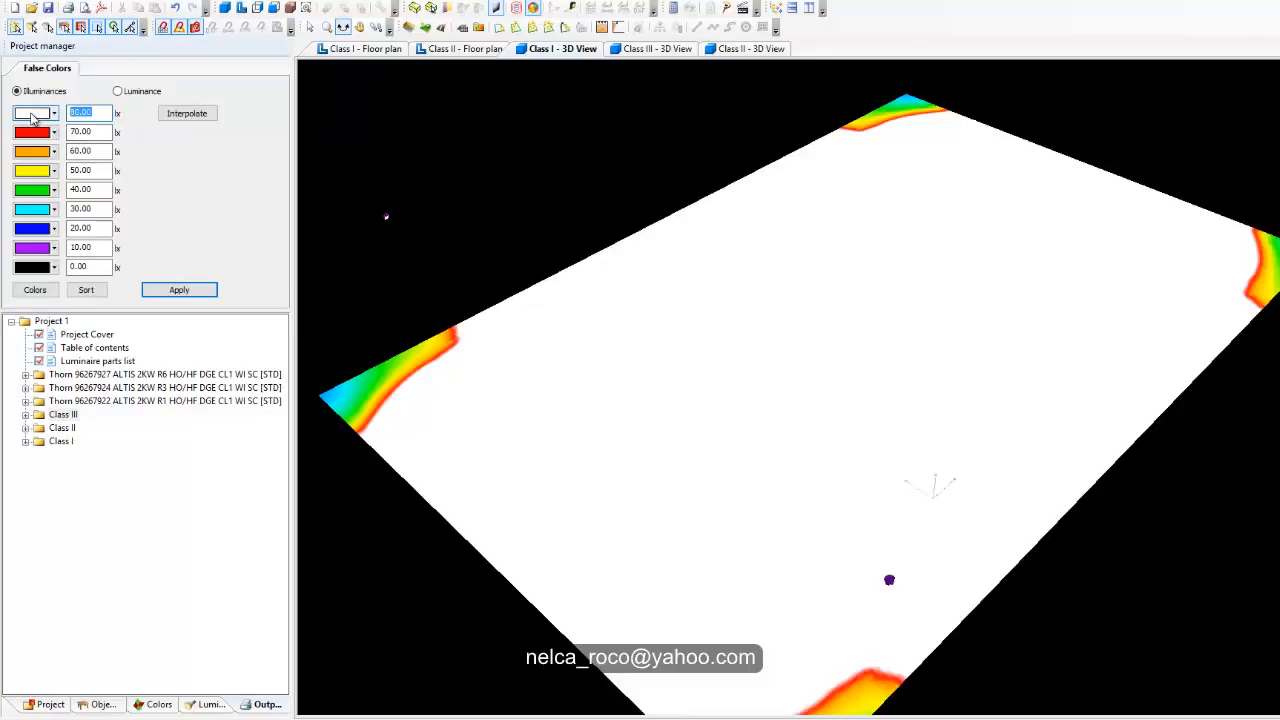
type("100")
left_click(187, 113)
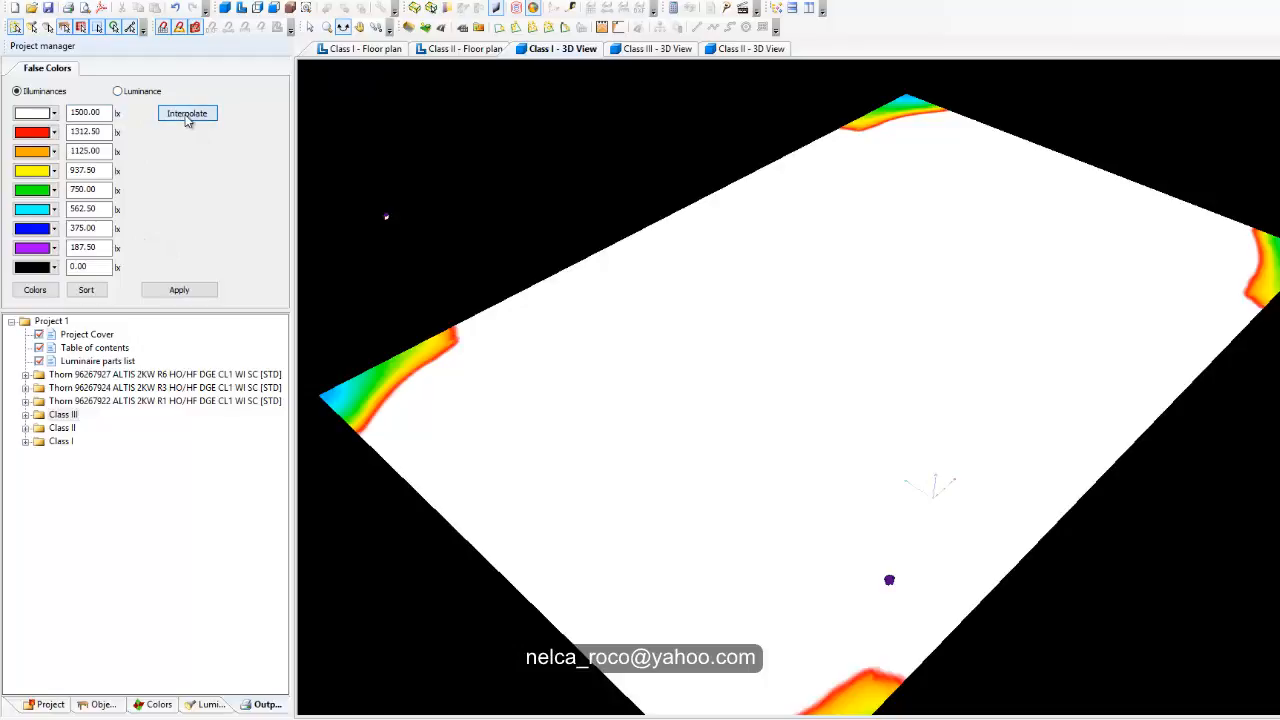
left_click(178, 289)
left_click_drag(414, 322, 388, 364)
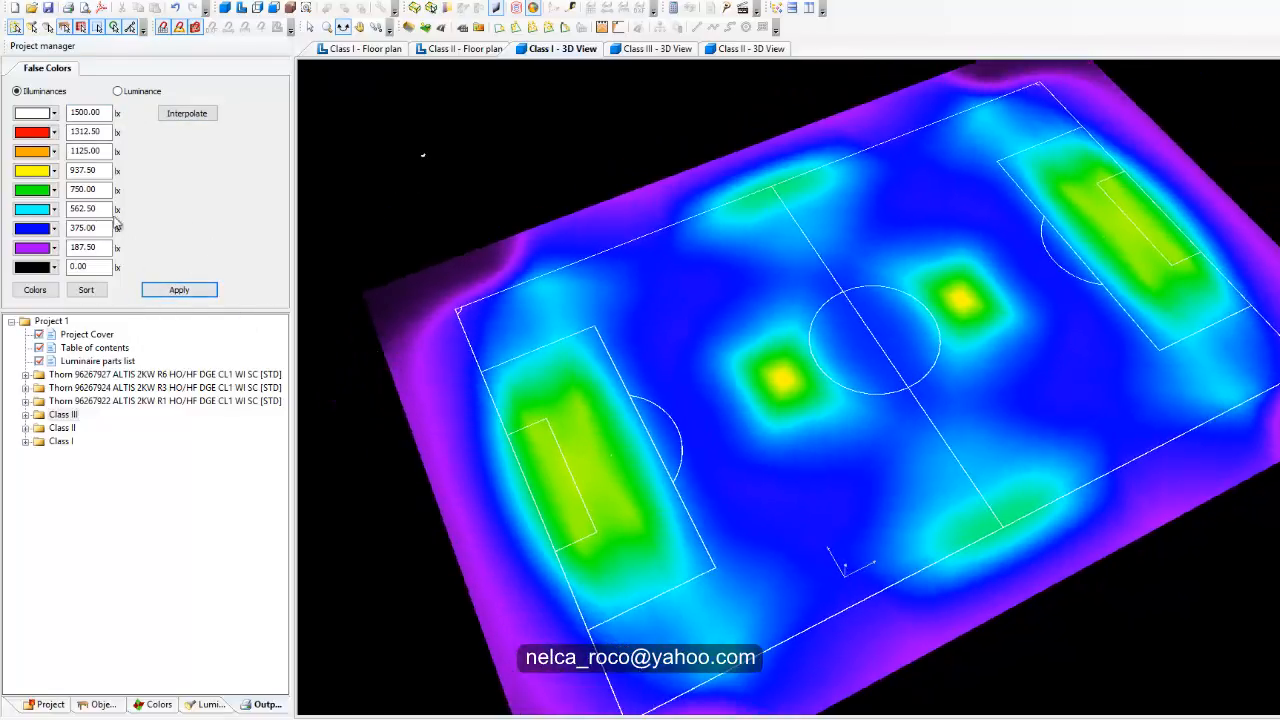
left_click_drag(560, 470, 613, 372)
mouse_move(438, 328)
left_mouse_down()
mouse_move(437, 286)
mouse_move(416, 332)
left_mouse_up()
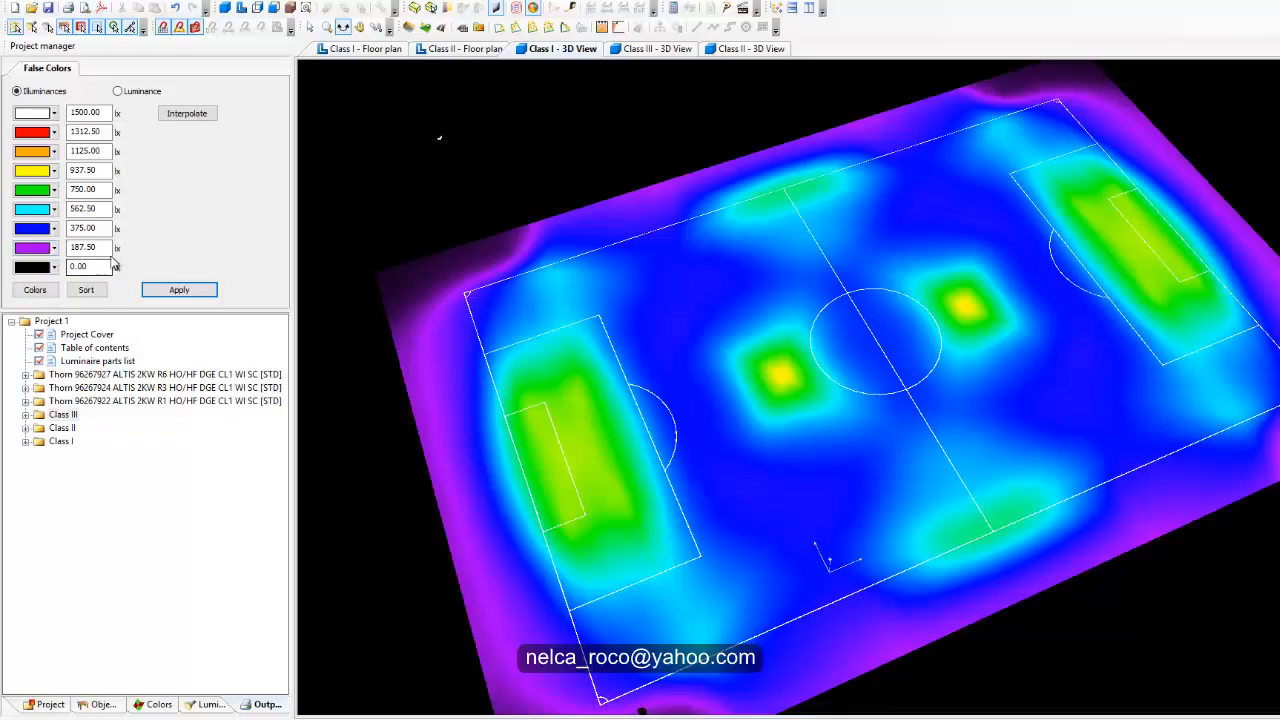
Set the false-colour illuminance levels to 200 lx for purple, 400 lx for blue and 500 lx for cyan.
left_click_drag(102, 248, 66, 249)
type("2")
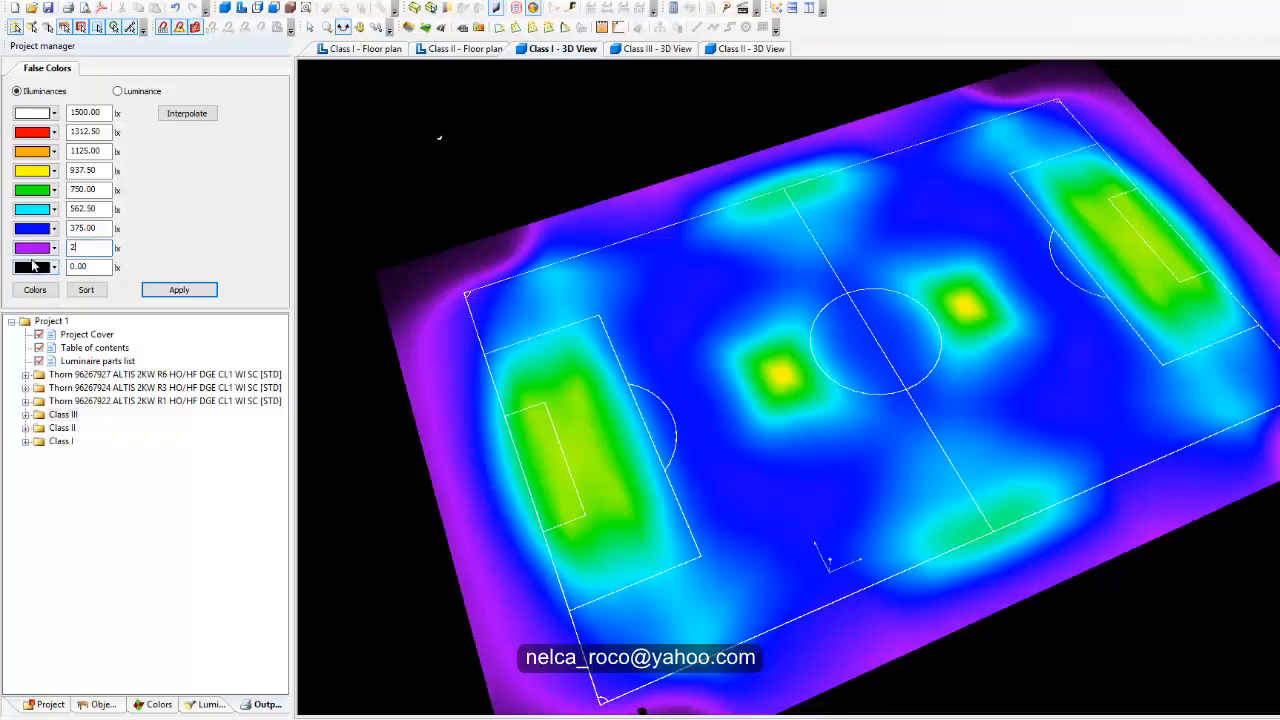
type("00")
left_click_drag(95, 228, 52, 229)
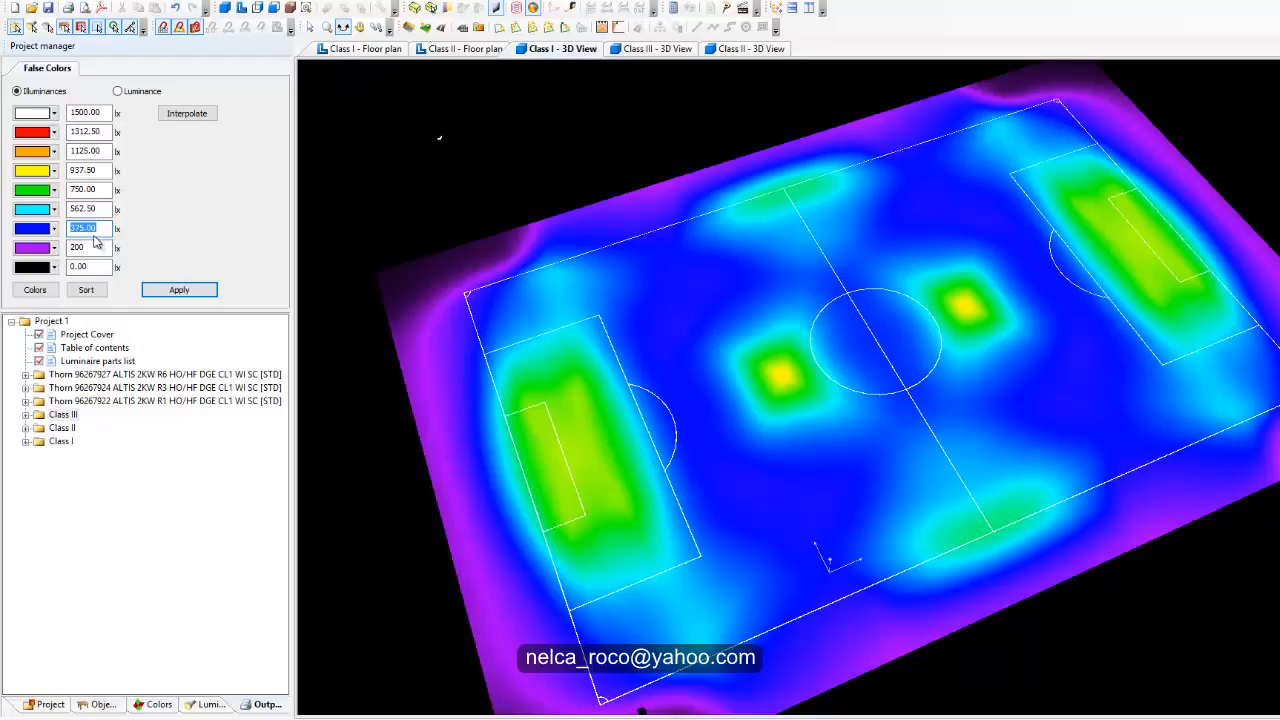
type("400")
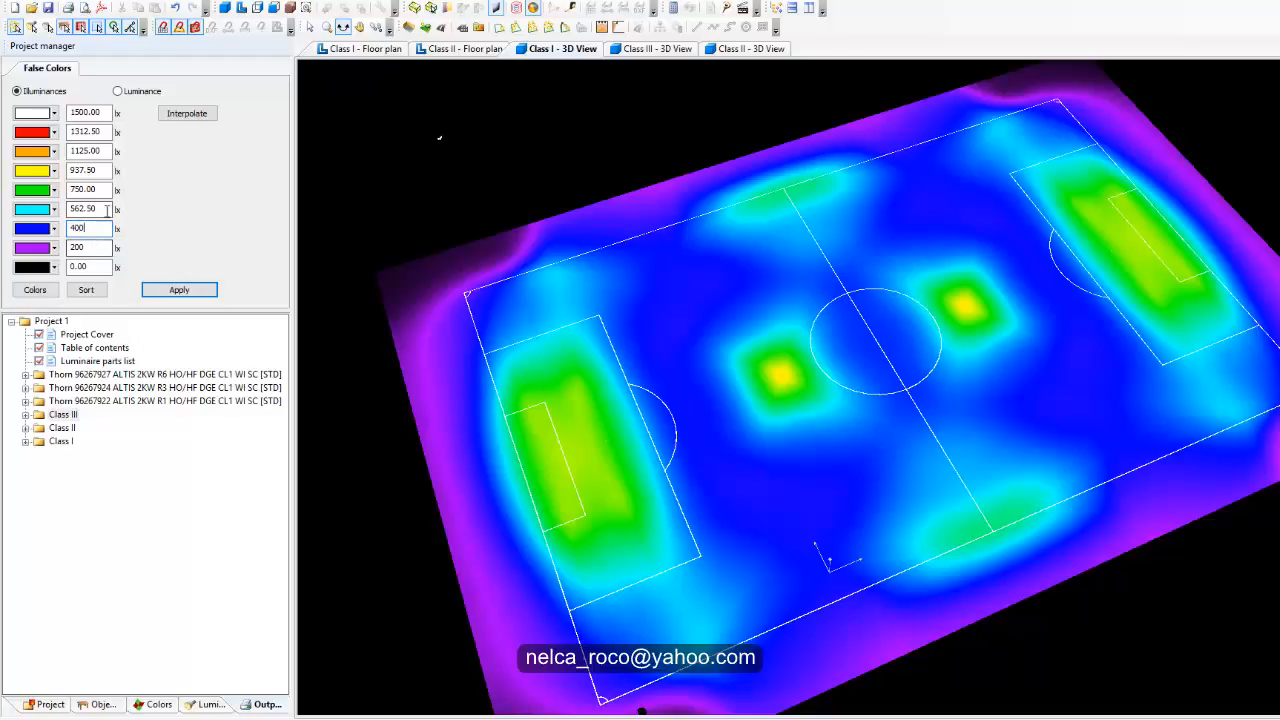
left_click_drag(107, 210, 55, 190)
type("500")
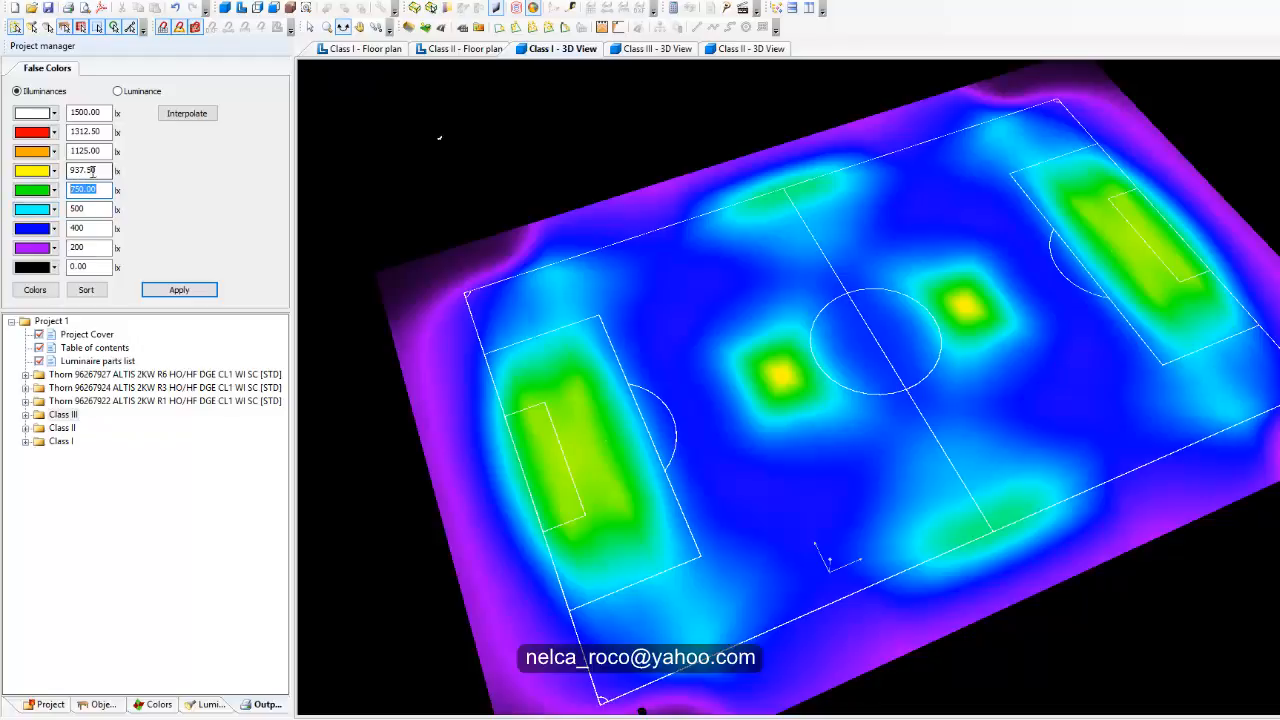
Set the yellow, orange and red false-colour levels to 1000, 1200 and 1400 lx and apply the scale to the Class I view.
left_click_drag(99, 170, 48, 137)
type("10001250")
type("1400")
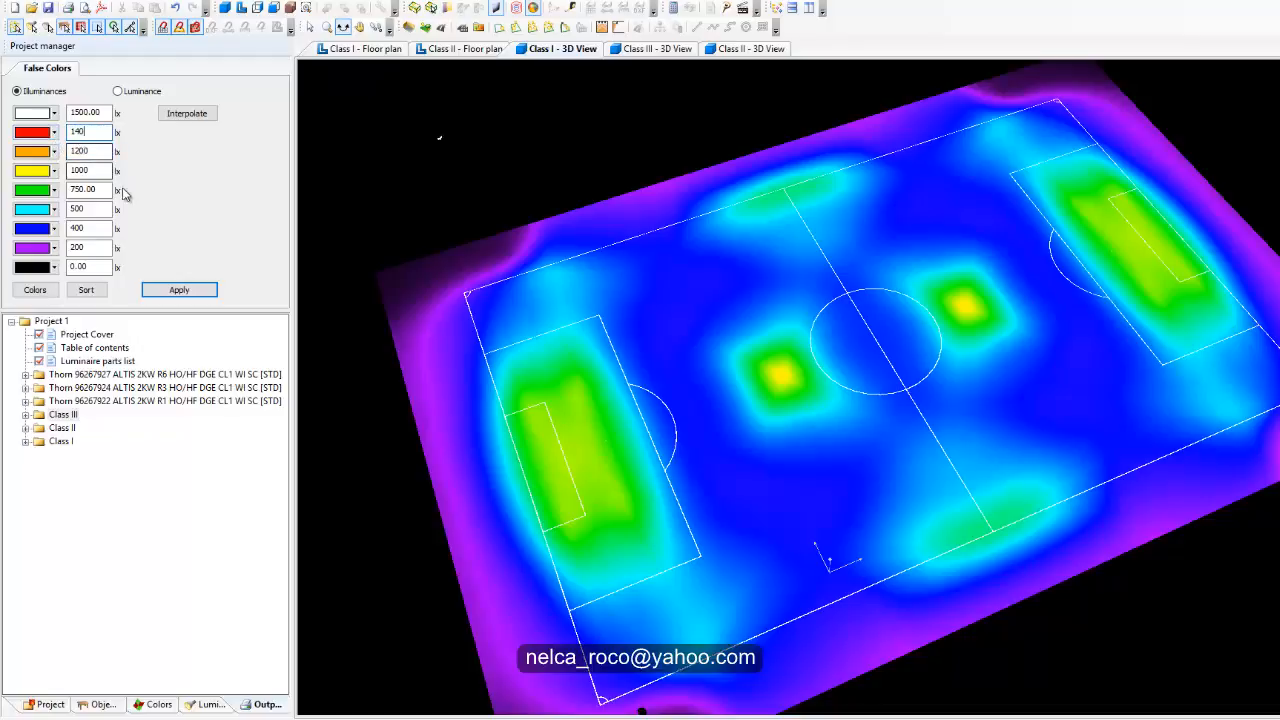
left_click(179, 290)
left_click_drag(369, 389, 619, 70)
Display the Class III 3D view in false colours and compare it with the Class I view.
left_click(635, 50)
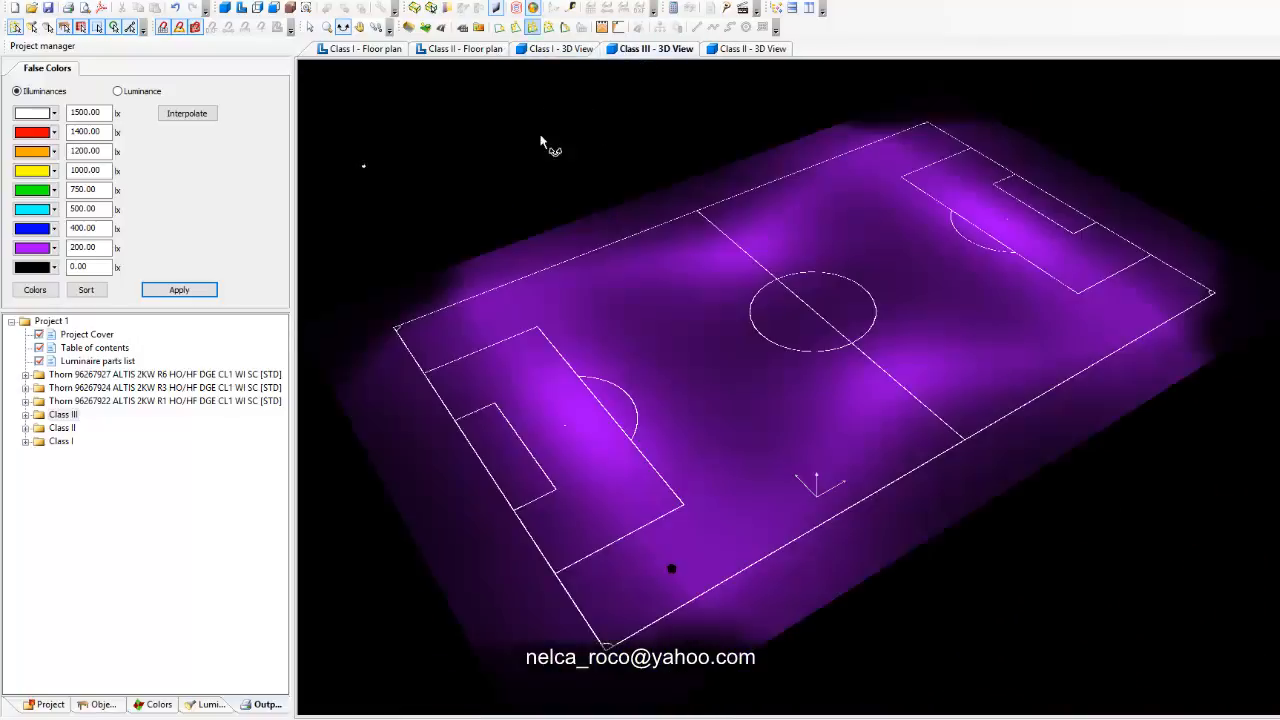
left_click_drag(546, 140, 449, 217)
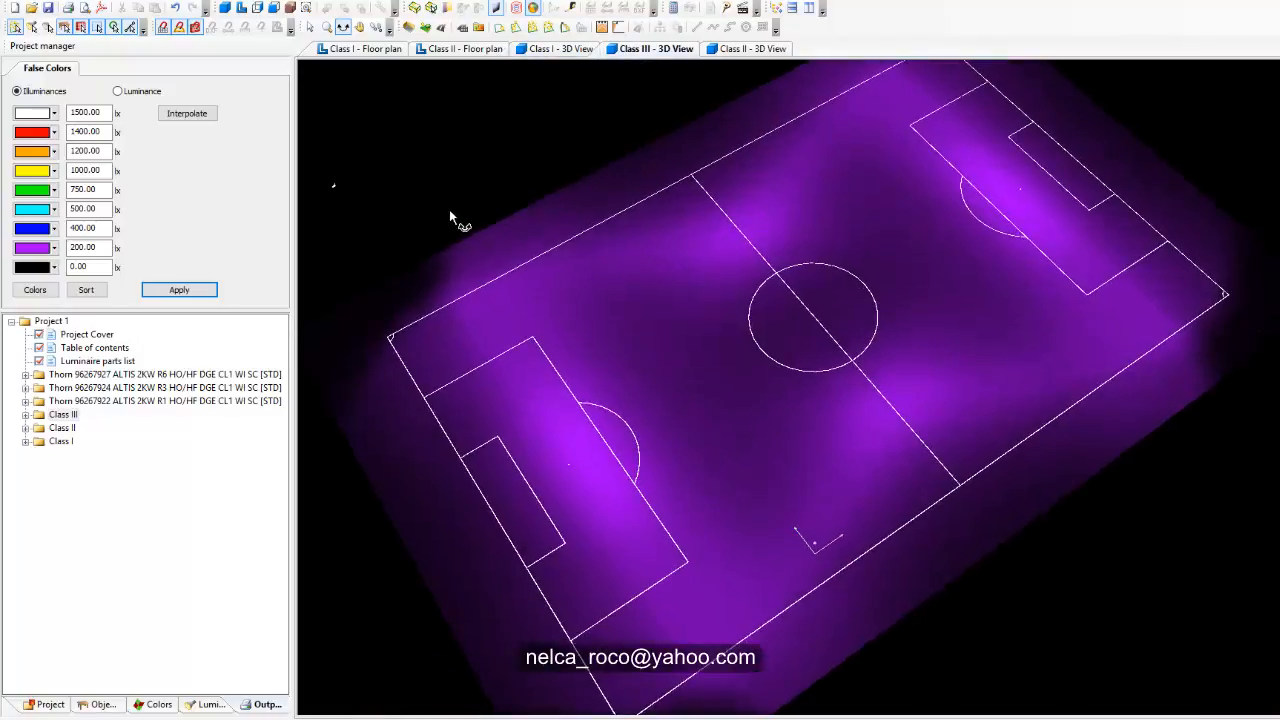
left_click(543, 50)
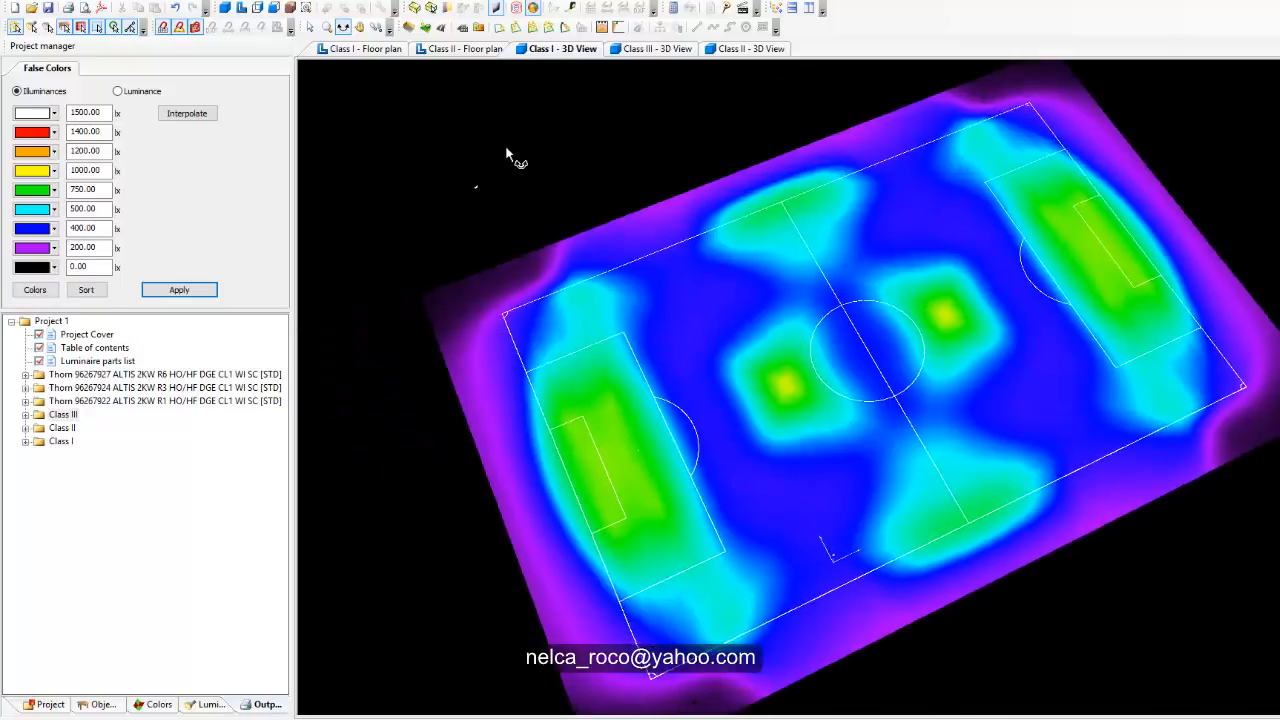
Display the Class II 3D view in false colours and inspect the pitch from several angles.
left_click(745, 48)
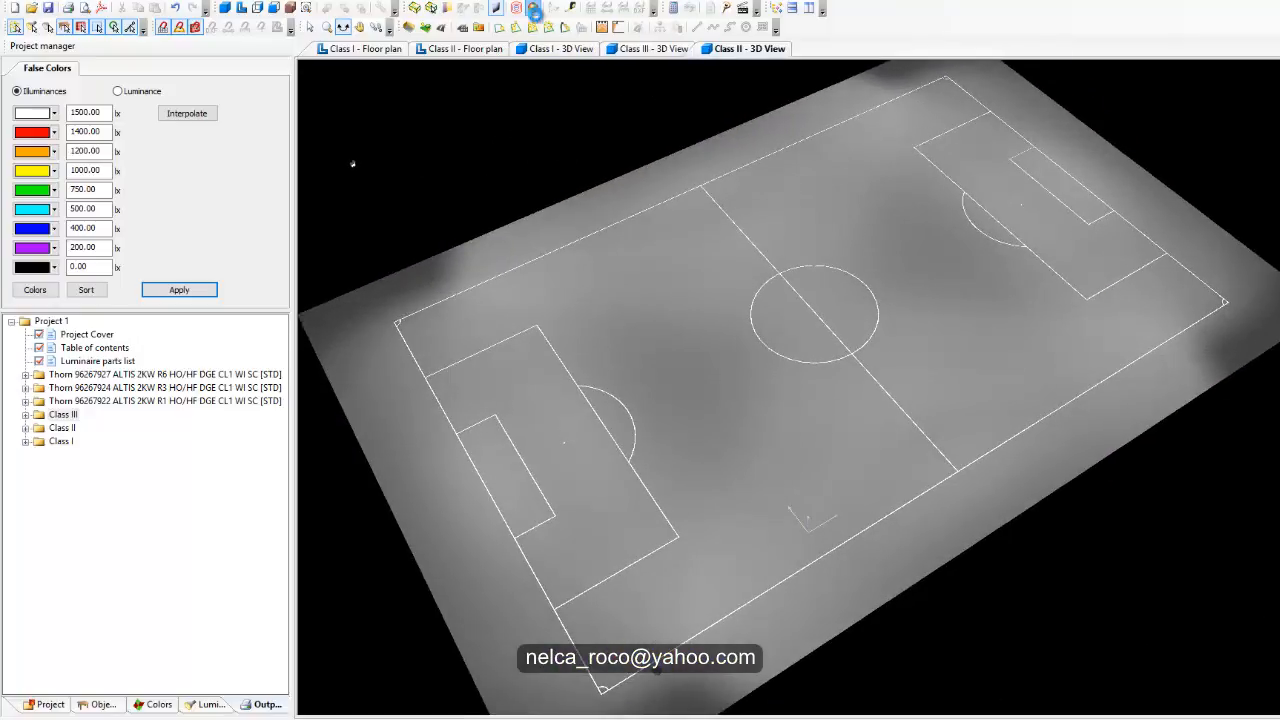
left_click(533, 9)
left_click_drag(512, 187, 468, 170)
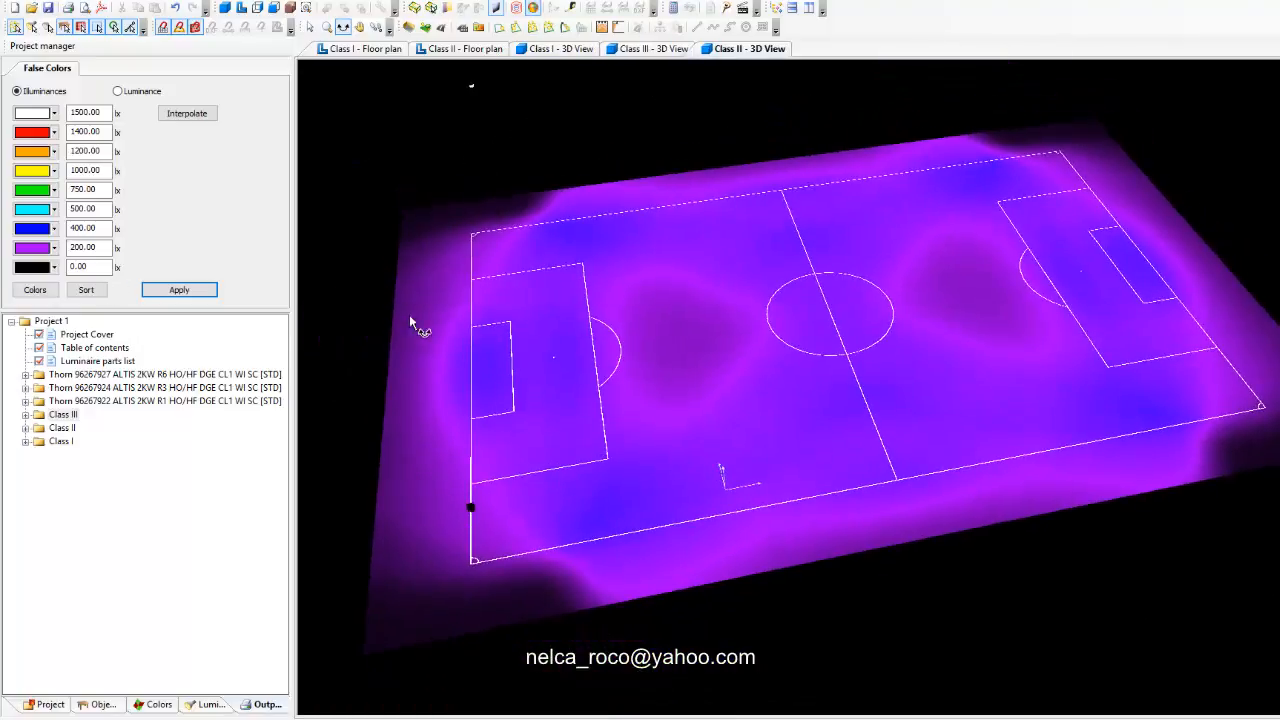
left_click_drag(410, 316, 428, 338)
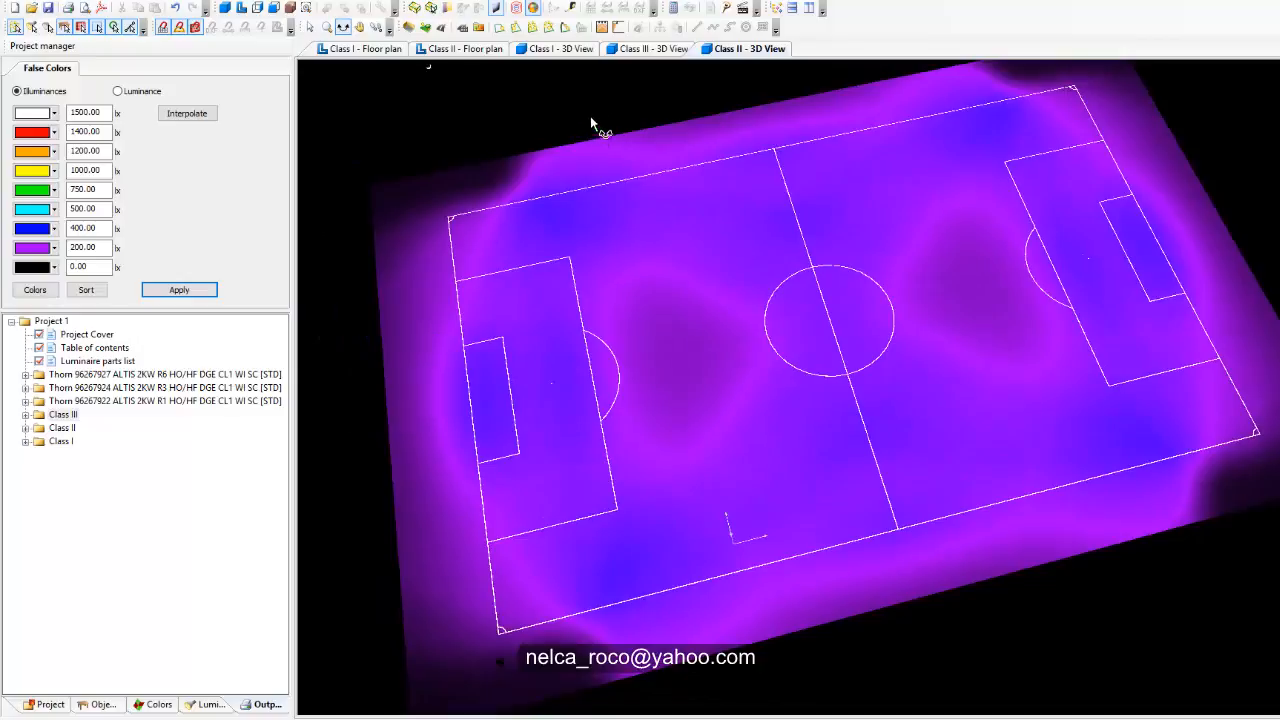
Compare the false-colour illuminance distribution of the Class III and Class II pitches in their 3D views from several angles.
left_click(658, 49)
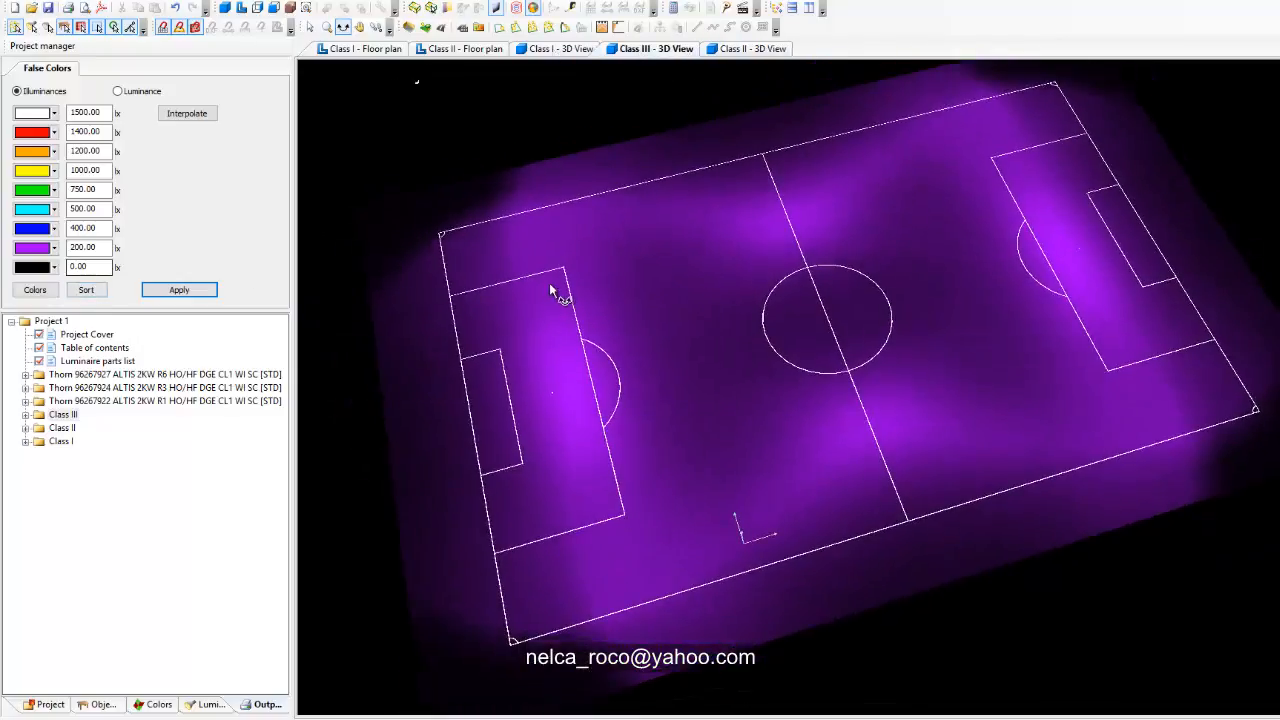
left_click_drag(557, 286, 616, 287)
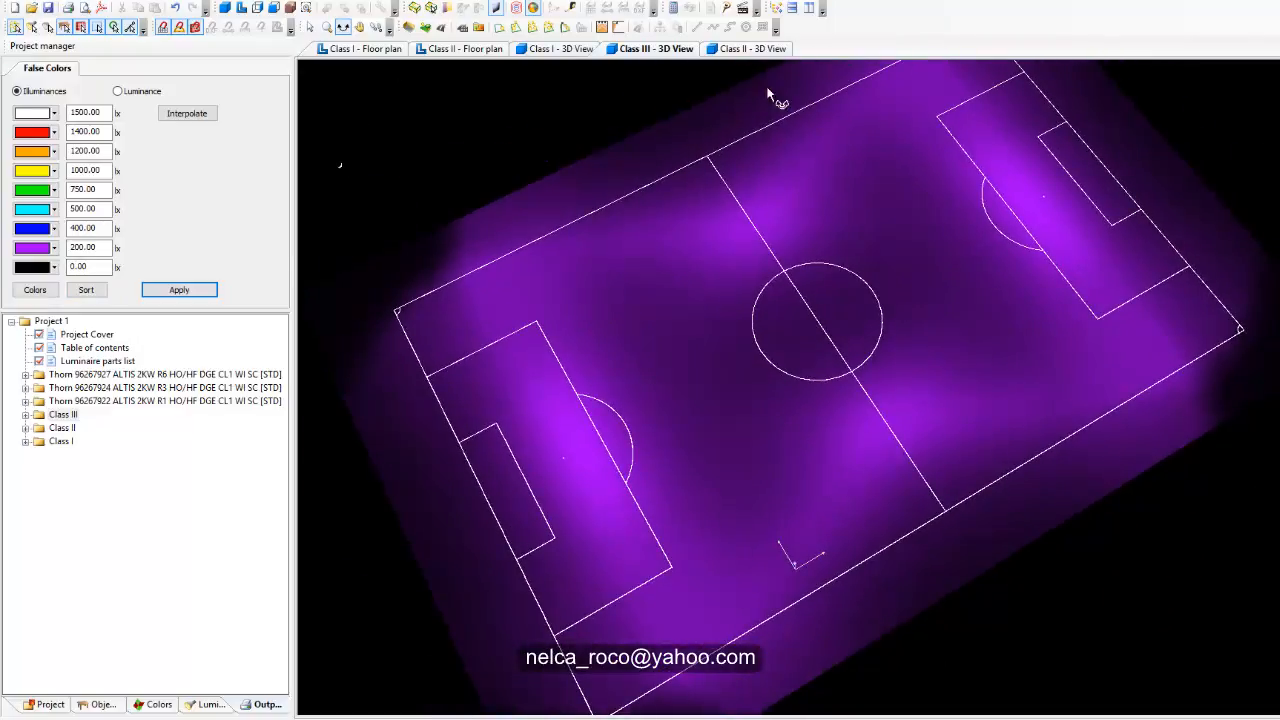
left_click(755, 50)
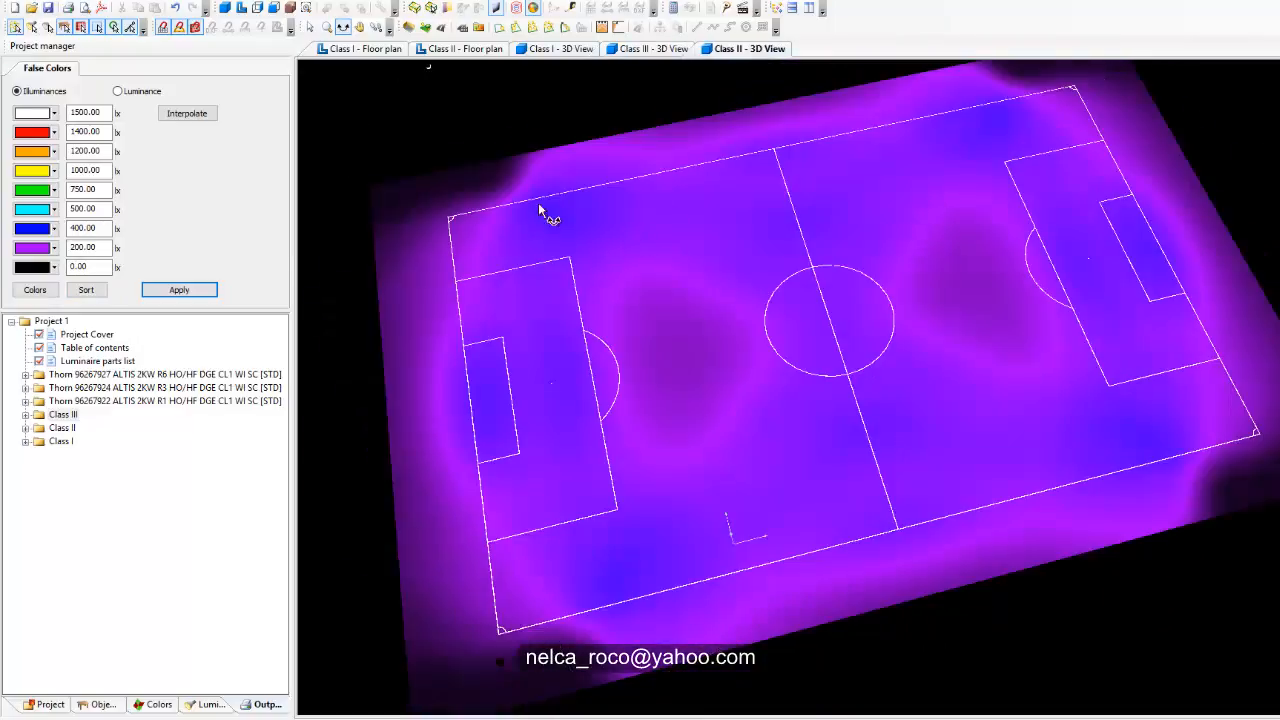
left_click_drag(540, 205, 514, 204)
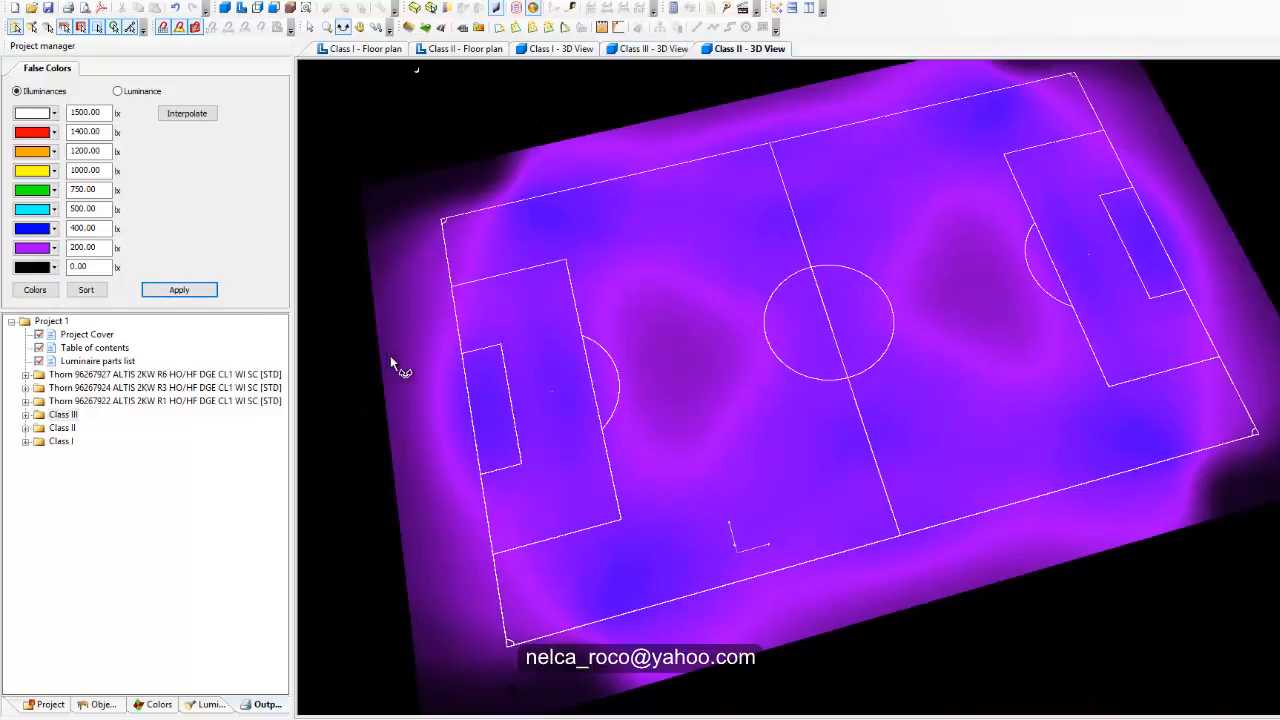
left_click_drag(390, 355, 399, 345)
left_click(652, 48)
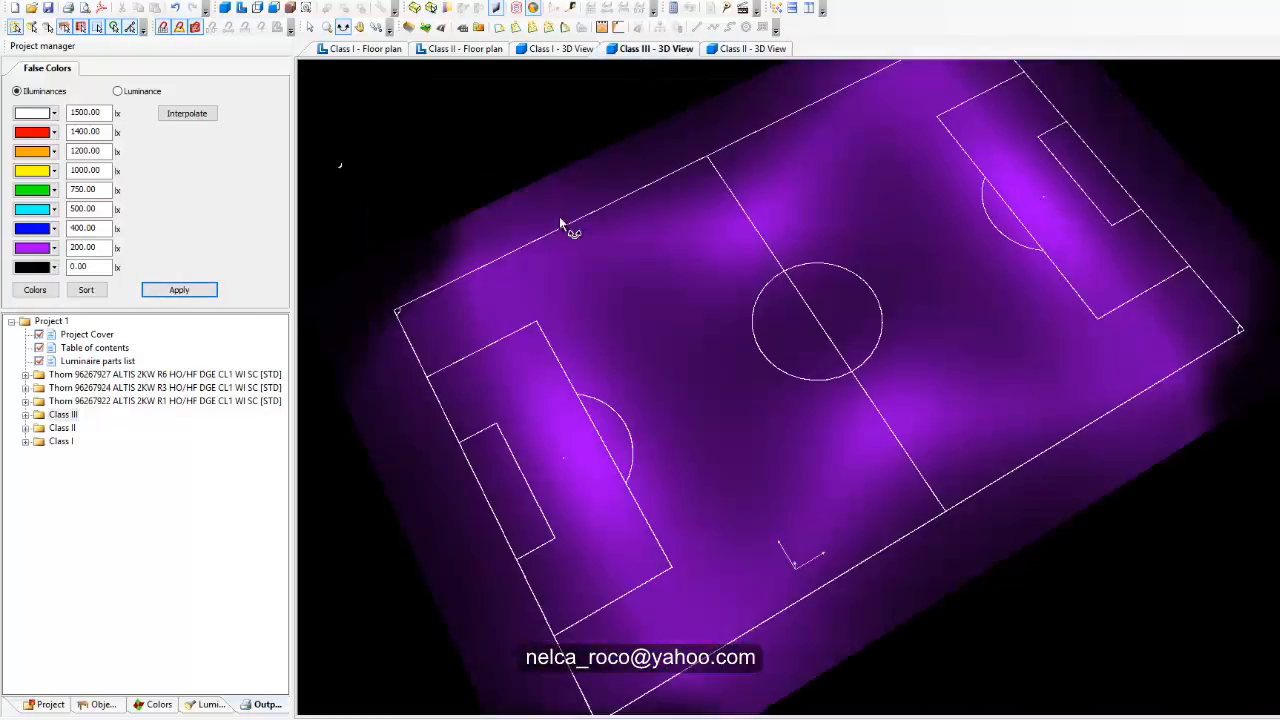
left_click_drag(559, 216, 470, 210)
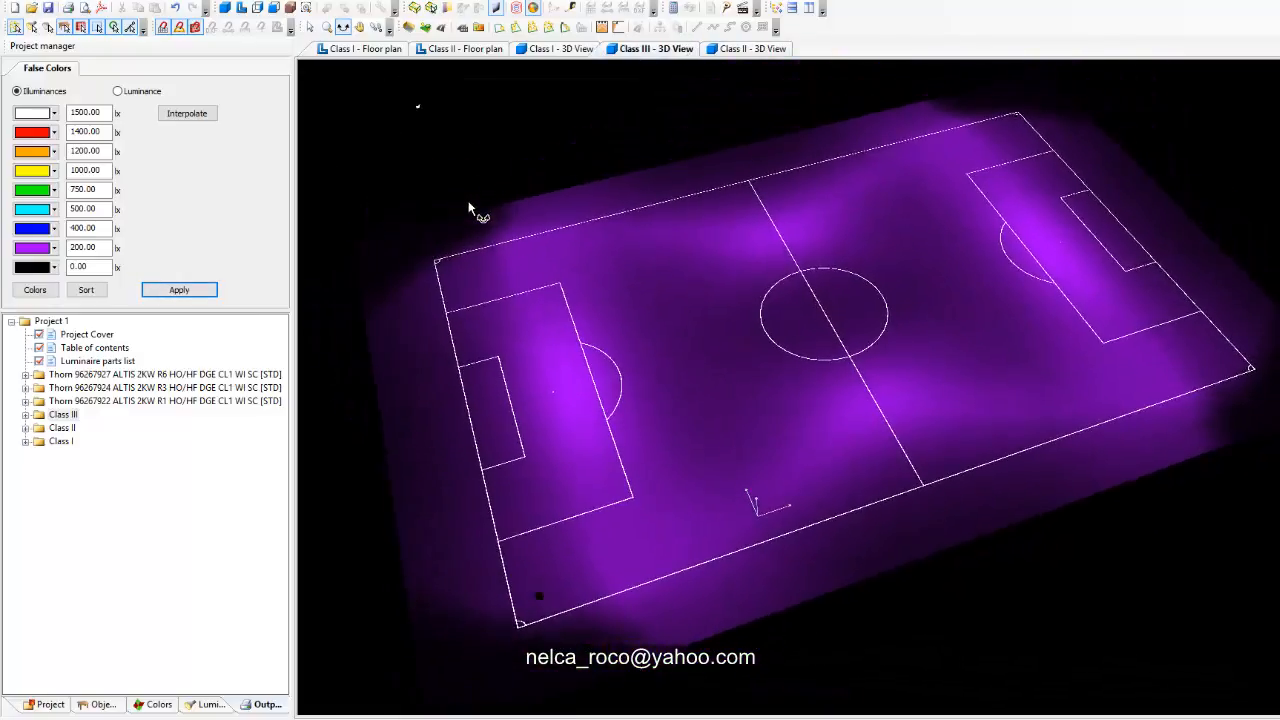
left_click_drag(439, 169, 417, 192)
left_click(745, 48)
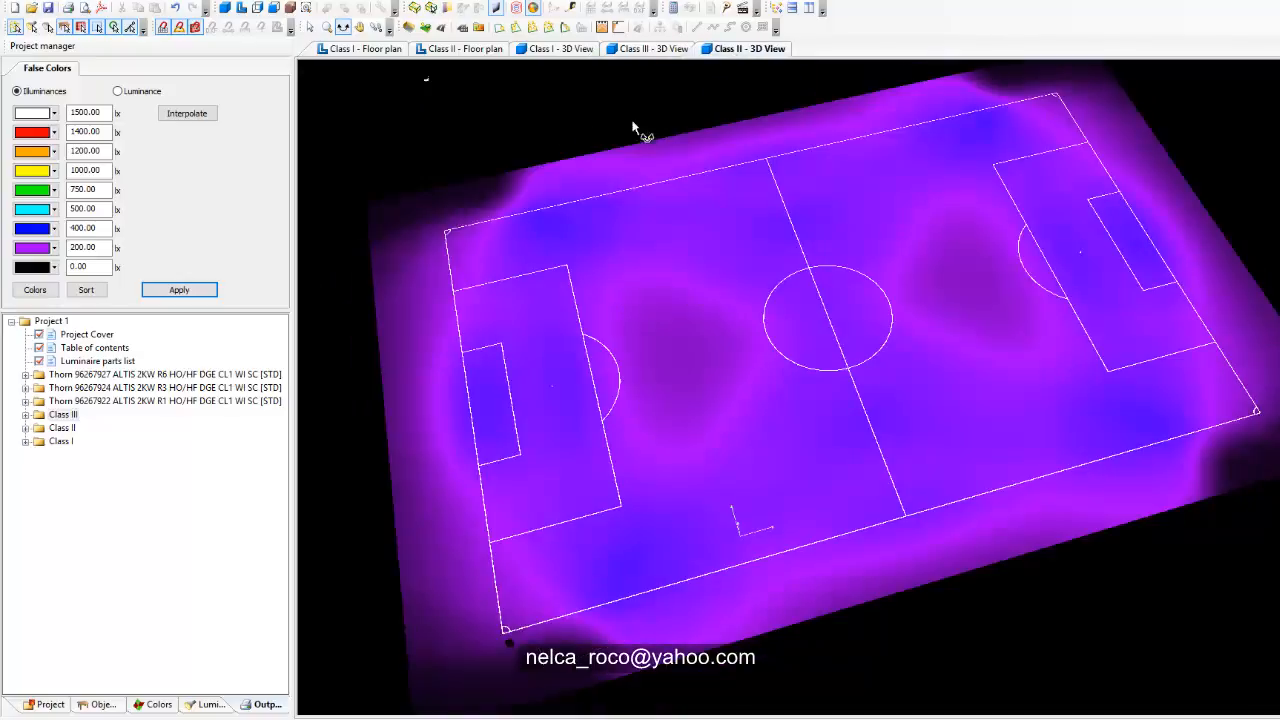
left_click_drag(634, 129, 493, 180)
left_click_drag(322, 218, 570, 420)
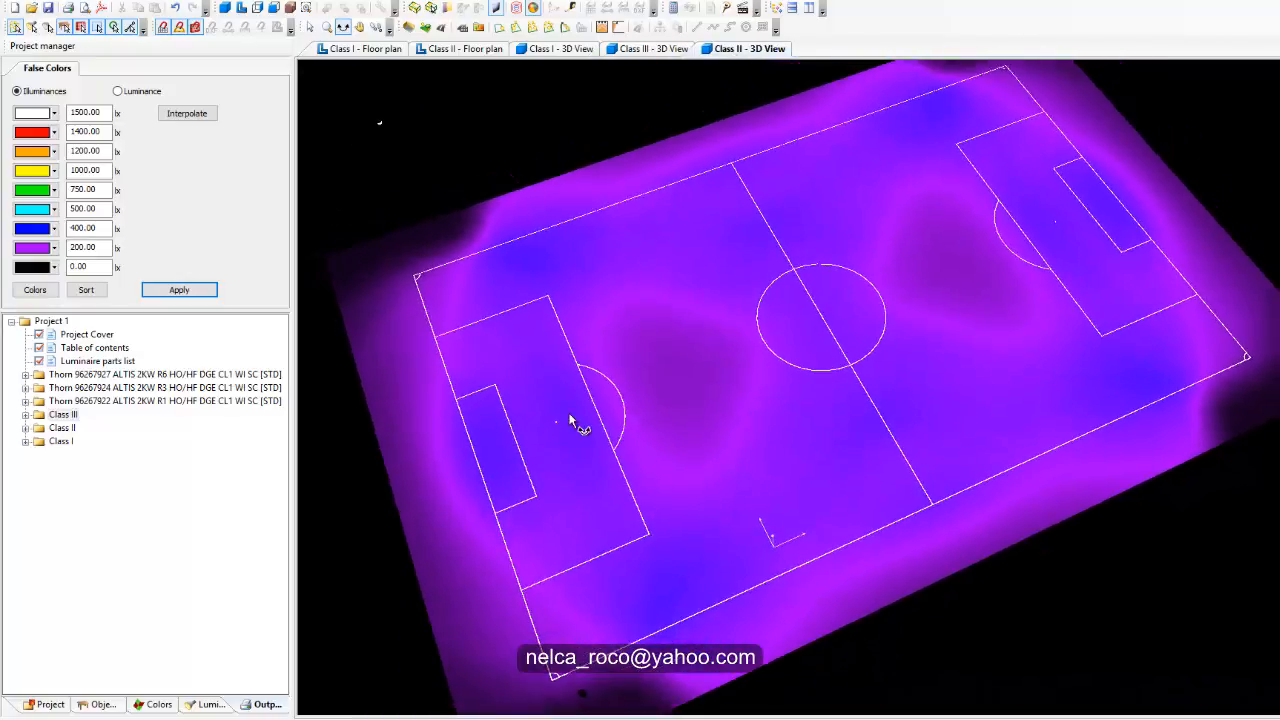
Return to the Class I 3D view and examine the pitch's false-colour illuminance distribution from several angles.
left_click(552, 50)
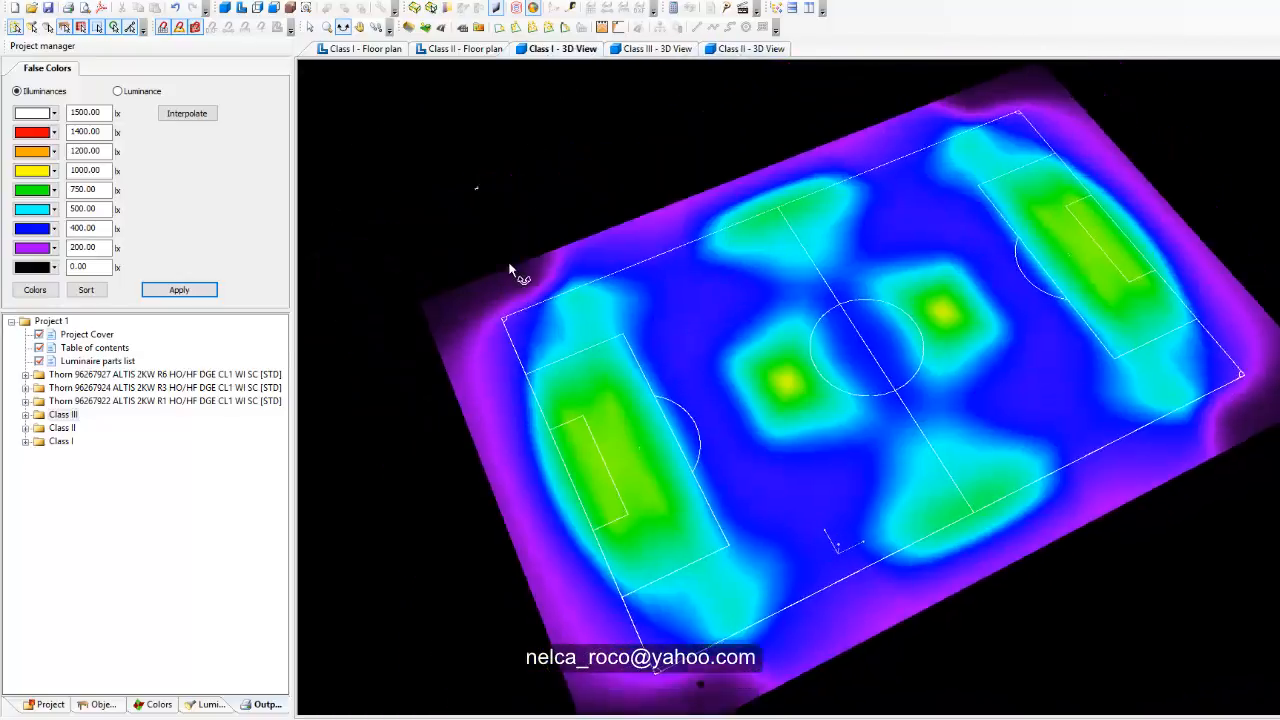
left_click_drag(511, 269, 520, 228)
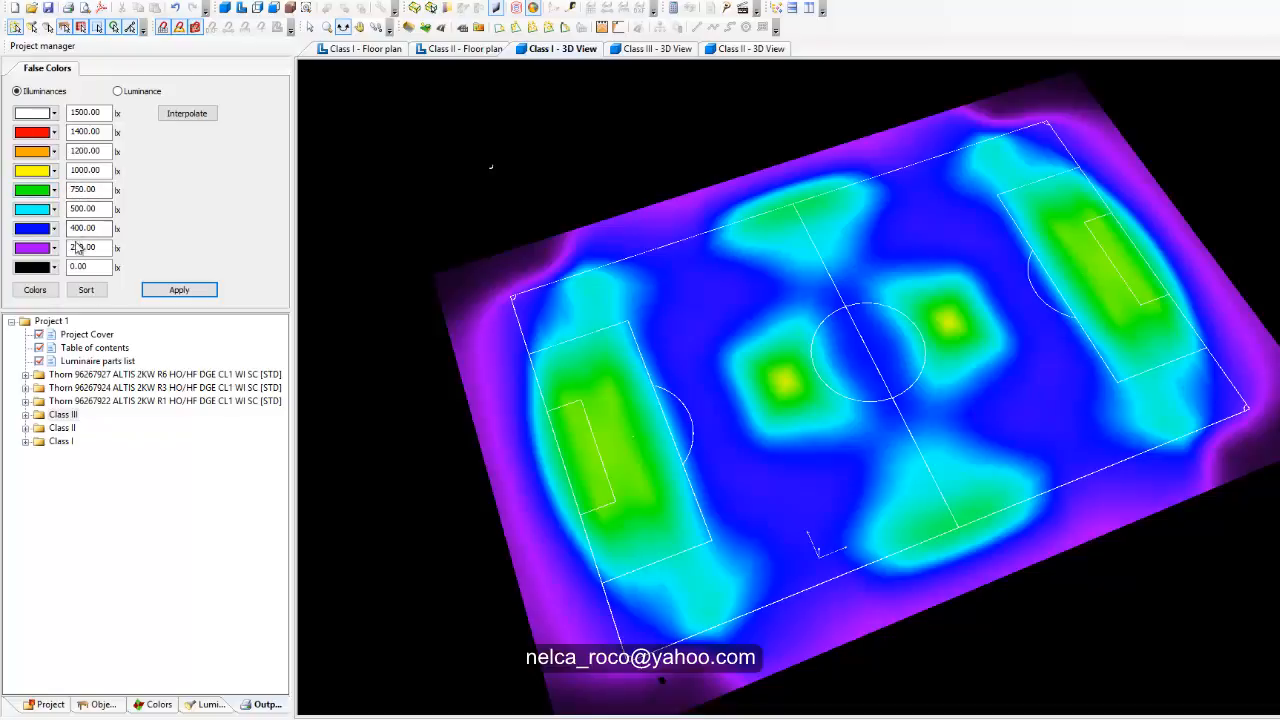
left_click_drag(464, 322, 570, 318)
left_click_drag(605, 274, 589, 342)
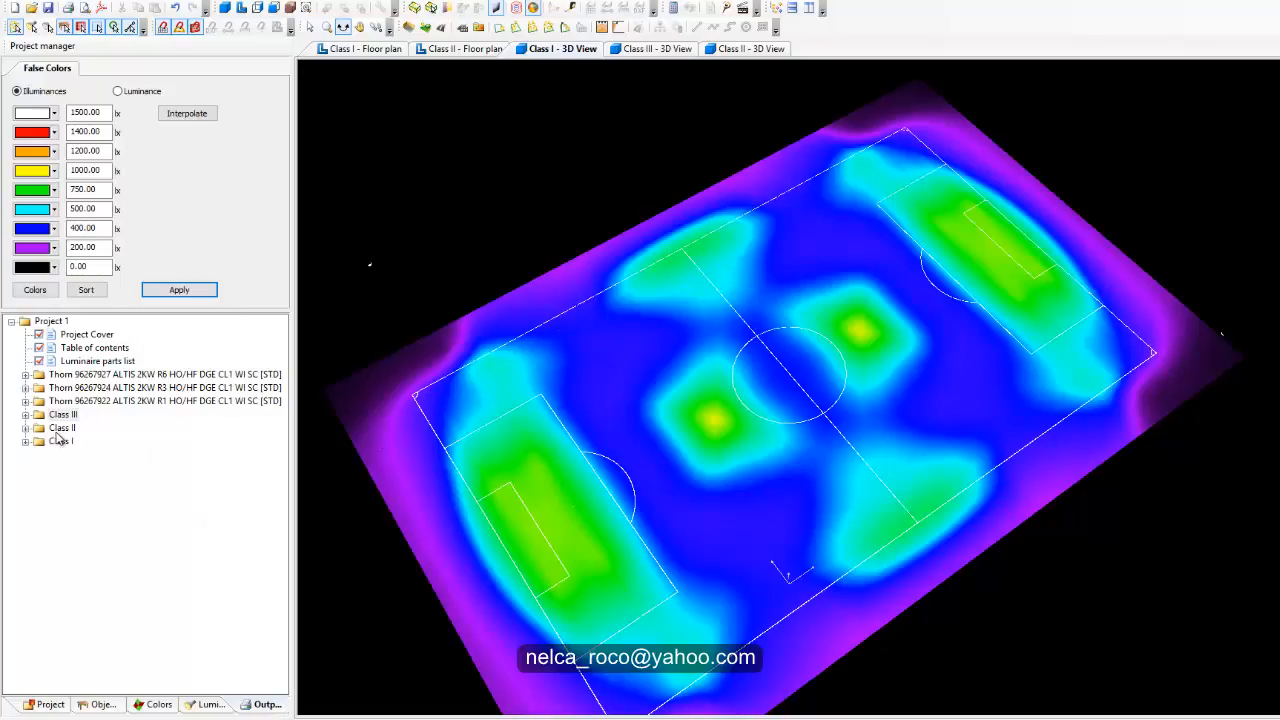
Open the summary page of the Class III playing-area (PA) calculation grid and examine its average illuminance and uniformity.
left_click(26, 415)
scroll(100, 620, "down", 4)
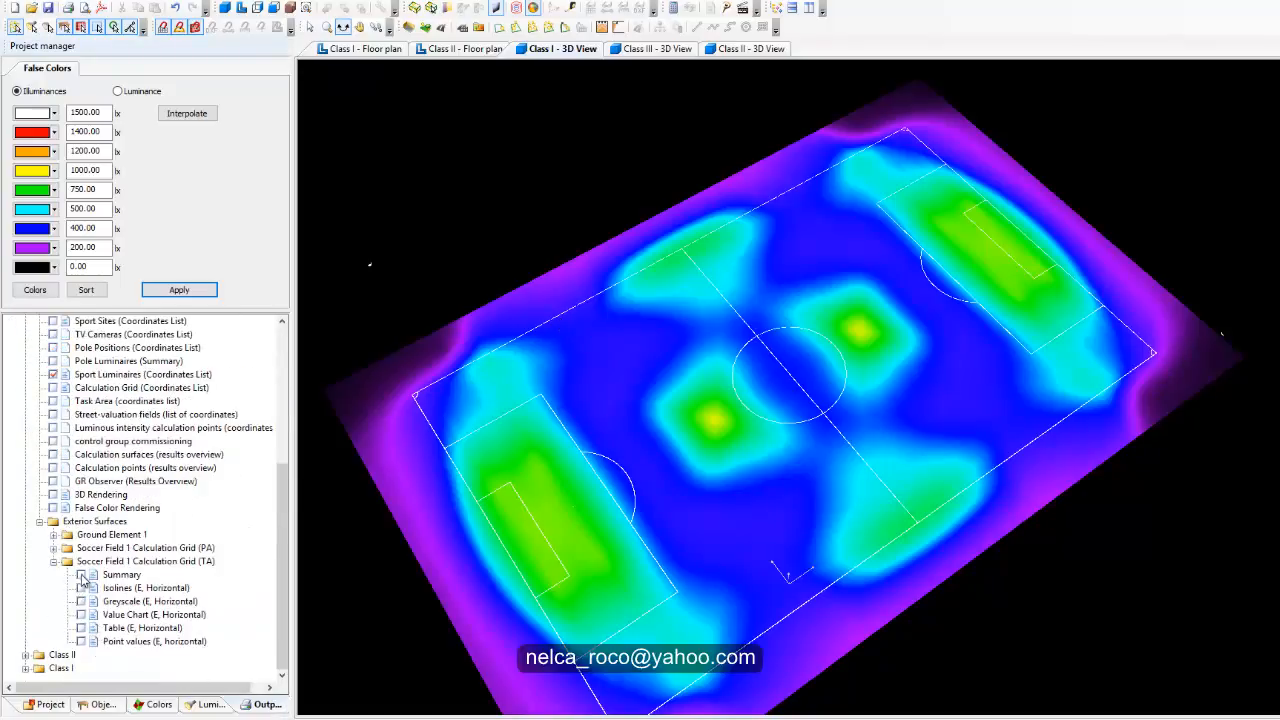
left_click(53, 548)
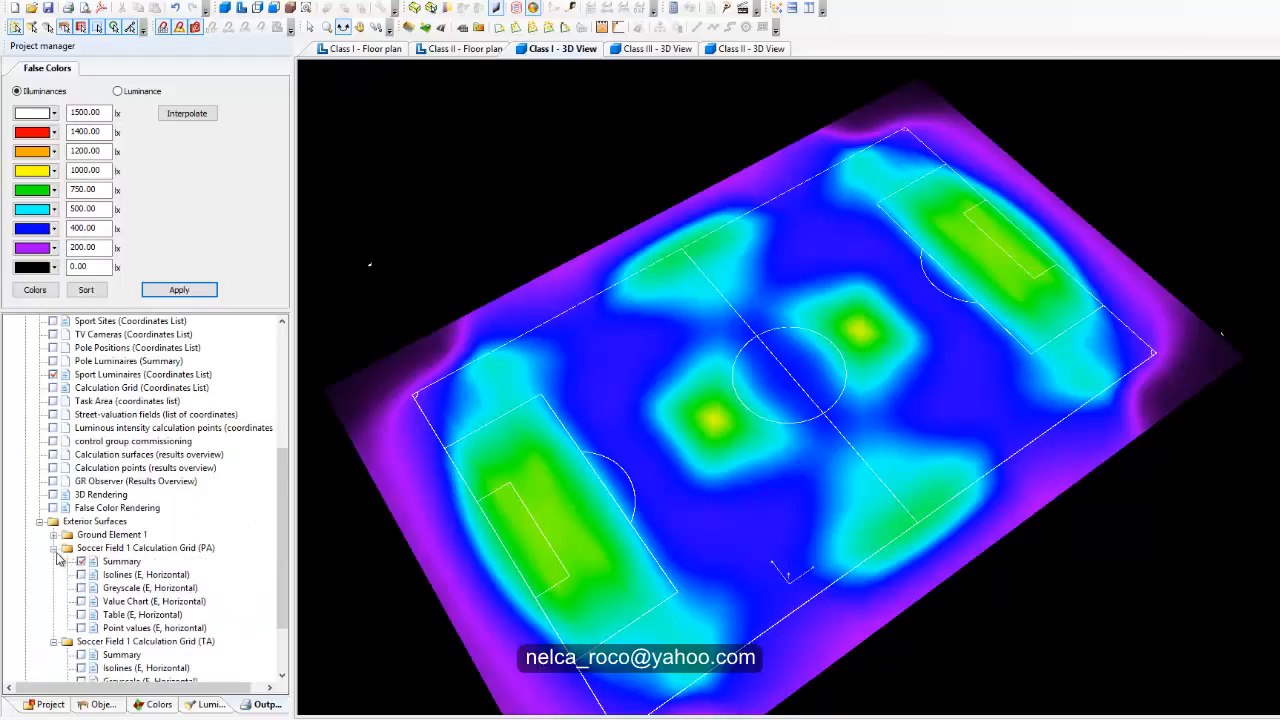
left_click(121, 561)
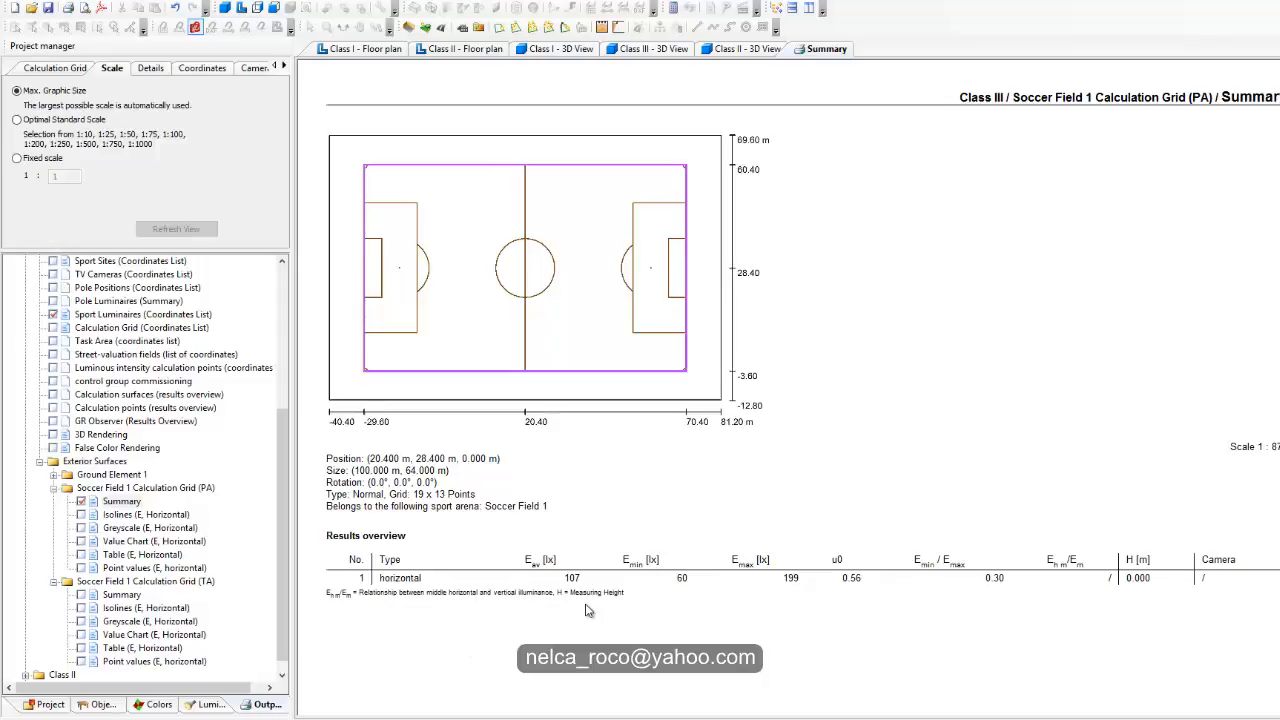
left_click_drag(867, 586, 846, 584)
Include the total-area (TA) calculation grid summary in the Class III output and check its average illuminance and uniformity.
left_click(81, 595)
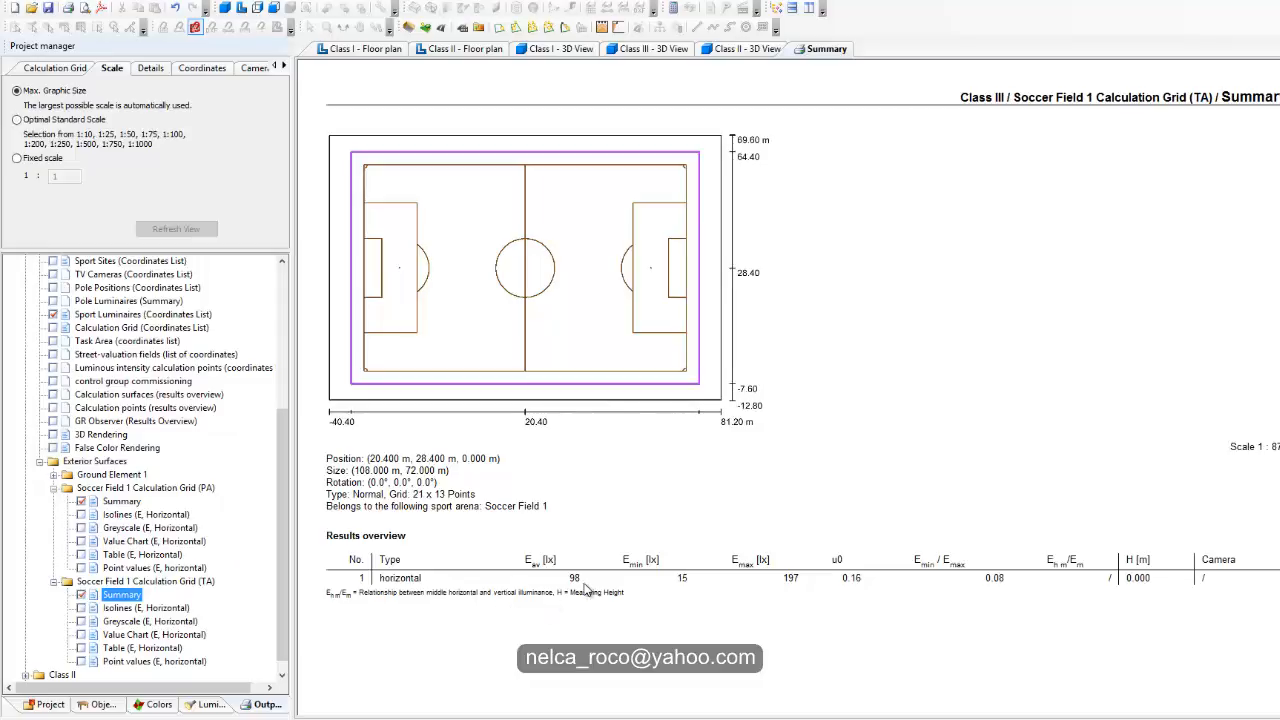
left_click(855, 590)
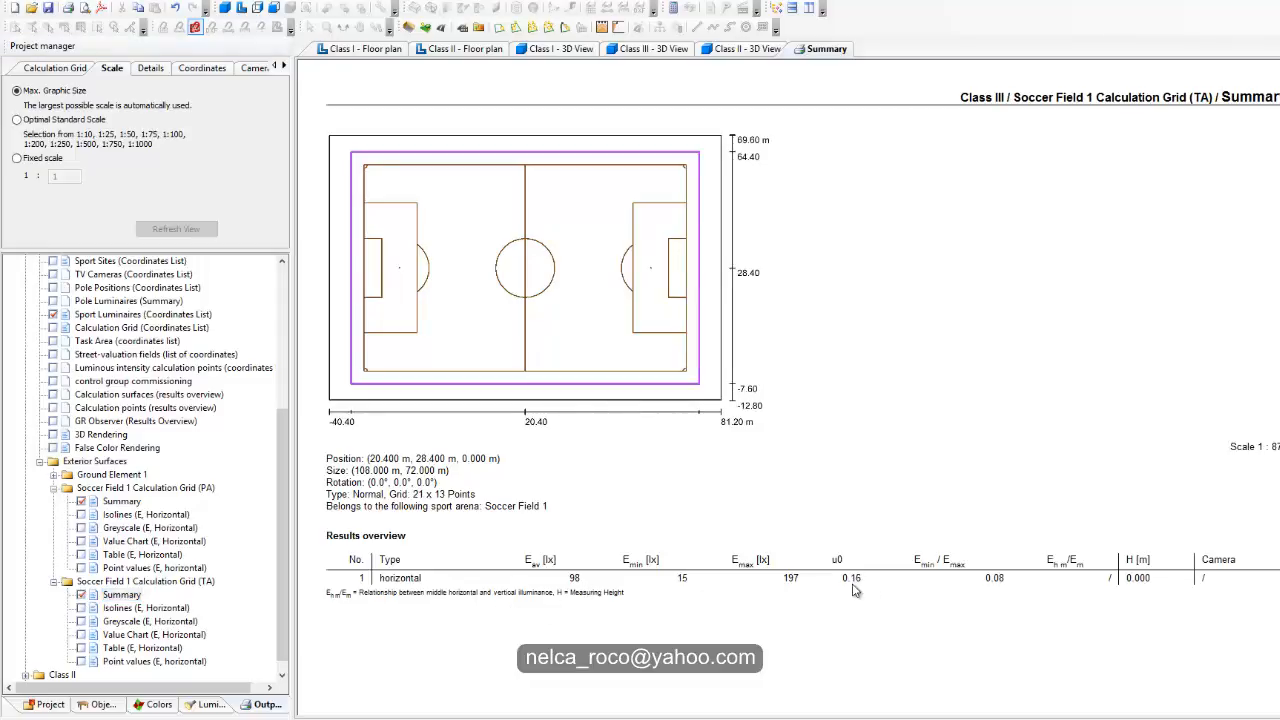
double_click(850, 578)
left_click(877, 592)
mouse_move(857, 586)
left_mouse_down()
mouse_move(840, 592)
mouse_move(846, 580)
left_mouse_up()
left_click(853, 587)
left_click(846, 591)
left_click(852, 578)
left_click(842, 602)
Include the horizontal illuminance value charts of both the PA and TA calculation grids in the Class III output.
left_click(53, 487)
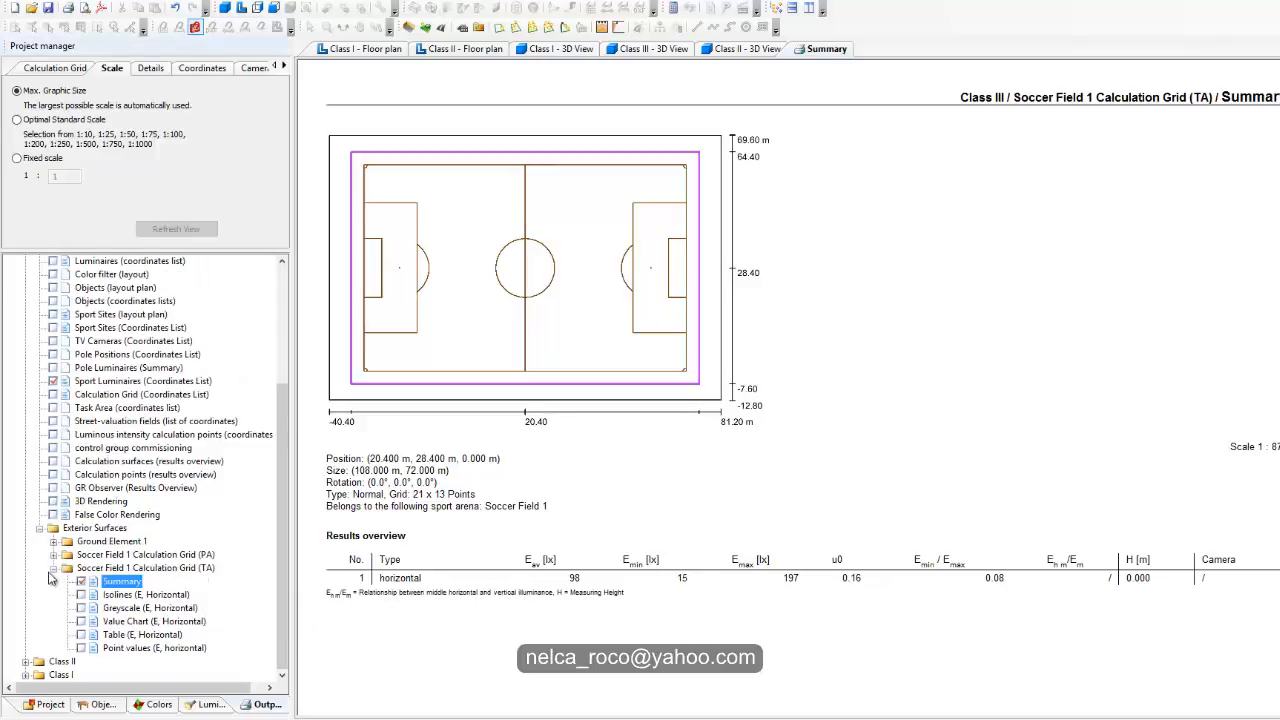
left_click(54, 568)
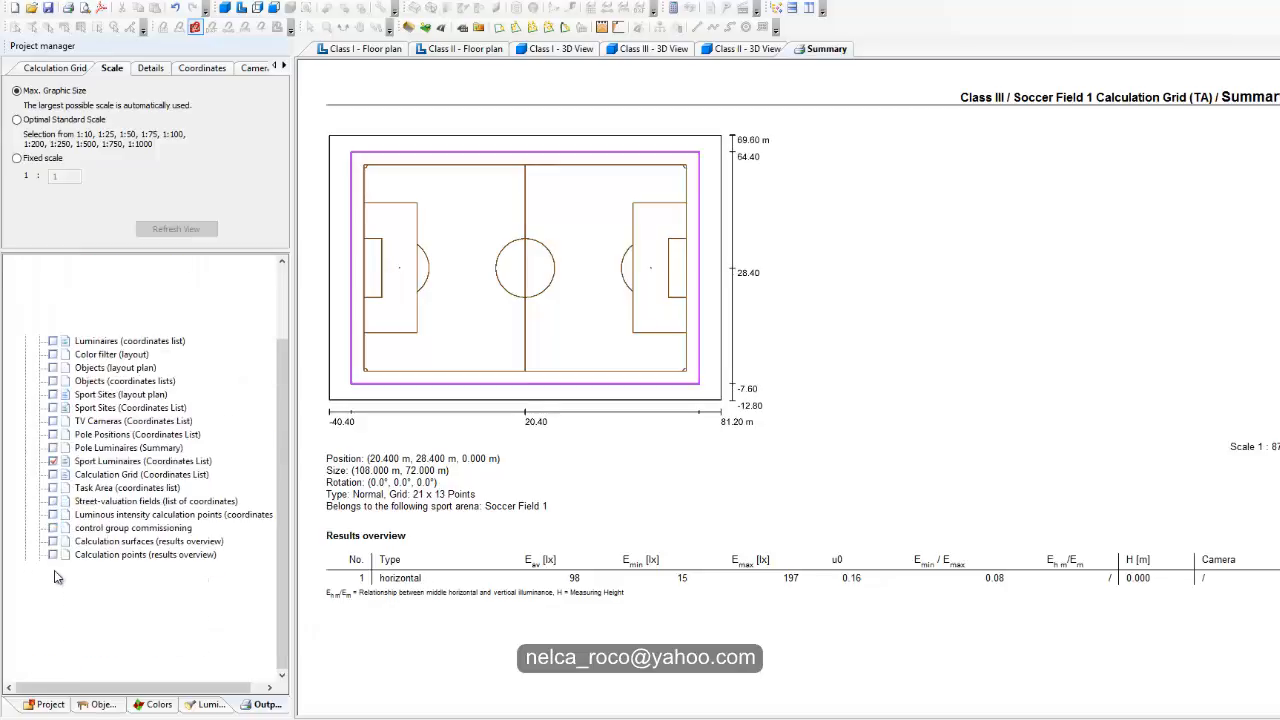
left_click(54, 635)
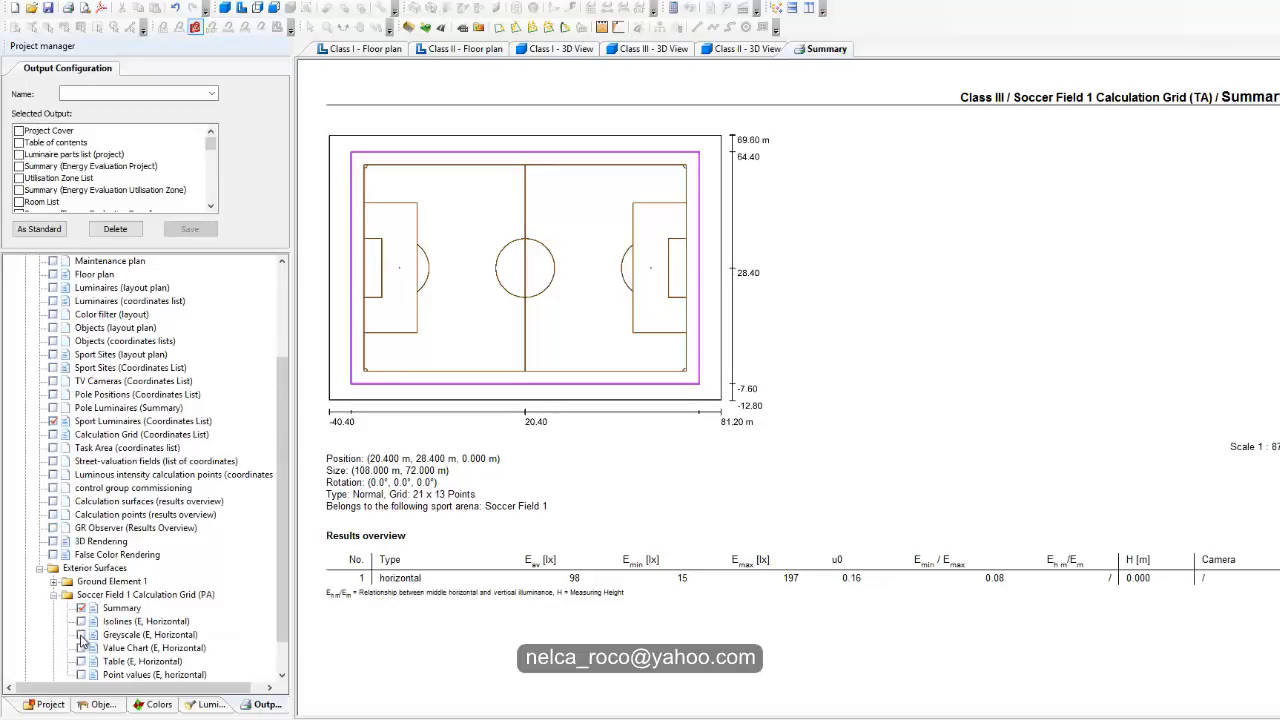
left_click(81, 648)
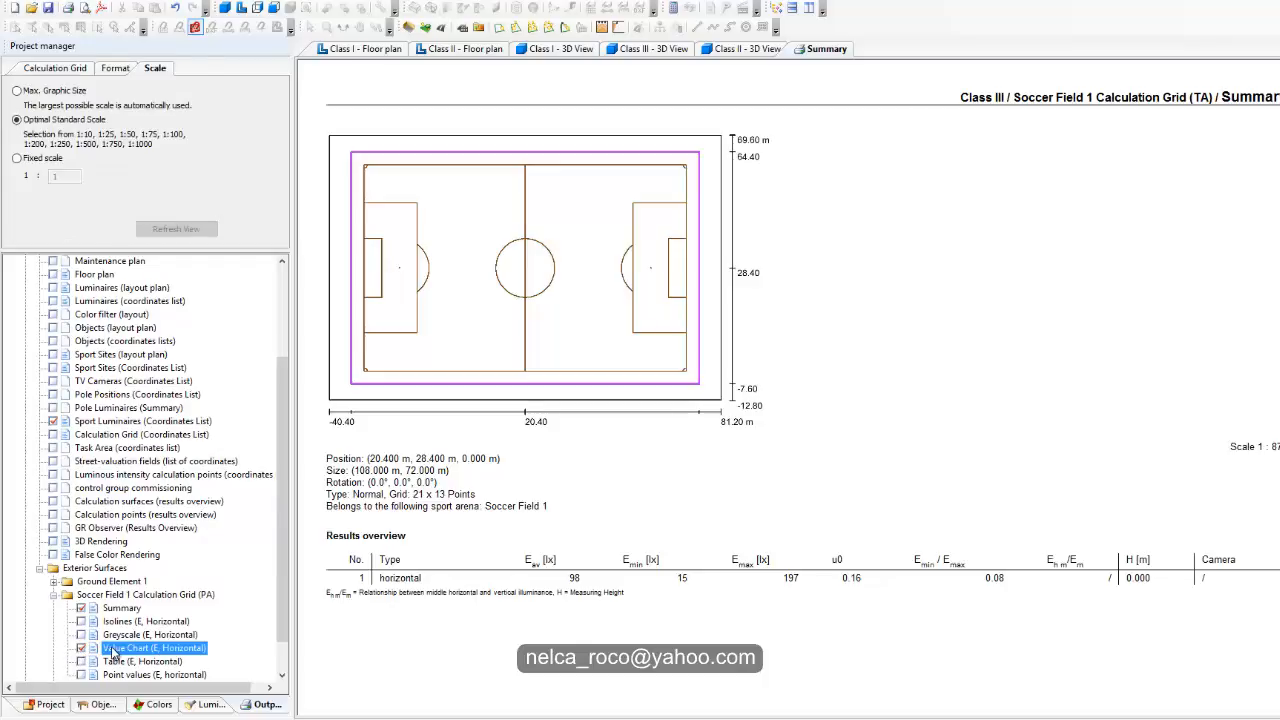
scroll(290, 575, "down", 1)
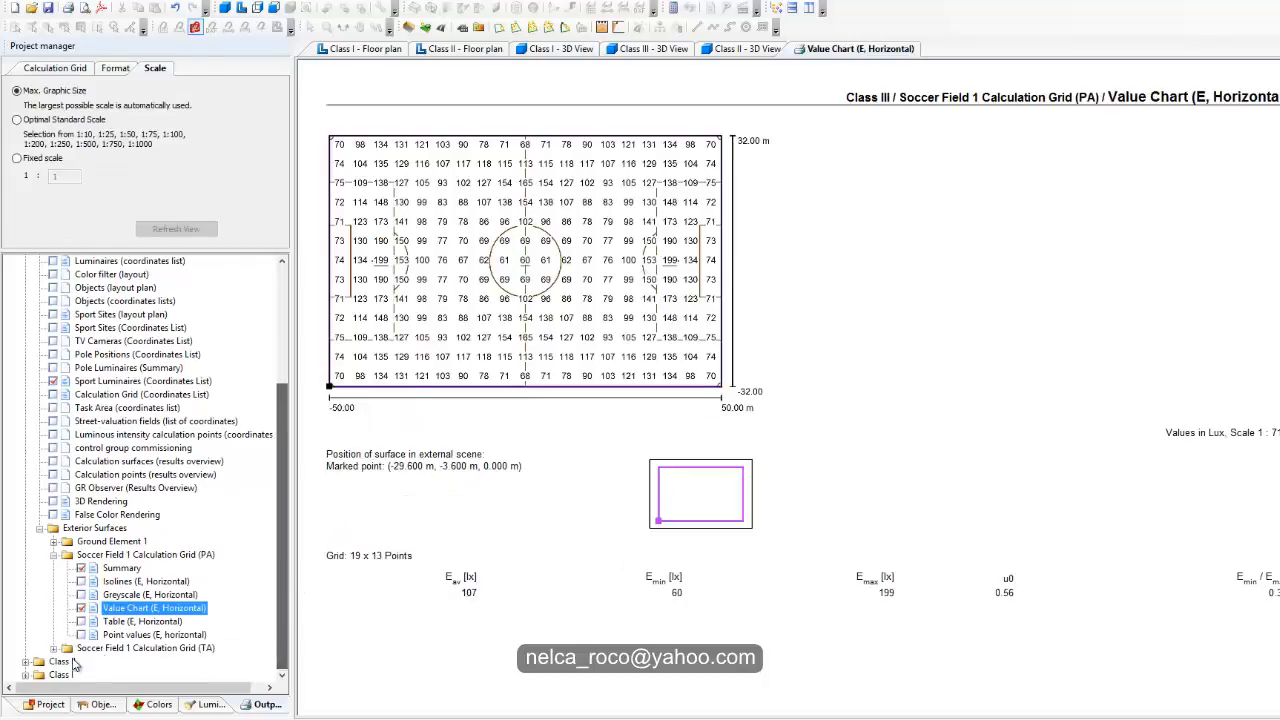
left_click(54, 648)
left_click(82, 648)
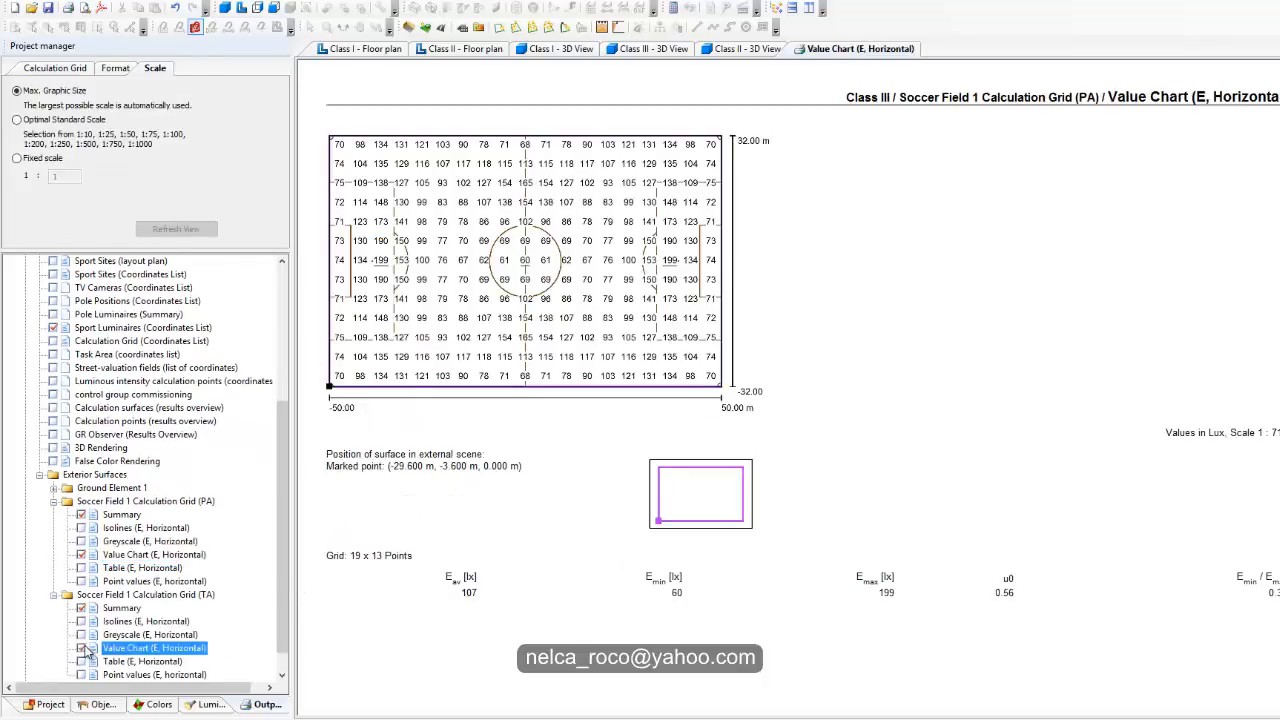
Exclude the planning data and luminaire parts list pages from the Class II output.
scroll(83, 650, "down", 1)
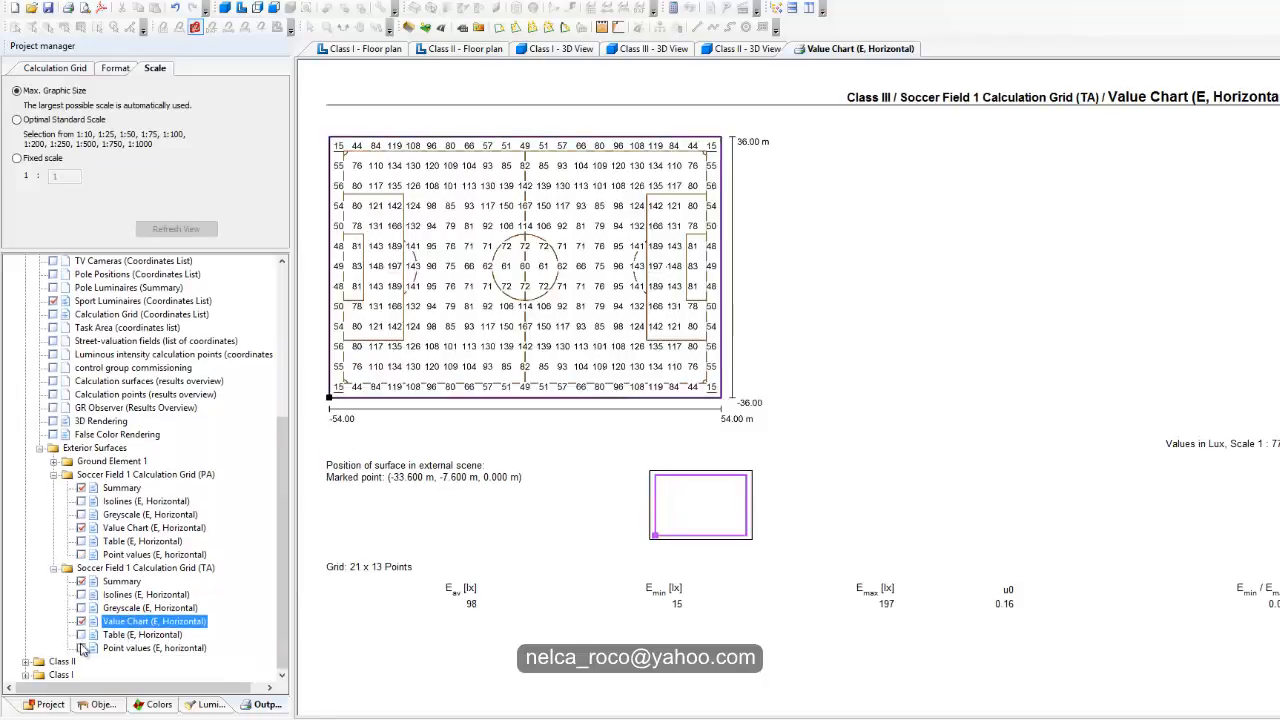
left_click(26, 661)
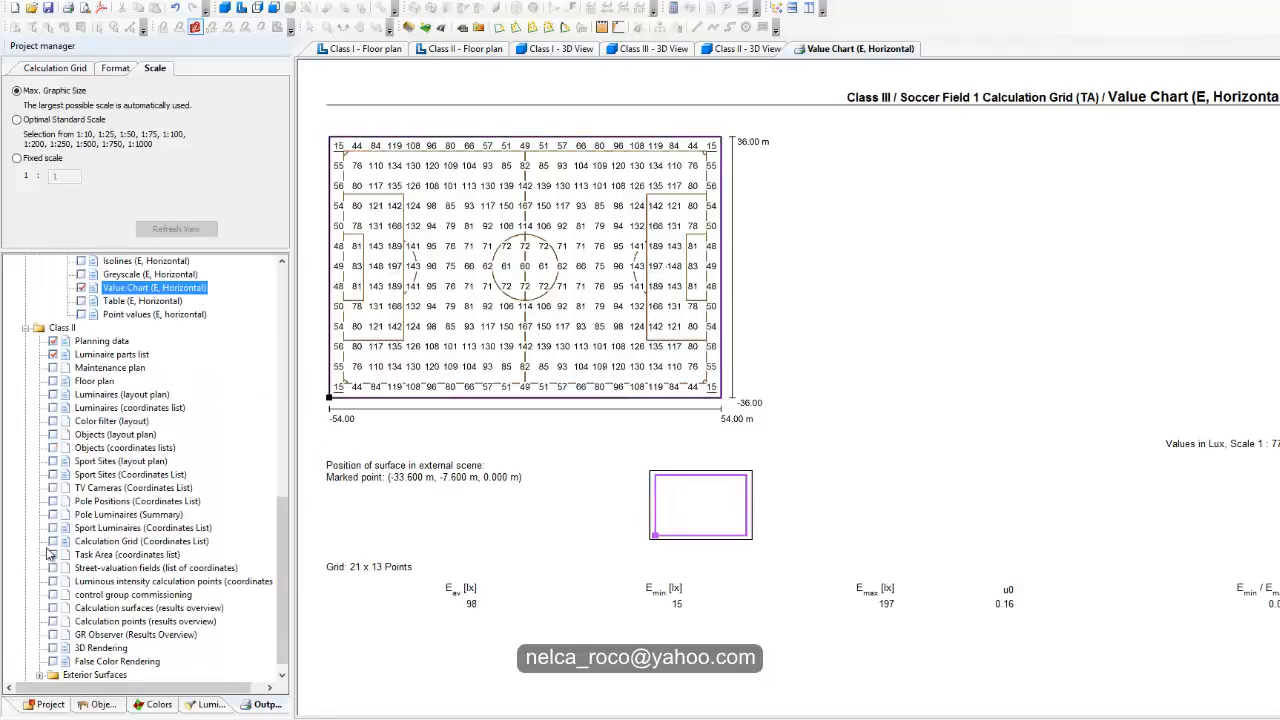
left_click(53, 342)
left_click(53, 355)
Include the Sport Luminaires coordinates list in the Class II output and display the Sport Sites coordinates list.
scroll(60, 616, "down", 1)
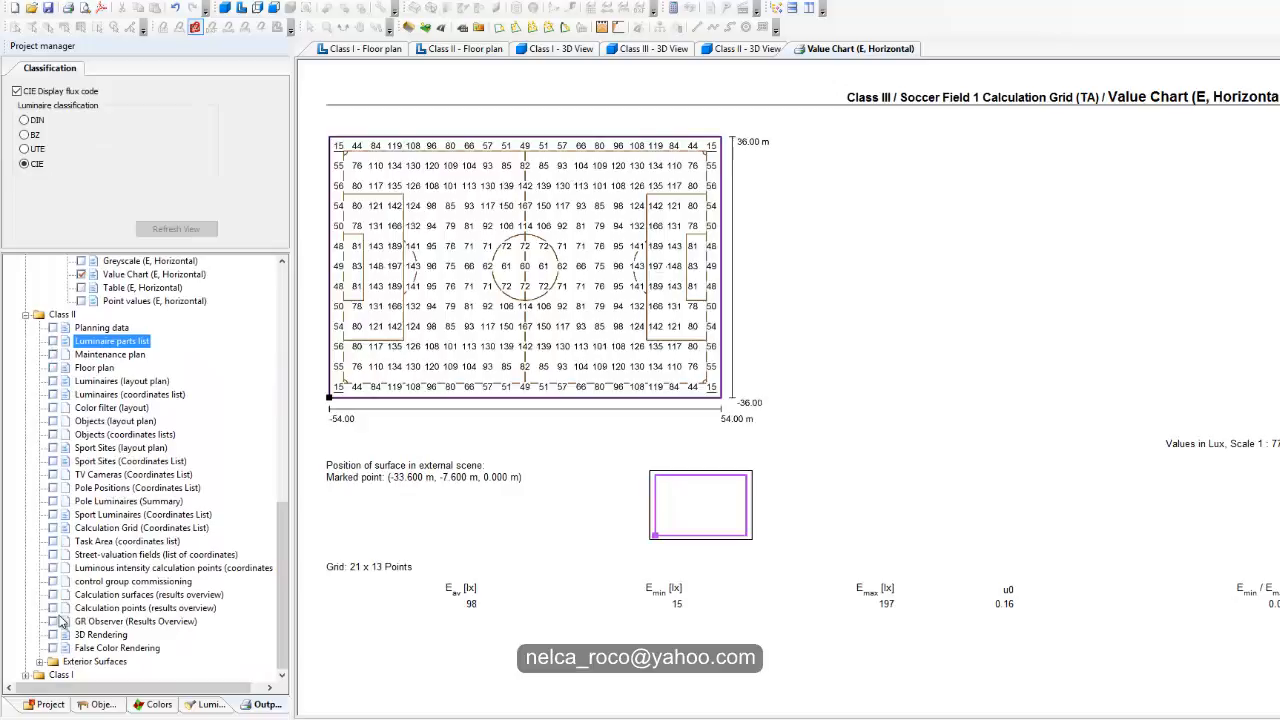
left_click(53, 514)
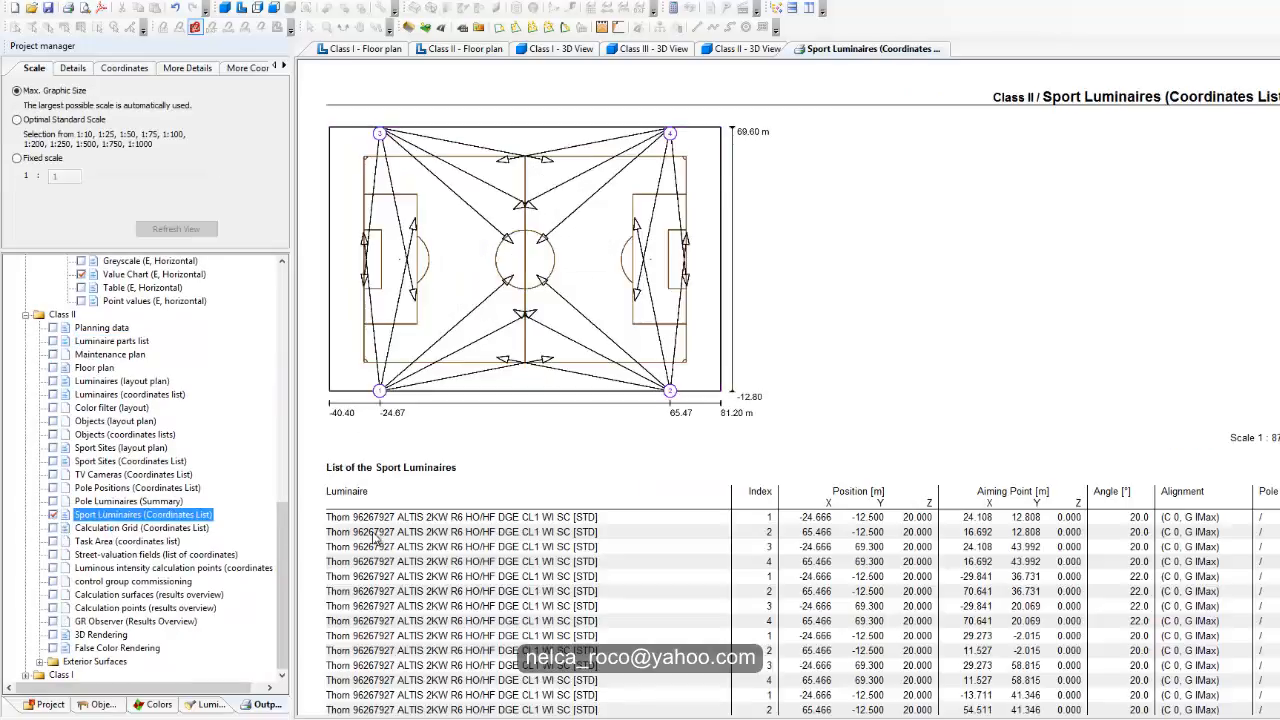
left_click(54, 462)
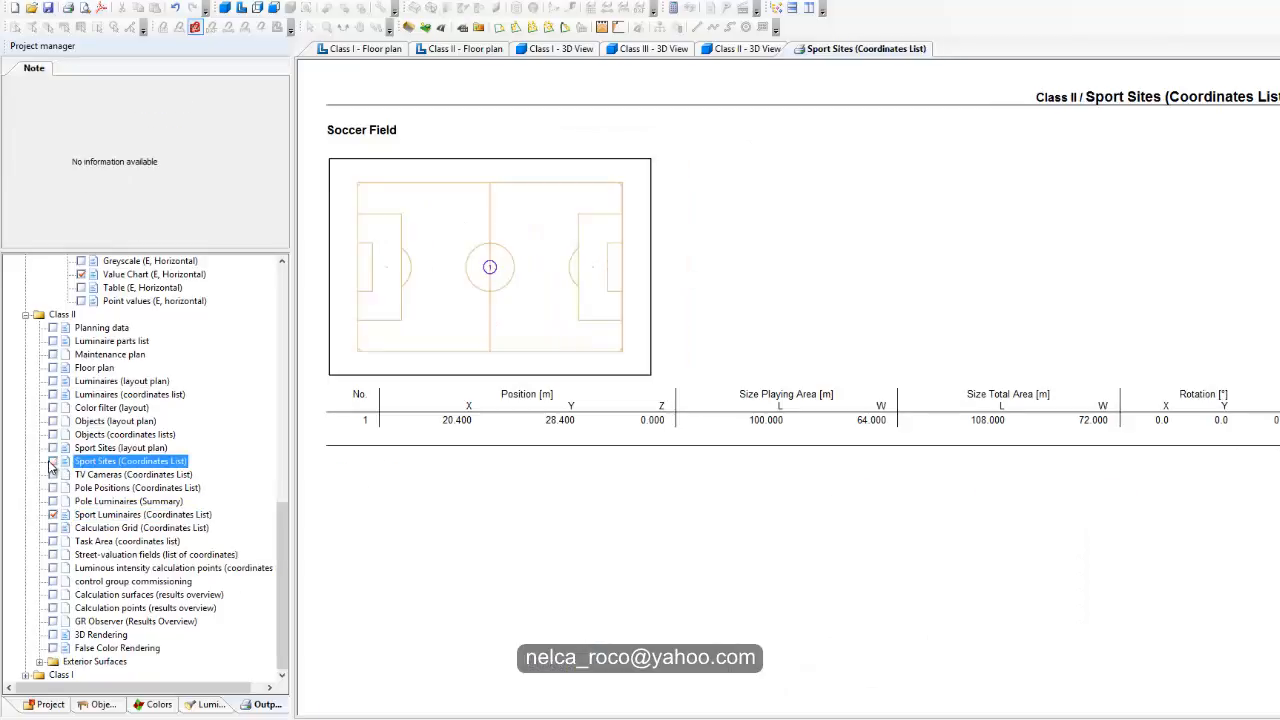
Include the Summary and Value Chart (E, Horizontal) of Class II's Soccer Field 1 Calculation Grid (PA) in the output.
left_click(39, 661)
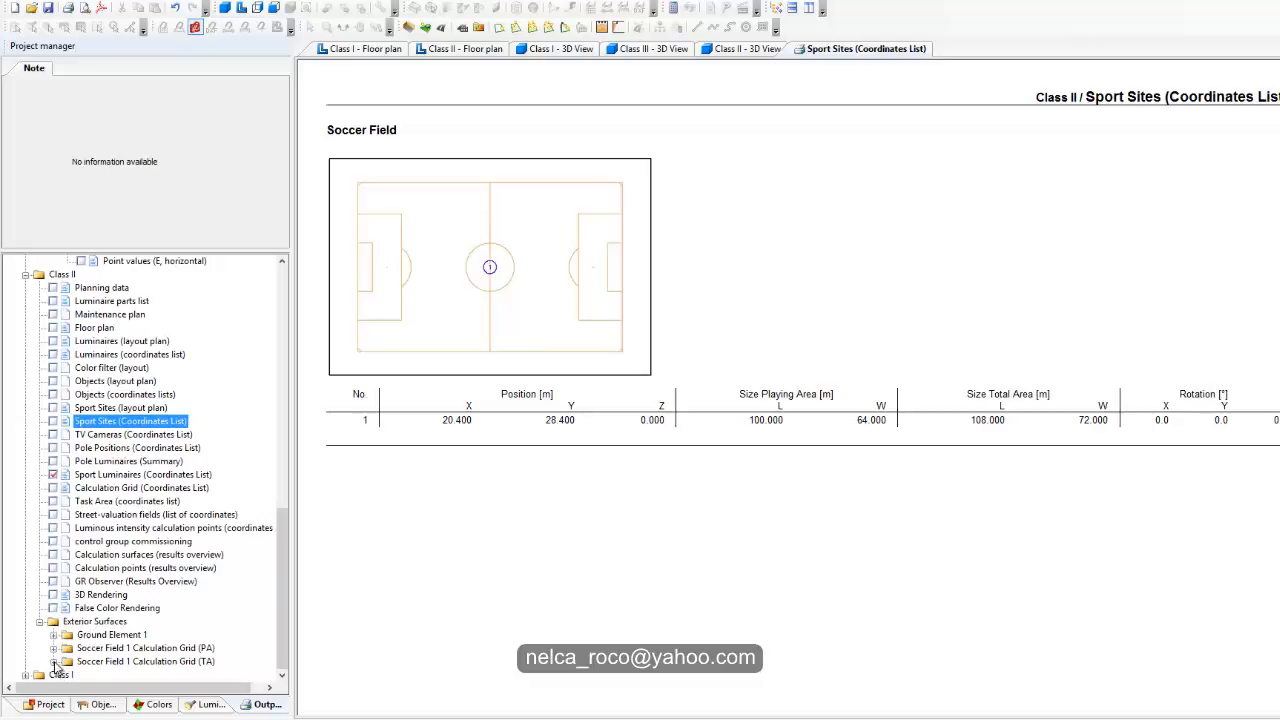
left_click(54, 648)
left_click(120, 581)
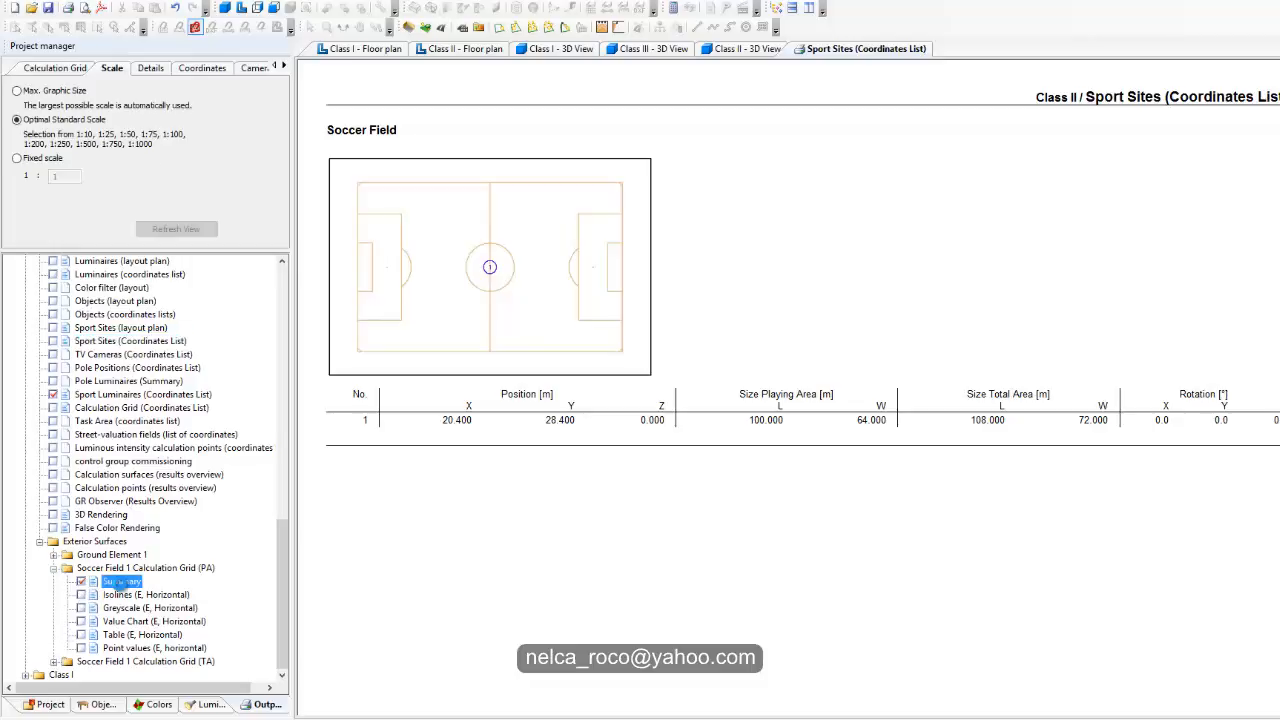
left_click(82, 622)
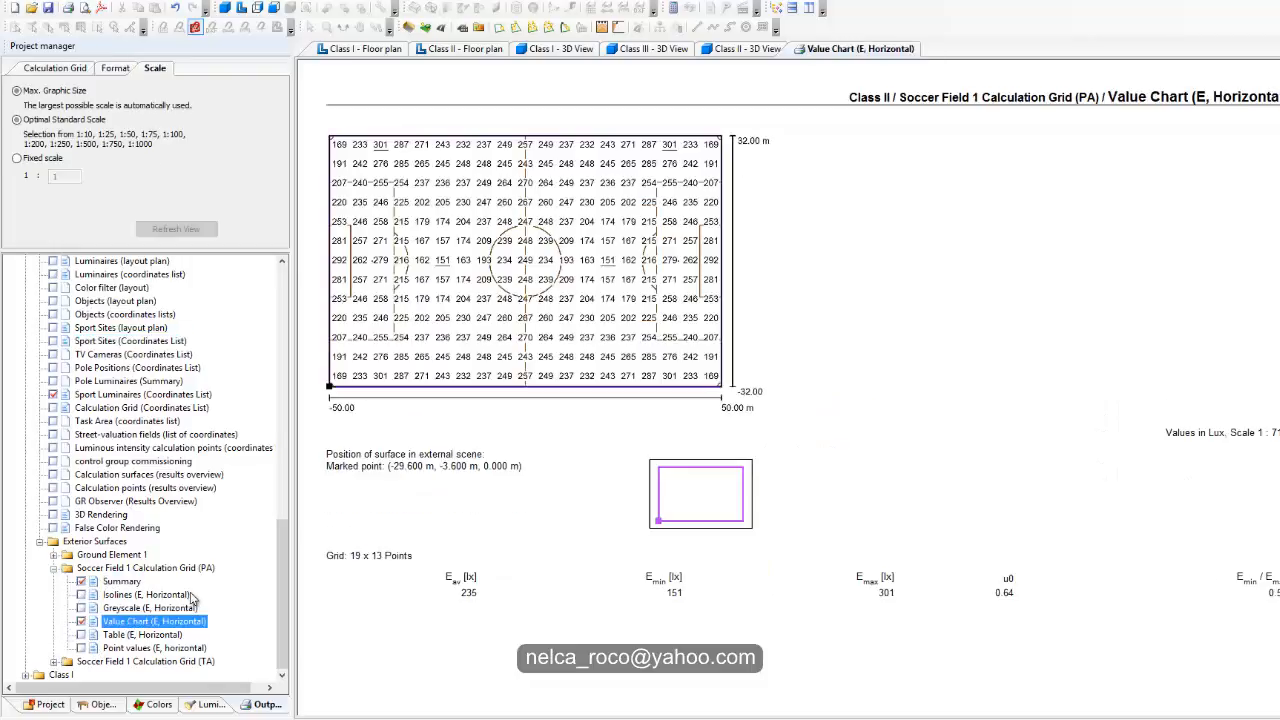
Include the Summary and Value Chart (E, Horizontal) of Class II's Soccer Field 1 Calculation Grid (TA) in the output.
left_click(54, 661)
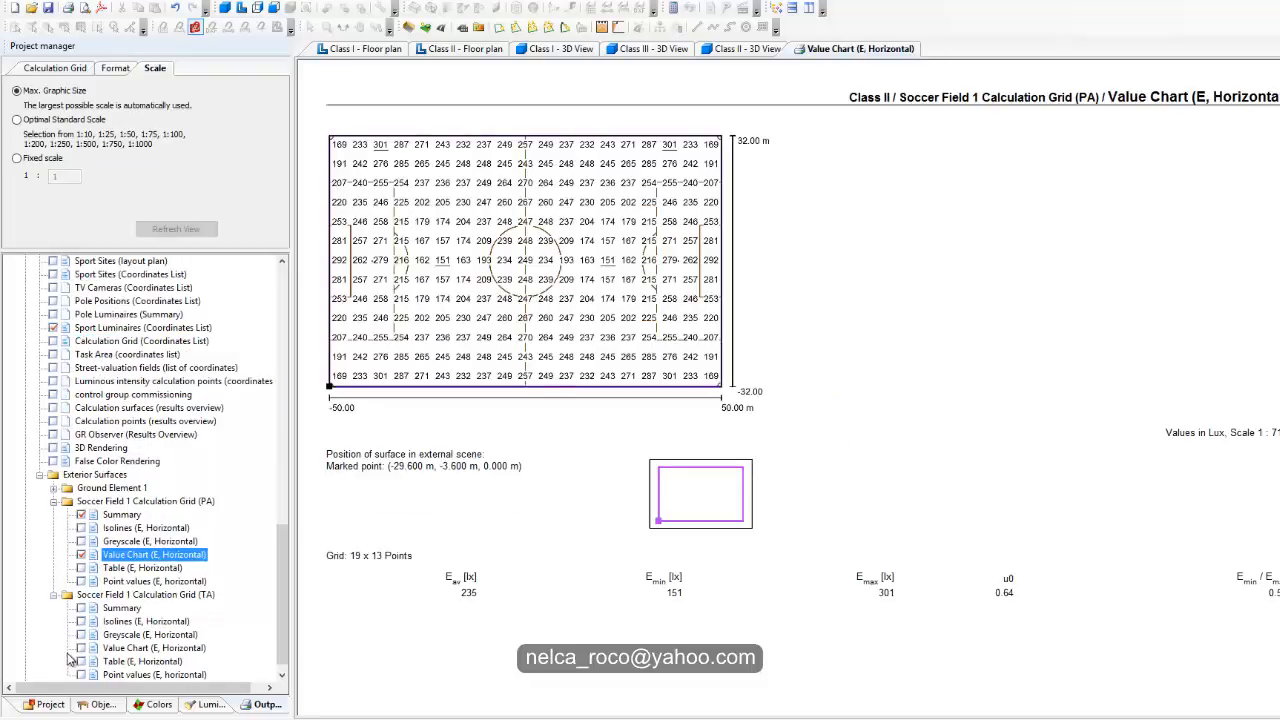
left_click(82, 594)
left_click(82, 635)
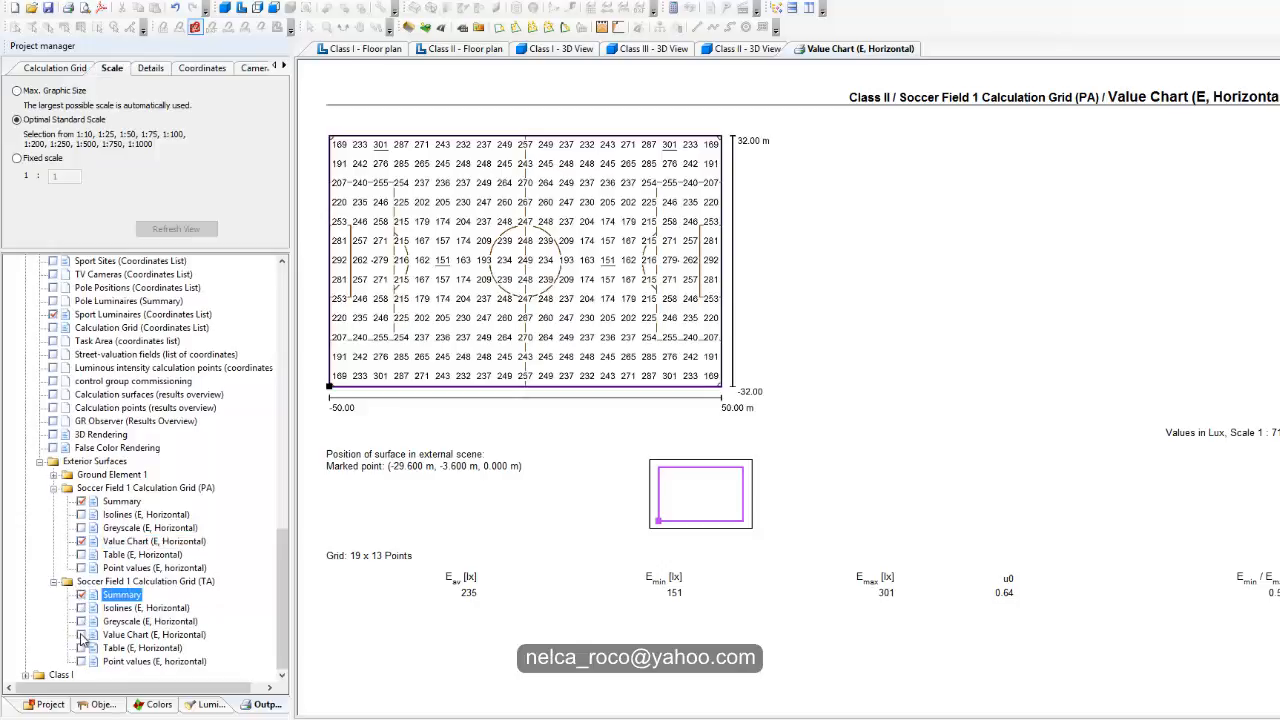
left_click(118, 596)
left_click(130, 637)
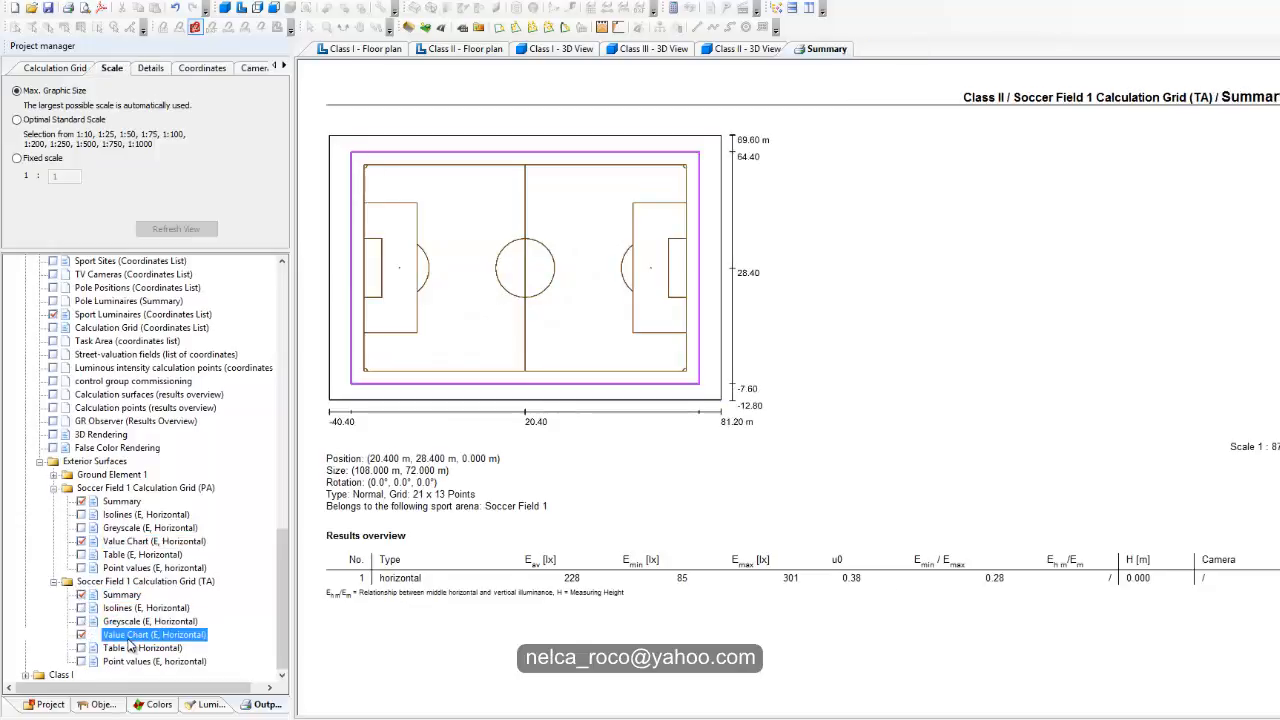
Check the average illuminance and uniformity u0 in the Class II calculation grid (PA) summary.
left_click(122, 501)
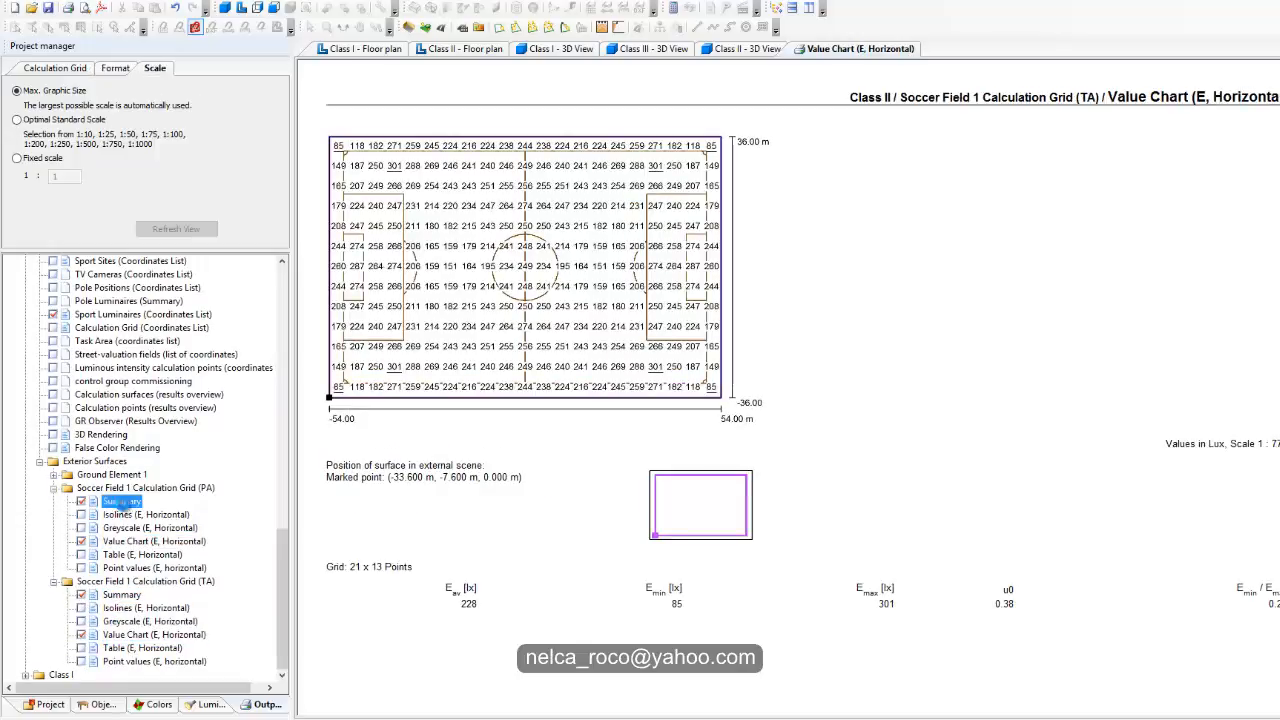
left_click_drag(551, 578, 597, 585)
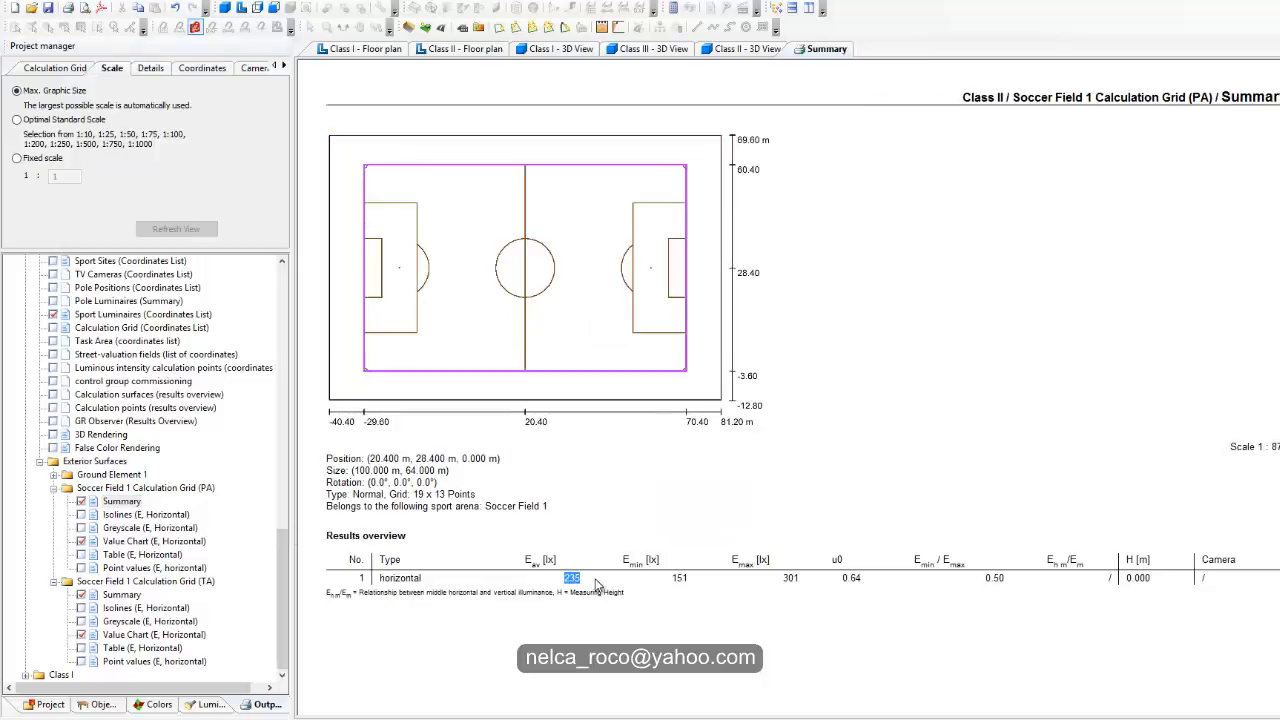
left_click(850, 580)
Exclude the Planning data and Luminaire parts list pages of Class I from the output.
left_click(25, 675)
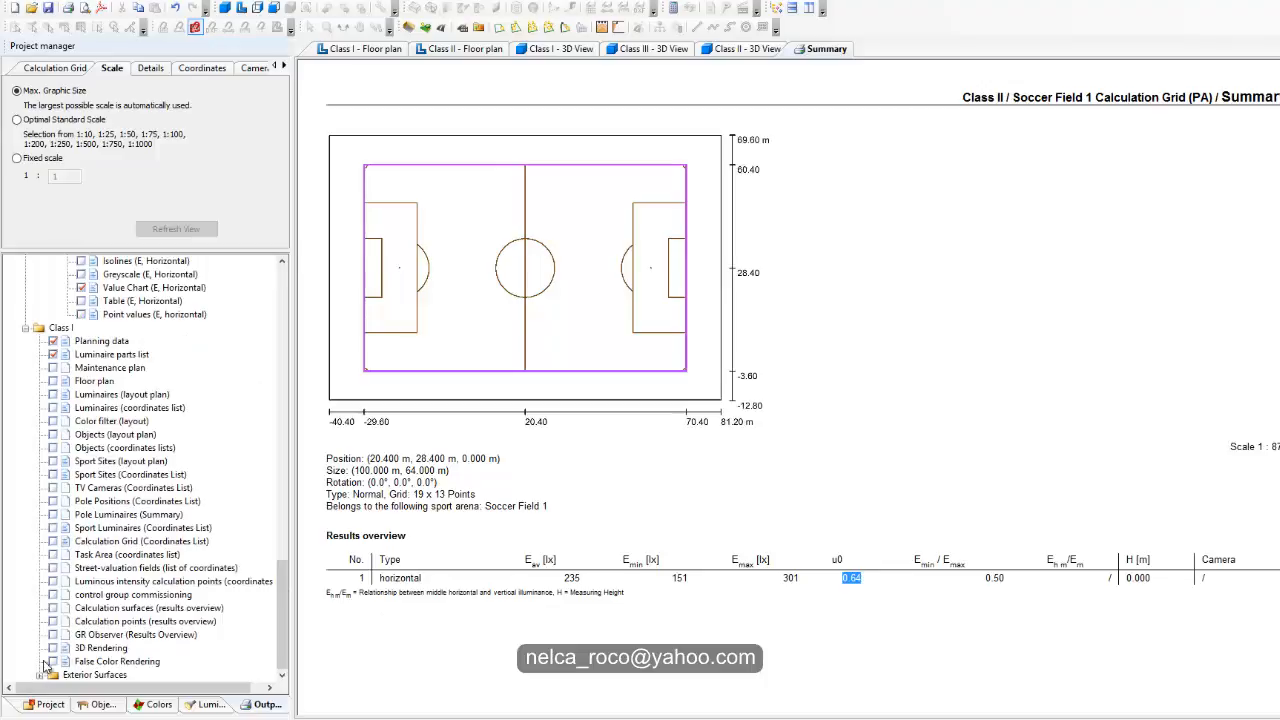
left_click(53, 355)
left_click(53, 341)
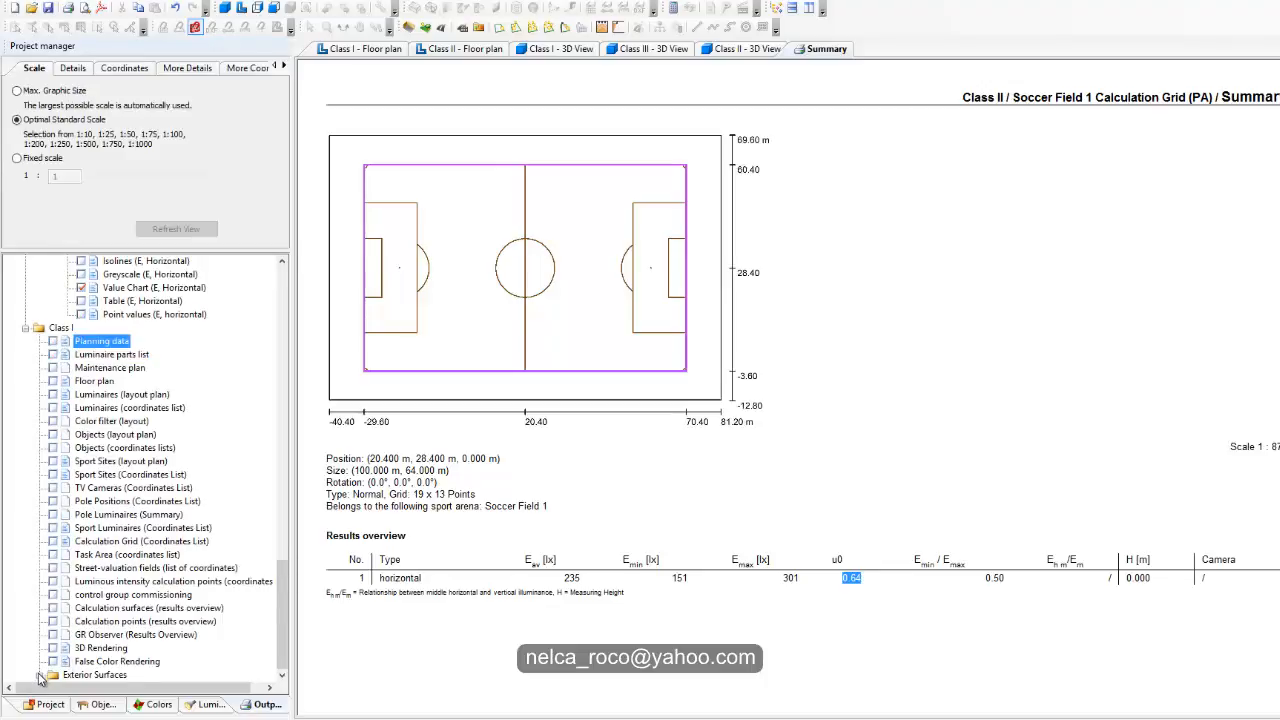
Include Class I's Sport Luminaires (Coordinates List) in the output and review the listed luminaires.
left_click(53, 527)
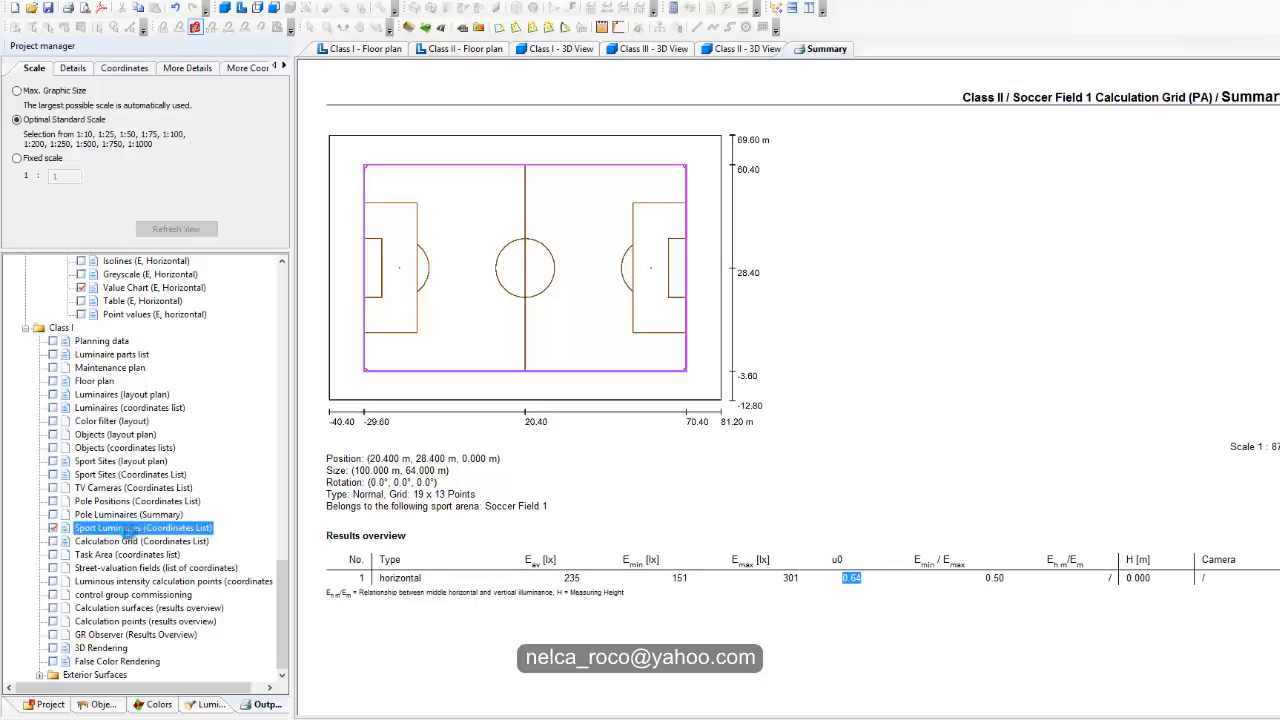
scroll(620, 600, "down", 3)
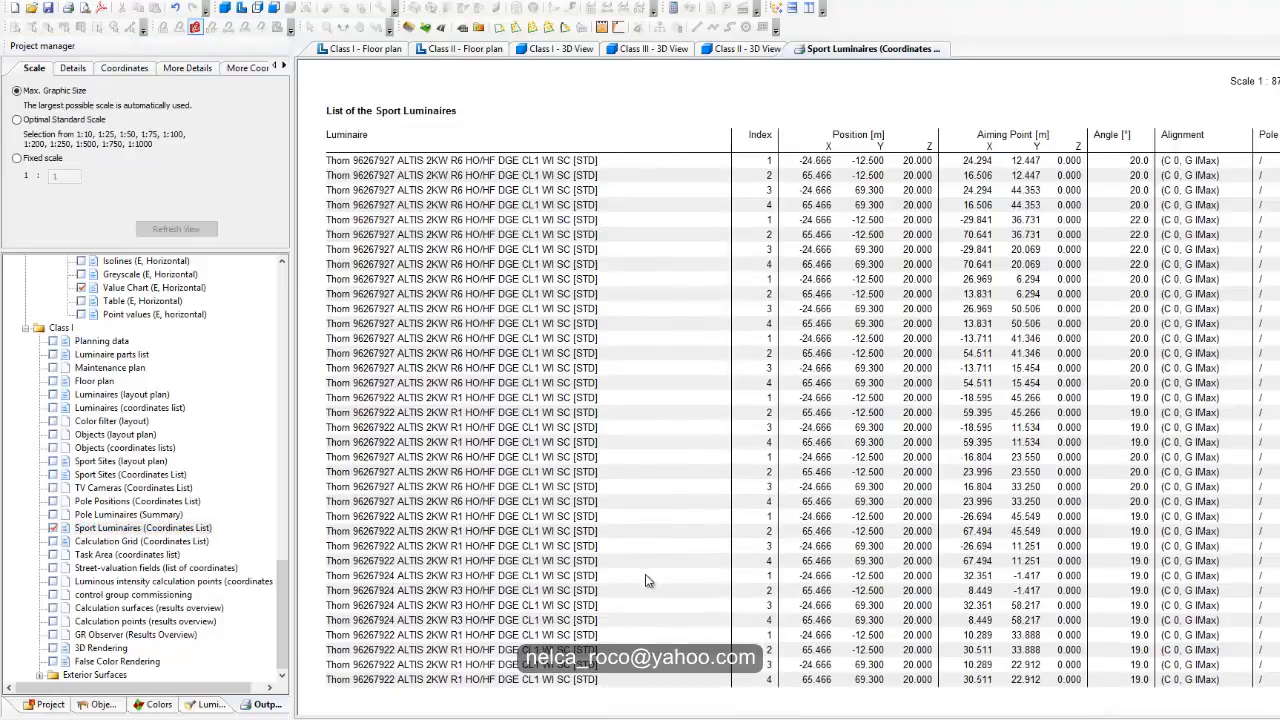
scroll(650, 655, "up", 3)
scroll(620, 383, "down", 5)
Include the Summary and Value Chart of Class I's calculation grid (PA) in the output, checking the average illuminance and uniformity.
left_click(39, 675)
left_click(53, 649)
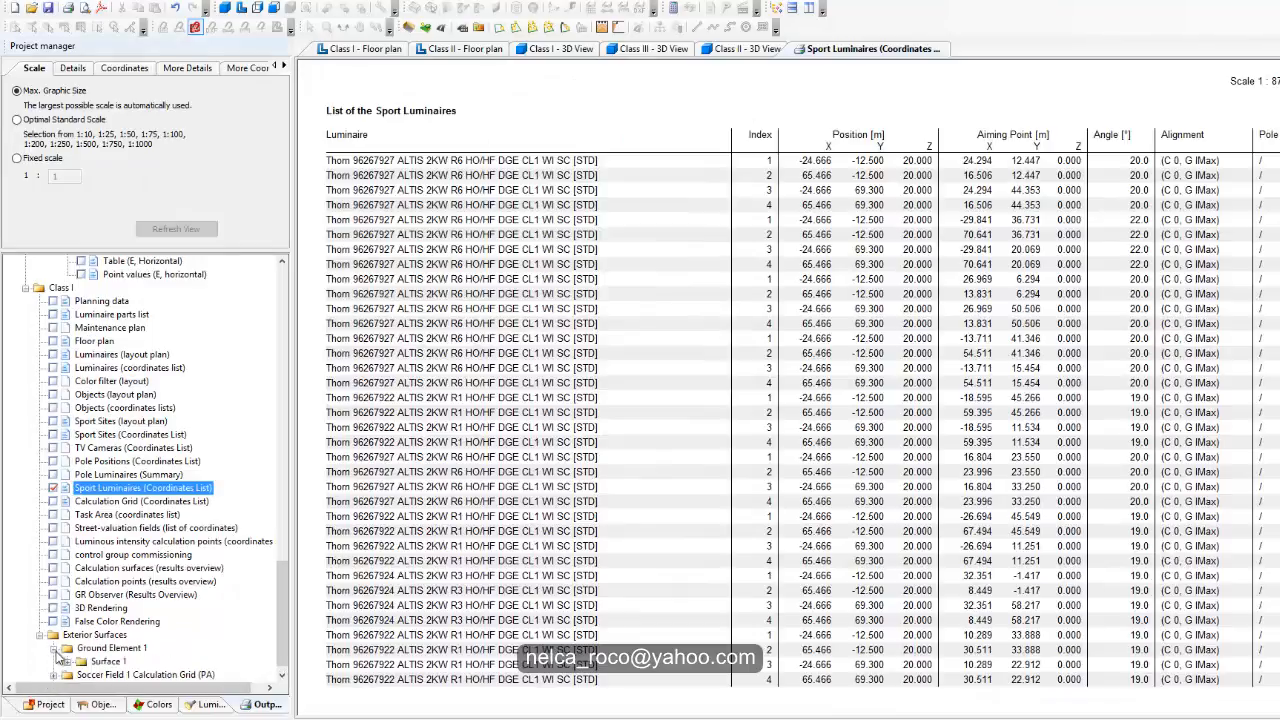
left_click(53, 650)
left_click(53, 663)
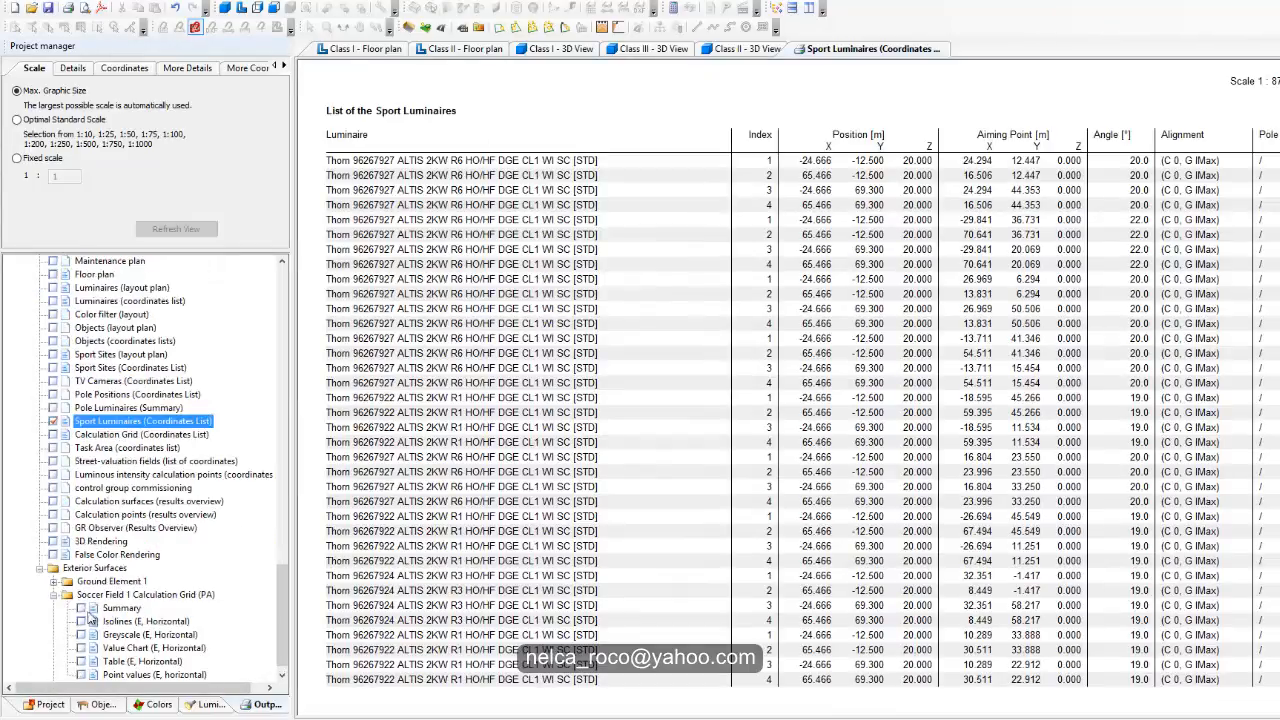
left_click(110, 607)
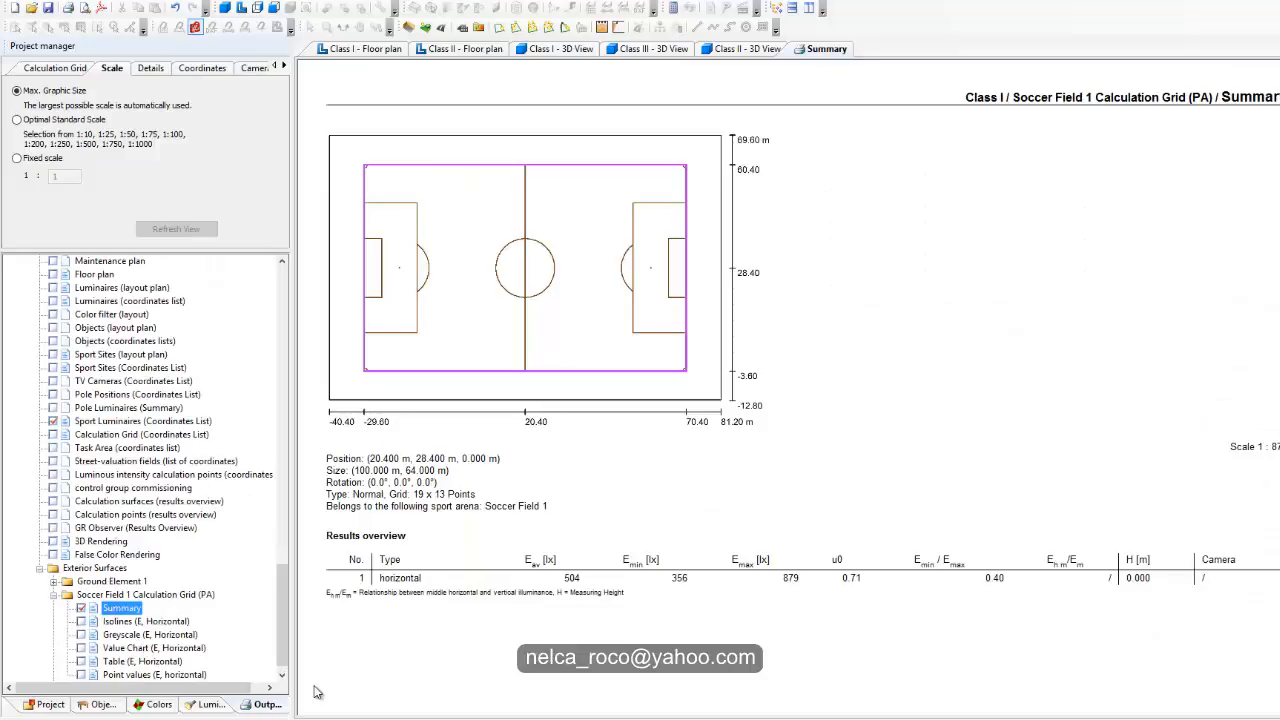
left_click_drag(588, 578, 562, 588)
left_click_drag(850, 578, 889, 591)
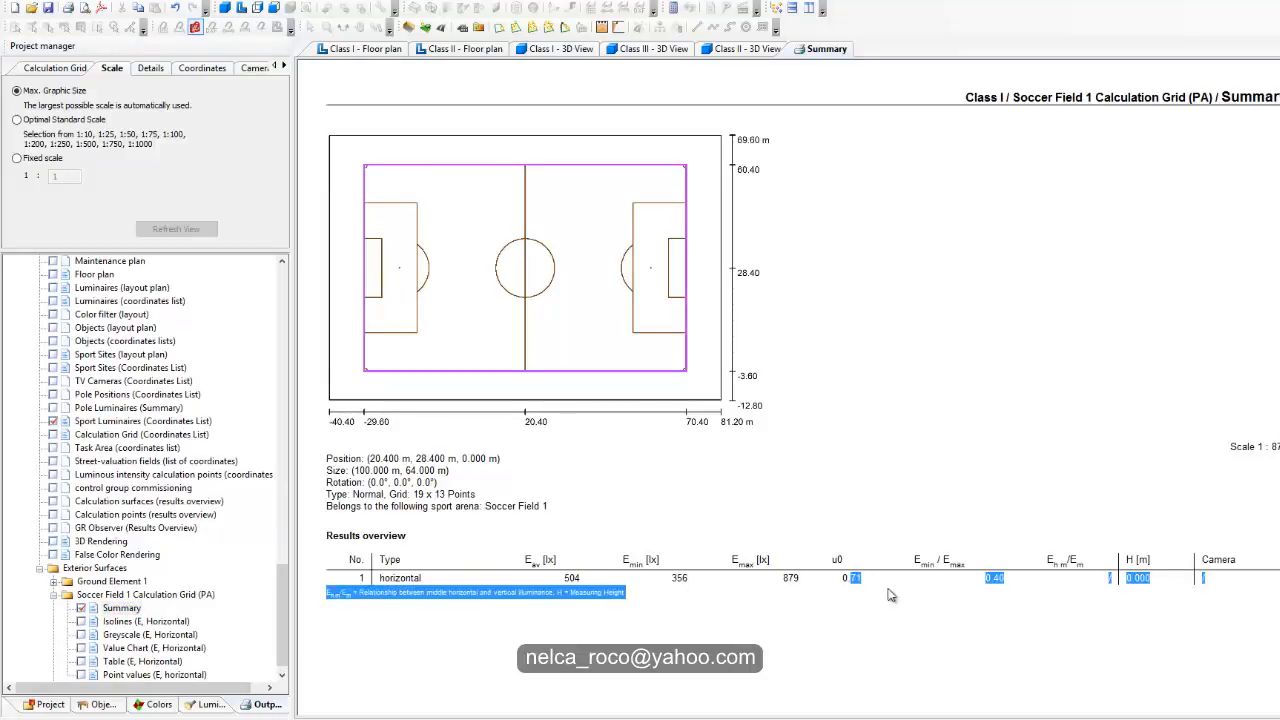
left_click(780, 617)
left_click(128, 648)
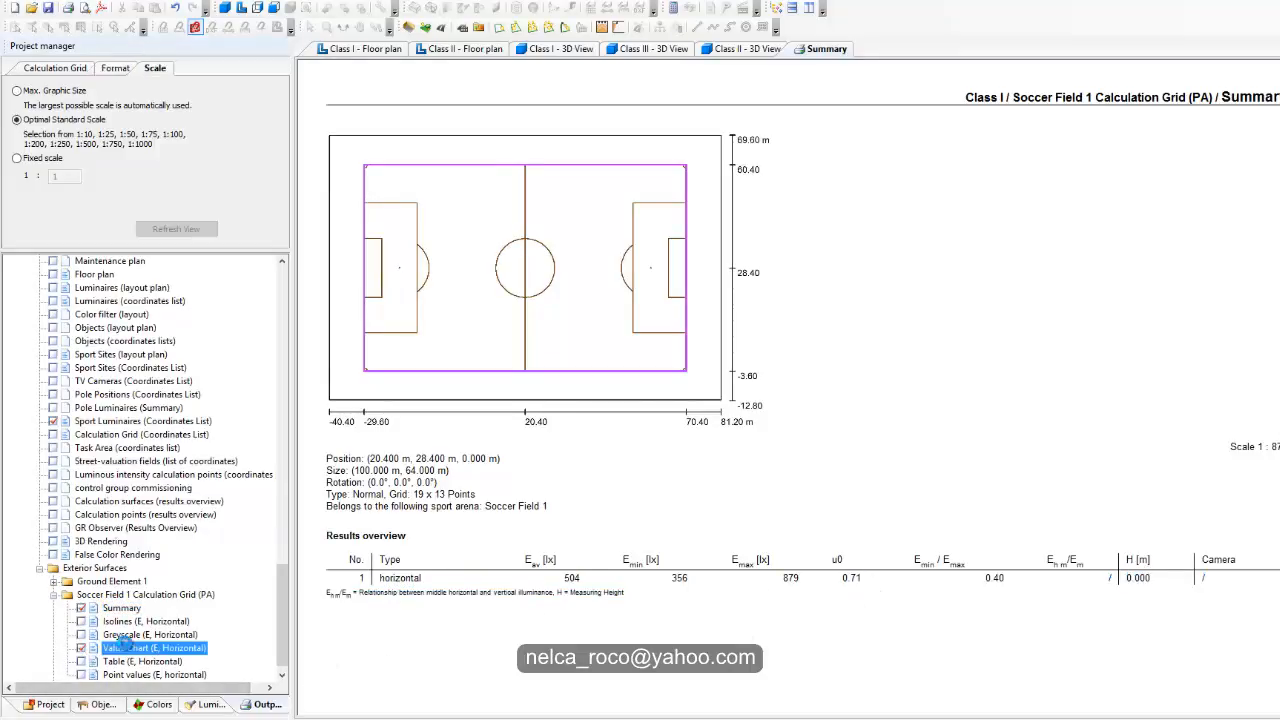
Include the Summary and Value Chart (E, Horizontal) of Class I's Soccer Field 1 Calculation Grid (TA) in the output.
left_click_drag(282, 632, 282, 645)
left_click(54, 677)
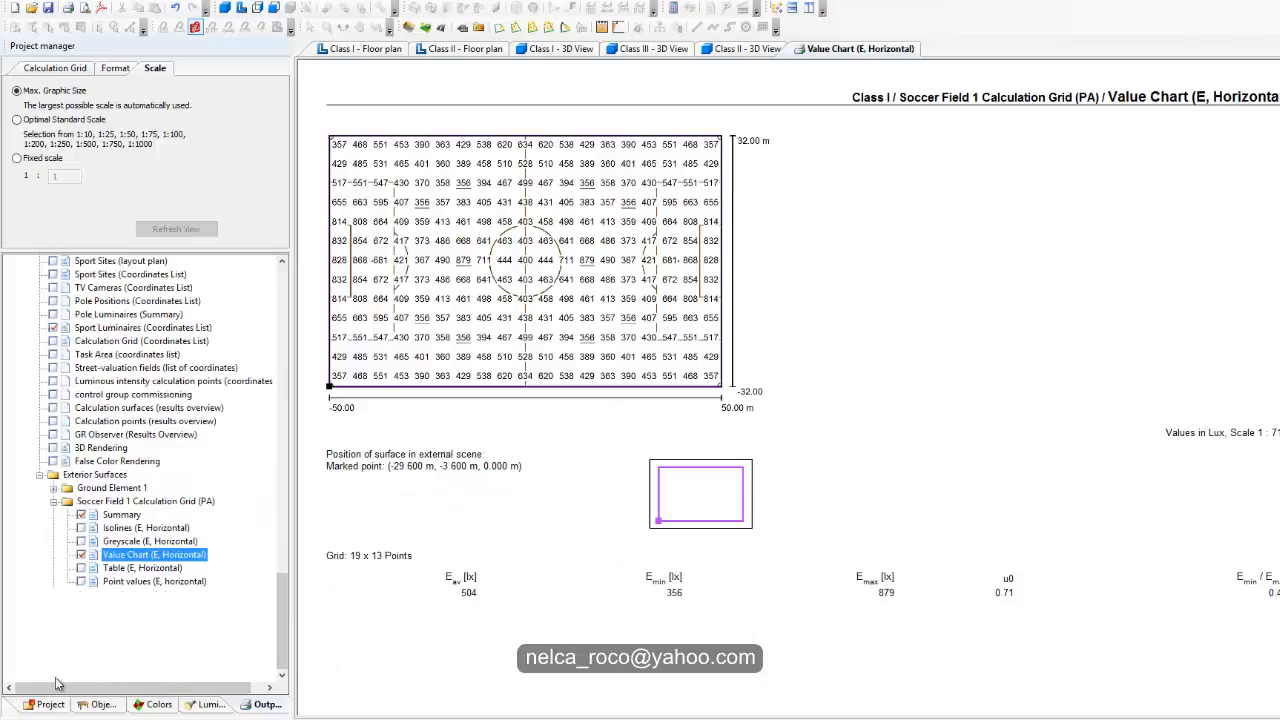
double_click(125, 608)
left_click(130, 648)
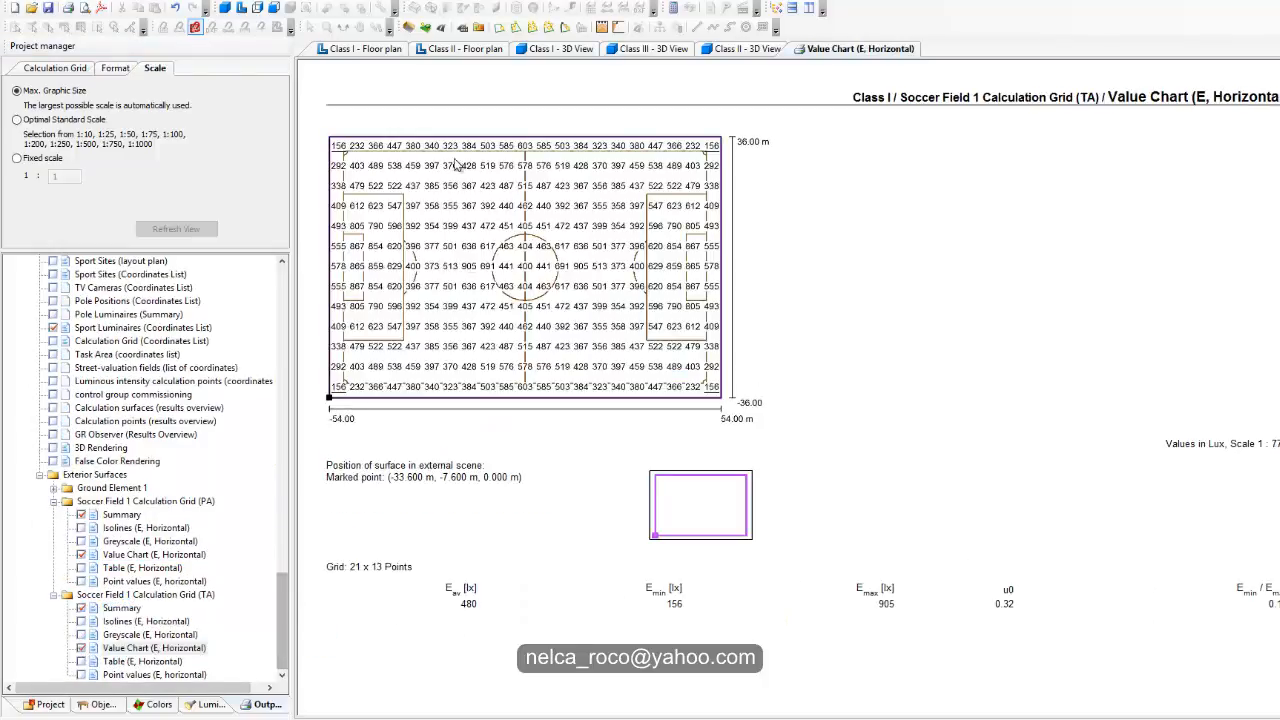
Review the report's table of contents and the project luminaire parts list.
left_click(556, 48)
left_click_drag(284, 596, 284, 290)
left_click(95, 287)
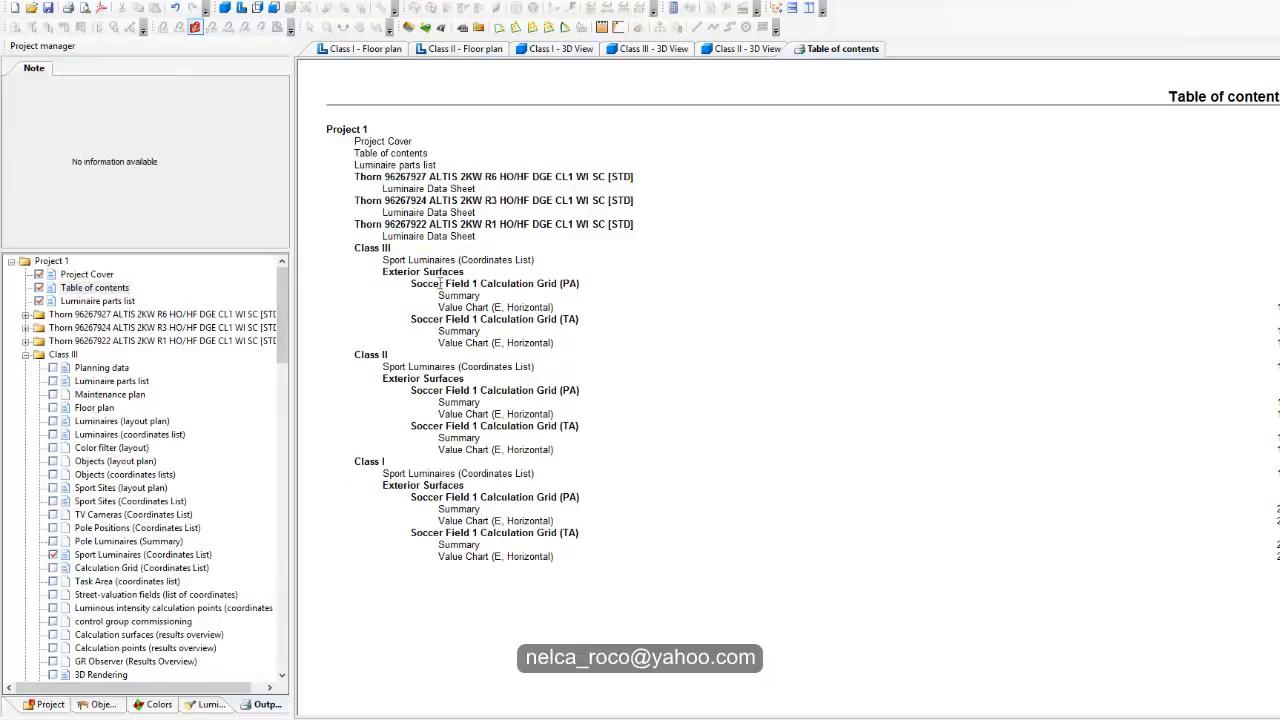
left_click(97, 300)
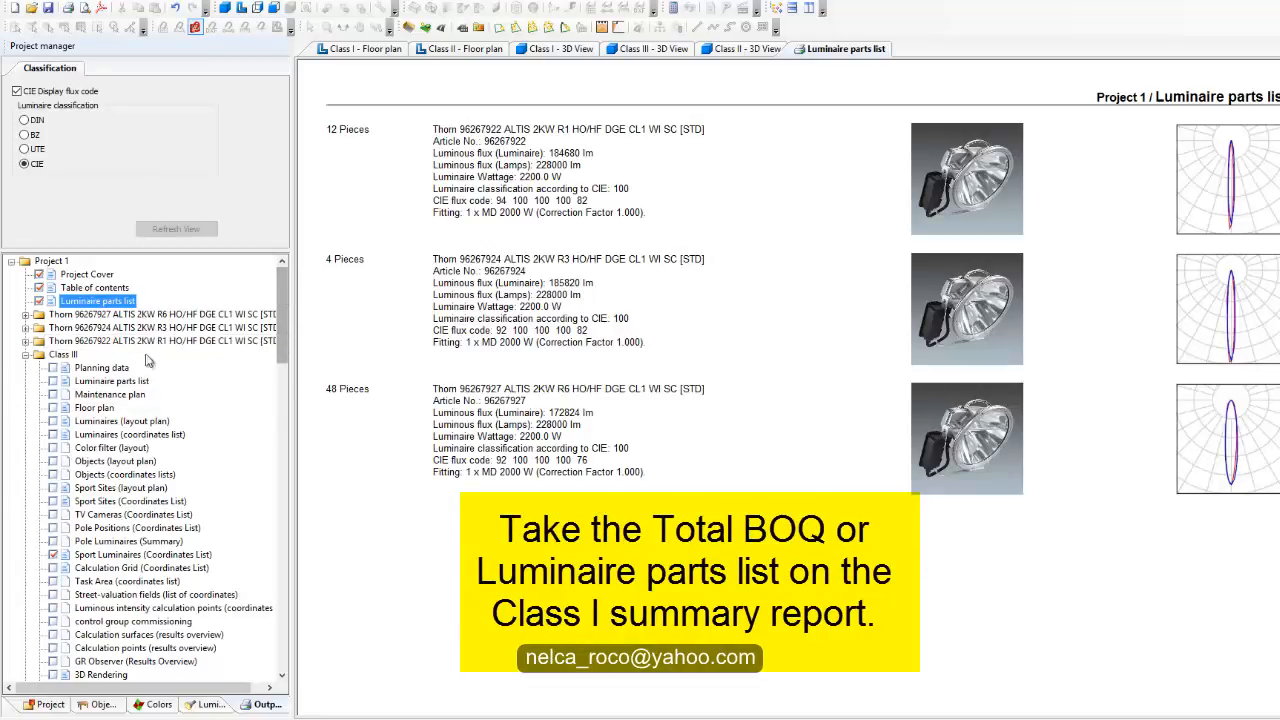
Review the Luminaire Data Sheet of the Thorn 96267927 ALTIS 2KW R6 floodlight and collapse its folder.
left_click(70, 314)
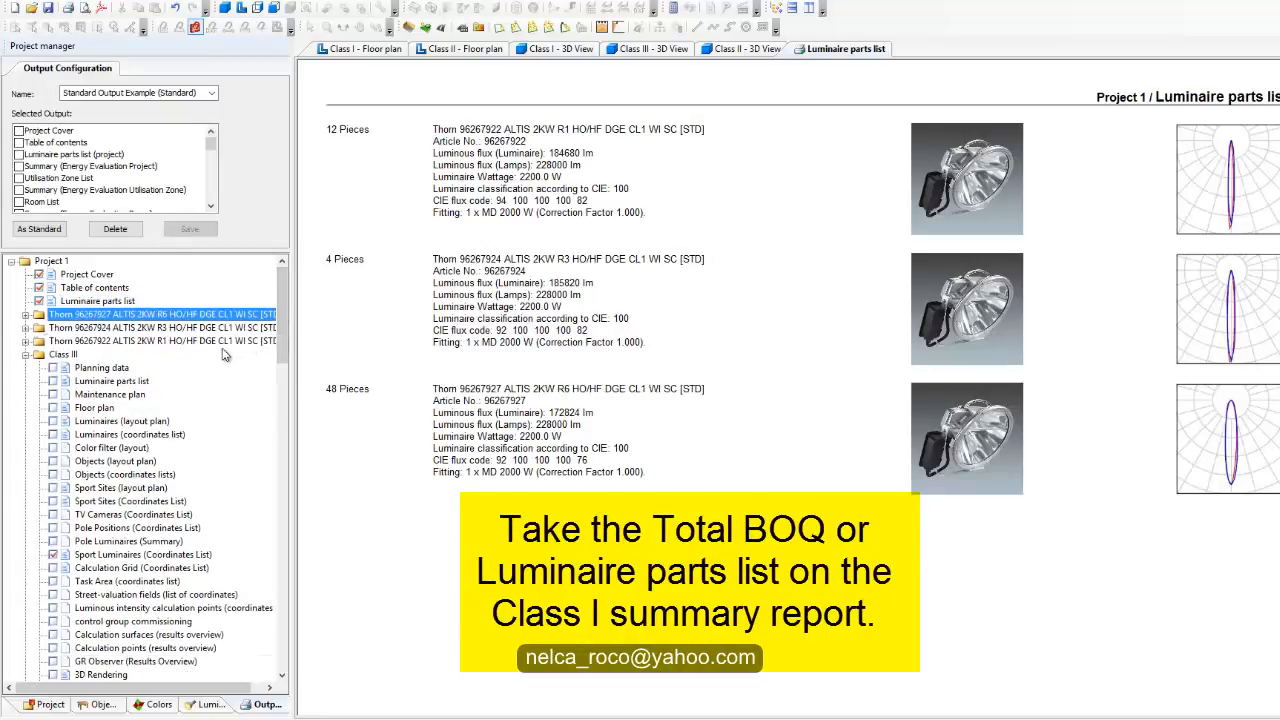
left_click(25, 314)
left_click(92, 328)
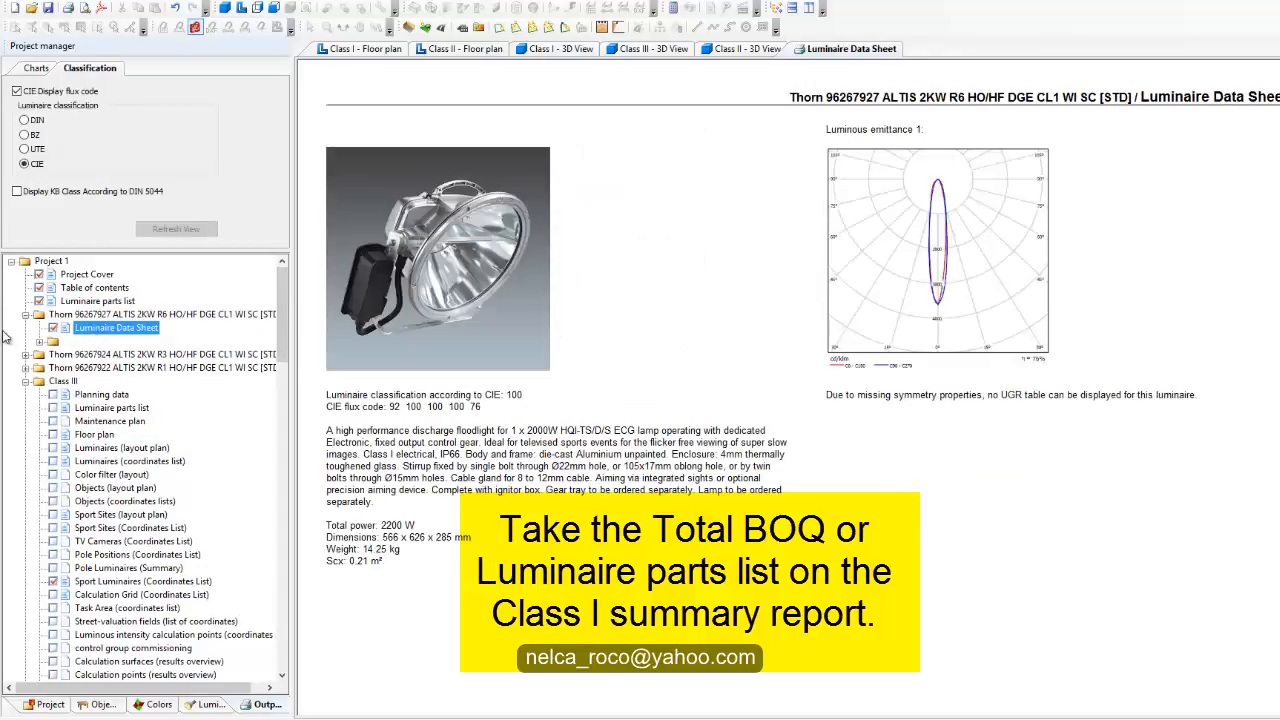
left_click(25, 314)
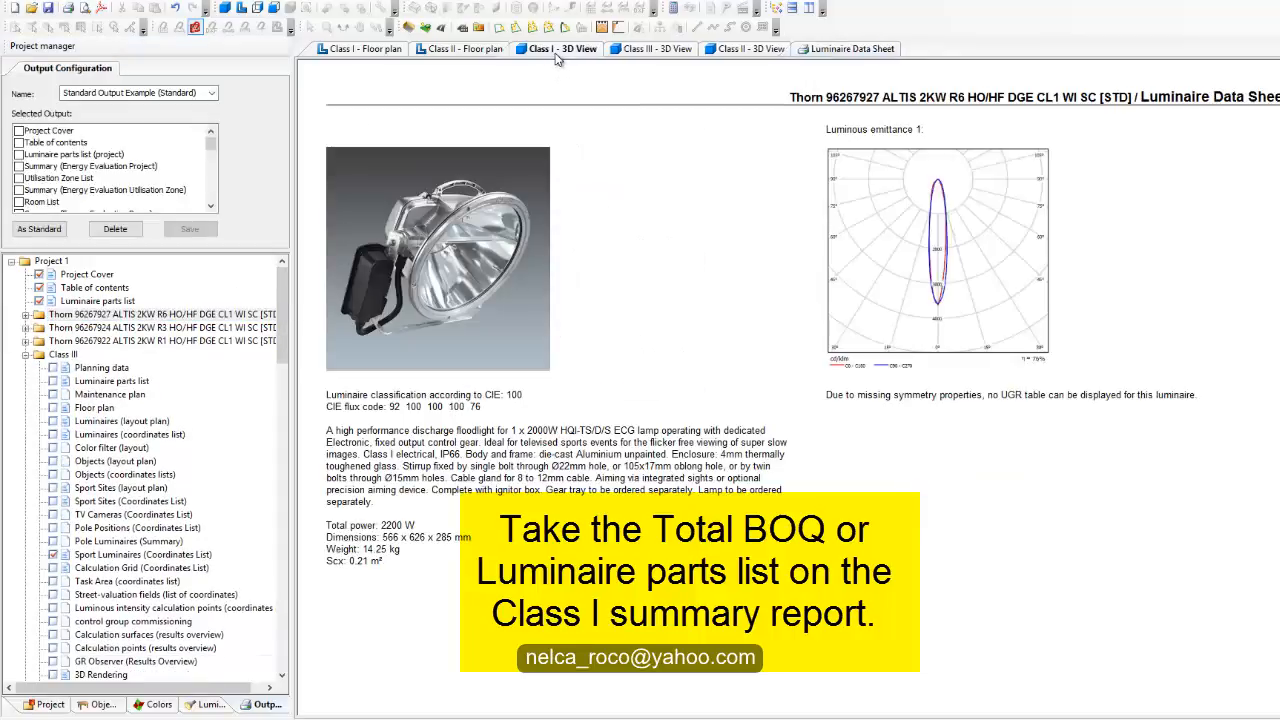
Examine the false-colour illuminance in the Class I 3D view and collapse the class folders in the output tree.
left_click(558, 50)
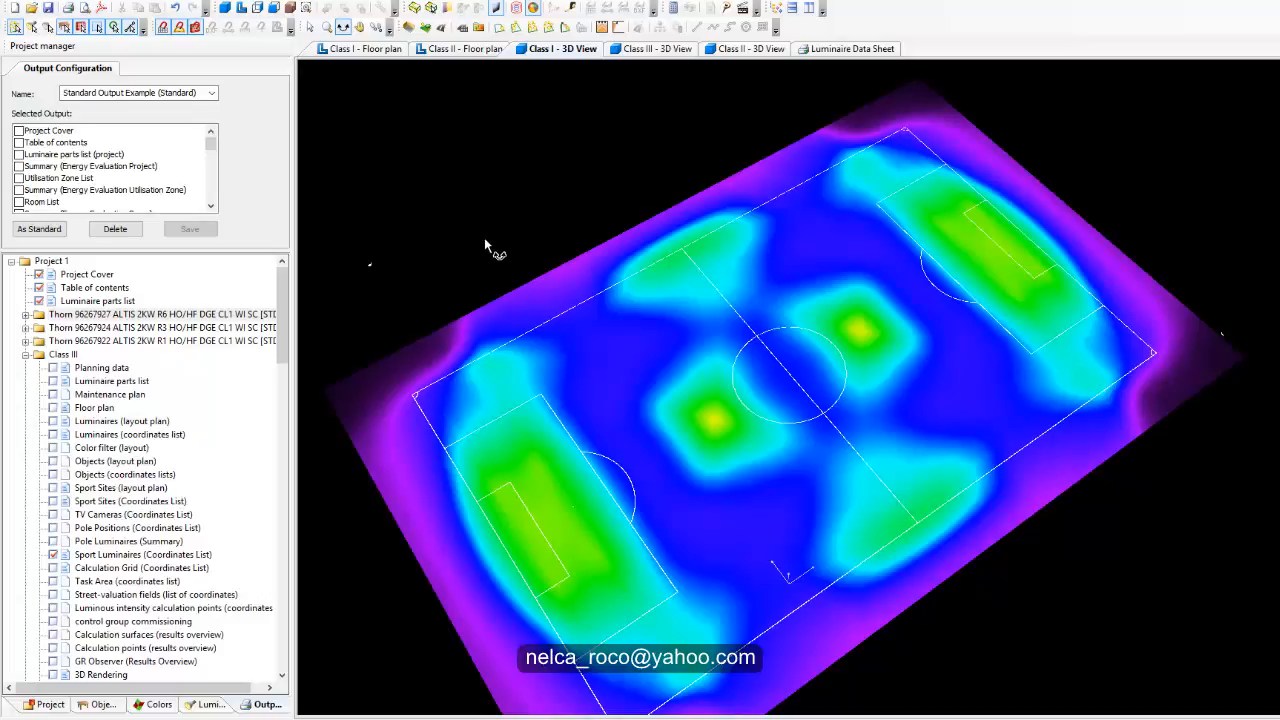
left_click_drag(485, 240, 416, 443)
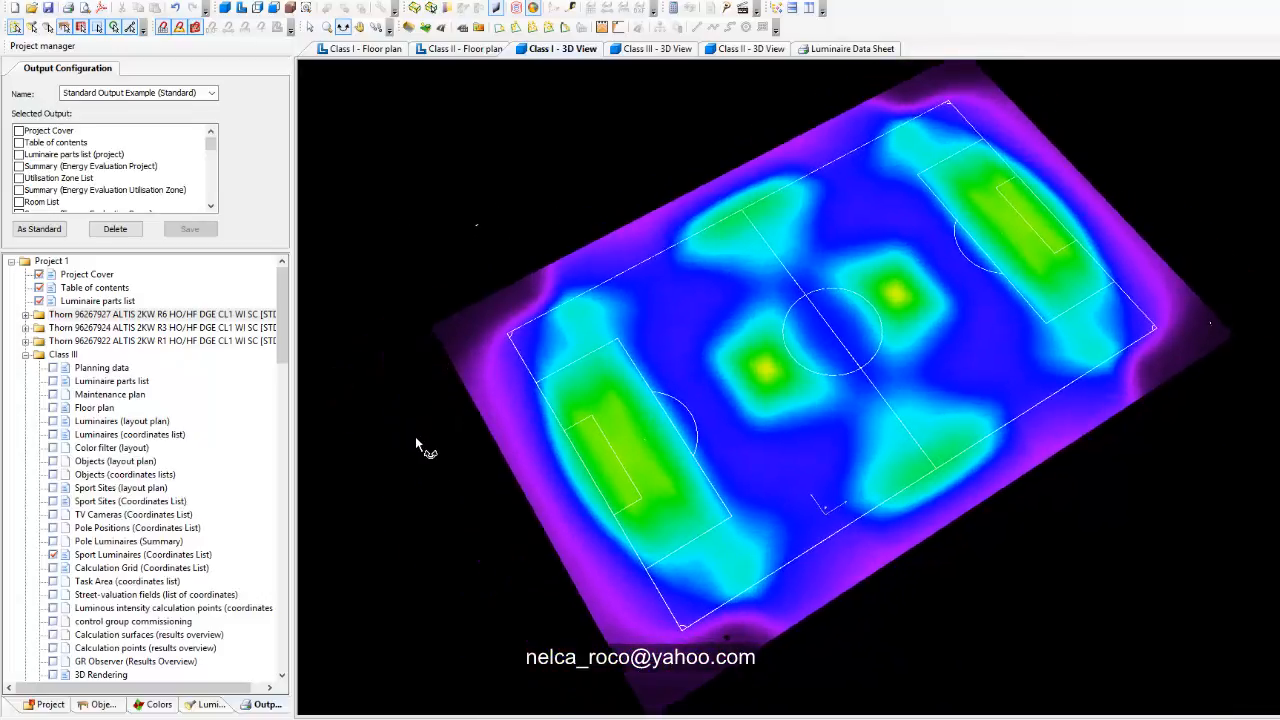
left_click(26, 355)
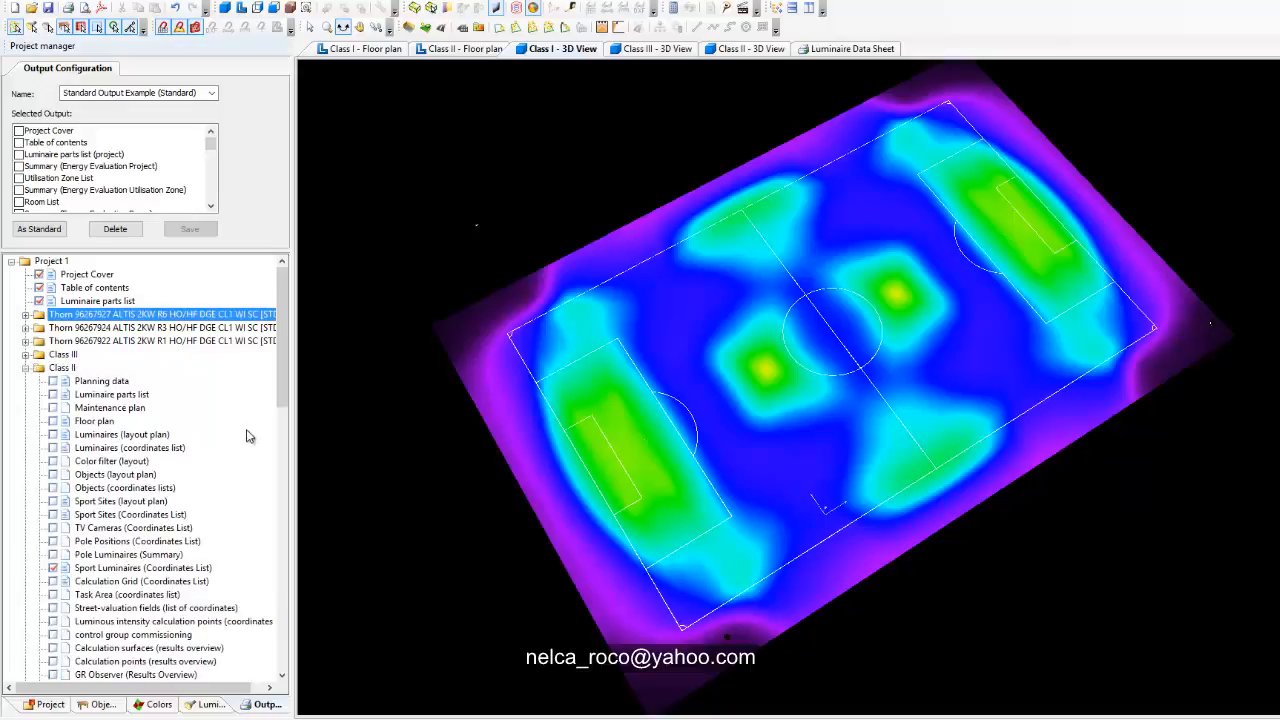
left_click(26, 368)
left_click_drag(436, 478, 419, 436)
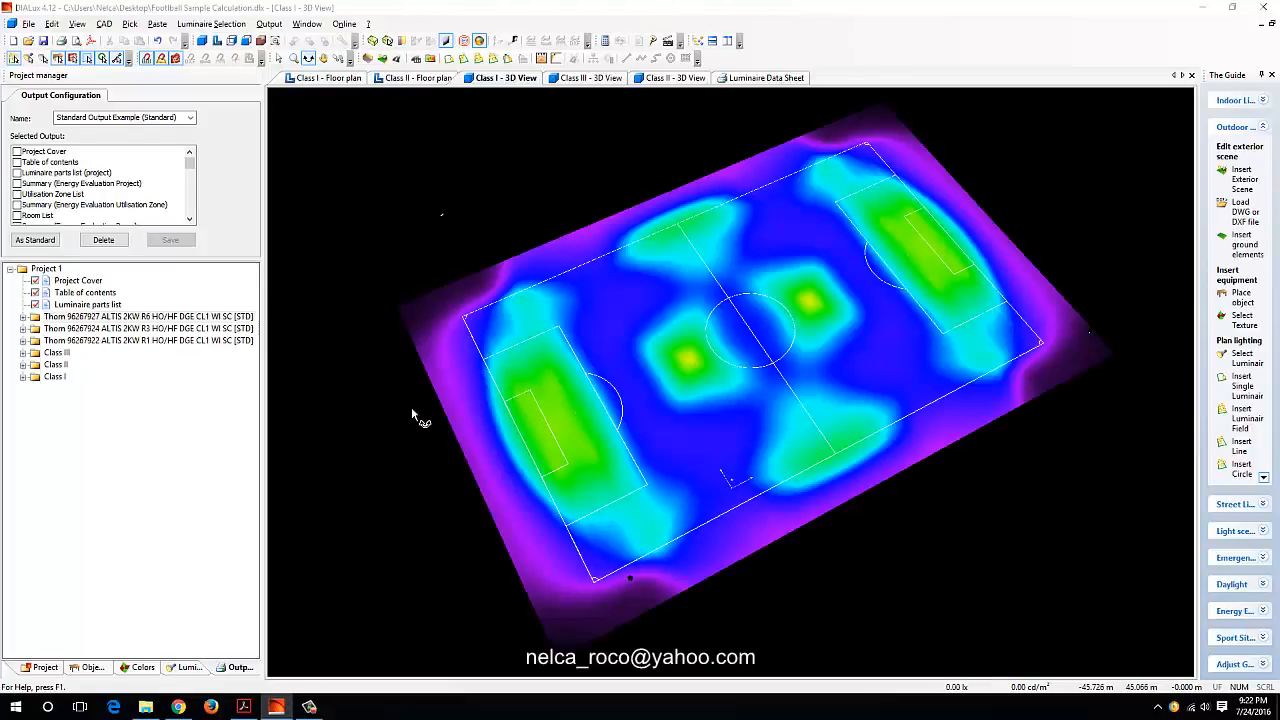
left_click(309, 706)
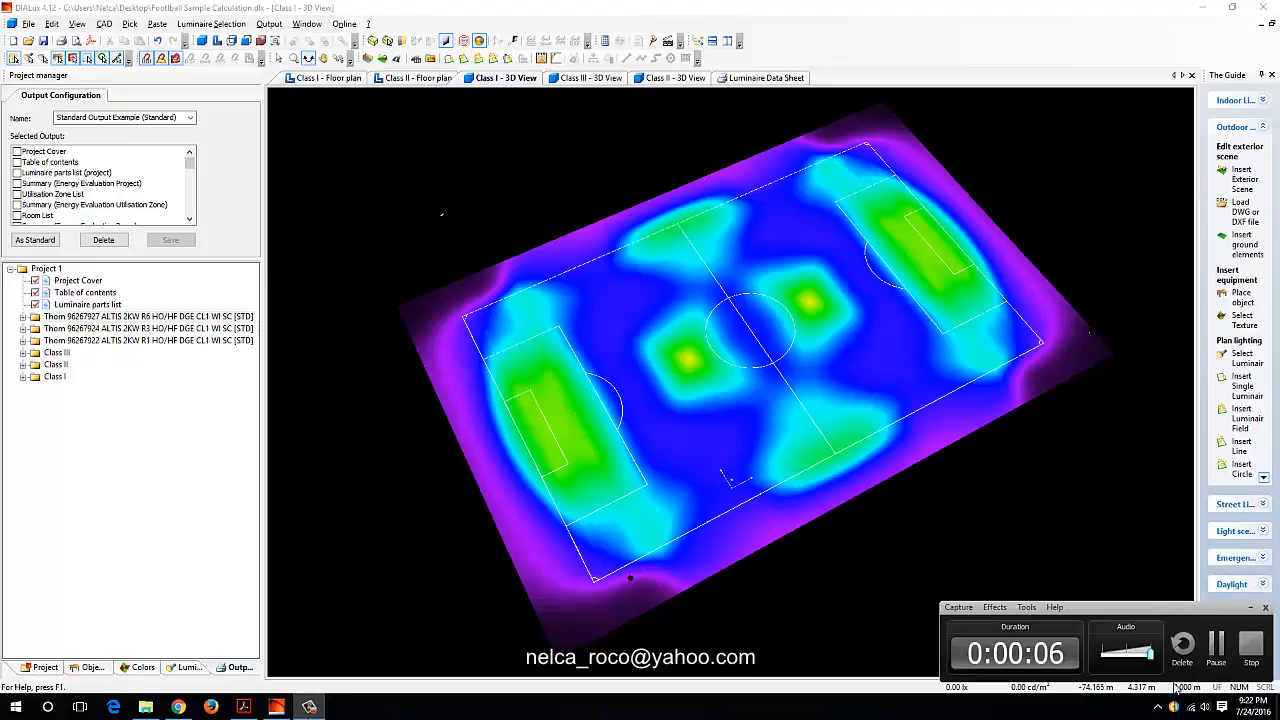
left_click(1250, 608)
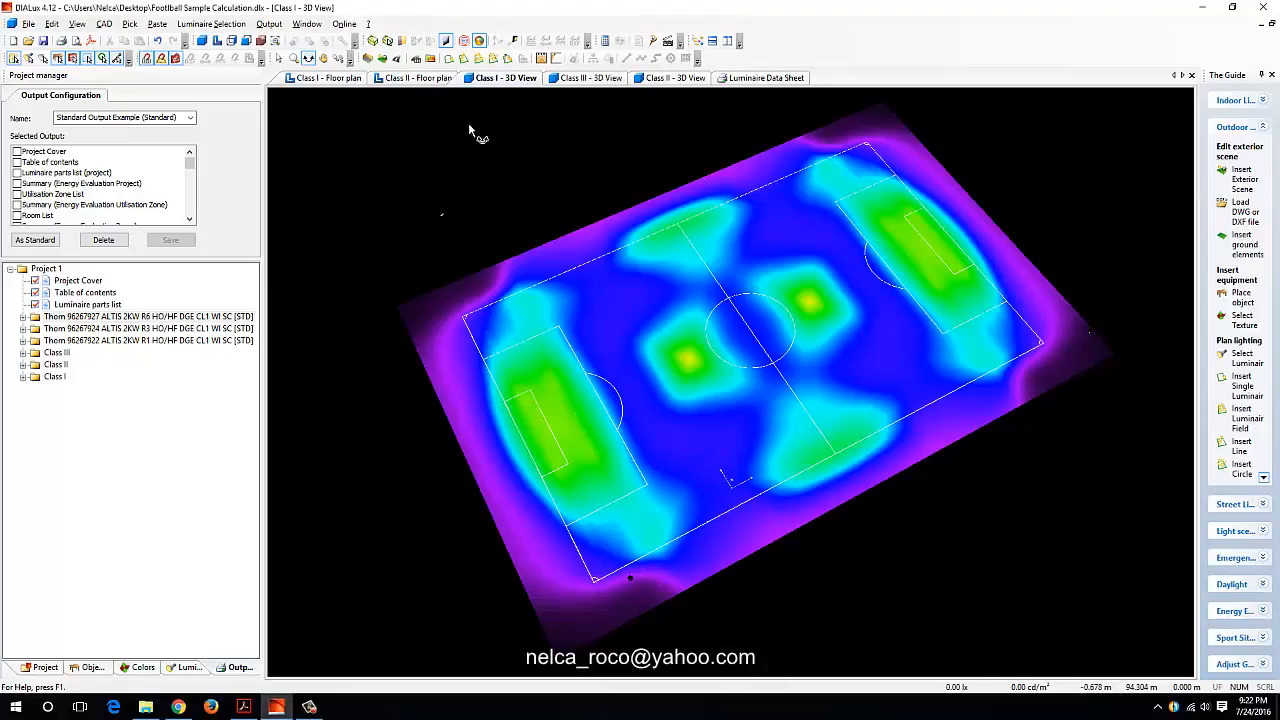
Close all open view windows and collapse the Class II and Class I scenes in the project tree.
right_click(338, 78)
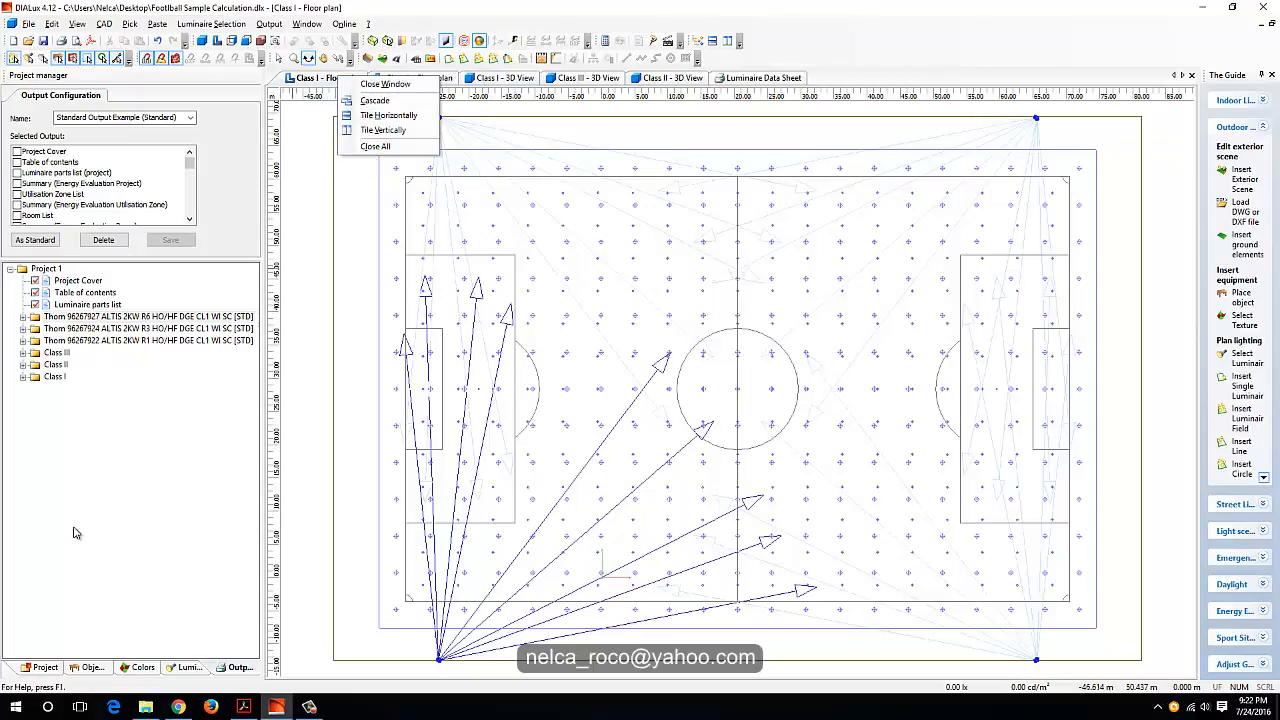
left_click(374, 147)
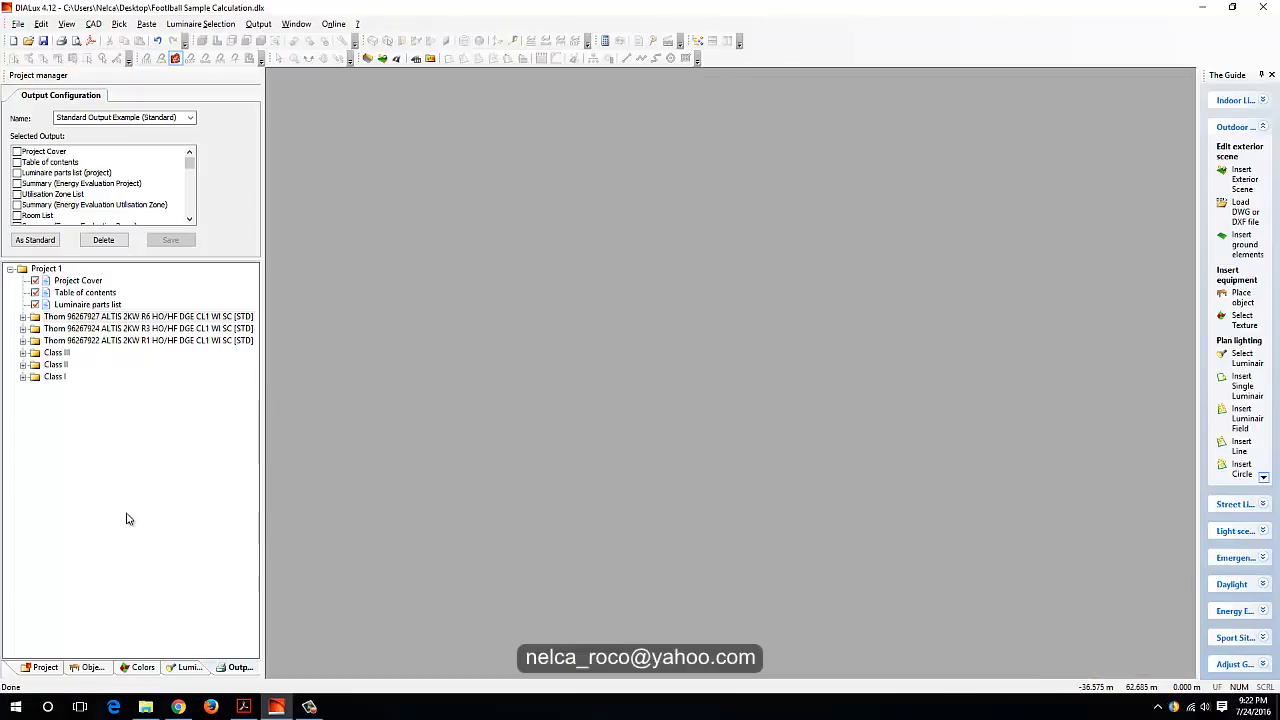
left_click(55, 376)
left_click(42, 667)
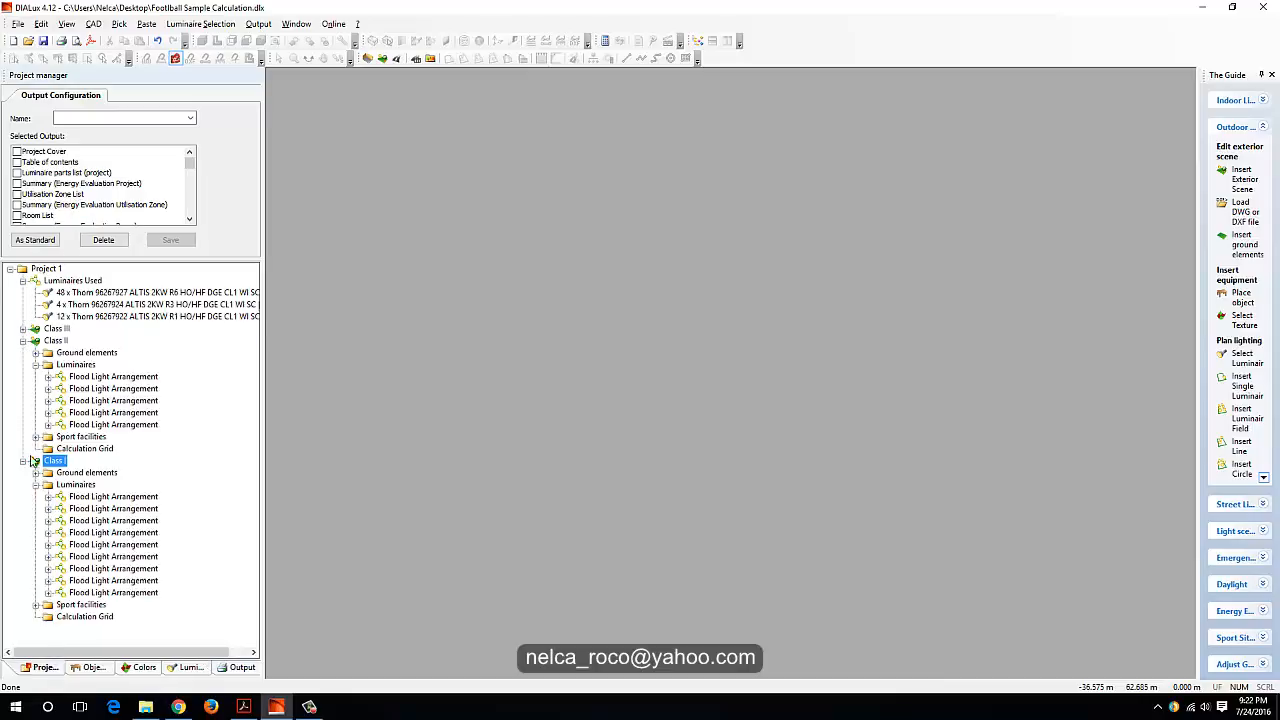
left_click(22, 341)
left_click(22, 353)
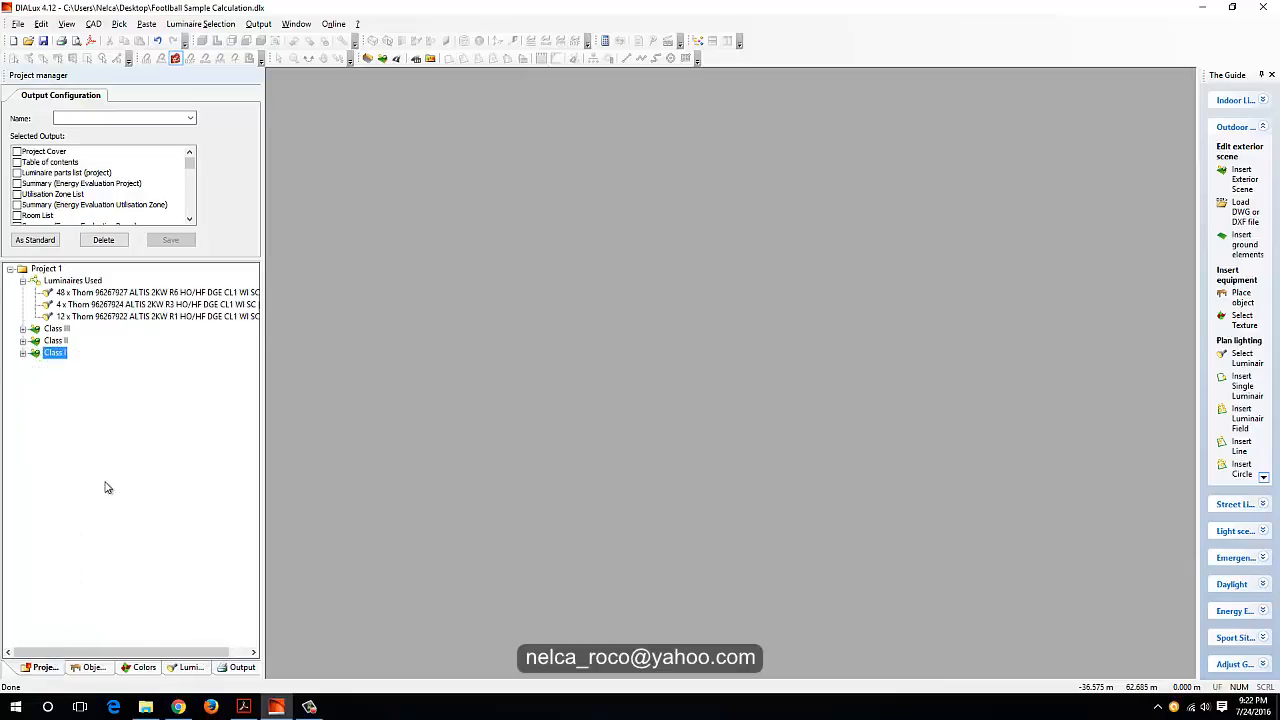
Switch to Handbook4-3.pdf in Adobe Acrobat Reader to check the Football (outdoor) lighting requirements.
left_click(243, 706)
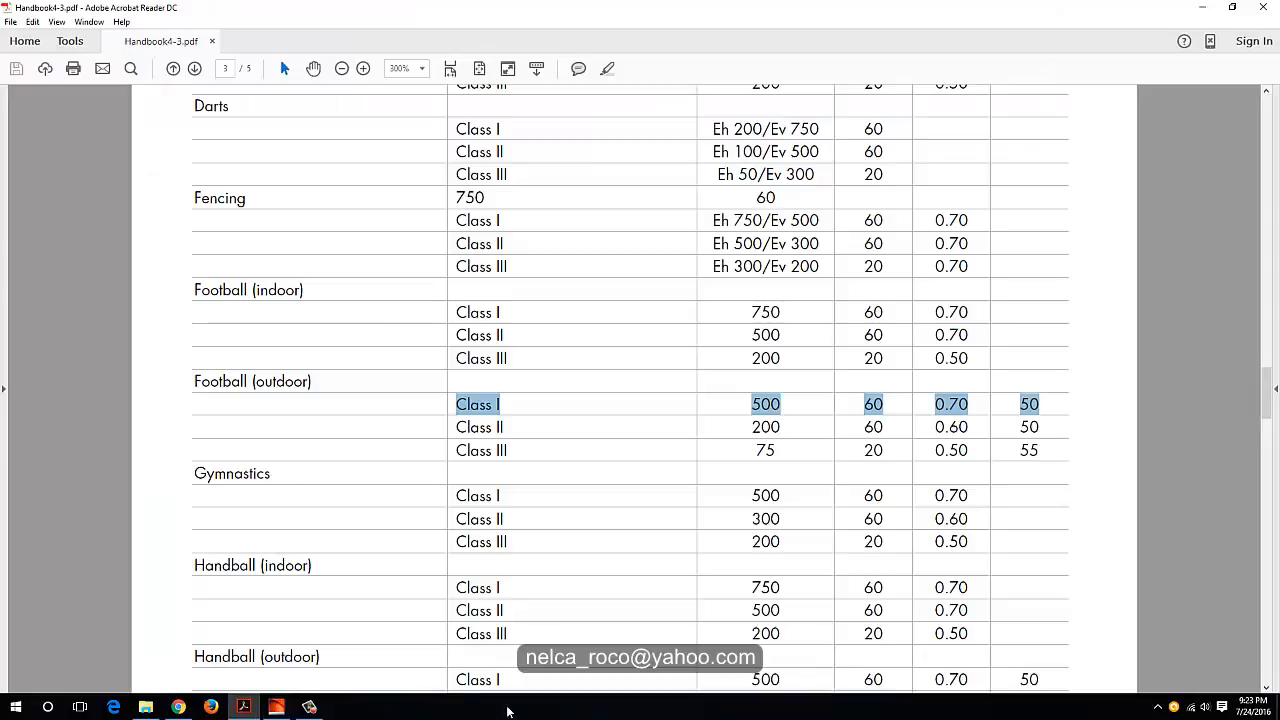
Switch back to DIALux and open the floor plan of the Class I scene.
left_click(276, 706)
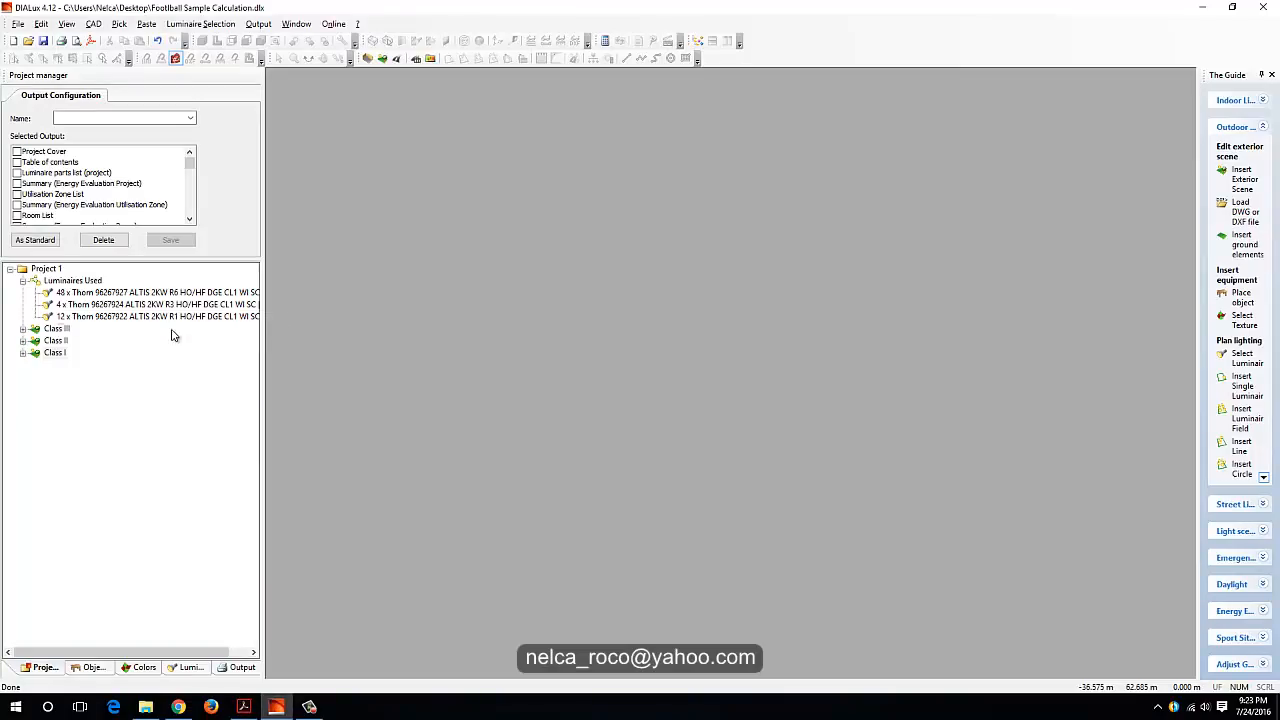
double_click(54, 352)
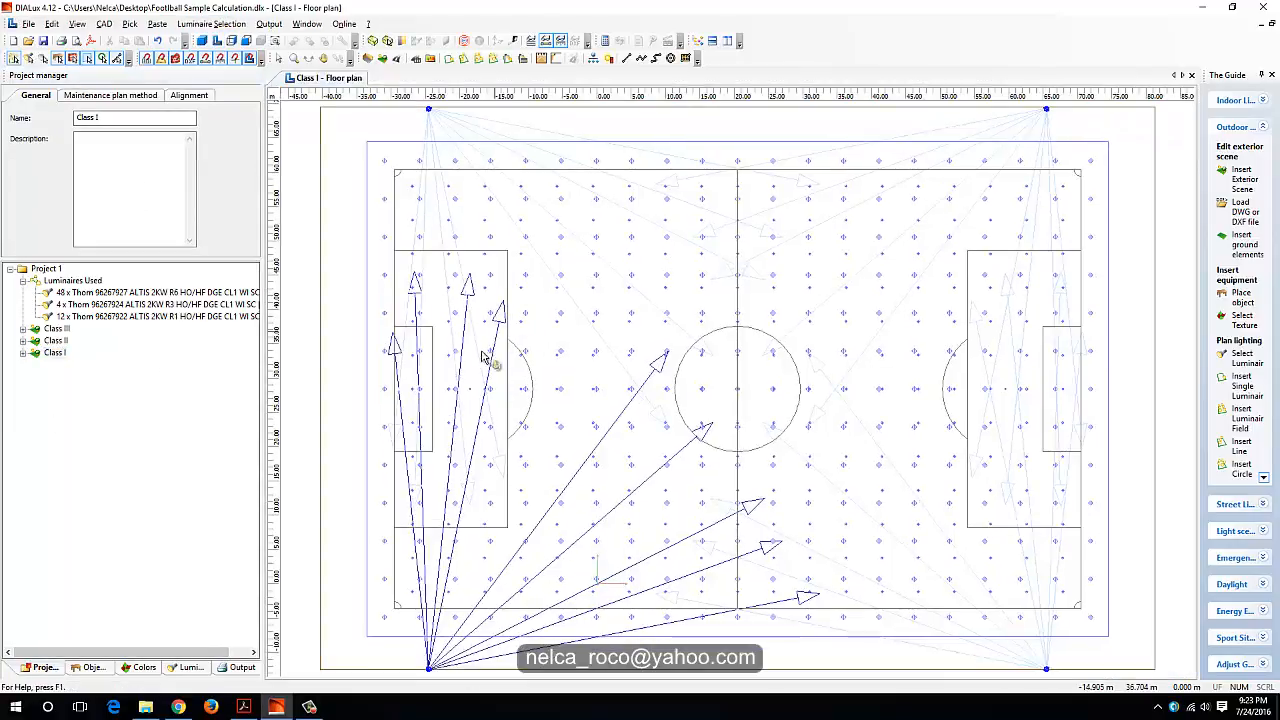
scroll(440, 420, "down", 3)
Insert a GR Observer calculation point into the Class I scene and accept the prompt about the calculation results.
left_click(91, 667)
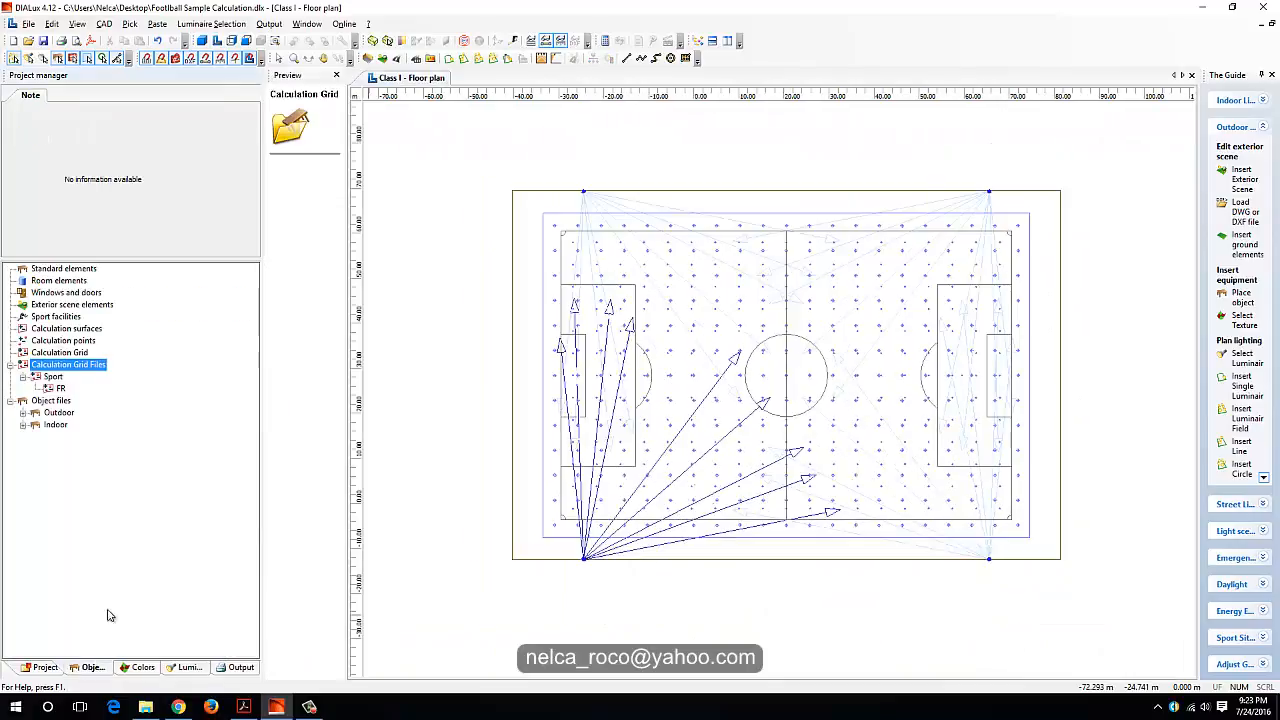
left_click(66, 328)
left_click(66, 341)
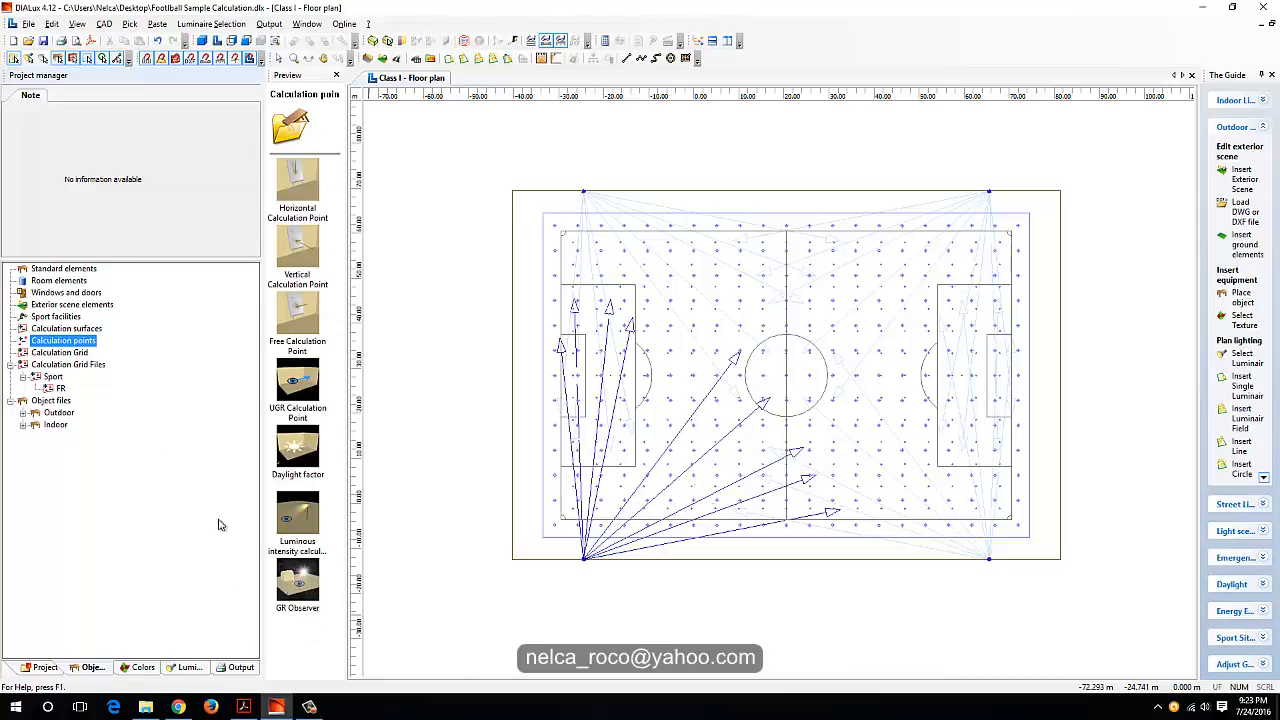
left_click(76, 354)
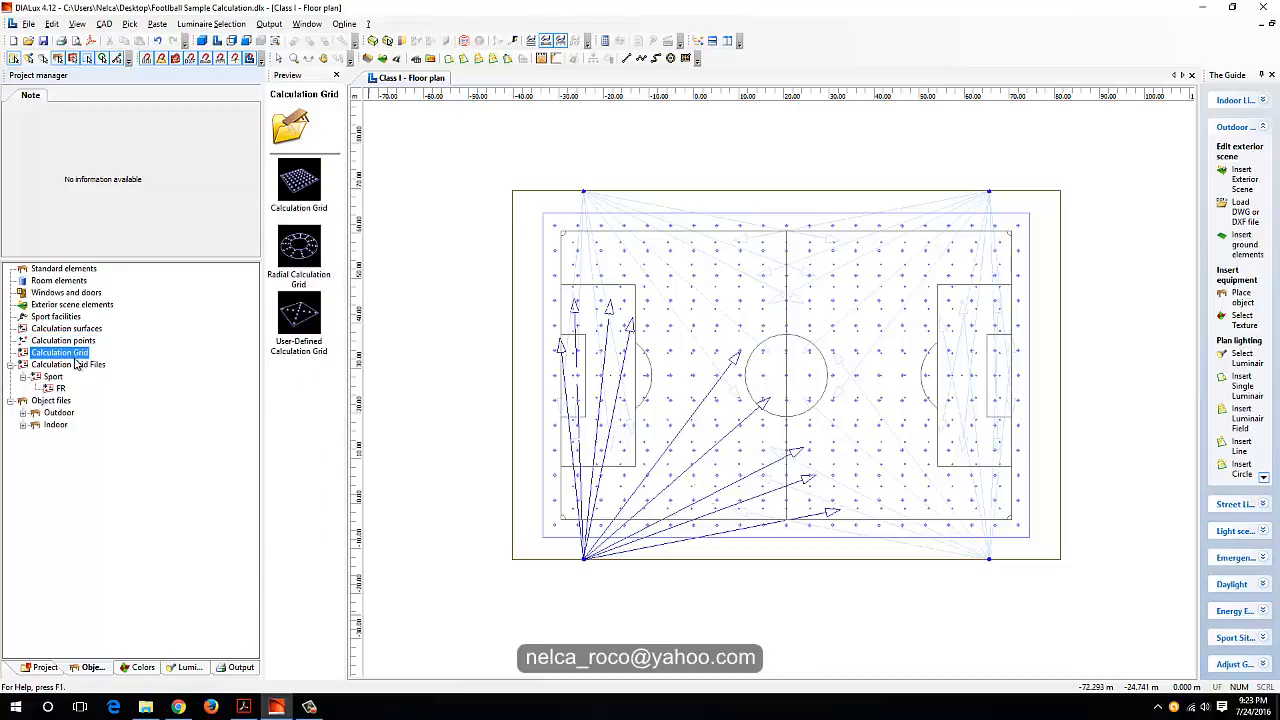
left_click(62, 341)
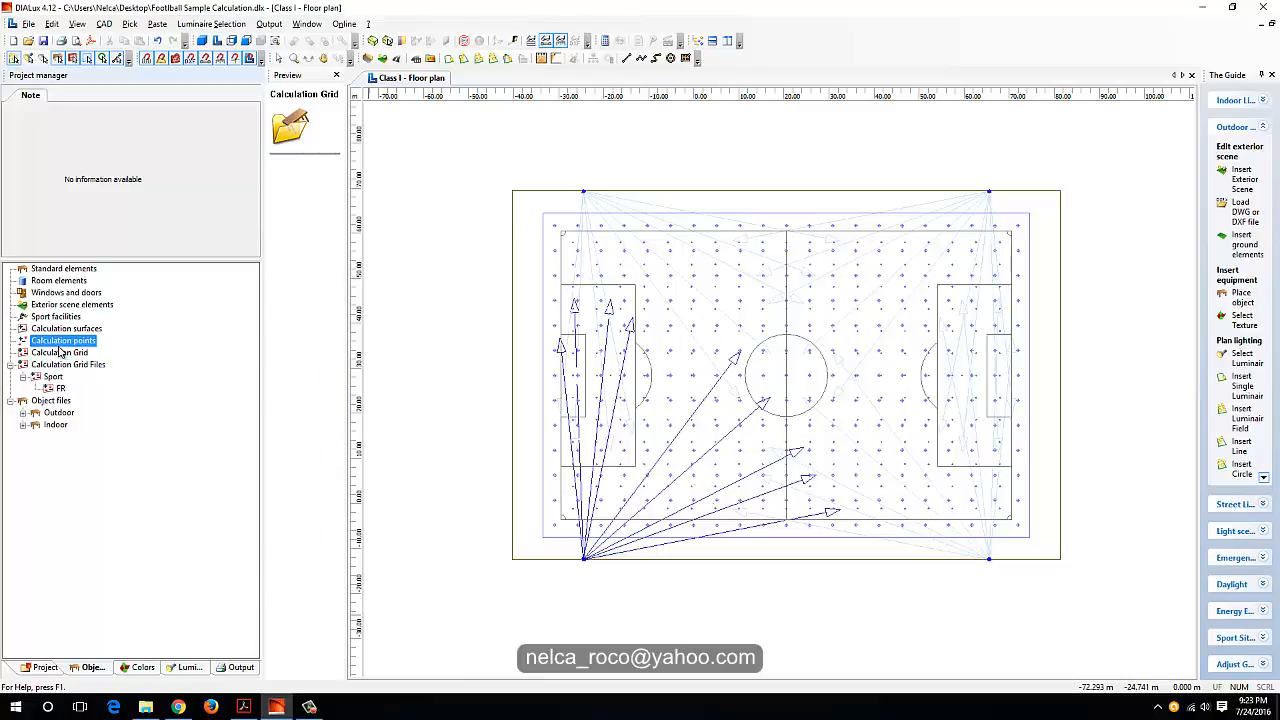
left_click(300, 586)
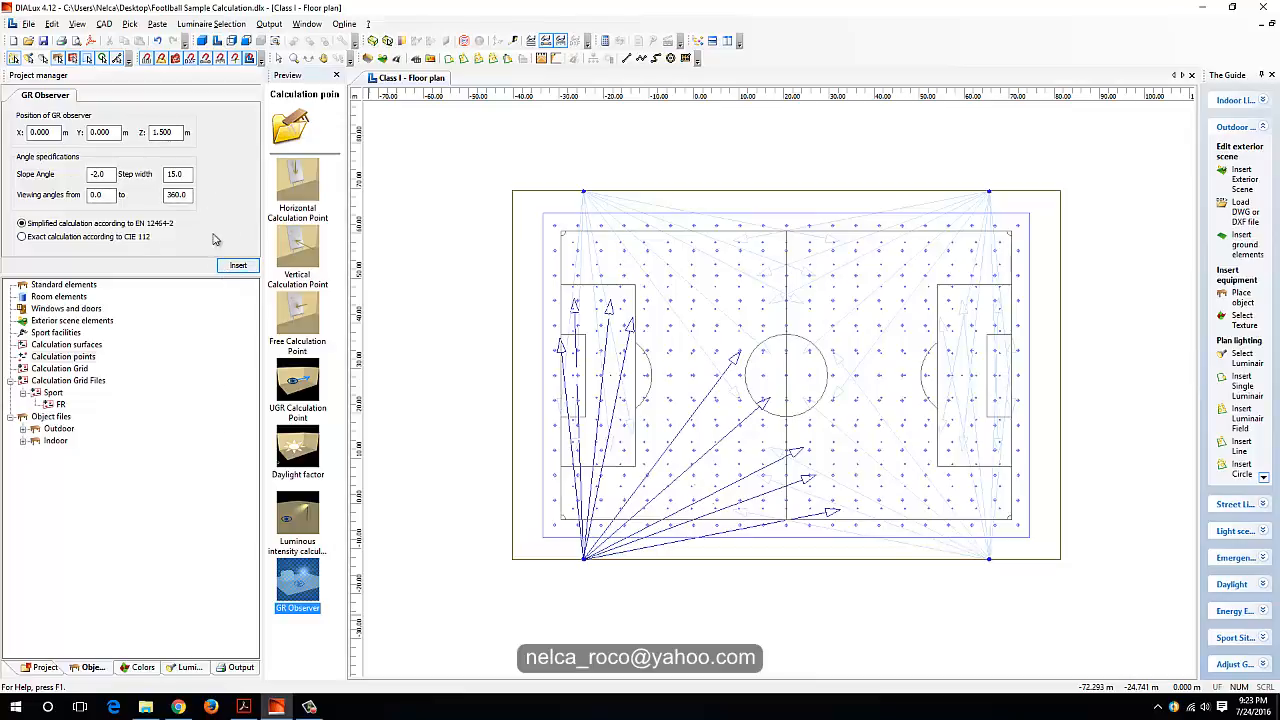
left_click(236, 268)
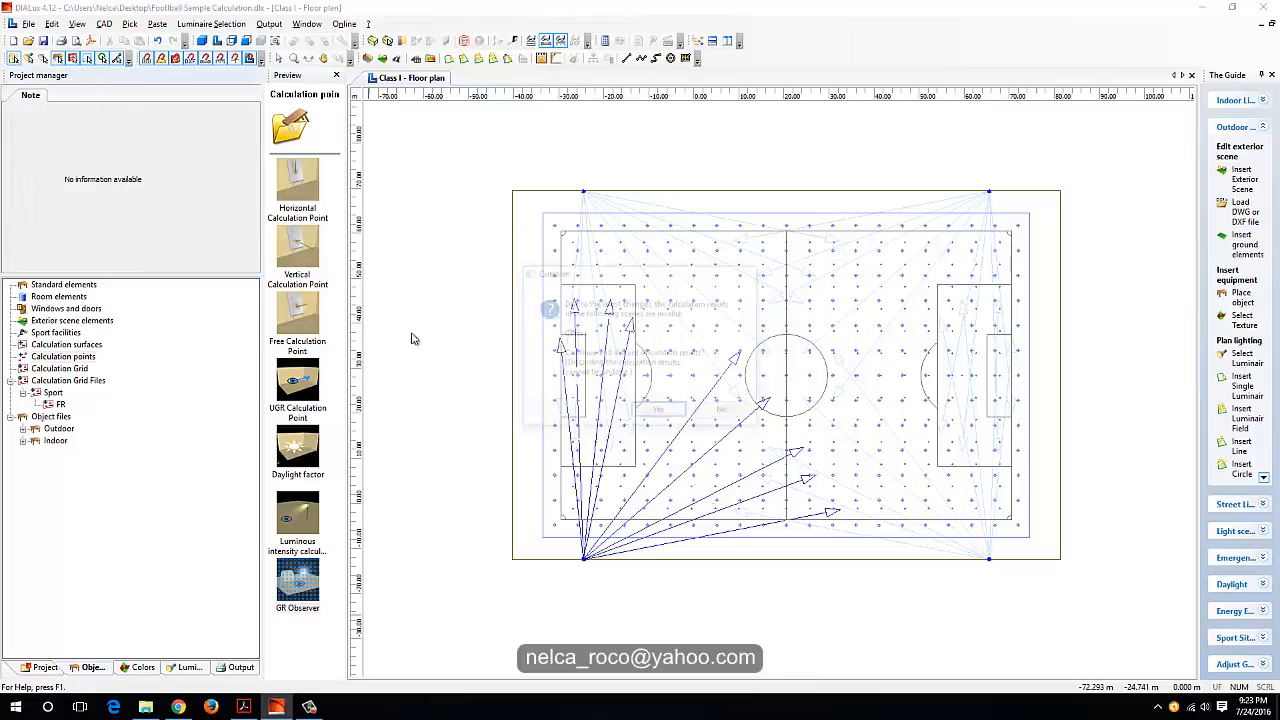
left_click(659, 414)
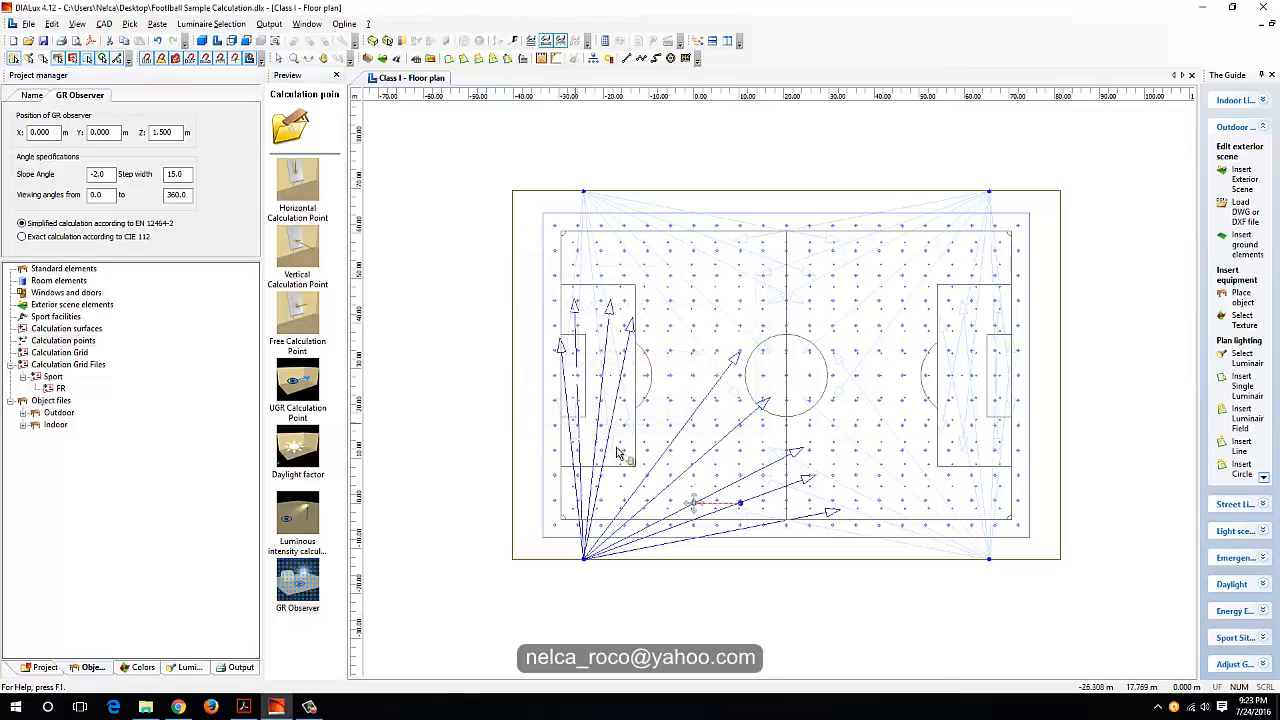
Move the GR observer to the football field's centre spot, at about X 20.4 m, Y 28.4 m.
left_click(676, 380)
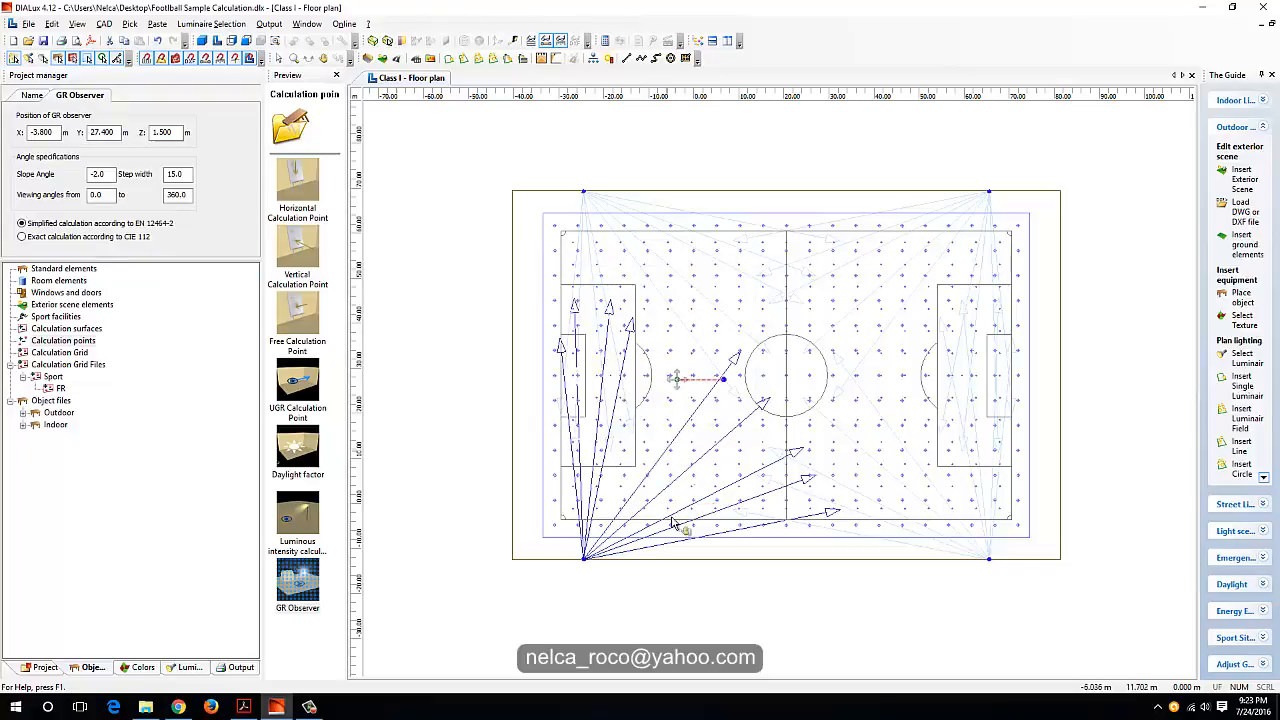
scroll(660, 460, "up", 3)
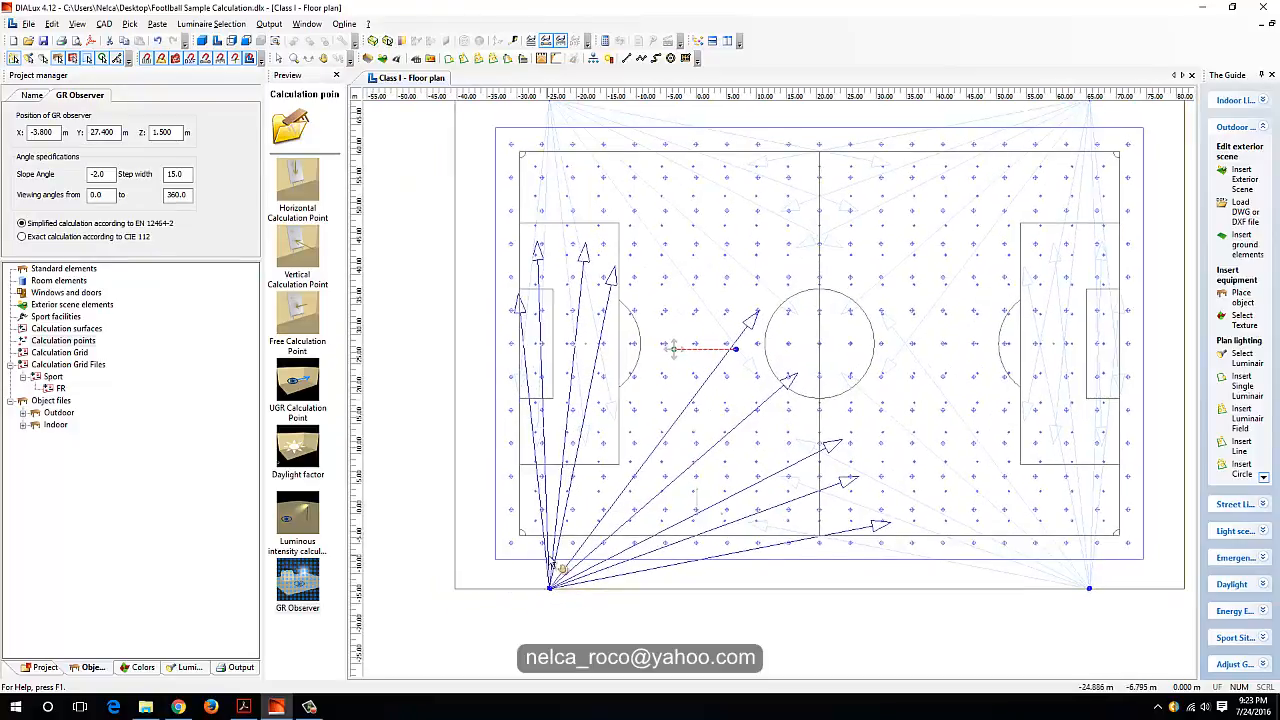
scroll(652, 410, "up", 3)
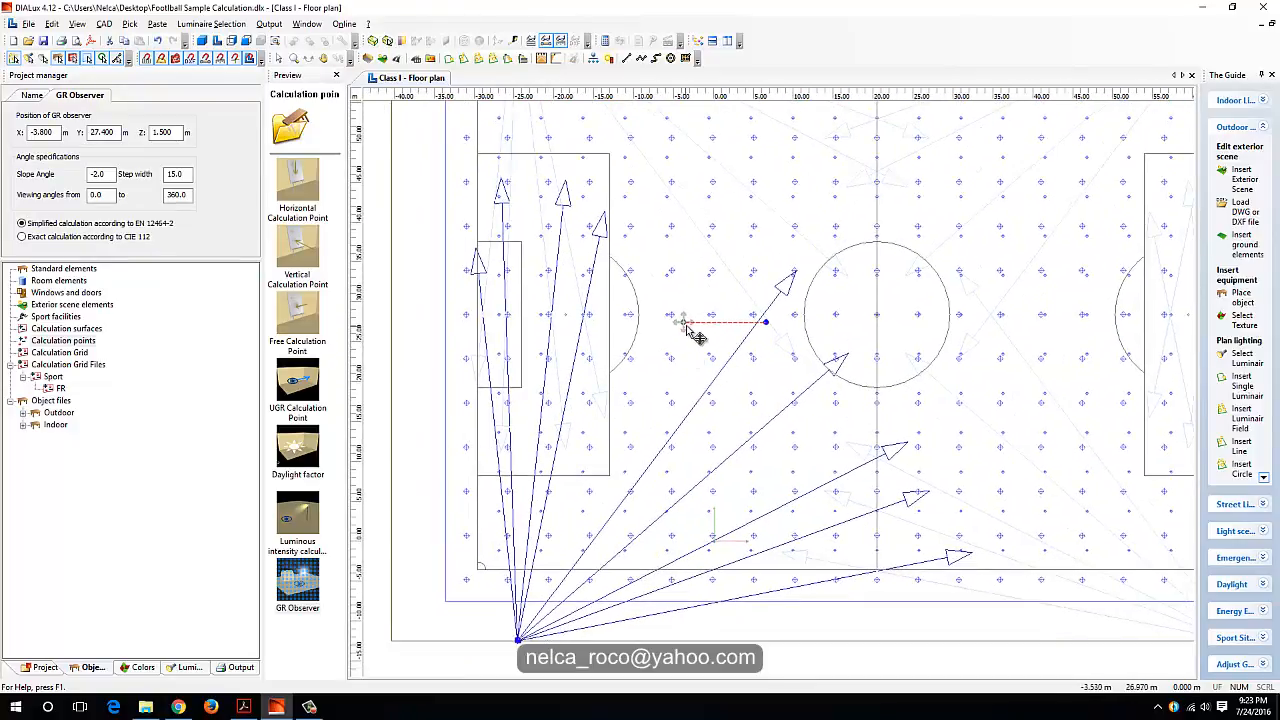
left_click_drag(689, 334, 889, 326)
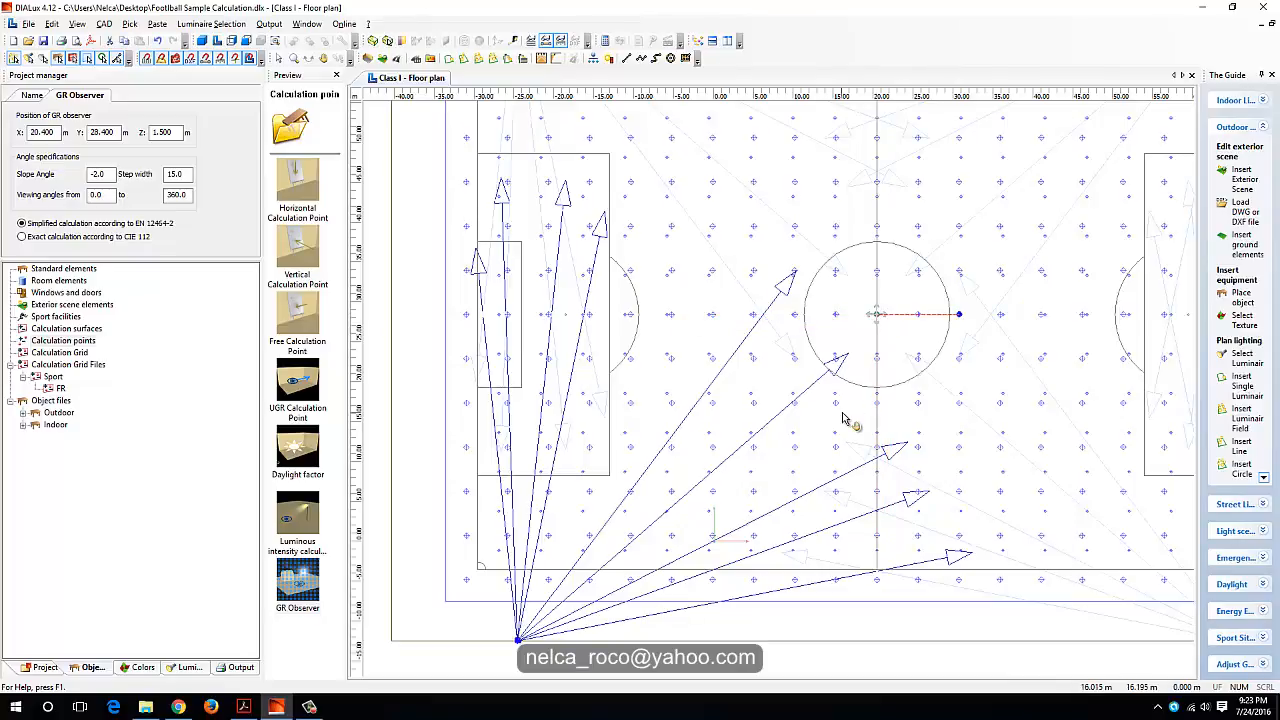
middle_click_drag(845, 390, 720, 396)
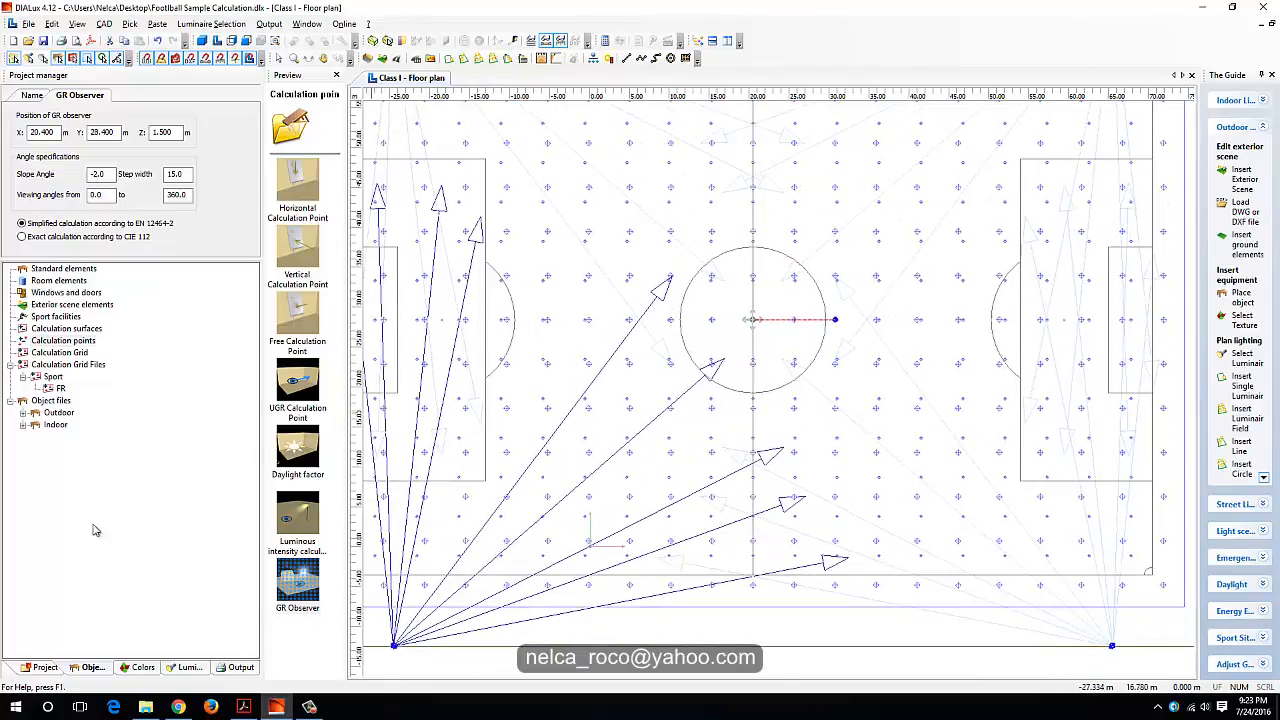
Insert a second GR Observer and place it on the halfway line below the centre circle, at about X 20.5 m, Y 11.6 m.
left_click(40, 667)
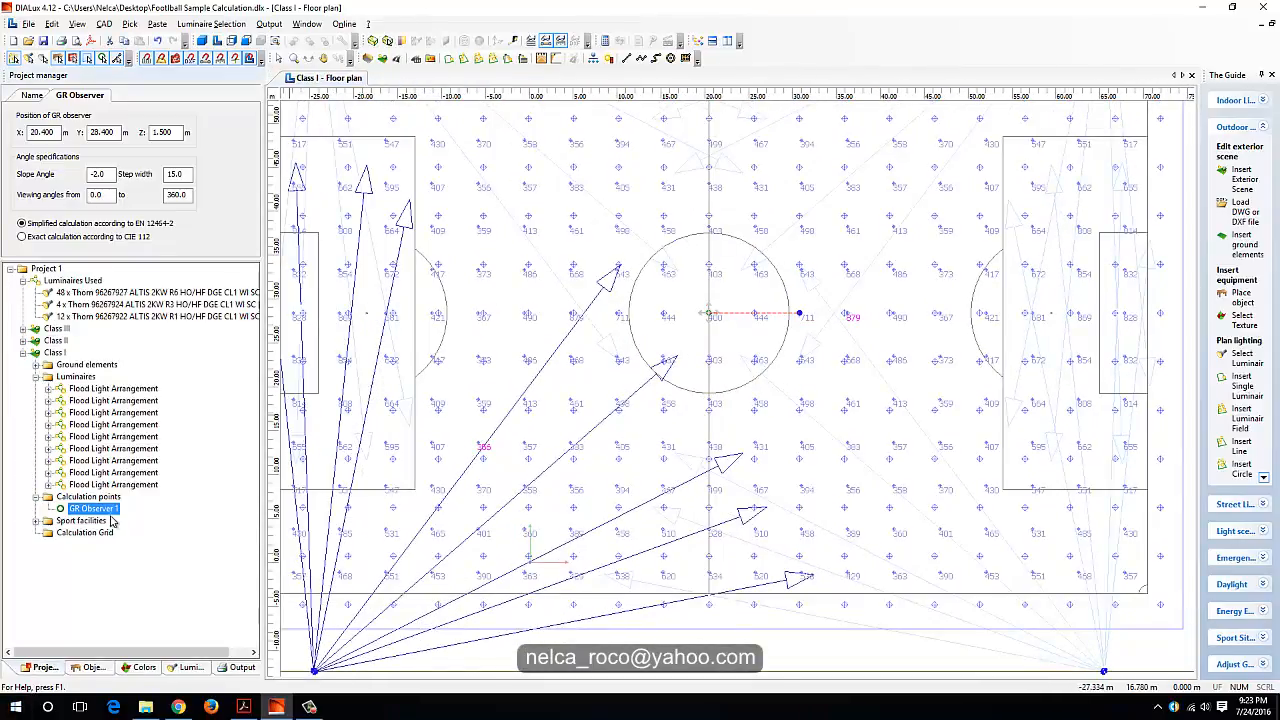
left_click(90, 667)
left_click(138, 667)
left_click(96, 668)
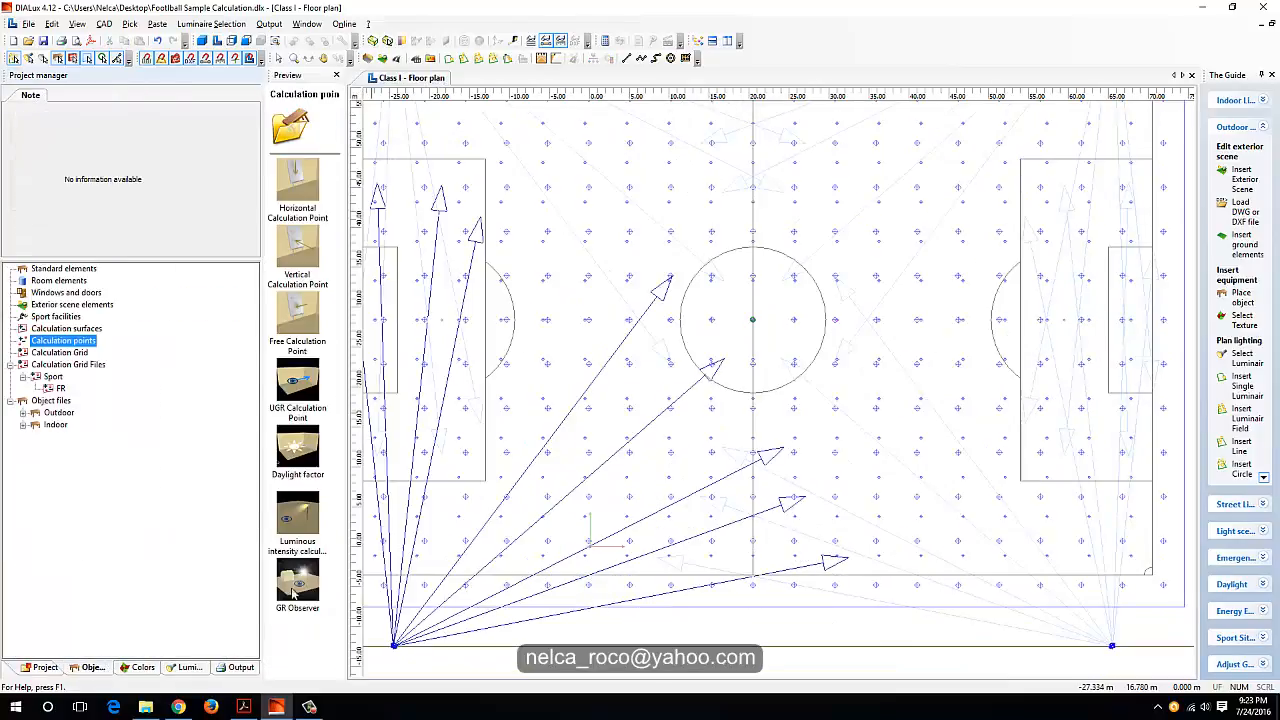
scroll(463, 560, "down", 2)
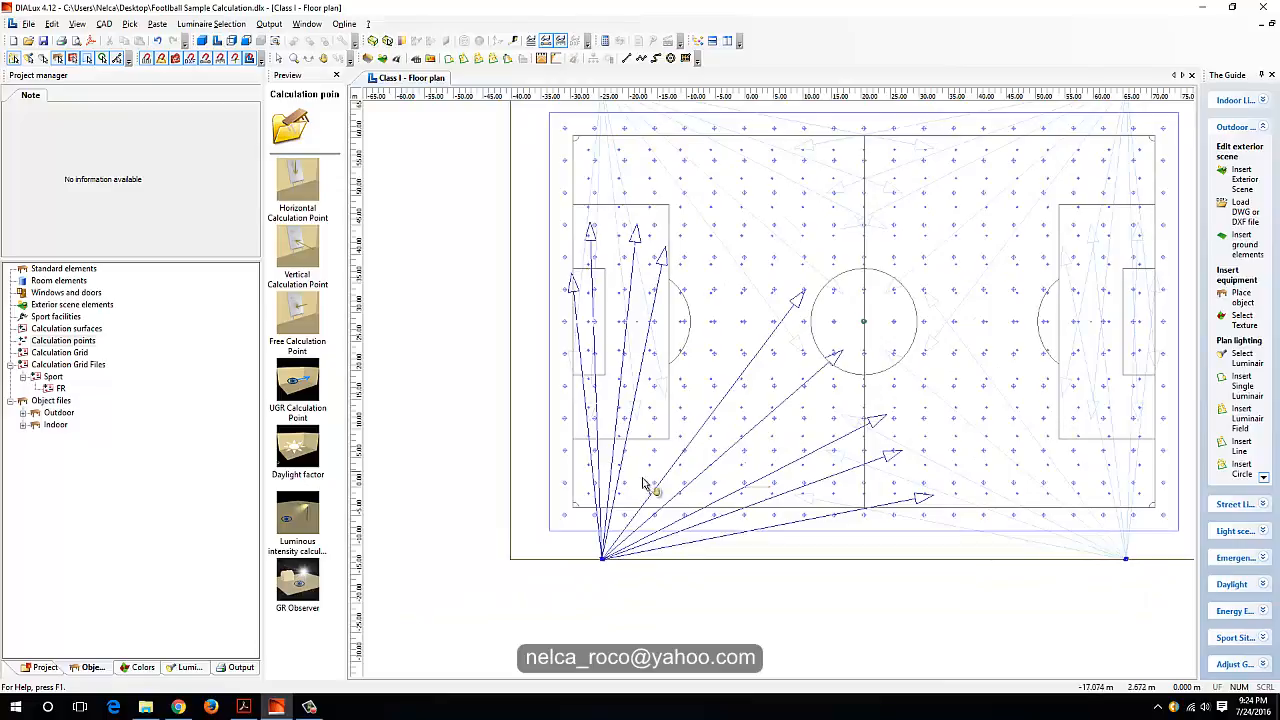
left_click(300, 582)
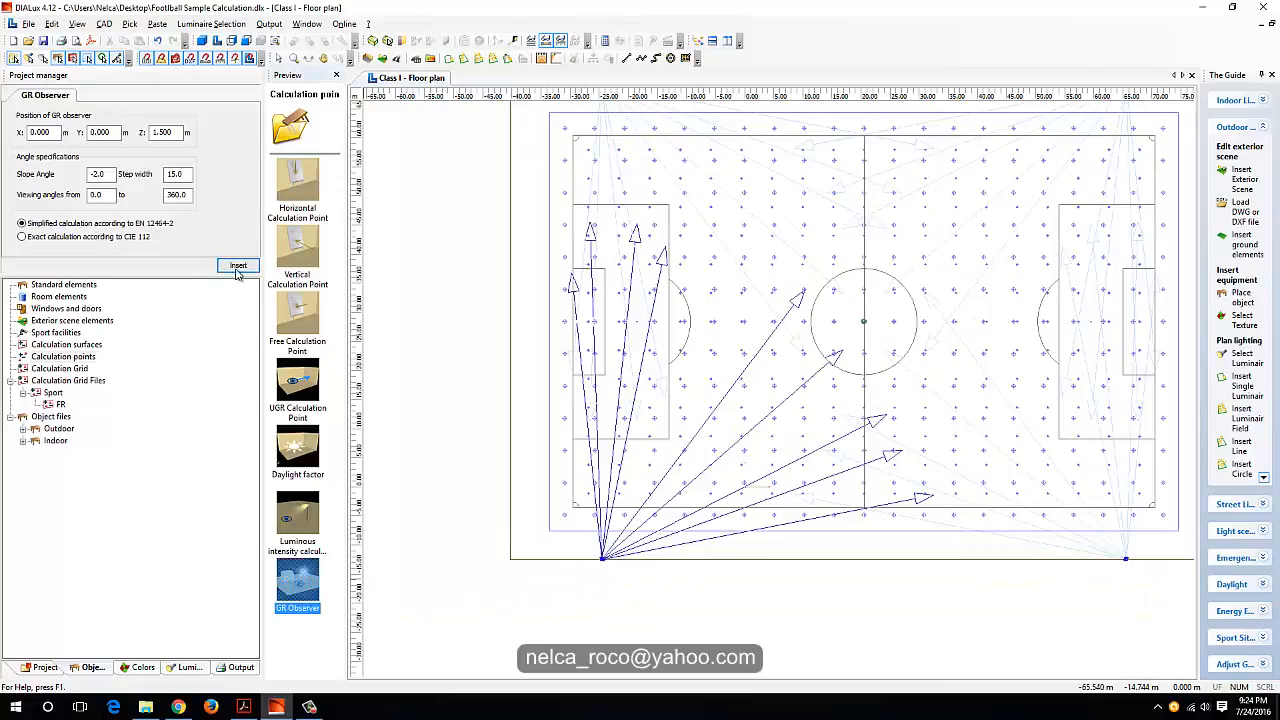
left_click(238, 263)
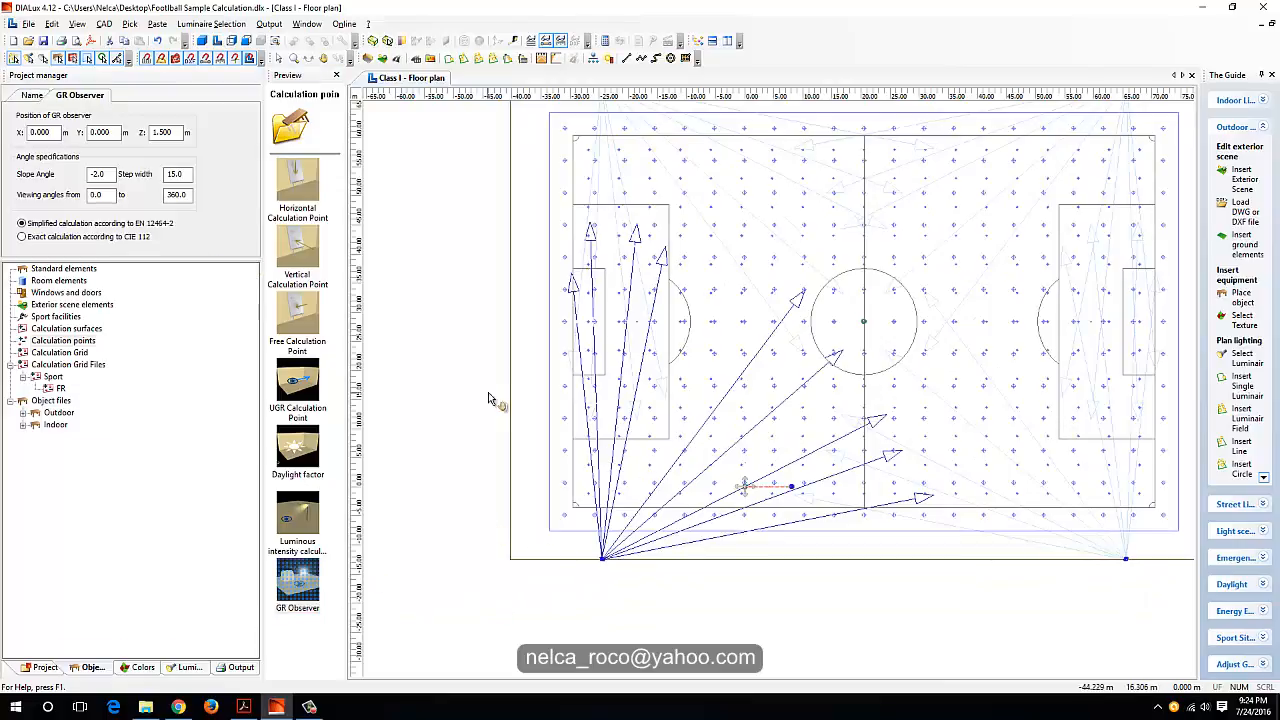
left_click(730, 488)
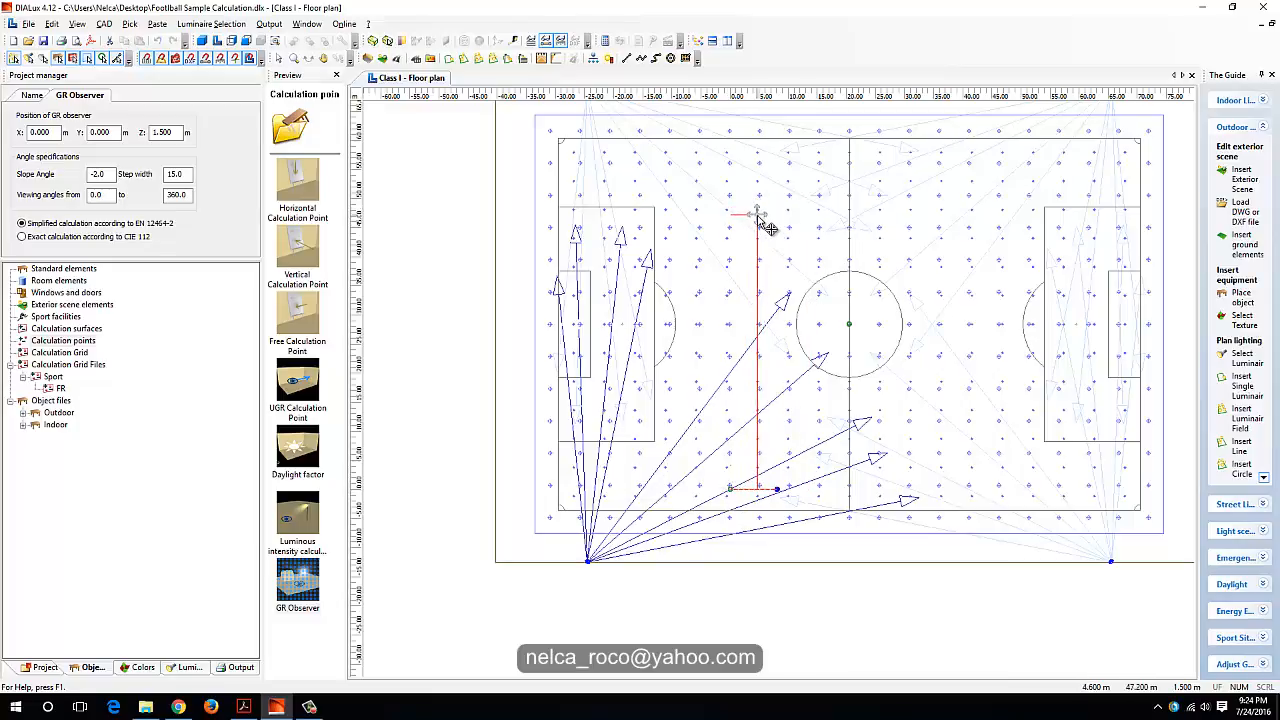
left_click(849, 228)
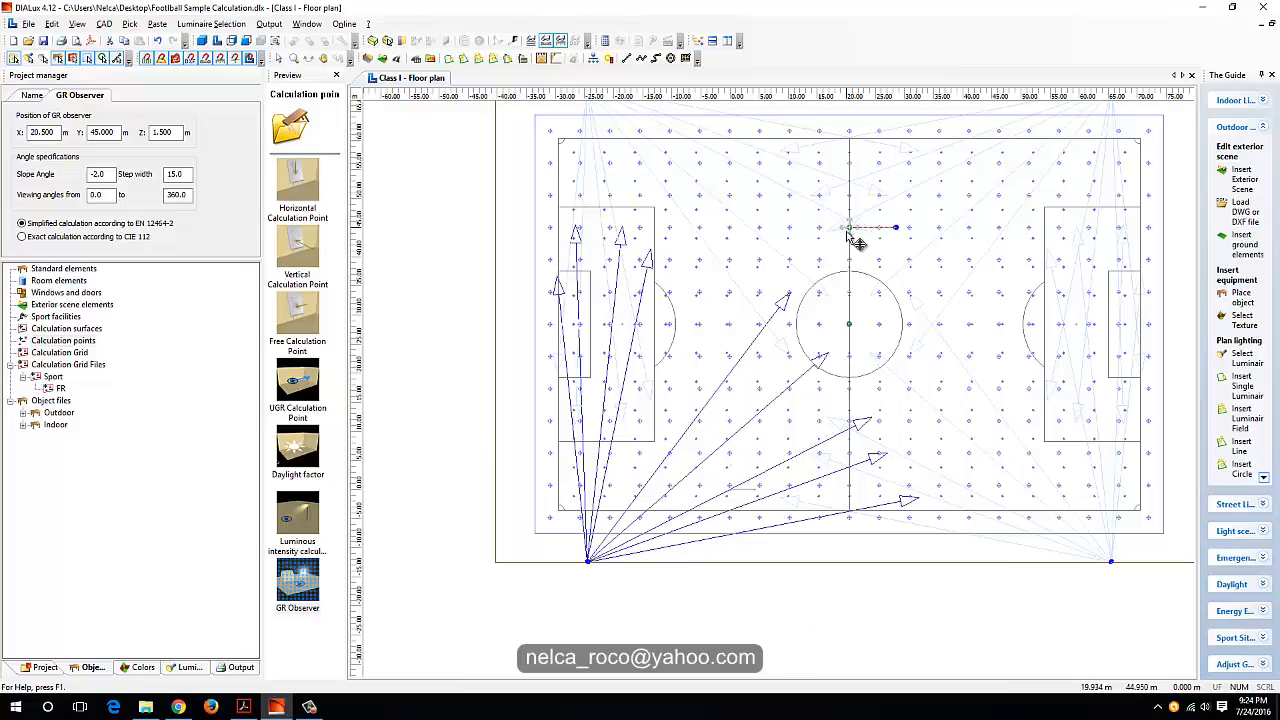
mouse_move(851, 229)
left_mouse_down()
mouse_move(849, 451)
mouse_move(861, 434)
left_mouse_up()
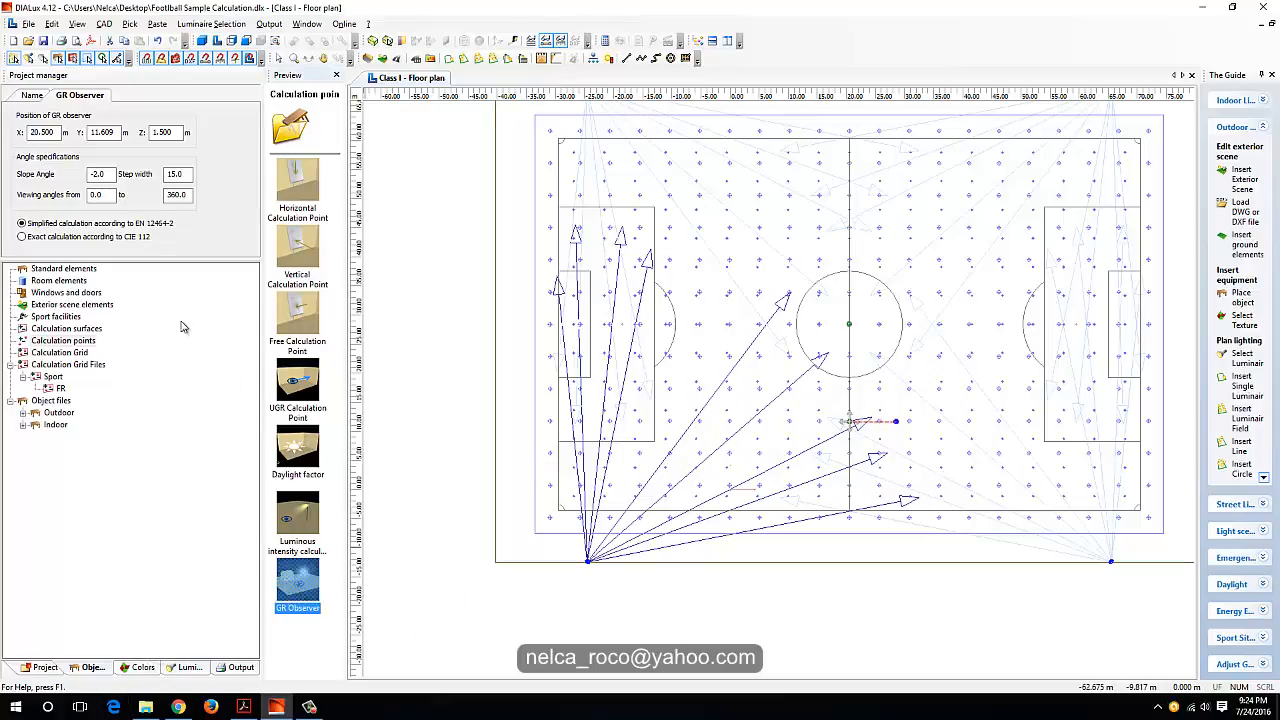
Insert a third GR Observer at X 0 m, roughly level with the observer below the centre circle.
left_click(289, 546)
left_click(297, 578)
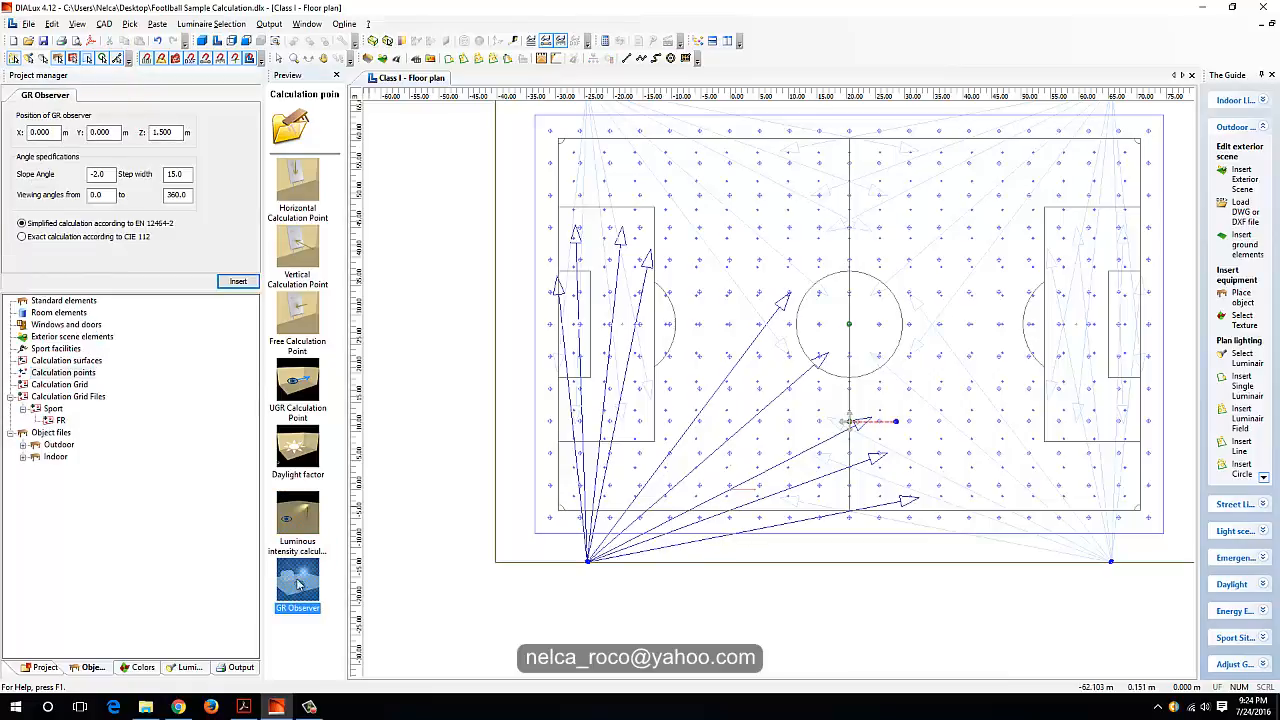
left_click(238, 285)
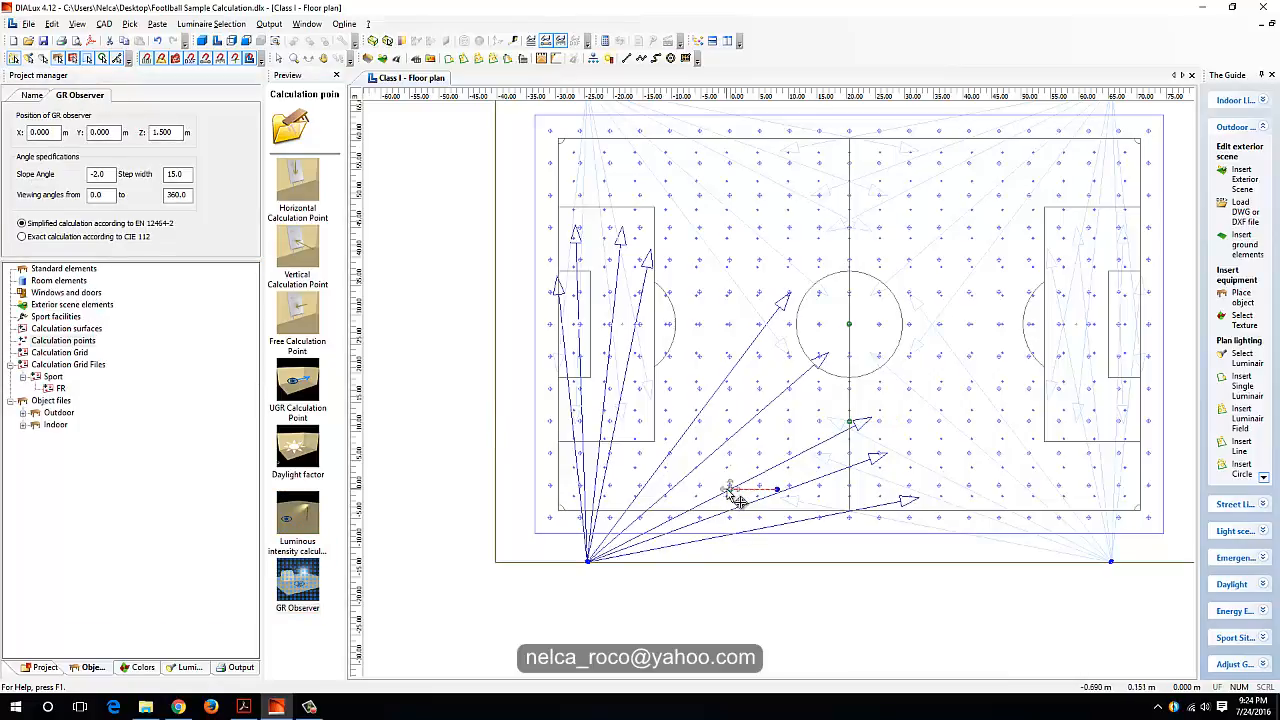
left_click_drag(737, 491, 747, 440)
Insert a fourth GR Observer between the left penalty area and the centre circle, at about X 0 m, Y 28.1 m.
left_click(297, 580)
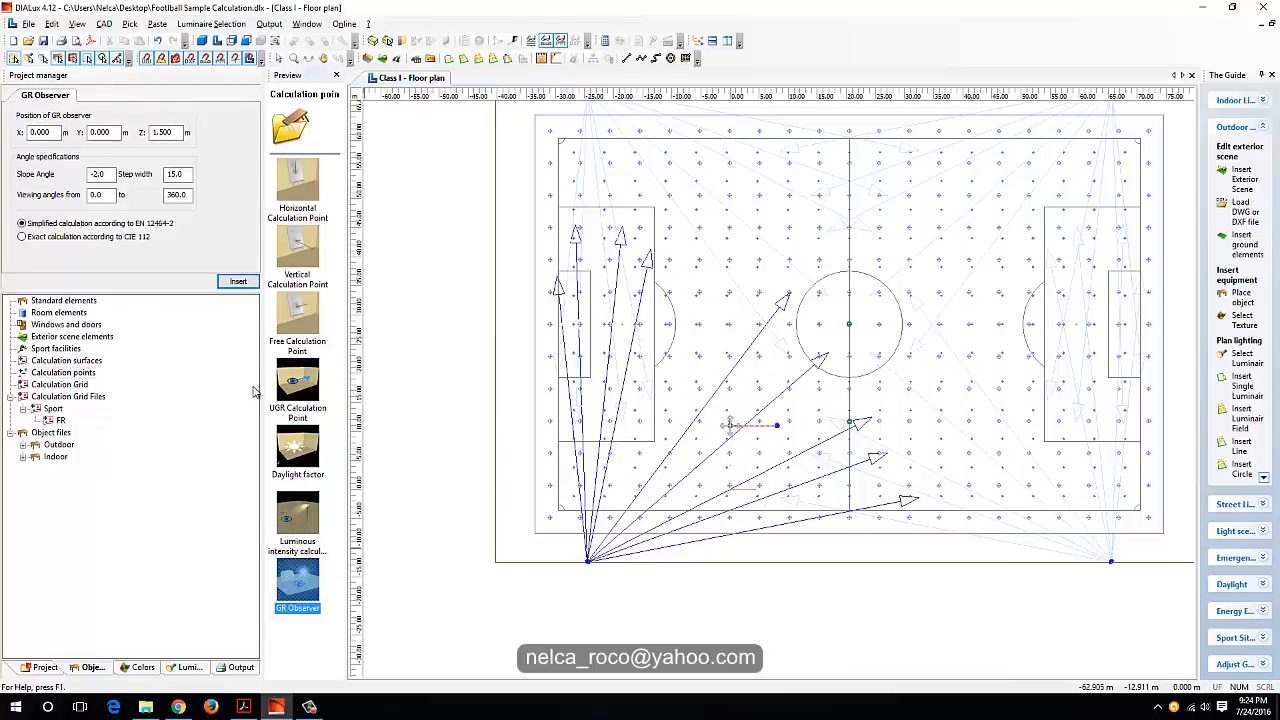
left_click(238, 281)
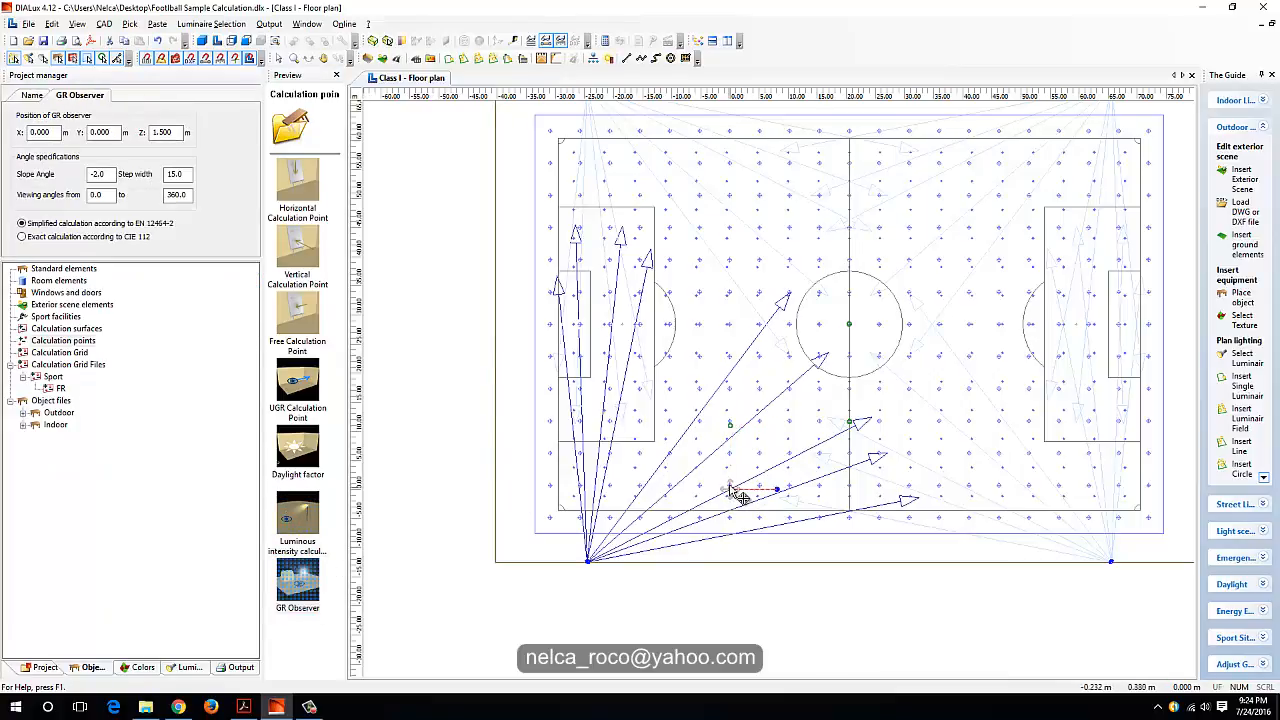
left_click_drag(740, 490, 740, 328)
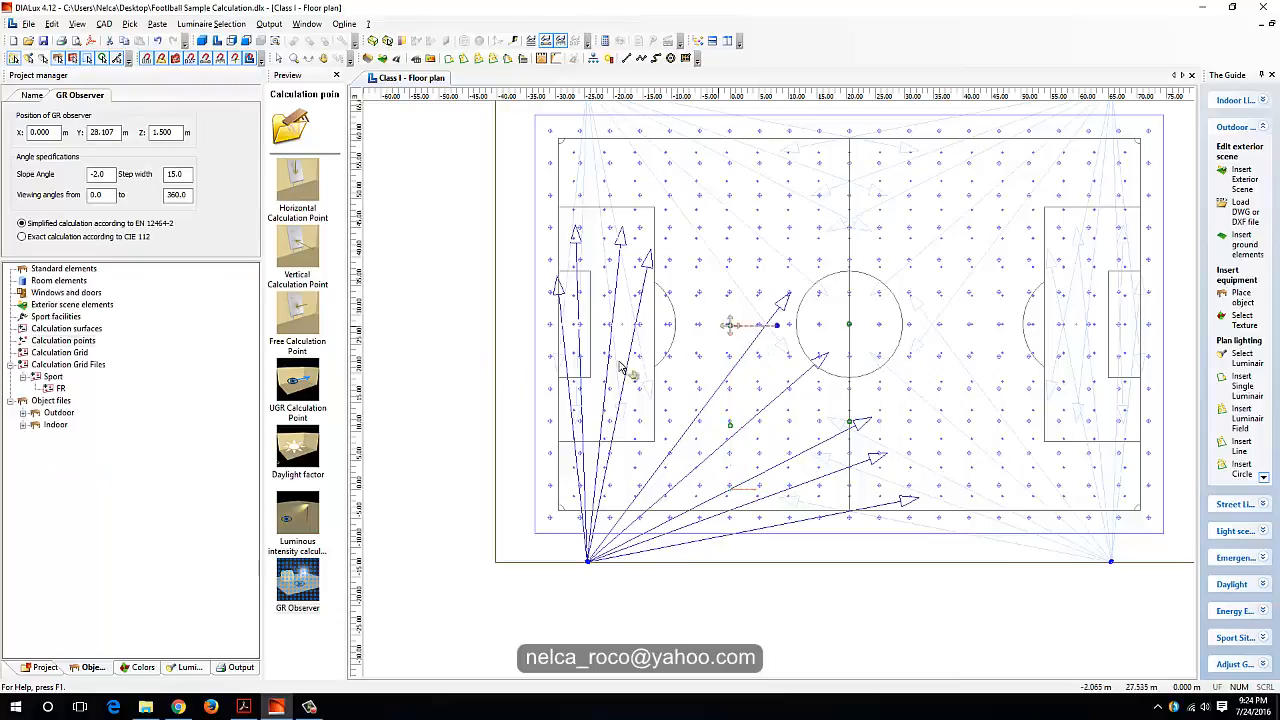
Insert a fifth GR Observer near the lower edge of the left penalty area, at about X -19.6 m, Y 10.1 m.
left_click(297, 580)
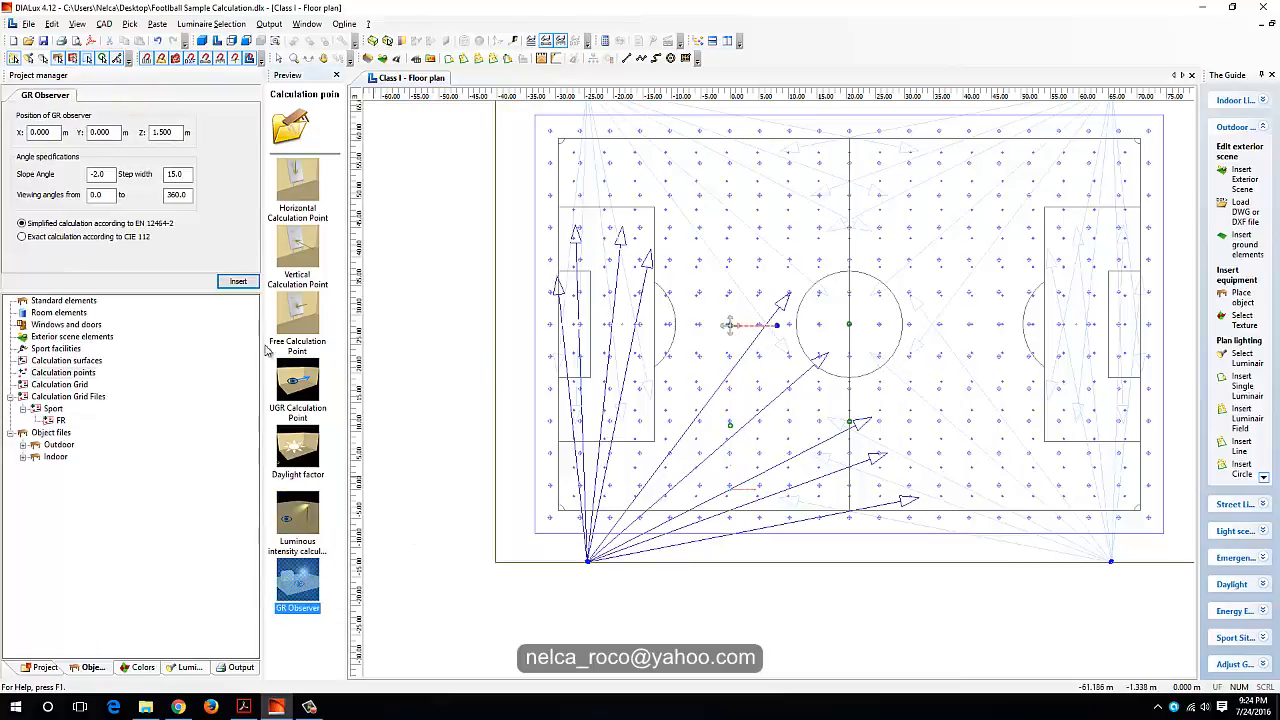
left_click(238, 281)
left_click_drag(760, 487, 617, 435)
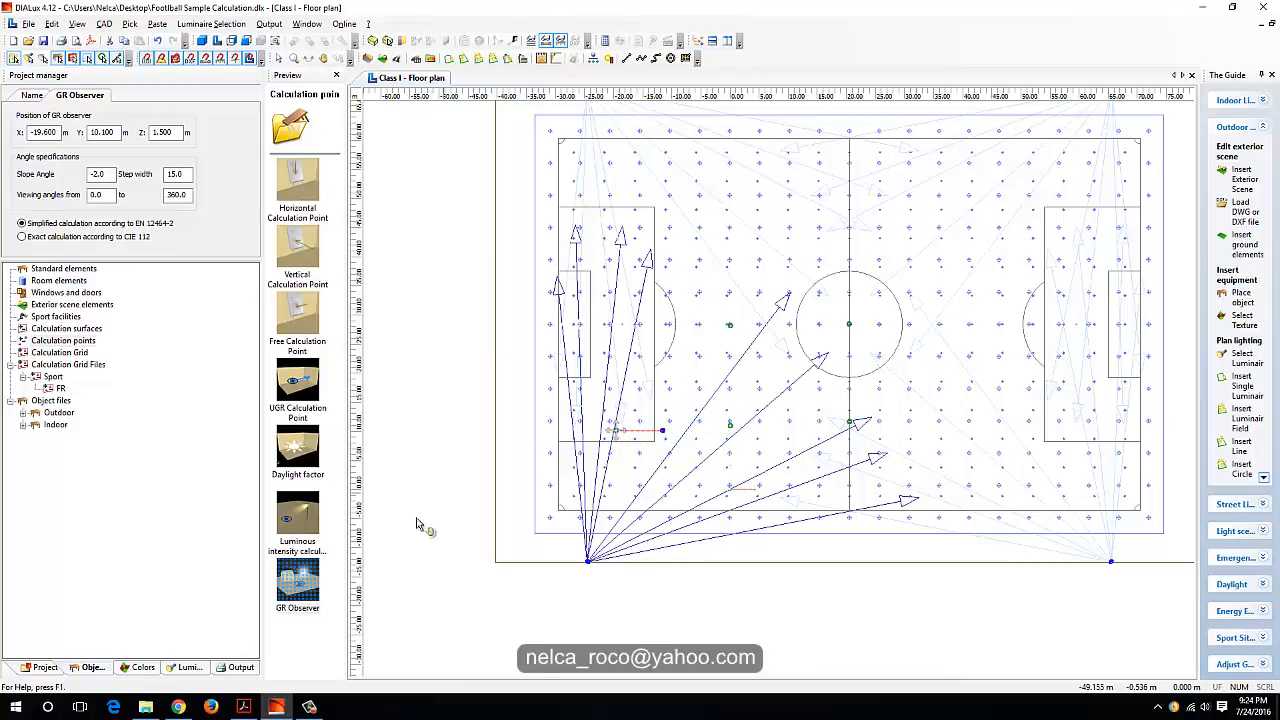
Insert a sixth GR Observer in the middle of the left penalty area, at about X -20.3 m, Y 28.1 m, and deselect it.
left_click(297, 562)
left_click(297, 585)
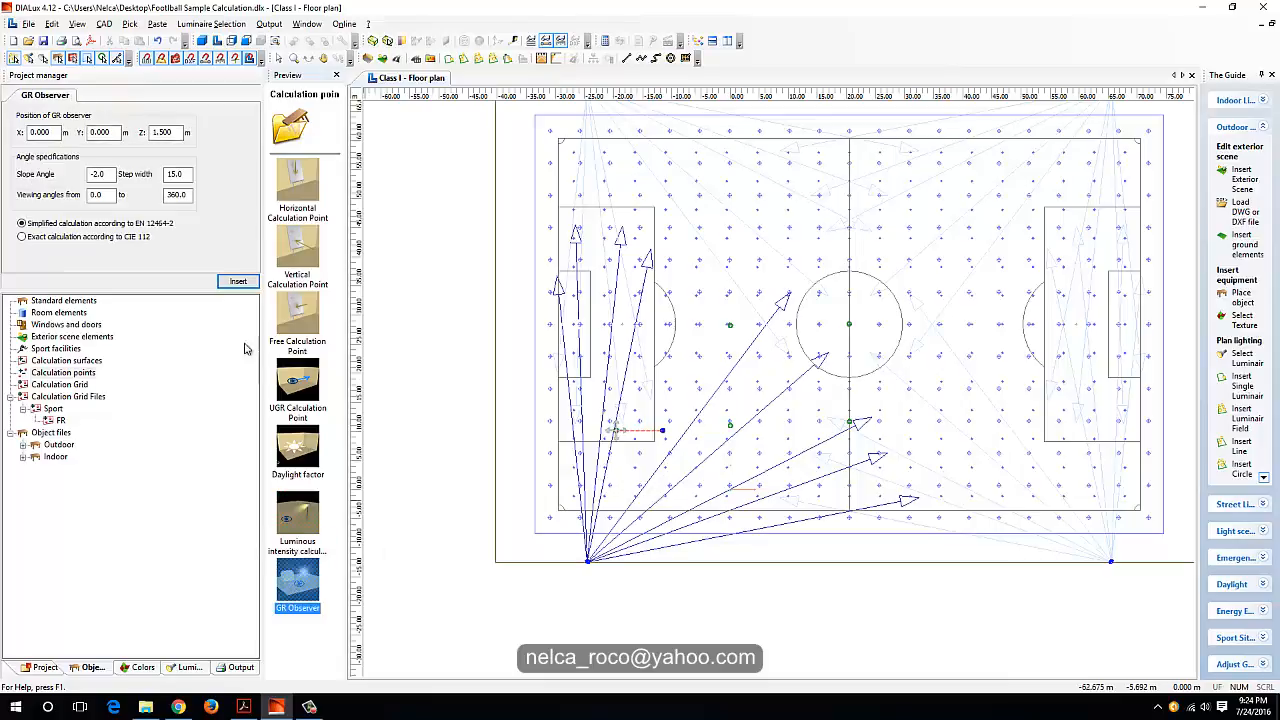
left_click(238, 281)
left_click_drag(740, 500, 620, 335)
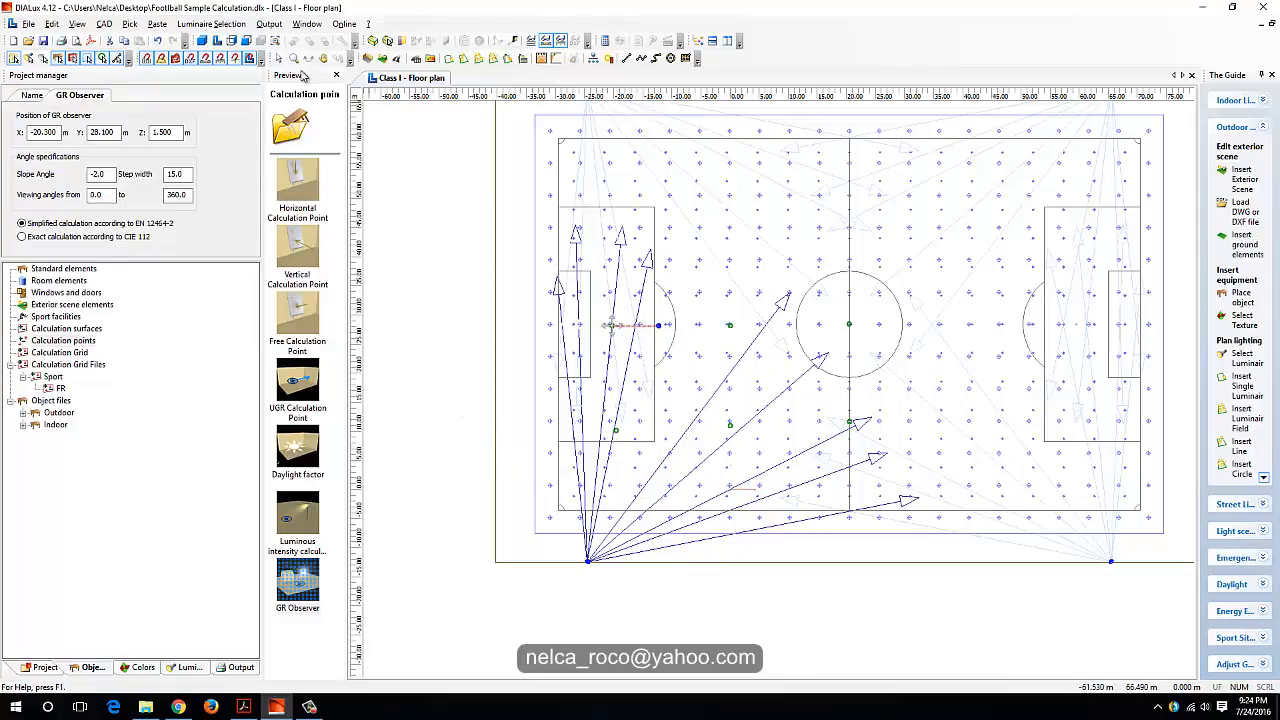
left_click(446, 418)
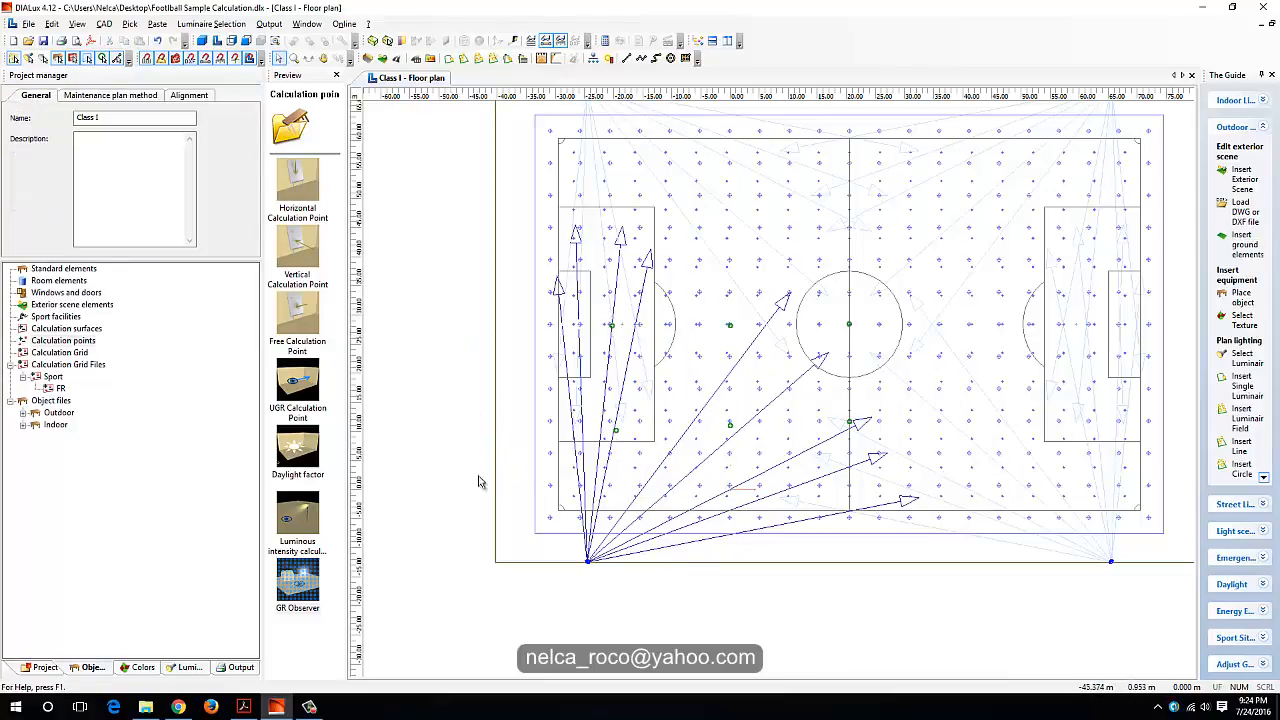
Check the placed GR observers on the Class I floor plan and under the scene's calculation points in the project tree.
scroll(728, 366, "up", 6)
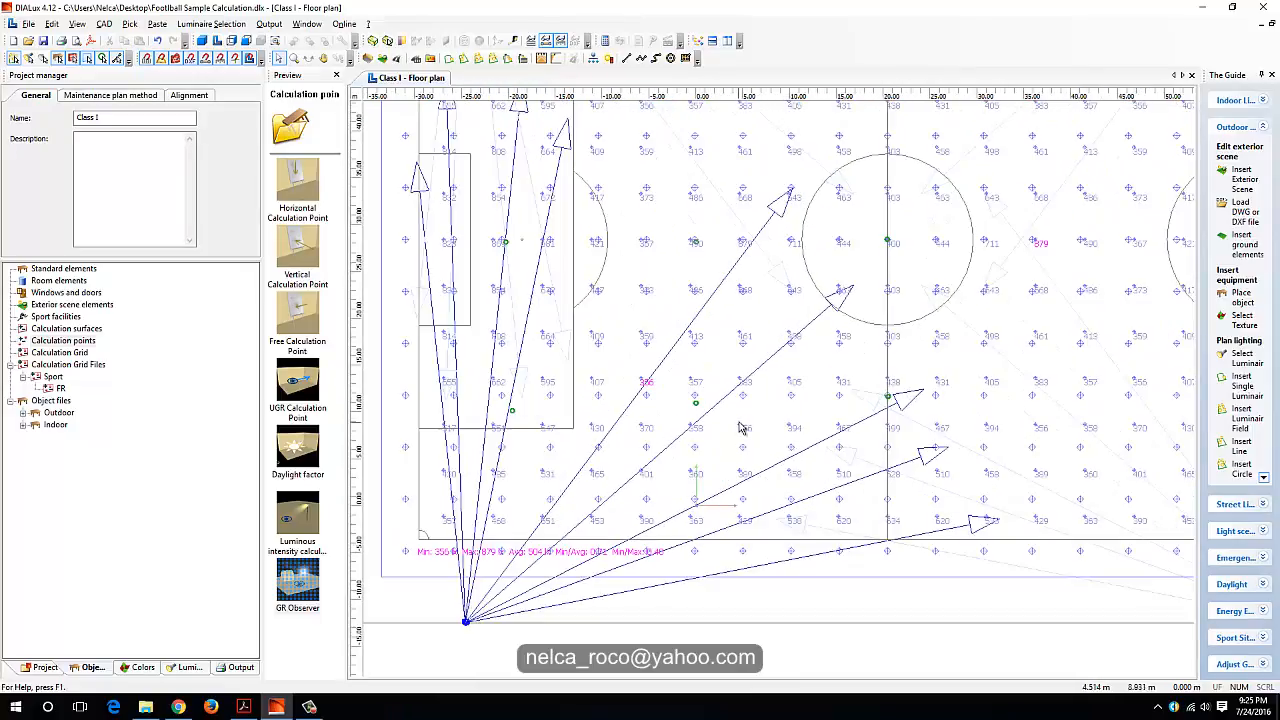
scroll(728, 422, "down", 5)
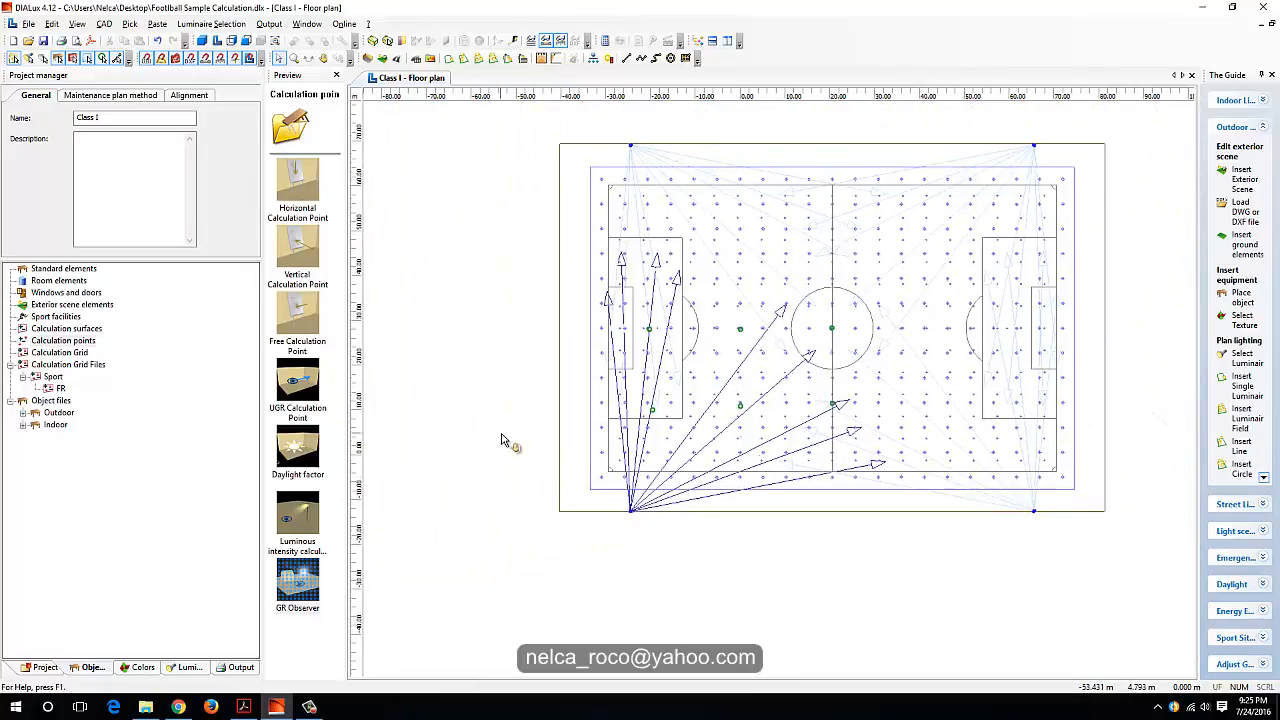
left_click(40, 667)
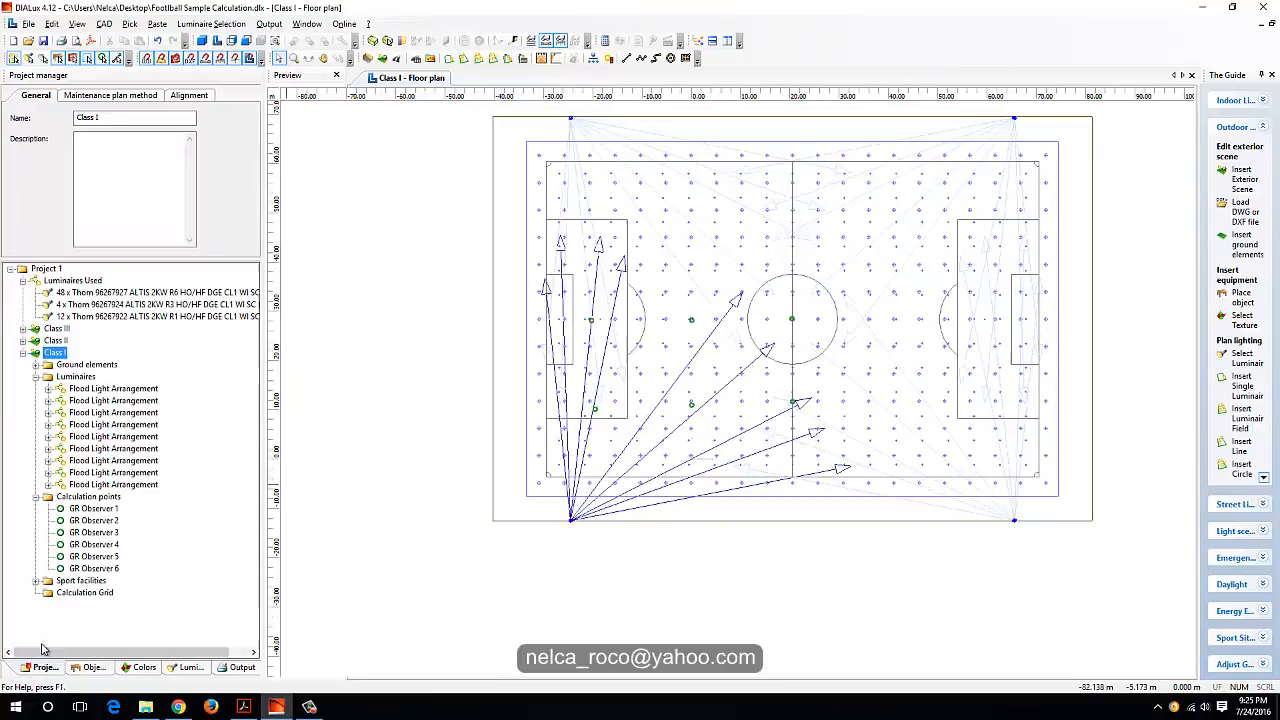
Draw a guide grid from the pitch's lower-left corner past the halfway line, about 52 m long and 33.9 m high.
left_click(92, 667)
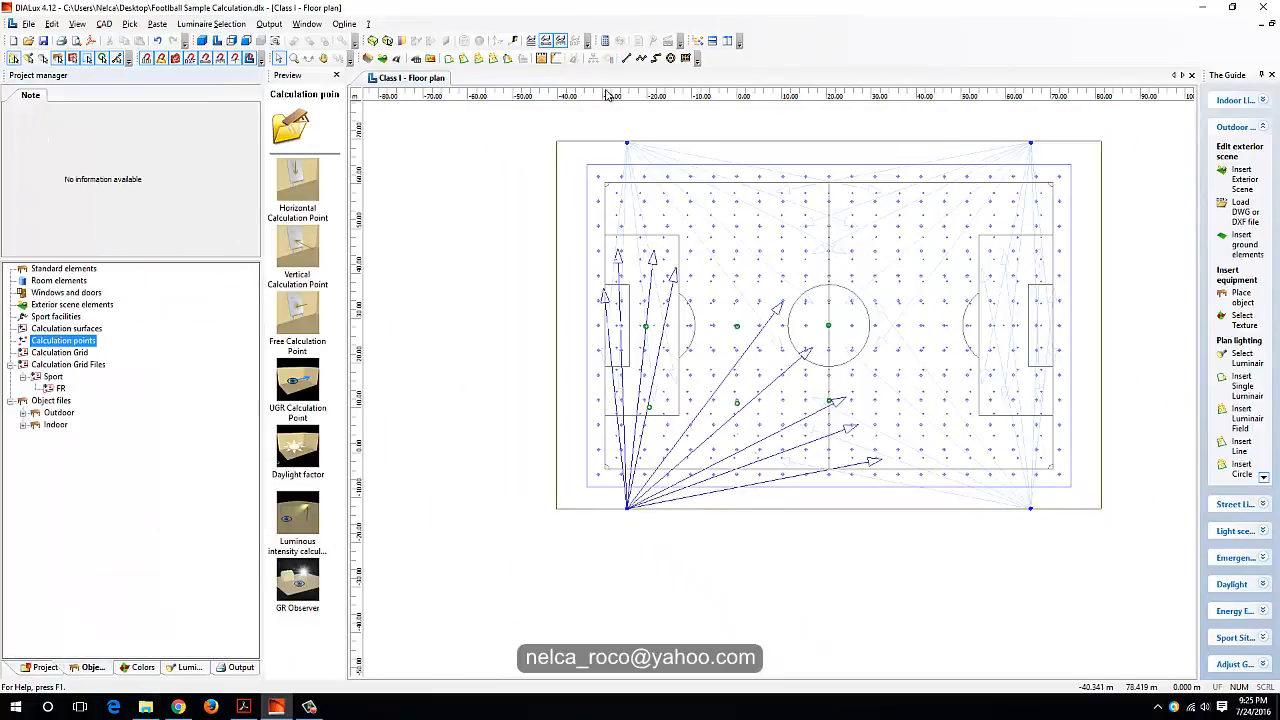
left_click(686, 58)
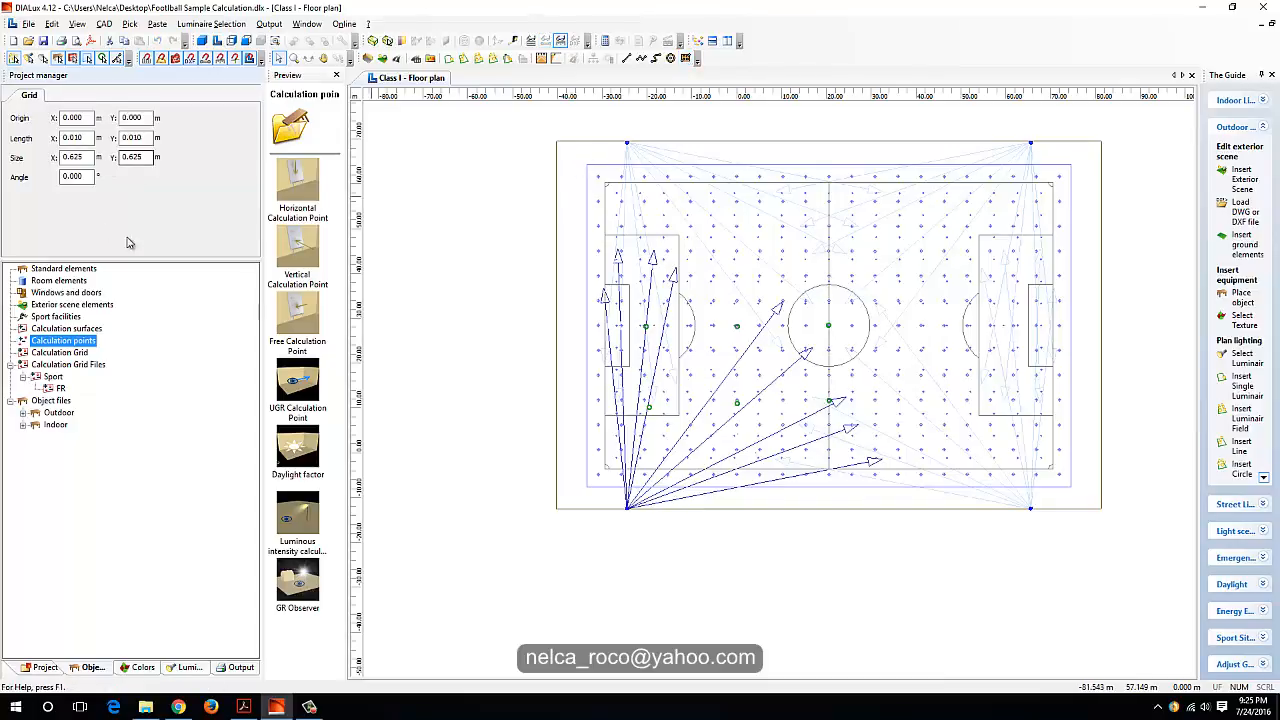
scroll(632, 426, "up", 2)
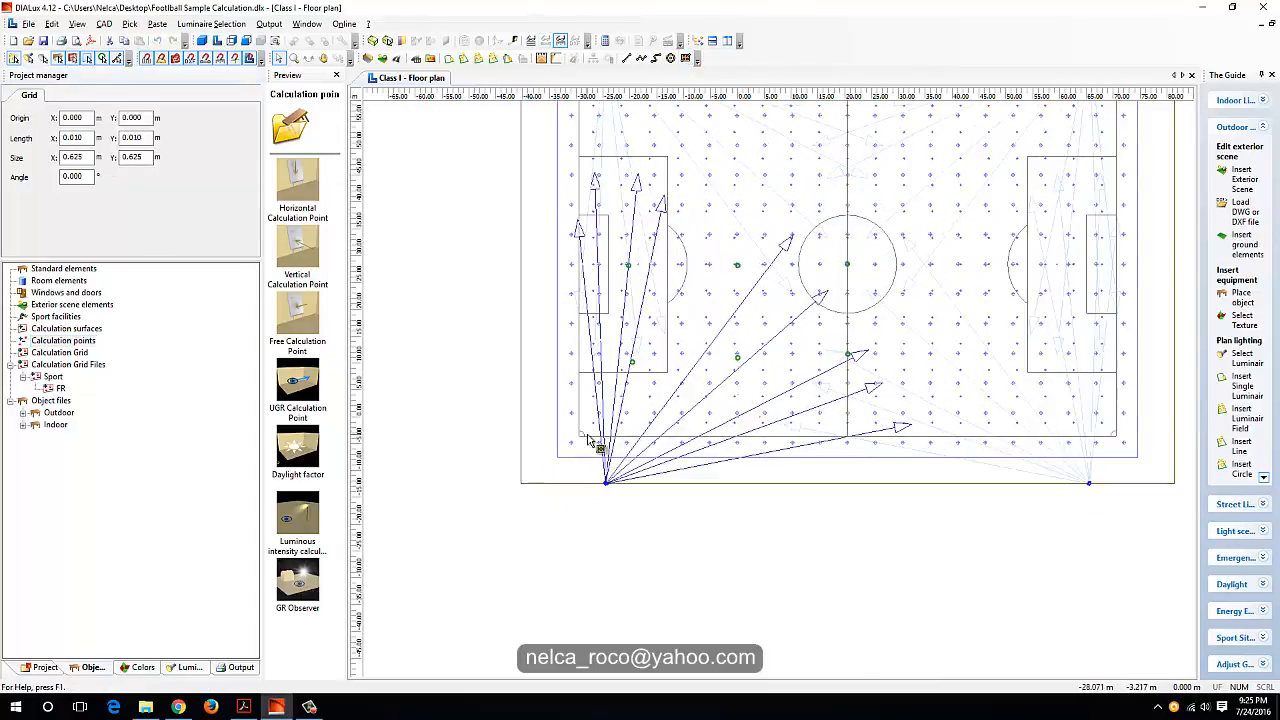
left_click(578, 434)
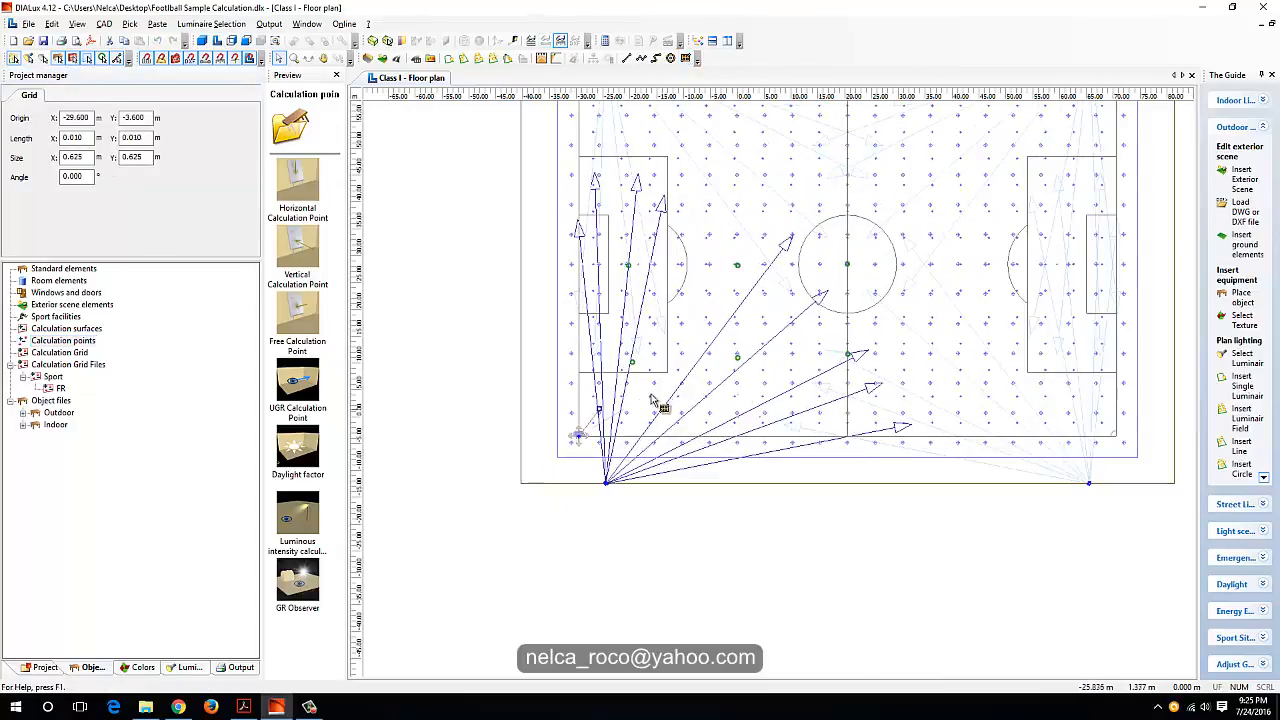
left_click(858, 435)
left_click(862, 258)
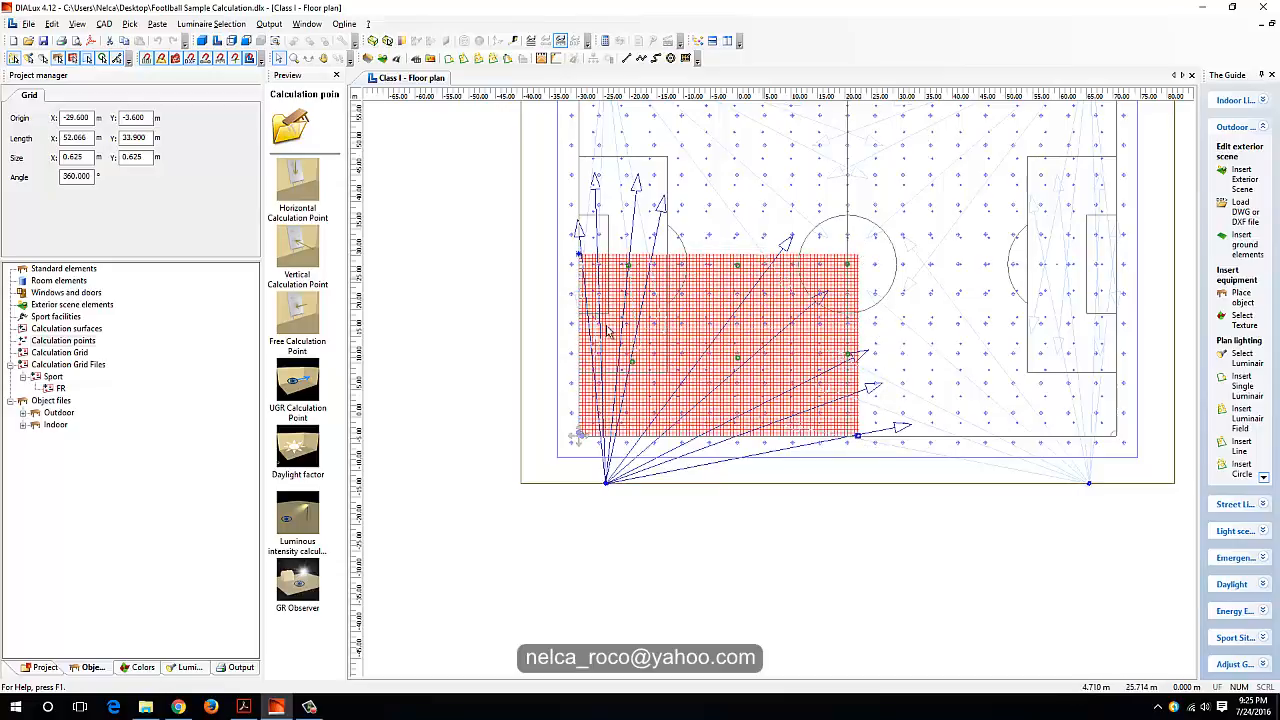
Set the grid's cell size to 3 m in both X and Y.
left_click(92, 138)
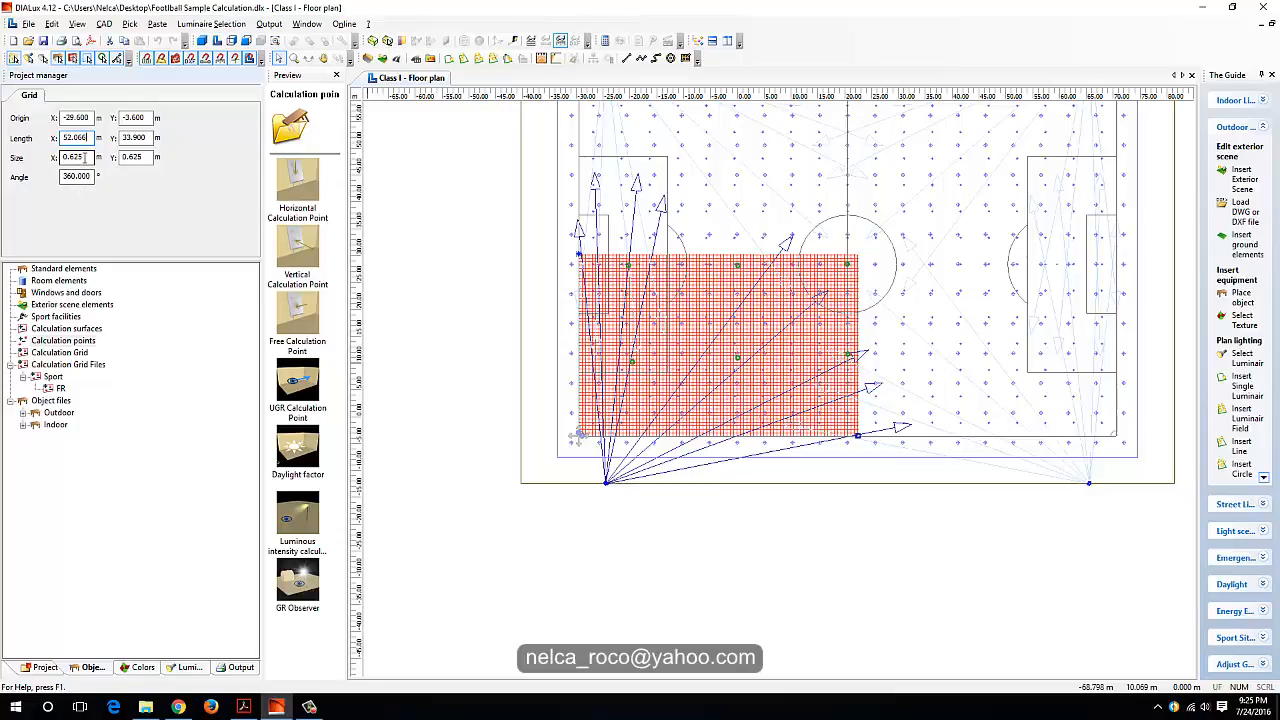
scroll(511, 380, "up", 3)
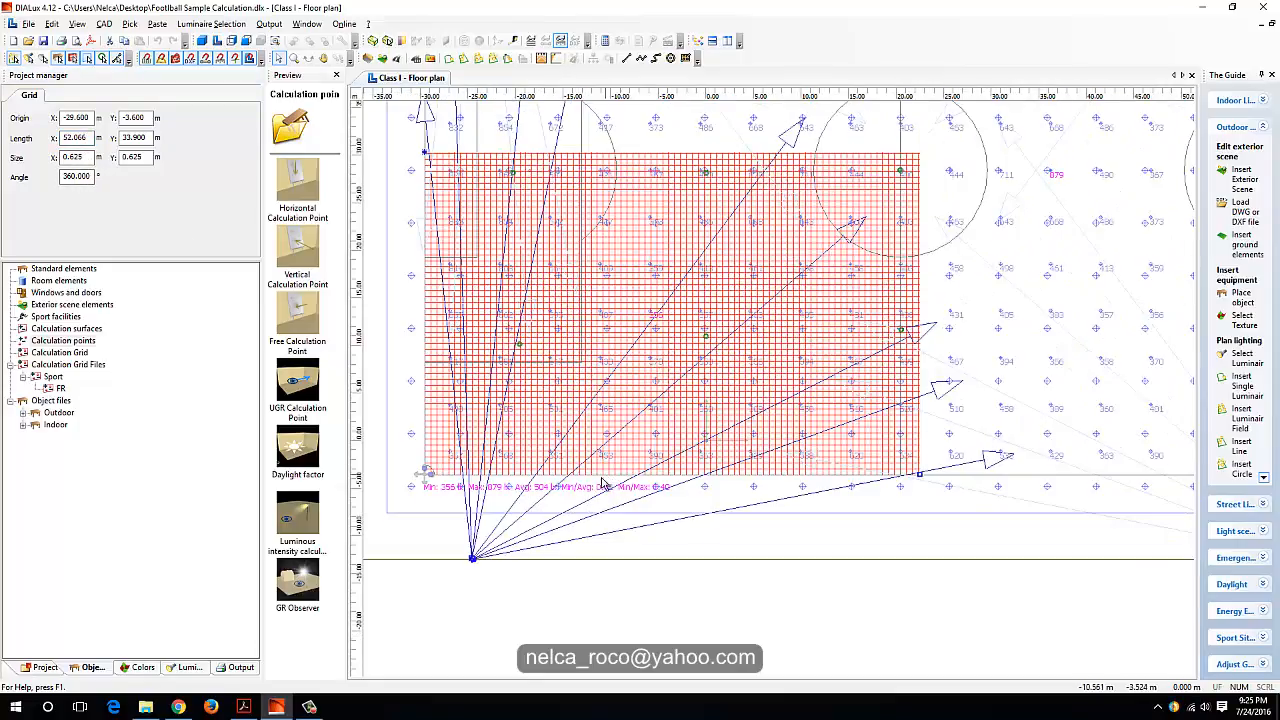
middle_click_drag(649, 474, 678, 453)
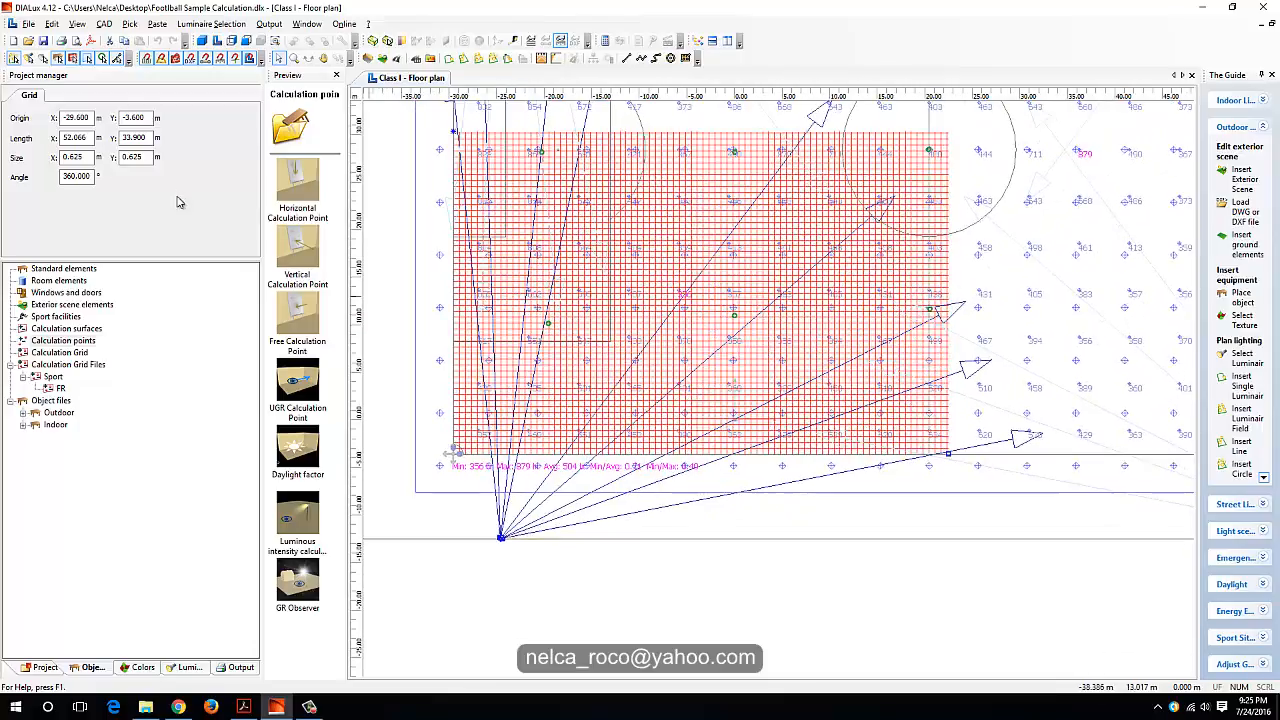
left_click(78, 157)
left_click_drag(78, 157, 5, 173)
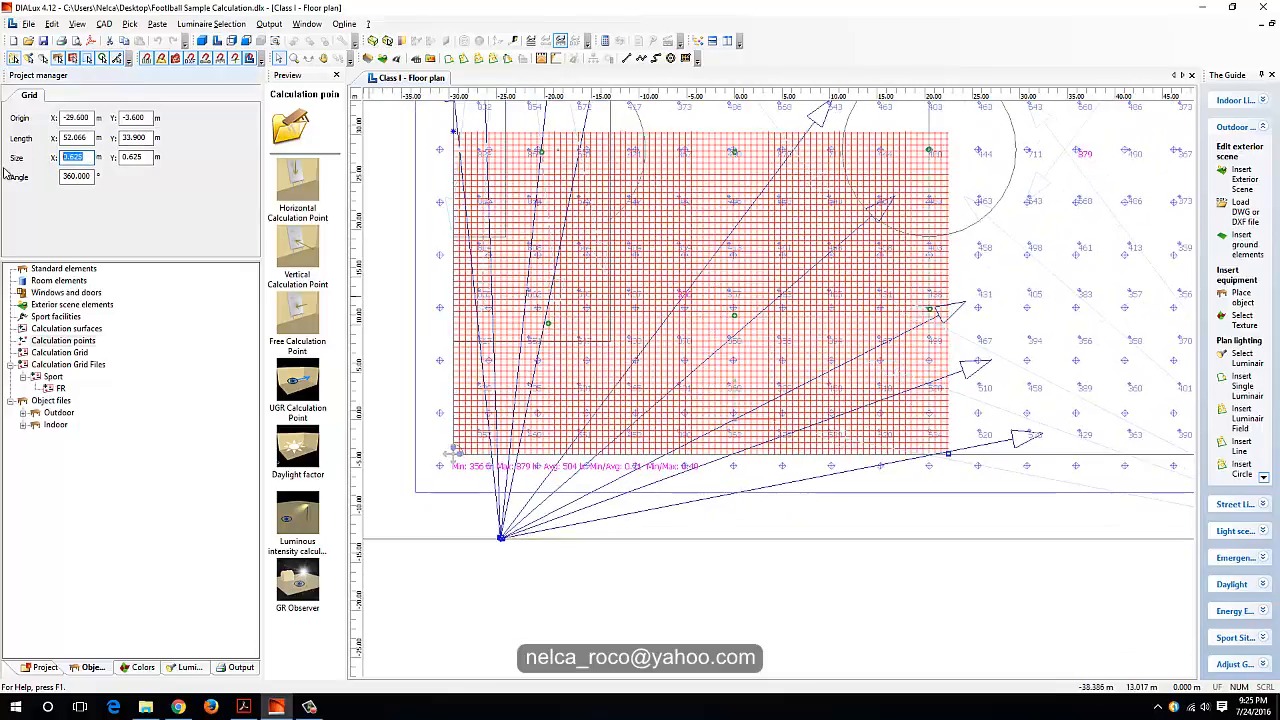
type("3")
key("Return")
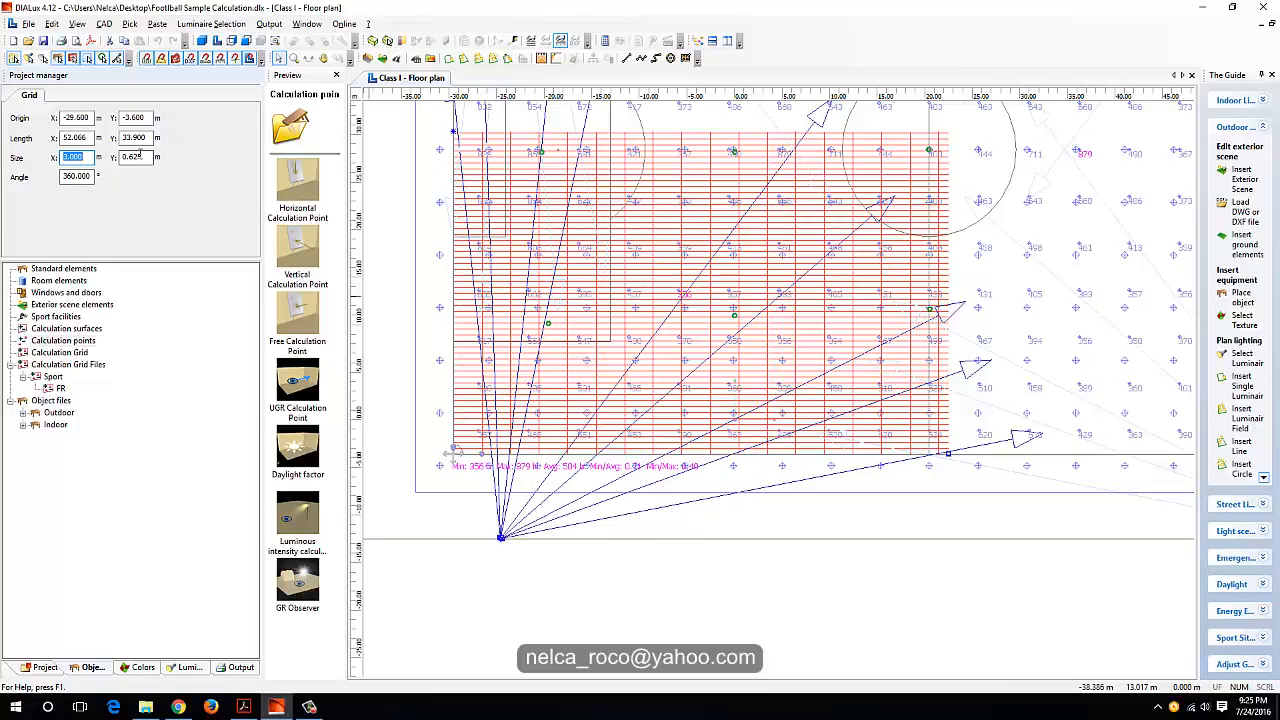
left_click_drag(148, 157, 107, 170)
type("3")
key("Return")
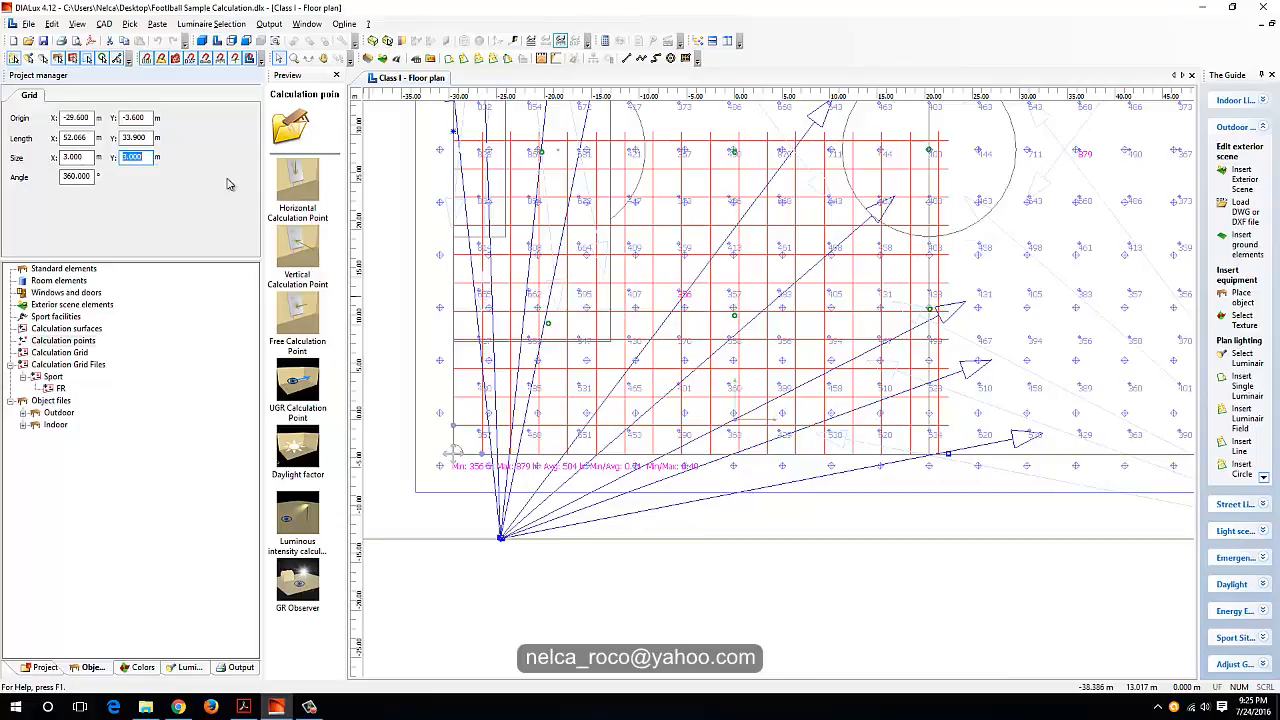
Change the grid's cell size to 5 m in both X and Y.
left_click(75, 157)
key("Tab")
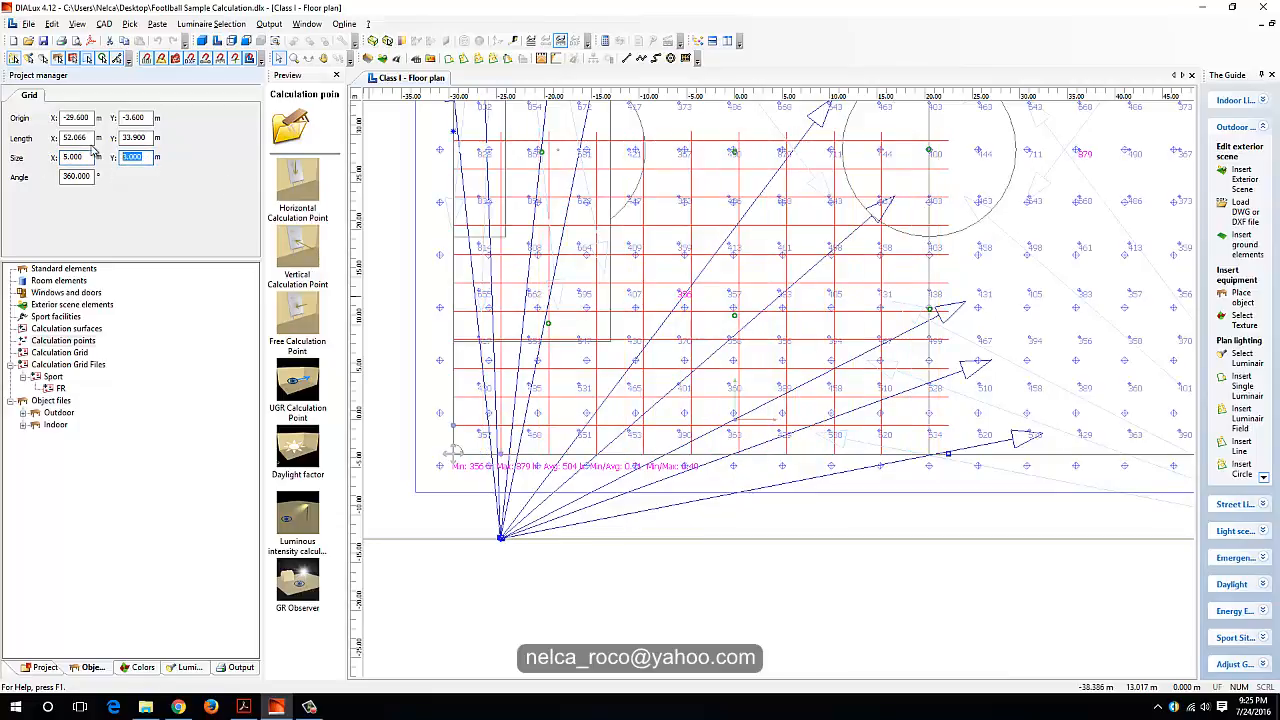
type("5")
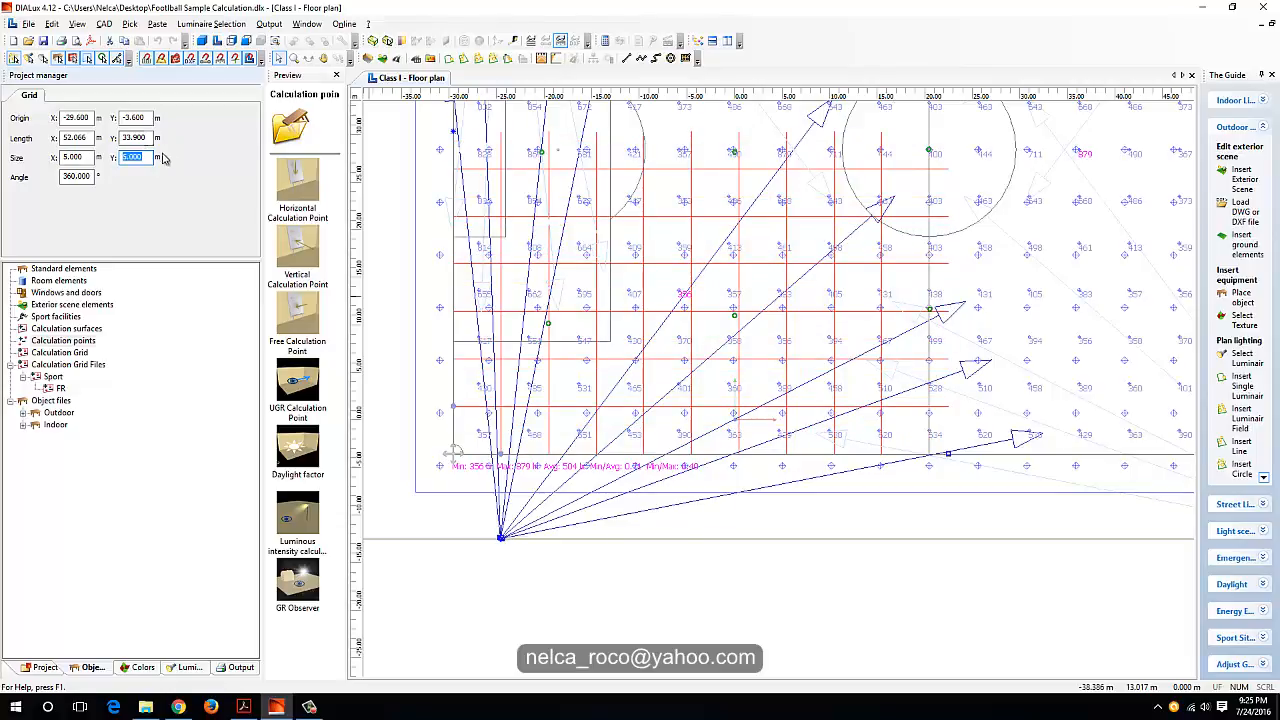
Enlarge the grid cells to 10 m in both X and Y.
left_click(75, 157)
key("Tab")
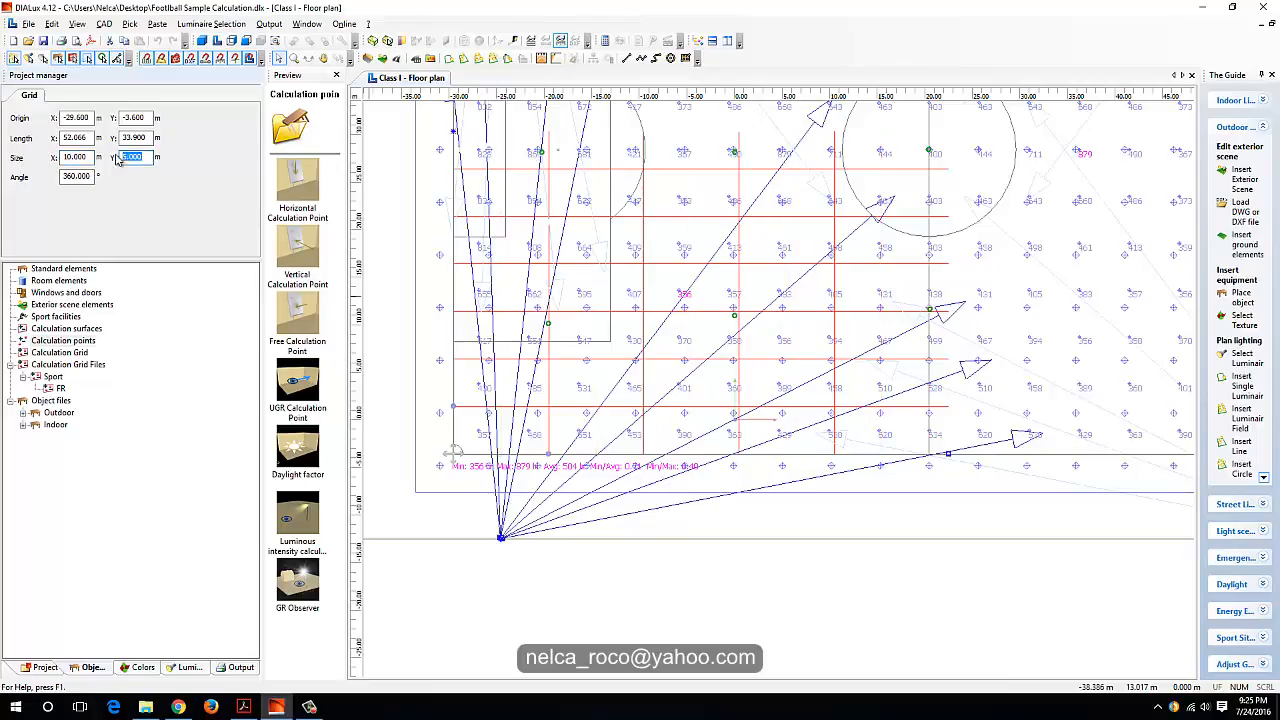
type("10")
key("Return")
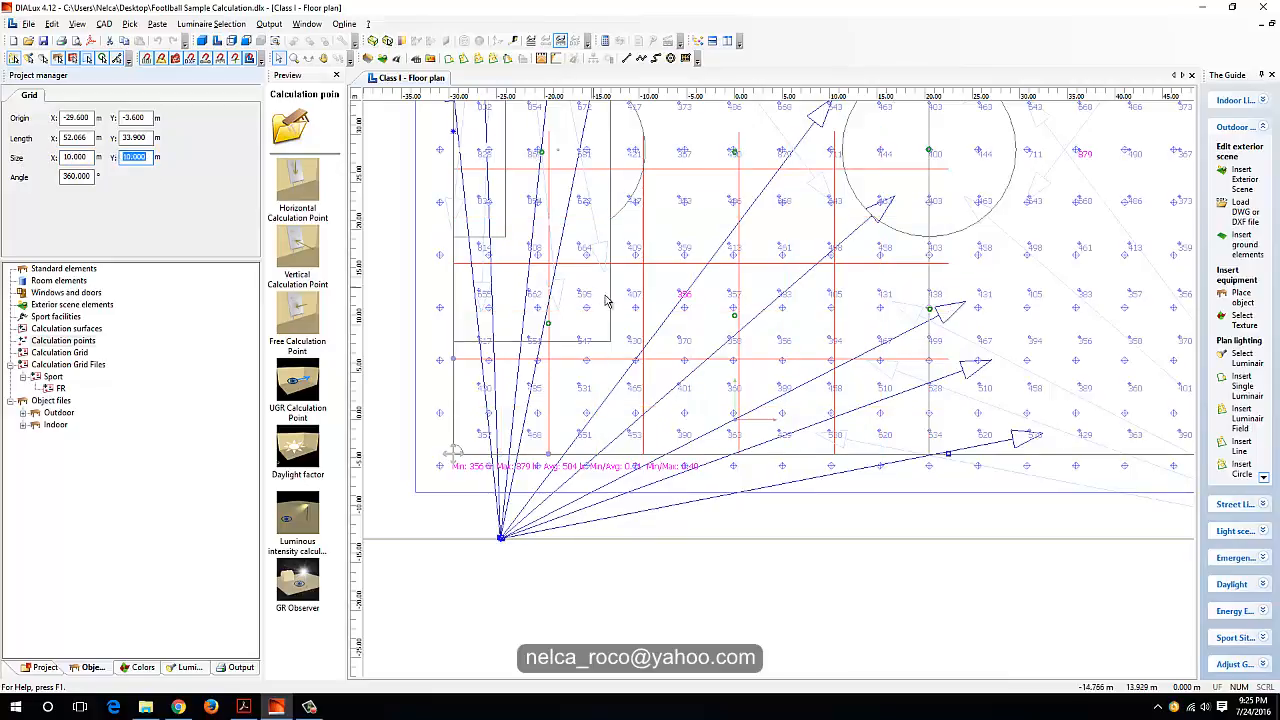
Compare the grid with the GR observer positions and try a cell size of 11 m in X and Y.
scroll(656, 284, "down", 1)
middle_click_drag(667, 310, 696, 360)
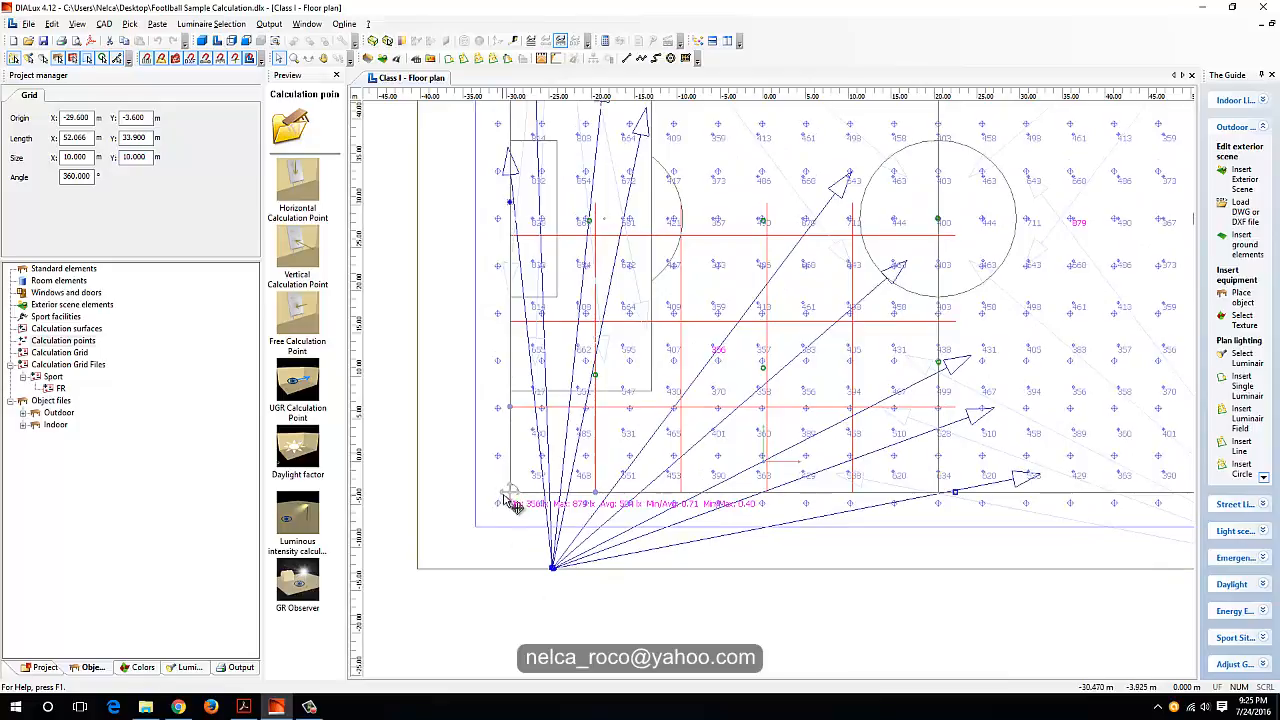
middle_click_drag(679, 495, 657, 476)
middle_click_drag(878, 265, 869, 321)
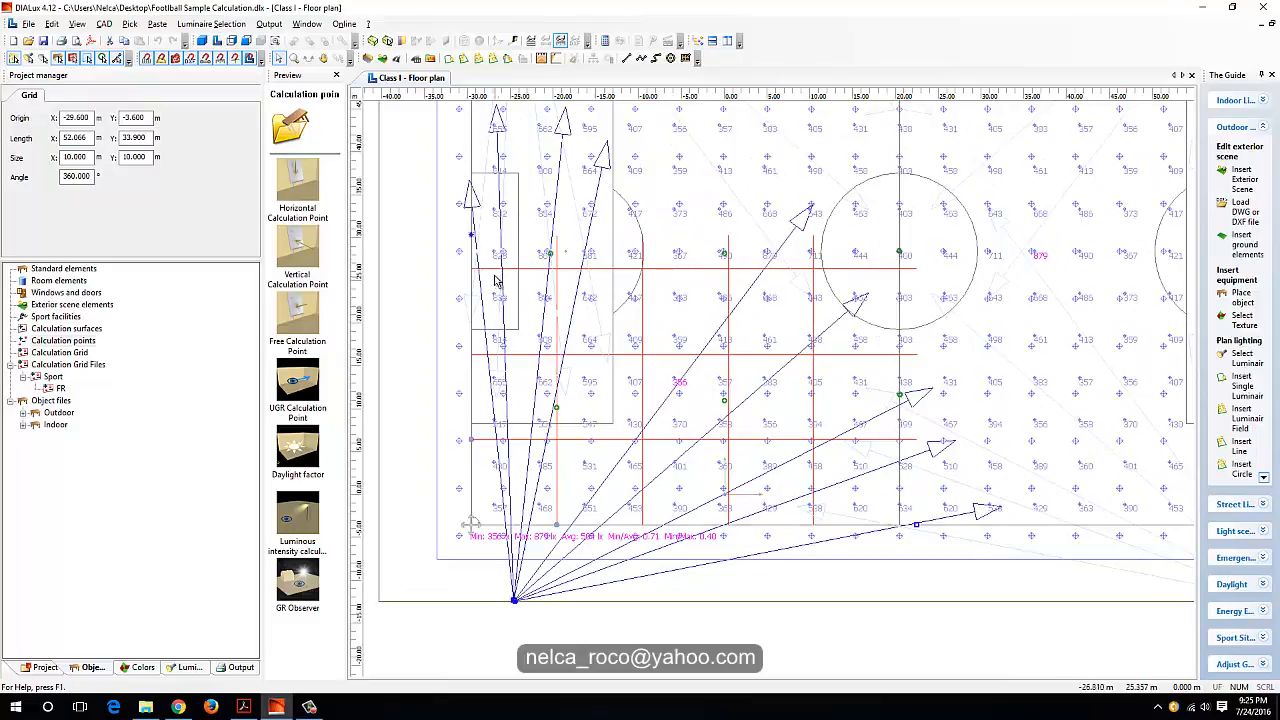
left_click_drag(89, 161, 72, 156)
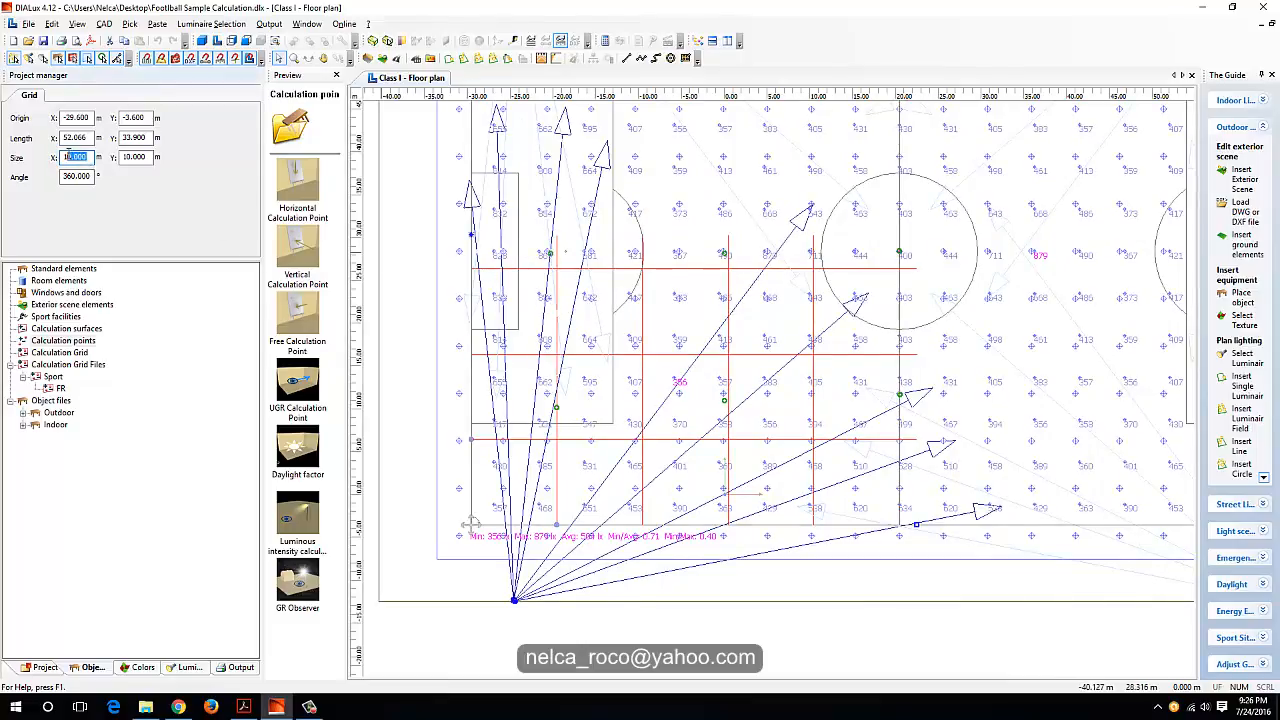
key("Tab")
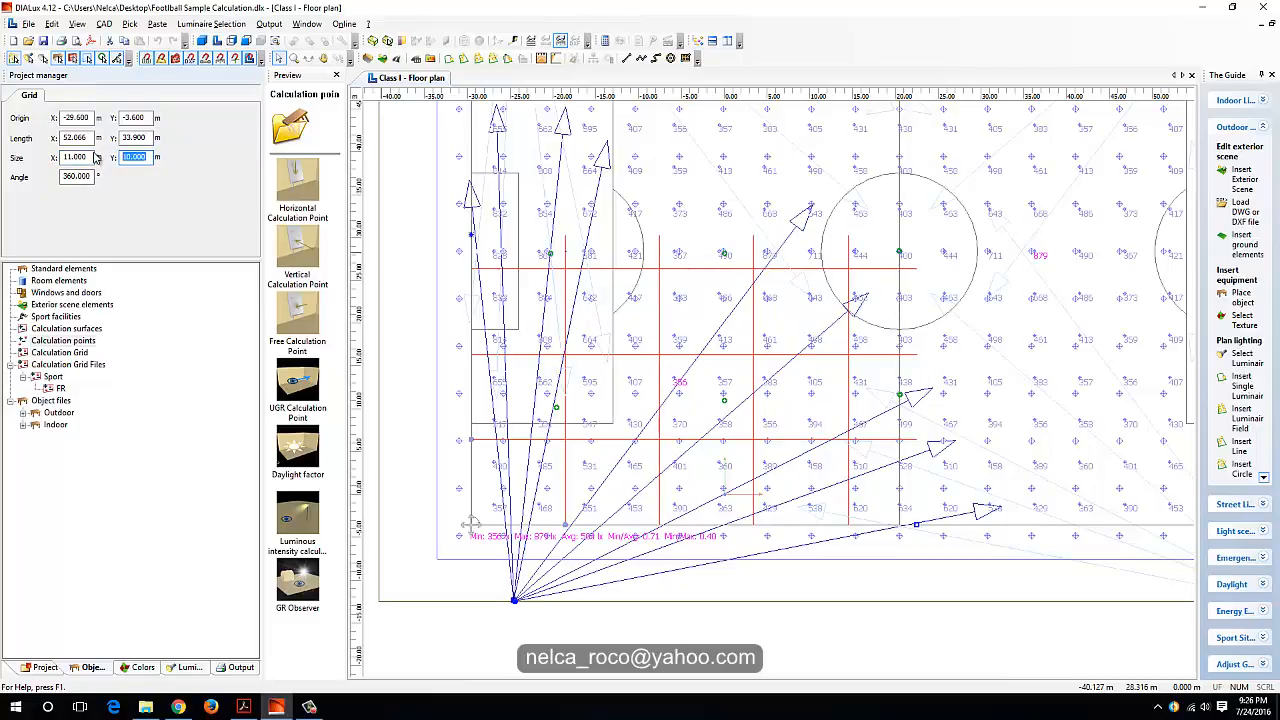
type("11")
key("Return")
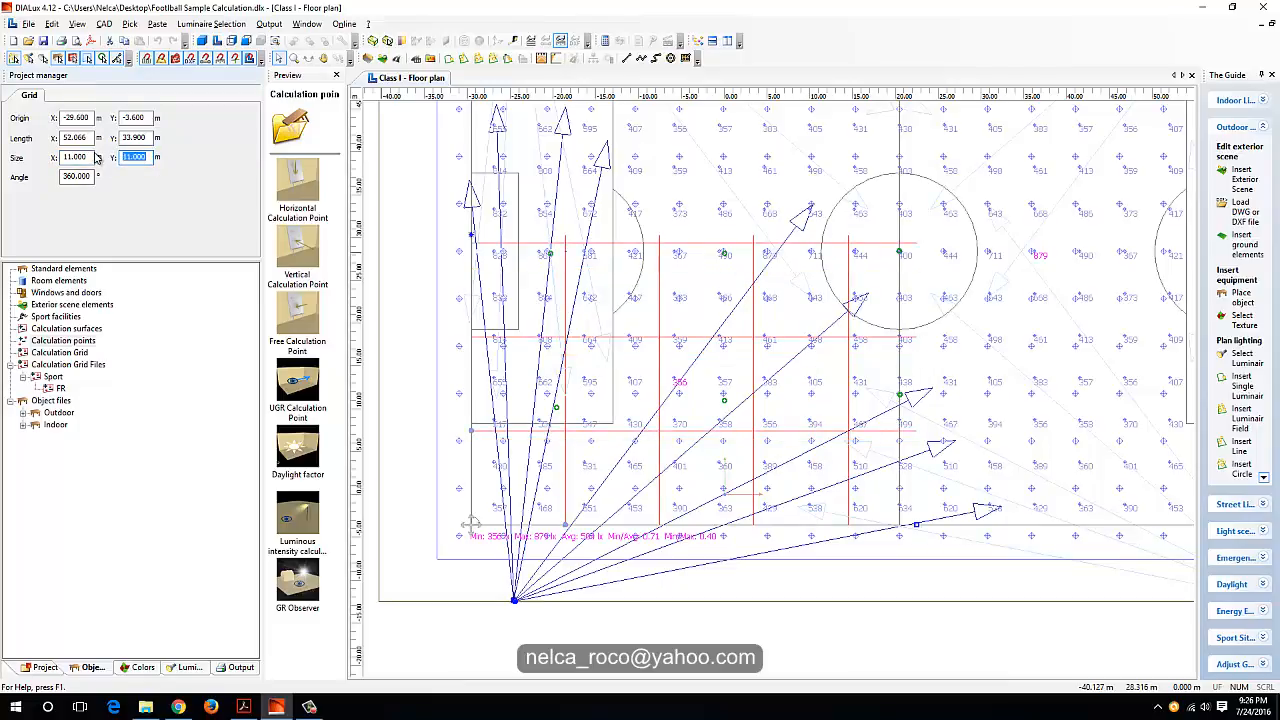
Set the grid's cell size to 10.5 m in both X and Y.
key("Return")
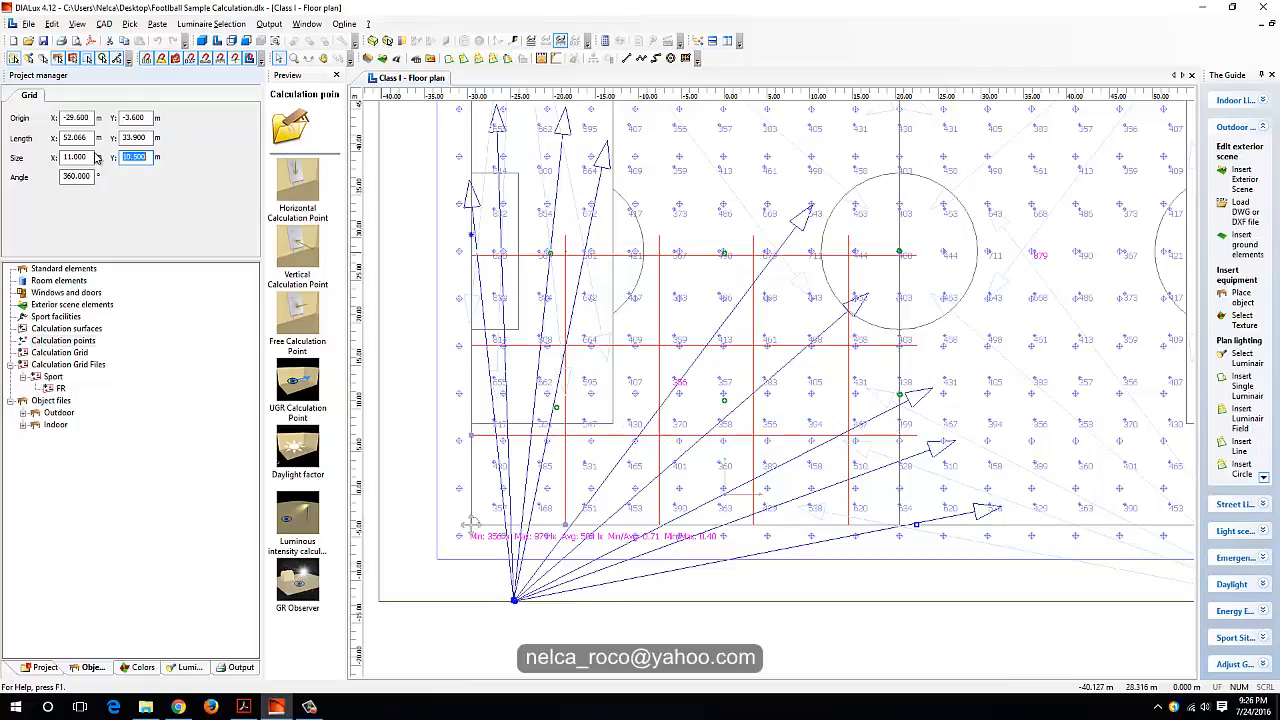
double_click(88, 158)
key("Return")
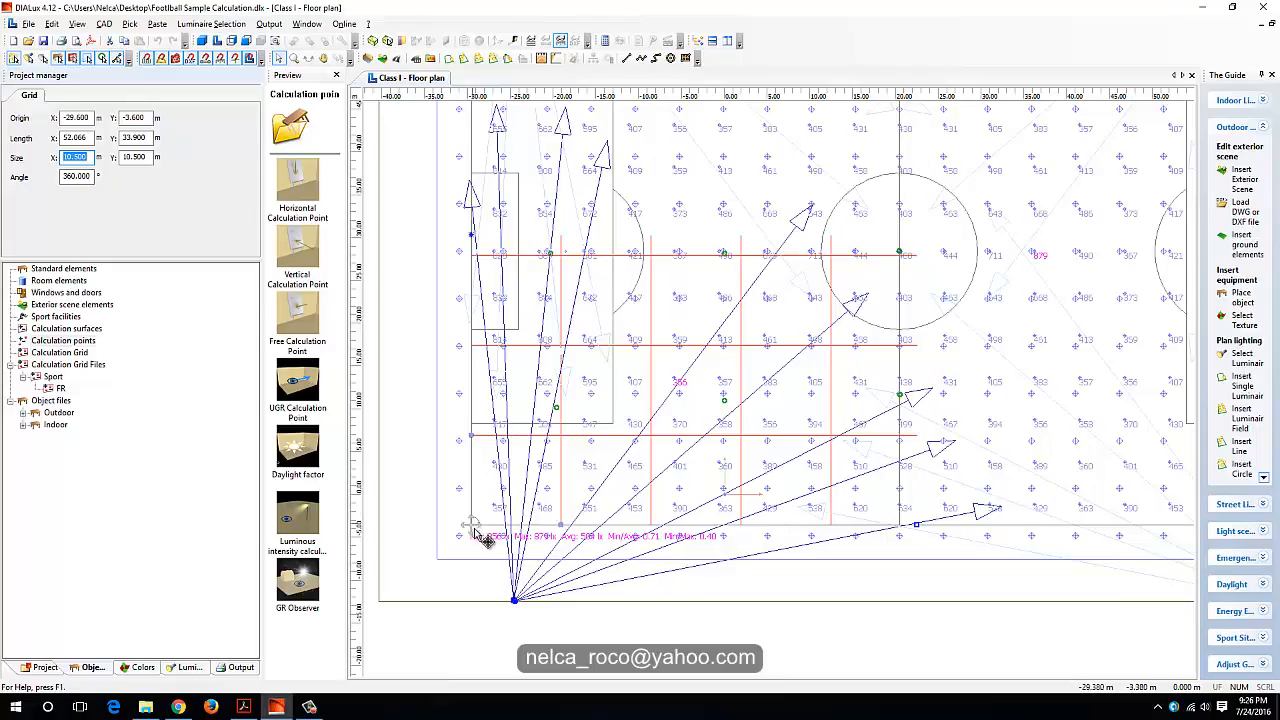
Move the grid's origin to the centre spot and rotate the grid to 180° so it covers the pitch's lower-left quarter.
left_click_drag(478, 530, 797, 348)
scroll(905, 375, "down", 3)
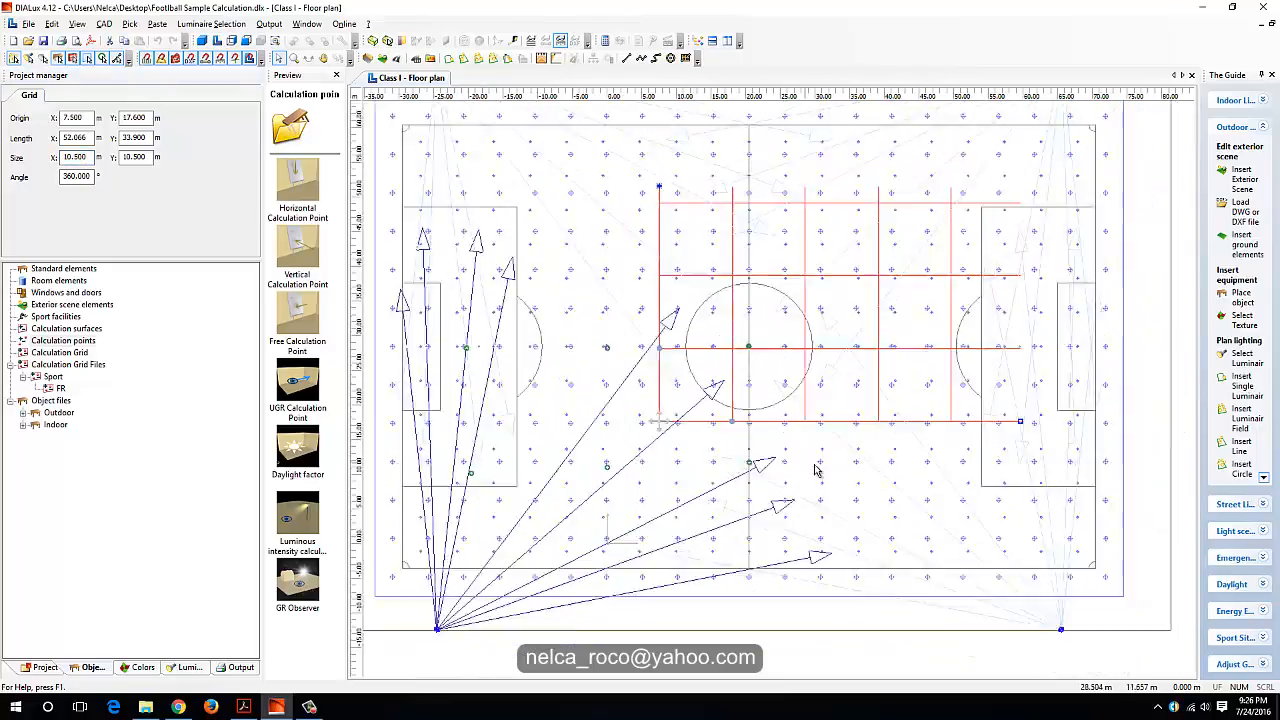
left_click_drag(987, 424, 432, 426)
left_click_drag(694, 420, 766, 360)
middle_click_drag(663, 440, 744, 378)
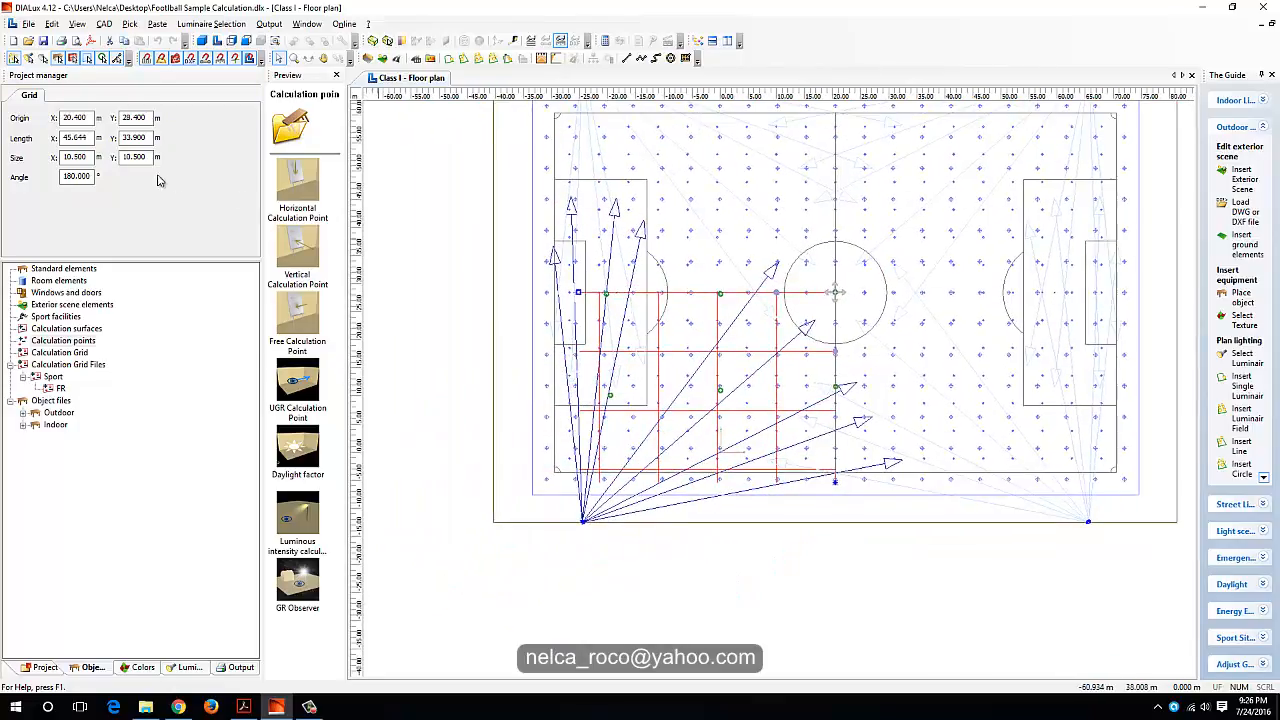
Set the cell size of the grid starting at the centre spot to 10 m in X and Y.
left_click(68, 157)
left_click_drag(87, 158, 33, 153)
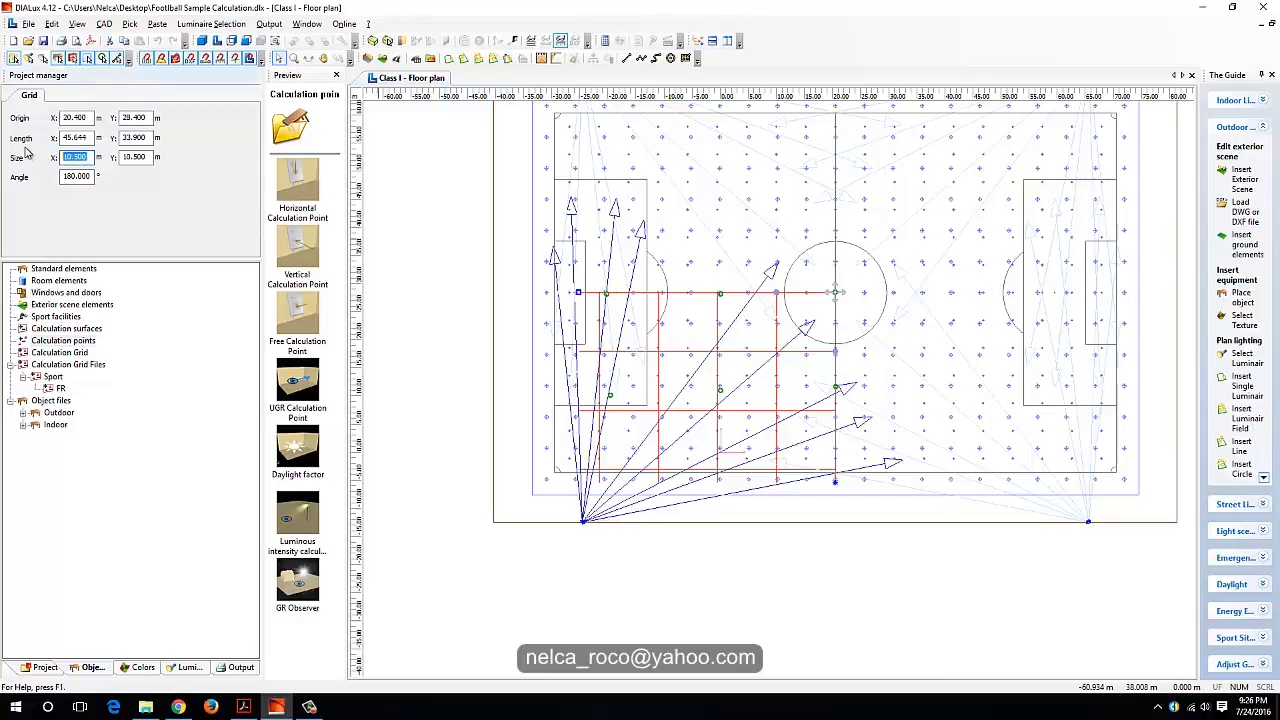
type("10")
left_click(139, 157)
type("1")
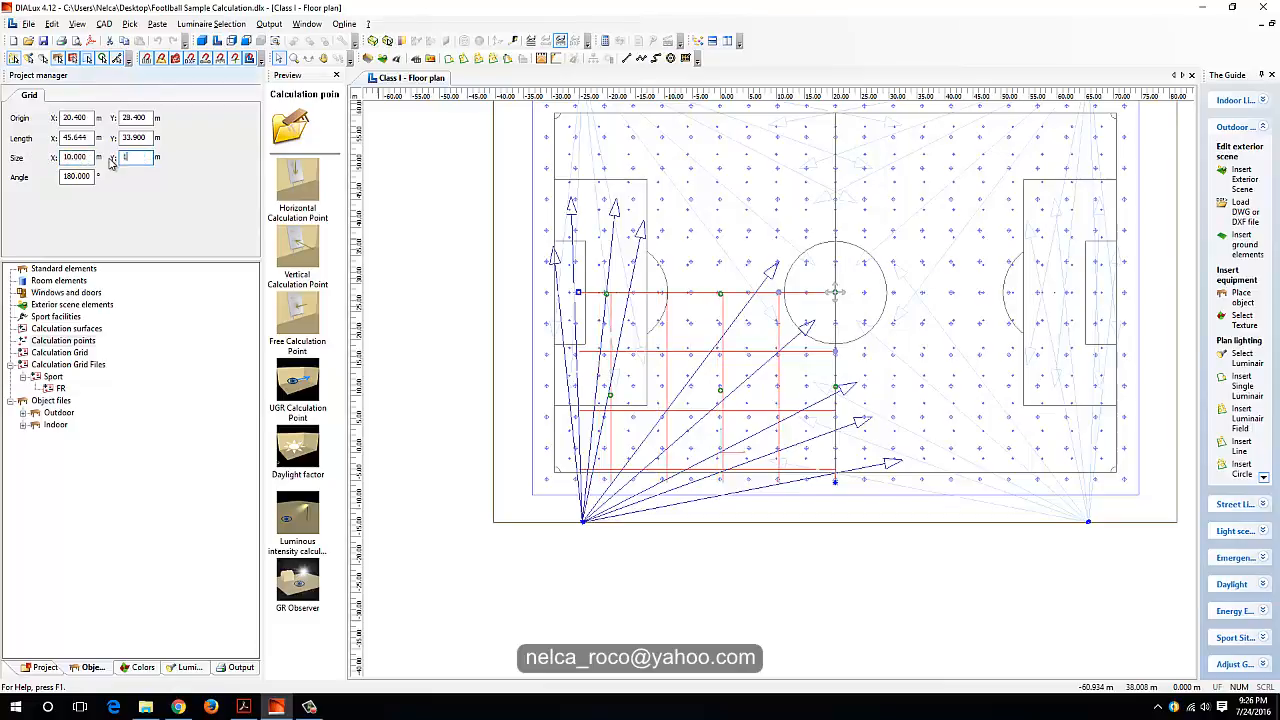
type("0")
key("Return")
Stretch the grid's X length to about 56.4 m, past the left goal line, and deselect it.
scroll(660, 490, "up", 2)
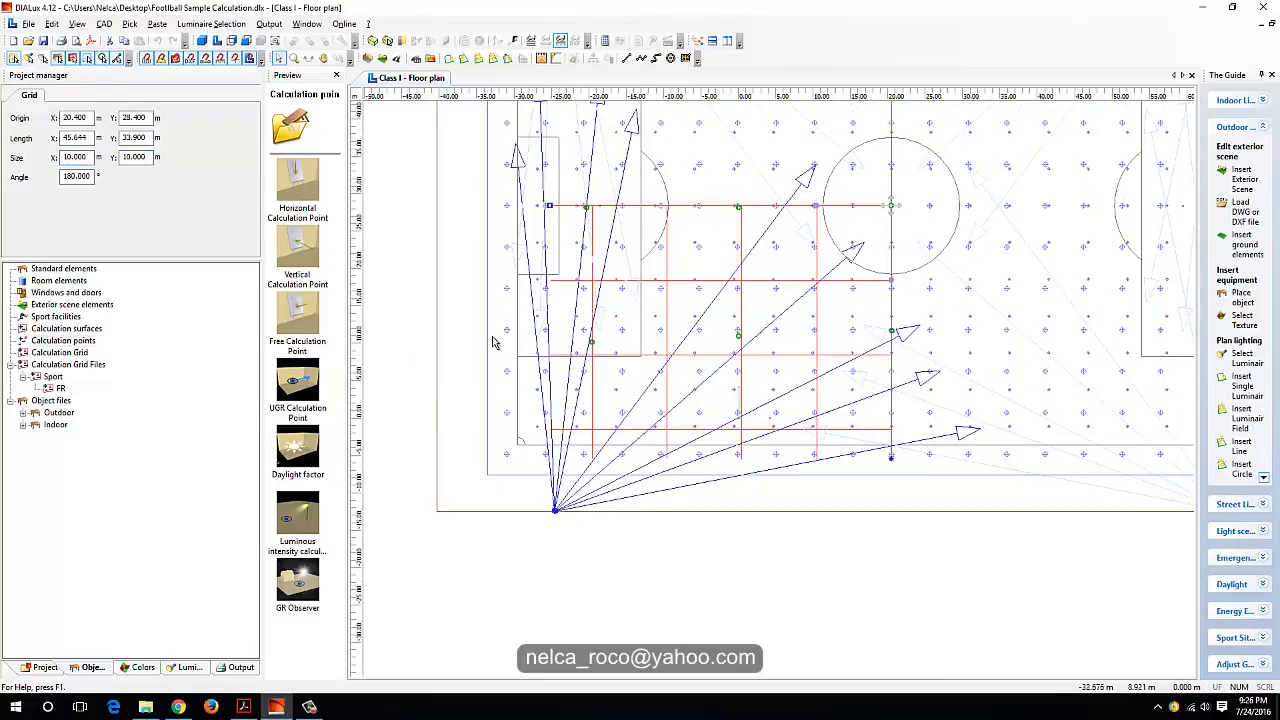
left_click_drag(545, 208, 479, 227)
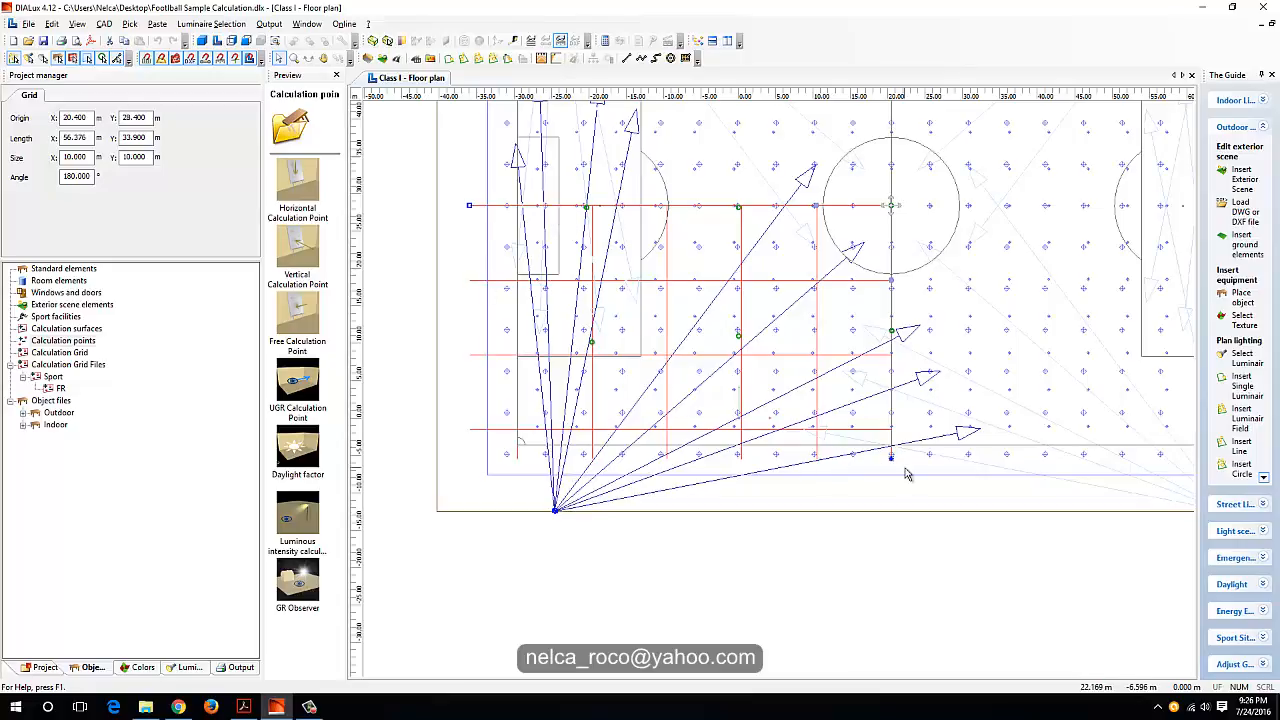
left_click(813, 537)
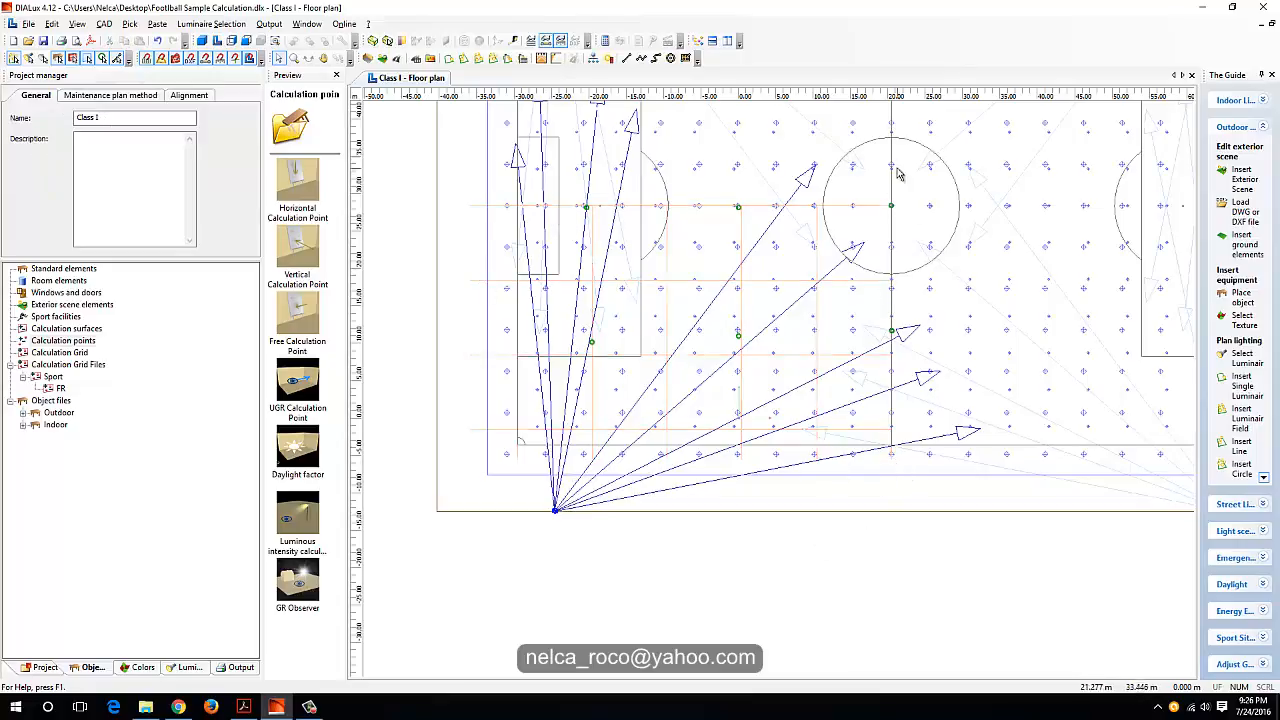
Snap the two GR observers left of the centre spot onto the grid's top line, the penalty-area one at X -19.6 m, Y 28.4 m.
scroll(770, 400, "up", 1)
left_click_drag(751, 184, 752, 185)
scroll(738, 170, "up", 5)
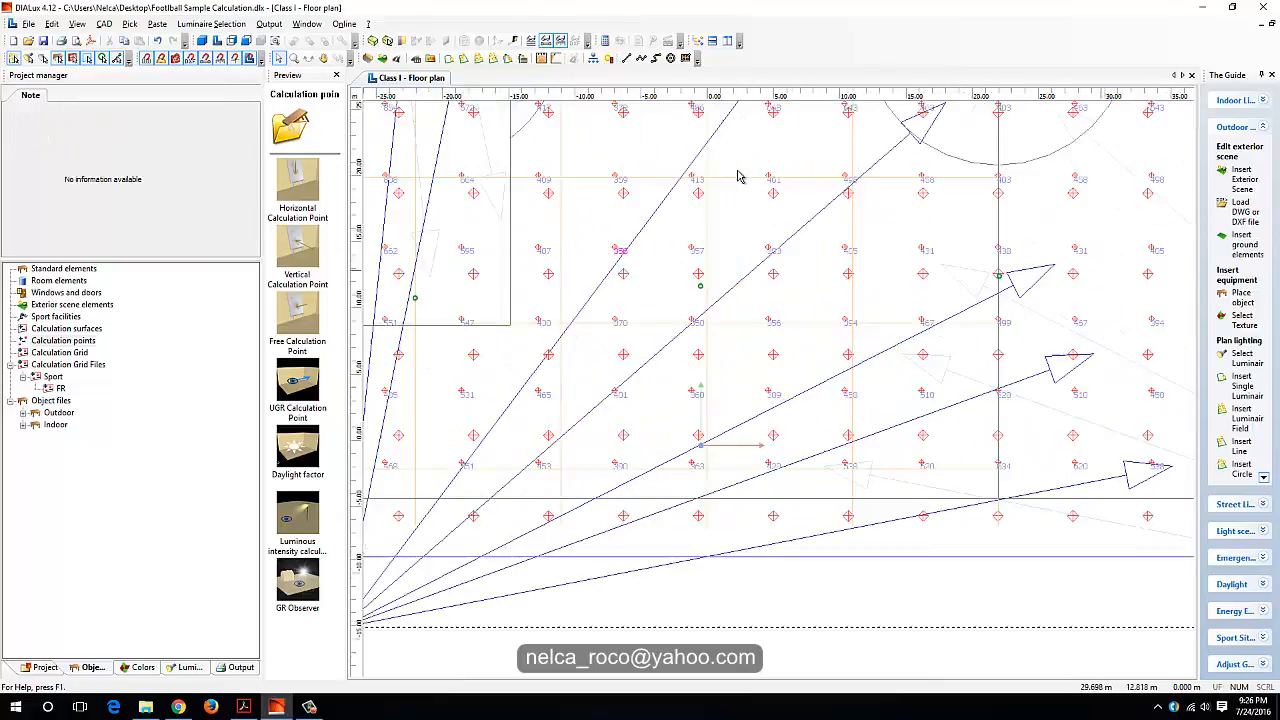
middle_click_drag(655, 116, 681, 317)
left_click(709, 244)
scroll(710, 243, "up", 2)
scroll(709, 189, "up", 1)
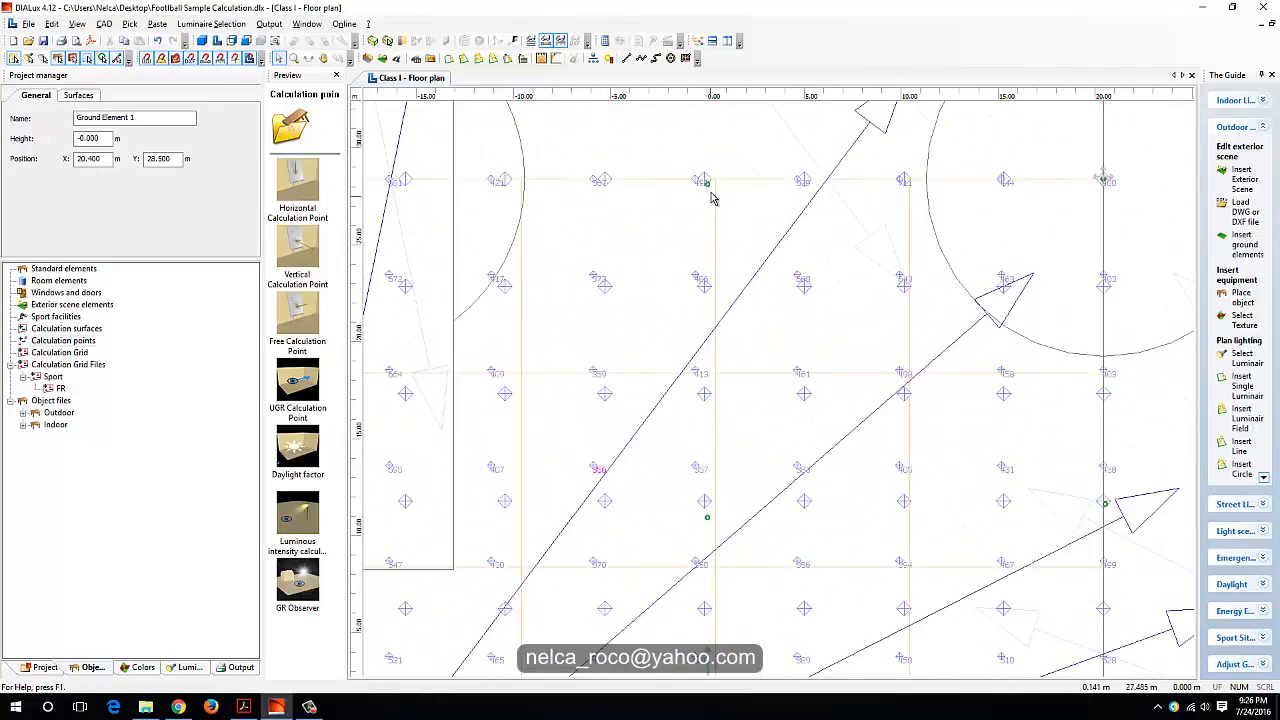
left_click(714, 192)
left_click_drag(731, 193, 671, 235)
Move the GR observer on the halfway line below the centre circle down to the nearest grid intersection.
scroll(790, 382, "down", 1)
middle_click_drag(1039, 535, 818, 378)
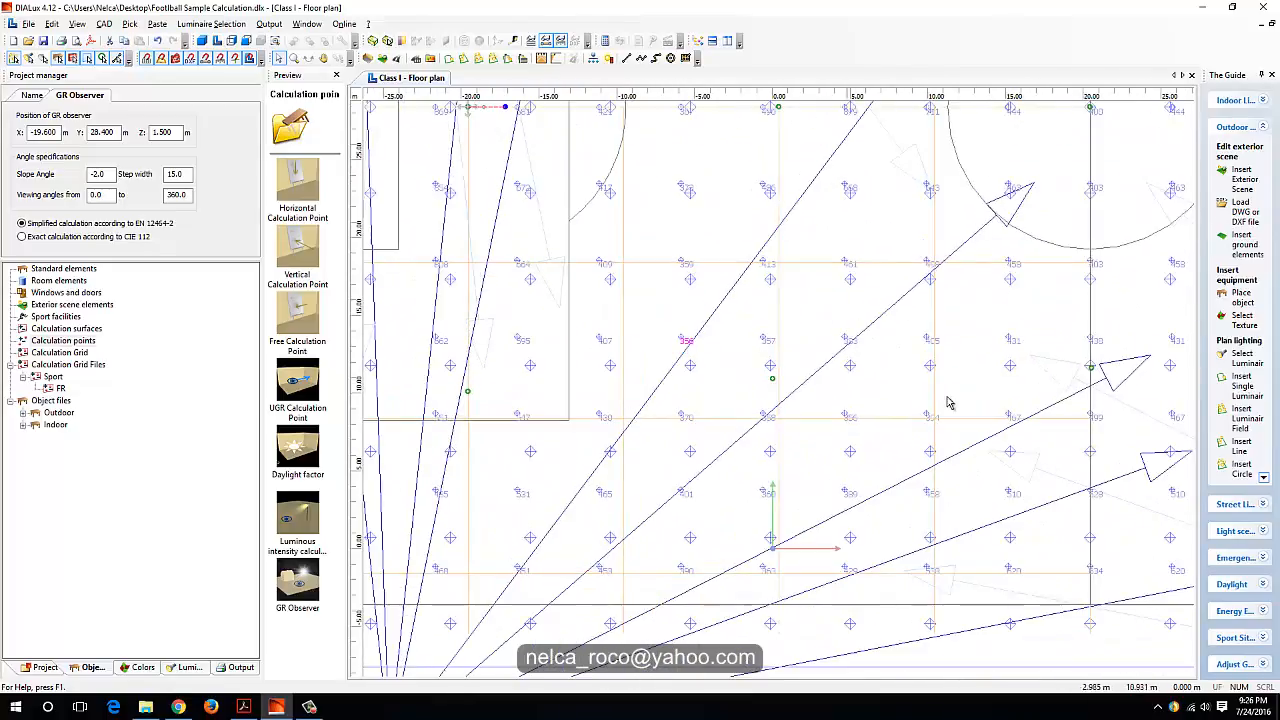
left_click(1091, 368)
left_click_drag(1091, 369, 1091, 418)
Move the lower GR observer between the penalty area and the halfway line to the grid intersection at X 0.4 m, Y 8.4 m.
left_click(774, 382)
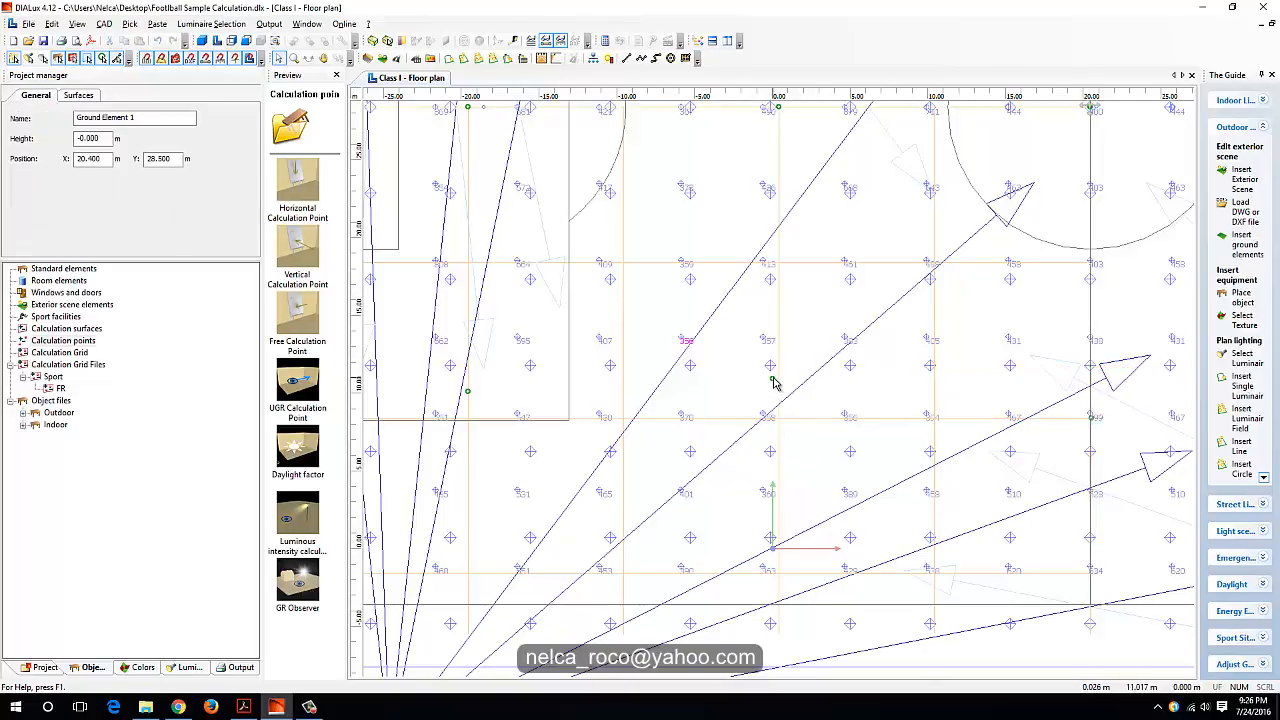
left_click(773, 380)
left_click_drag(774, 382, 778, 417)
Move the GR observer near the left penalty area's lower edge to the grid intersection at X -19.6 m, Y 8.4 m.
middle_click_drag(535, 411, 757, 393)
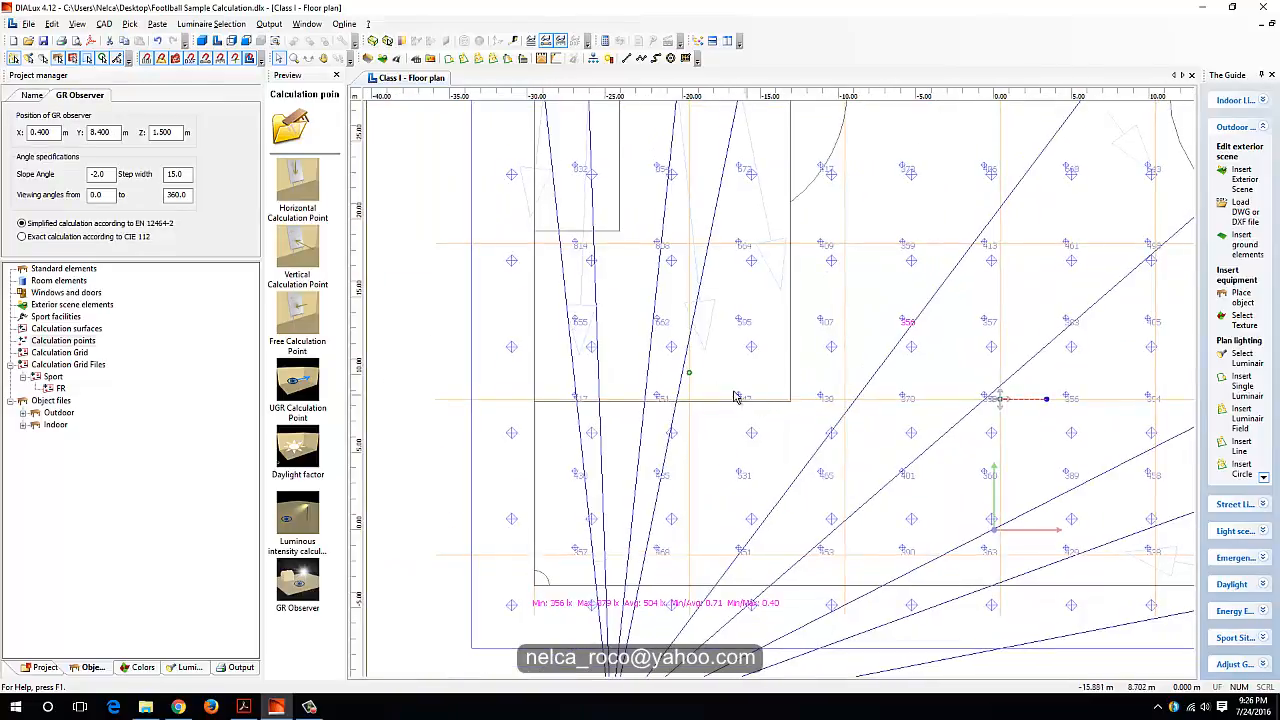
left_click(689, 373)
left_click_drag(690, 374, 695, 402)
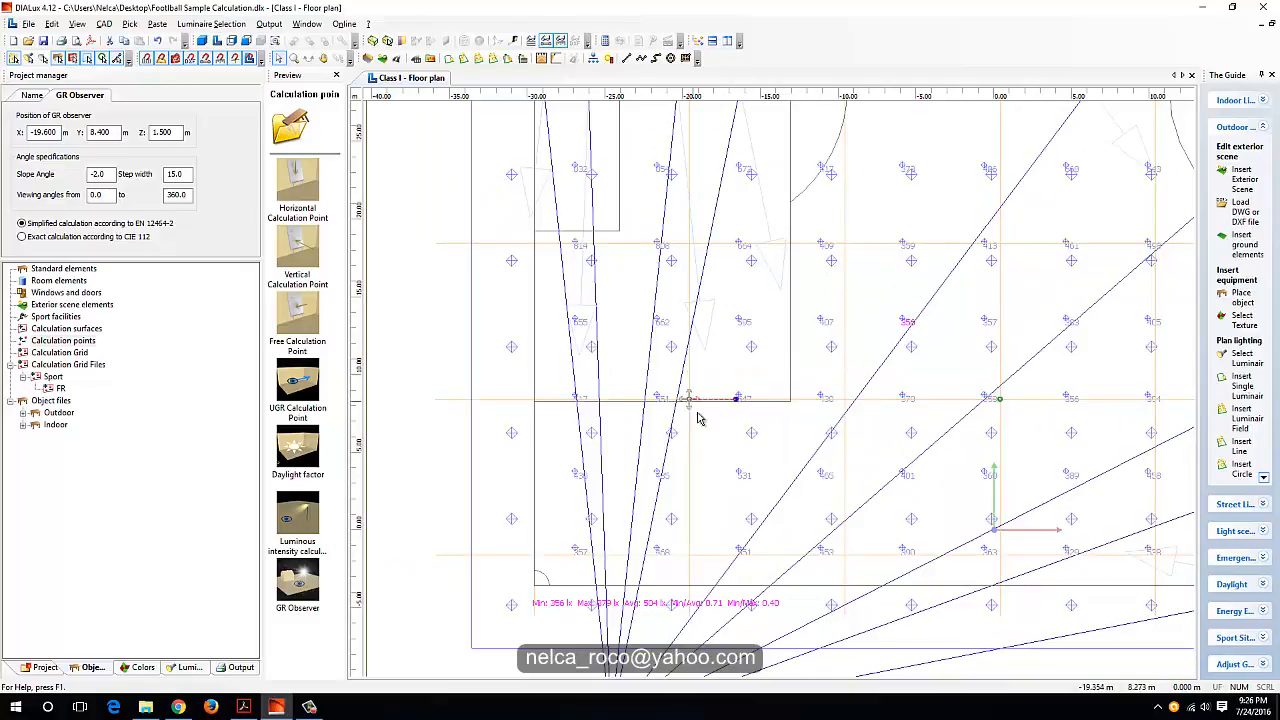
Switch to the handbook PDF in Acrobat Reader and check the glare limits for outdoor football Class I and Class II.
scroll(760, 500, "down", 5)
left_click(729, 623)
middle_click_drag(806, 418, 674, 428)
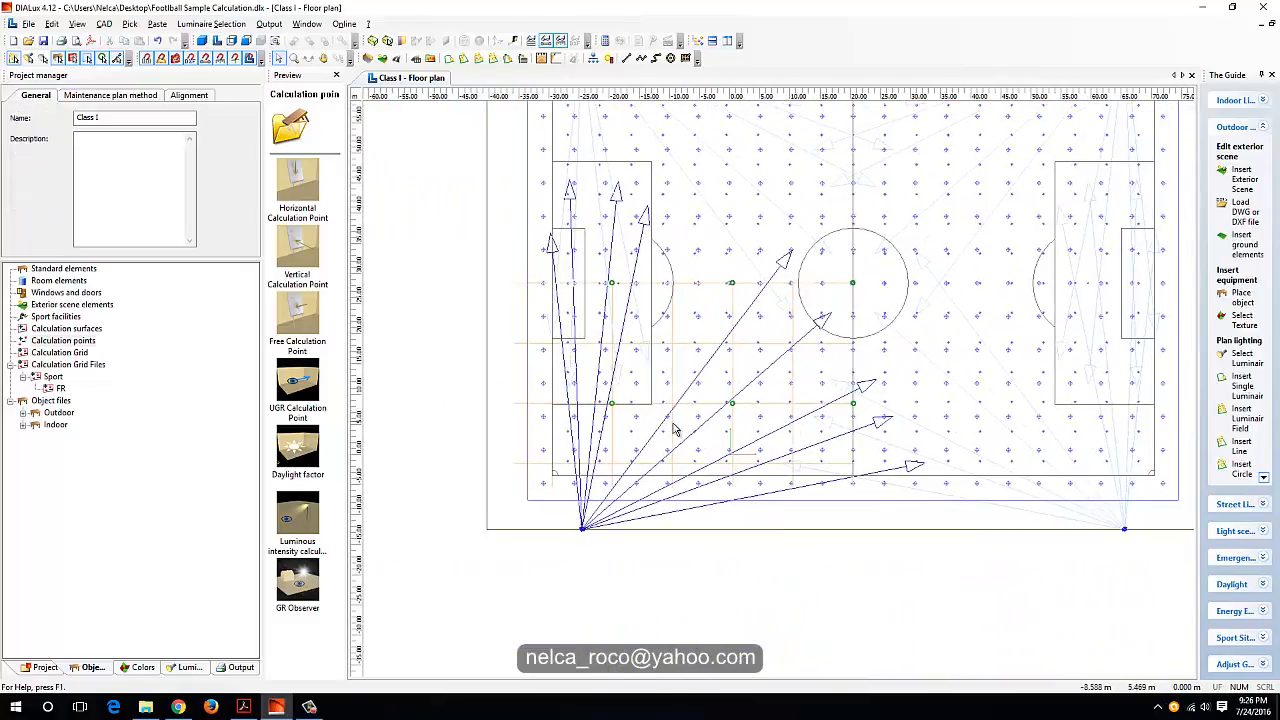
left_click(244, 706)
left_click_drag(1047, 430, 1006, 413)
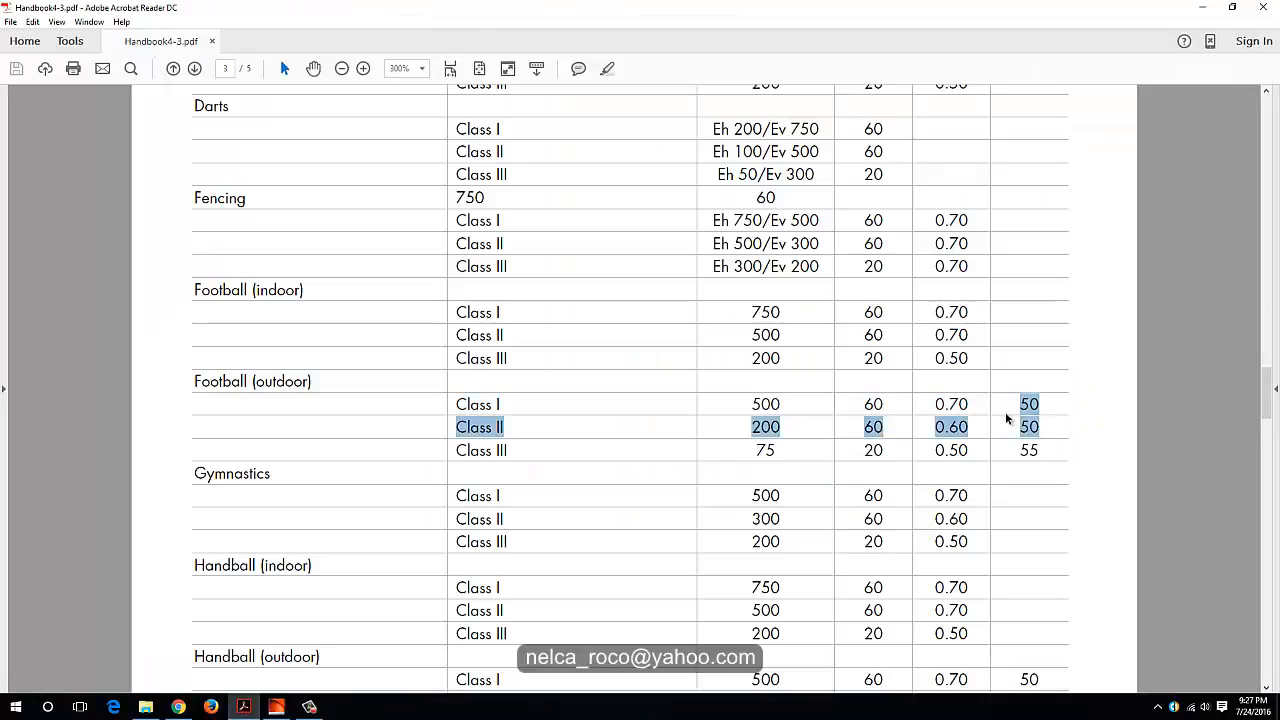
left_click(1029, 527)
Return to DIALux and run the standard calculation for the Class I scene only.
left_click(276, 706)
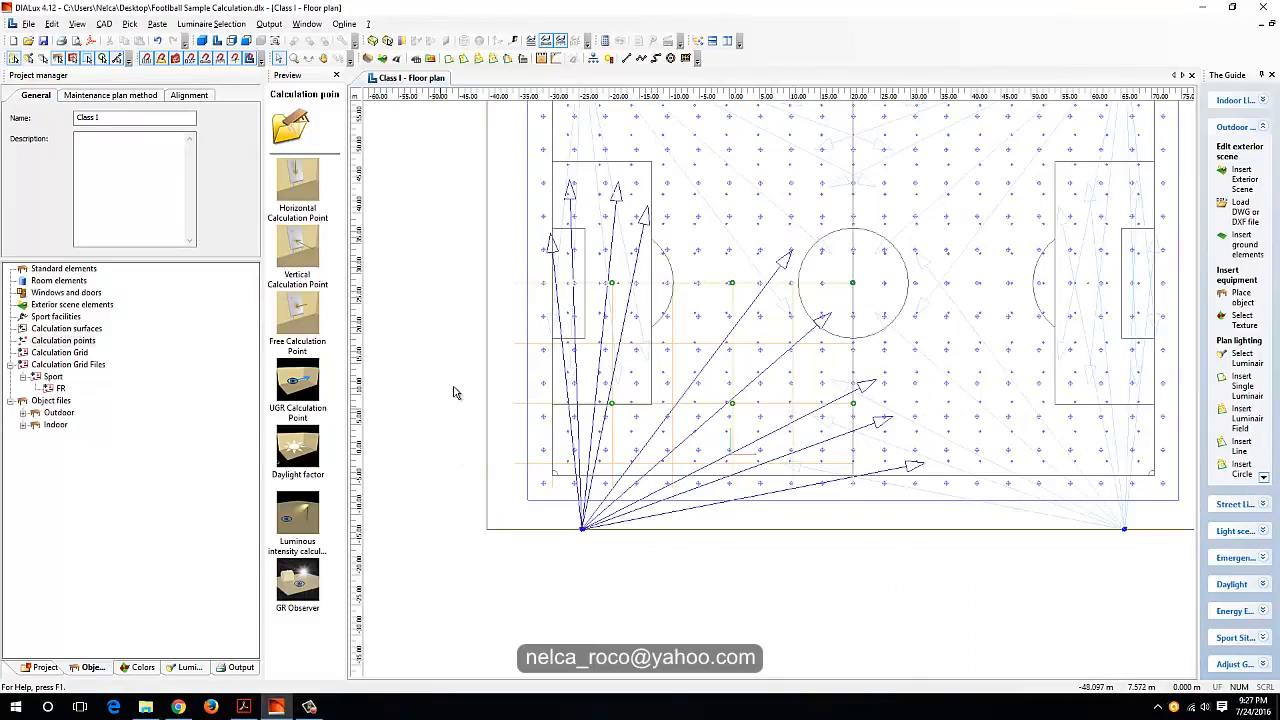
left_click(604, 40)
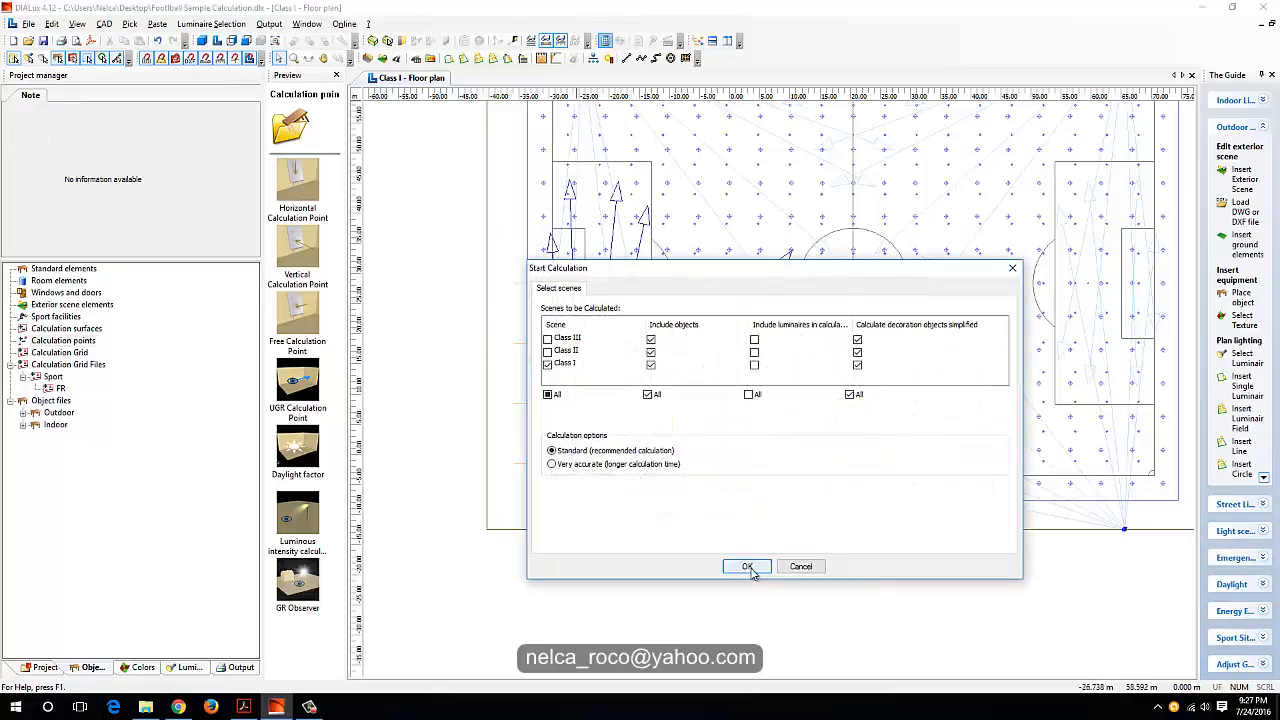
left_click(748, 567)
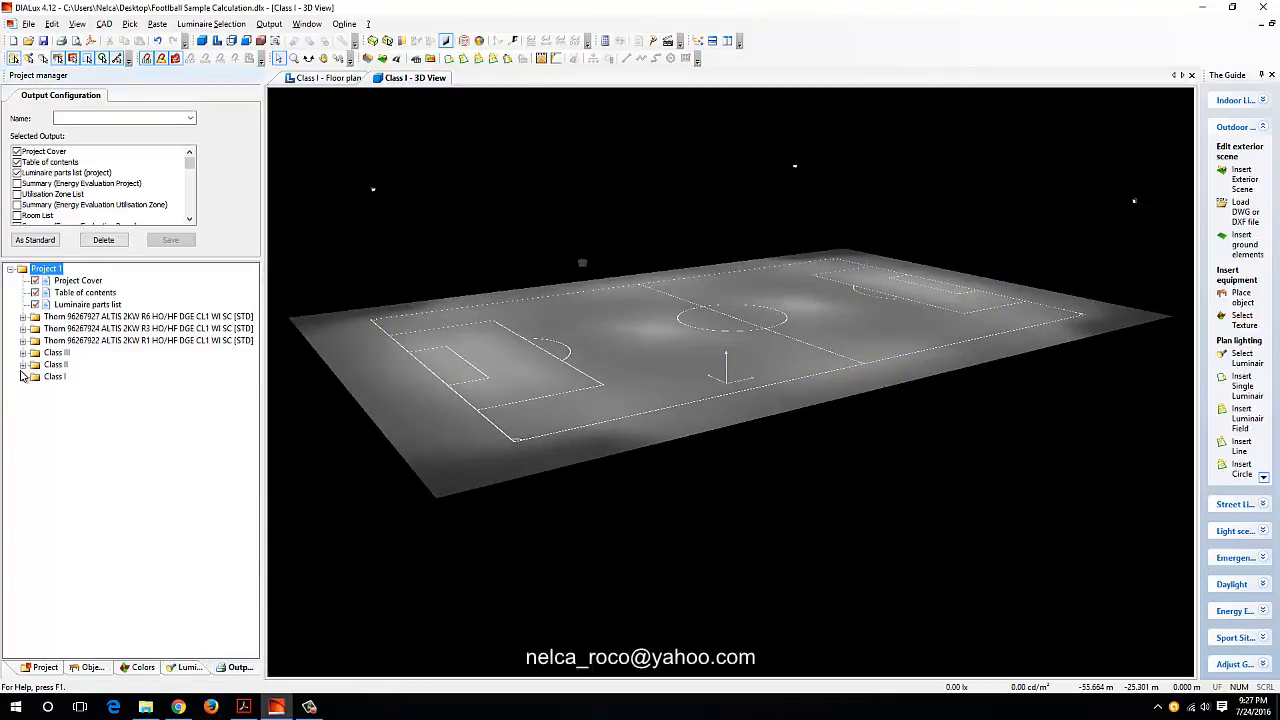
Show Class I's GR Observer (Results Overview) output and examine the maximum glare values of GR Observers 5 and 6.
left_click(23, 377)
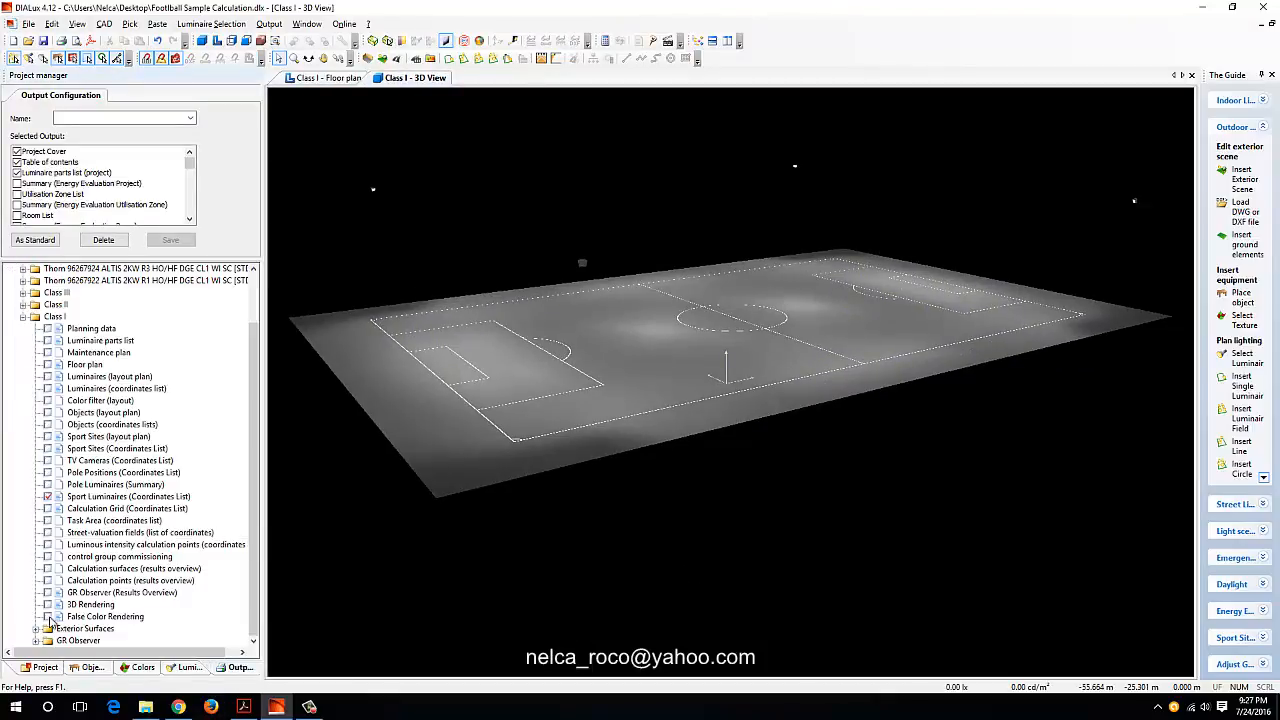
left_click(47, 592)
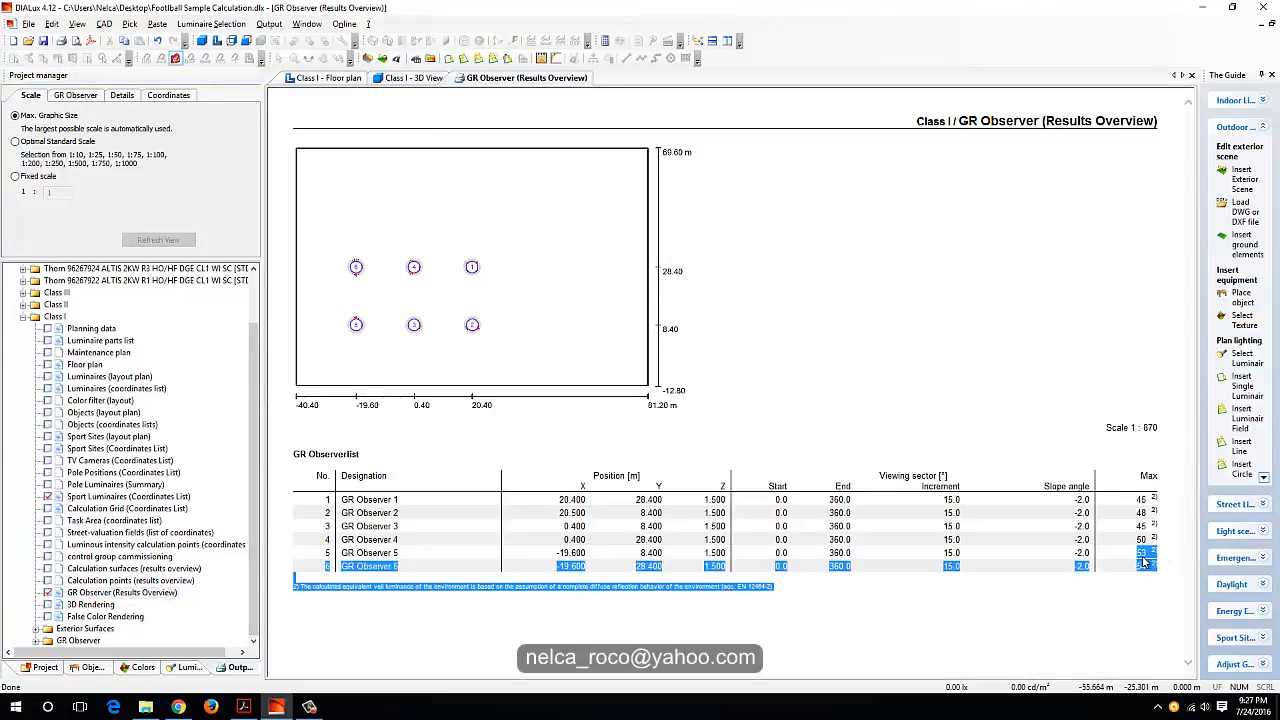
mouse_move(1153, 550)
left_mouse_down()
mouse_move(1136, 550)
mouse_move(1144, 571)
mouse_move(1151, 560)
mouse_move(1113, 557)
mouse_move(1154, 557)
mouse_move(1146, 550)
mouse_move(1167, 569)
left_mouse_up()
left_click(1108, 622)
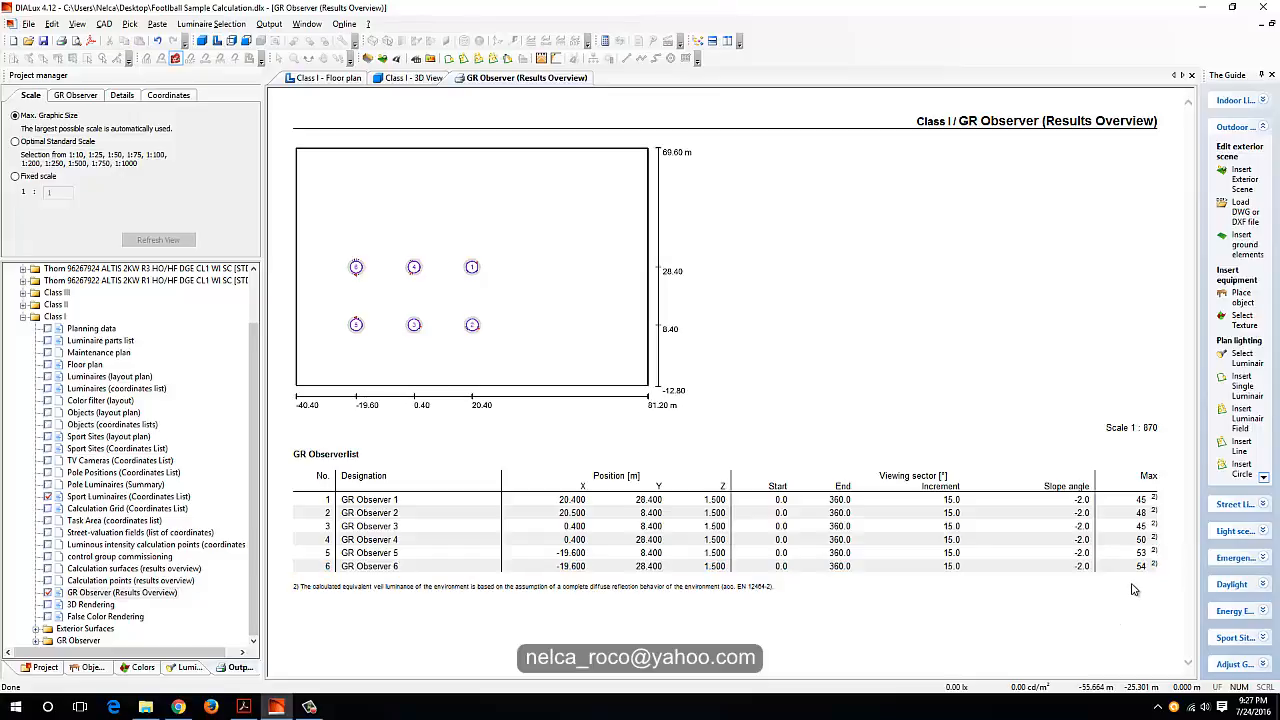
left_click_drag(1157, 567, 1140, 566)
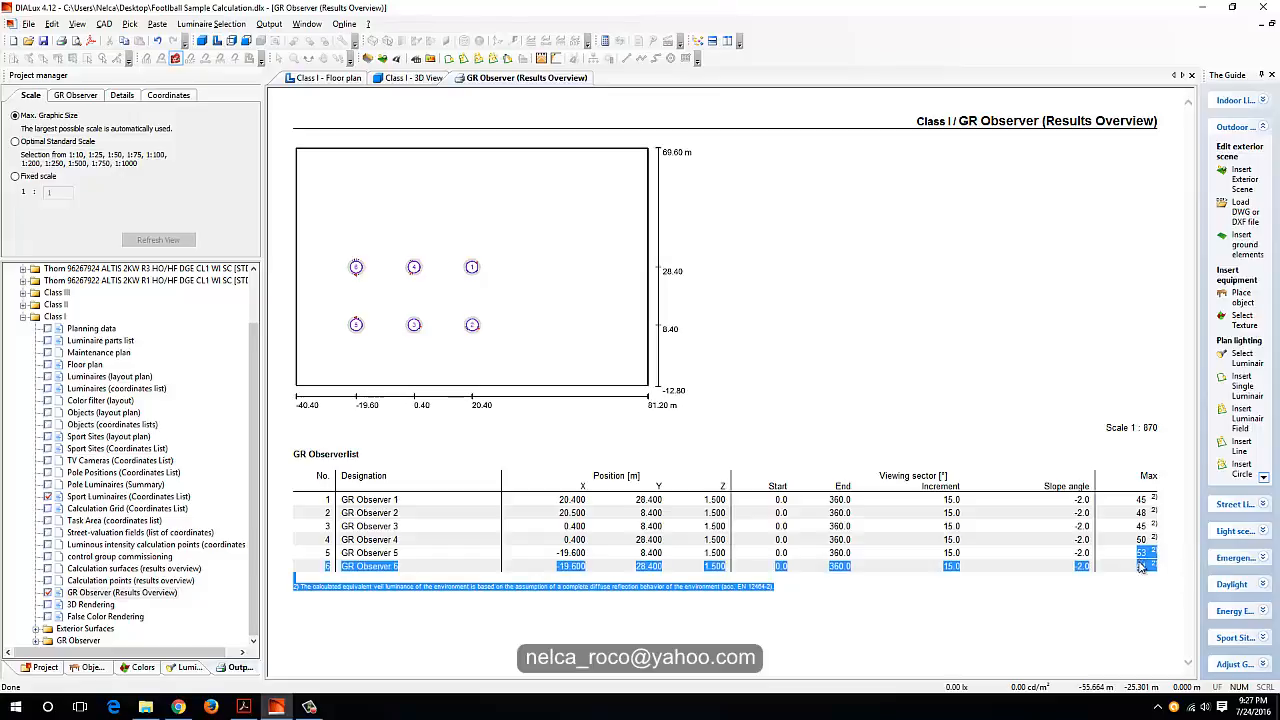
left_click(1141, 577)
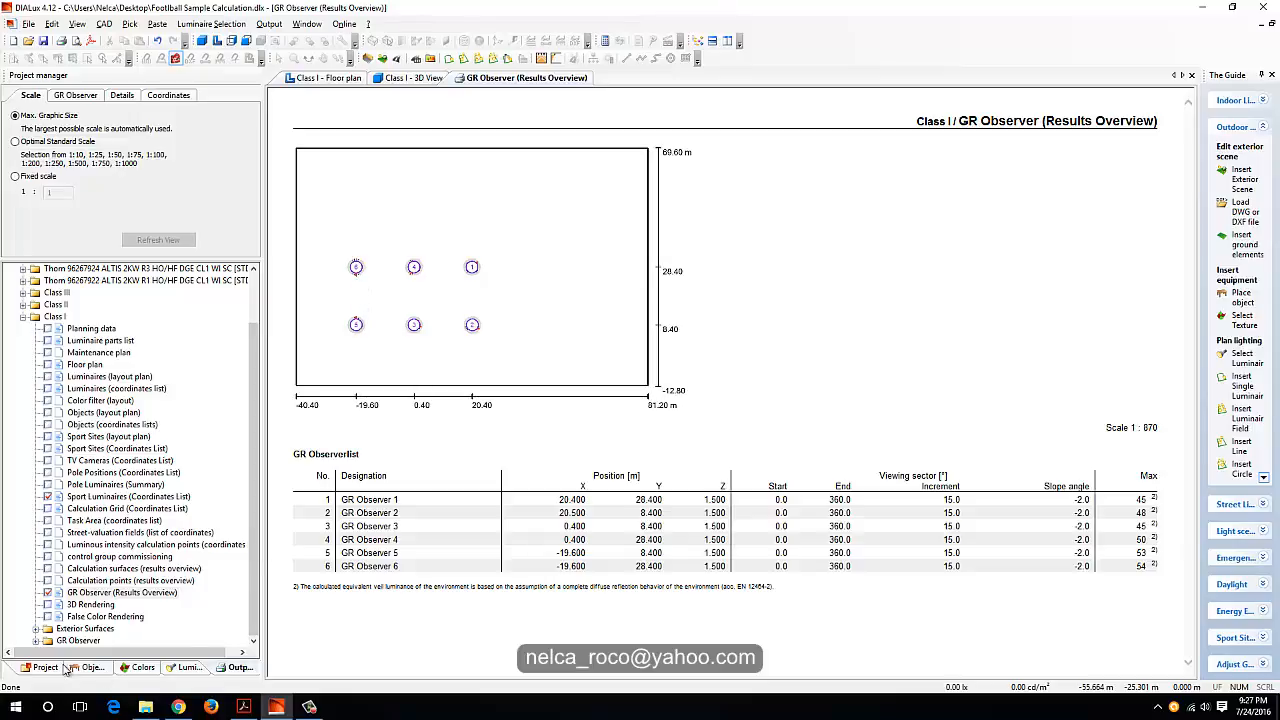
View the Summary and Veil Luminances outputs of GR Observer 5 and GR Observer 6 in Class I.
left_click(36, 629)
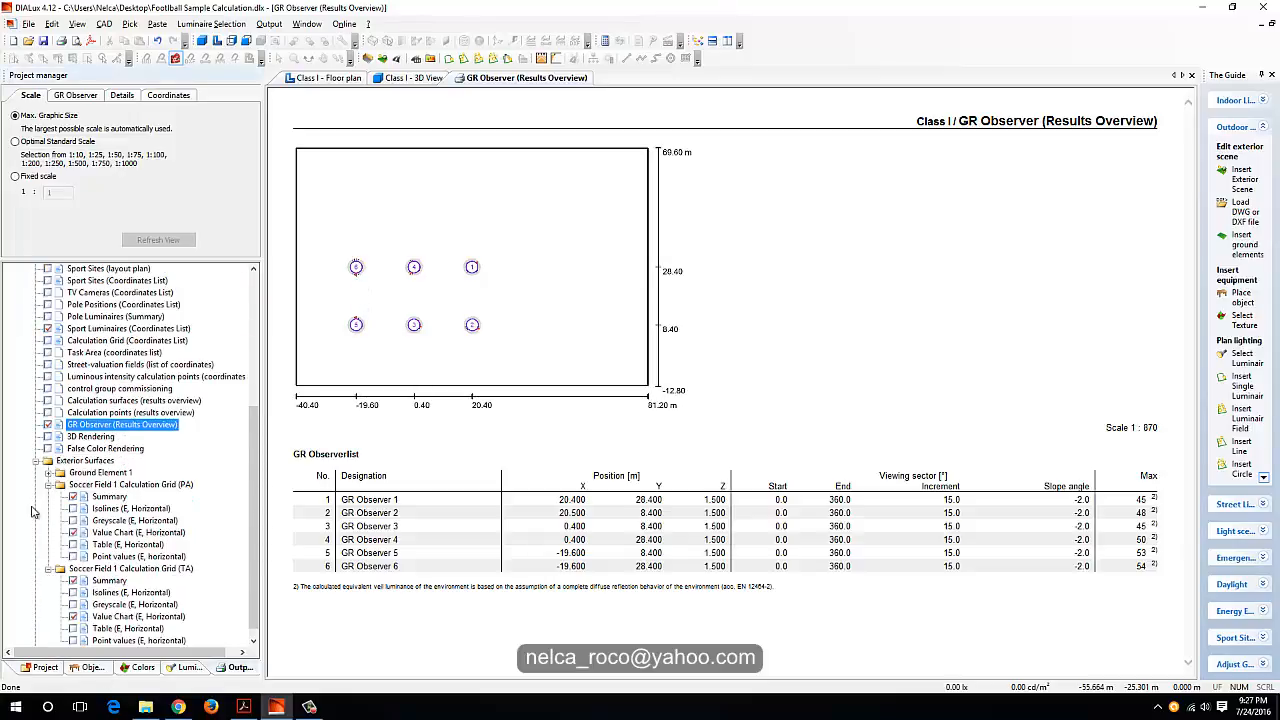
left_click_drag(255, 543, 255, 560)
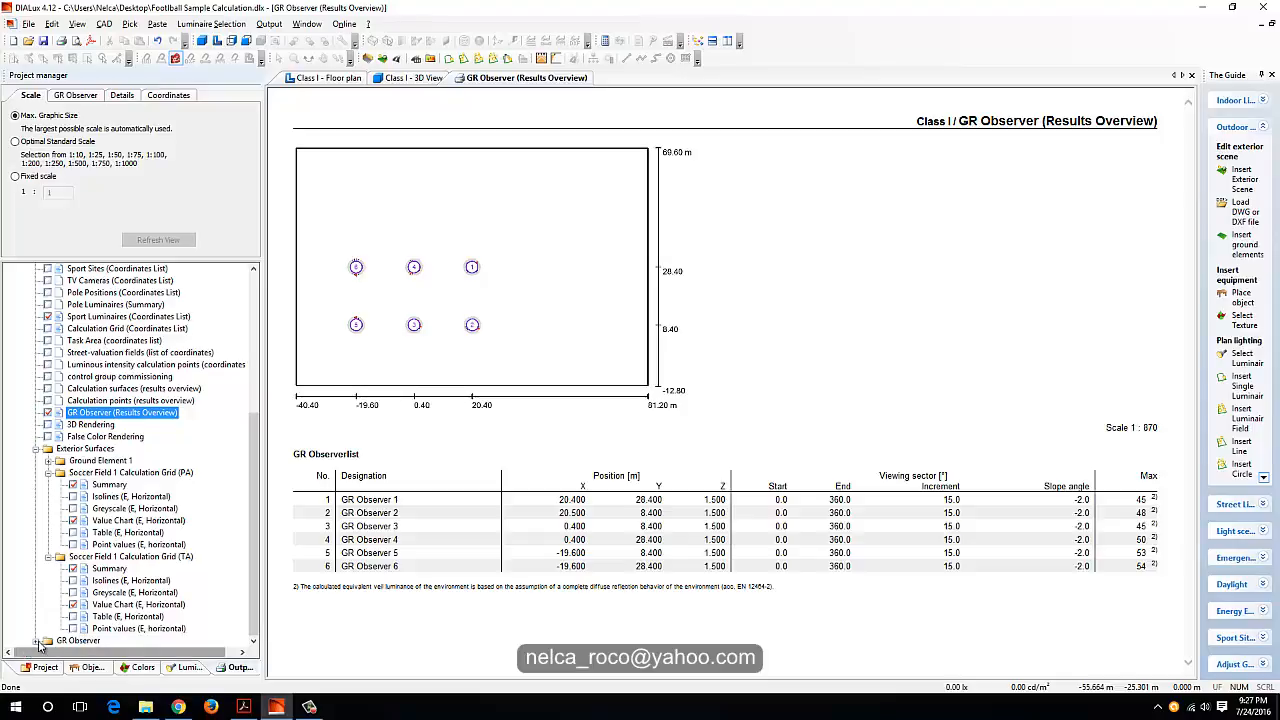
left_click(36, 640)
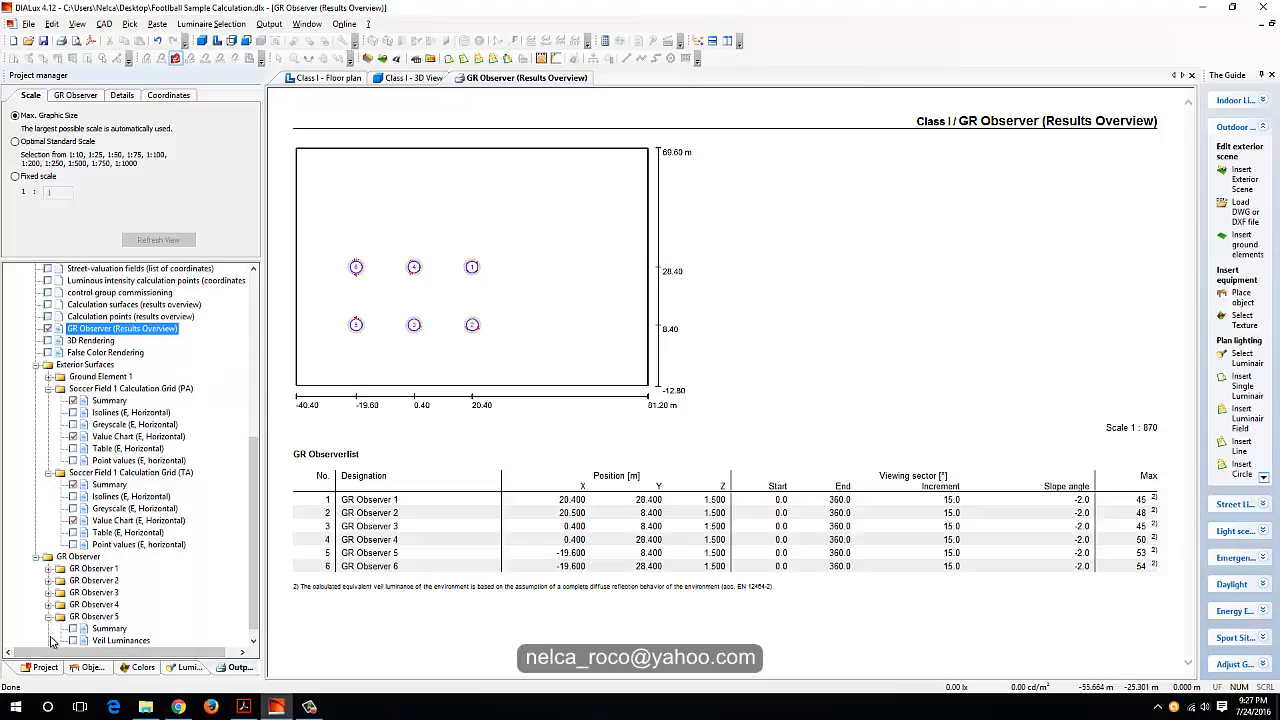
left_click(48, 629)
left_click(48, 640)
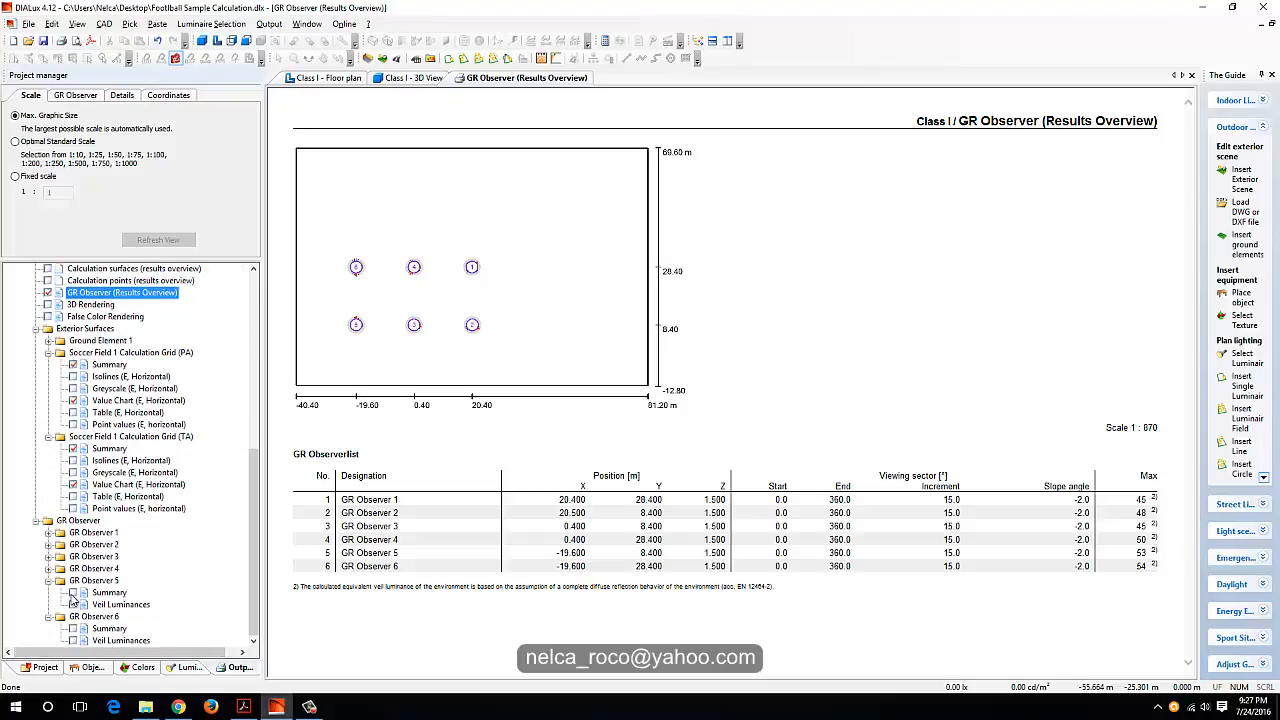
left_click(108, 592)
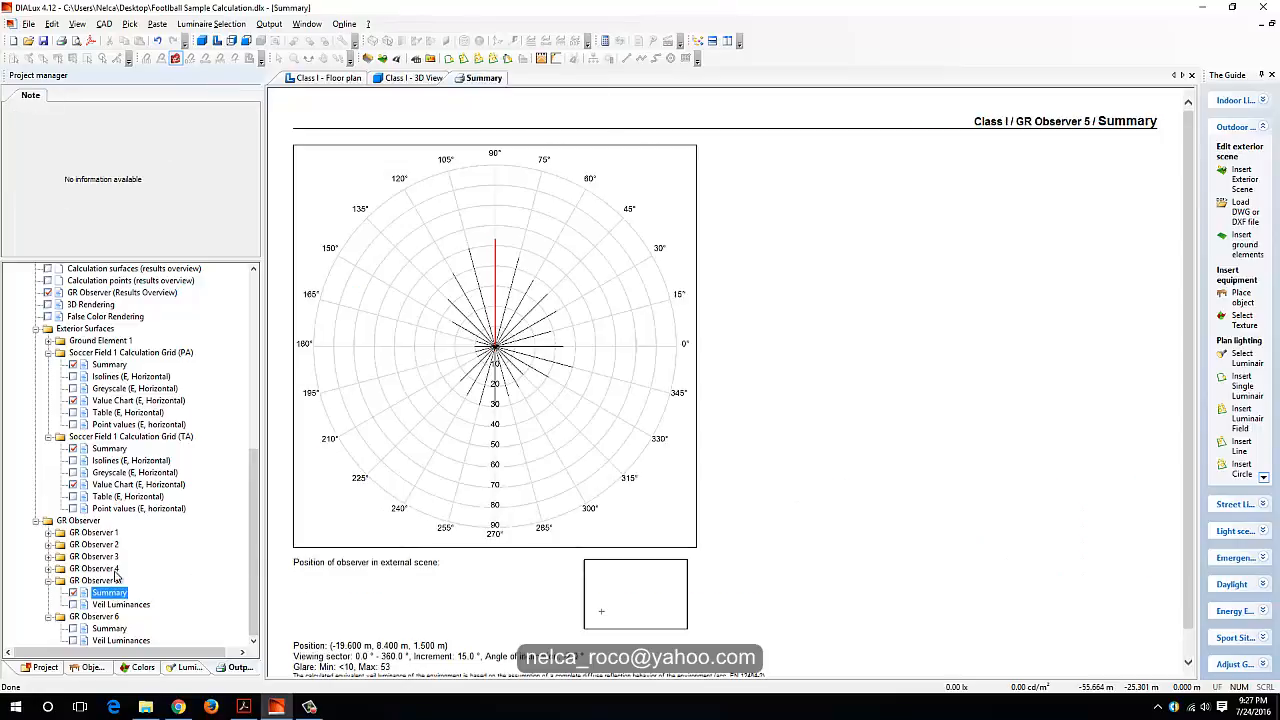
left_click(118, 604)
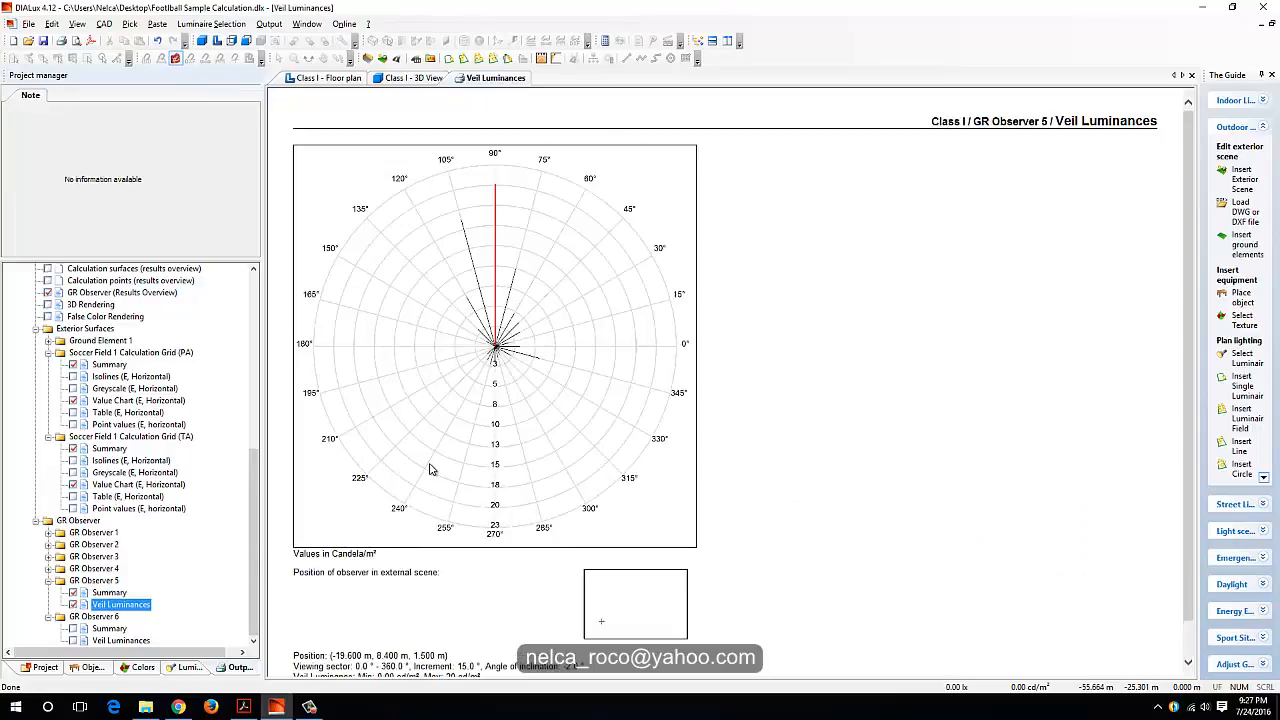
scroll(434, 557, "down", 1)
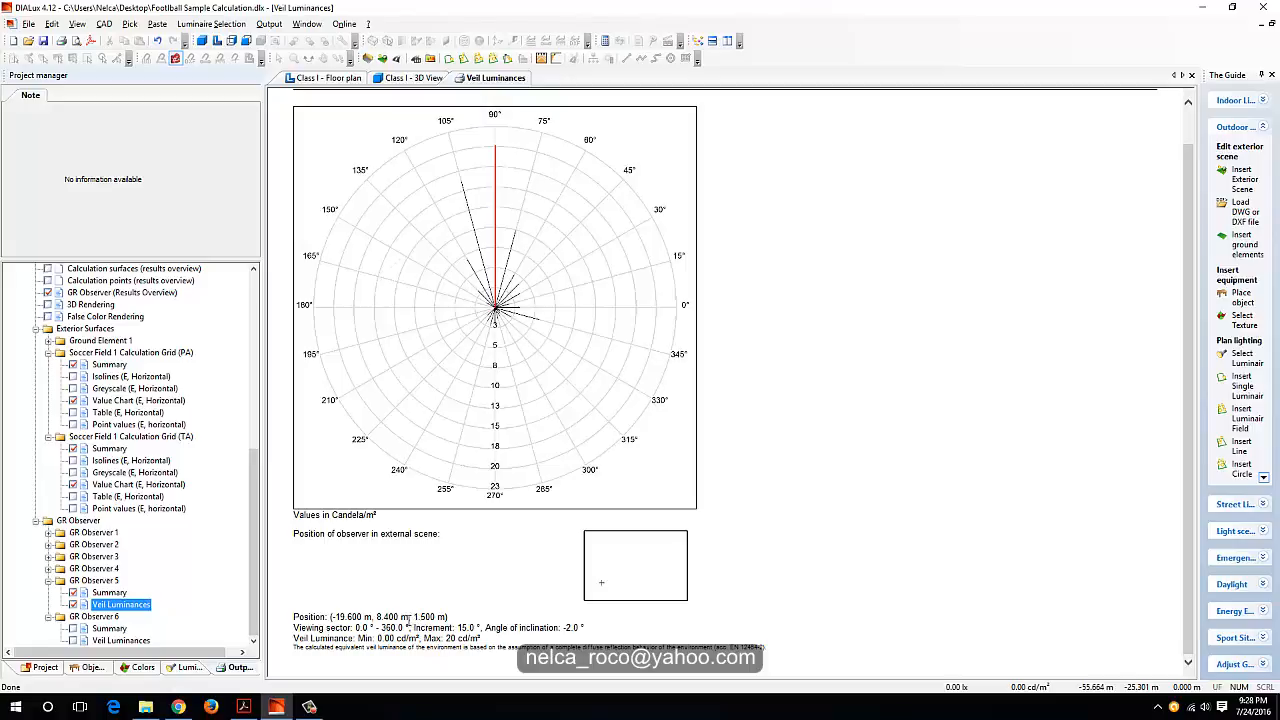
left_click(110, 628)
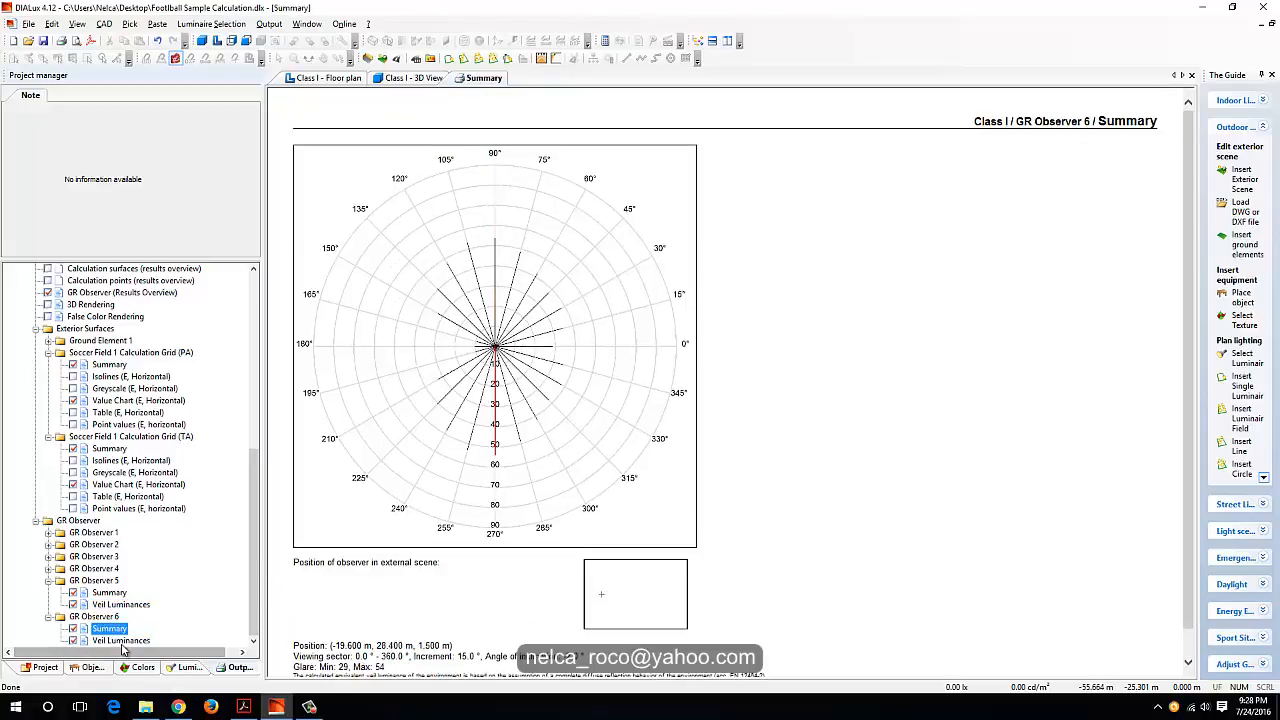
left_click(121, 641)
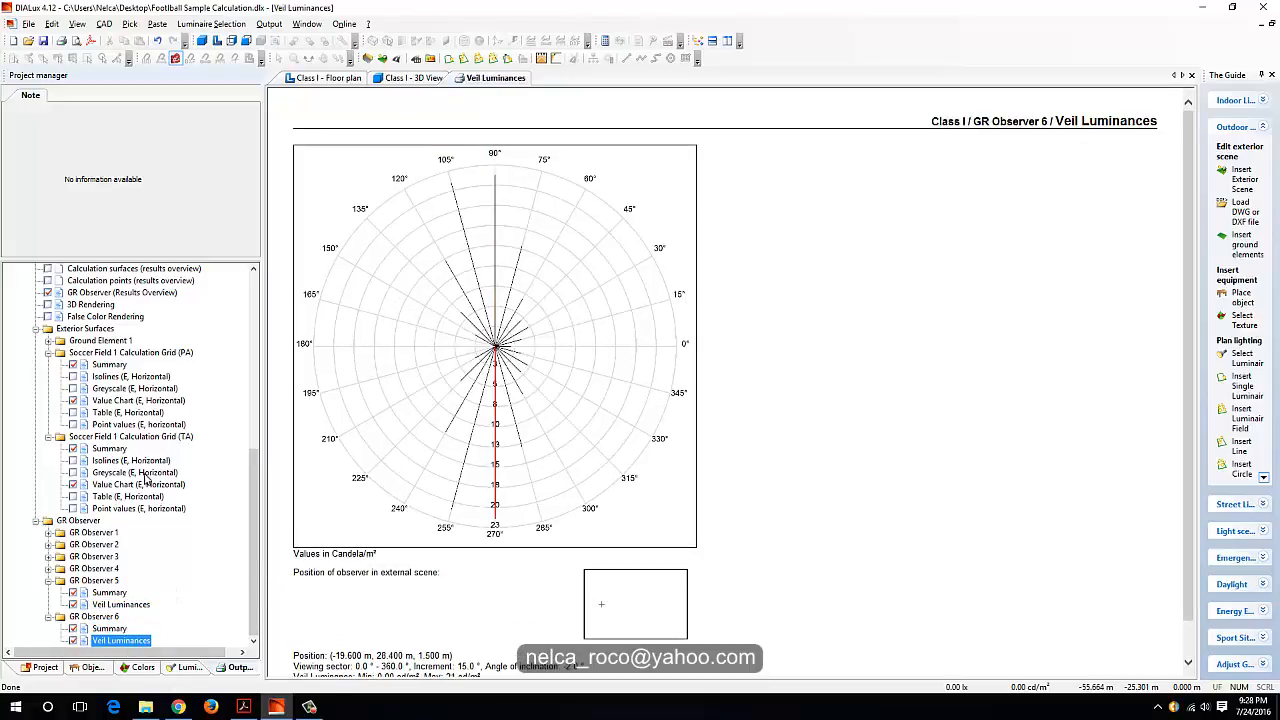
Go back to the GR Observer (Results Overview) and compare the maximum glare of the last two observers.
scroll(115, 394, "up", 2)
left_click(104, 364)
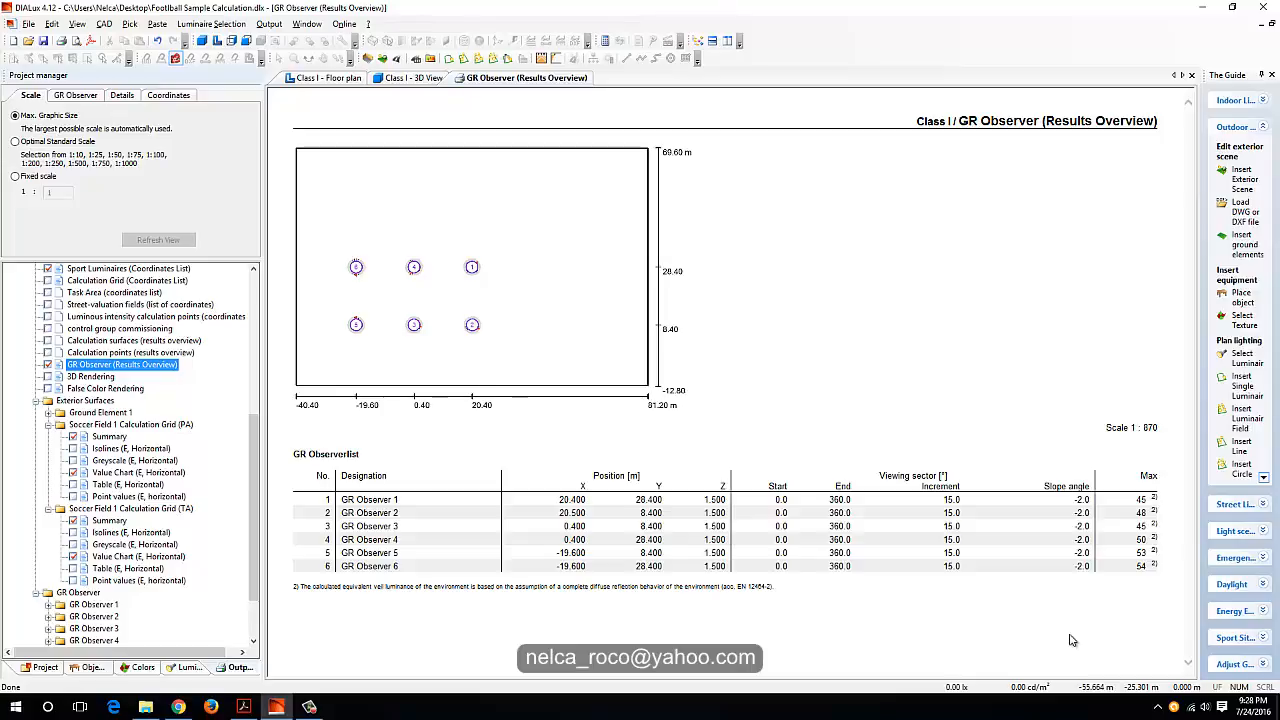
left_click_drag(1140, 582, 1124, 558)
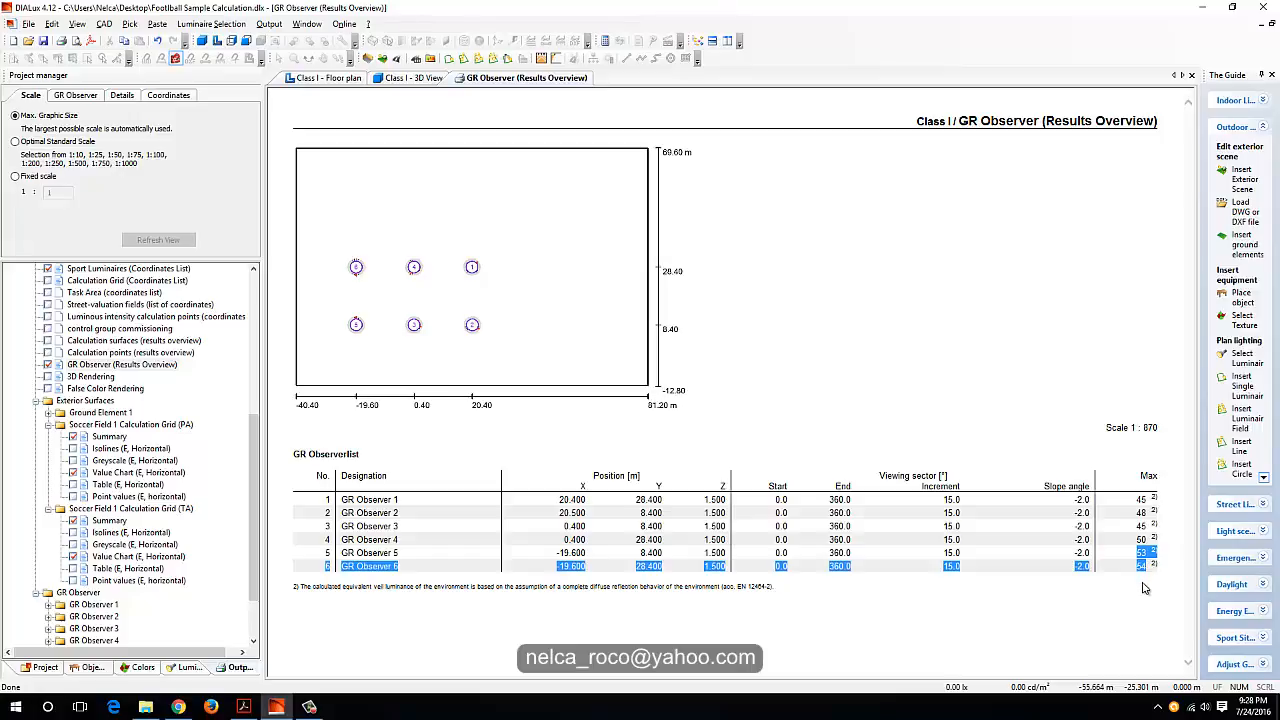
left_click(1145, 588)
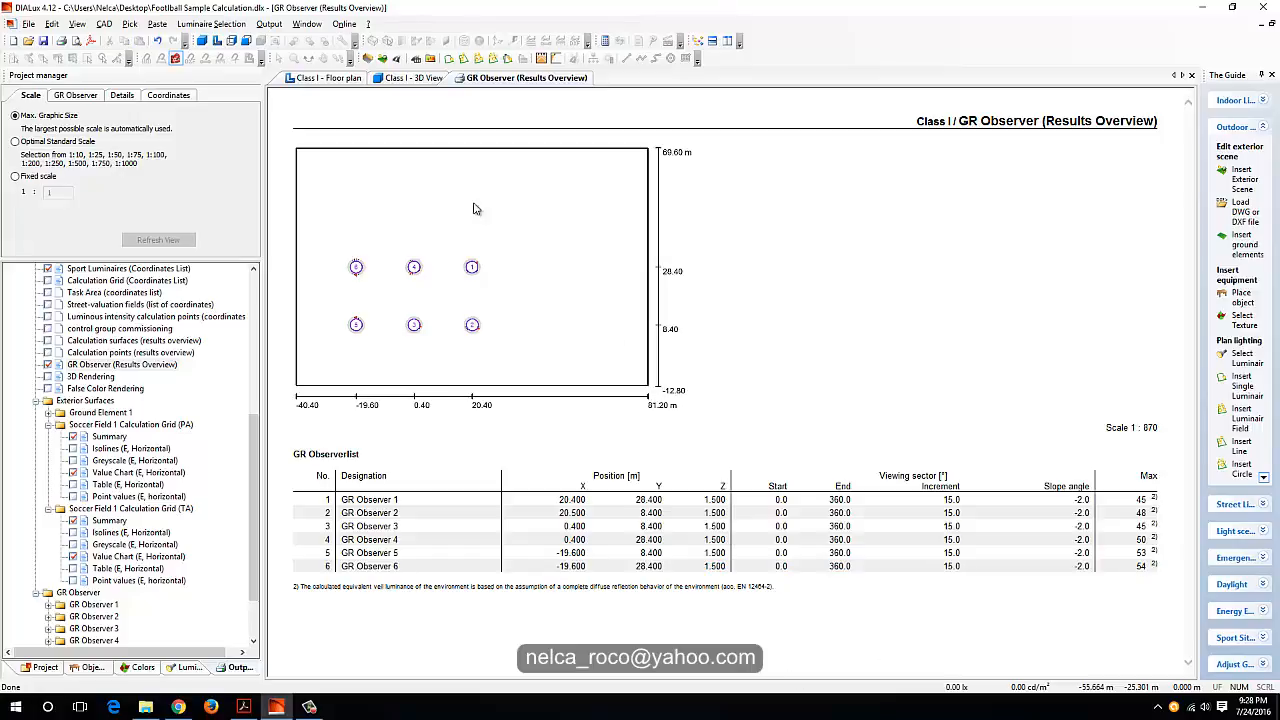
Examine the lit football field in the Class I 3D view from several angles.
left_click(408, 78)
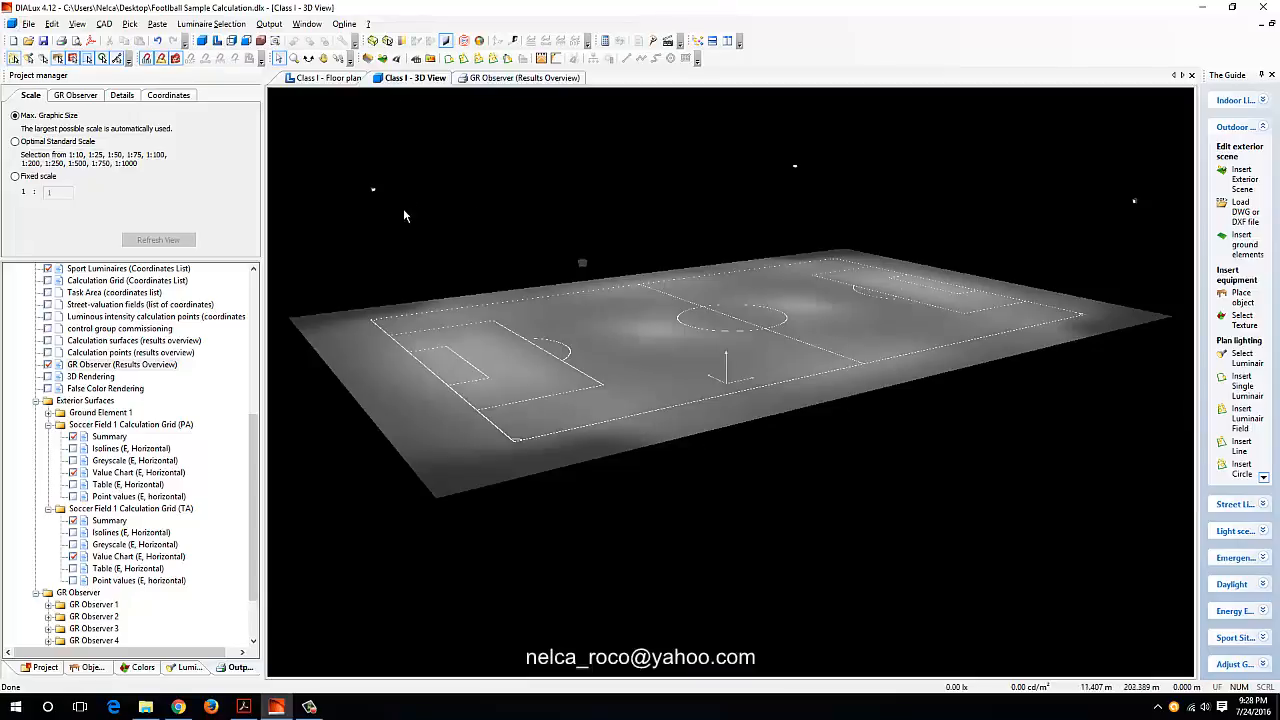
left_click_drag(515, 226, 515, 230)
left_click(309, 59)
left_click_drag(514, 170, 531, 336)
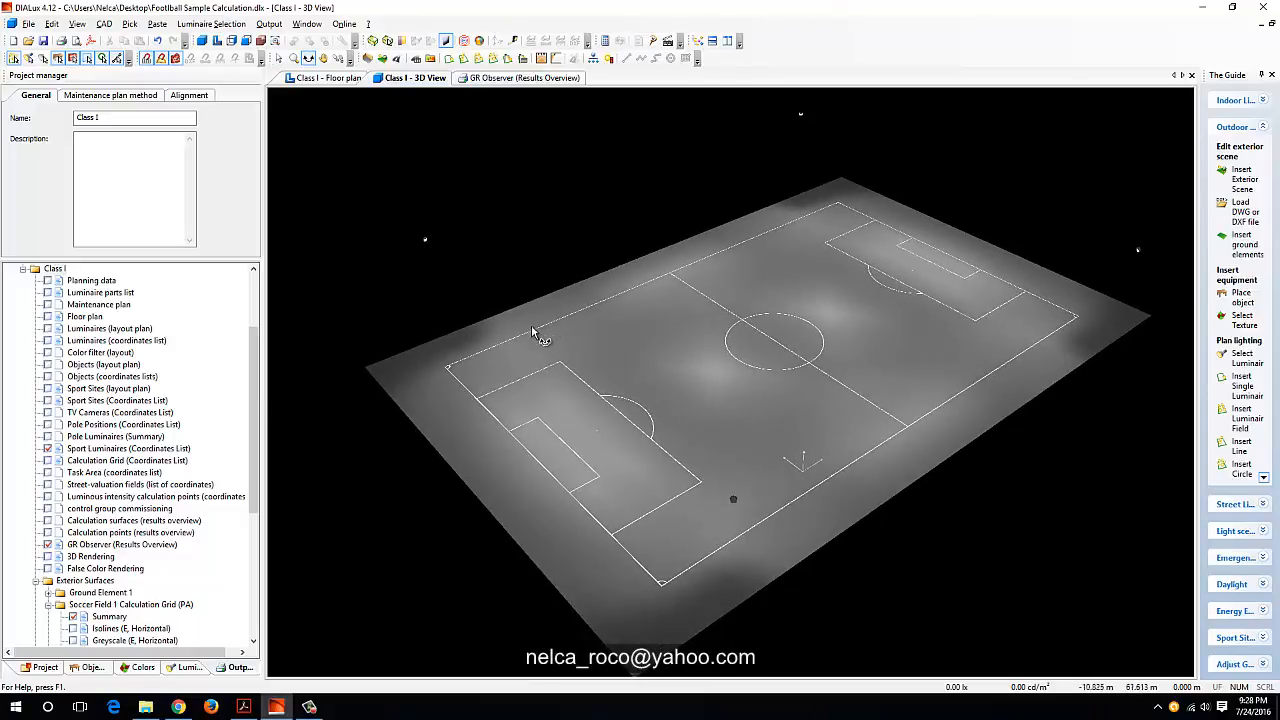
mouse_move(387, 521)
left_mouse_down()
mouse_move(380, 414)
mouse_move(390, 519)
mouse_move(371, 497)
mouse_move(389, 503)
left_mouse_up()
left_click_drag(421, 160, 414, 383)
left_click_drag(472, 440, 420, 330)
left_click(495, 80)
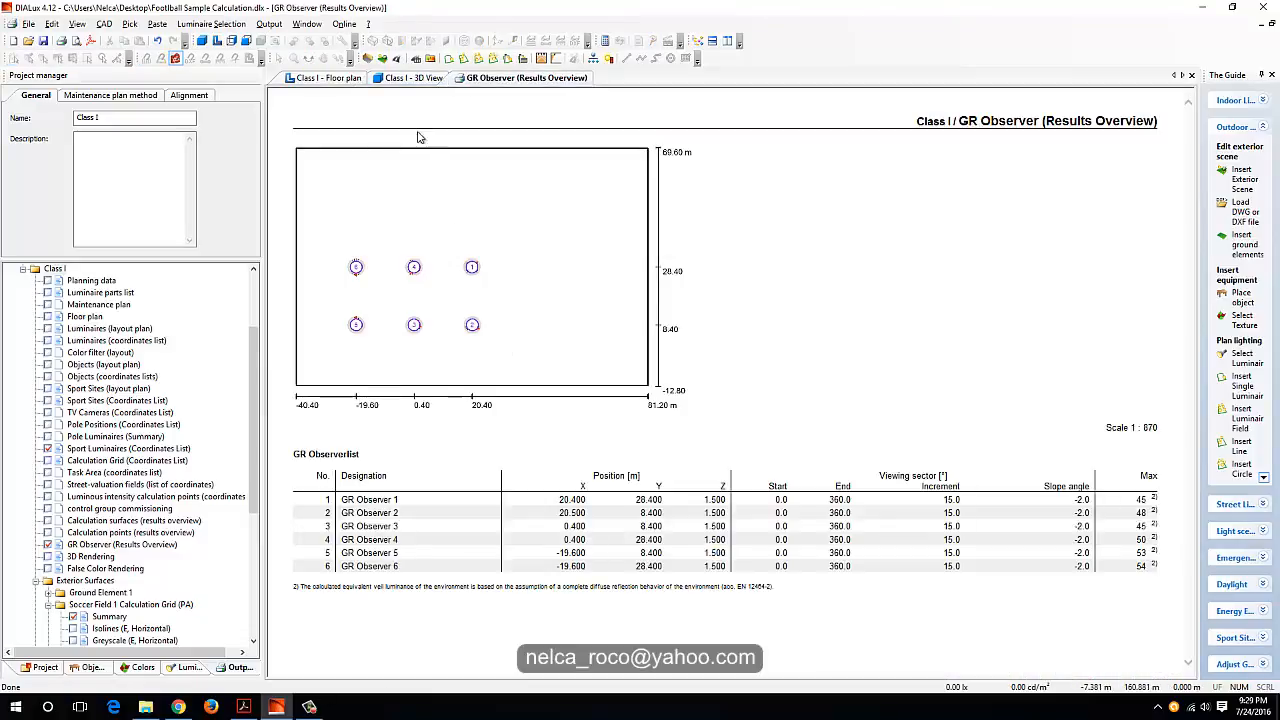
left_click(412, 80)
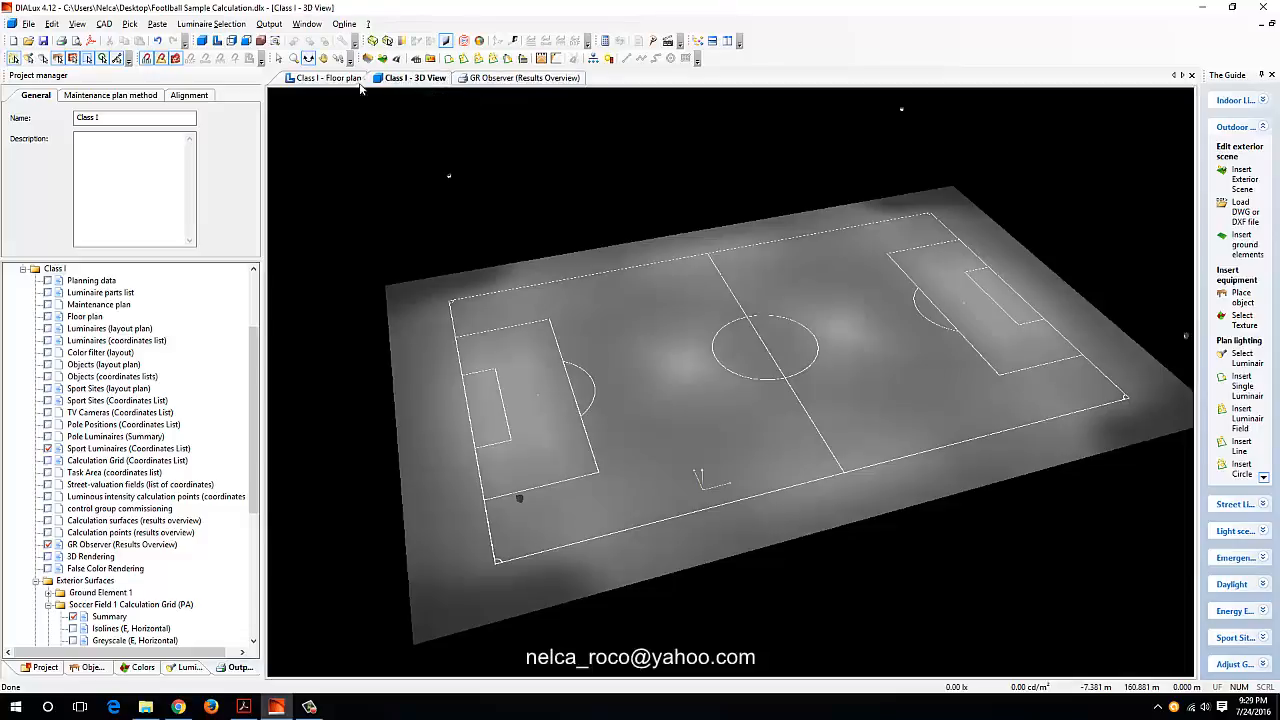
Inspect the aiming point of a floodlight at the field's far corner in the Class I 3D view.
left_click_drag(370, 120, 420, 286)
left_click(280, 60)
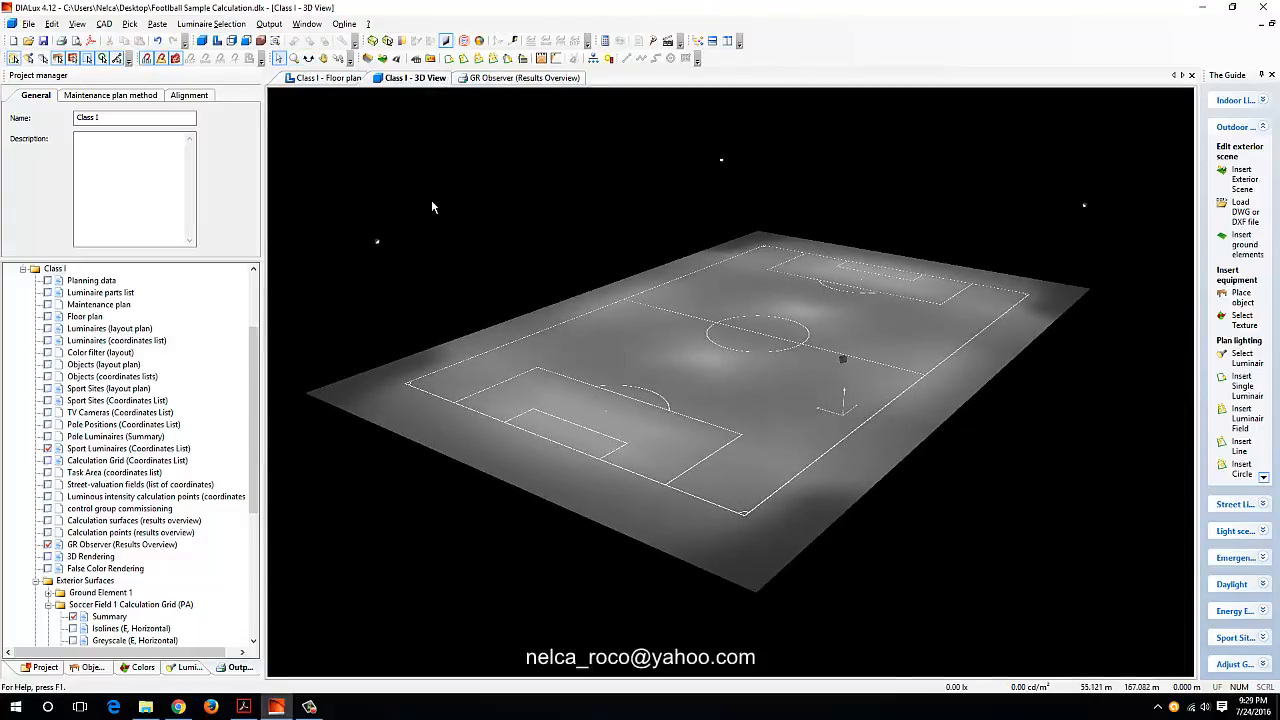
left_click(378, 243)
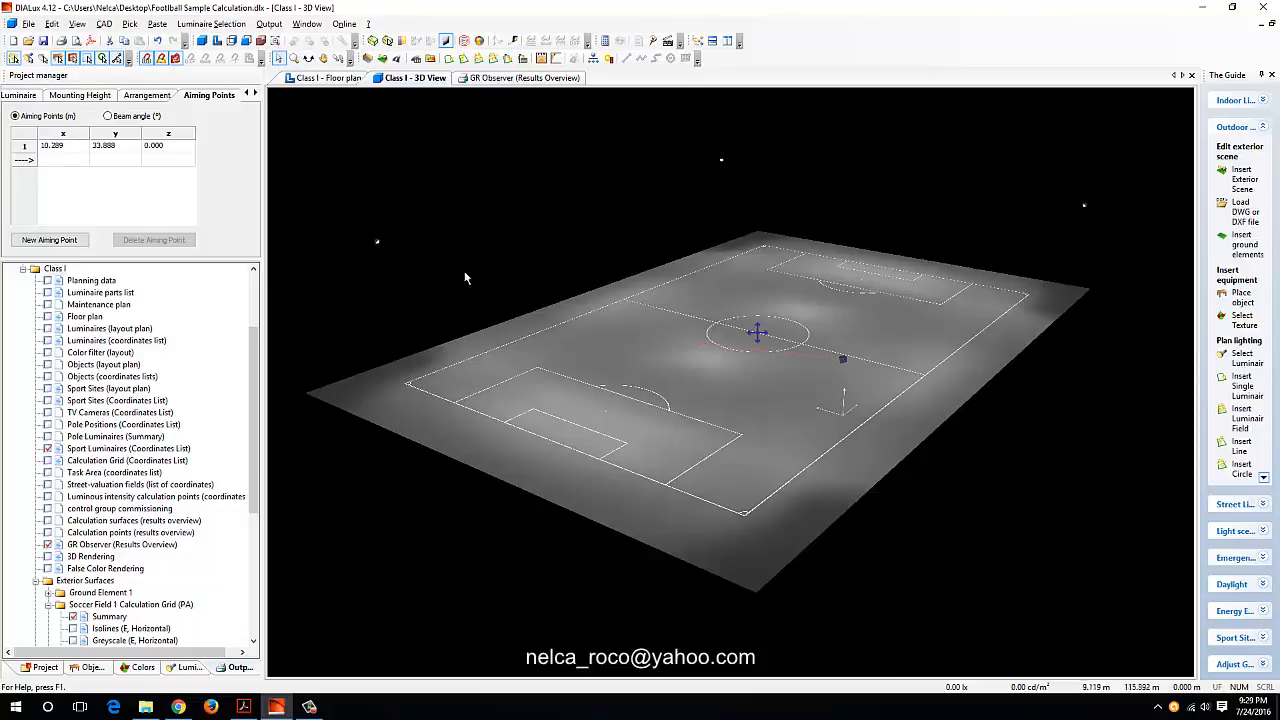
left_click(540, 245)
left_click(309, 58)
left_click_drag(478, 255, 587, 231)
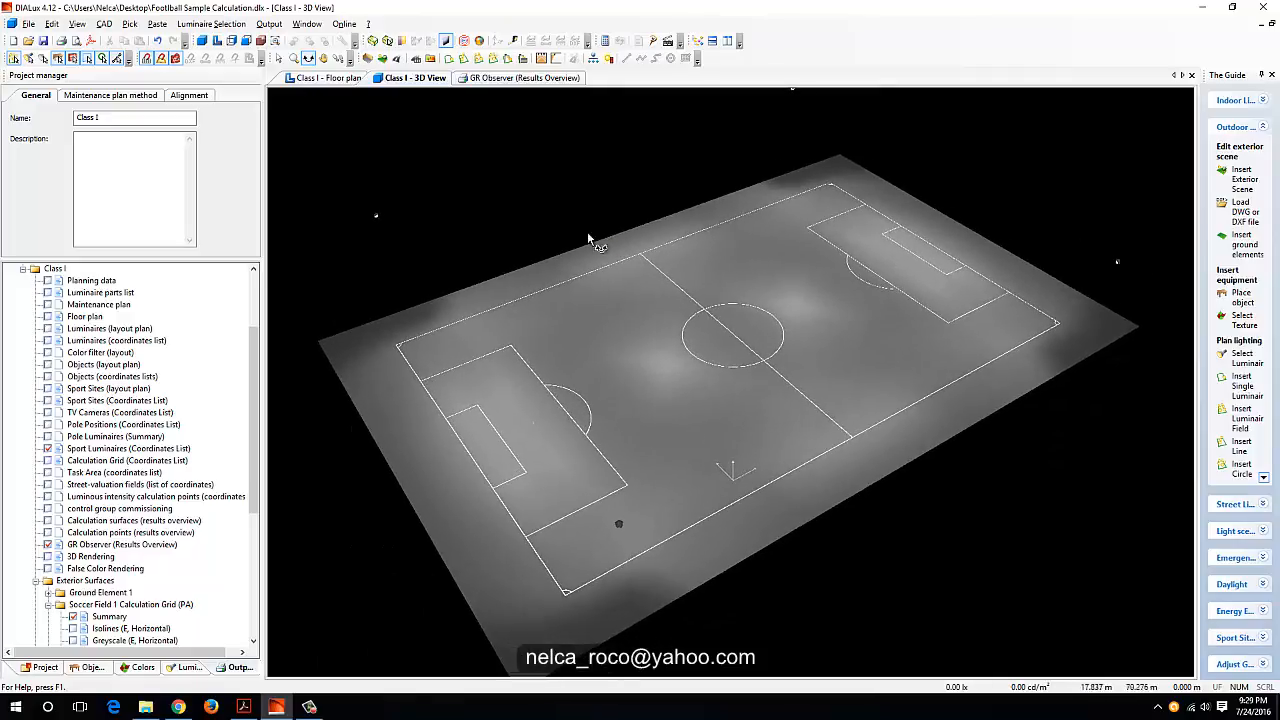
left_click(280, 60)
middle_click_drag(891, 530, 865, 518)
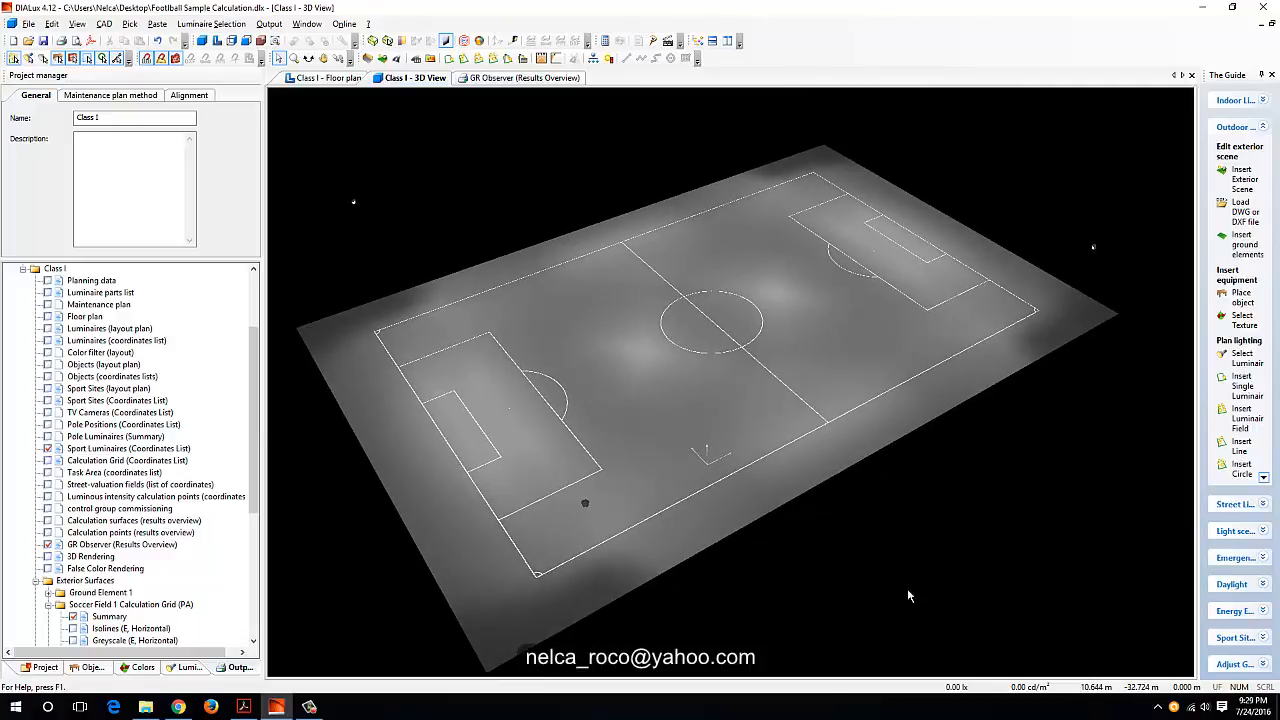
Switch to Chrome to read the YouTube comment requesting football field lighting guidance, and return to DIALux.
left_click(182, 709)
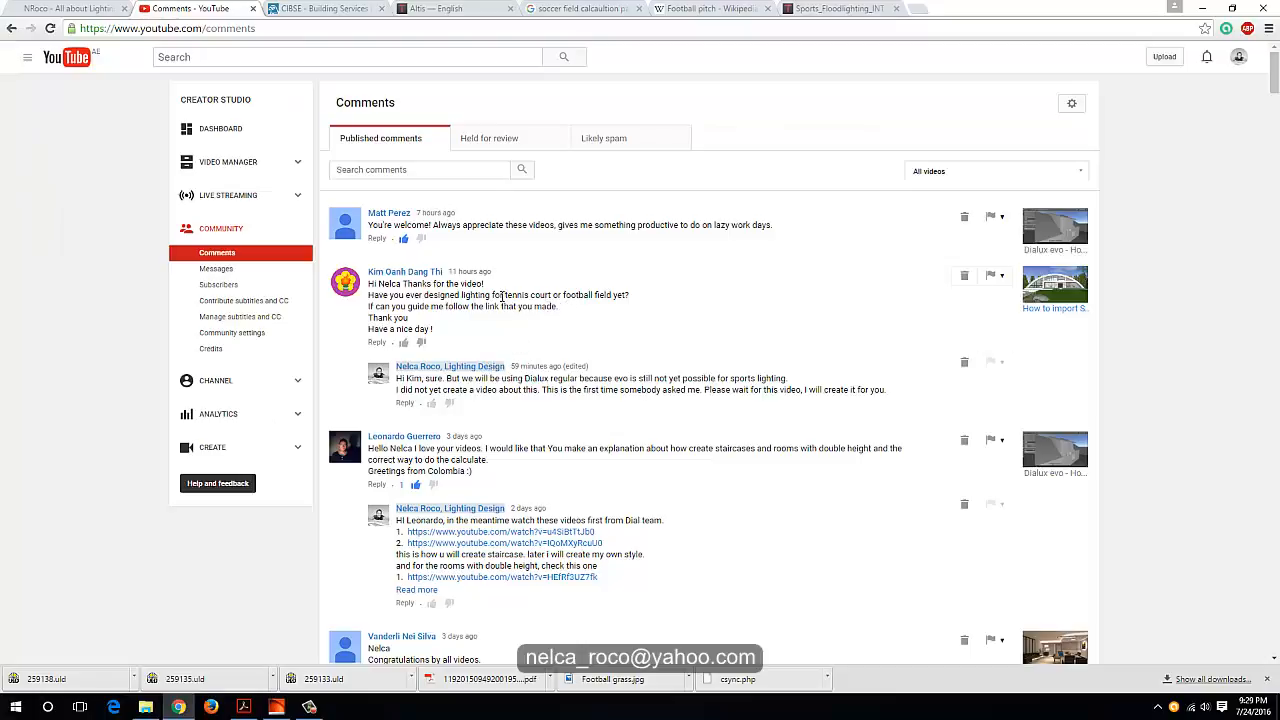
left_click(277, 707)
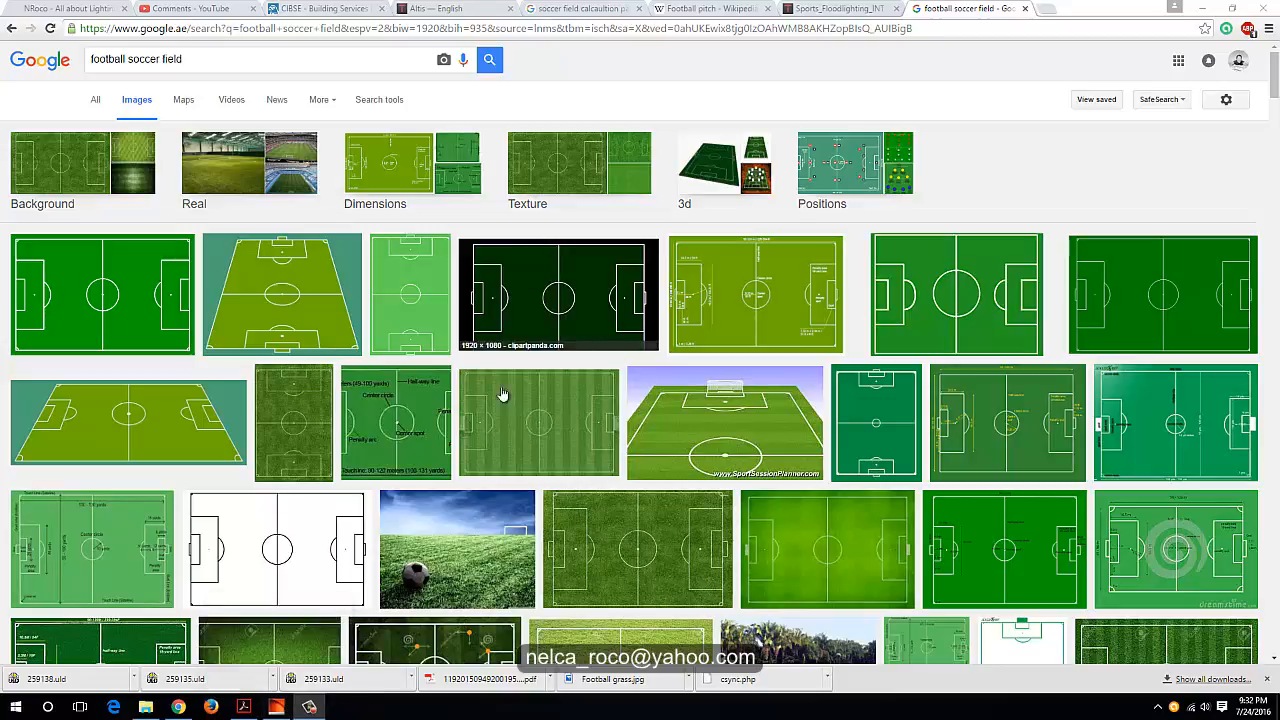
left_click(274, 707)
View the Class I field from a steeper 3D angle and display the project's structure of scenes and luminaires.
left_click(520, 203)
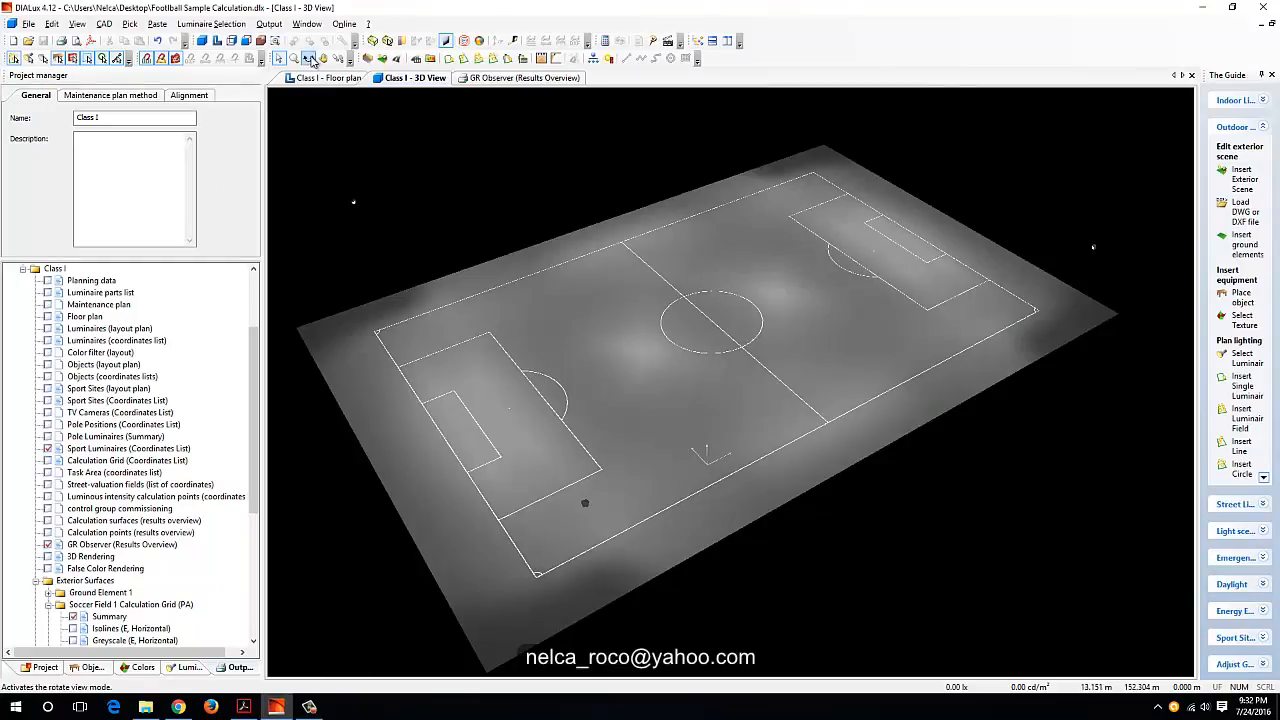
left_click_drag(549, 238, 454, 510)
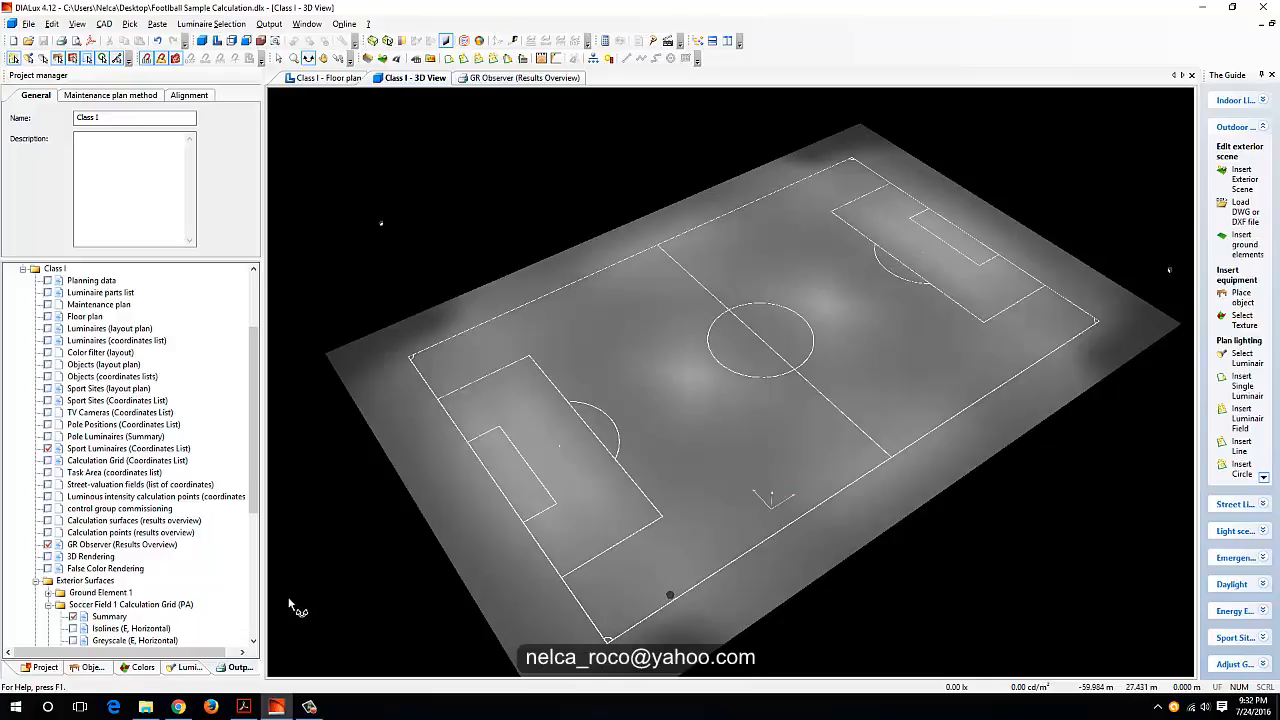
left_click(45, 667)
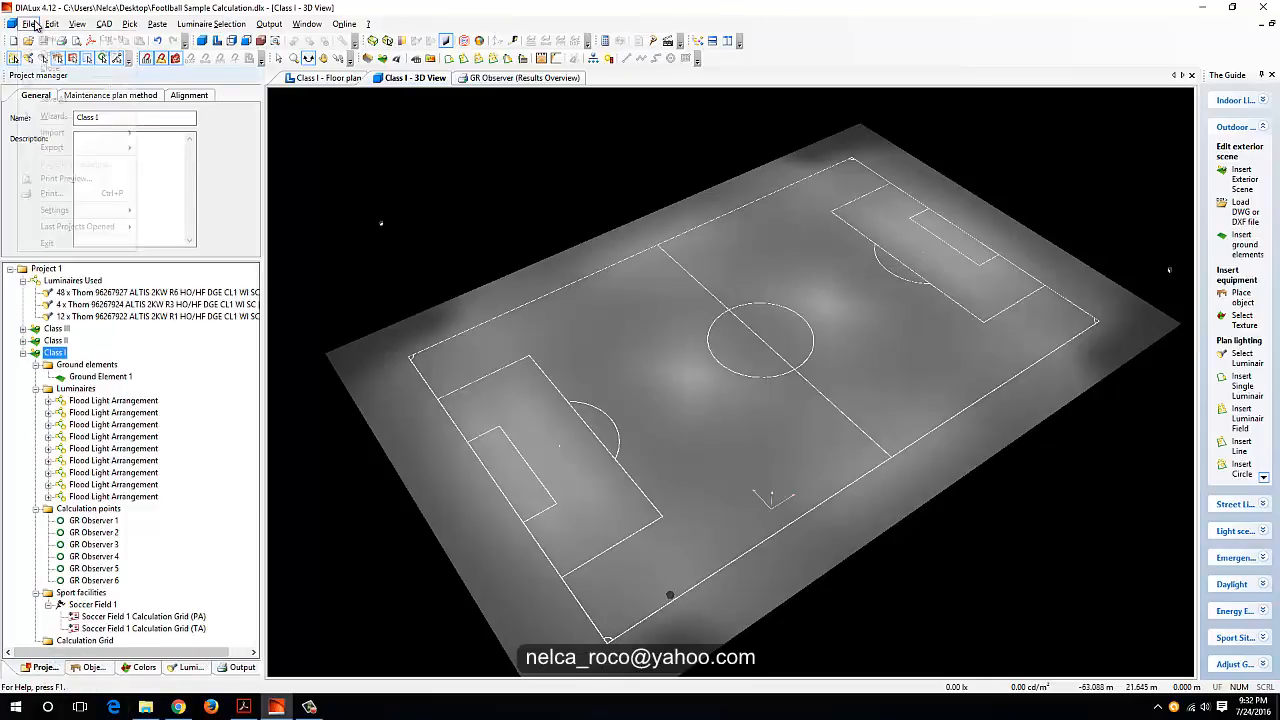
Switch to Chrome to view the football soccer field image results, and return to DIALux.
left_click(28, 23)
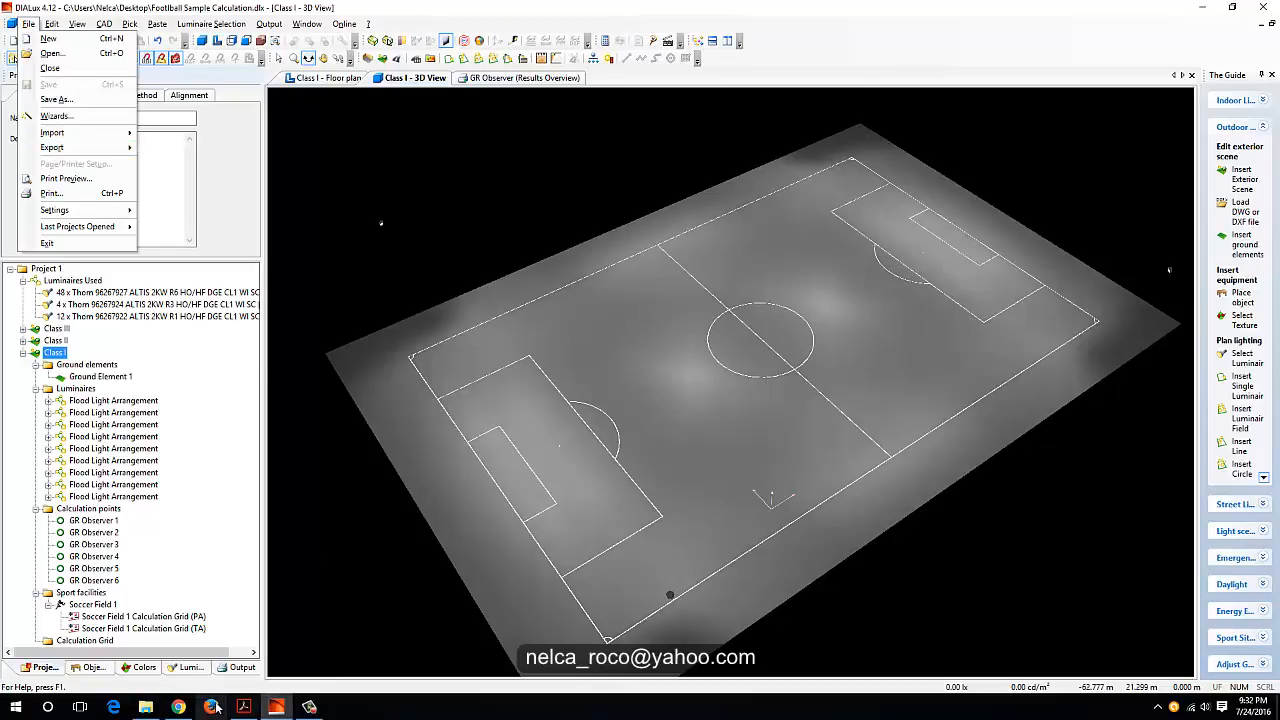
left_click(178, 707)
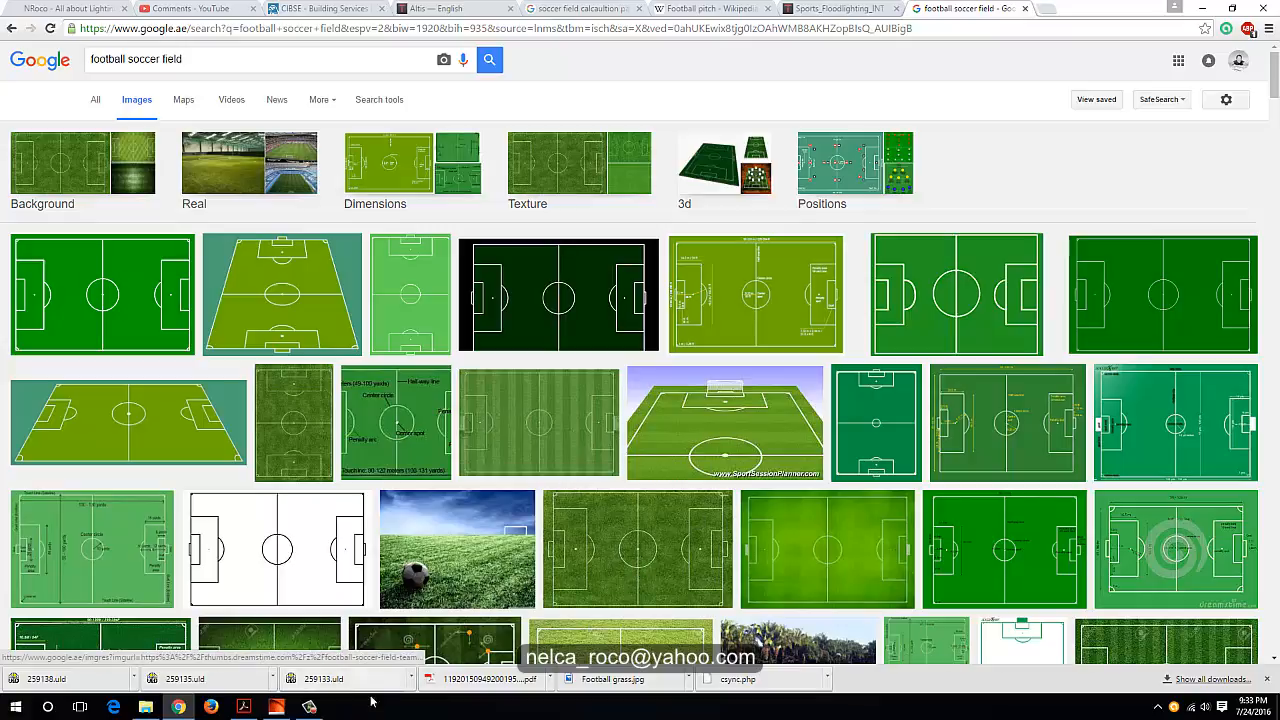
mouse_move(275, 710)
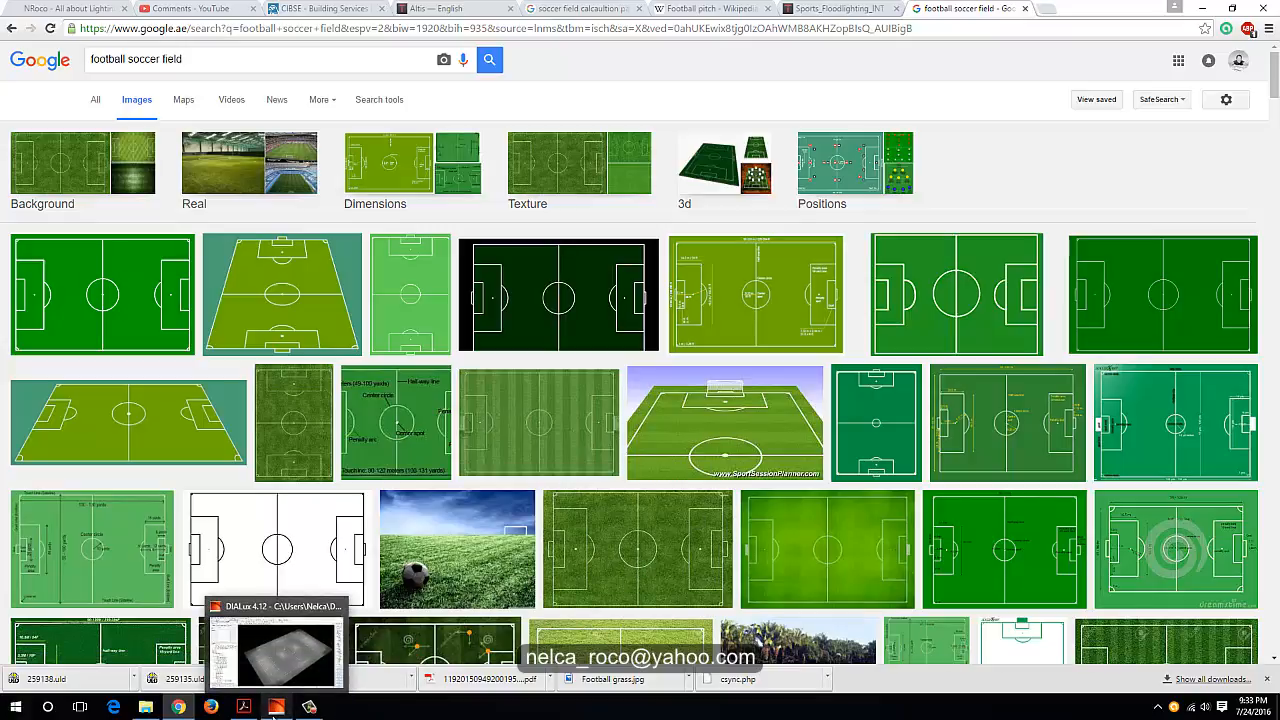
left_click(275, 708)
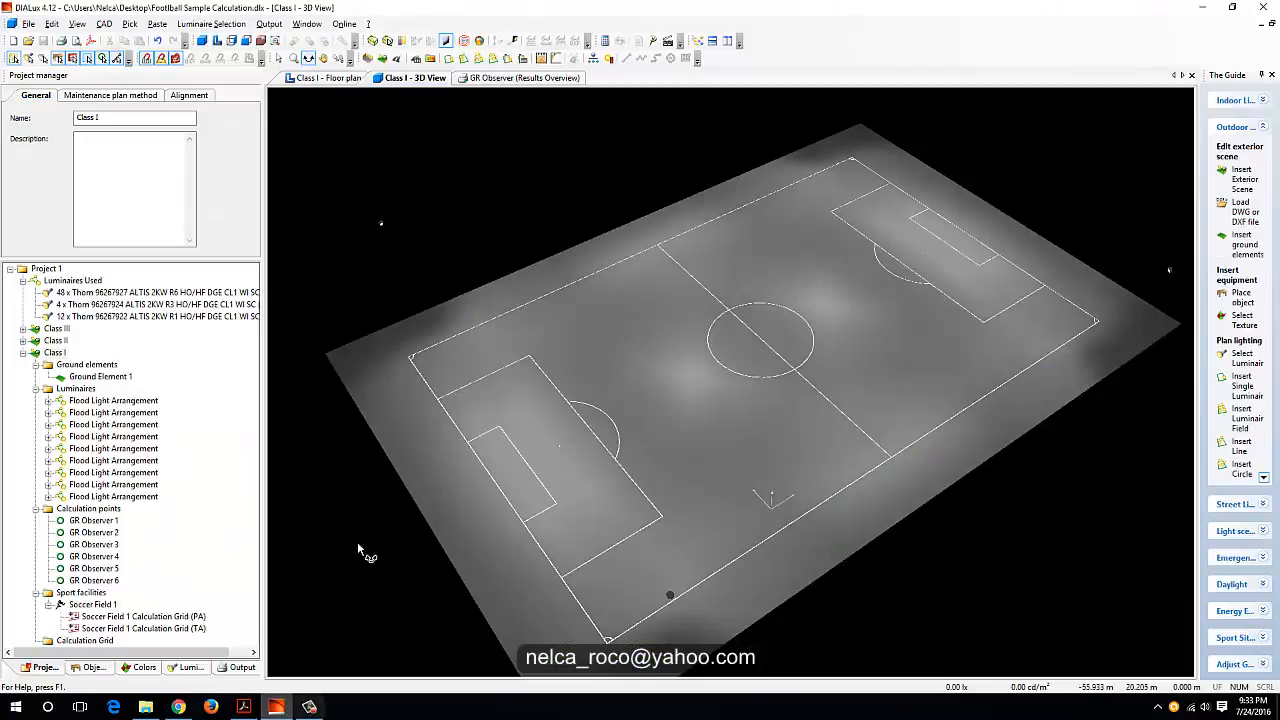
Apply the Grass texture from the outdoor floor textures to the Class I field's ground, discarding the scene's calculation results.
left_click(143, 667)
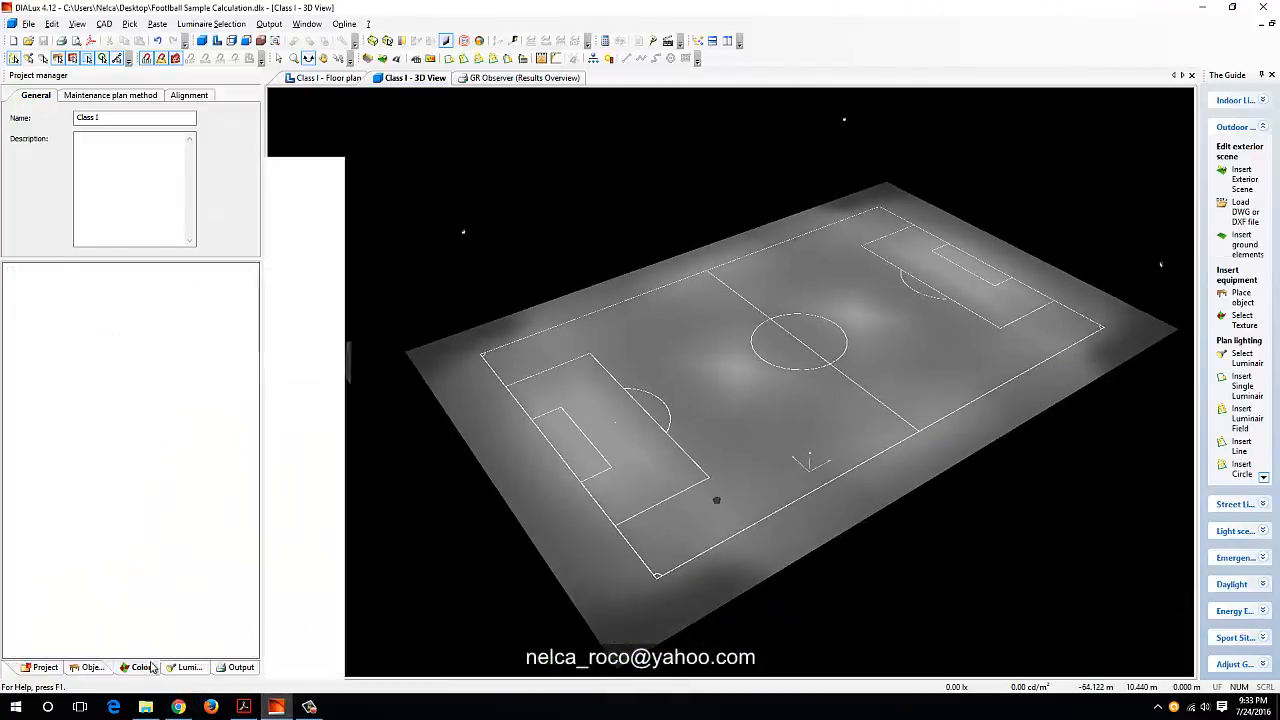
left_click(72, 316)
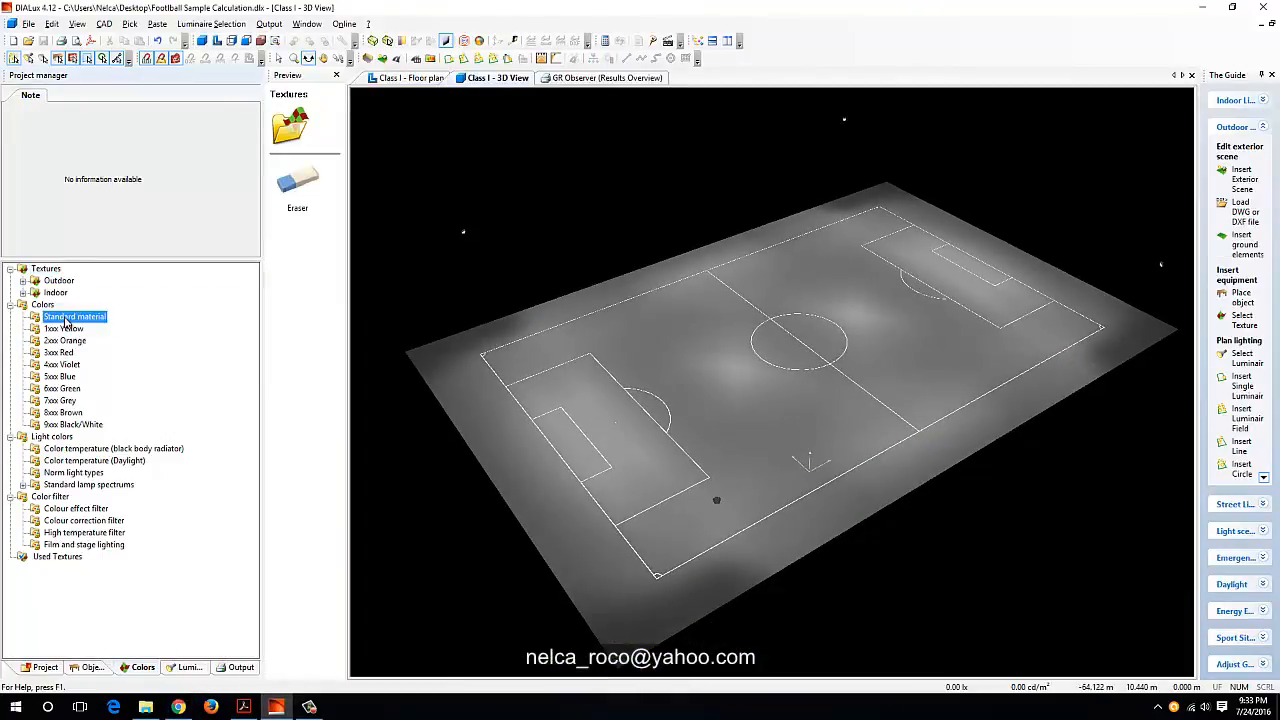
left_click(23, 292)
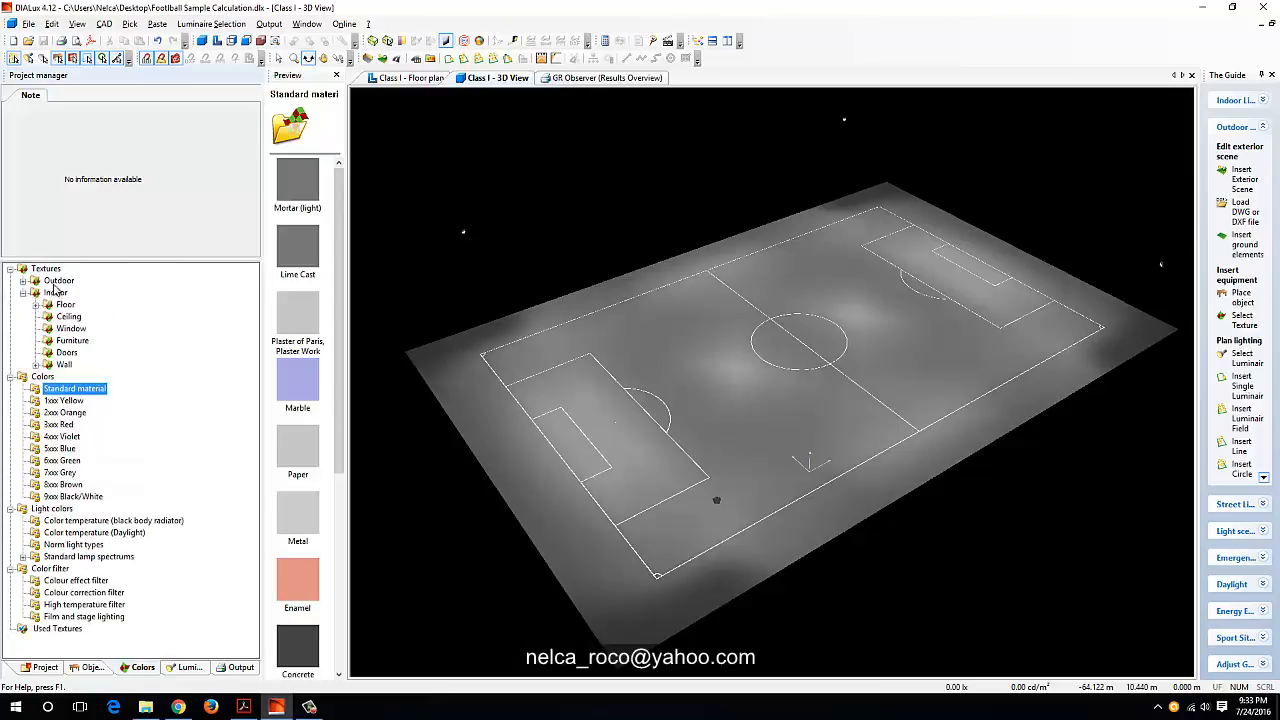
left_click(57, 281)
left_click(23, 281)
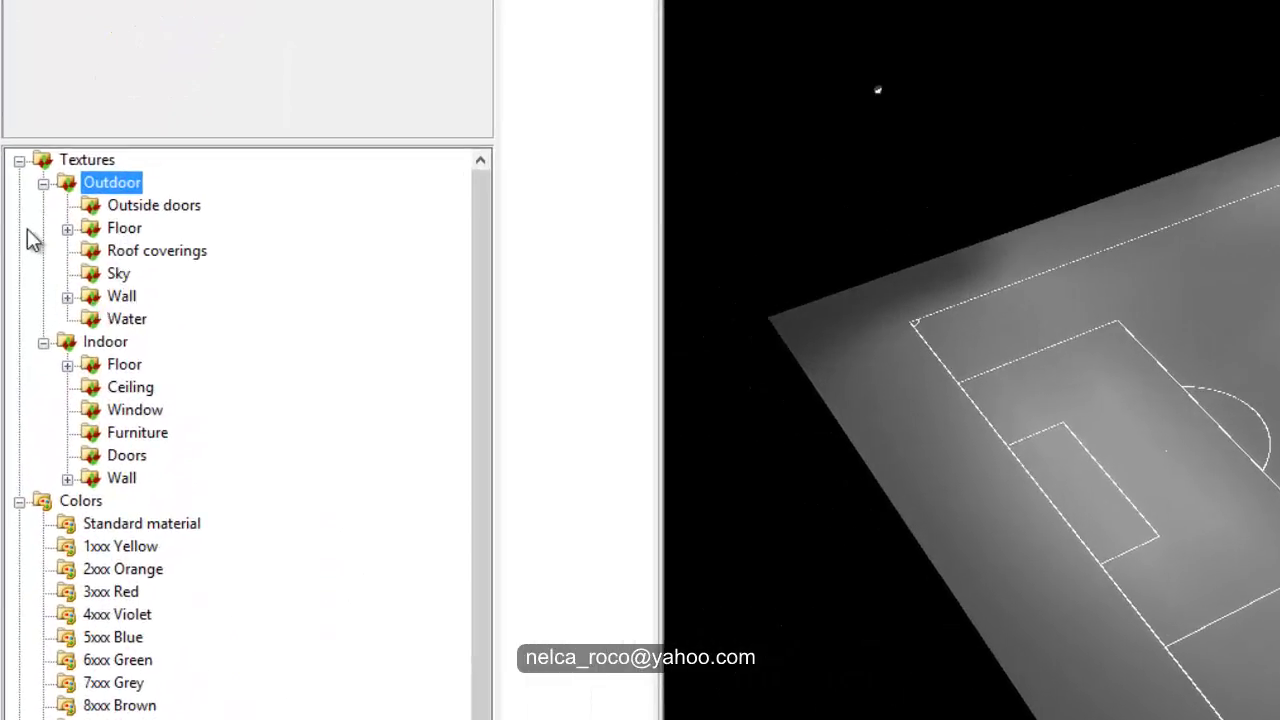
left_click(67, 228)
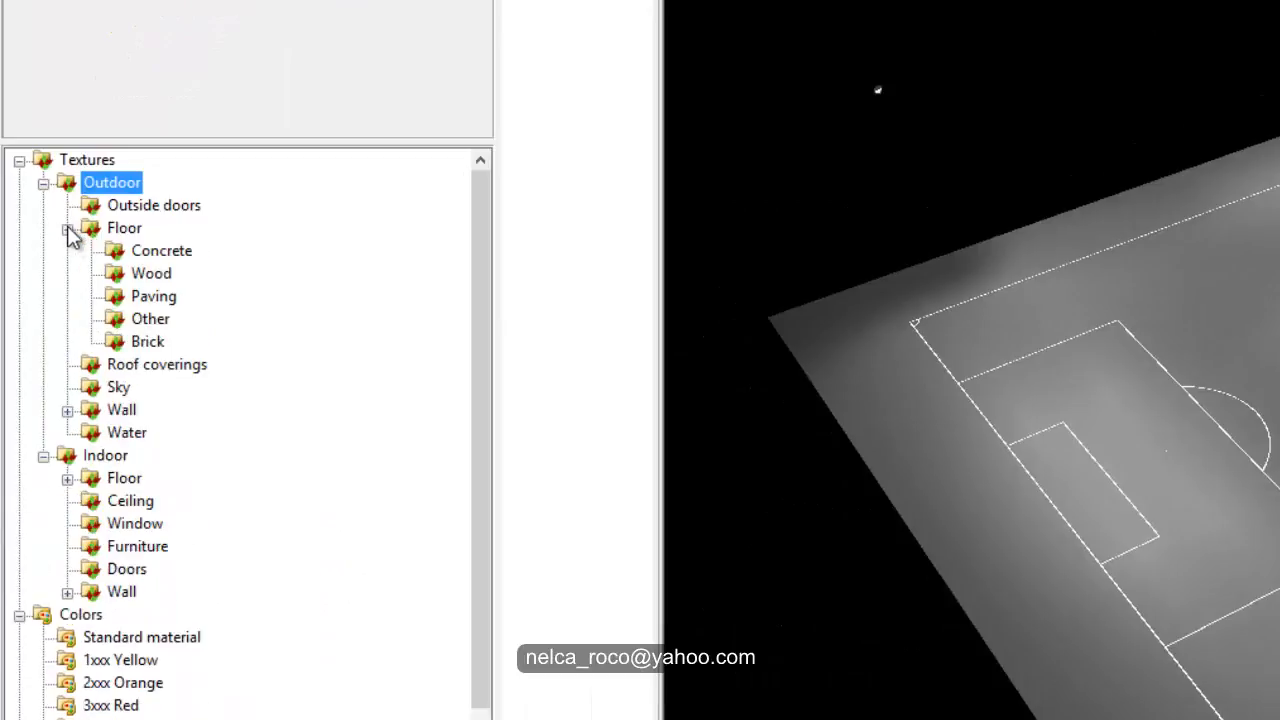
left_click(147, 341)
left_click(150, 318)
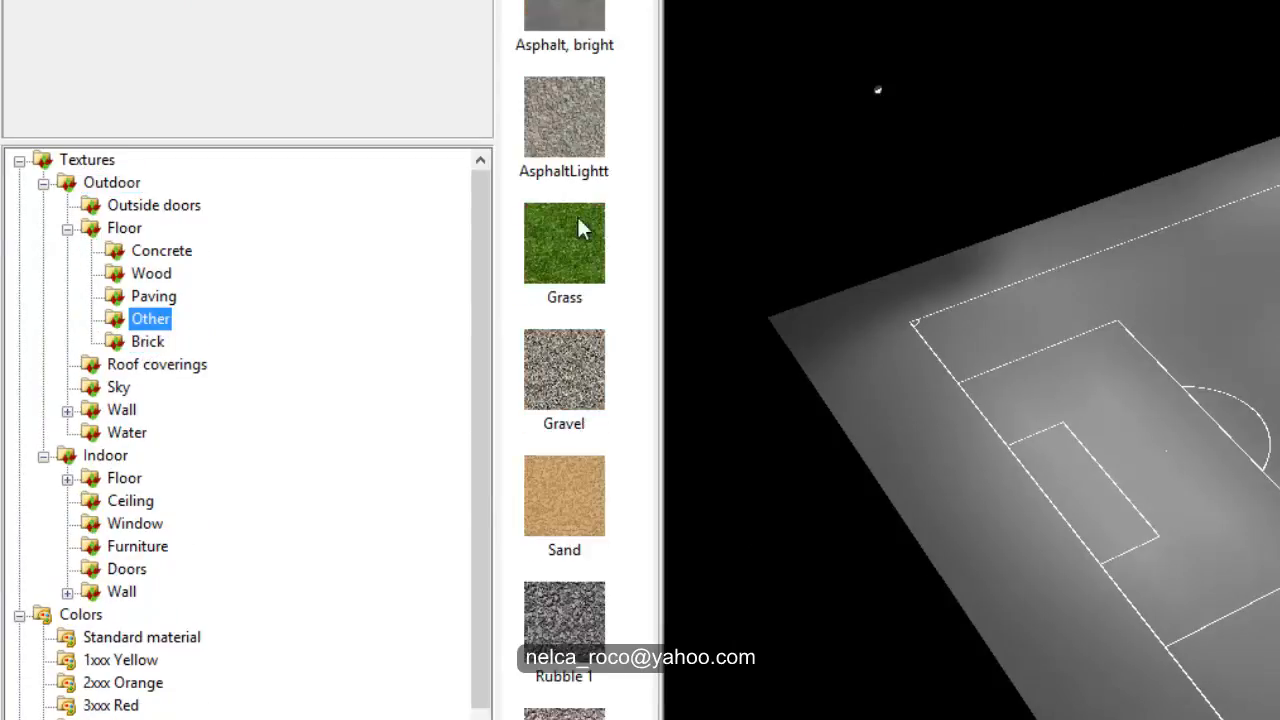
left_click_drag(577, 257, 886, 480)
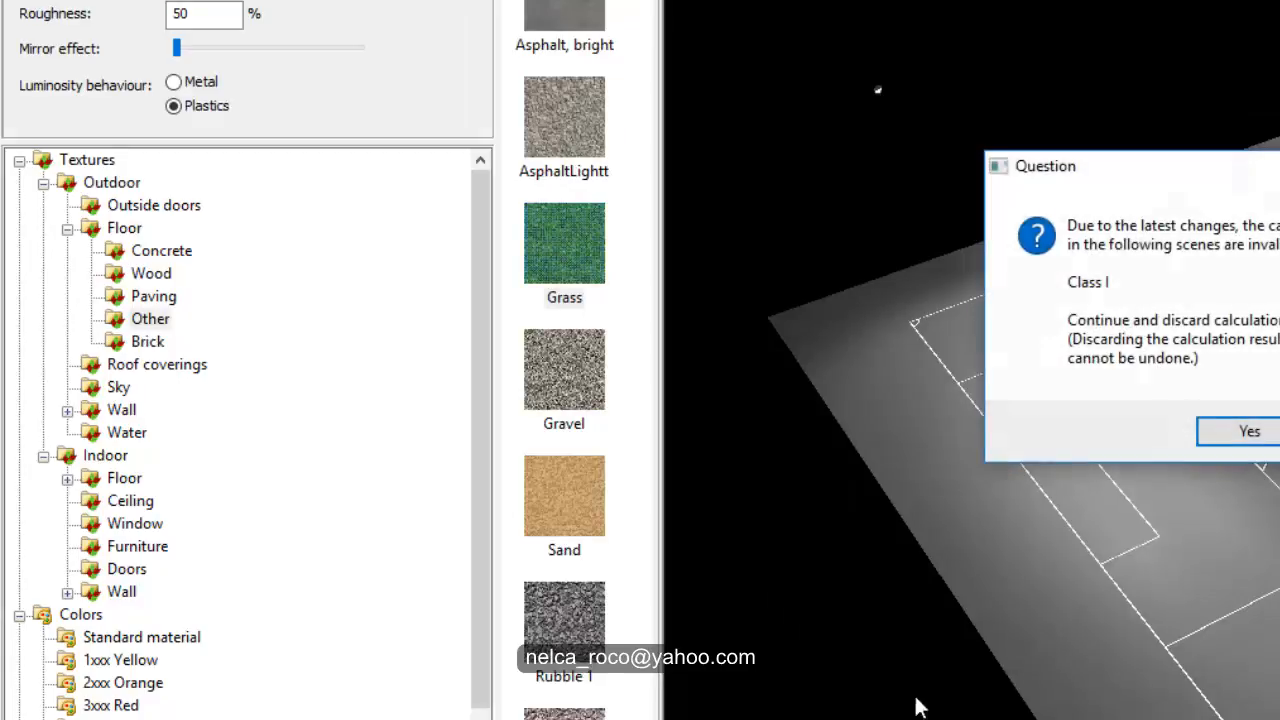
left_click(1250, 434)
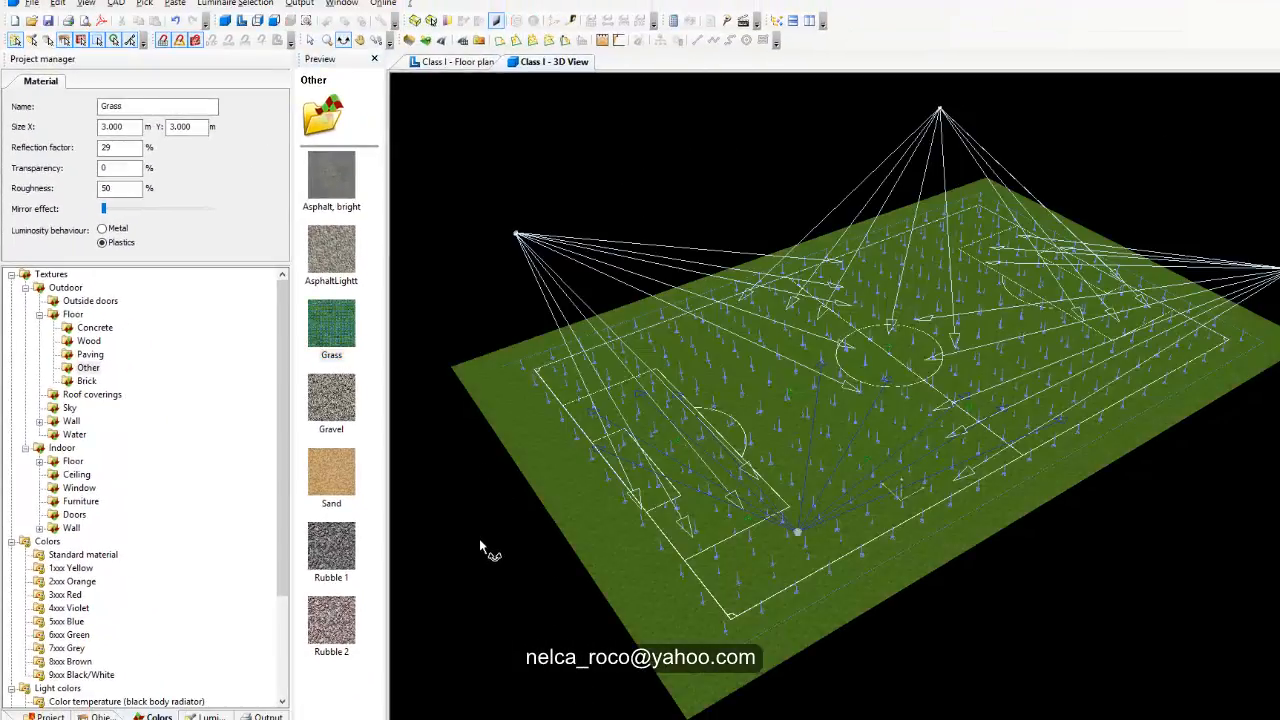
Examine the grass-covered field and its calculation points up close in the Class I 3D view.
left_click_drag(486, 543, 488, 506)
scroll(488, 508, "up", 3)
left_click_drag(486, 554, 433, 557)
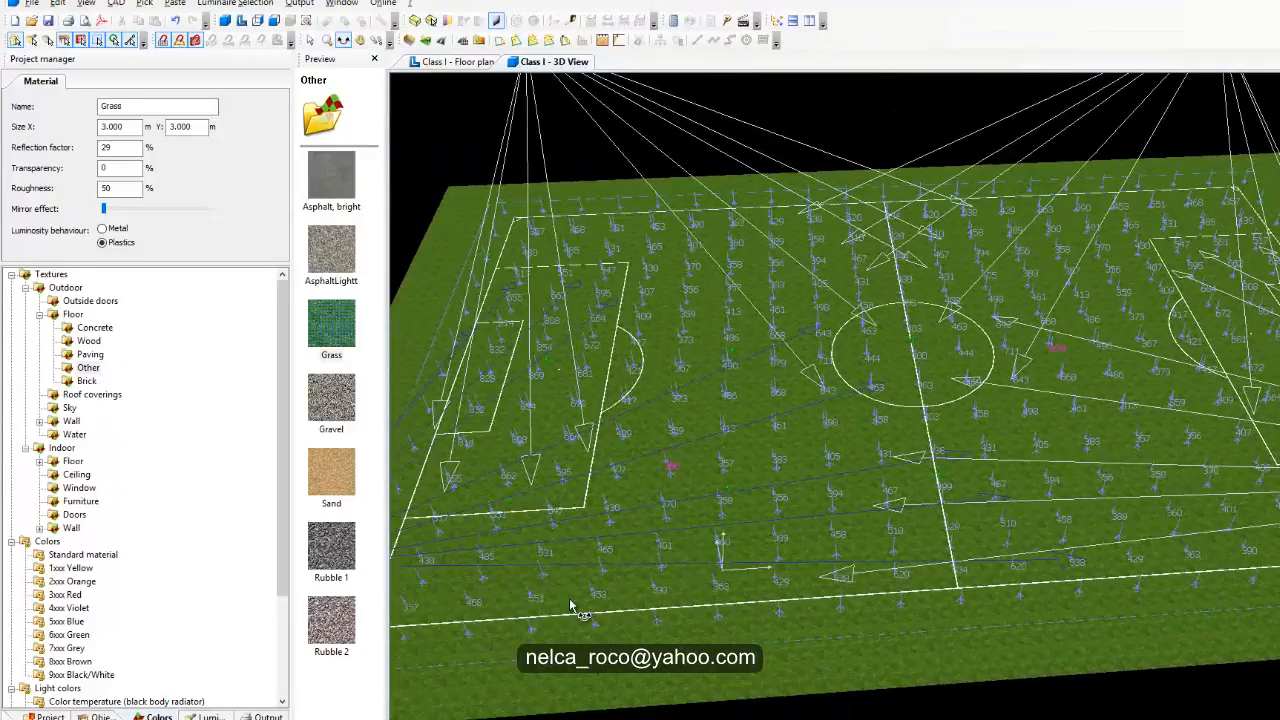
left_click_drag(569, 599, 648, 580)
middle_click_drag(648, 575, 661, 499)
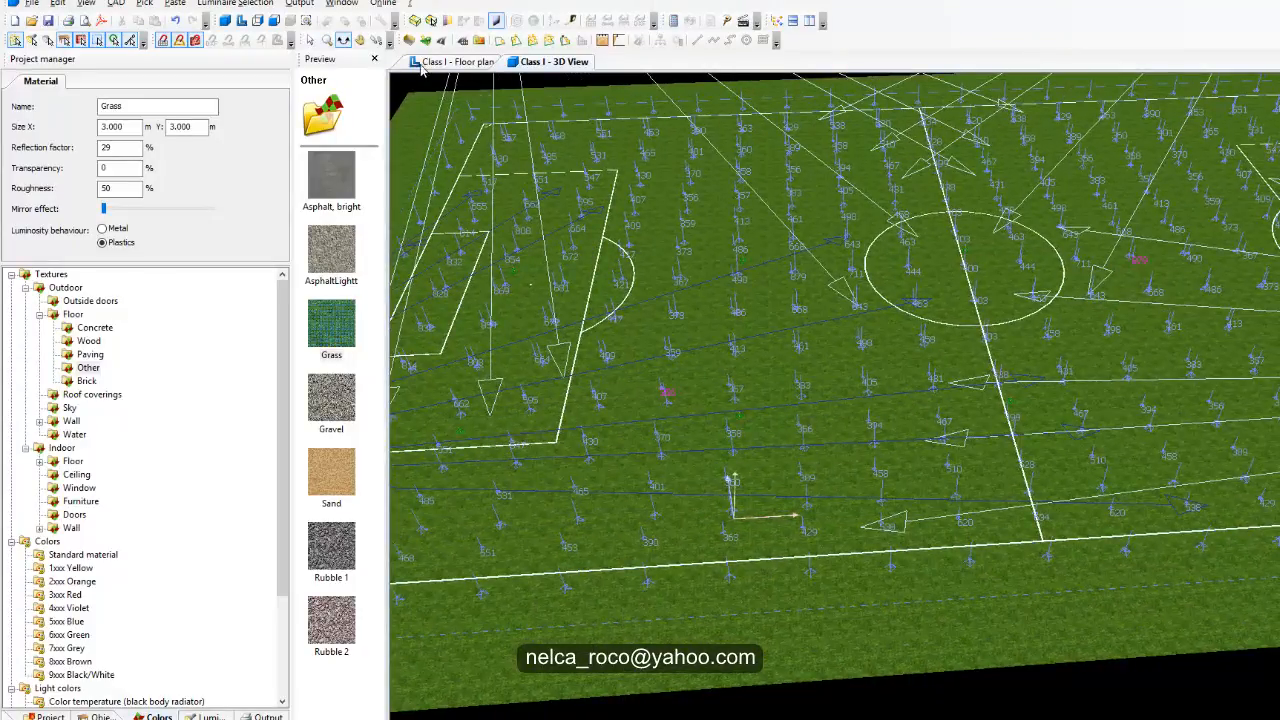
middle_click_drag(580, 283, 671, 270)
Select Ground Element 1 beside the pitch to inspect its extent and properties, and clear the selection.
left_click(310, 40)
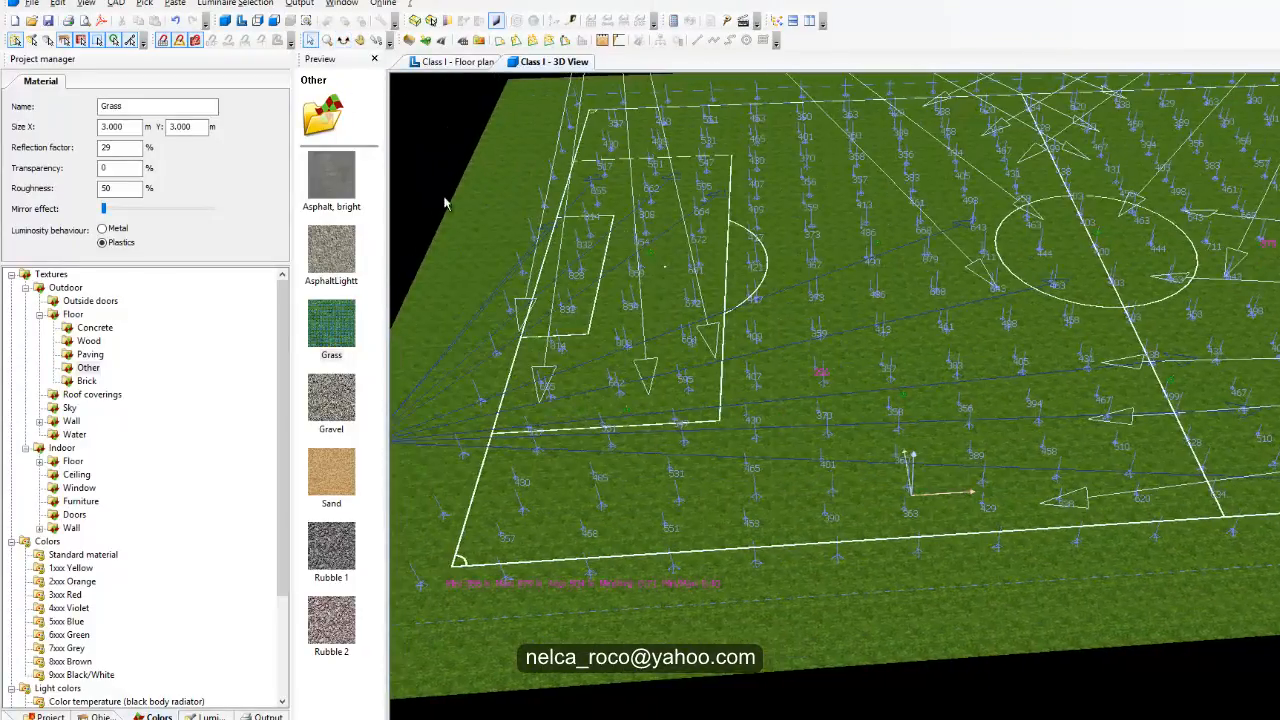
left_click(451, 278)
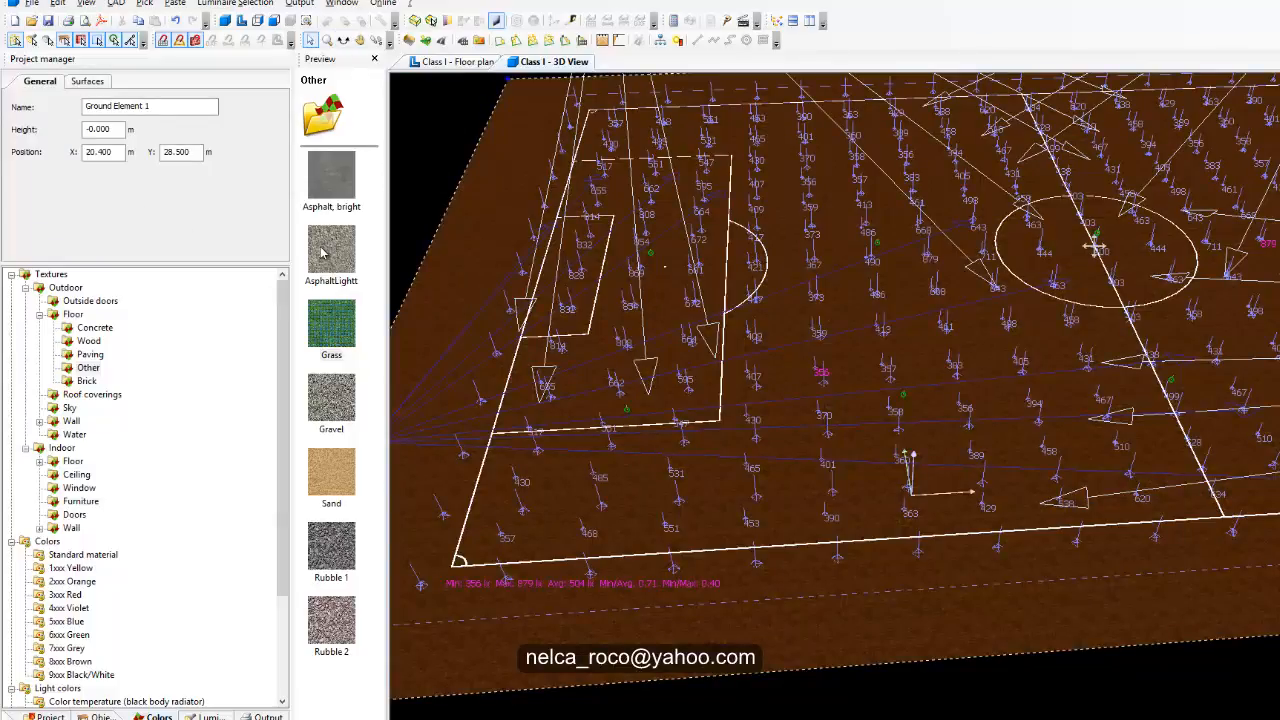
middle_click_drag(451, 176, 603, 463)
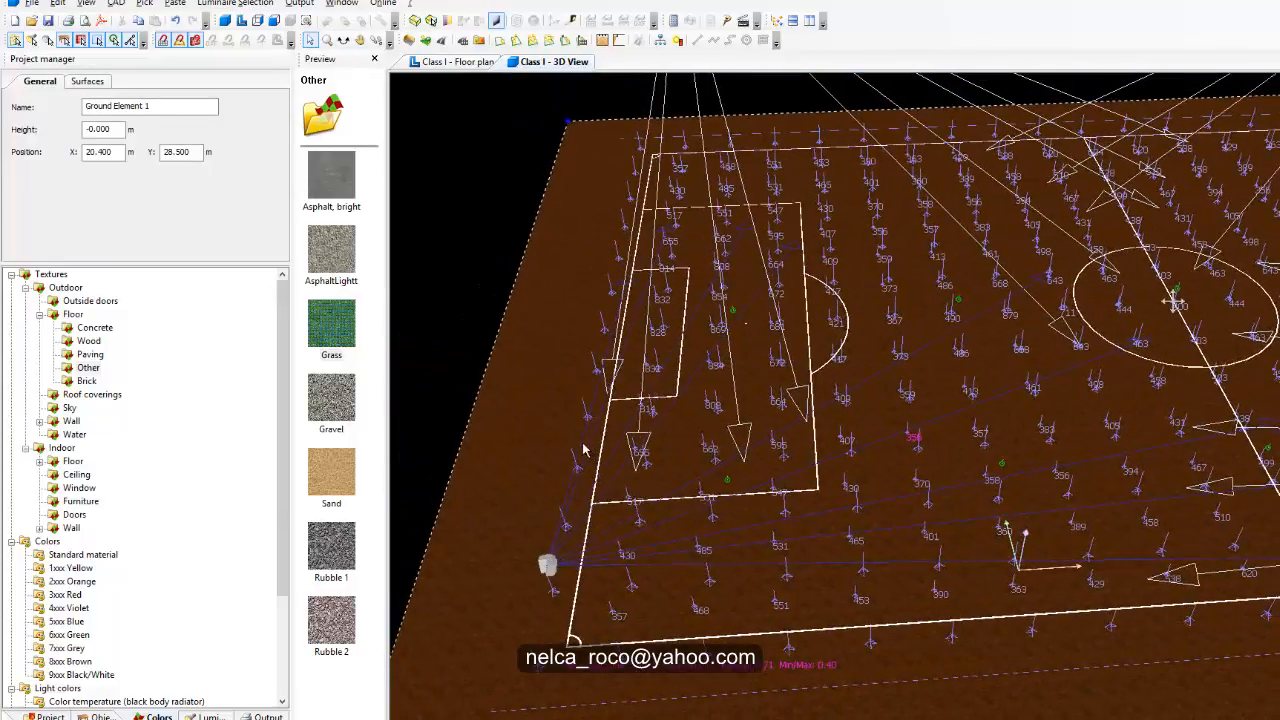
left_click(428, 325)
middle_click_drag(458, 476, 491, 290)
left_click_drag(530, 394, 580, 418)
left_click(478, 149)
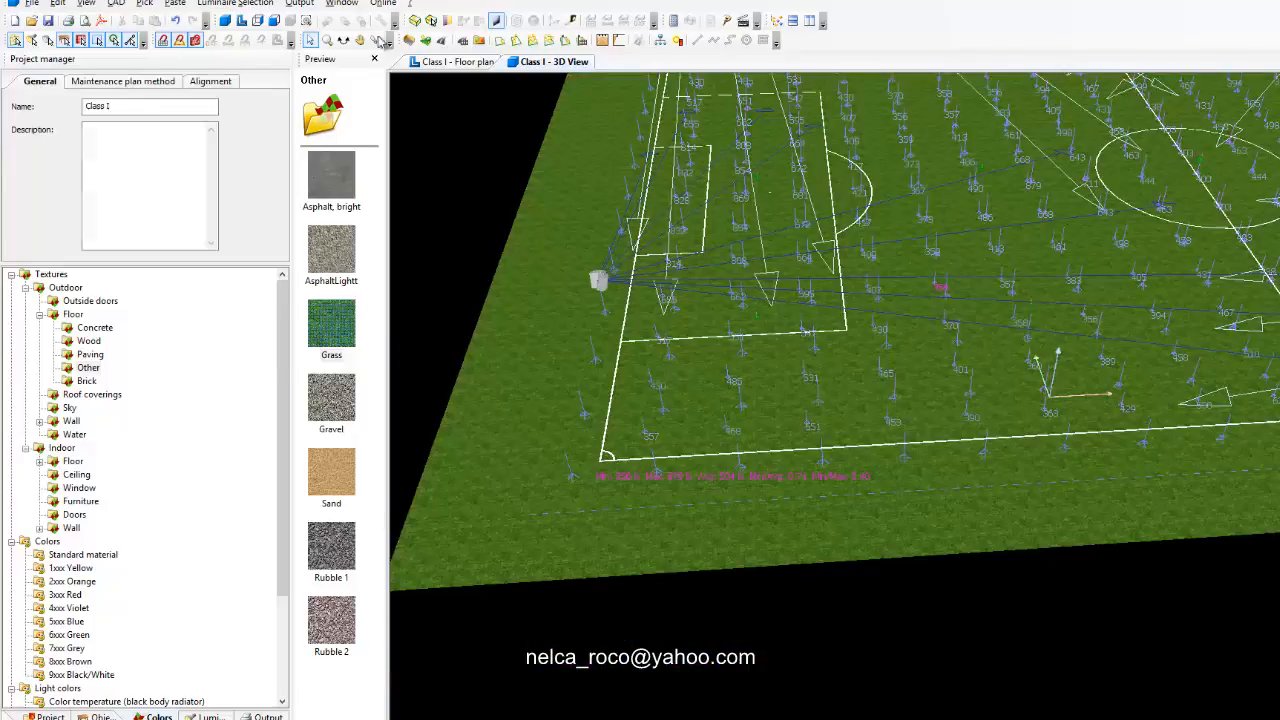
Examine the entire grass field with its floodlight aiming lines from a corner in the Class I 3D view.
left_click(345, 41)
left_click_drag(462, 225, 584, 366)
key("Escape")
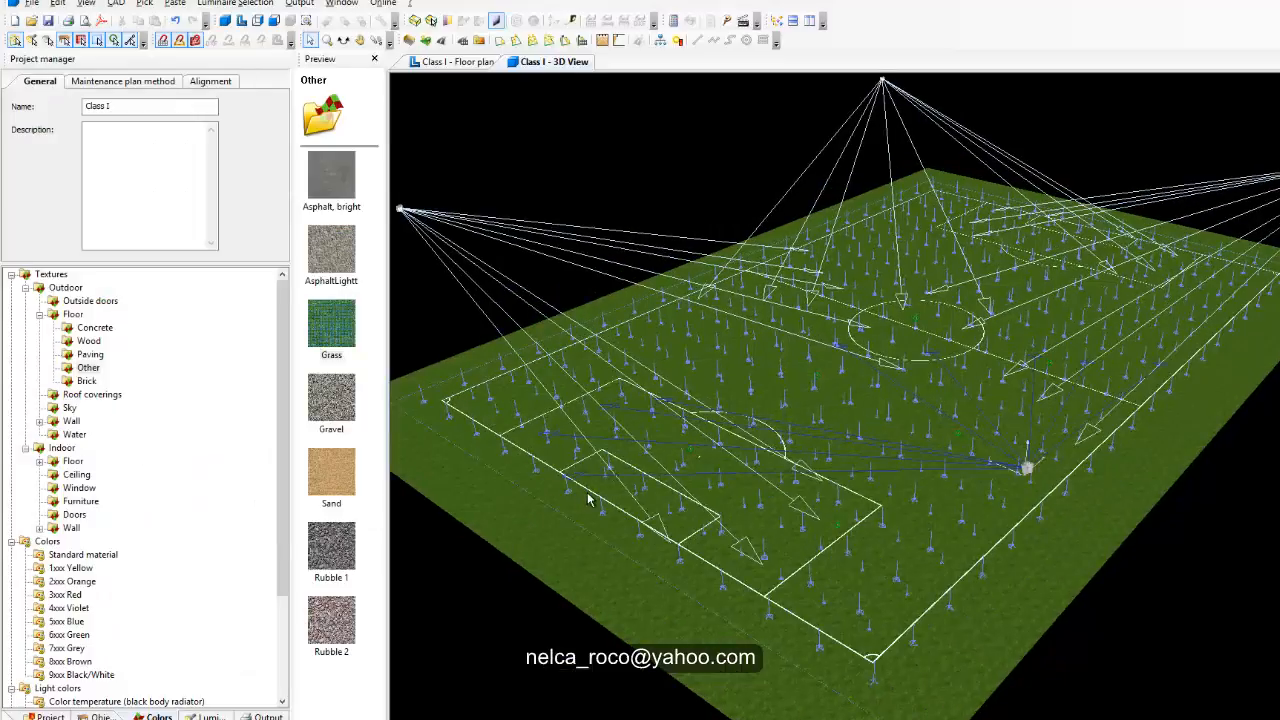
left_click(590, 495)
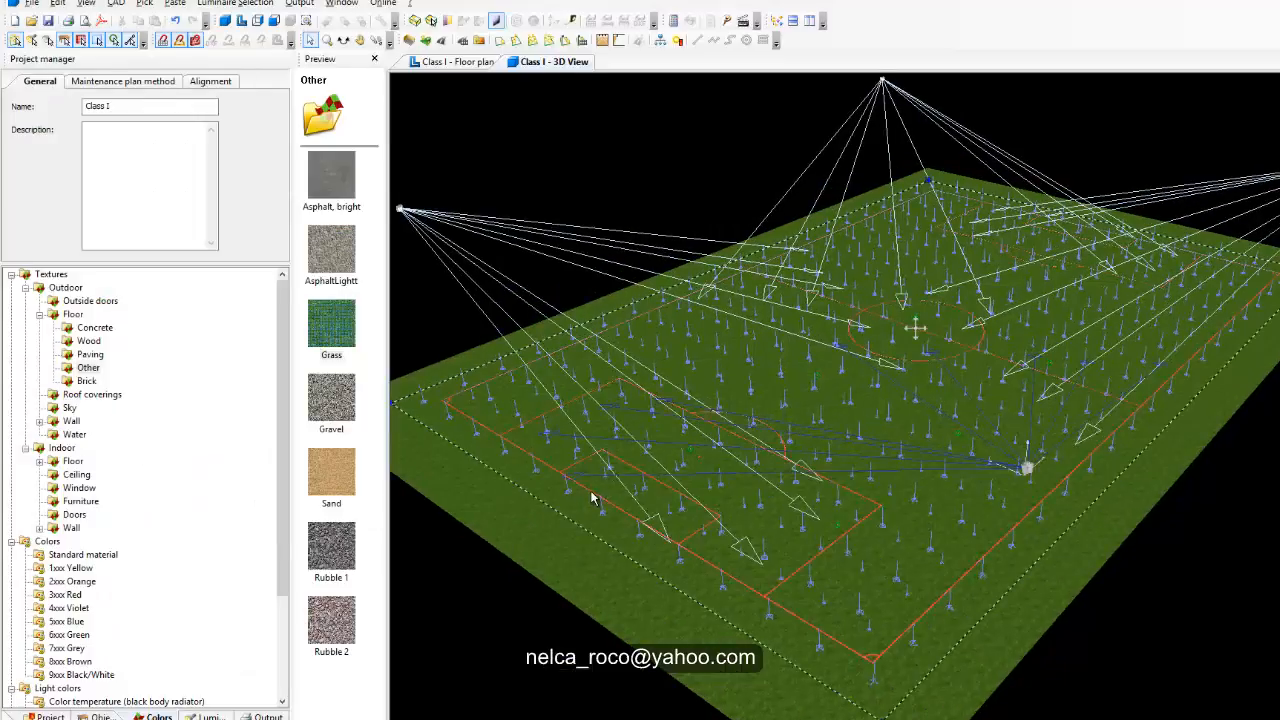
left_click(648, 175)
scroll(532, 436, "down", 2)
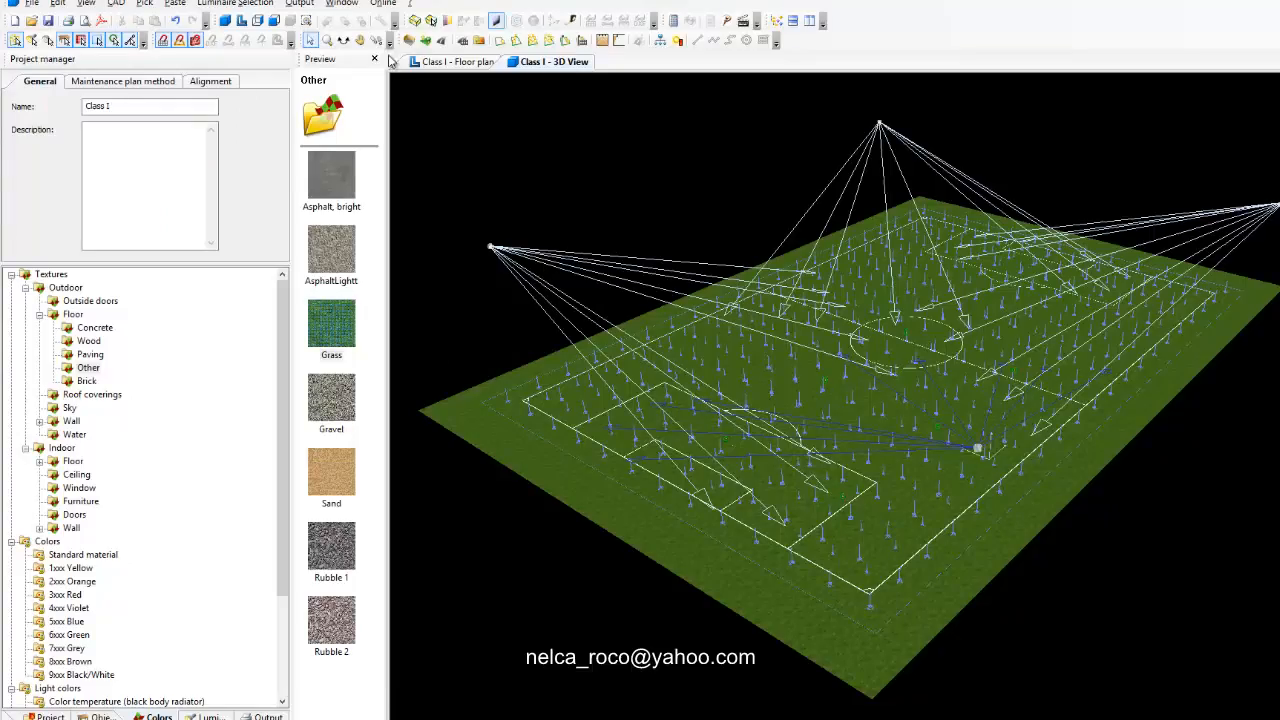
Recalculate the Class I scene and view the lit grass field from another side in 3D.
left_click(343, 40)
left_click_drag(562, 196, 948, 645)
scroll(672, 458, "up", 2)
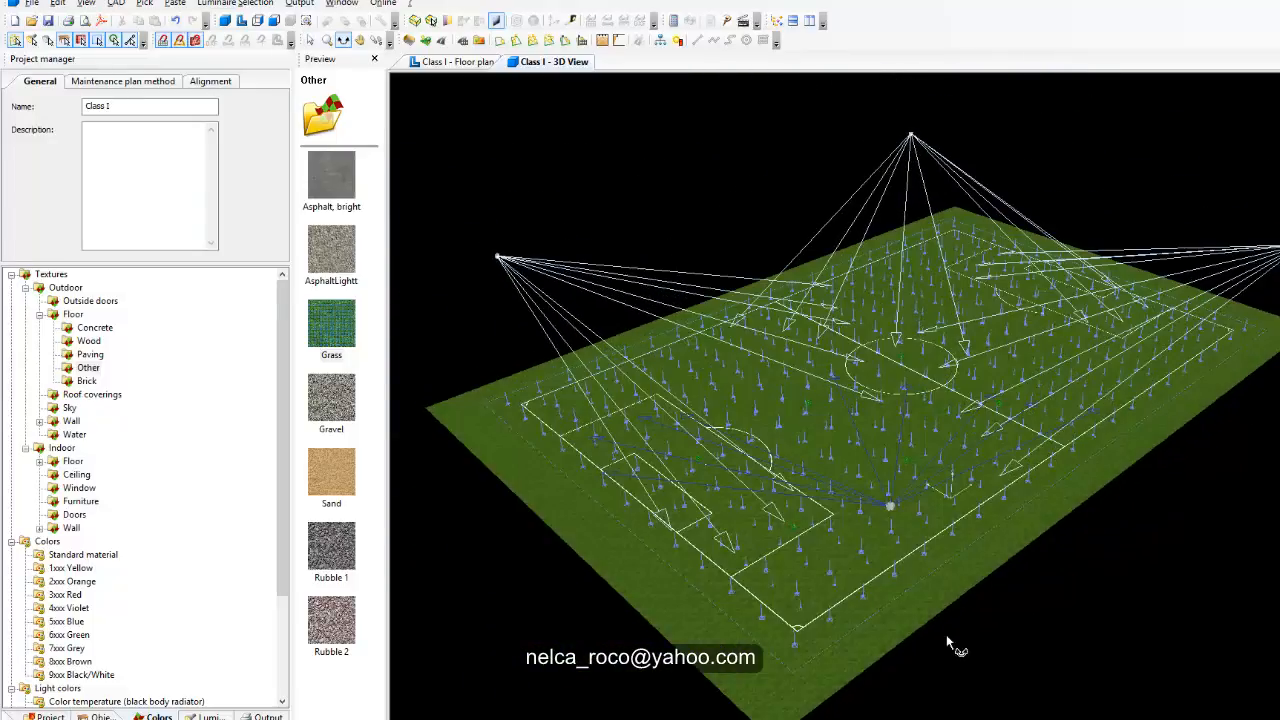
left_click(674, 42)
left_click(829, 603)
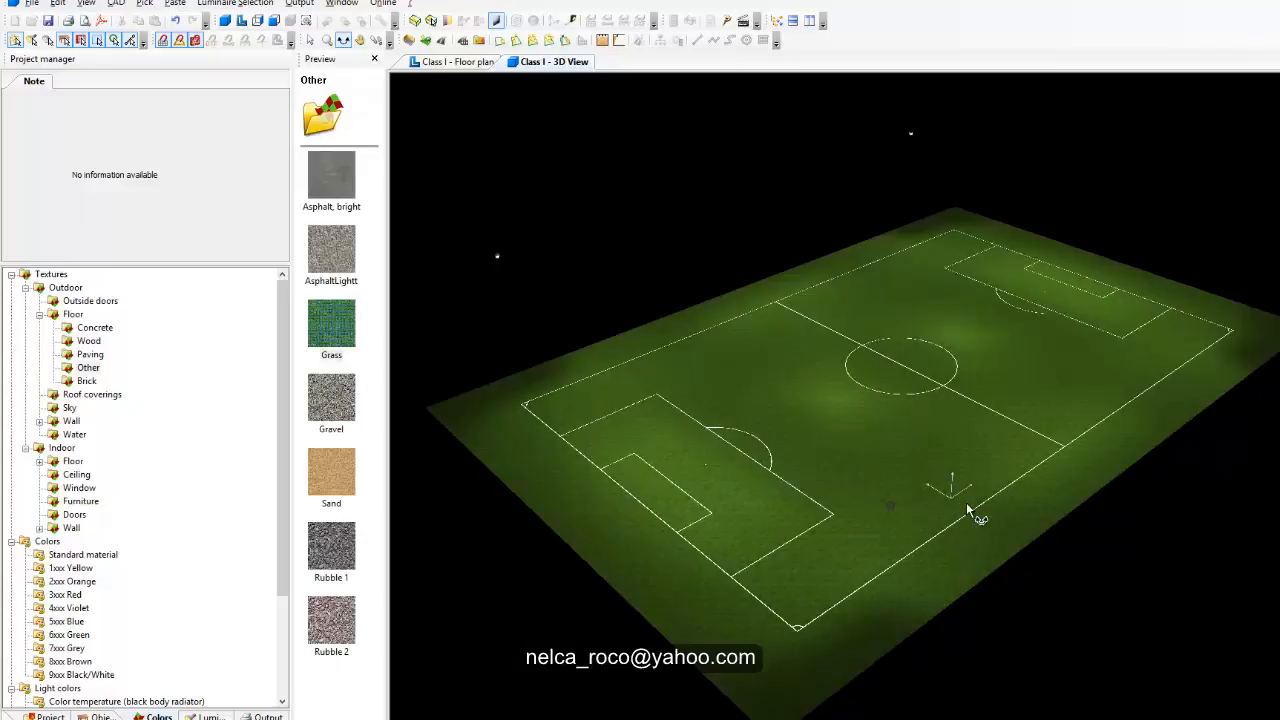
left_click_drag(969, 514, 787, 478)
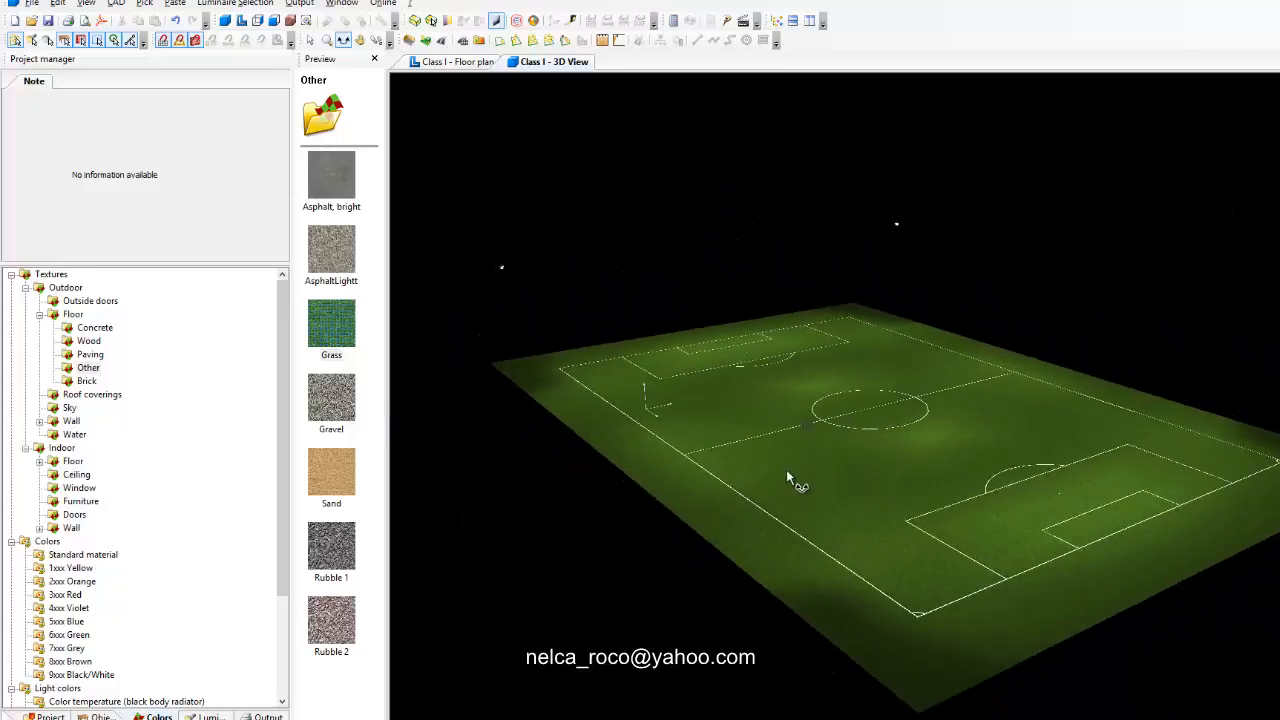
In the Class I floor plan, insert a standard cone 20 m long at position 0, 0, 0, discarding the calculation results.
left_click(443, 64)
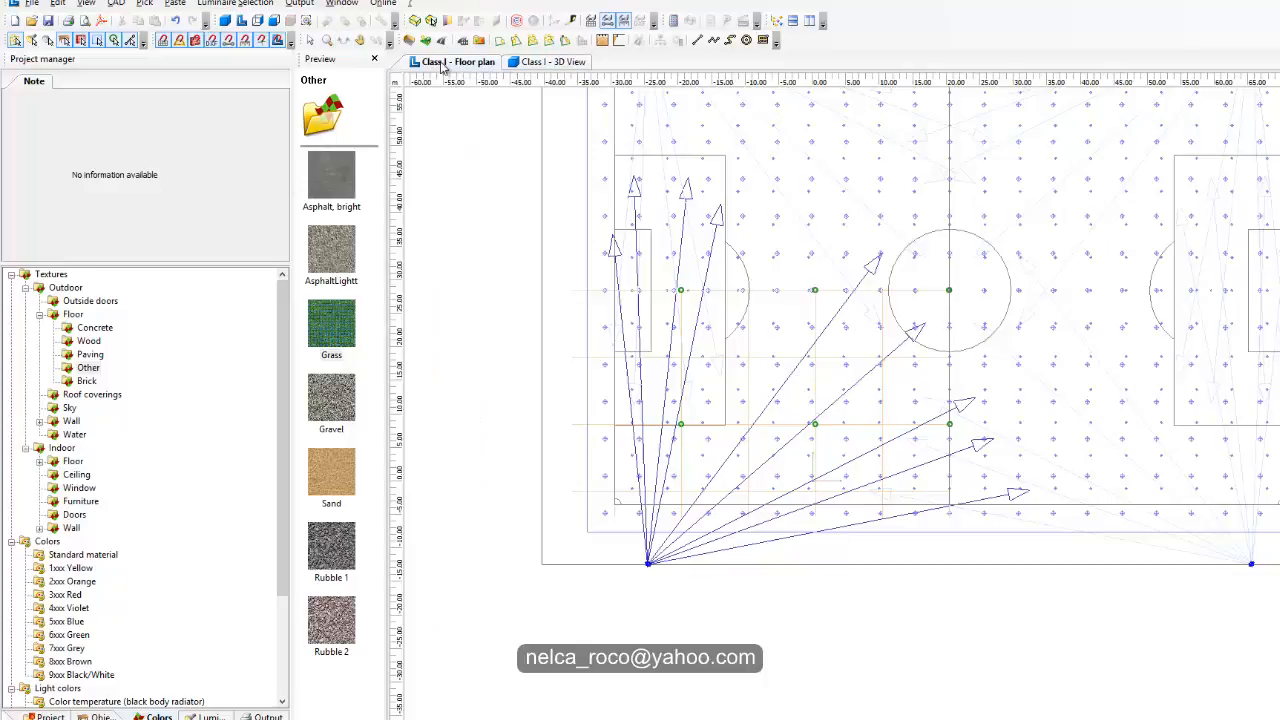
scroll(604, 254, "down", 3)
middle_click_drag(608, 274, 597, 317)
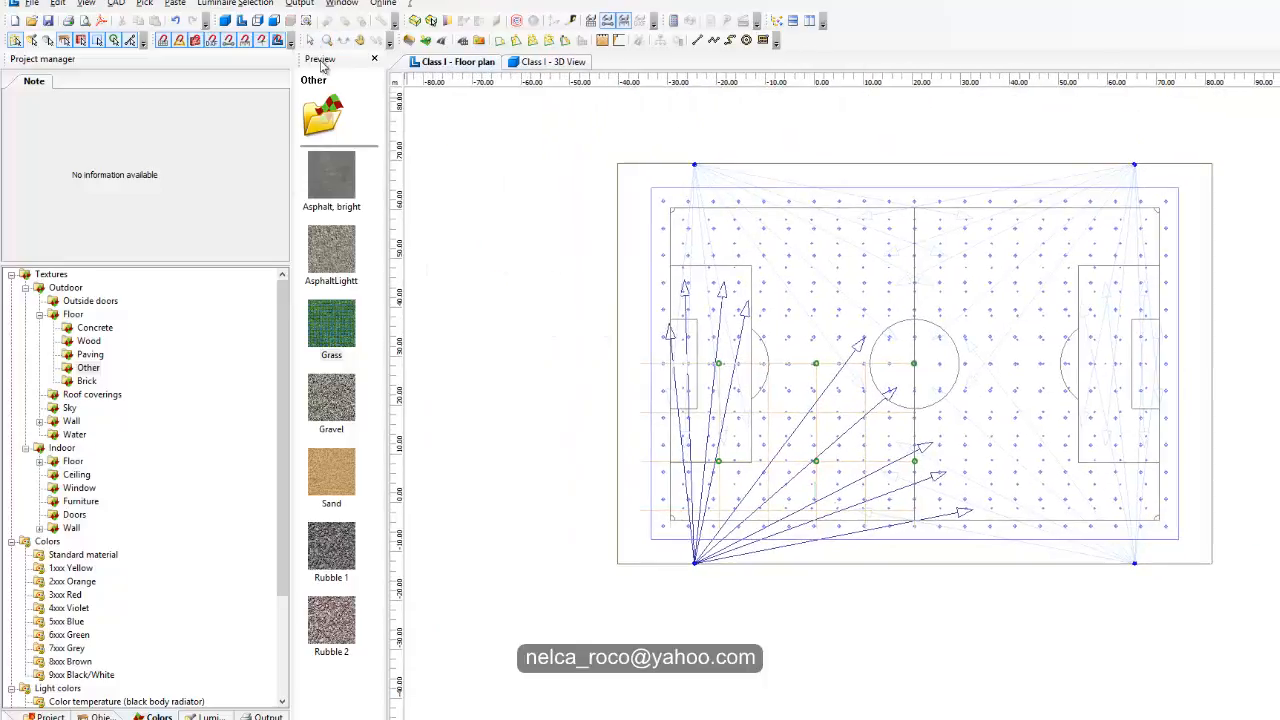
left_click(310, 40)
left_click(100, 716)
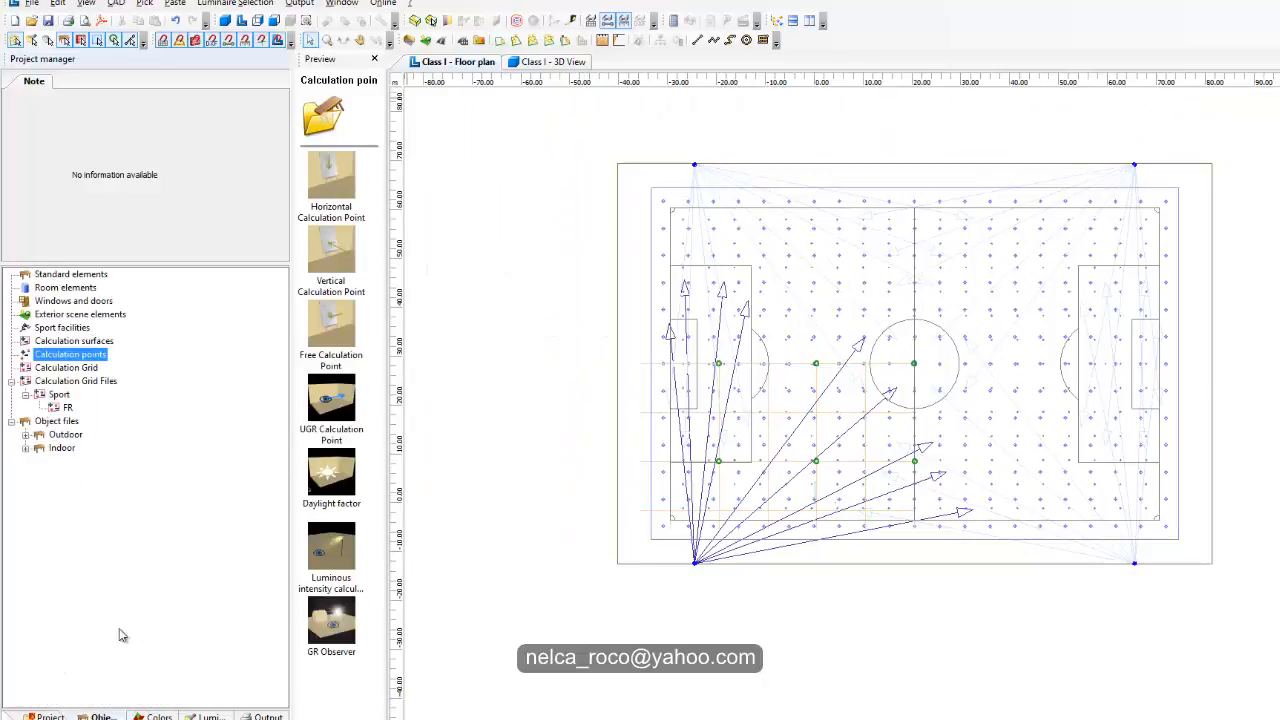
left_click(65, 276)
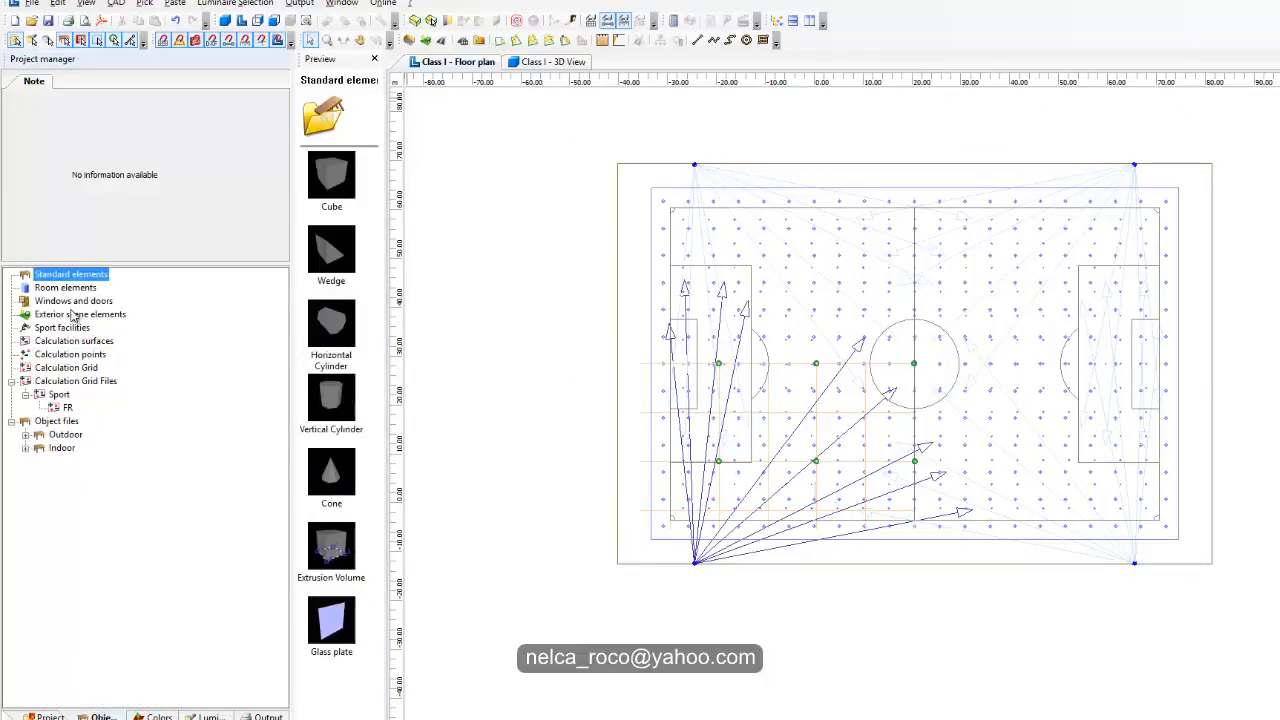
left_click(345, 477)
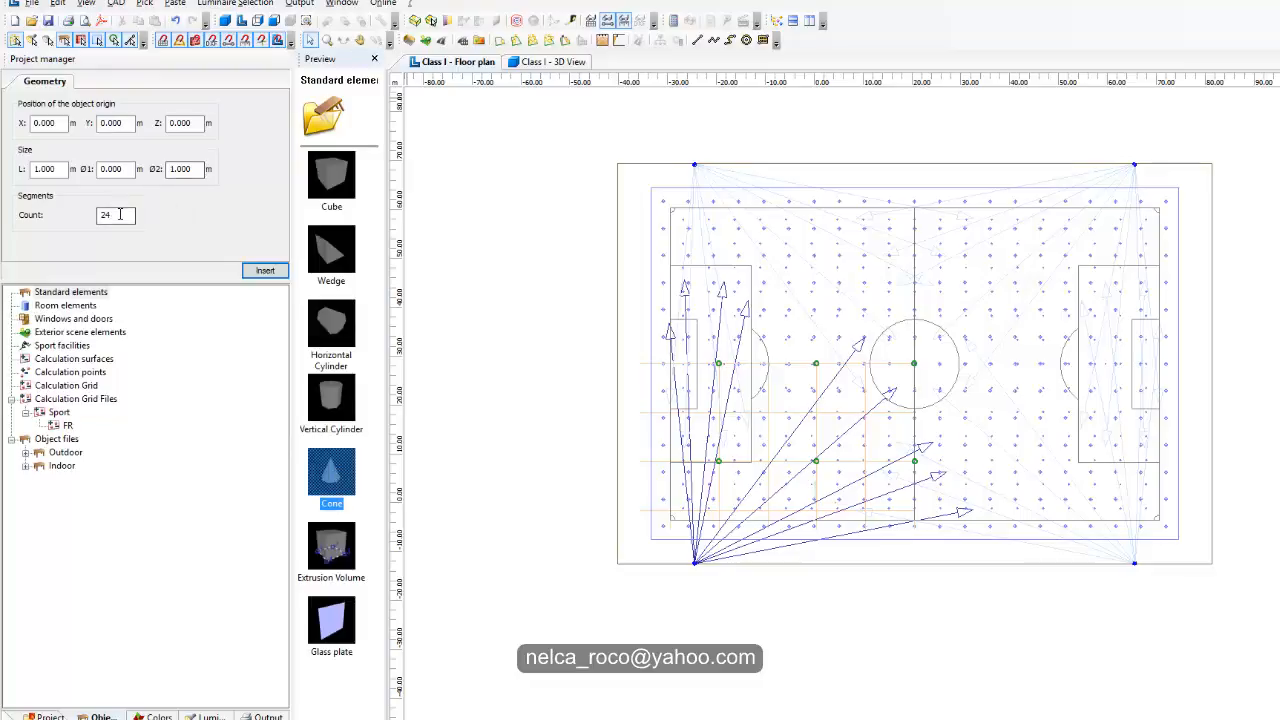
double_click(48, 169)
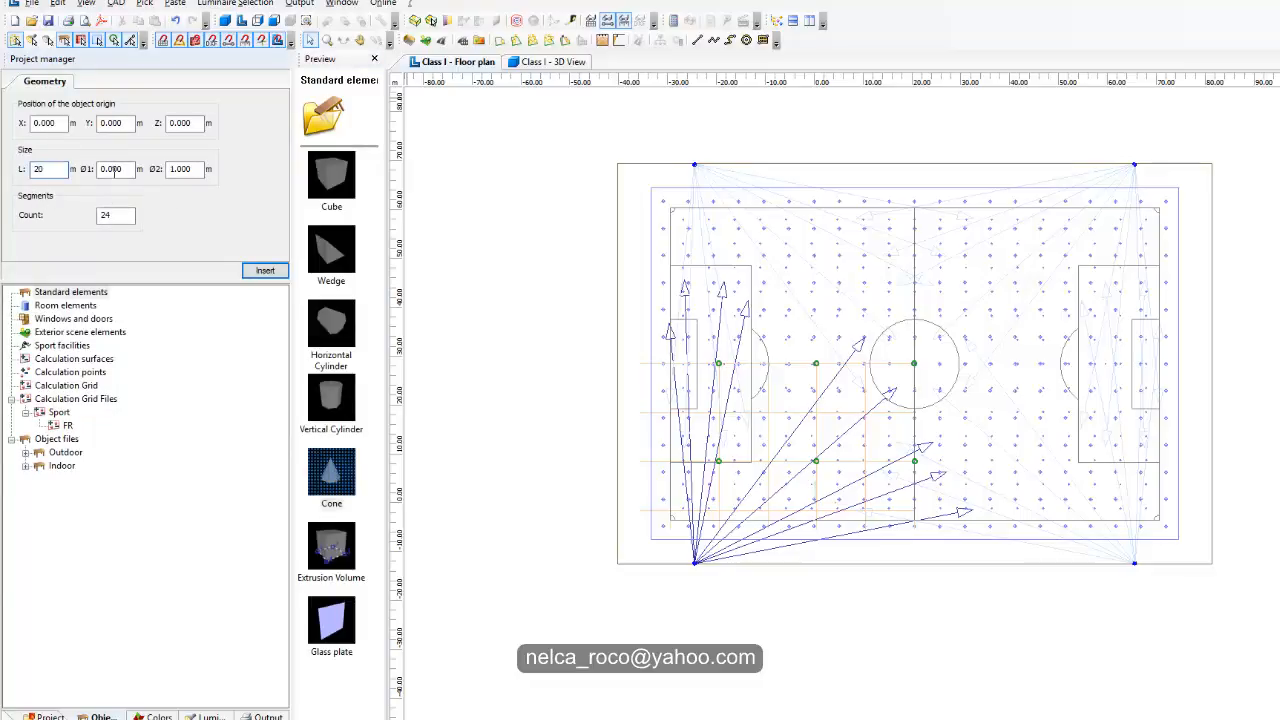
double_click(101, 168)
key("Tab")
left_click(264, 269)
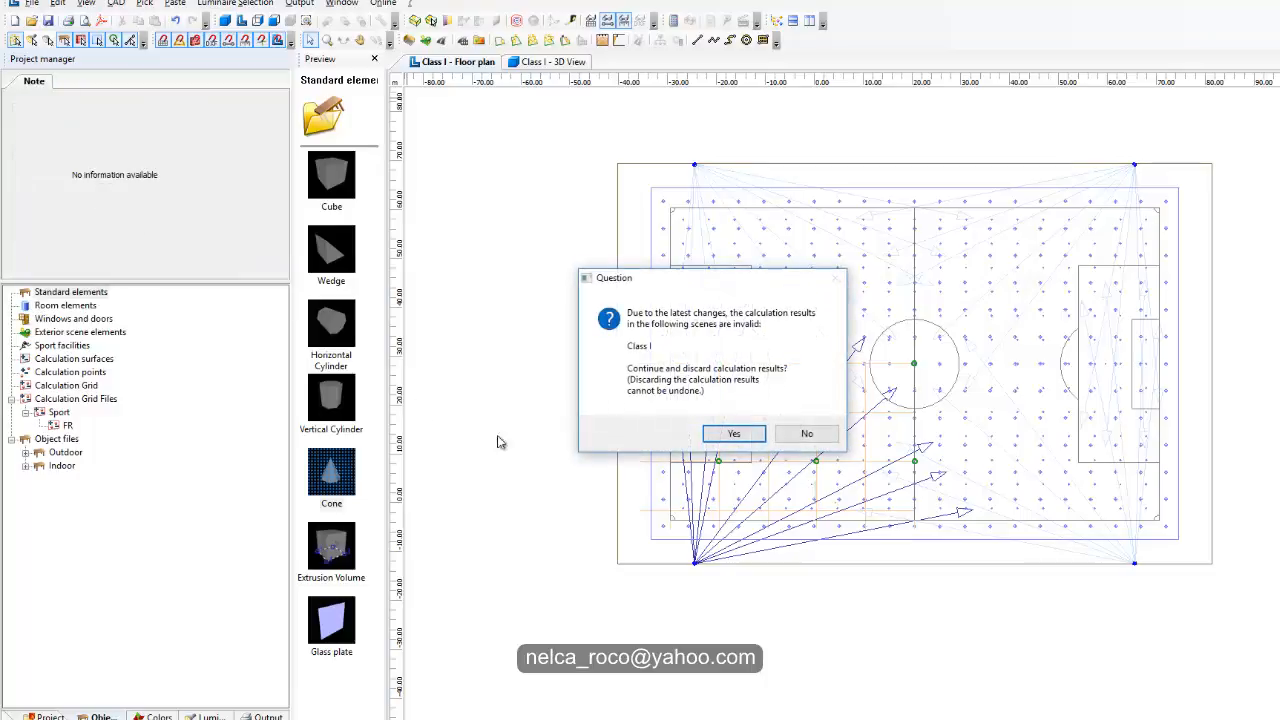
left_click(732, 434)
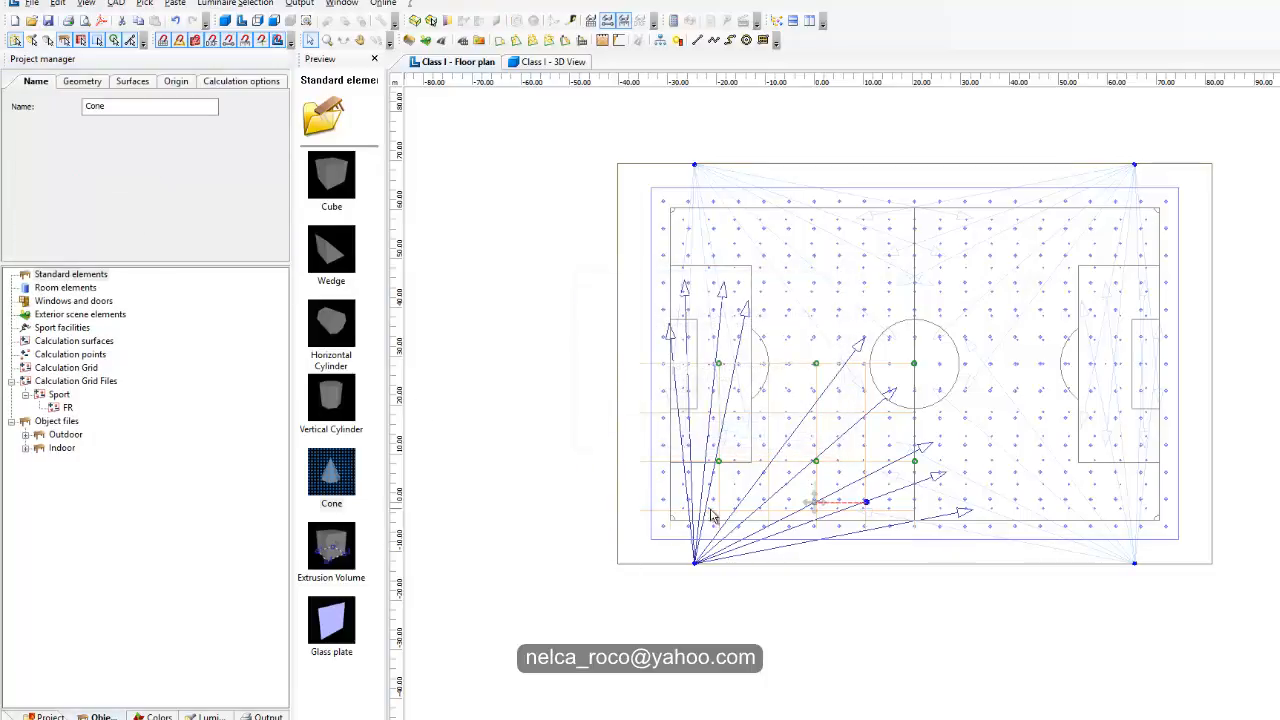
In the Class I 3D view, select the cone pole and set its rotation about X to 180°.
left_click(532, 62)
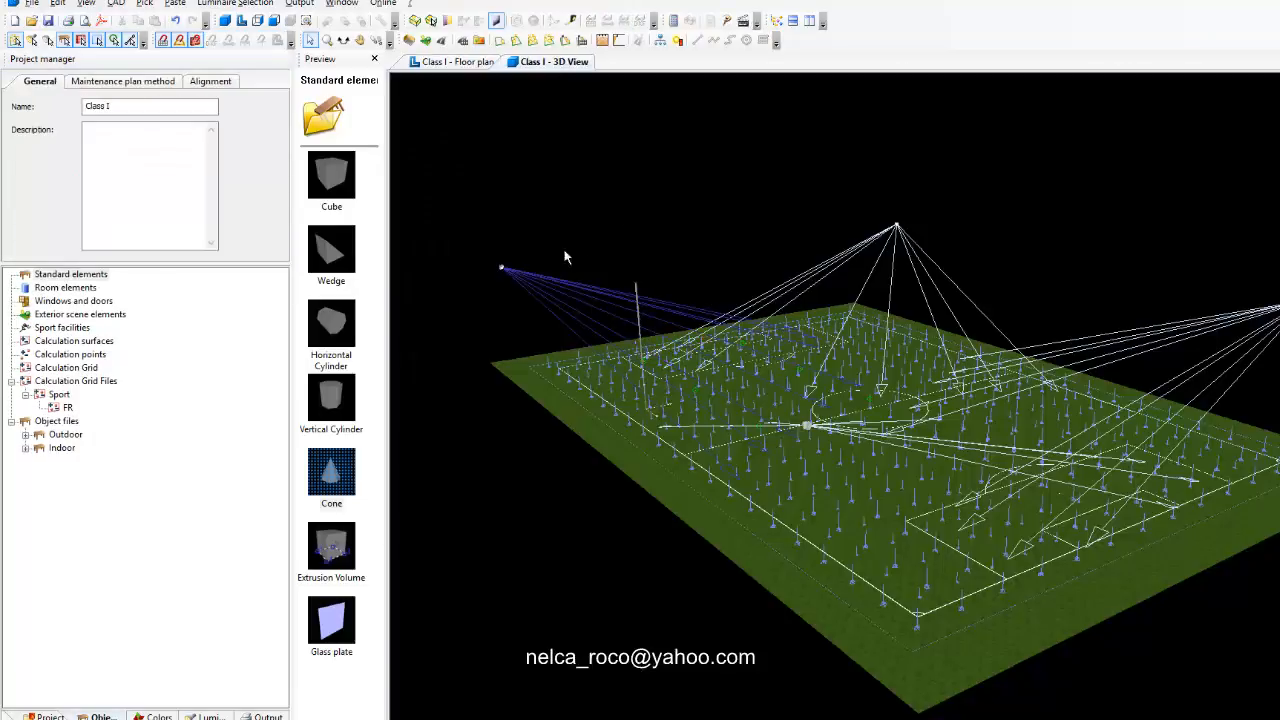
left_click(343, 40)
left_click_drag(431, 208, 680, 171)
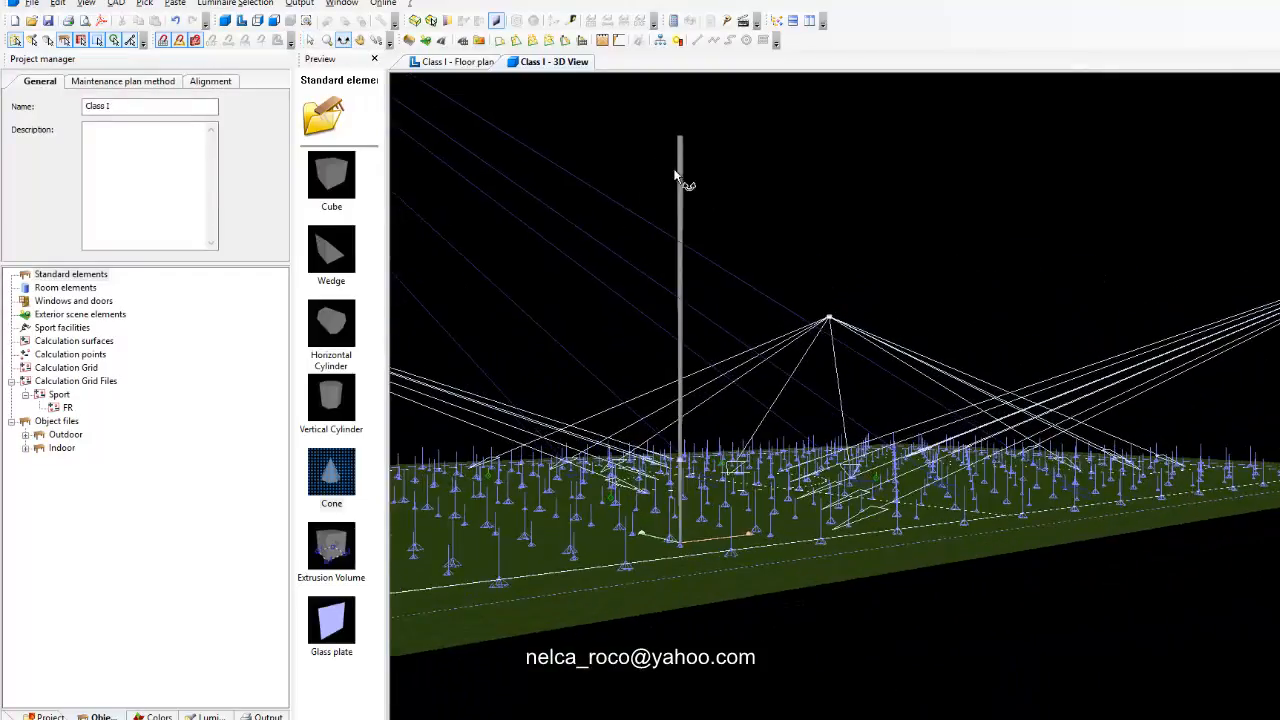
left_click(310, 40)
left_click(676, 182)
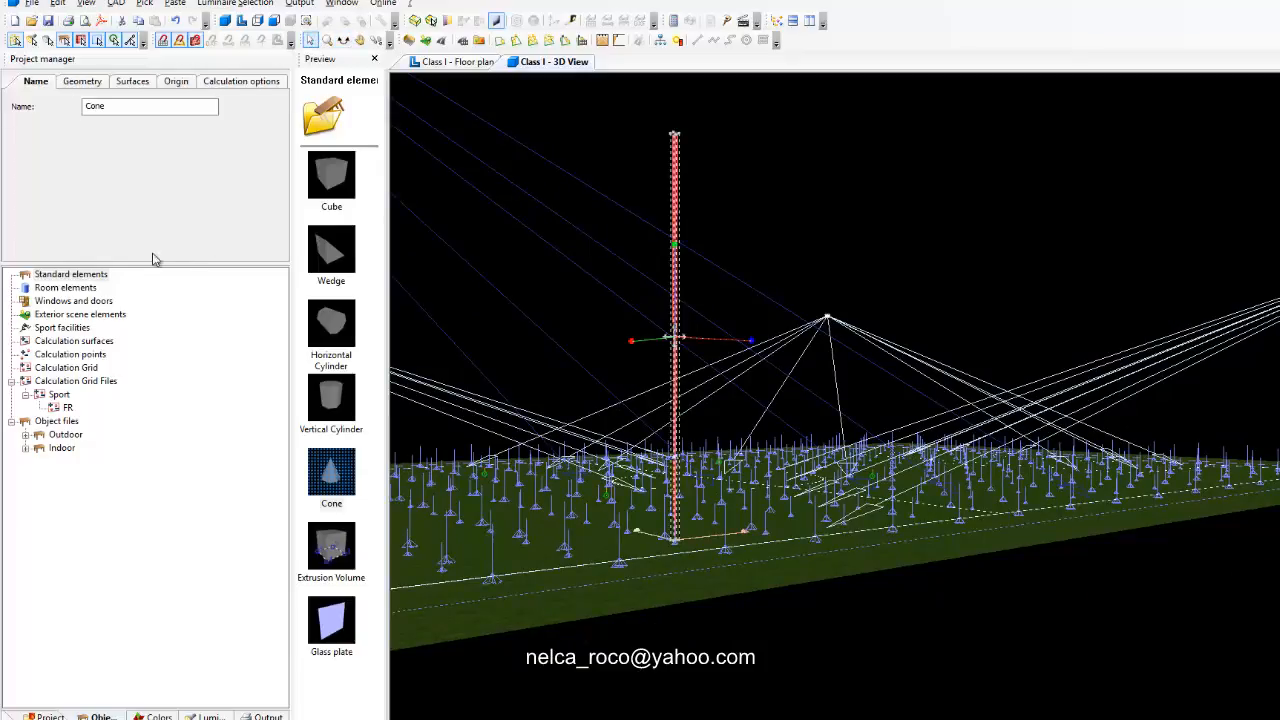
left_click(82, 81)
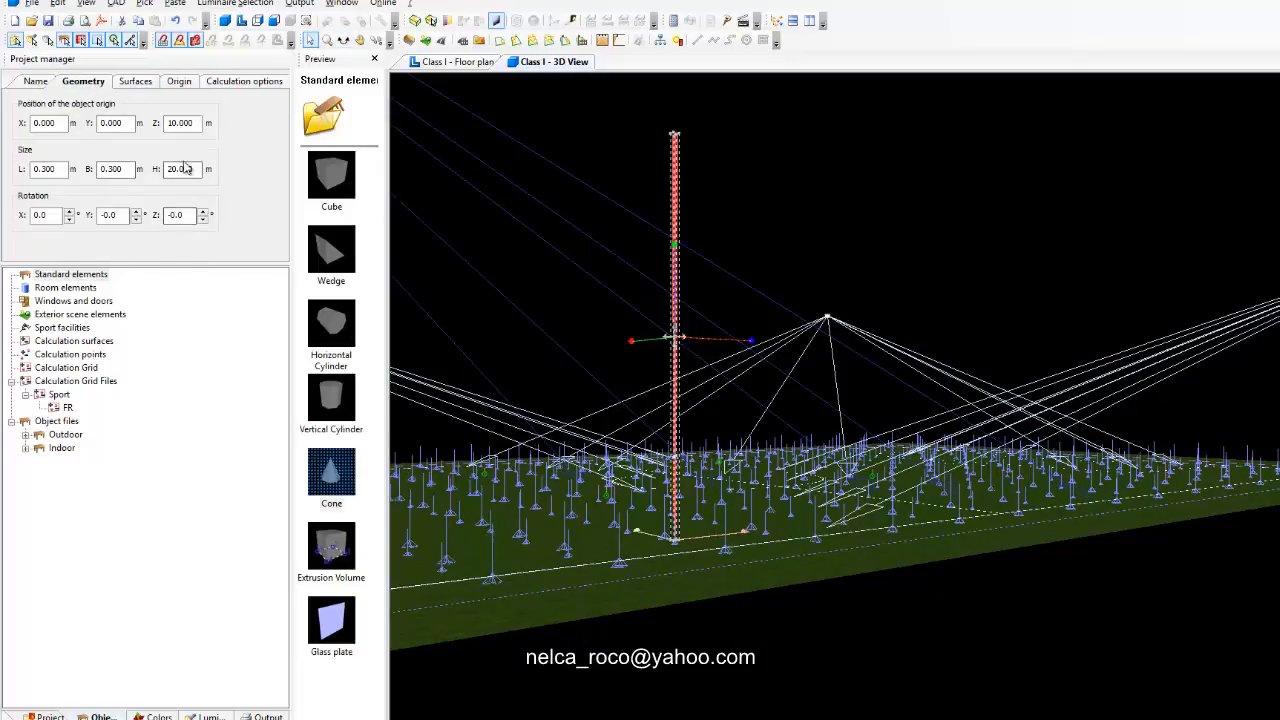
double_click(40, 215)
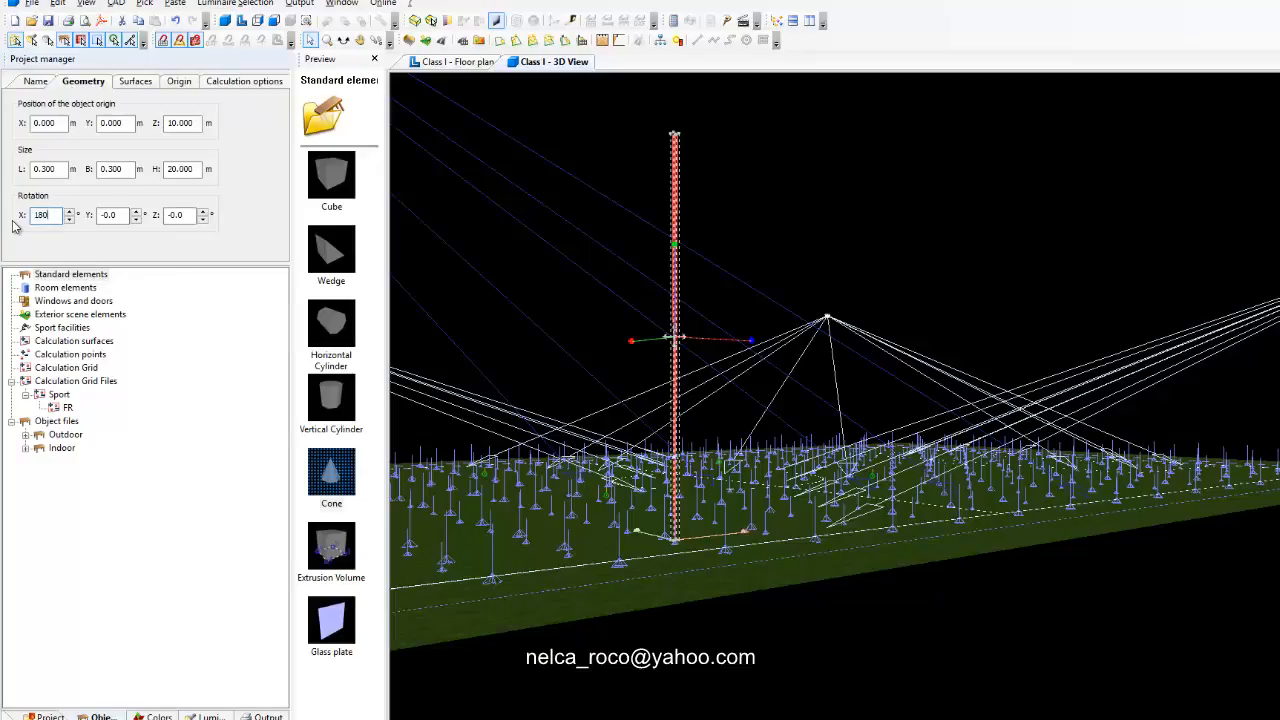
type("180")
key("Return")
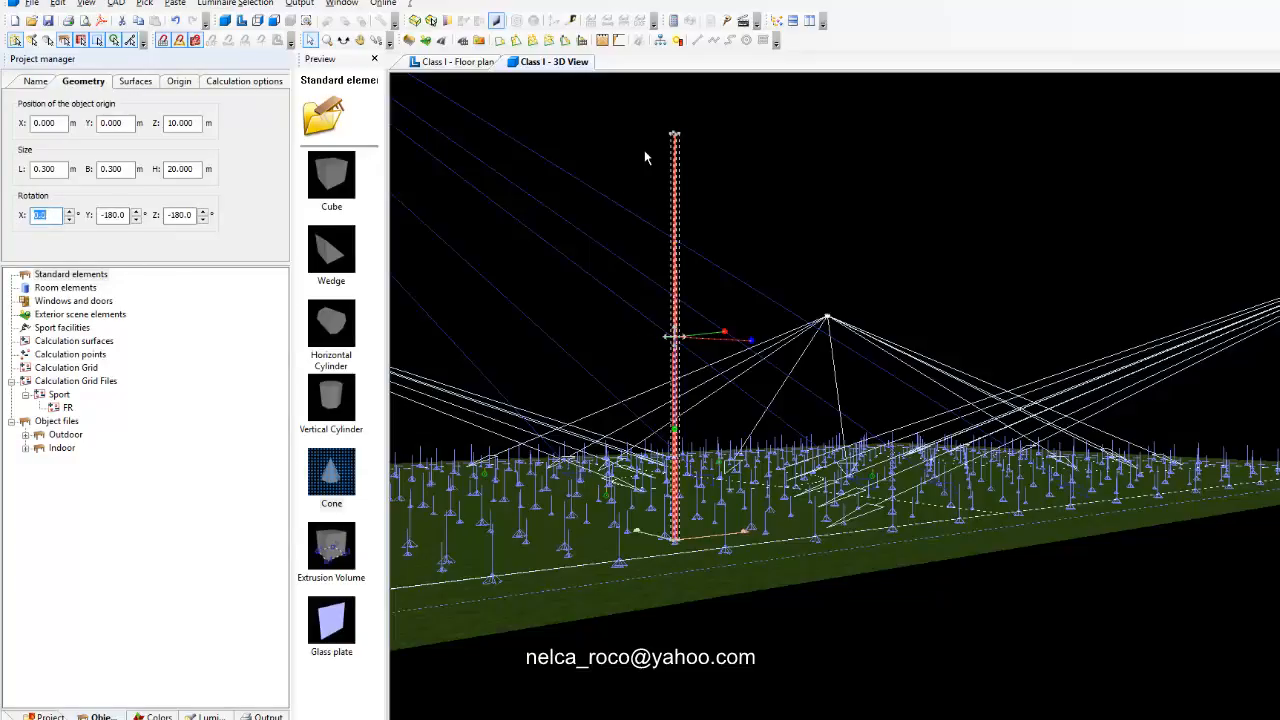
left_click(646, 157)
left_click(677, 168)
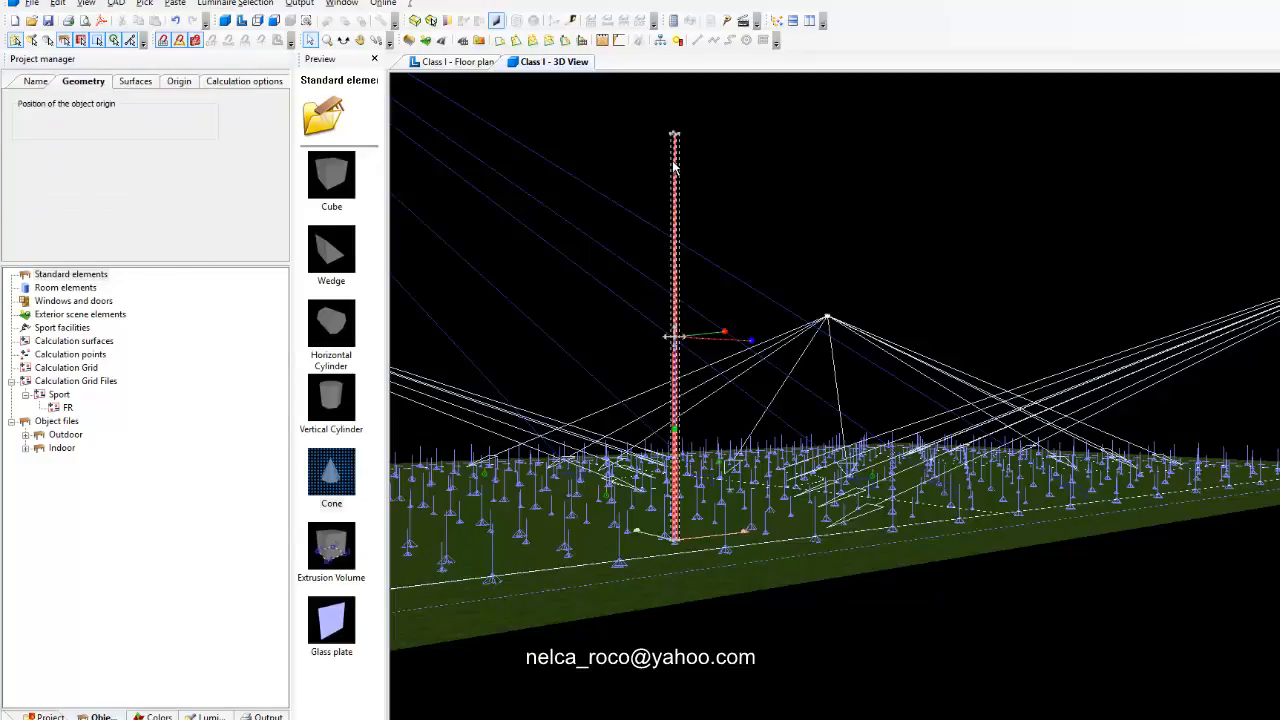
Set the cone's origin to Z 0 so that its reference point sits at the pole's base.
left_click(148, 82)
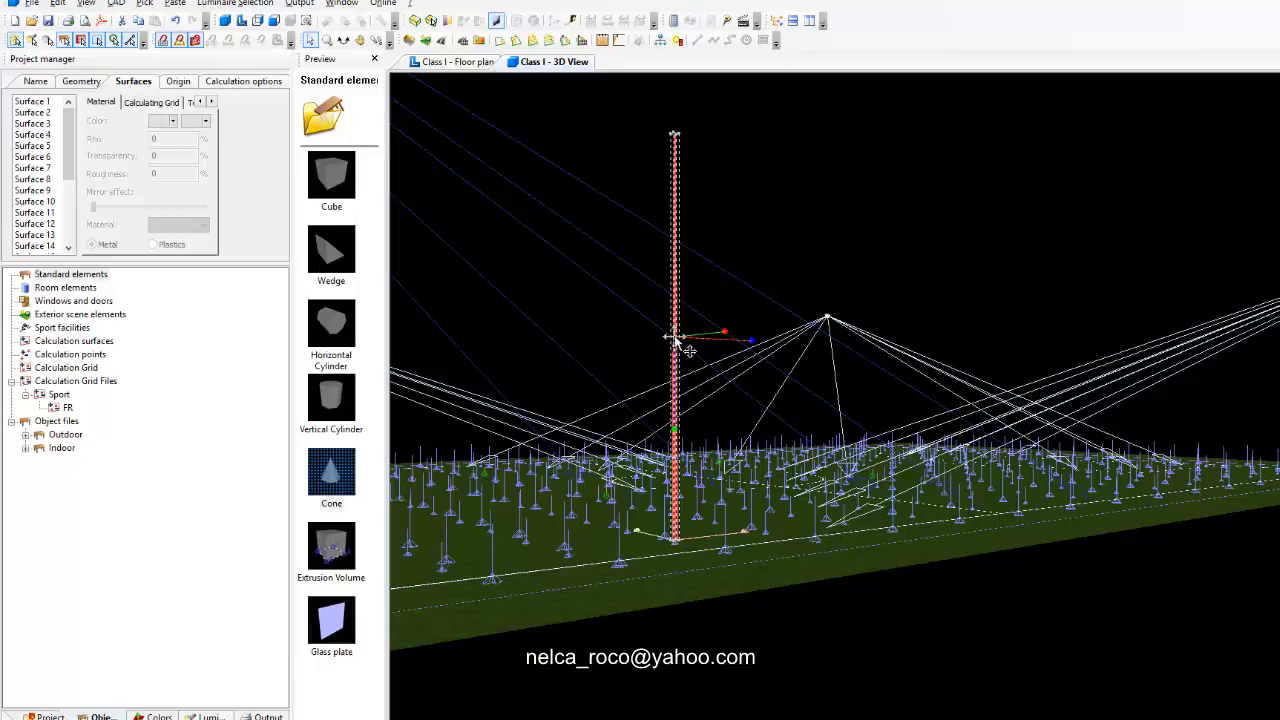
left_click(88, 85)
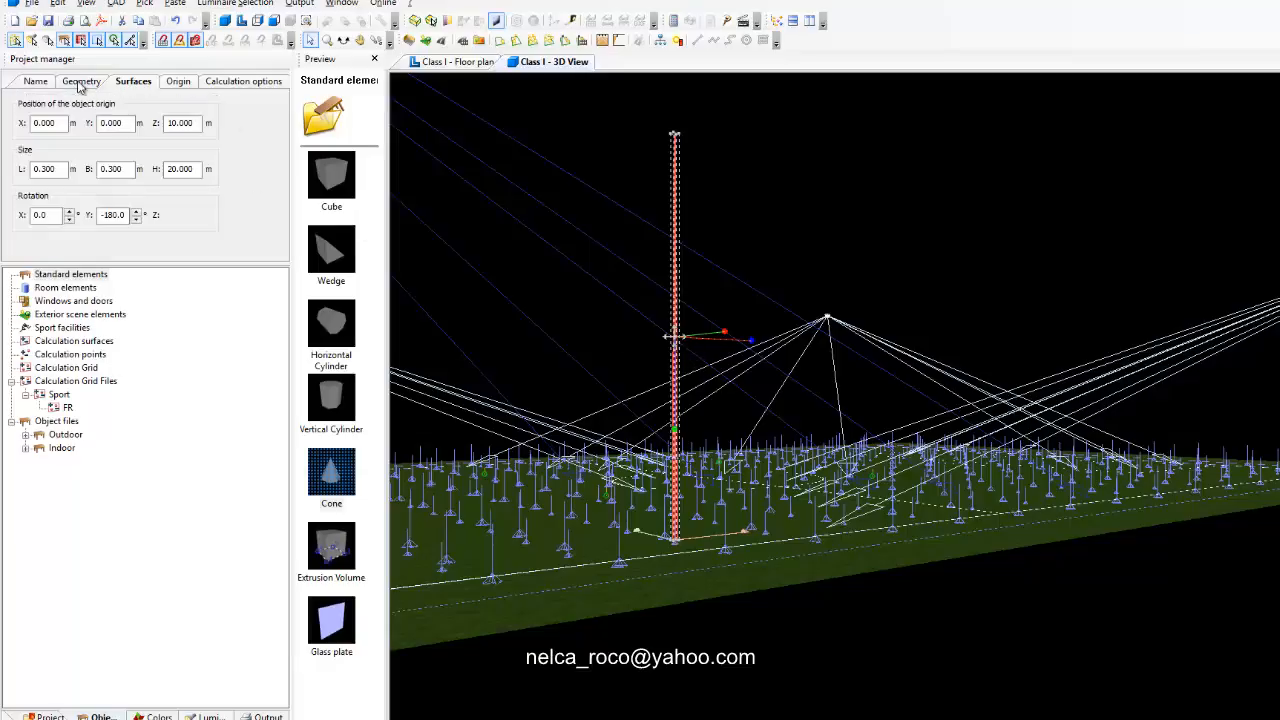
left_click(173, 85)
left_click(120, 221)
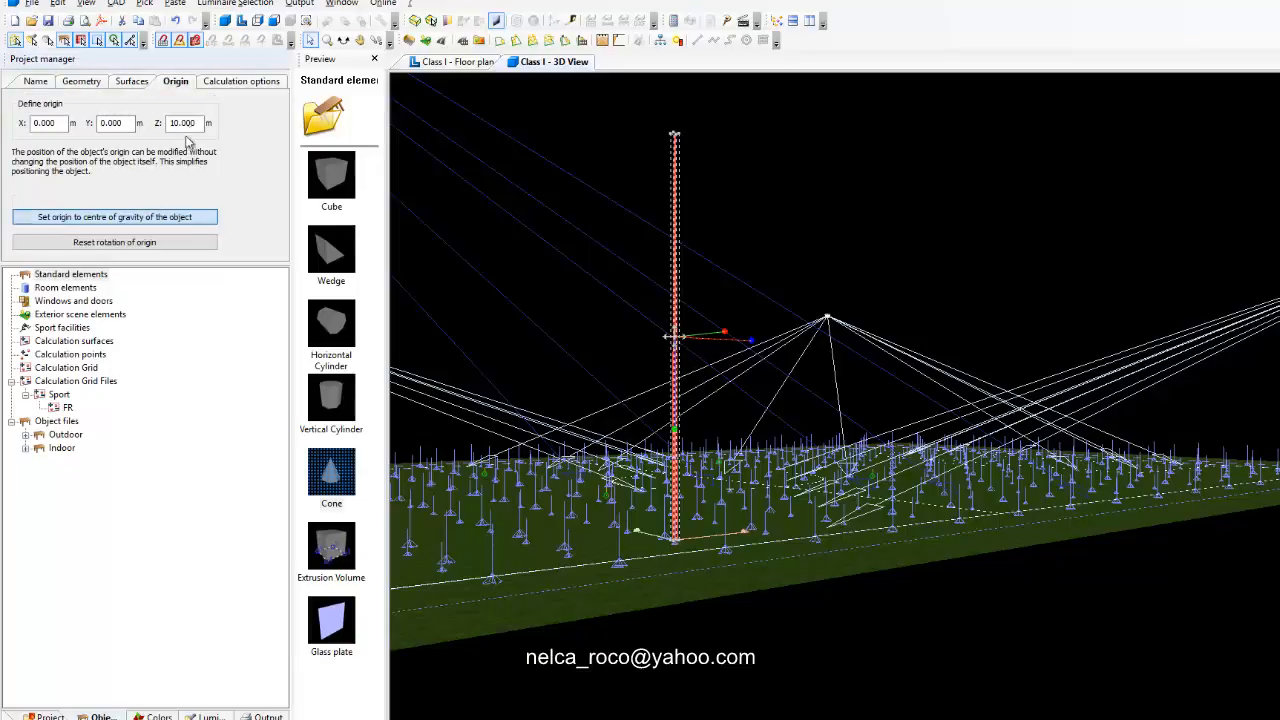
left_click_drag(198, 124, 149, 124)
type("0")
key("Return")
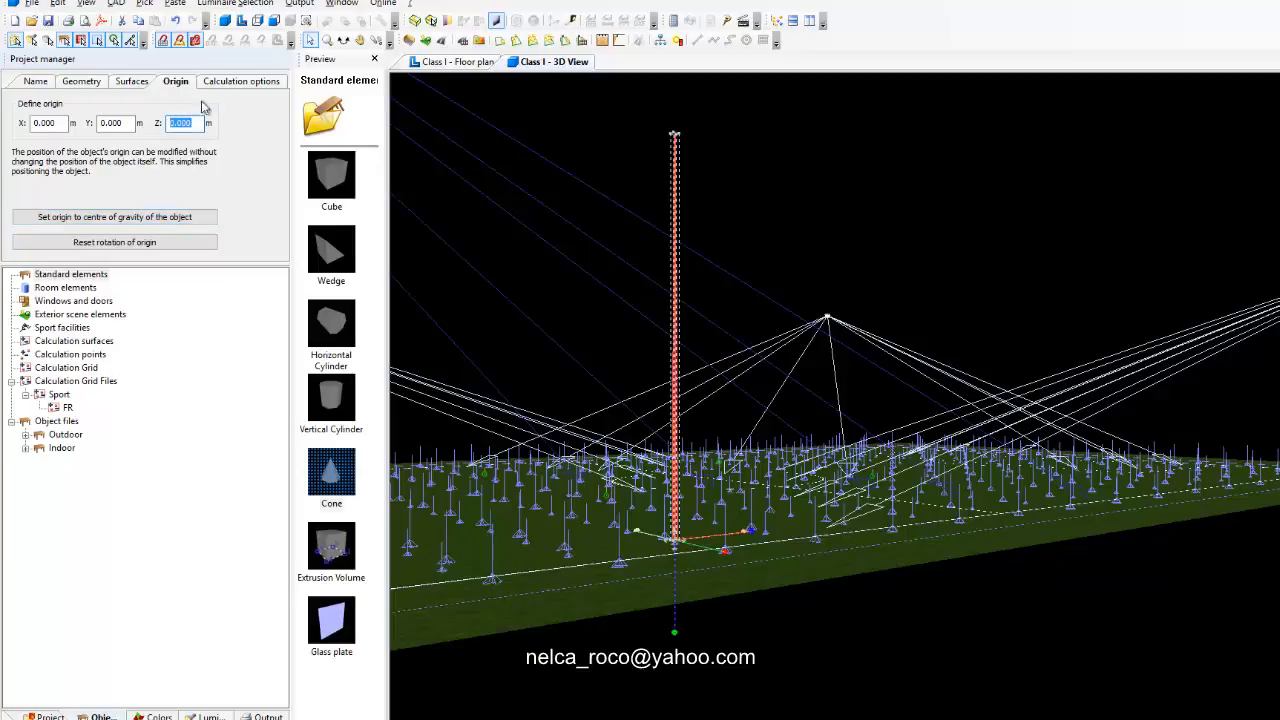
In the floor plan, move the cone beside the near-left floodlight cluster, at about X -24.67, Y -12.80 m.
left_click(455, 62)
scroll(814, 437, "up", 5)
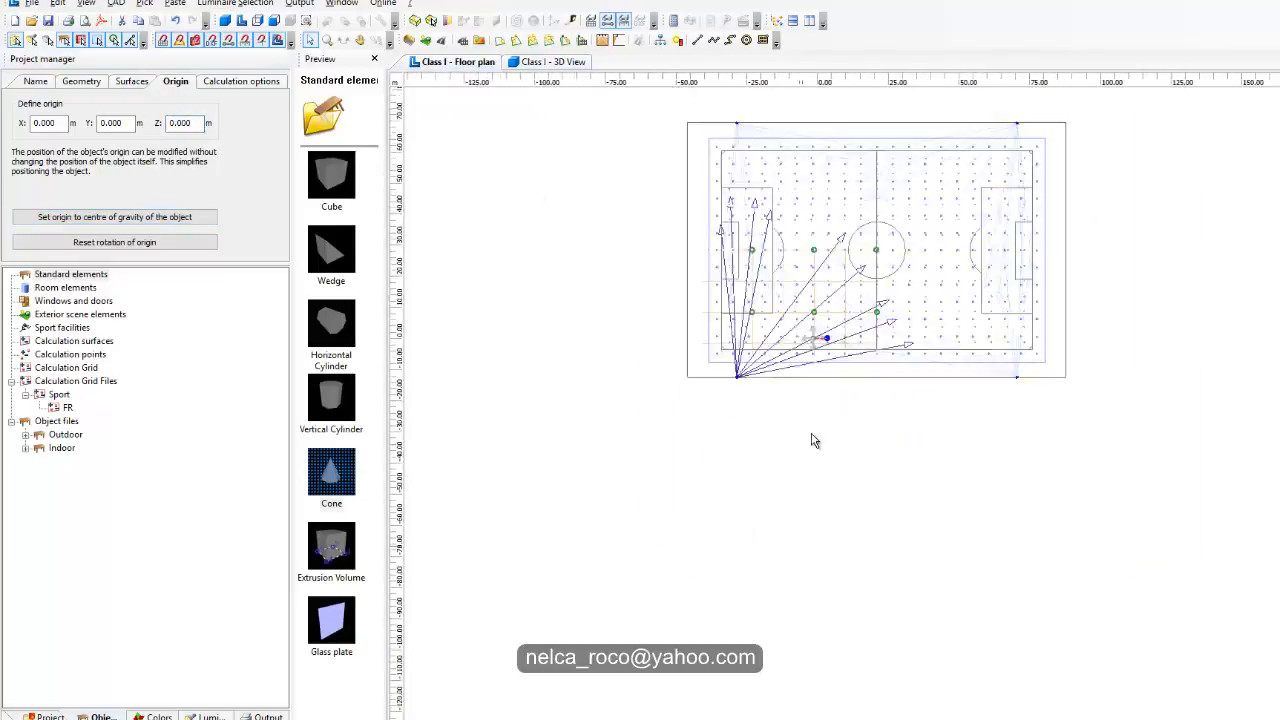
middle_click_drag(612, 247, 755, 328)
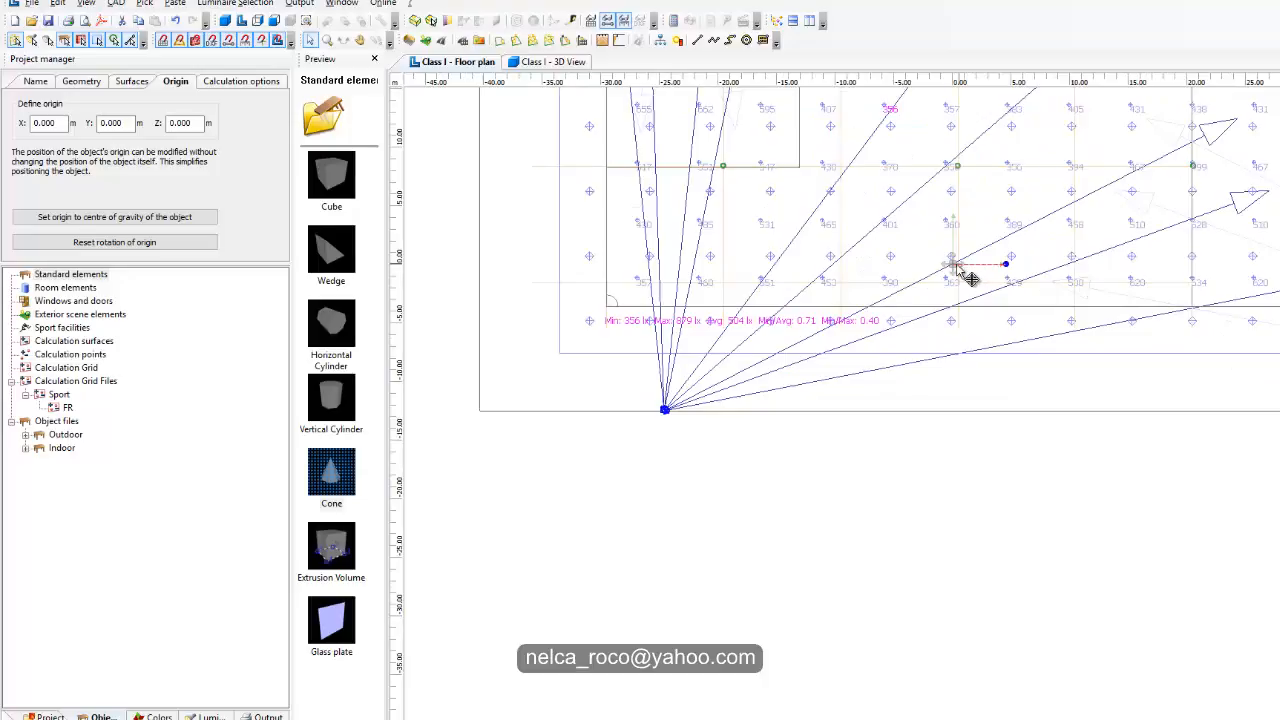
left_click_drag(970, 279, 766, 410)
scroll(628, 440, "up", 5)
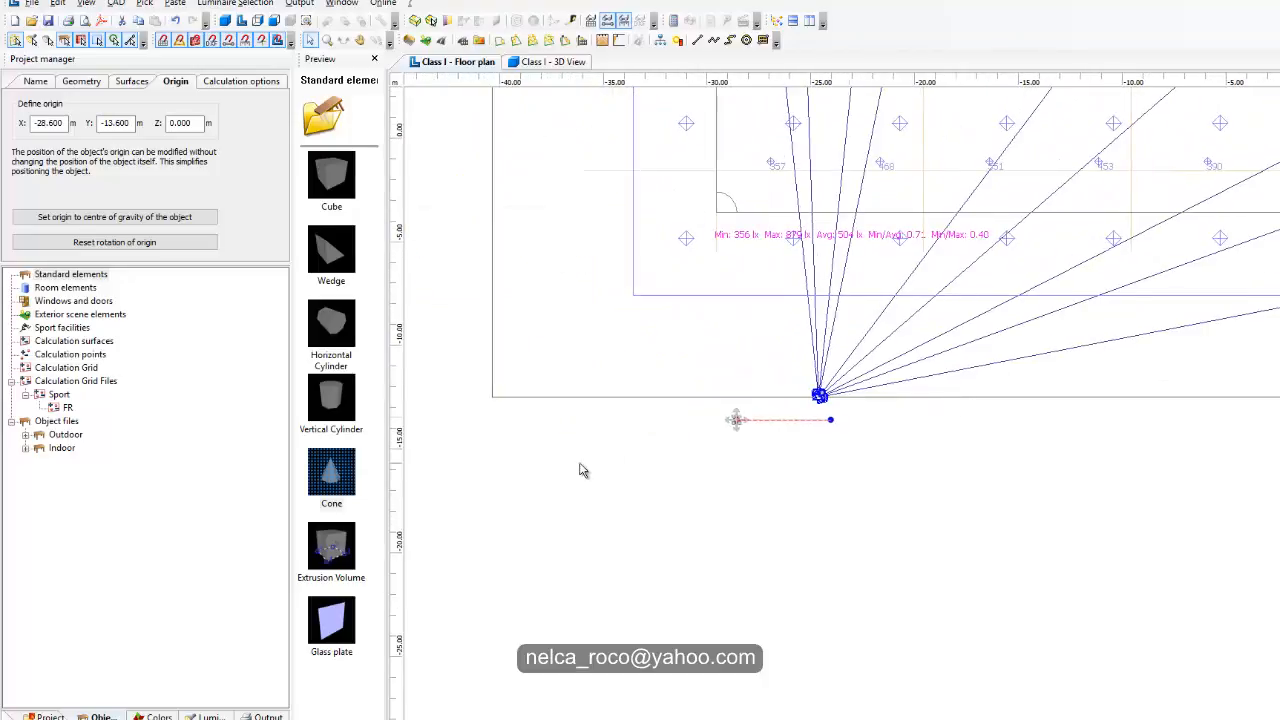
left_click_drag(733, 438, 786, 418)
scroll(780, 418, "up", 5)
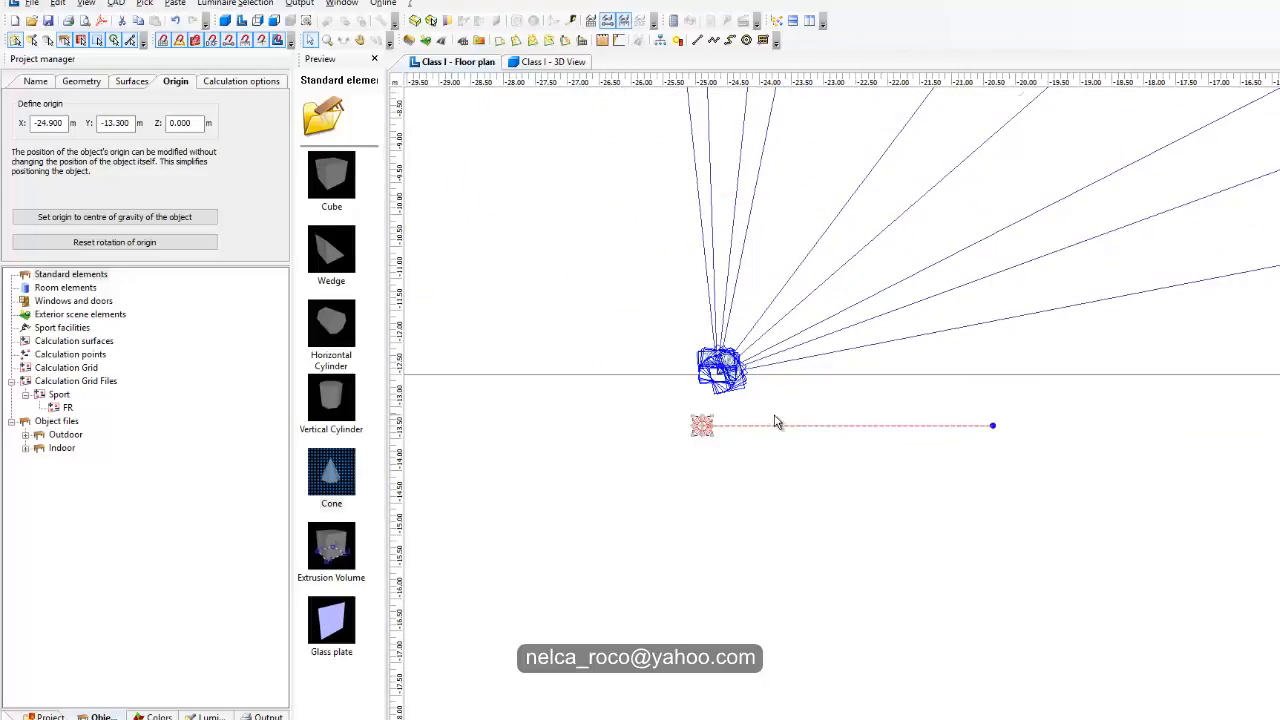
middle_click_drag(691, 402, 859, 379)
scroll(859, 379, "up", 3)
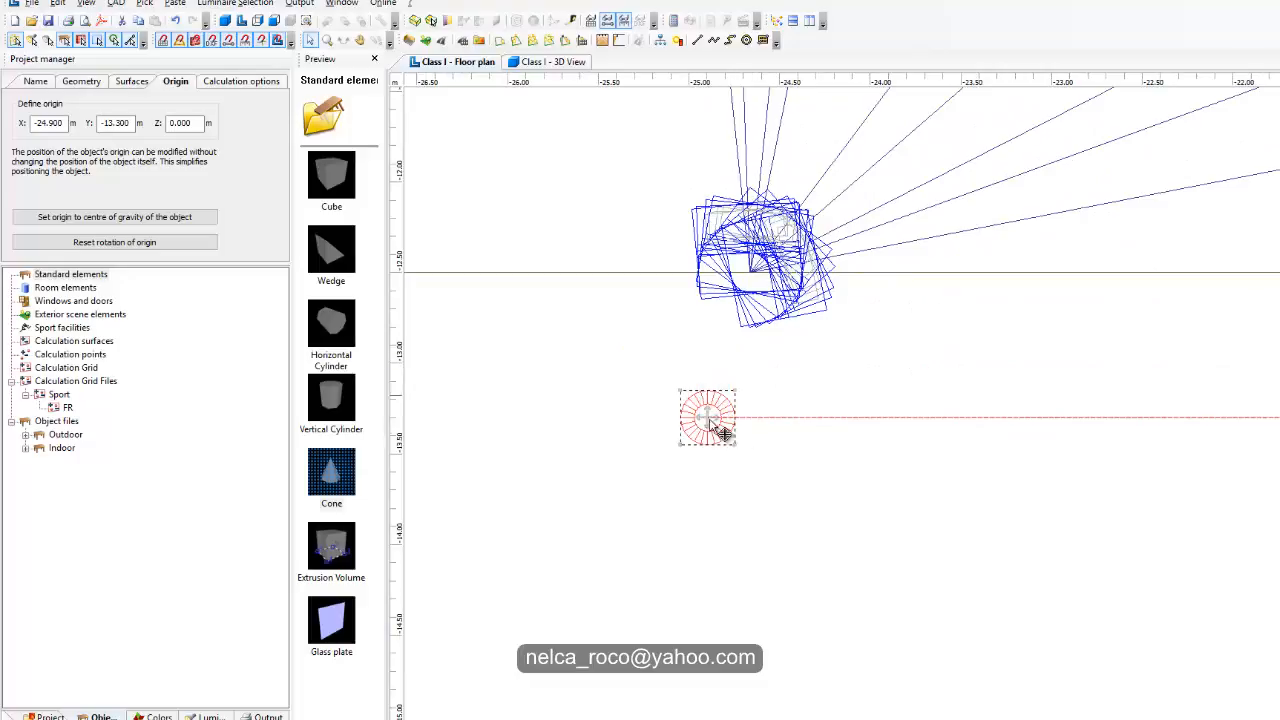
mouse_move(720, 438)
left_mouse_down()
mouse_move(741, 334)
mouse_move(768, 285)
mouse_move(761, 338)
left_mouse_up()
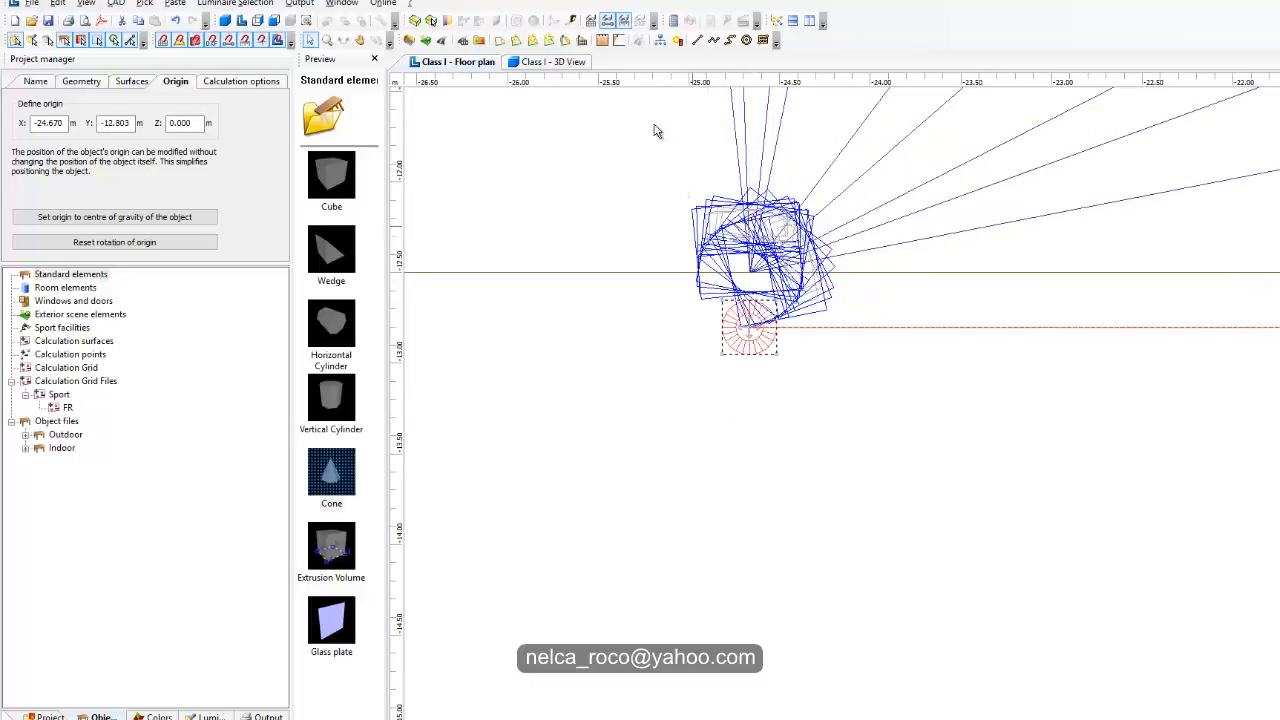
Duplicate the cone and move the copy to the floodlight cluster across the pitch, at about X -24.6, Y 70.05 m.
scroll(746, 329, "down", 3)
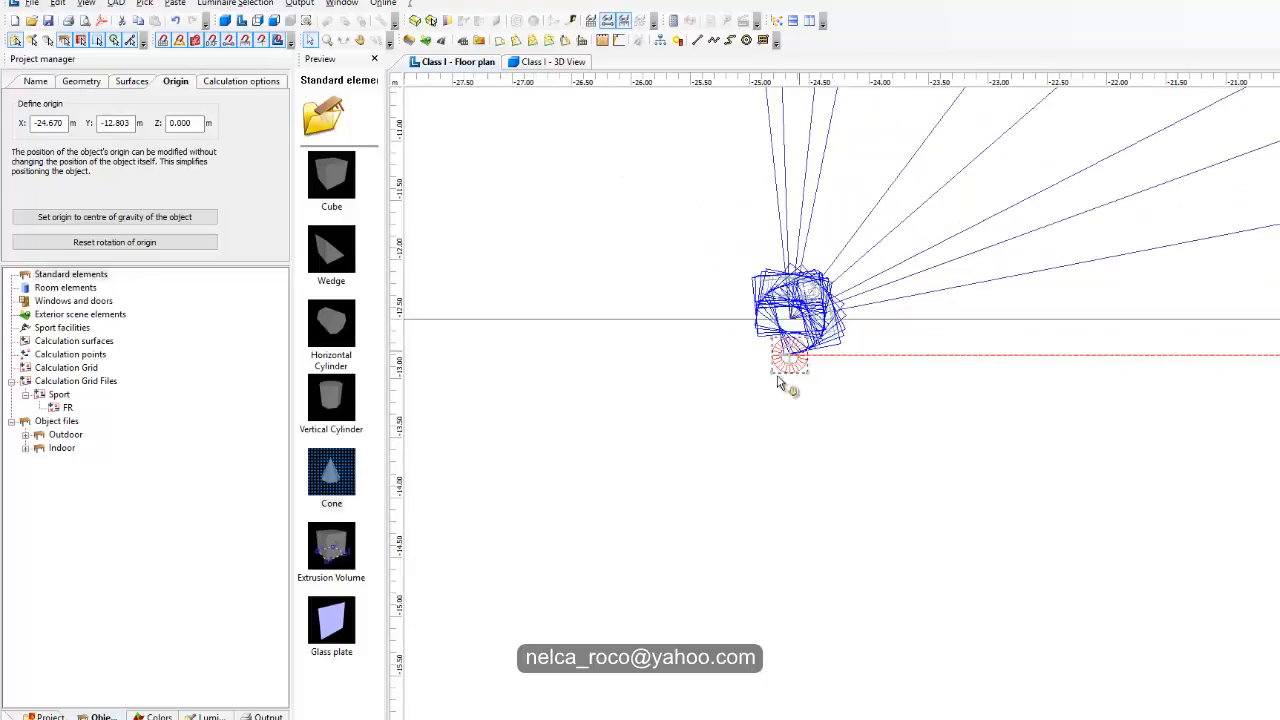
scroll(786, 386, "down", 2)
scroll(781, 444, "up", 2)
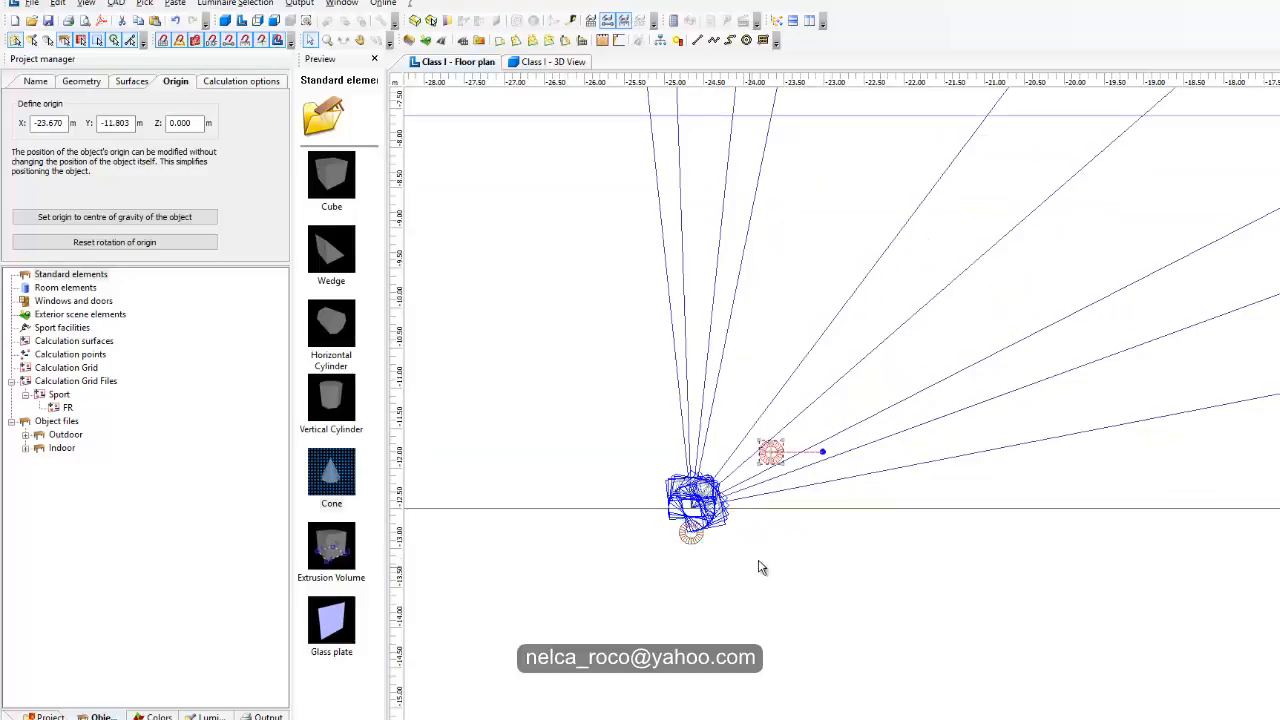
scroll(758, 567, "down", 8)
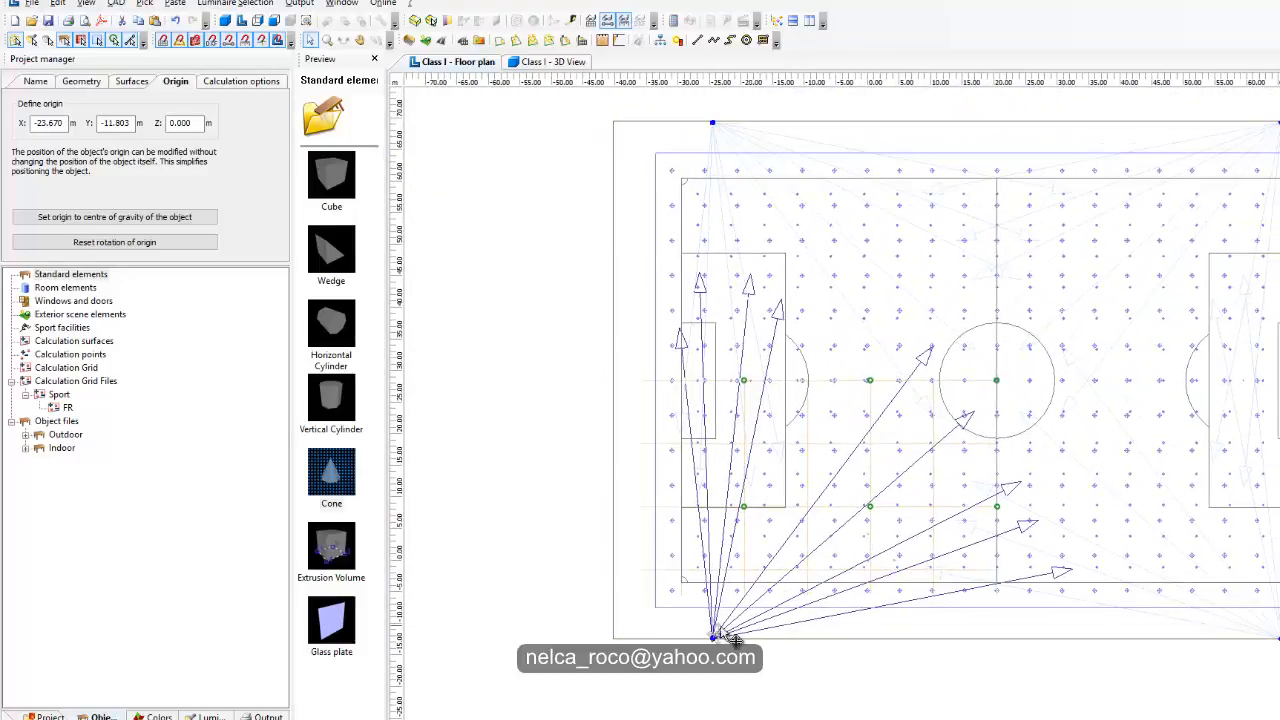
scroll(734, 640, "up", 1)
middle_click_drag(703, 650, 791, 457)
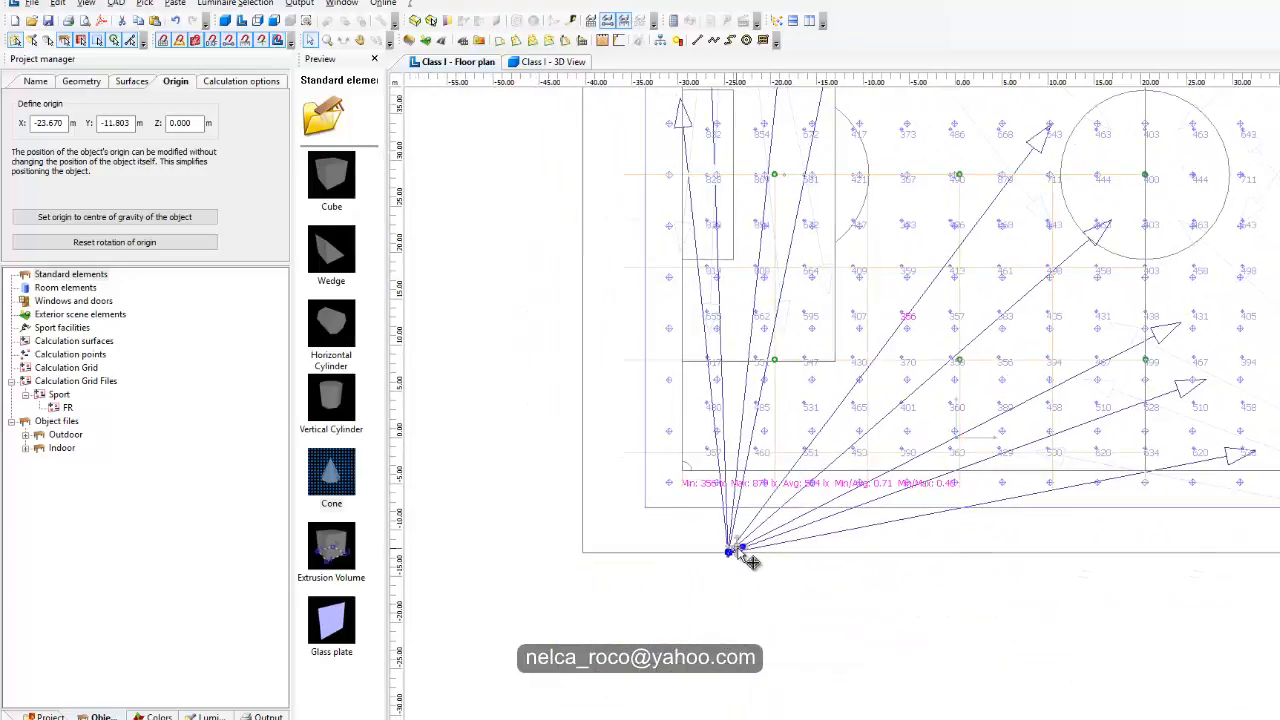
left_click_drag(771, 143, 773, 142)
middle_click_drag(790, 166, 882, 518)
scroll(865, 469, "up", 1)
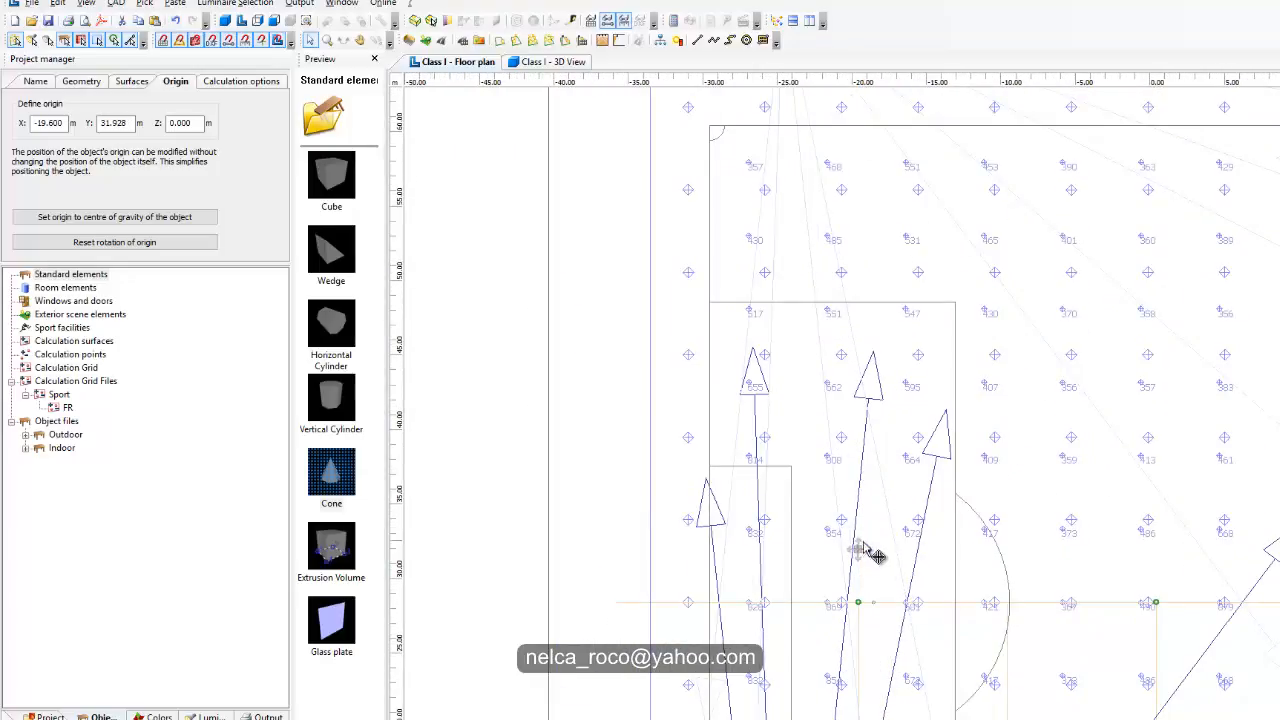
left_click_drag(836, 420, 782, 197)
middle_click_drag(853, 297, 899, 552)
scroll(851, 435, "up", 1)
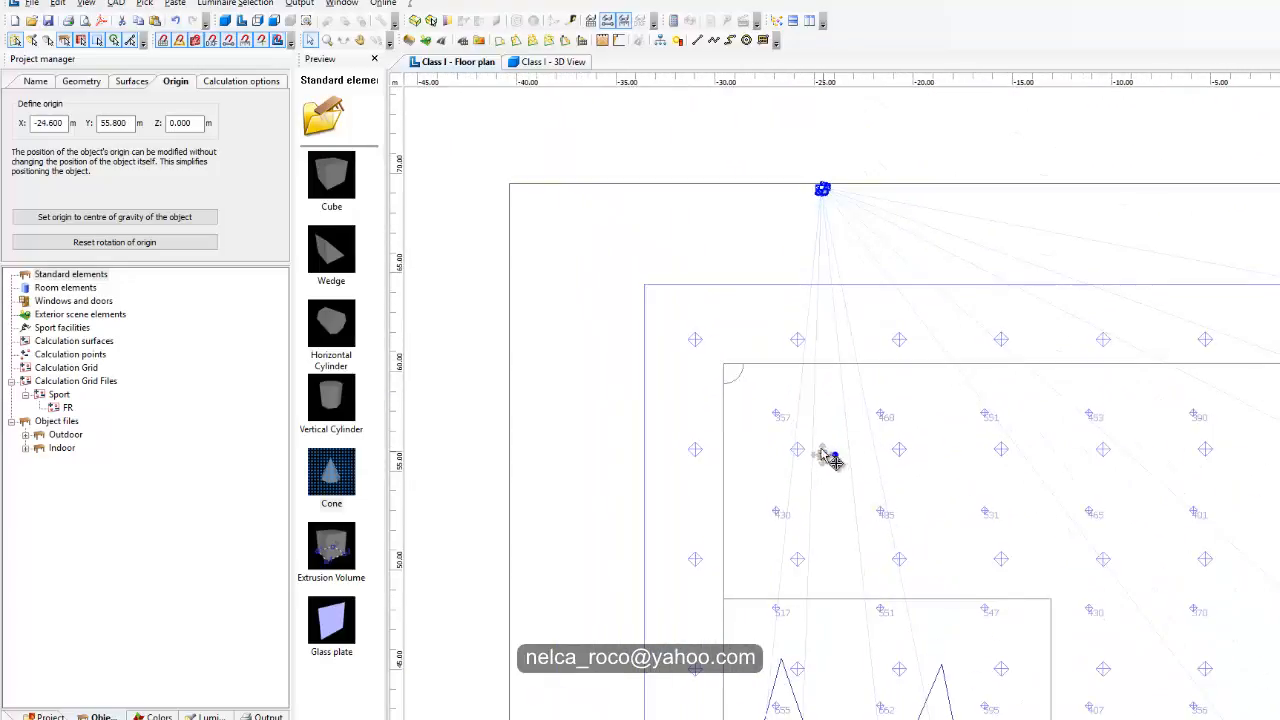
left_click_drag(833, 459, 836, 188)
scroll(860, 360, "down", 3)
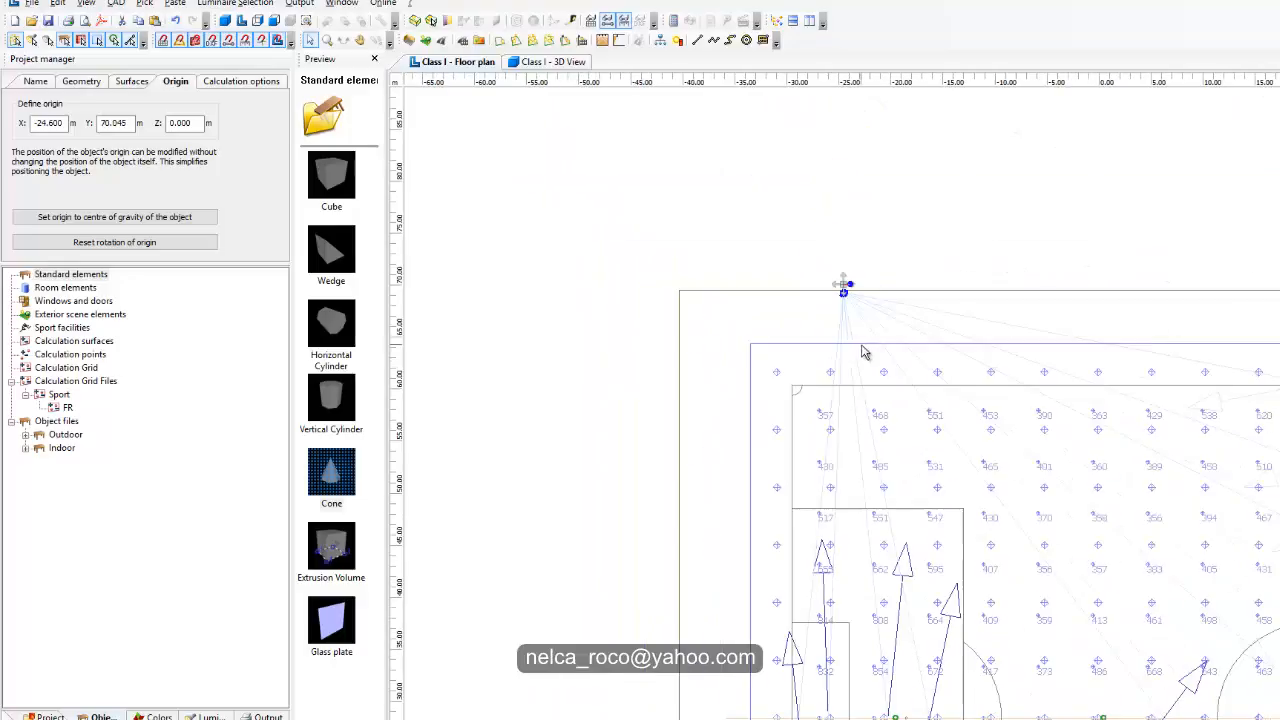
Select both cones and copy them along a line to the floodlight positions at the pitch's opposite end, near X 65 m.
left_click(30, 716)
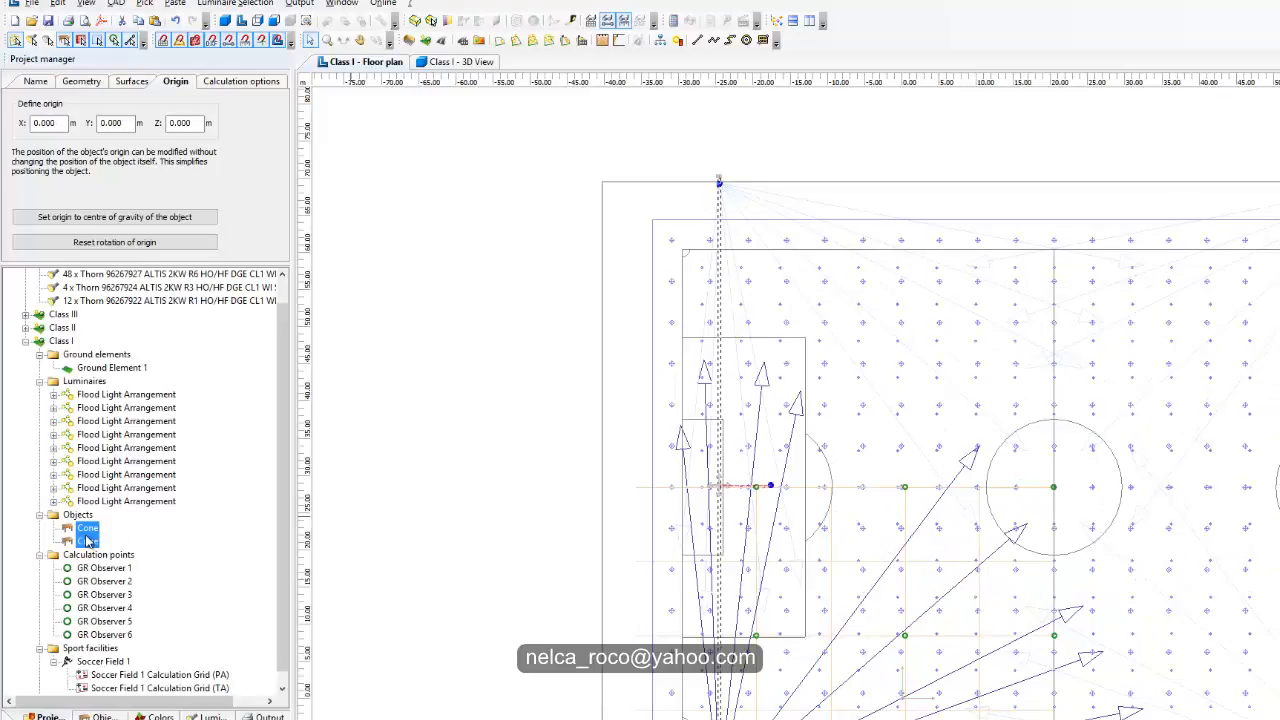
right_click(89, 531)
left_click(88, 539, "ctrl")
right_click(88, 536)
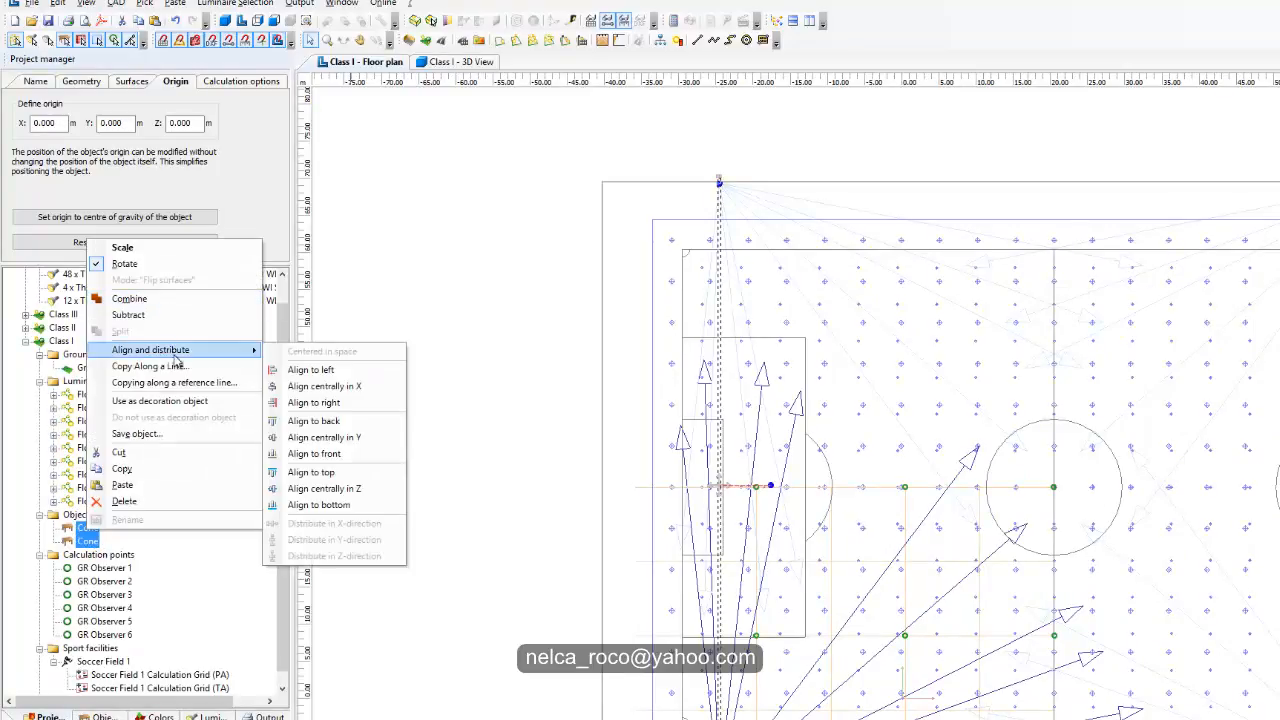
left_click(210, 366)
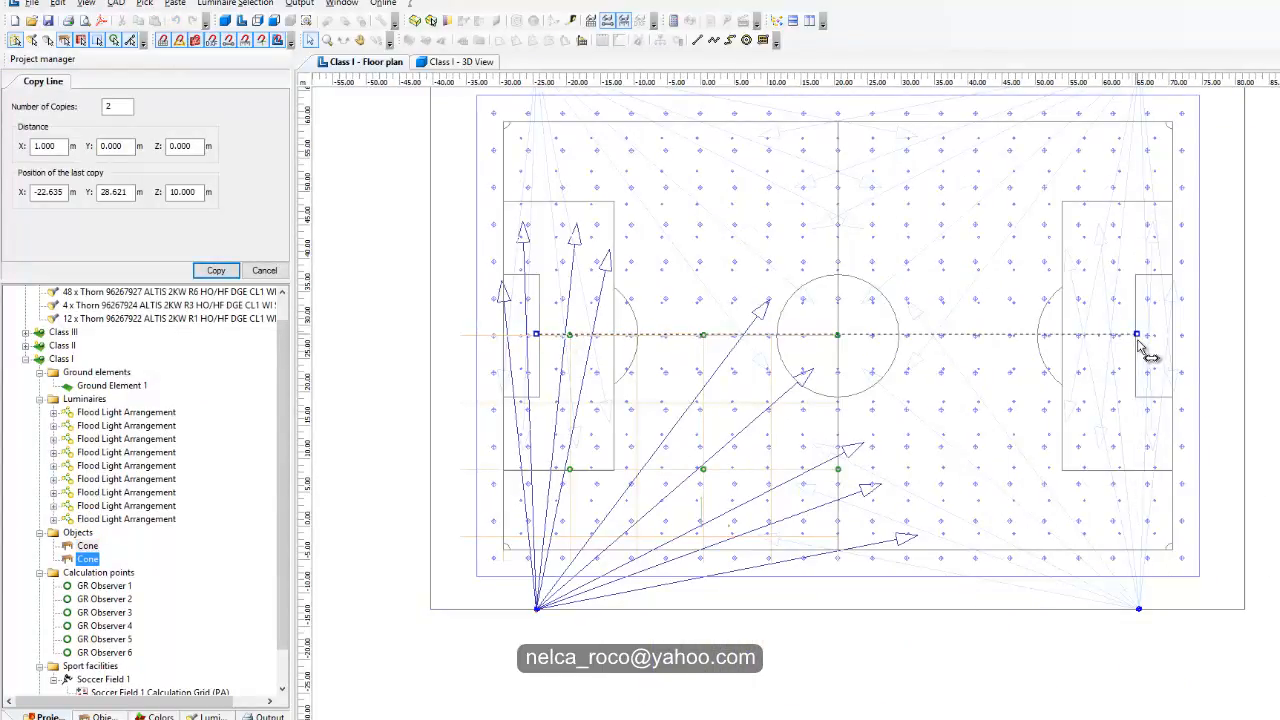
left_click(219, 271)
Shift the copied pair of cones slightly along X to line them up with the floodlight clusters at that end.
scroll(886, 477, "up", 3)
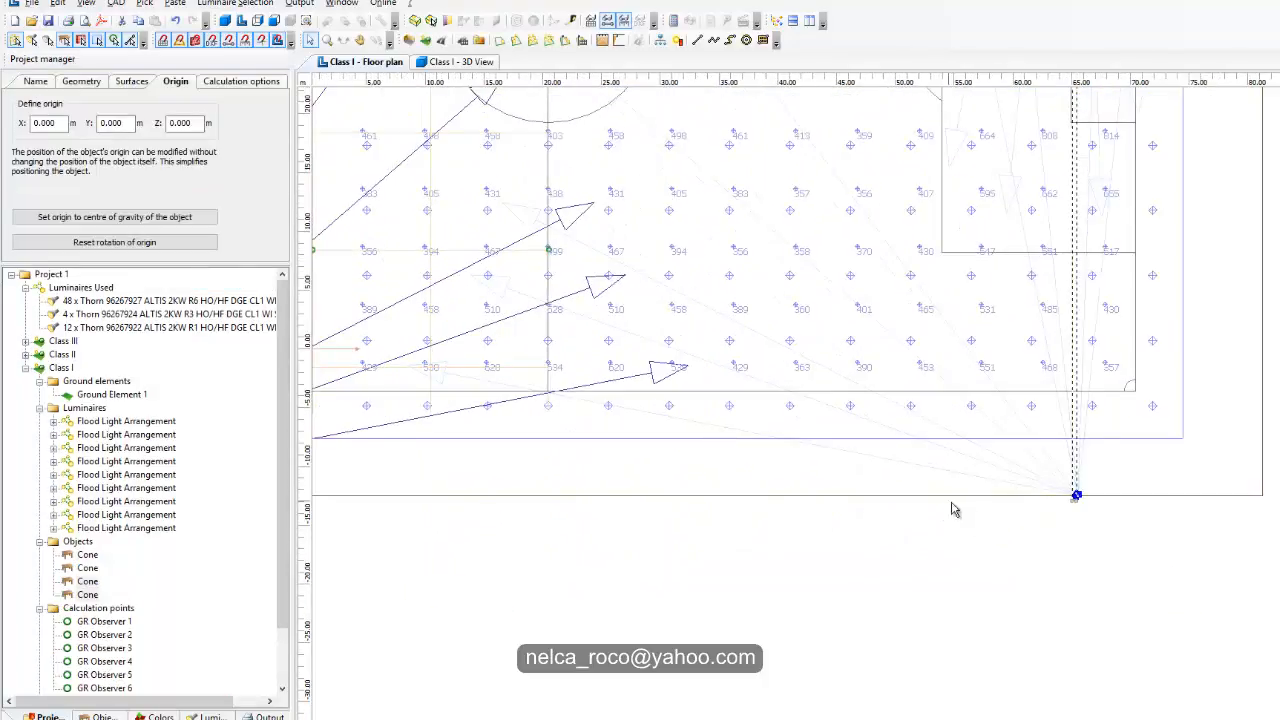
scroll(952, 510, "up", 5)
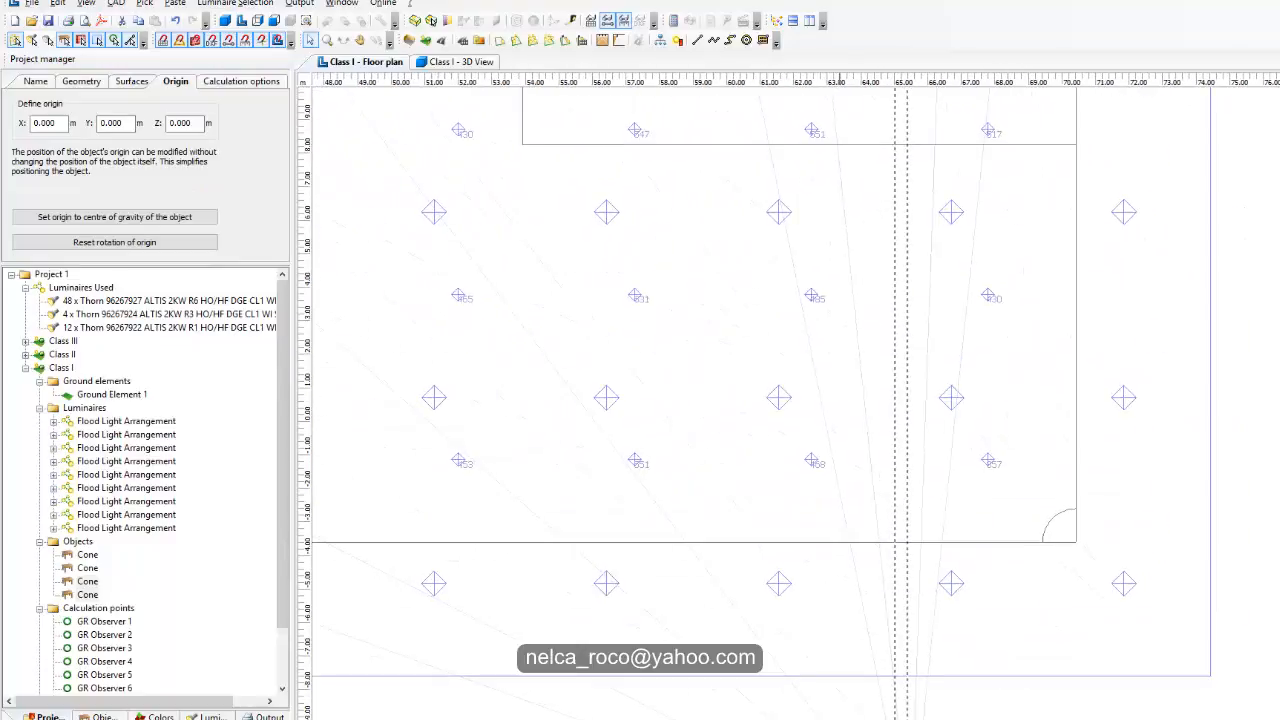
scroll(1017, 277, "down", 8)
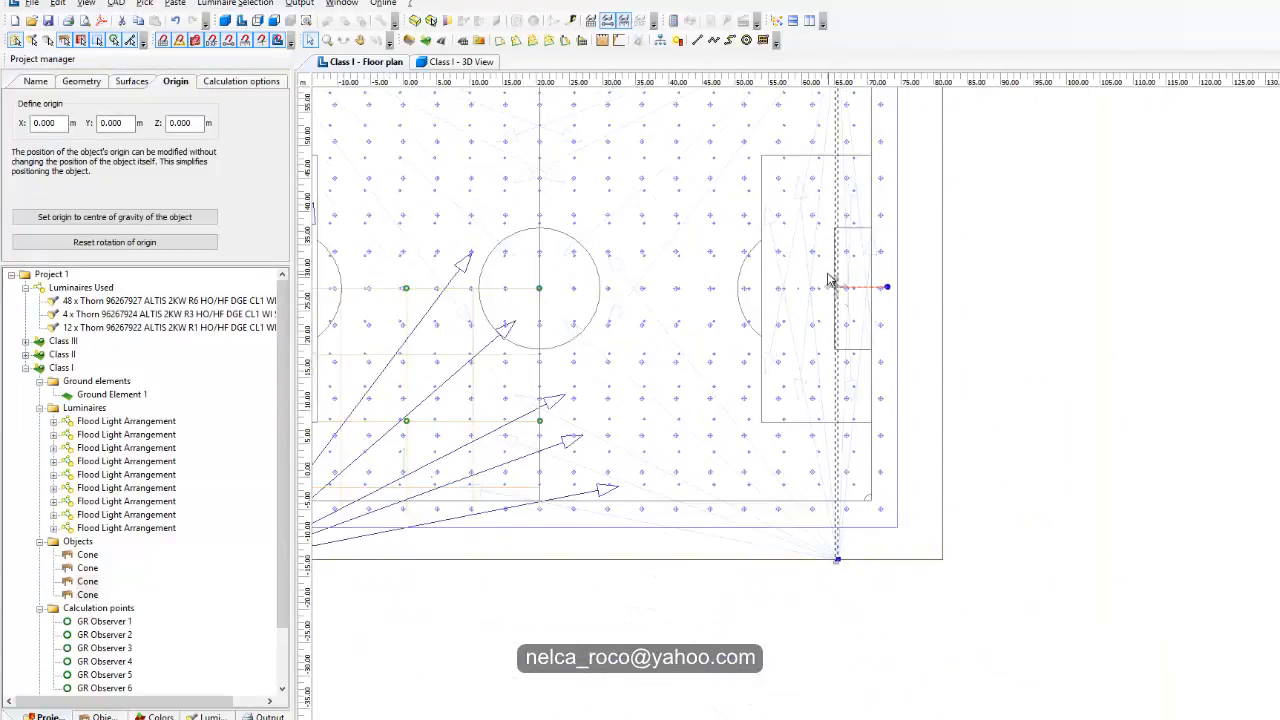
scroll(828, 280, "up", 6)
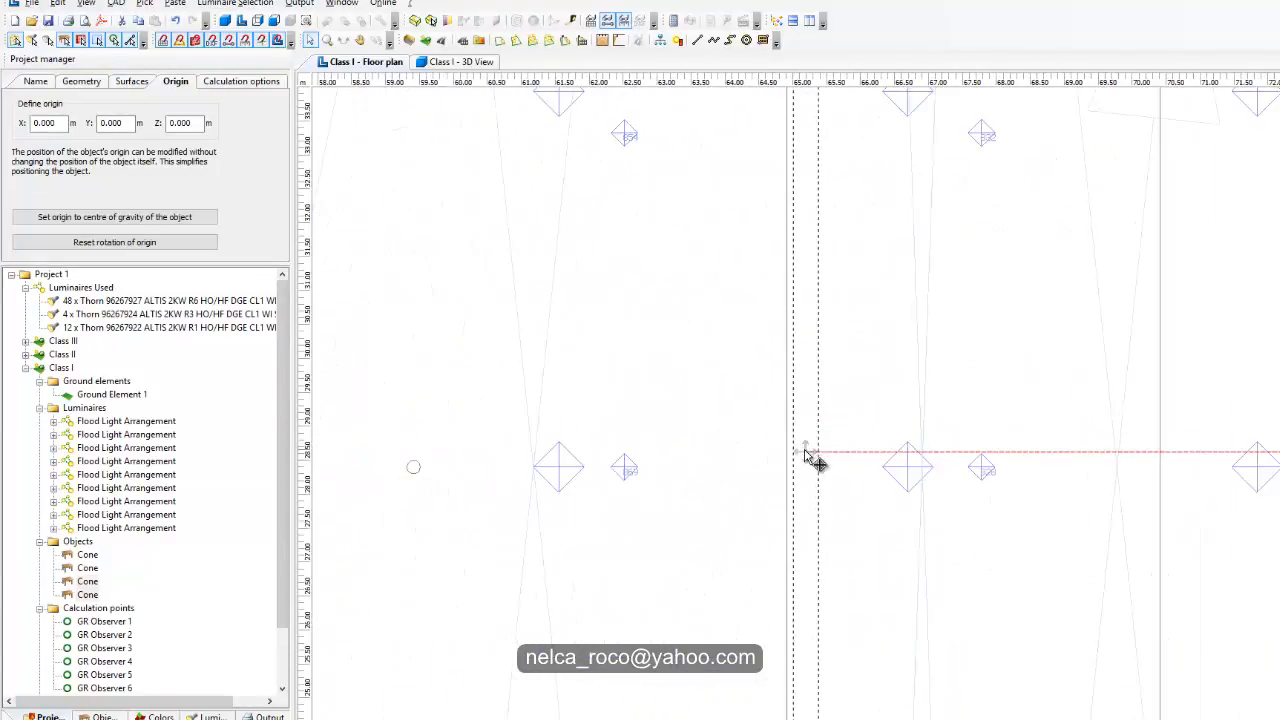
scroll(826, 463, "down", 5)
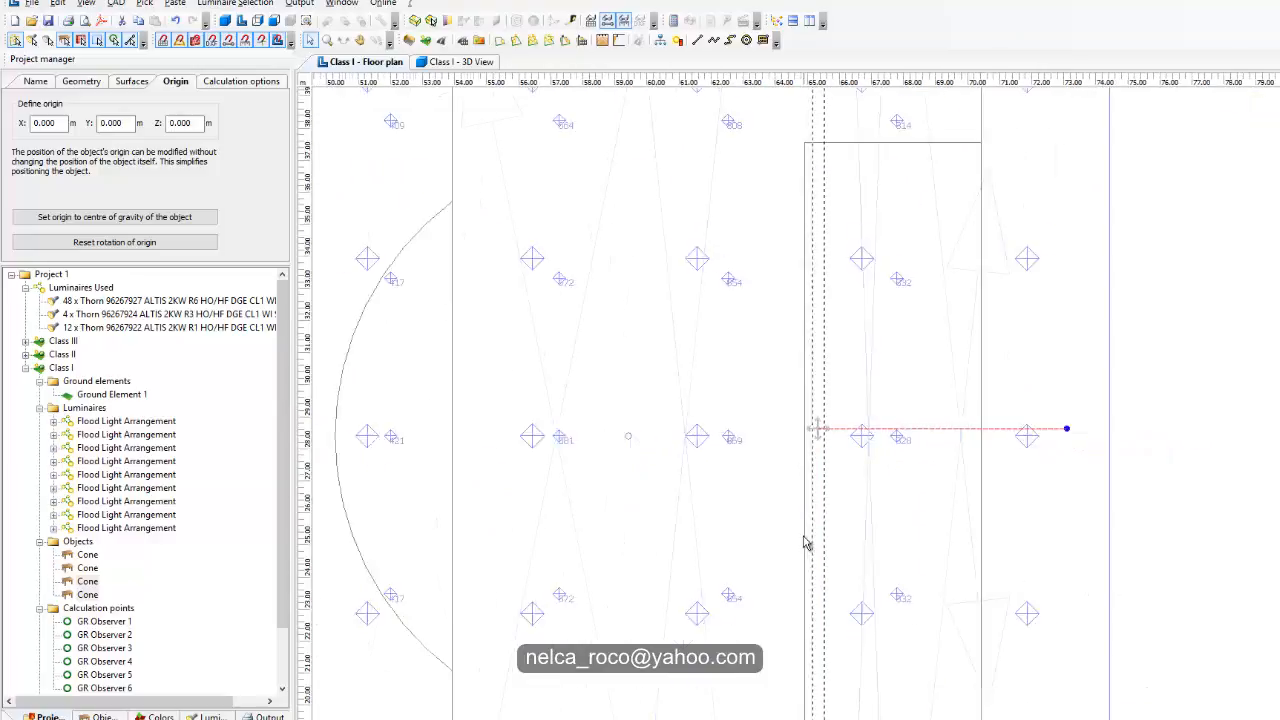
scroll(897, 181, "down", 2)
scroll(888, 470, "up", 4)
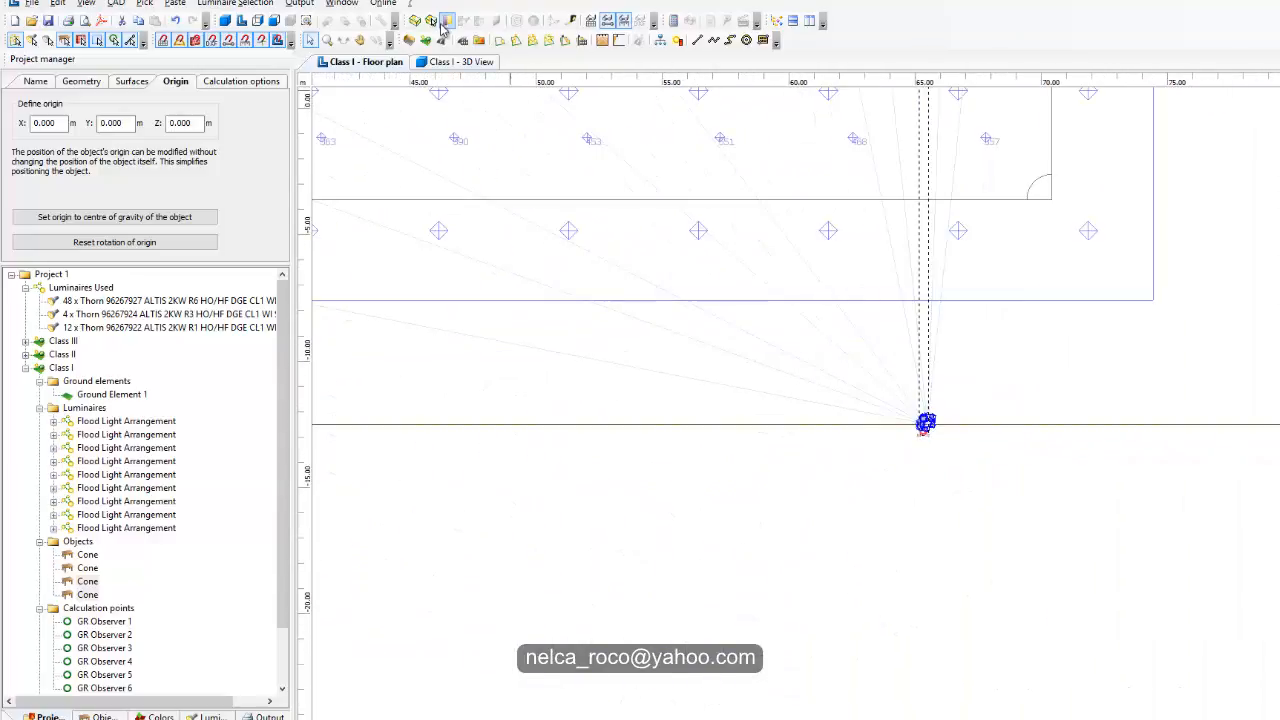
Open the Y-Z side view of the Class I scene at the cones near Y 70 m and clear the current selection.
left_click(290, 42)
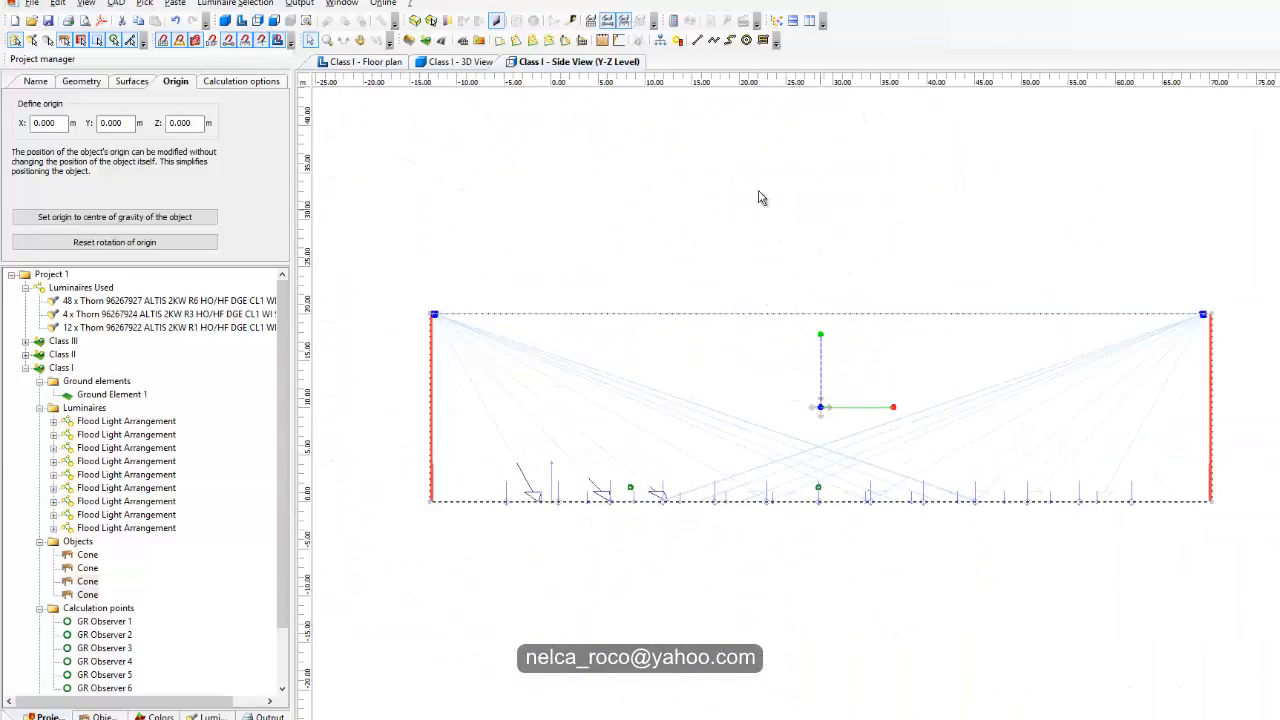
scroll(568, 184, "up", 1)
middle_click_drag(755, 242, 426, 224)
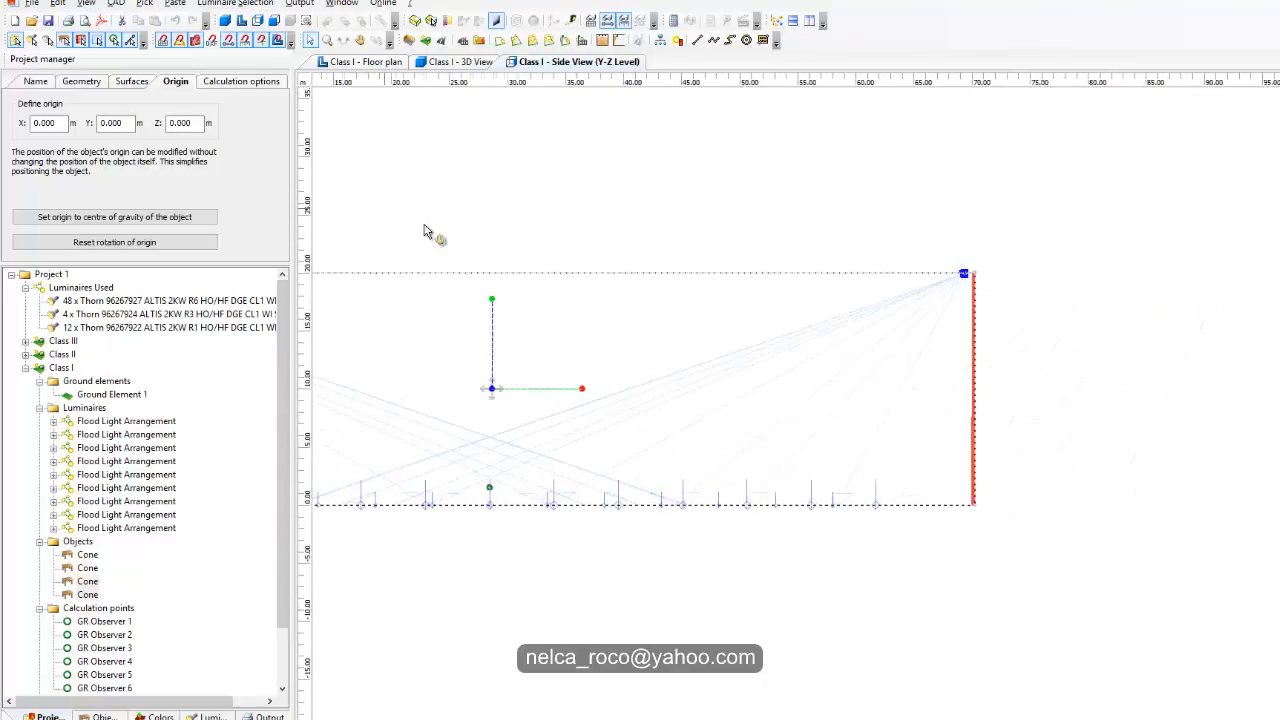
scroll(1051, 230, "up", 3)
middle_click_drag(979, 141, 810, 226)
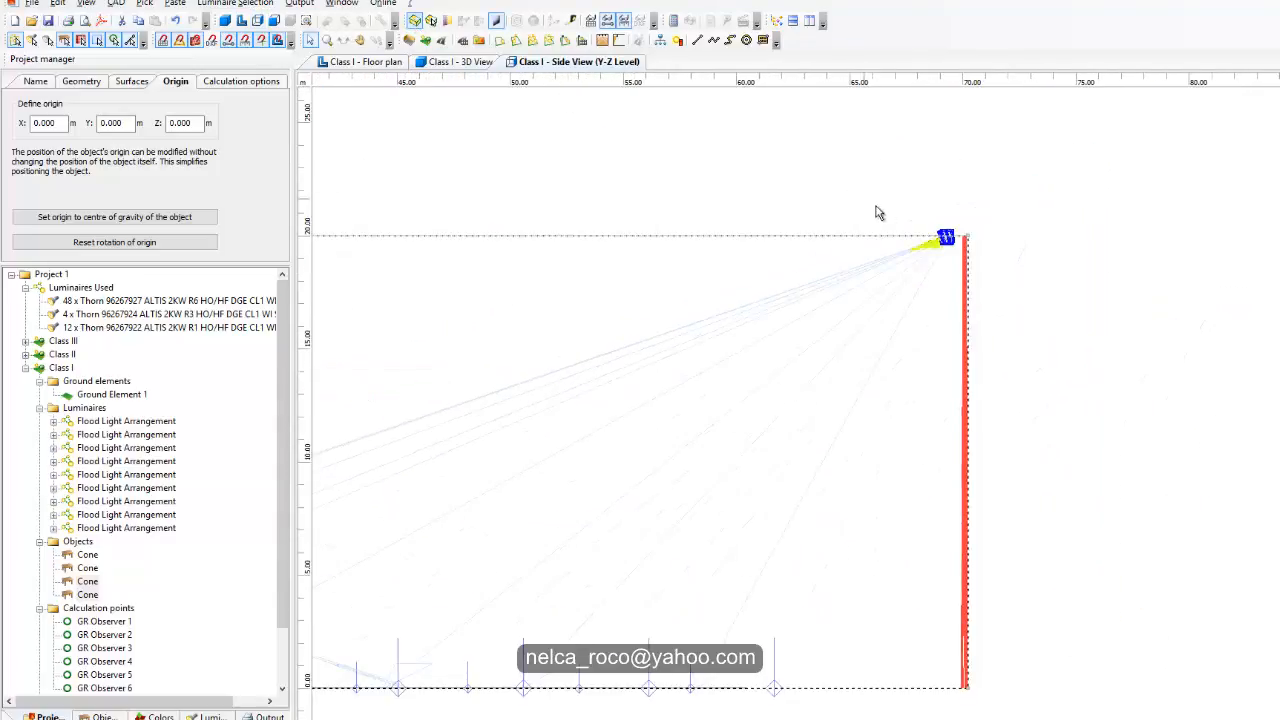
middle_click_drag(1020, 246, 824, 327)
scroll(802, 338, "up", 2)
middle_click_drag(747, 329, 899, 240)
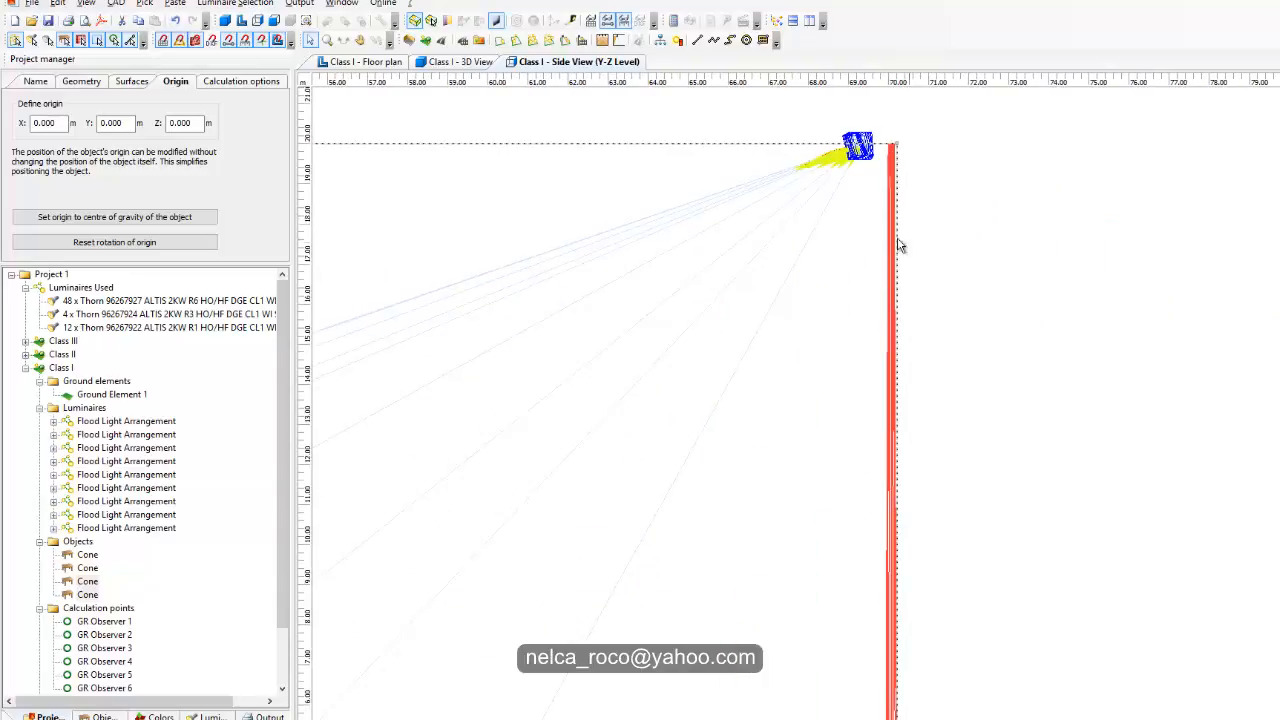
scroll(920, 262, "down", 1)
left_click(925, 249)
Select the cones near Y 70 m in the side view and shift them along Y towards the pitch to meet the floodlights.
scroll(911, 246, "up", 1)
scroll(925, 237, "up", 1)
left_click_drag(932, 215, 886, 384)
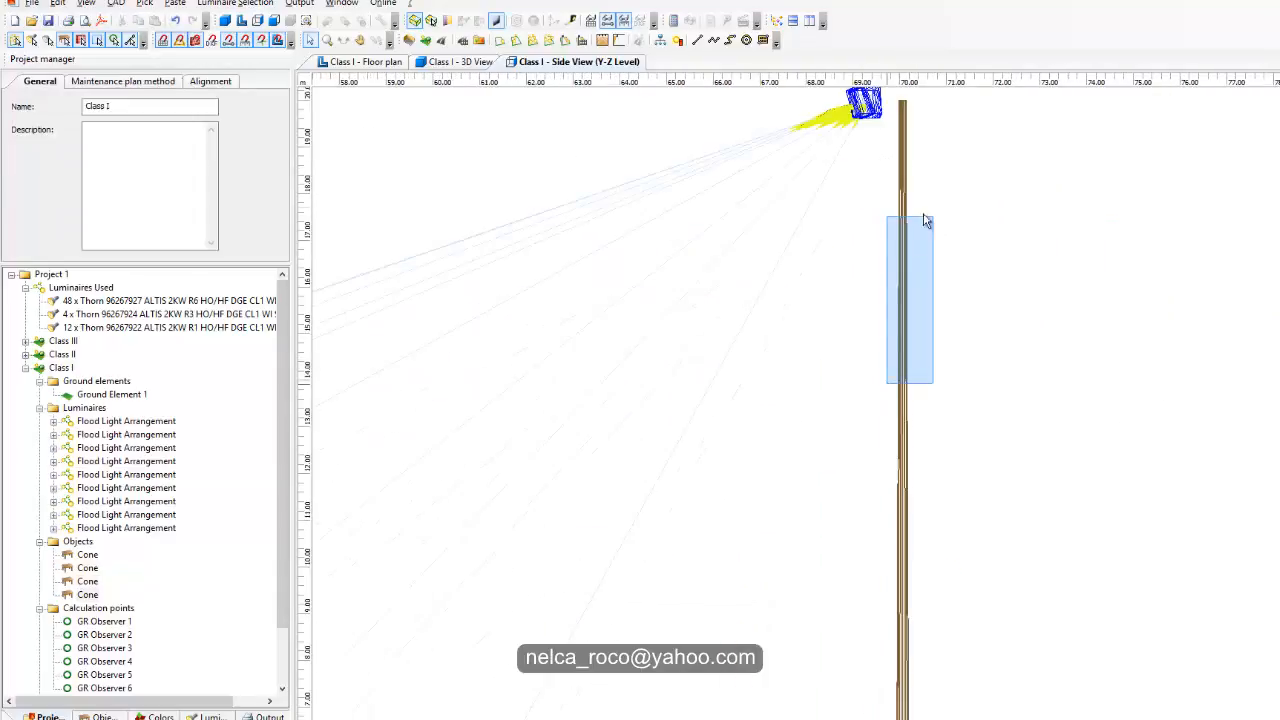
middle_click_drag(927, 220, 904, 374)
middle_click_drag(900, 462, 889, 470)
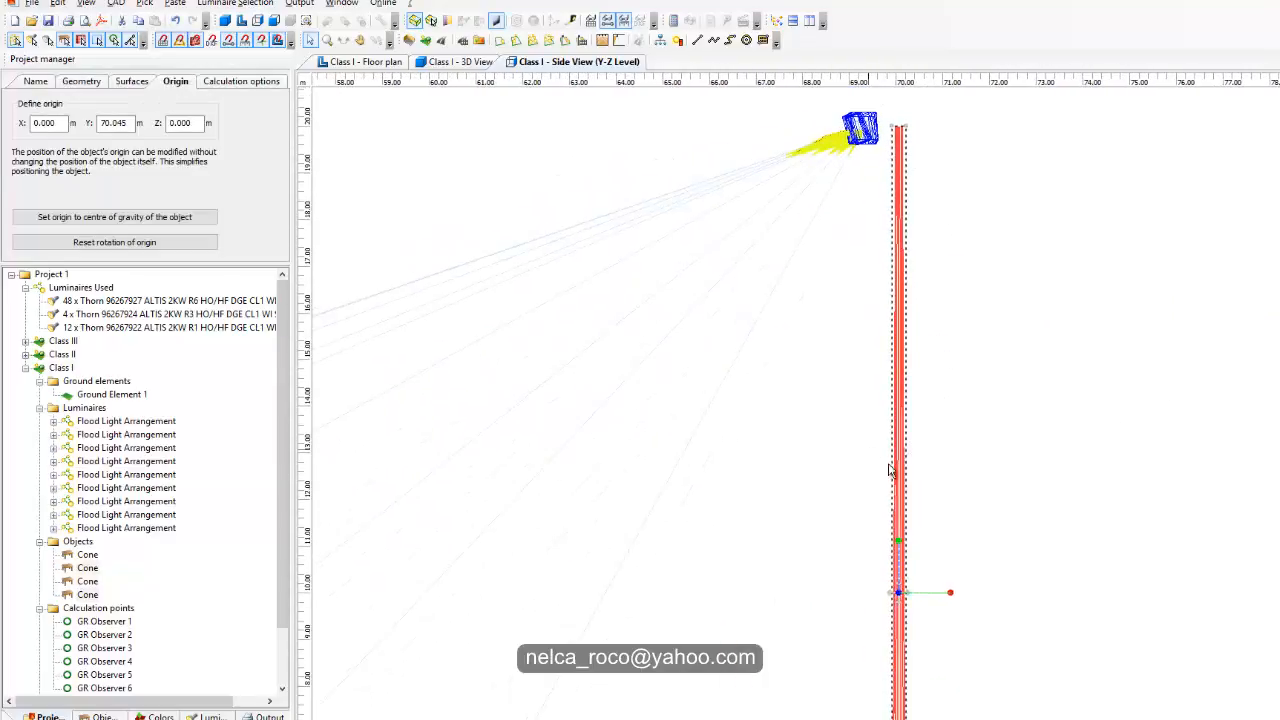
left_click_drag(887, 592, 898, 579)
left_click(978, 538)
scroll(832, 518, "down", 3)
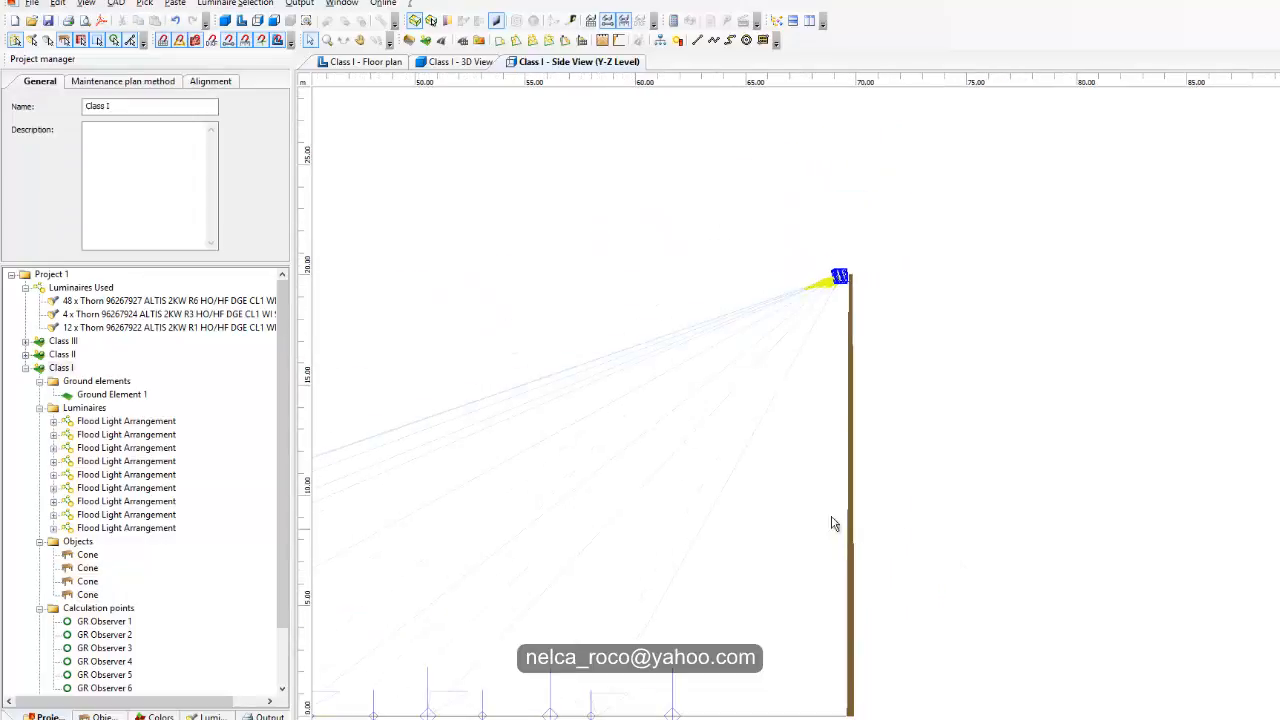
Select the cones near Y -12.80 m in the side view and nudge them to line up with the floodlight cluster.
middle_click_drag(460, 575, 881, 514)
scroll(881, 514, "down", 2)
middle_click_drag(330, 402, 1069, 392)
scroll(828, 410, "up", 2)
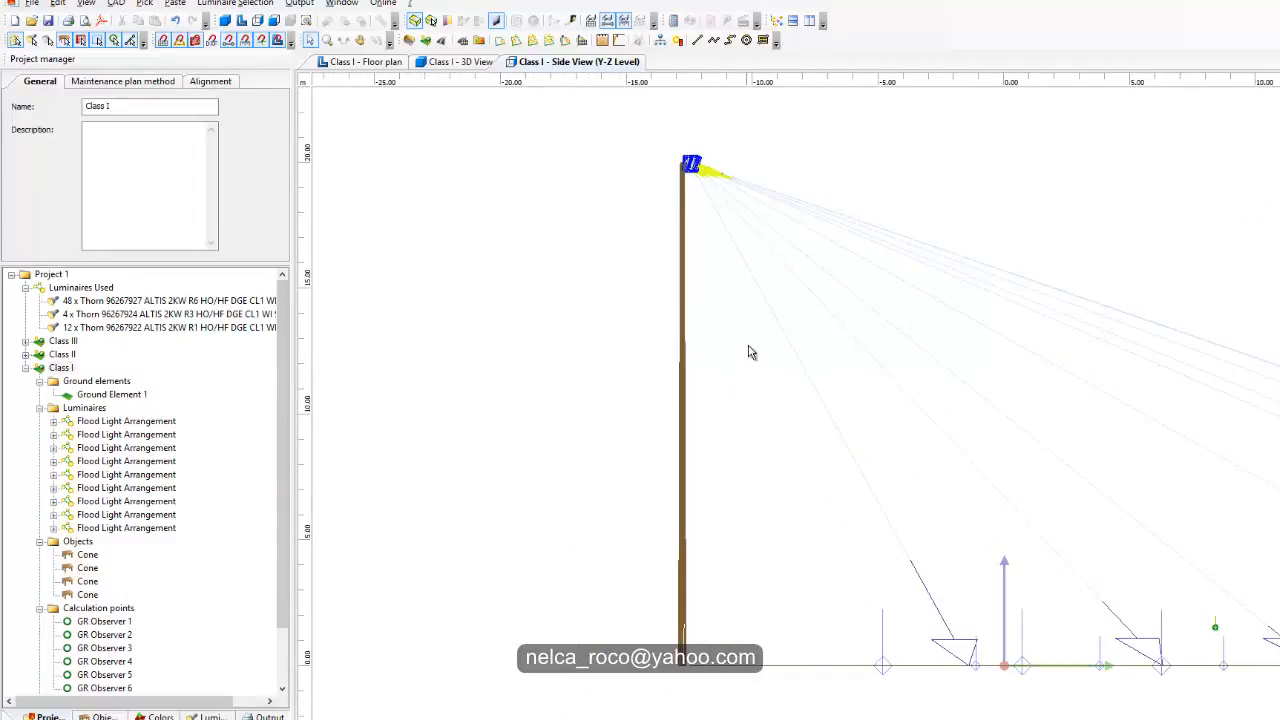
scroll(683, 320, "up", 3)
left_click_drag(800, 471, 728, 515)
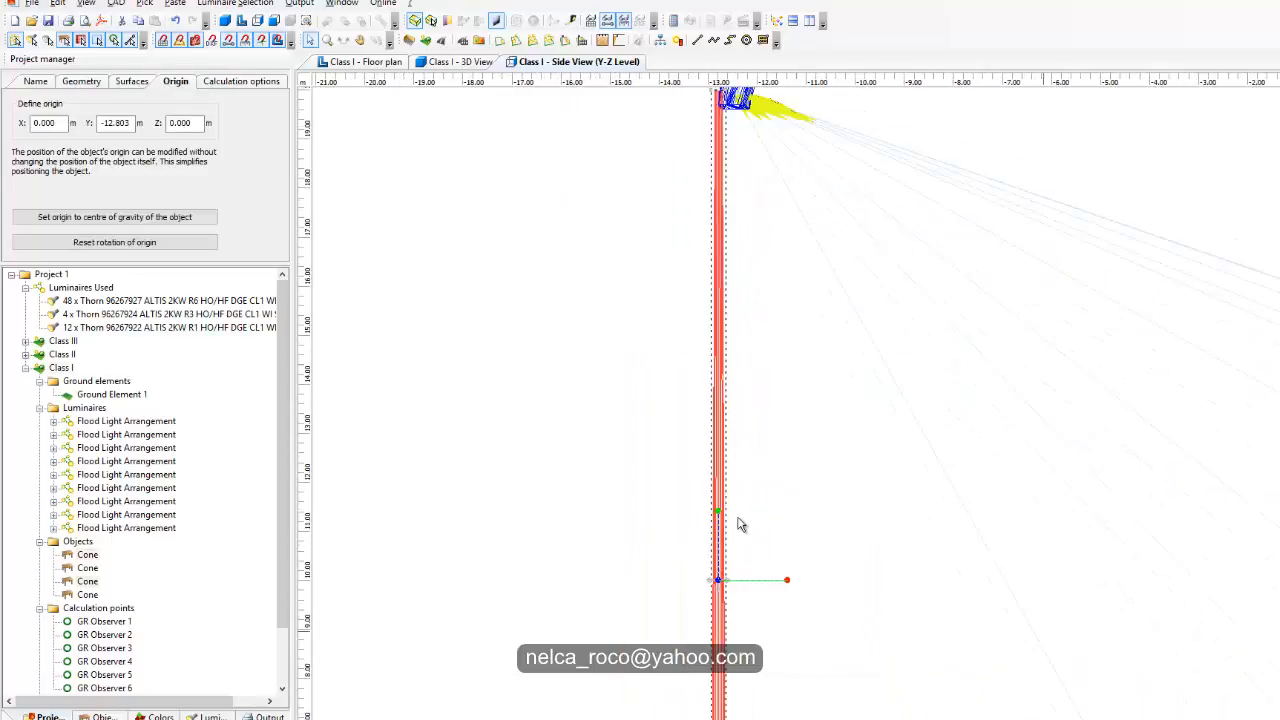
middle_click_drag(728, 562, 803, 480)
scroll(803, 480, "down", 1)
mouse_move(803, 468)
left_mouse_down()
mouse_move(786, 466)
mouse_move(803, 449)
left_mouse_up()
scroll(791, 458, "down", 2)
left_click(642, 423)
scroll(602, 150, "down", 2)
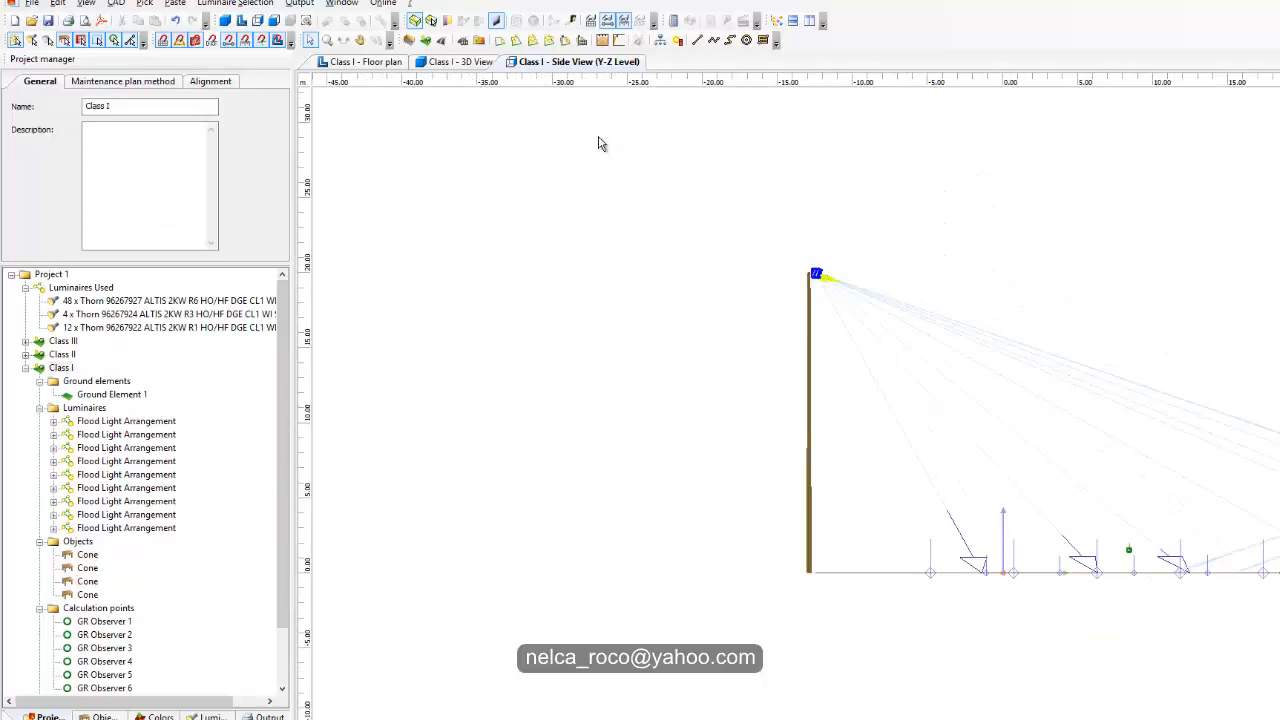
Examine the cone poles under the floodlight clusters from several angles in the Class I 3D view.
left_click(436, 63)
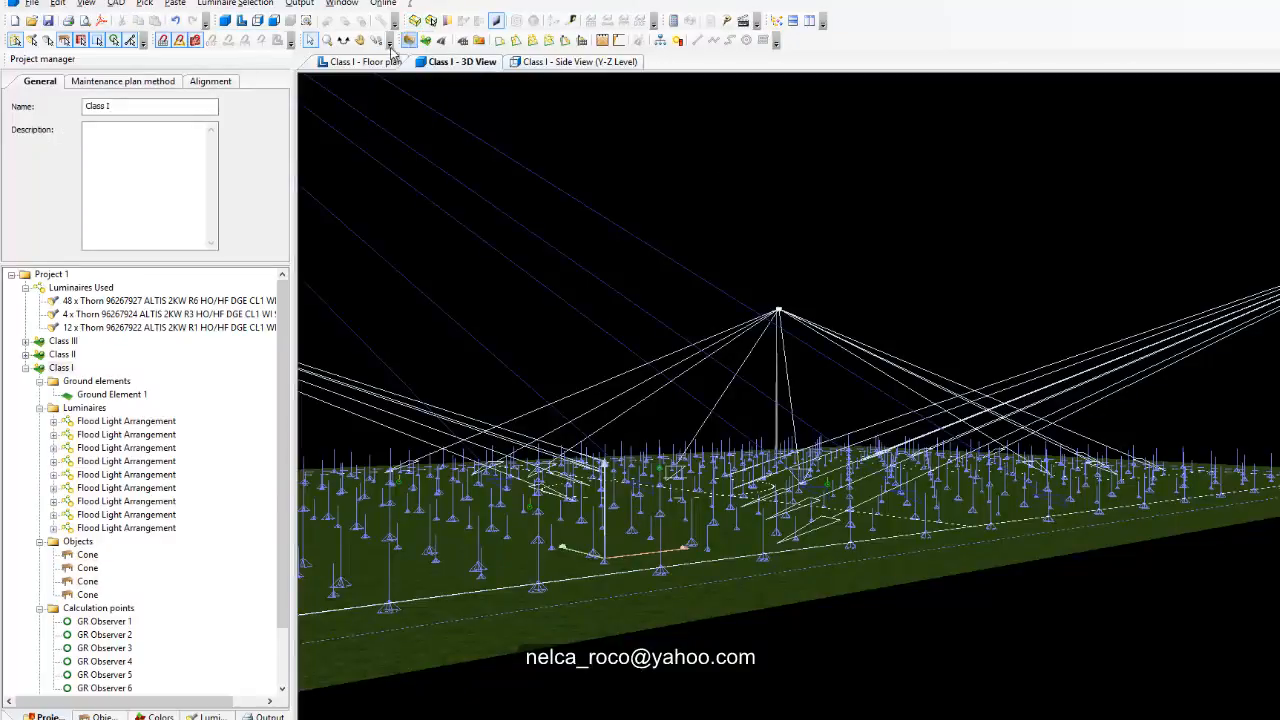
left_click(350, 46)
left_click_drag(660, 190, 790, 265)
scroll(769, 277, "down", 3)
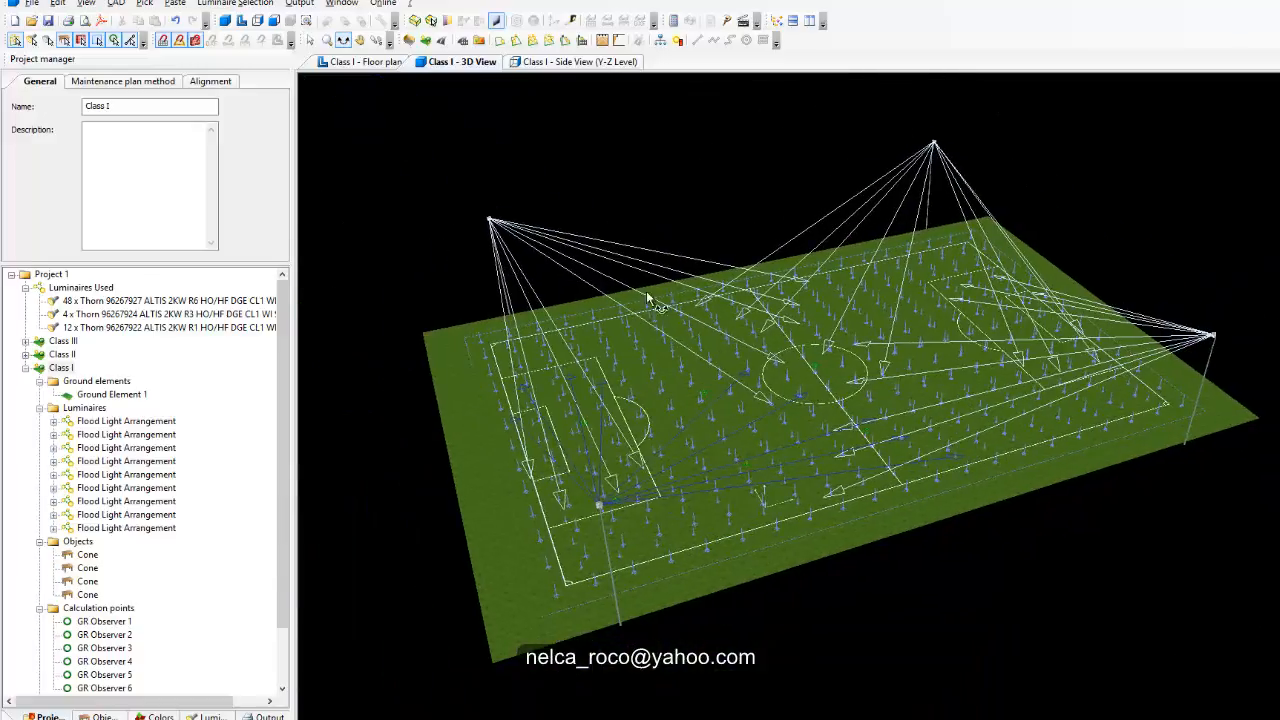
left_click_drag(649, 297, 712, 252)
scroll(1018, 517, "up", 2)
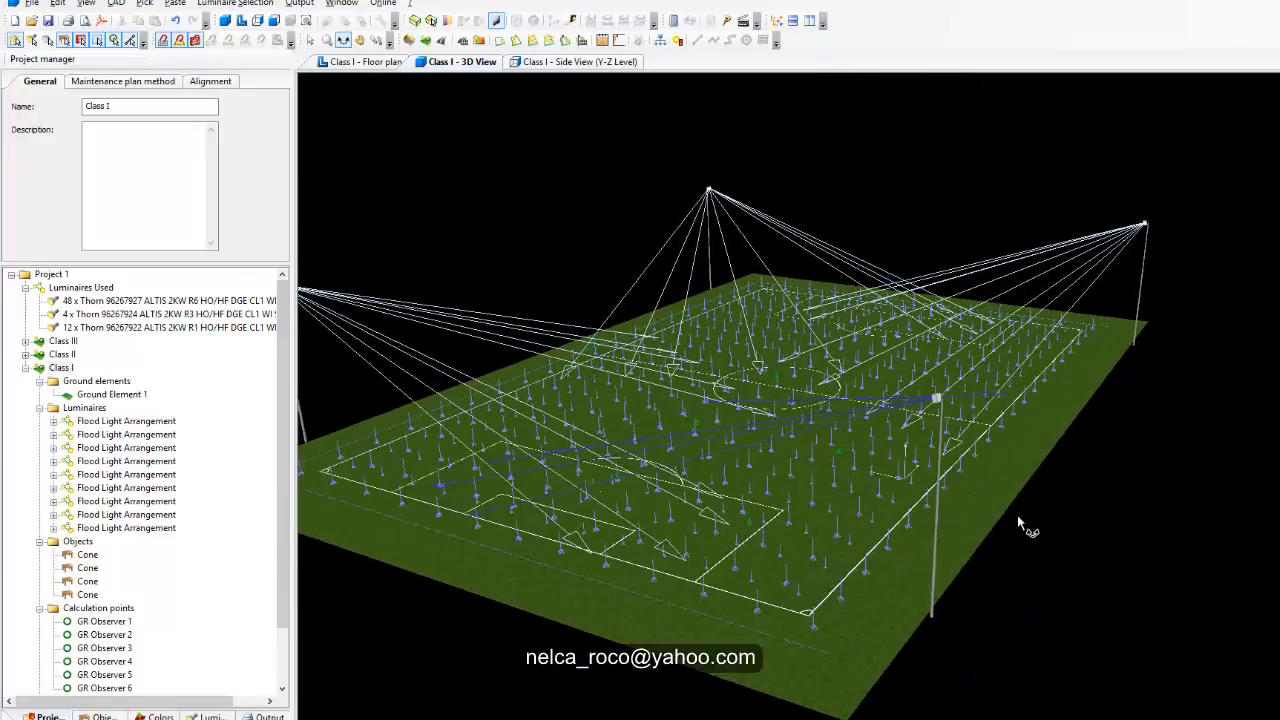
left_click_drag(986, 534, 749, 624)
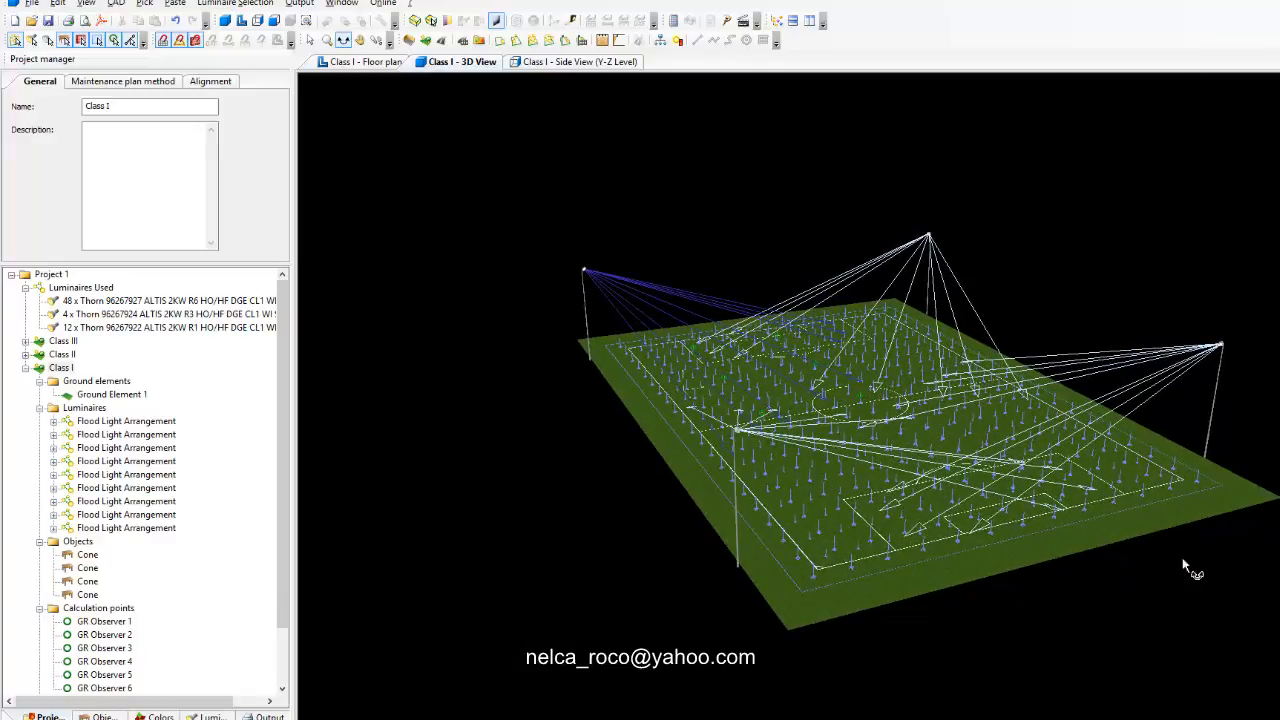
left_click_drag(1182, 565, 983, 500)
Run the standard calculation for the Class I scene with objects included, and view the lit pitch from behind one goal end.
left_click(673, 20)
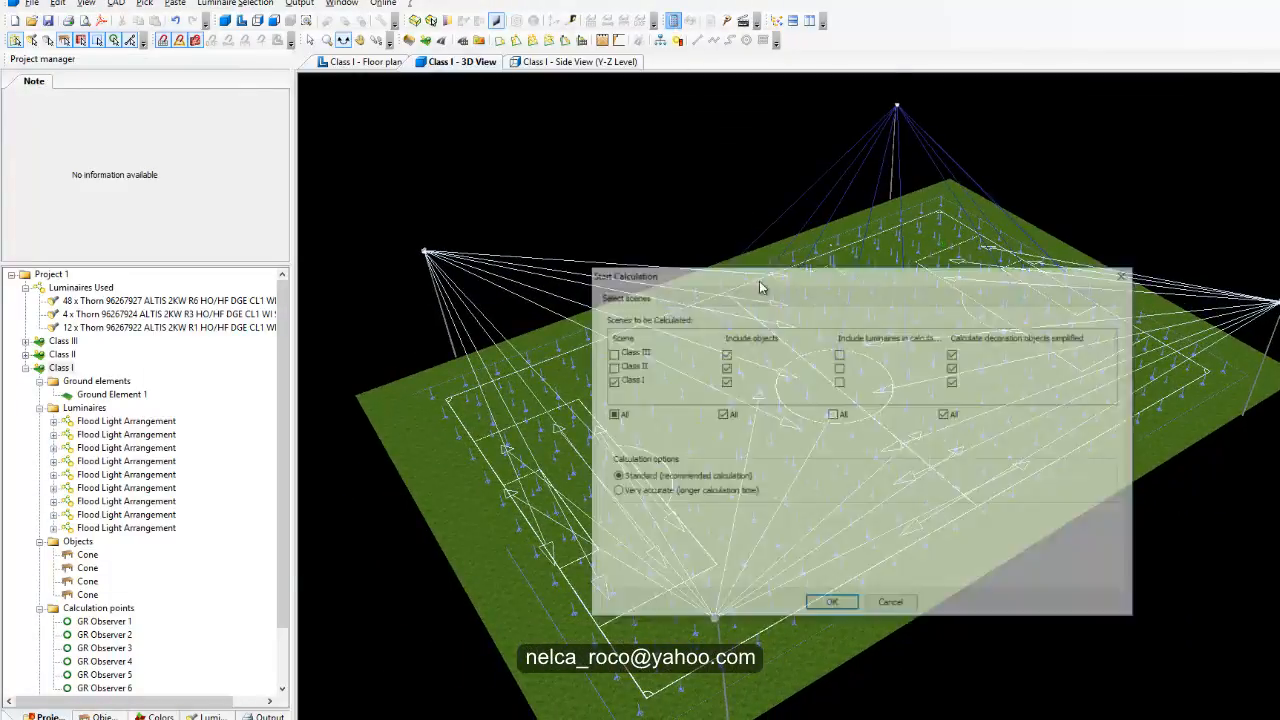
left_click(831, 603)
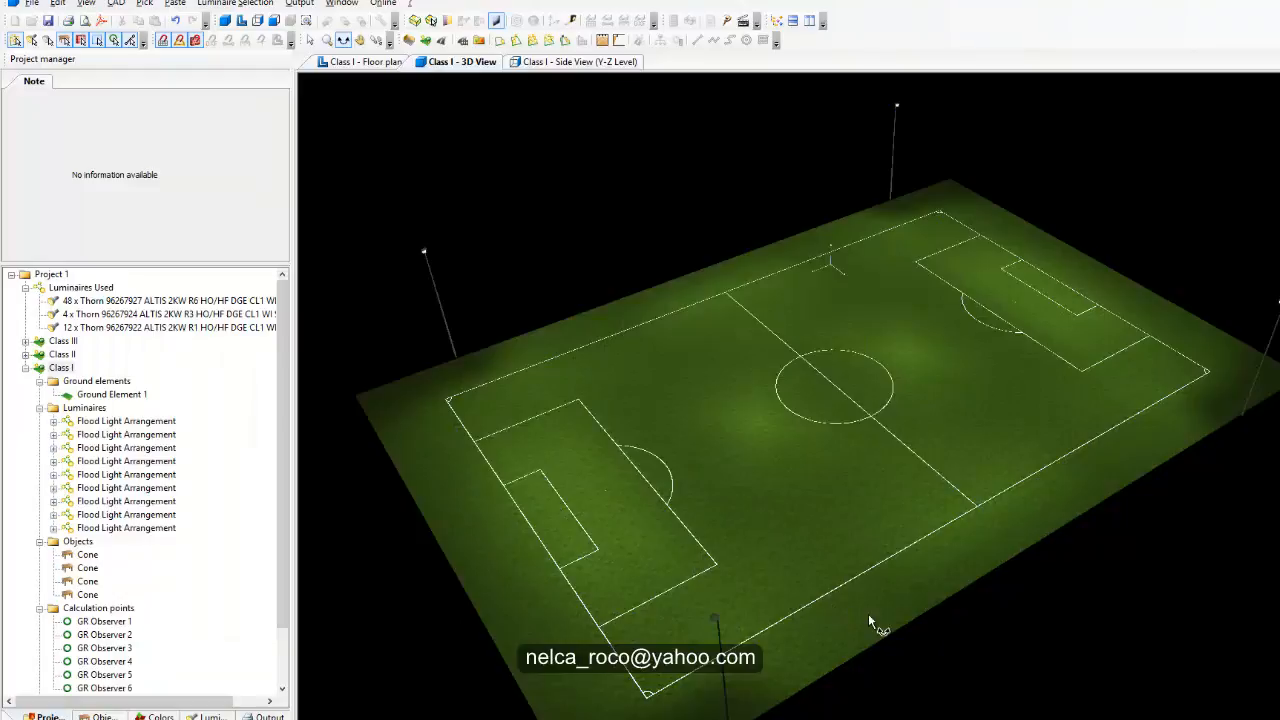
left_click_drag(895, 623, 697, 598)
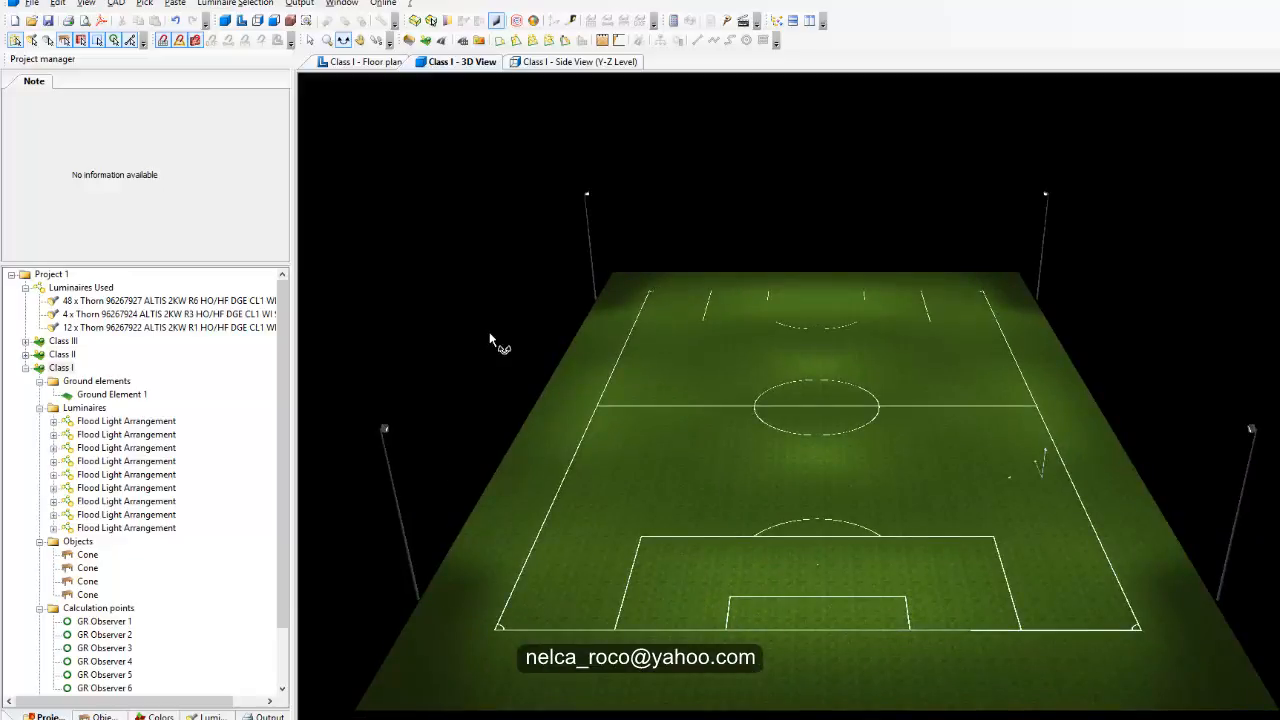
left_click(362, 210)
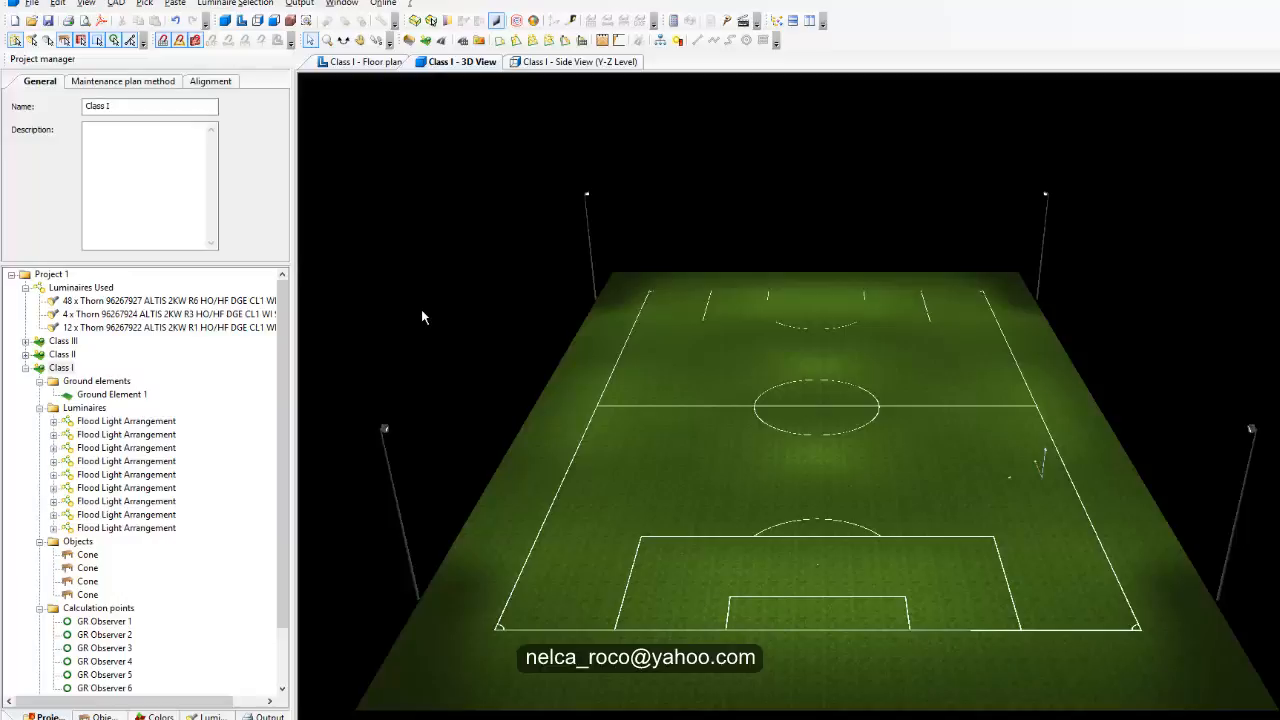